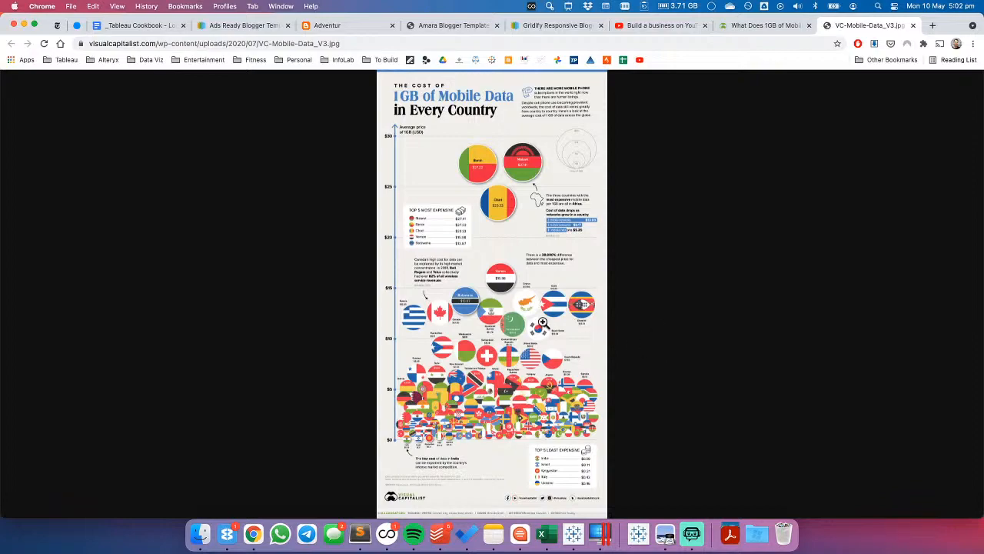
Switch to Tableau, where the Cost of 1GB of Data workbook is connected.
{"action": "left_click", "coordinate": [638, 533]}
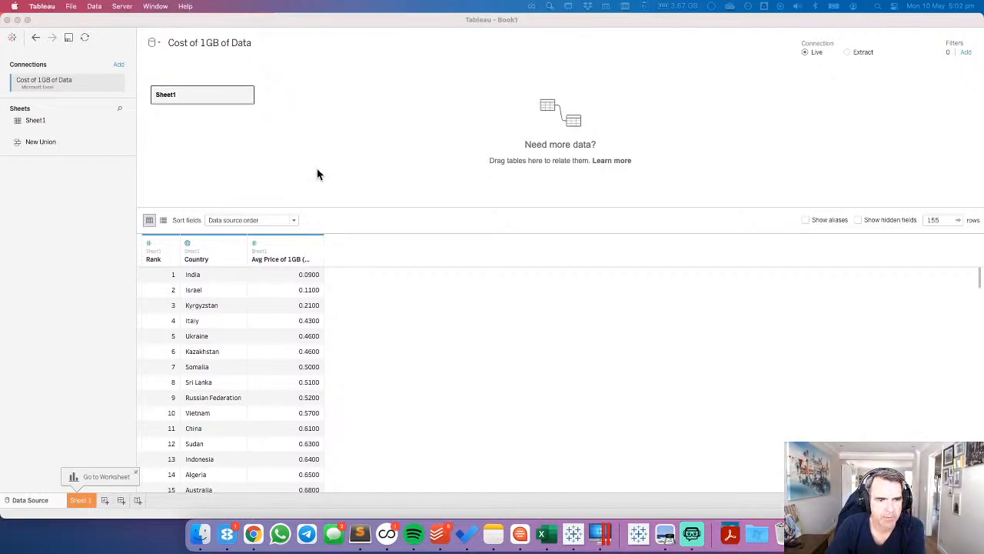
{"action": "left_click", "coordinate": [318, 245]}
{"action": "left_click", "coordinate": [317, 245]}
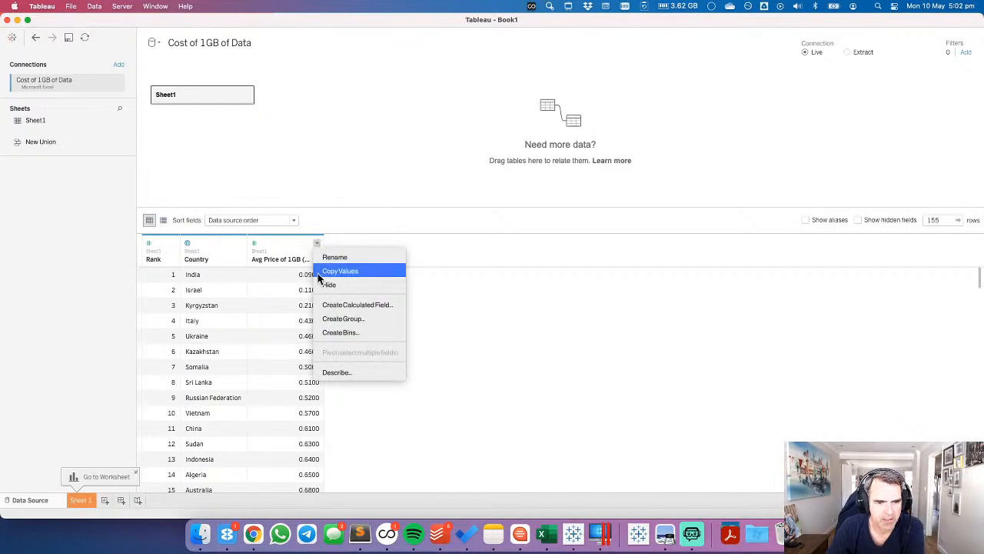
{"action": "left_click", "coordinate": [308, 181]}
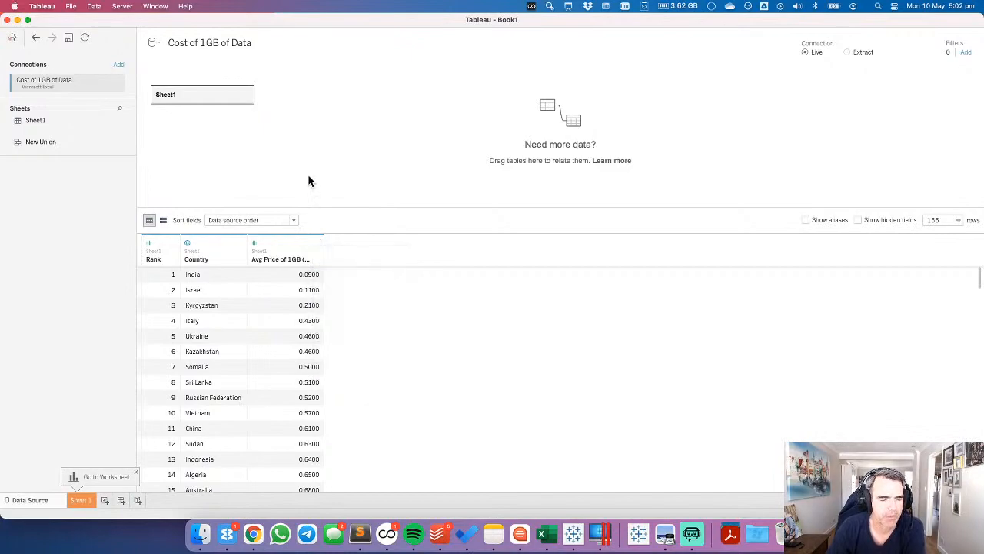
Go to the empty Sheet 1 worksheet and turn the Rank field from a measure into a dimension.
{"action": "left_click", "coordinate": [78, 500]}
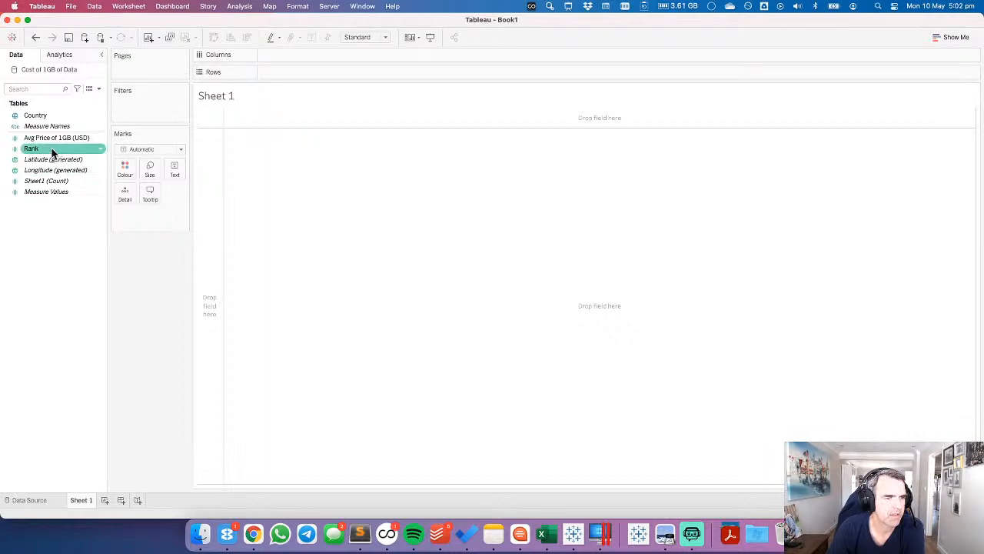
{"action": "left_click_drag", "start_coordinate": [51, 152], "coordinate": [52, 117]}
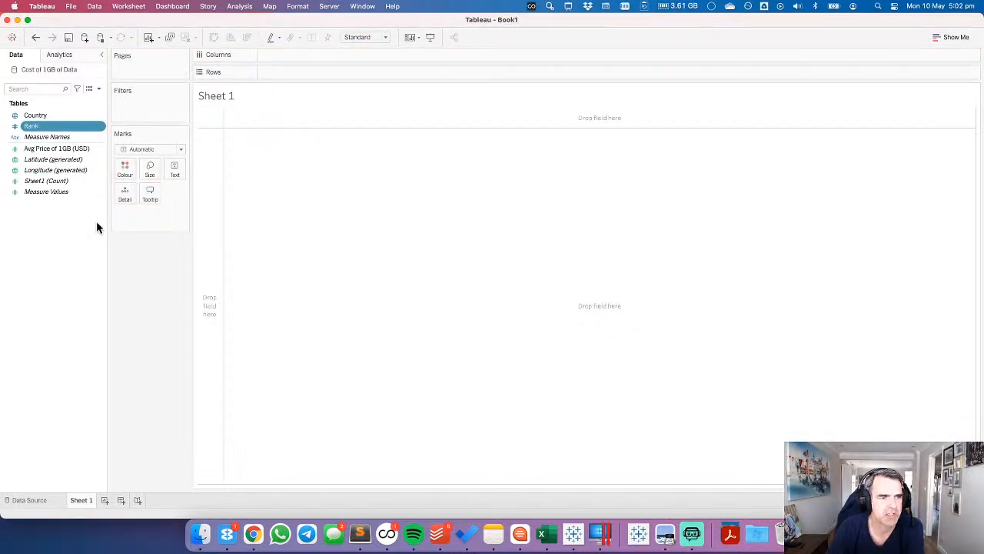
Set the default number format of Avg Price of 1GB (USD) to Number (Custom) with 2 decimal places and the prefix $.
{"action": "right_click", "coordinate": [67, 148]}
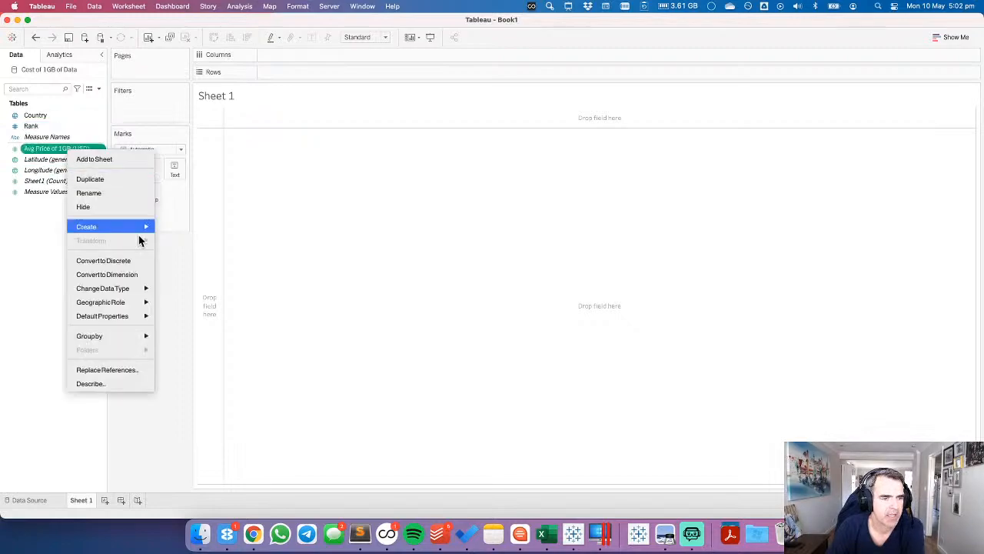
{"action": "mouse_move", "coordinate": [140, 317]}
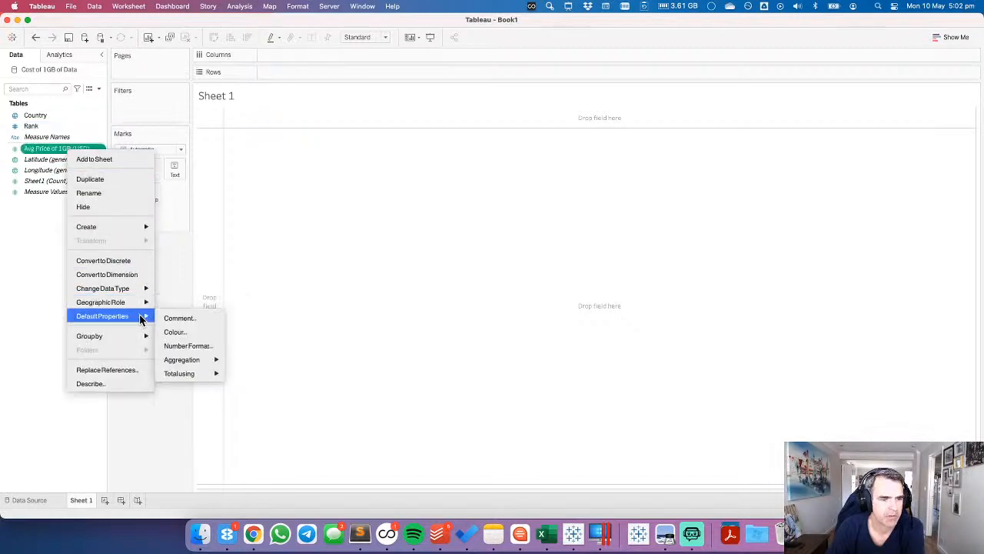
{"action": "left_click", "coordinate": [199, 345]}
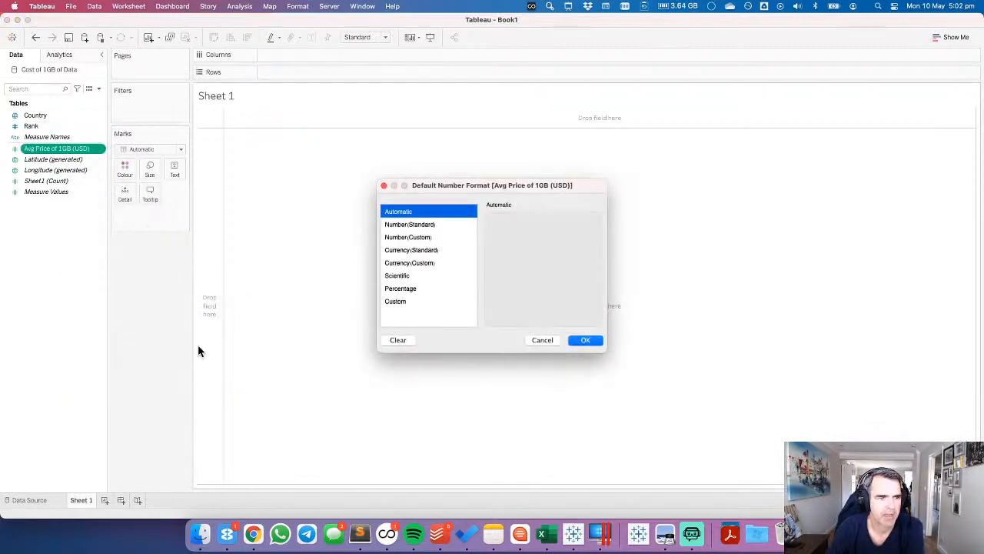
{"action": "left_click", "coordinate": [420, 238]}
{"action": "left_click", "coordinate": [496, 303]}
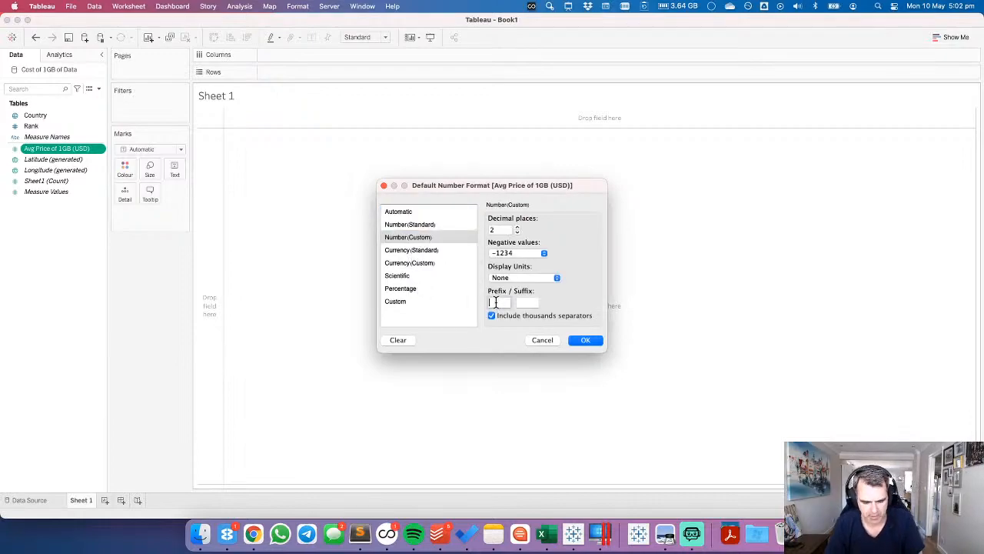
{"action": "type", "text": "$"}
{"action": "left_click", "coordinate": [578, 342]}
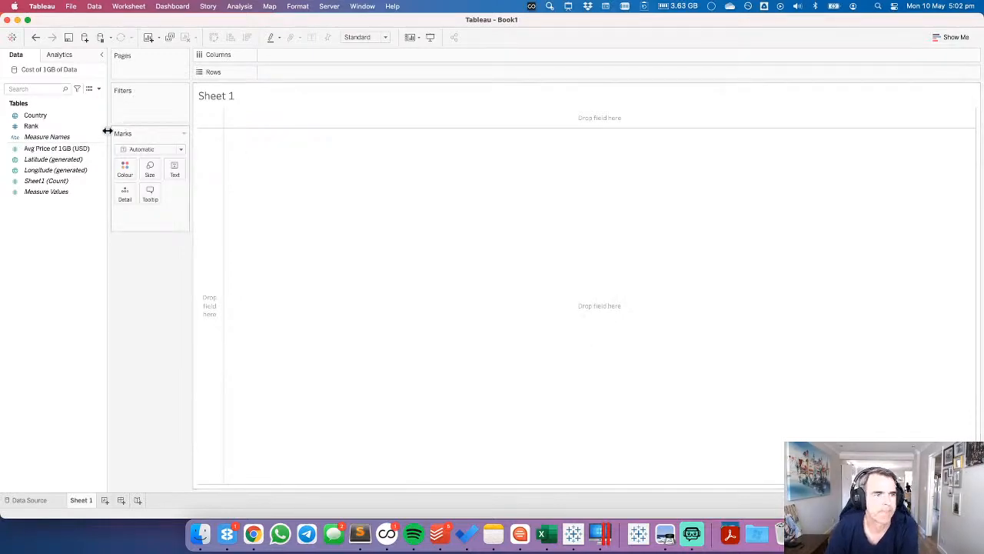
Build a horizontal bar chart of Avg Price of 1GB (USD) per Country, sorted descending by price.
{"action": "left_click_drag", "start_coordinate": [43, 115], "coordinate": [202, 174]}
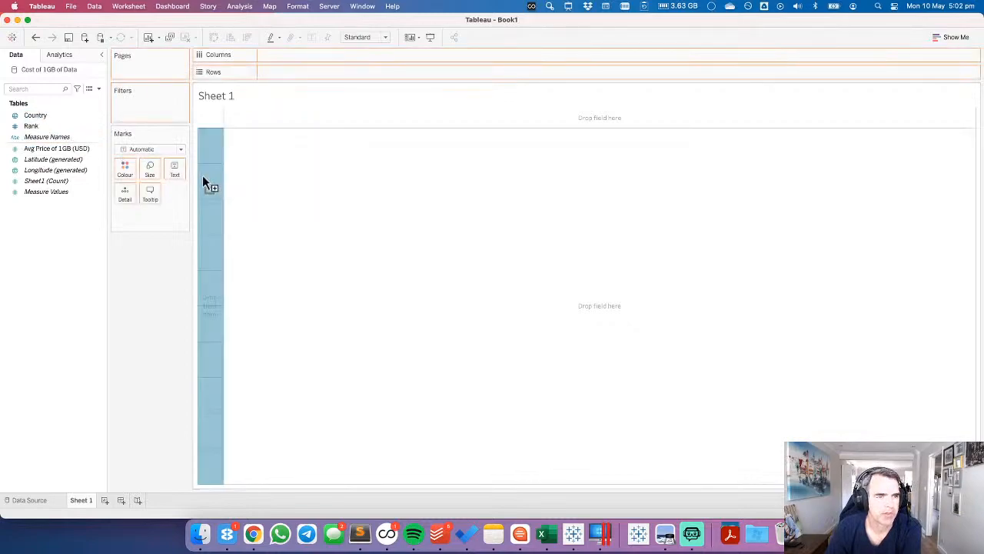
{"action": "left_click_drag", "start_coordinate": [67, 147], "coordinate": [357, 54]}
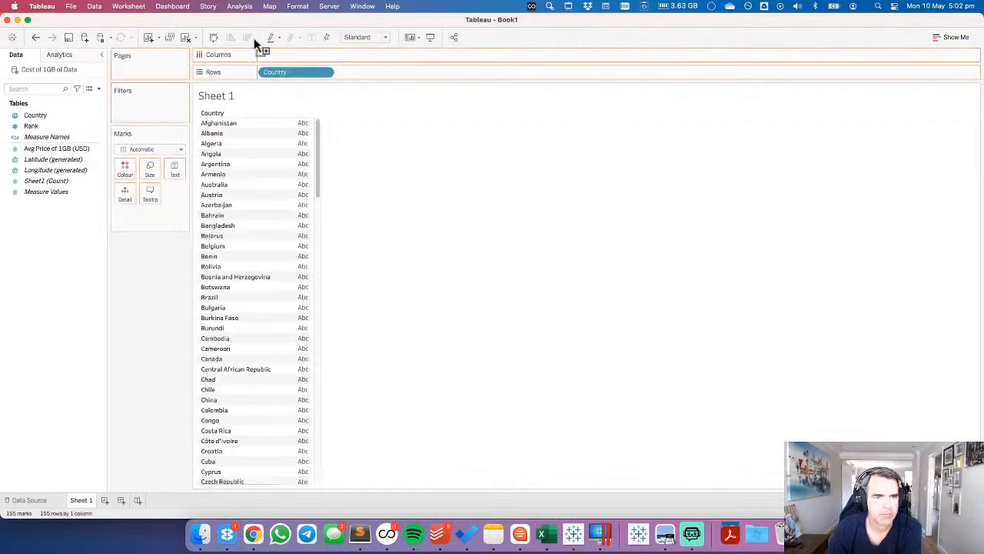
{"action": "left_click", "coordinate": [247, 37]}
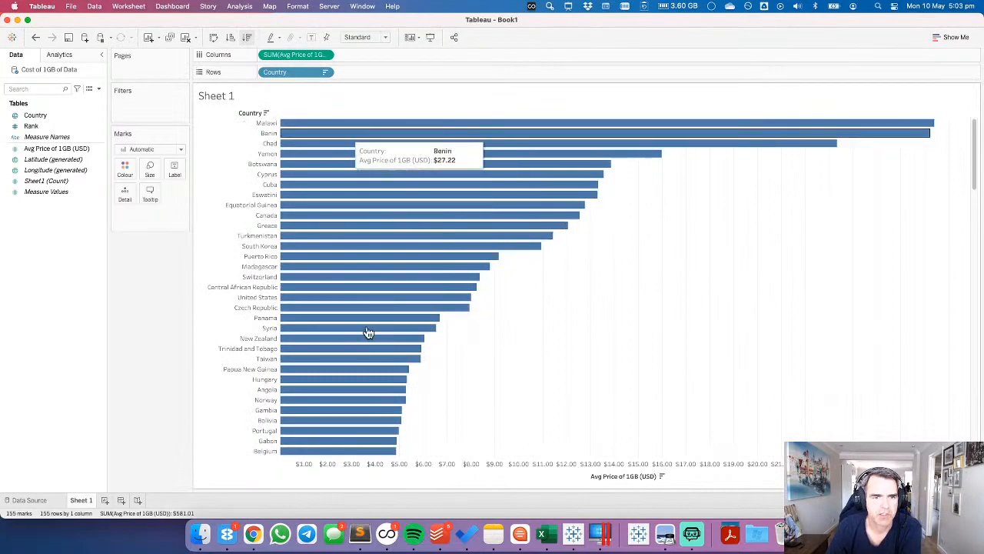
Preview the countries sorted ascending by price with Rank placed ahead of Country, and return to the descending chart without Rank.
{"action": "left_click", "coordinate": [230, 37]}
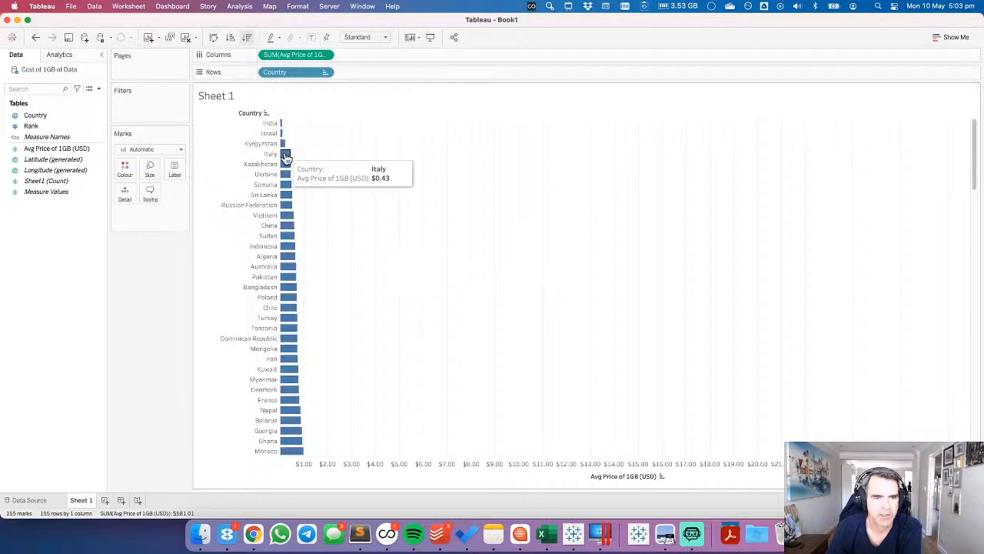
{"action": "left_click_drag", "start_coordinate": [31, 125], "coordinate": [262, 74]}
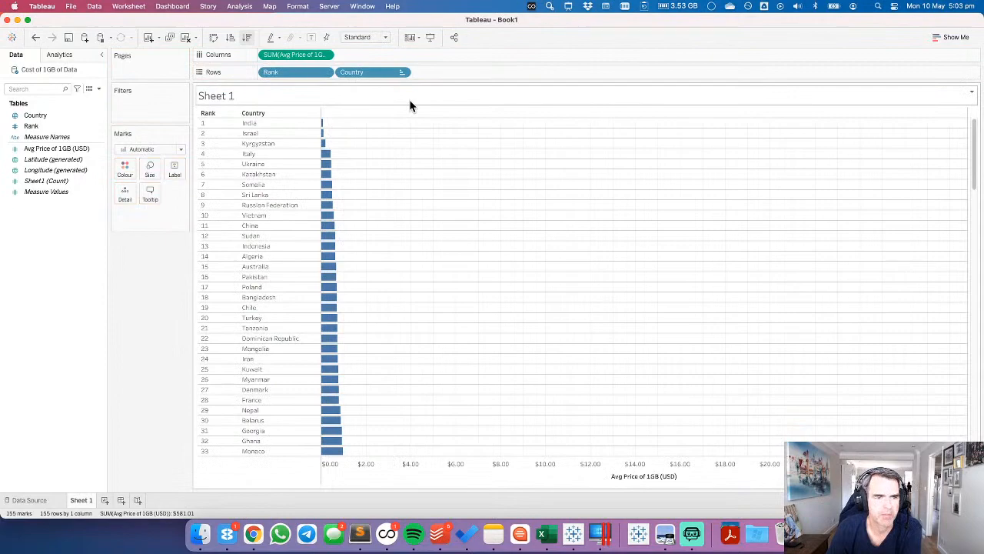
{"action": "left_click", "coordinate": [36, 37]}
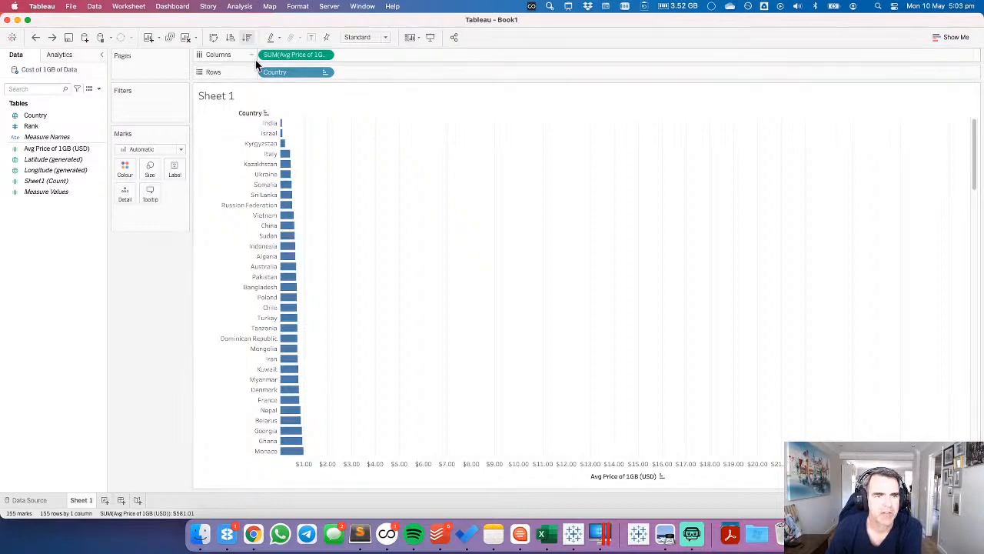
{"action": "left_click", "coordinate": [247, 38]}
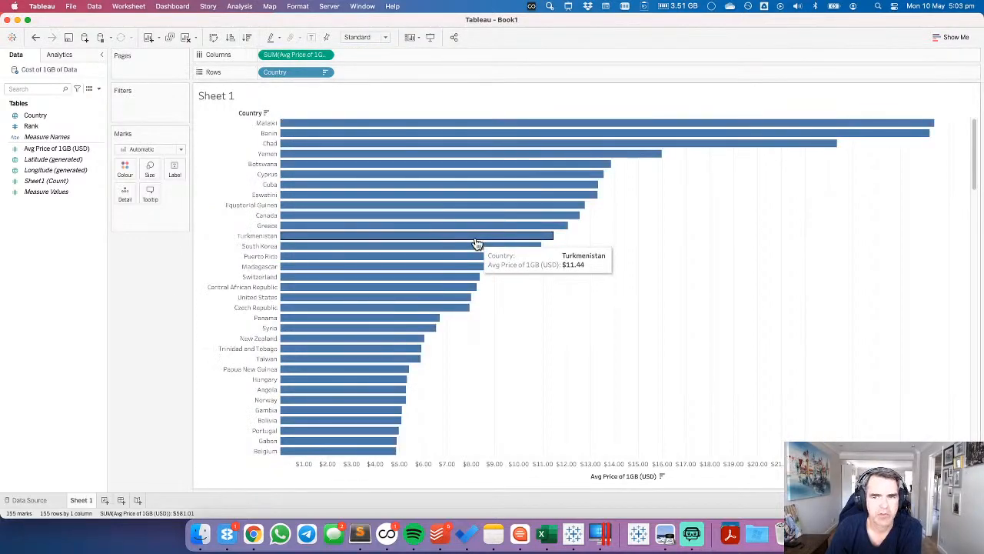
Add an average reference line for the price across the entire table and give it the custom label "Avg: <Value>".
{"action": "left_click", "coordinate": [55, 54]}
{"action": "left_click_drag", "start_coordinate": [58, 244], "coordinate": [292, 131]}
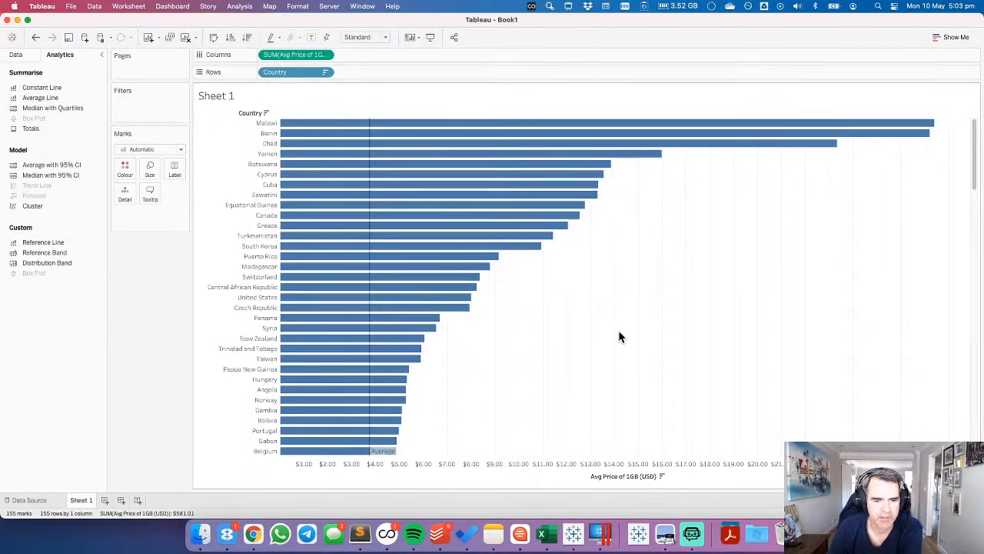
{"action": "left_click", "coordinate": [369, 163]}
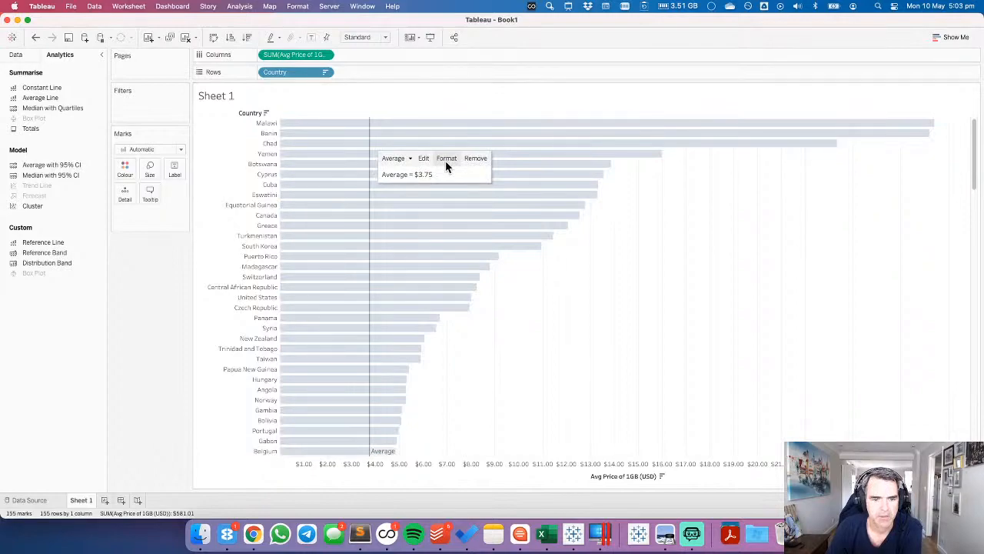
{"action": "left_click", "coordinate": [425, 160]}
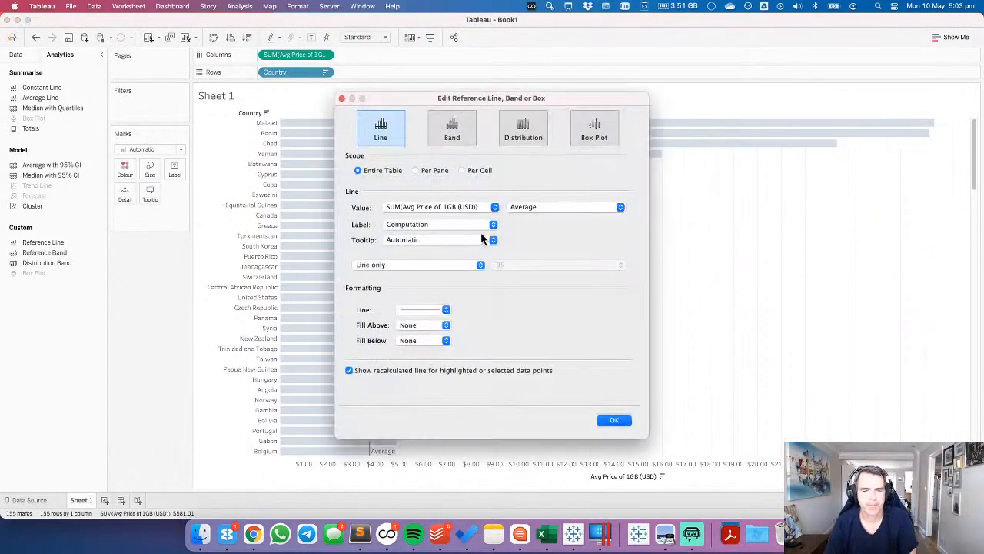
{"action": "left_click", "coordinate": [414, 225]}
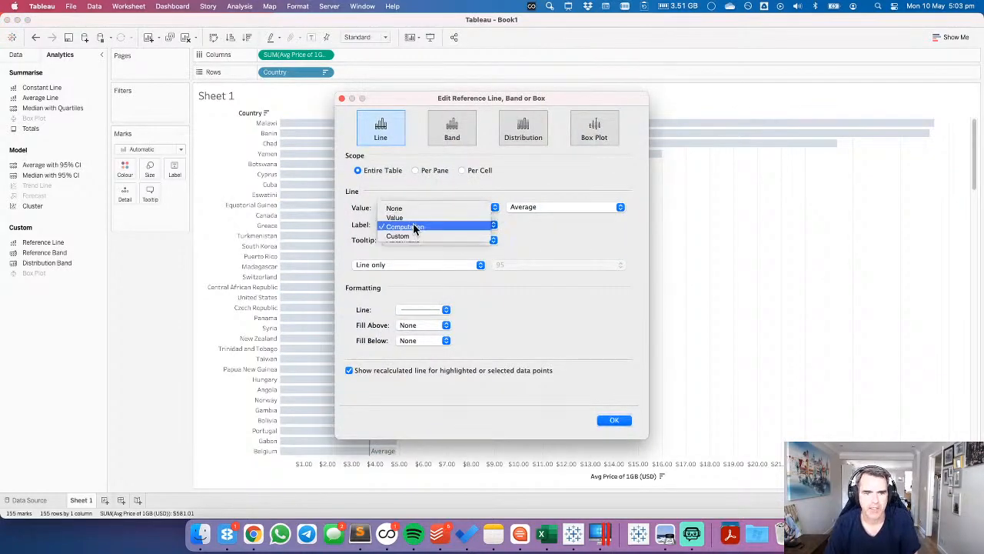
{"action": "left_click", "coordinate": [406, 236]}
{"action": "left_click", "coordinate": [517, 226]}
{"action": "type", "text": "Avg:"}
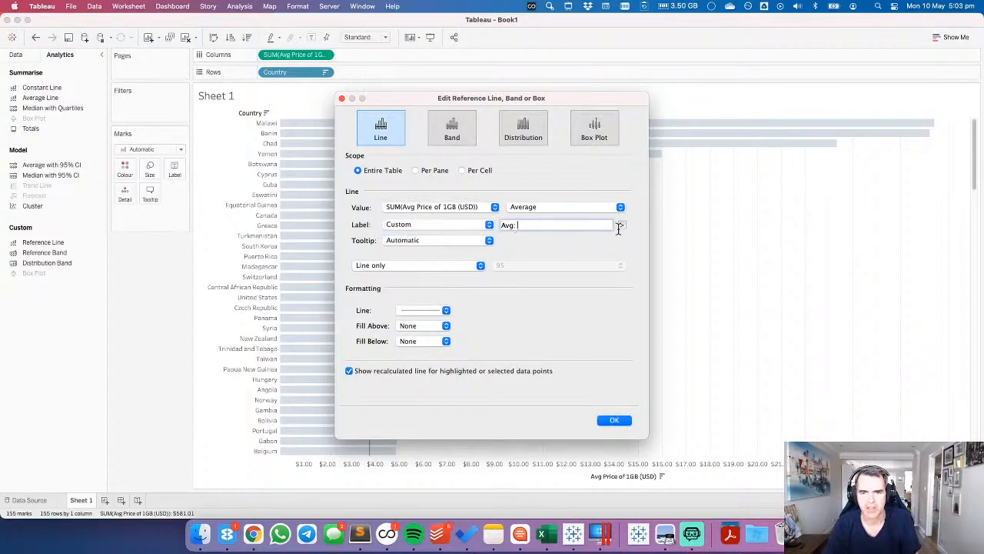
{"action": "left_click", "coordinate": [622, 225]}
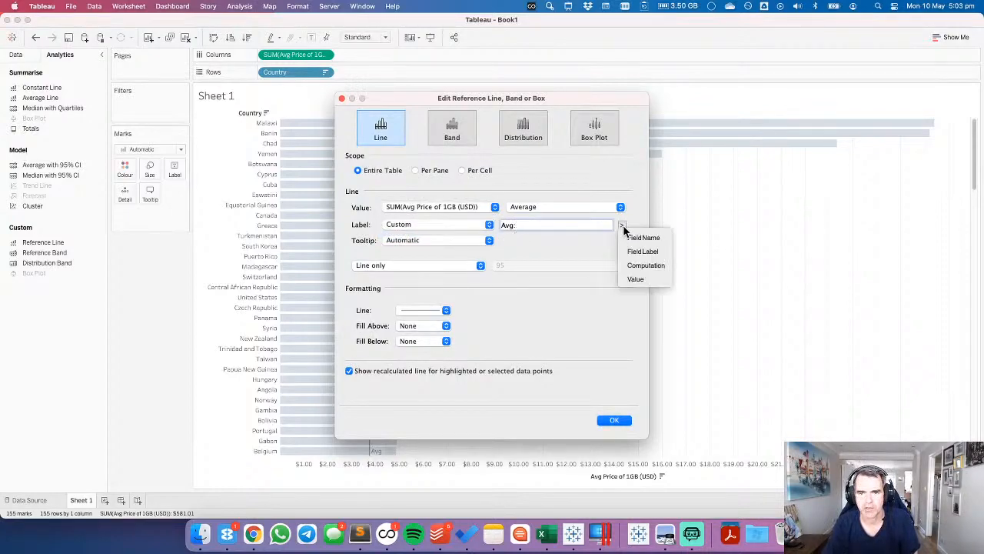
{"action": "left_click", "coordinate": [635, 279]}
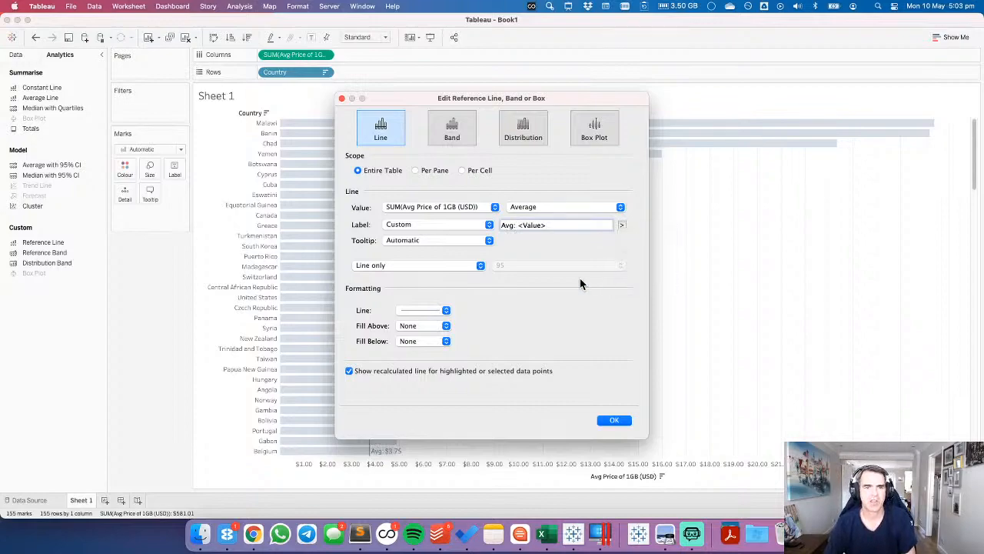
Set the average line's tooltip to None, make the line black and turn off the recalculated line for highlighted or selected data points.
{"action": "left_click", "coordinate": [414, 239]}
{"action": "left_click", "coordinate": [412, 246]}
{"action": "left_click", "coordinate": [411, 311]}
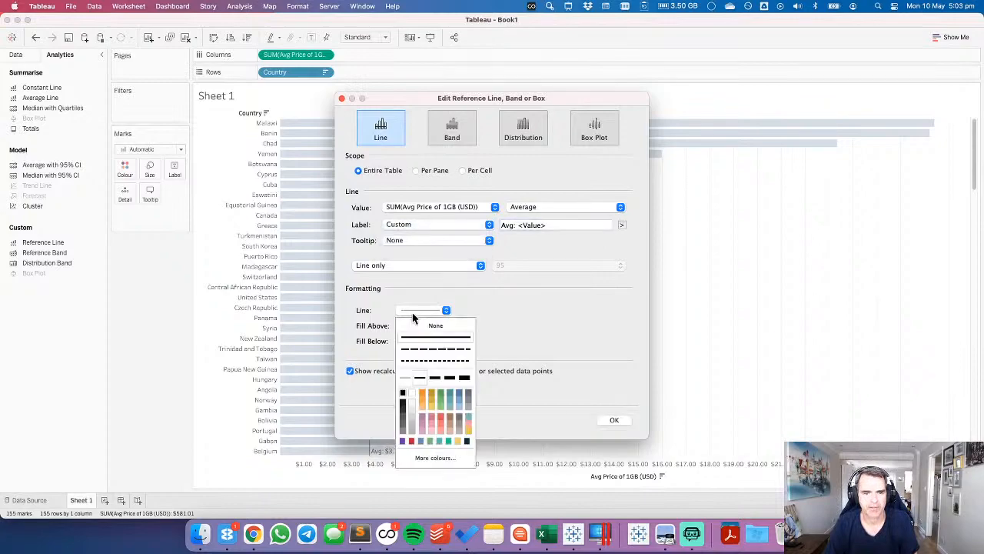
{"action": "left_click", "coordinate": [402, 393]}
{"action": "left_click", "coordinate": [523, 332]}
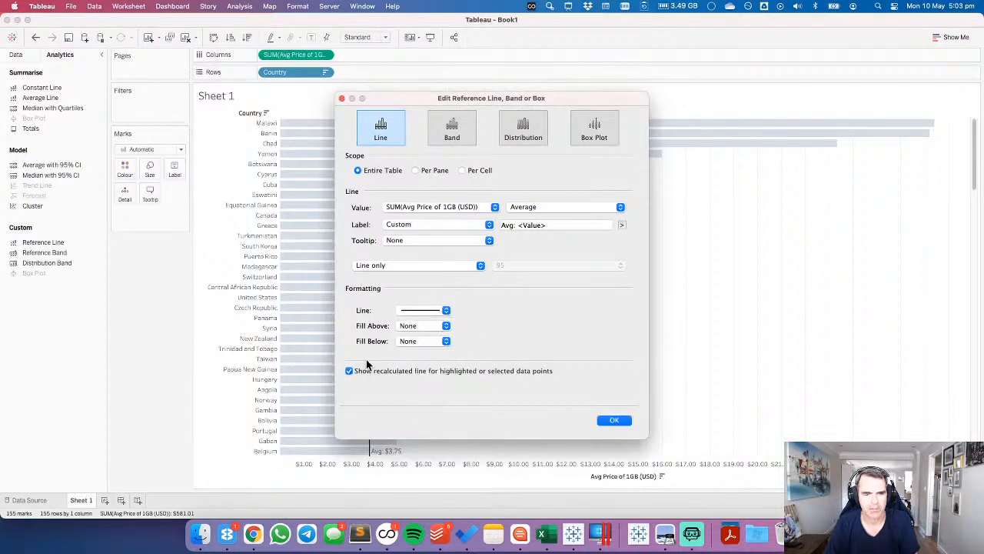
{"action": "left_click", "coordinate": [357, 370]}
{"action": "left_click", "coordinate": [612, 422]}
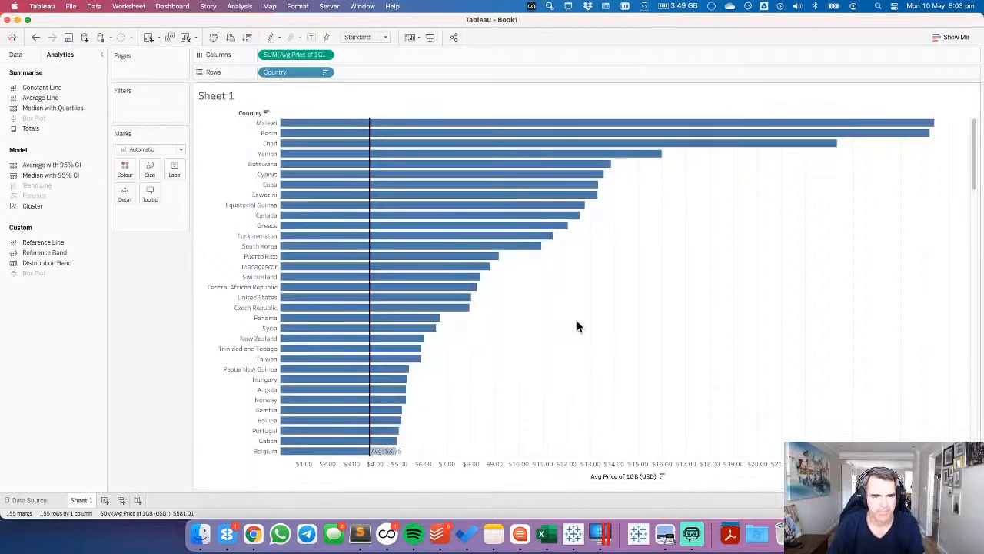
{"action": "scroll", "coordinate": [562, 367], "scroll_direction": "down", "scroll_amount": 7}
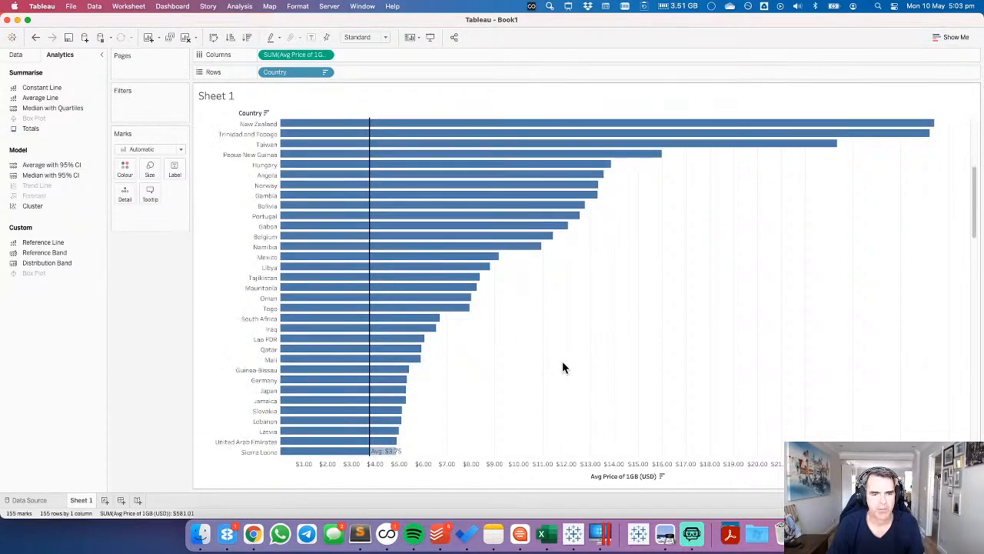
{"action": "scroll", "coordinate": [562, 368], "scroll_direction": "down", "scroll_amount": 5}
{"action": "left_click_drag", "start_coordinate": [974, 192], "coordinate": [967, 35]}
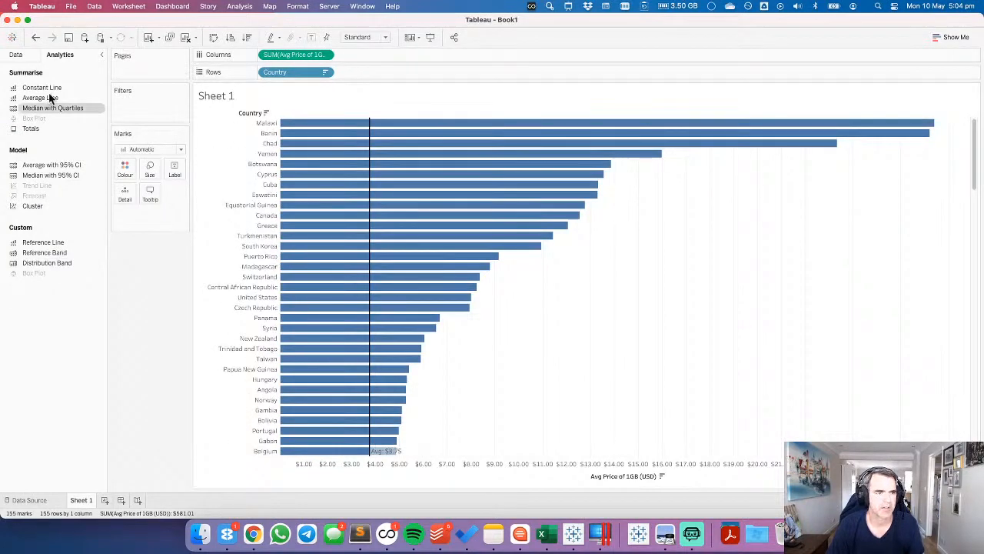
Create the calculated field "Above or Below Avg" with the formula SUM([Avg Price of 1GB (USD)]) > WINDOW_AVG(SUM([Avg Price of 1GB (USD)])).
{"action": "left_click", "coordinate": [17, 54]}
{"action": "left_click", "coordinate": [99, 89]}
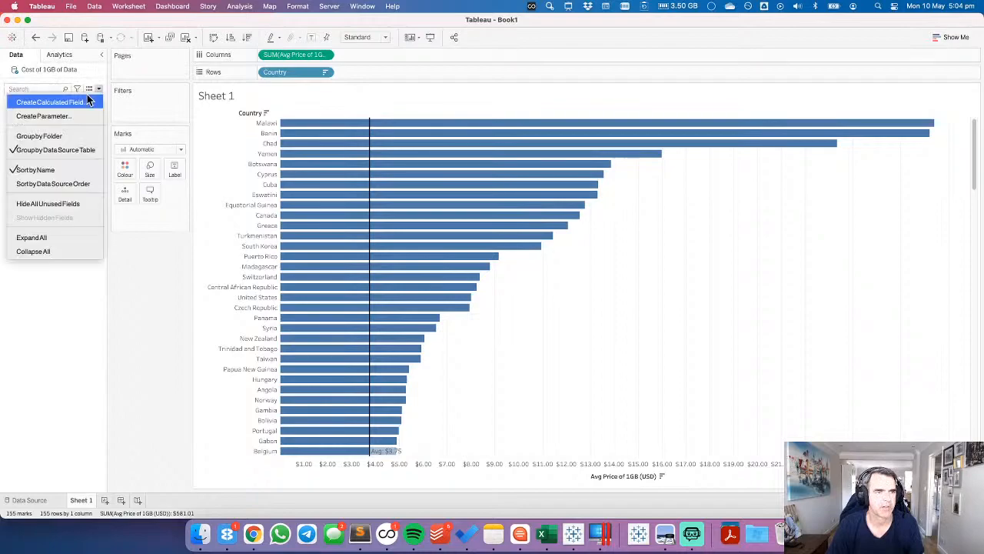
{"action": "left_click", "coordinate": [83, 101]}
{"action": "type", "text": "Above or Below Avg"}
{"action": "left_click", "coordinate": [372, 329]}
{"action": "left_click_drag", "start_coordinate": [292, 56], "coordinate": [346, 314]}
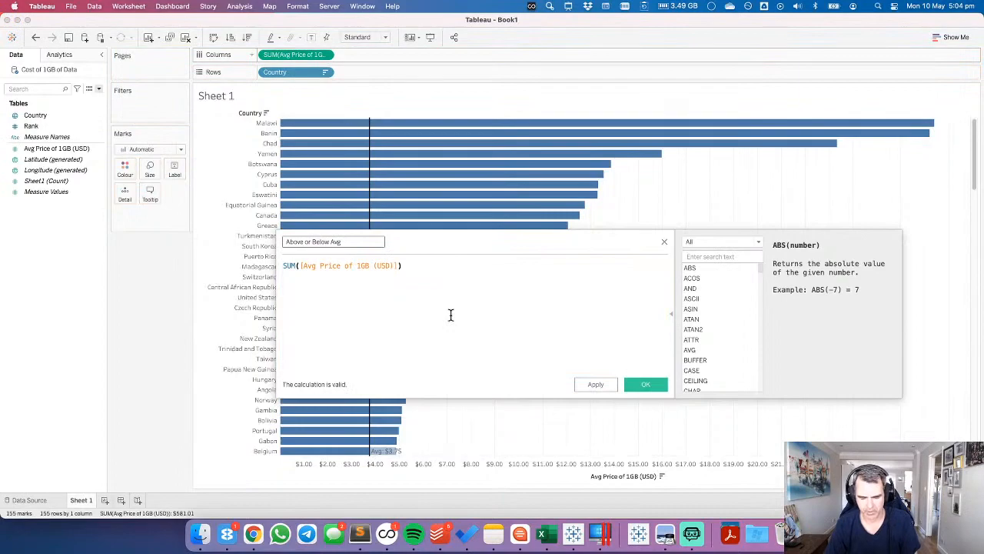
{"action": "type", "text": "> wind"}
{"action": "key", "text": "Return"}
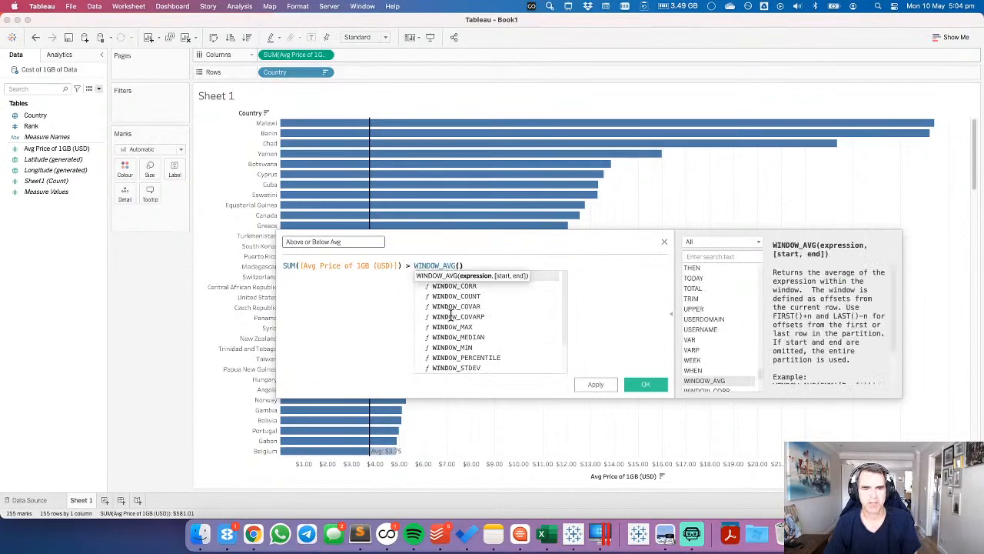
{"action": "left_click_drag", "start_coordinate": [292, 54], "coordinate": [460, 282]}
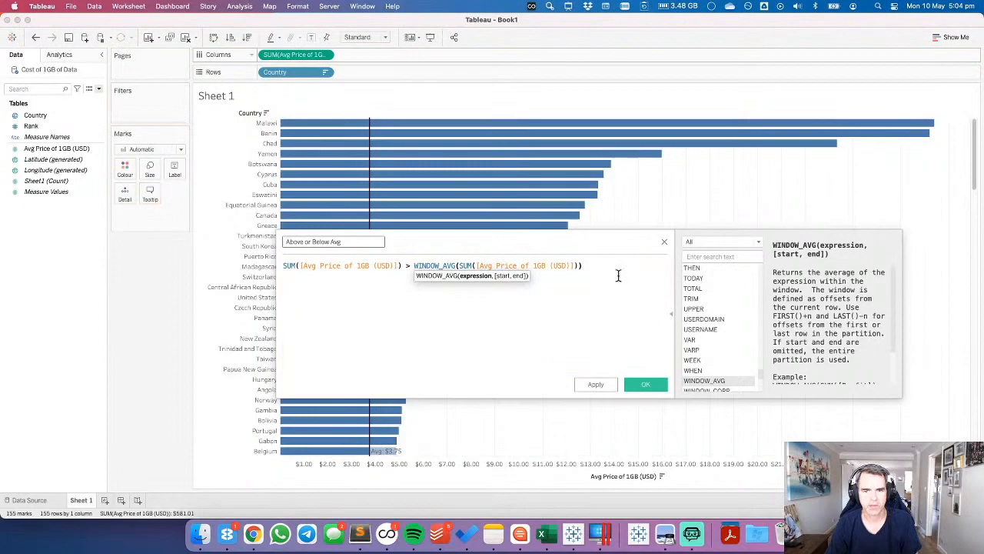
{"action": "left_click", "coordinate": [648, 384]}
Colour the country bars by the Above or Below Avg field.
{"action": "left_click_drag", "start_coordinate": [45, 154], "coordinate": [140, 176]}
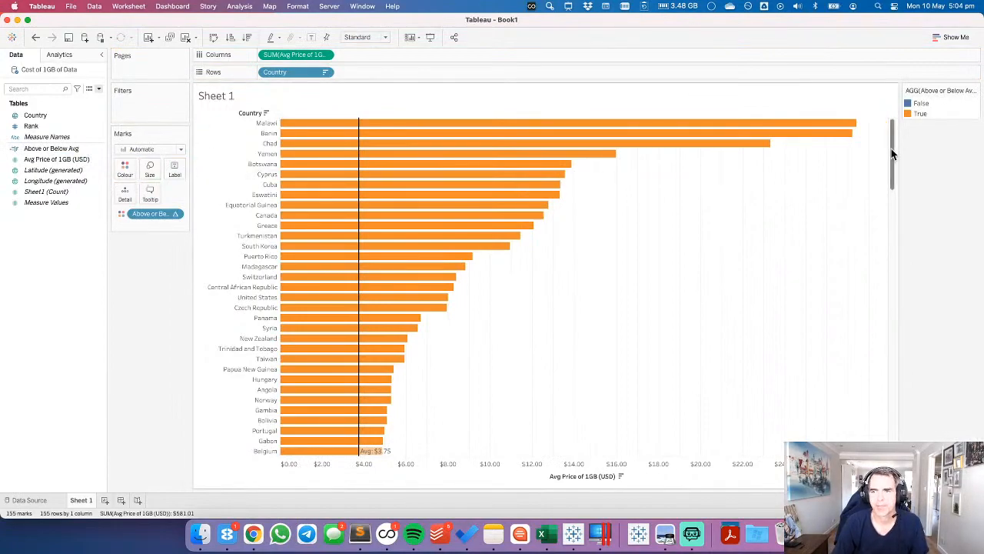
{"action": "left_click_drag", "start_coordinate": [892, 148], "coordinate": [887, 106]}
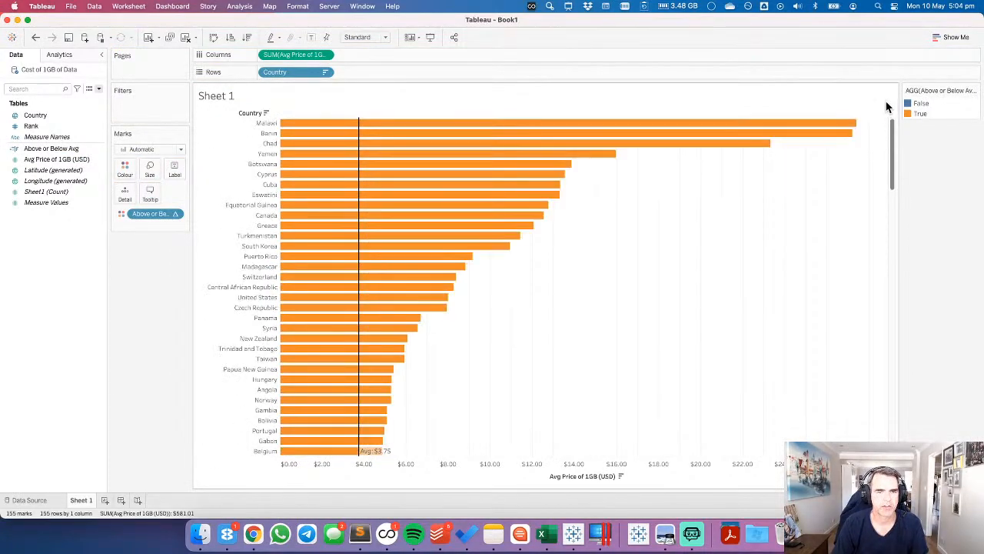
Recolour Above or Below Avg with the Watch Me Viz palette, assigning red to True and light blue to False.
{"action": "double_click", "coordinate": [954, 114]}
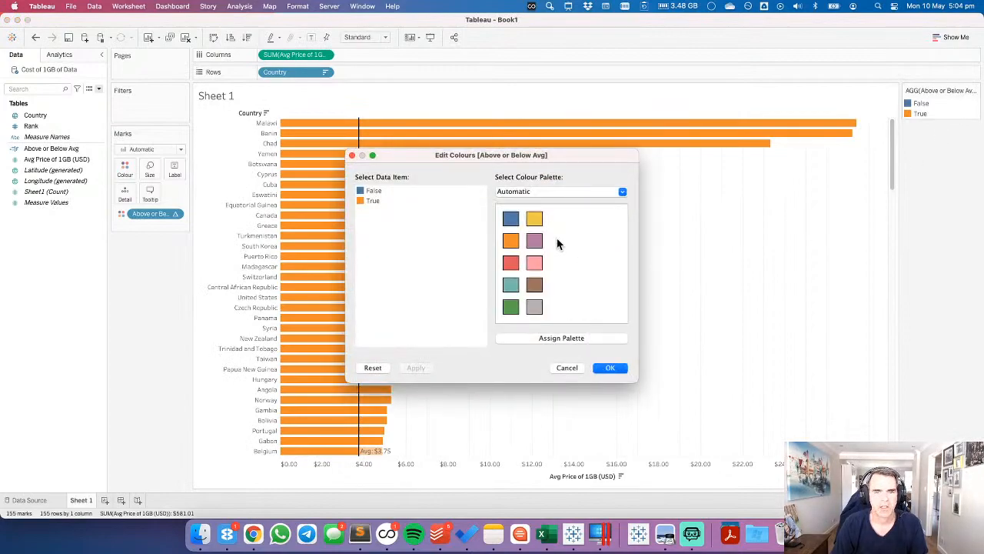
{"action": "left_click", "coordinate": [525, 191]}
{"action": "left_click", "coordinate": [539, 326]}
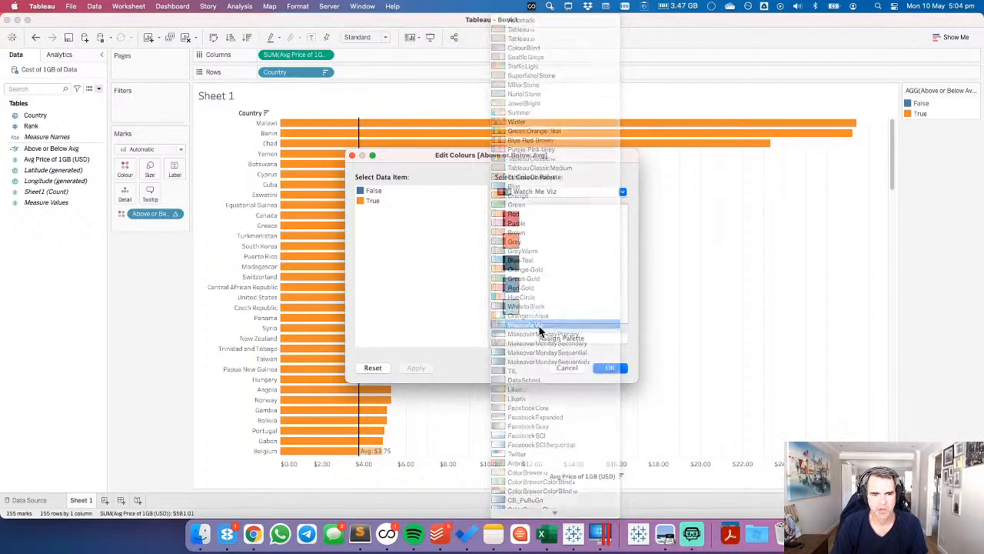
{"action": "left_click", "coordinate": [371, 200]}
{"action": "left_click", "coordinate": [511, 218]}
{"action": "left_click", "coordinate": [511, 308]}
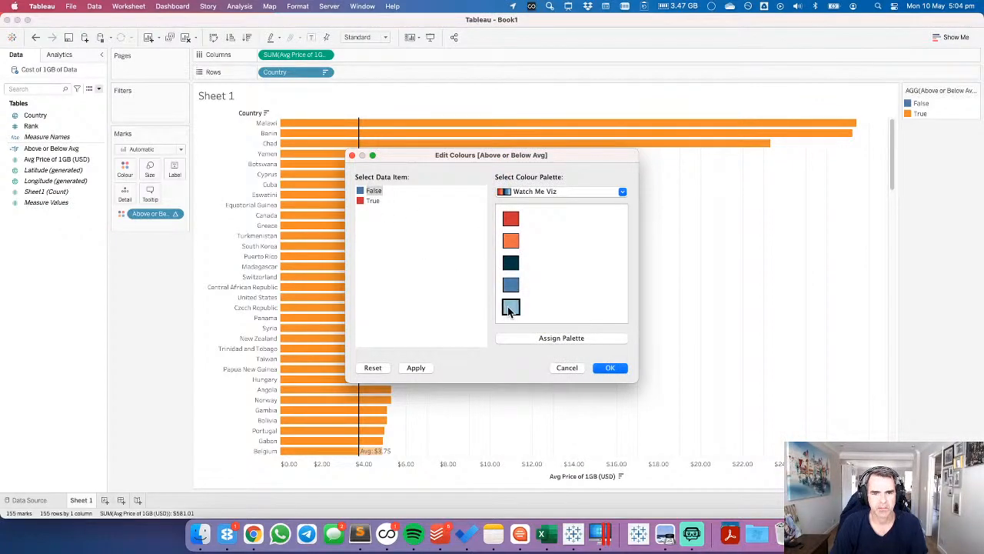
{"action": "left_click", "coordinate": [608, 369]}
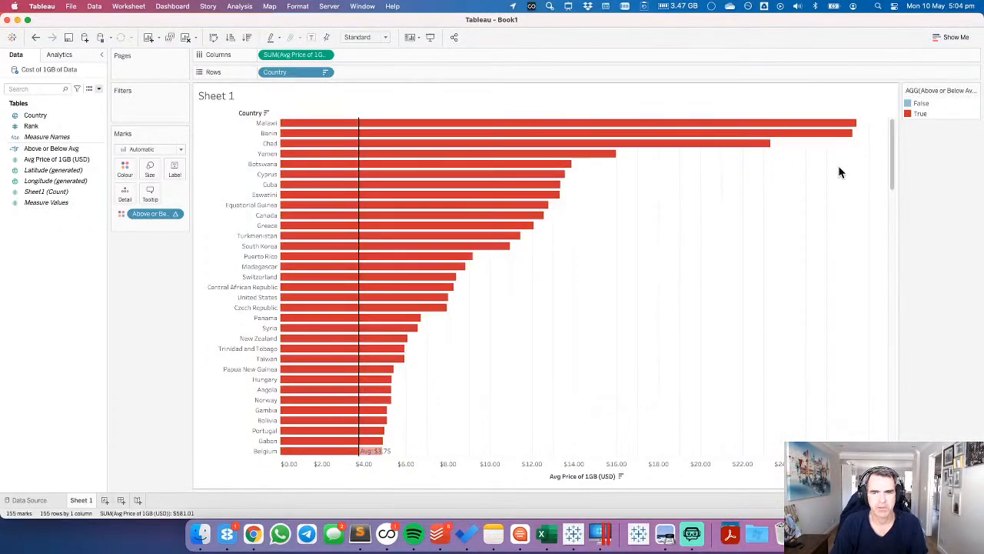
Examine the bars along the sorted country list, especially where the colour changes around the average line.
{"action": "left_click_drag", "start_coordinate": [893, 158], "coordinate": [885, 124]}
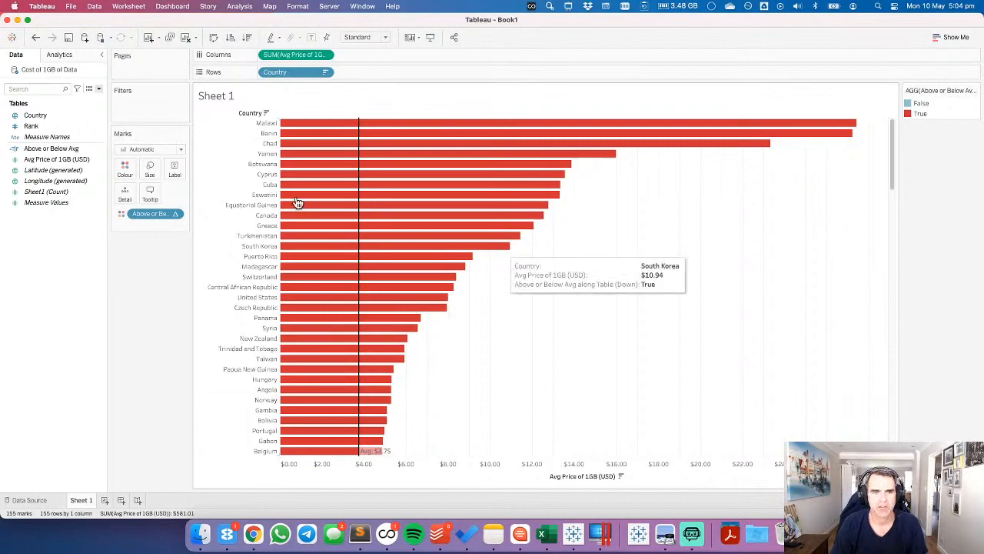
{"action": "left_click_drag", "start_coordinate": [869, 125], "coordinate": [696, 306]}
{"action": "left_click", "coordinate": [542, 123]}
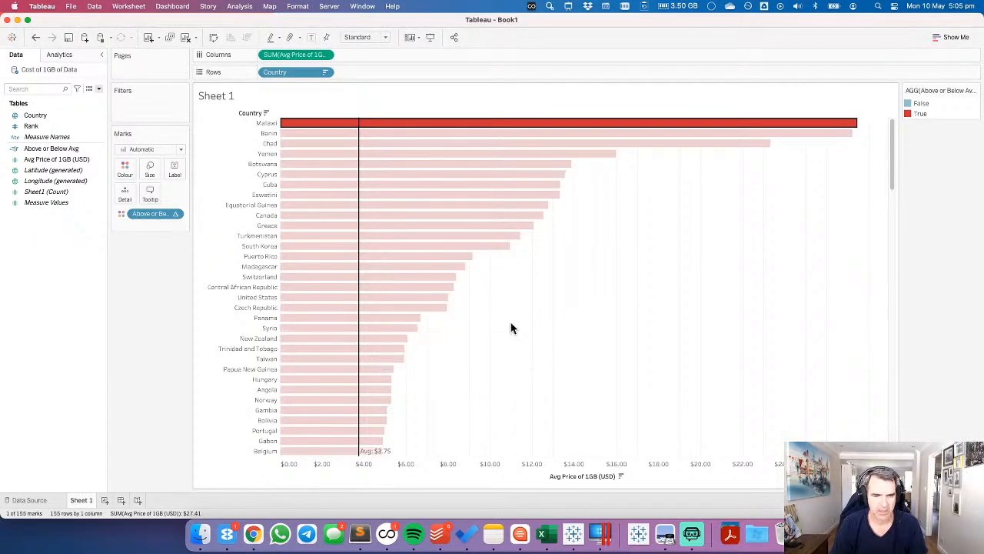
{"action": "scroll", "coordinate": [578, 334], "scroll_direction": "down", "scroll_amount": 8}
{"action": "scroll", "coordinate": [577, 336], "scroll_direction": "down", "scroll_amount": 4}
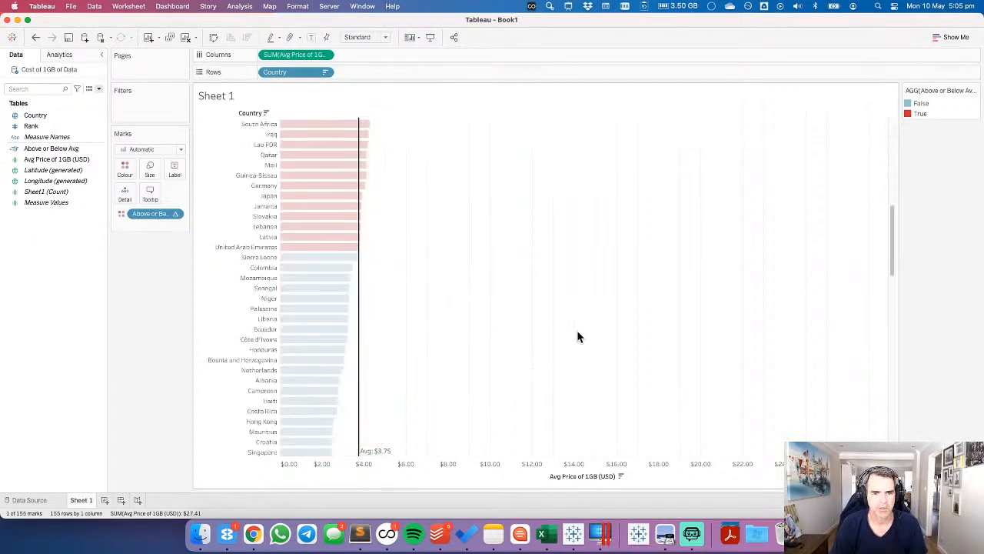
{"action": "mouse_move", "coordinate": [329, 244]}
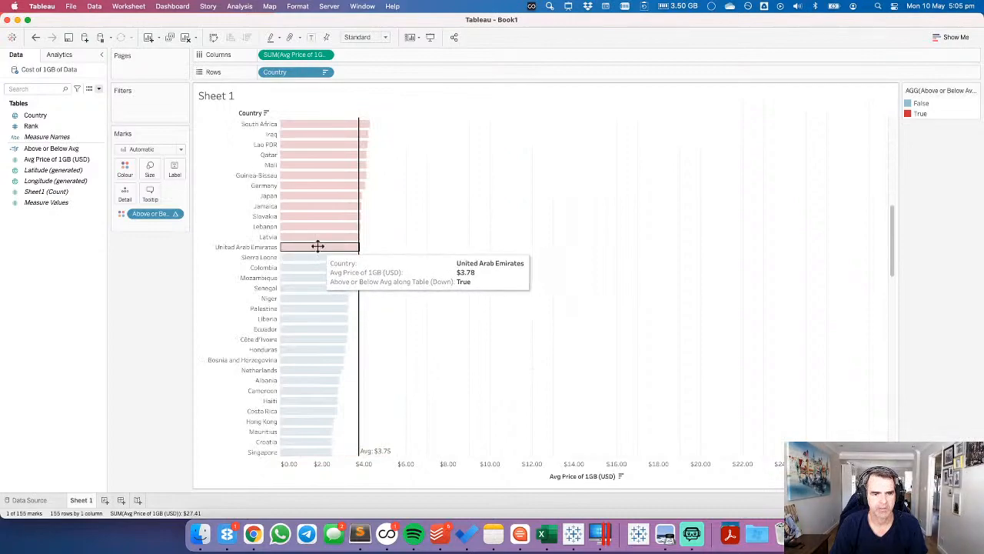
{"action": "left_click", "coordinate": [482, 221]}
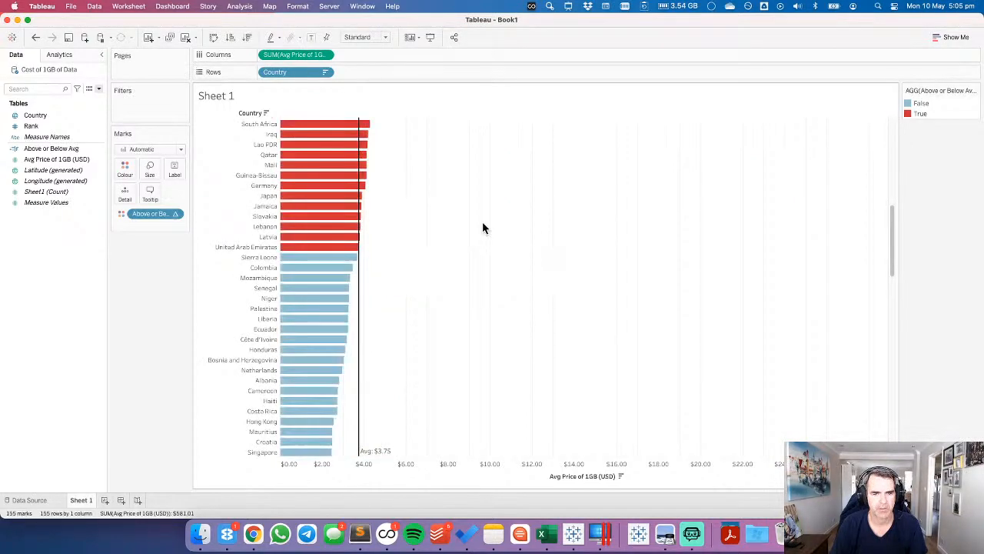
Inspect the above-average and below-average bar groups with the chart fitted to Entire View, and restore the Standard fit.
{"action": "left_click", "coordinate": [361, 38]}
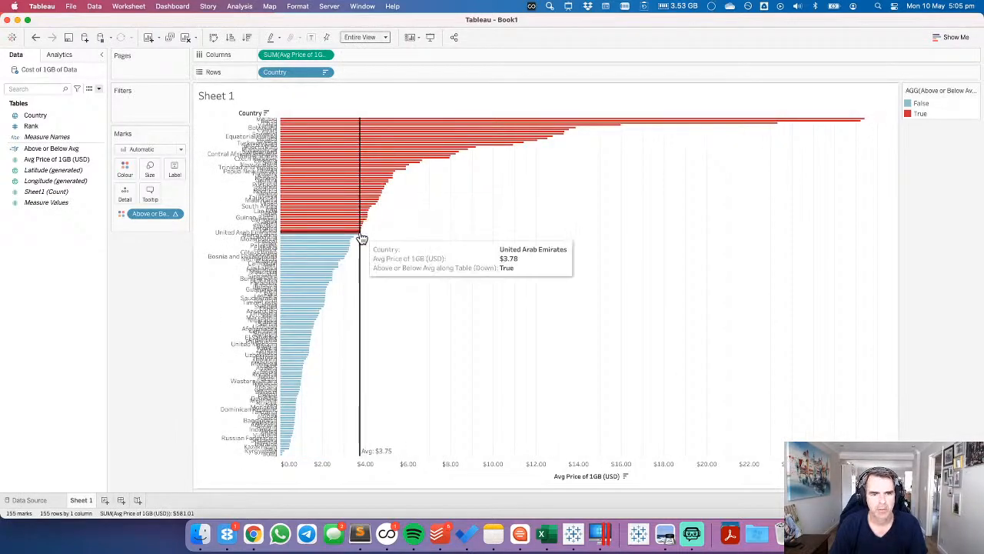
{"action": "left_click_drag", "start_coordinate": [351, 233], "coordinate": [339, 124]}
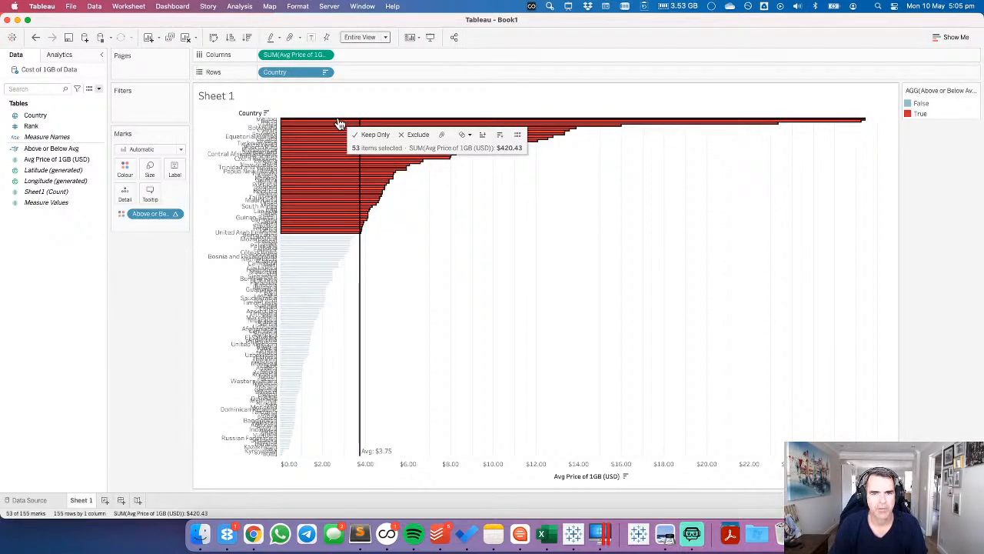
{"action": "left_click", "coordinate": [531, 295]}
{"action": "left_click_drag", "start_coordinate": [336, 240], "coordinate": [292, 468]}
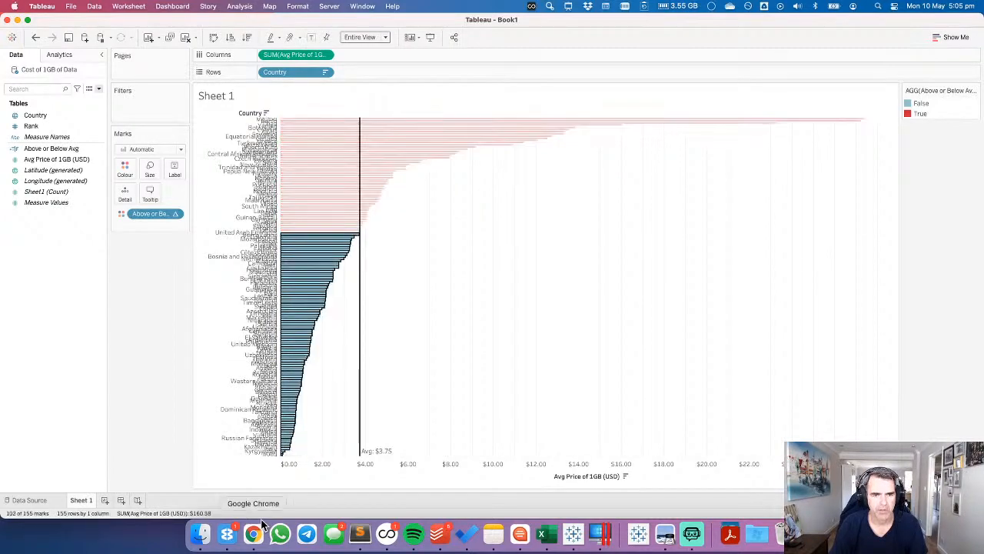
{"action": "mouse_move", "coordinate": [306, 267]}
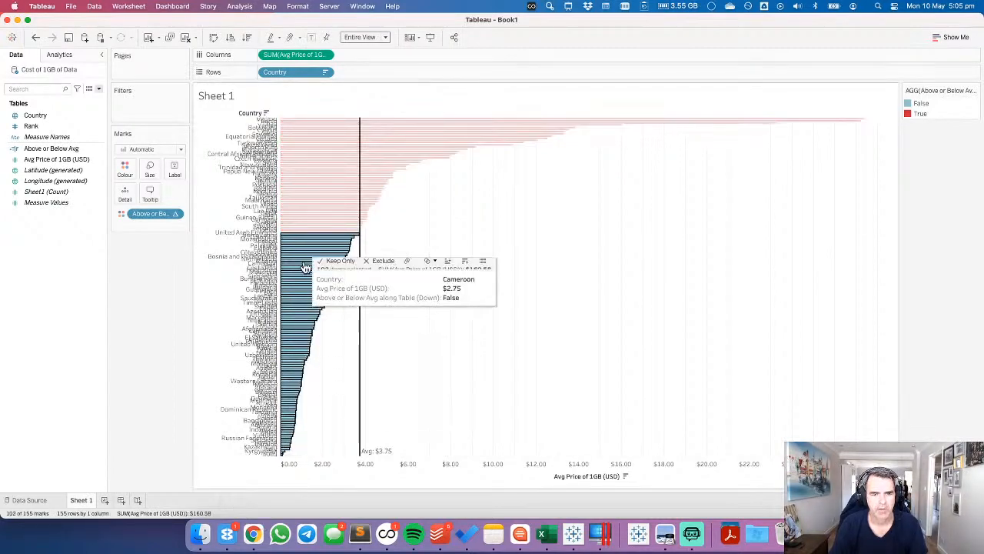
{"action": "left_click", "coordinate": [335, 359]}
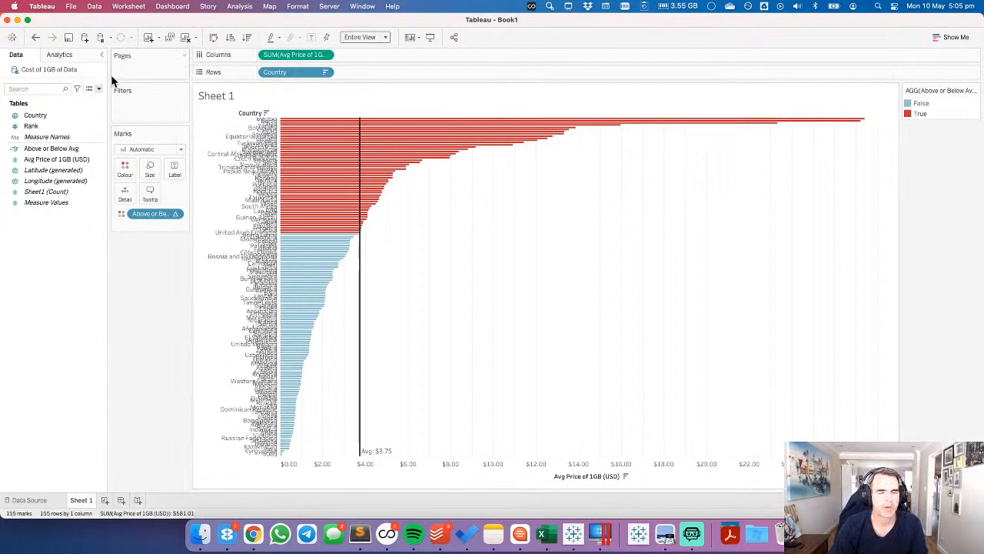
{"action": "left_click", "coordinate": [376, 37]}
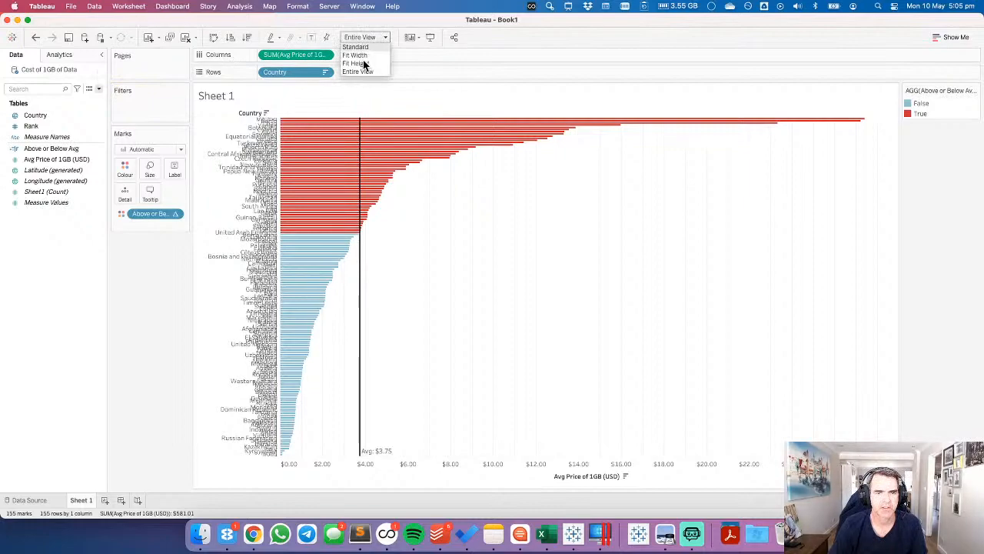
{"action": "left_click", "coordinate": [365, 48]}
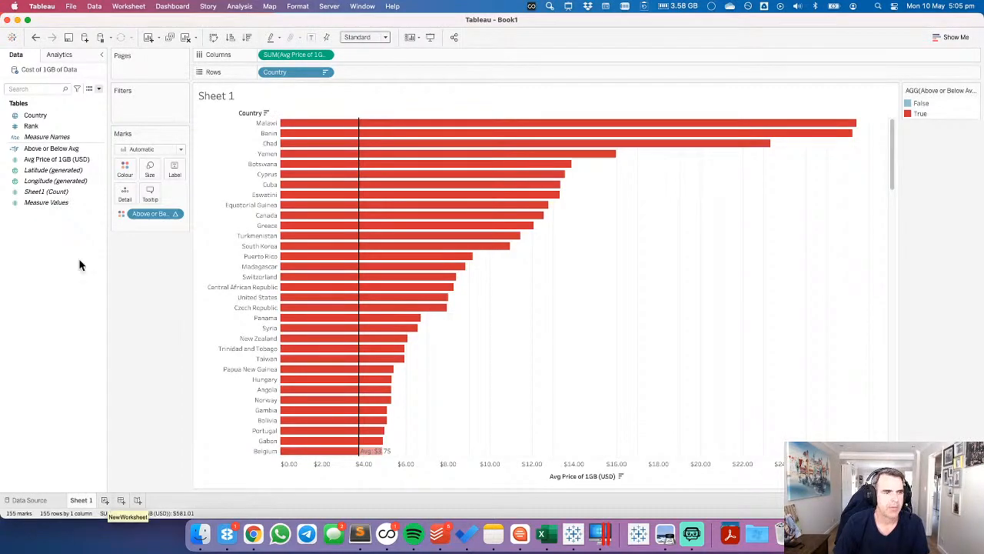
Review the WINDOW_AVG part of the Above or Below Avg formula and close the calculation unchanged.
{"action": "left_click", "coordinate": [70, 150]}
{"action": "right_click", "coordinate": [71, 150]}
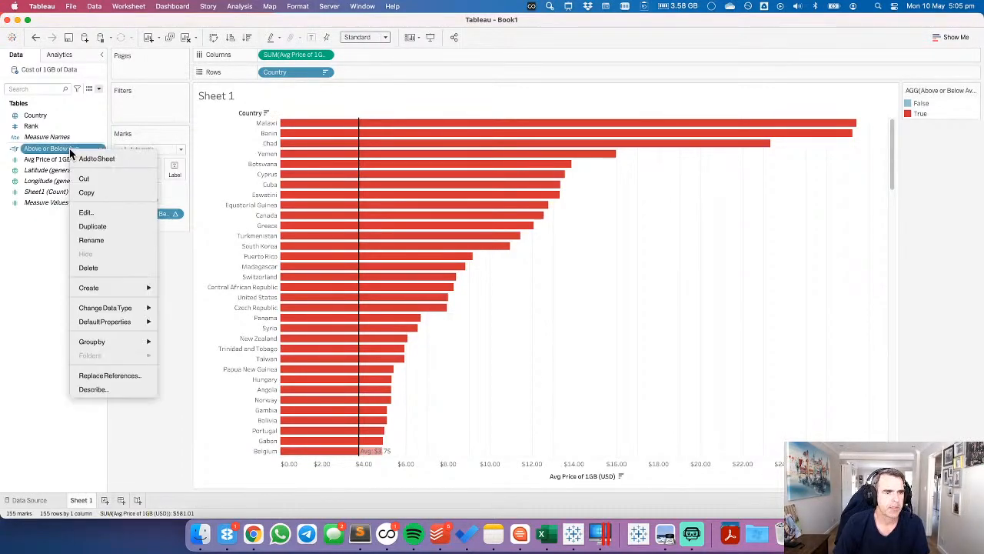
{"action": "left_click", "coordinate": [89, 217]}
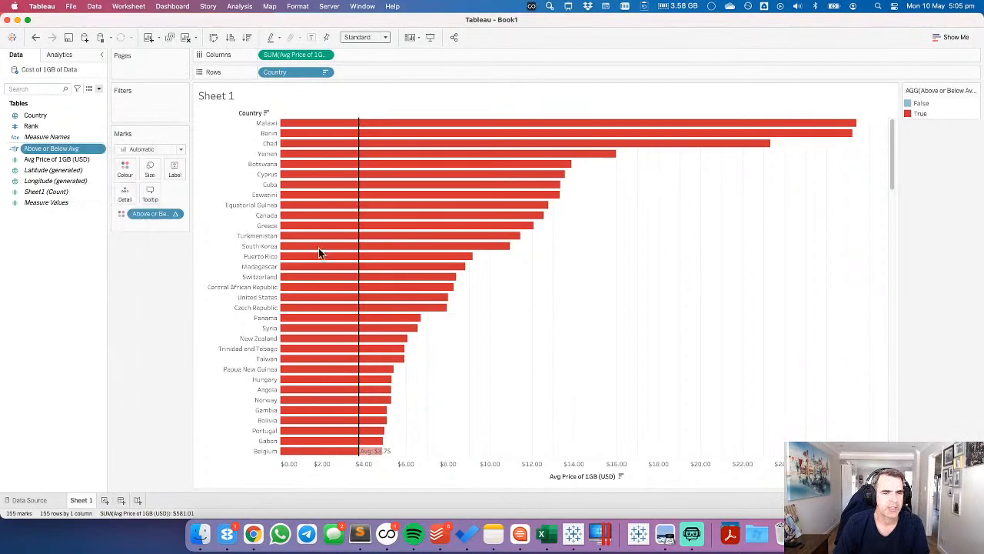
{"action": "left_click_drag", "start_coordinate": [414, 268], "coordinate": [588, 268]}
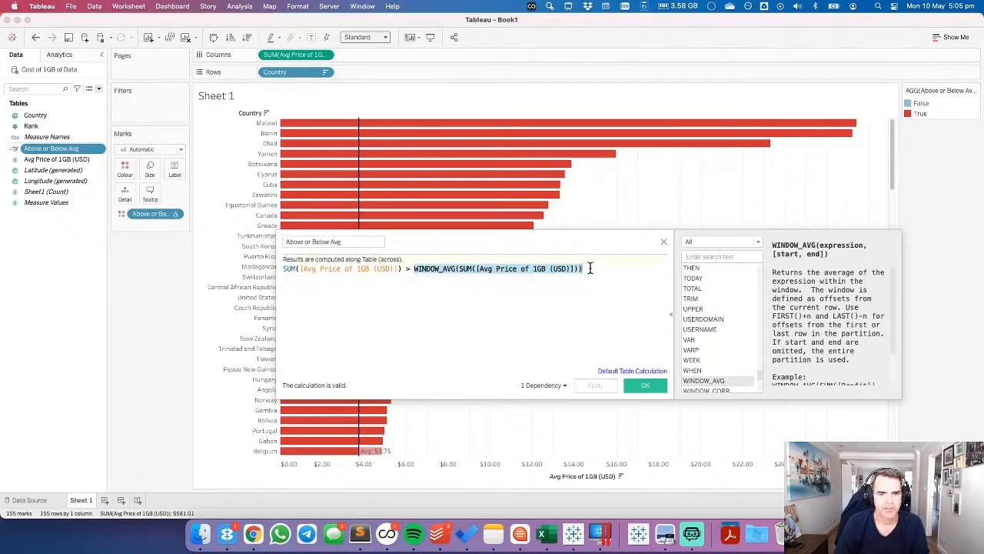
{"action": "left_click", "coordinate": [665, 241]}
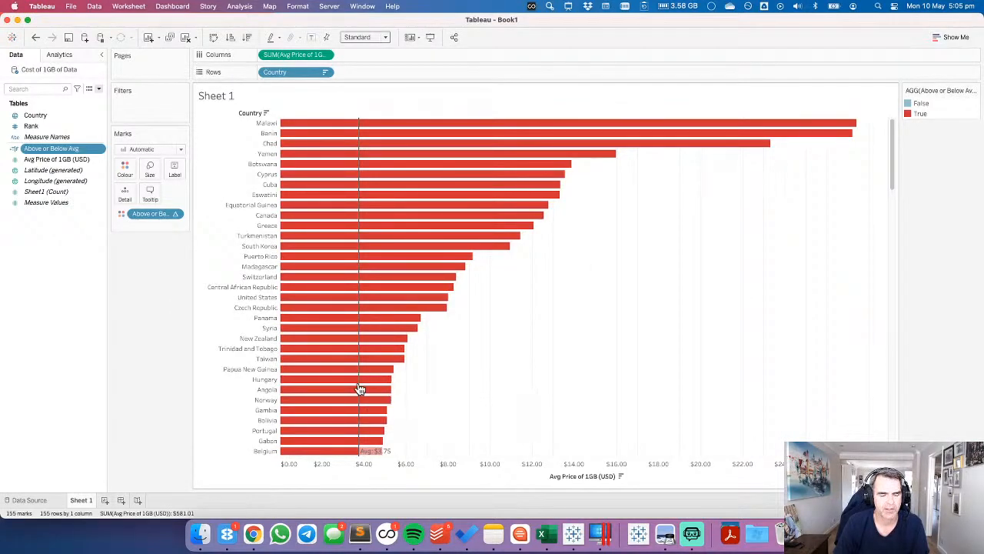
Create the calculated field "Avg Across Countries" with the formula { AVG([Avg Price of 1GB (USD)]) }.
{"action": "right_click", "coordinate": [49, 262]}
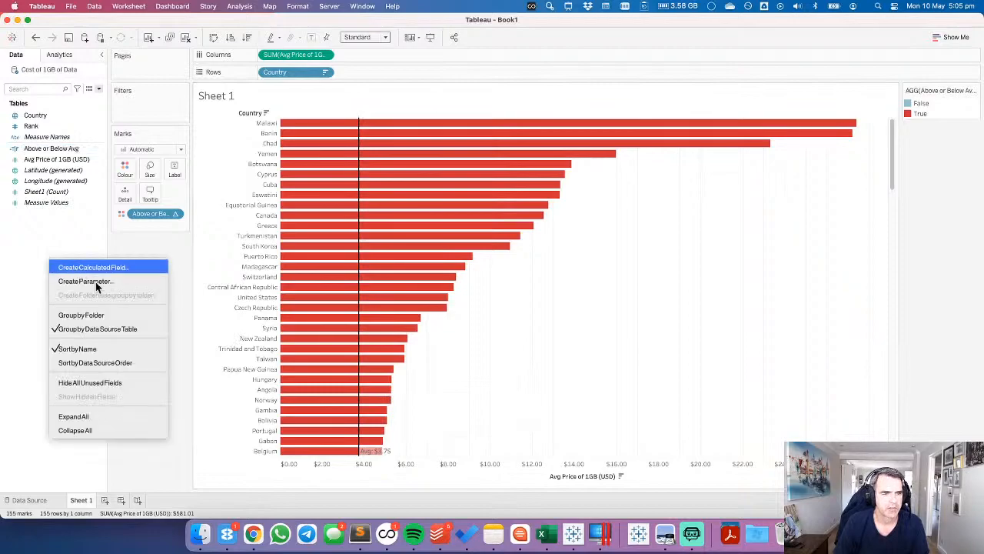
{"action": "left_click", "coordinate": [93, 268]}
{"action": "type", "text": "Avg Across Countries"}
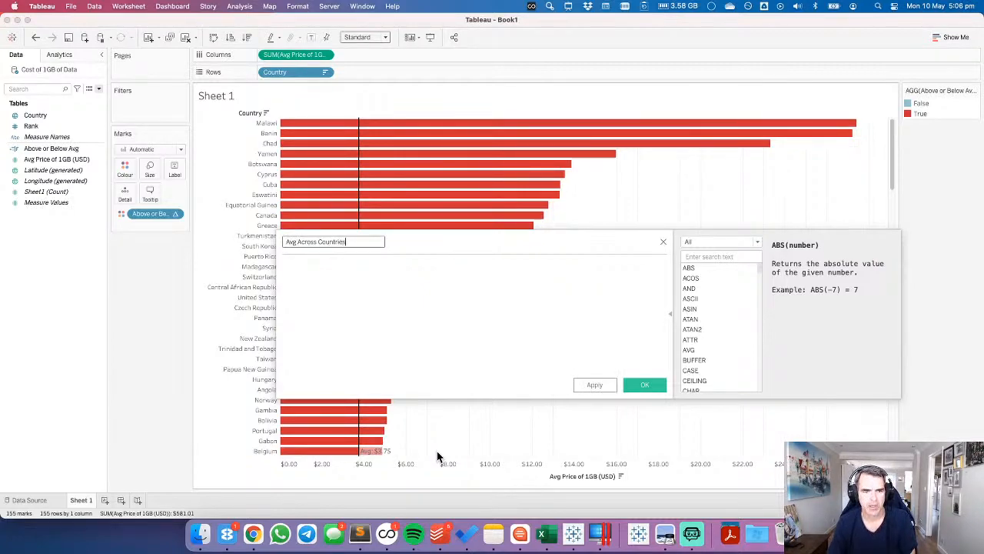
{"action": "key", "text": "Tab"}
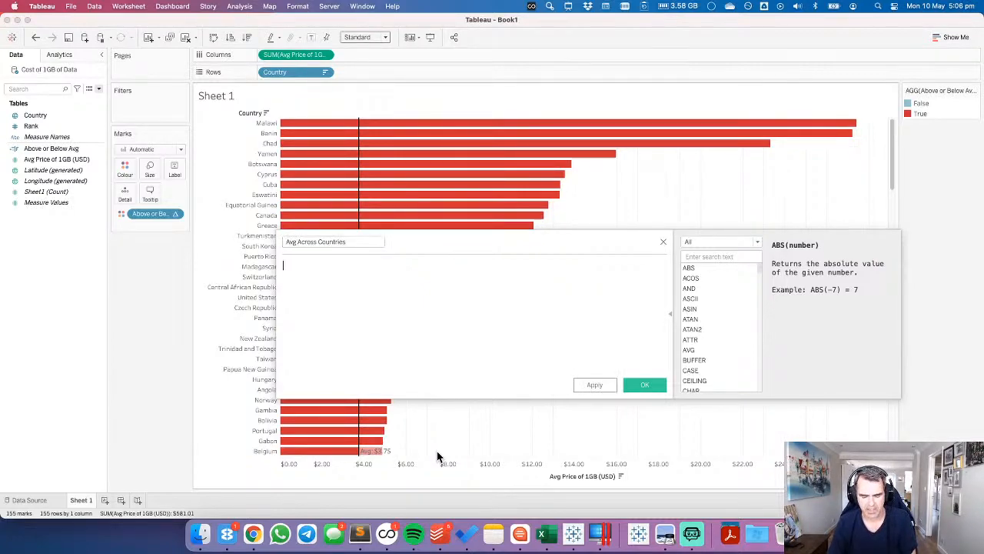
{"action": "type", "text": "{ AVG"}
{"action": "key", "text": "Return"}
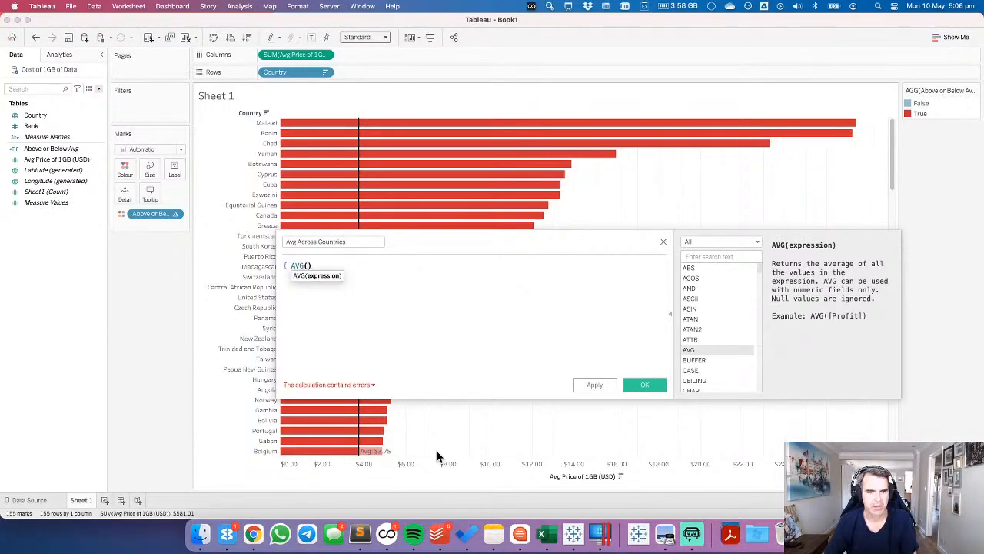
{"action": "left_click", "coordinate": [49, 161]}
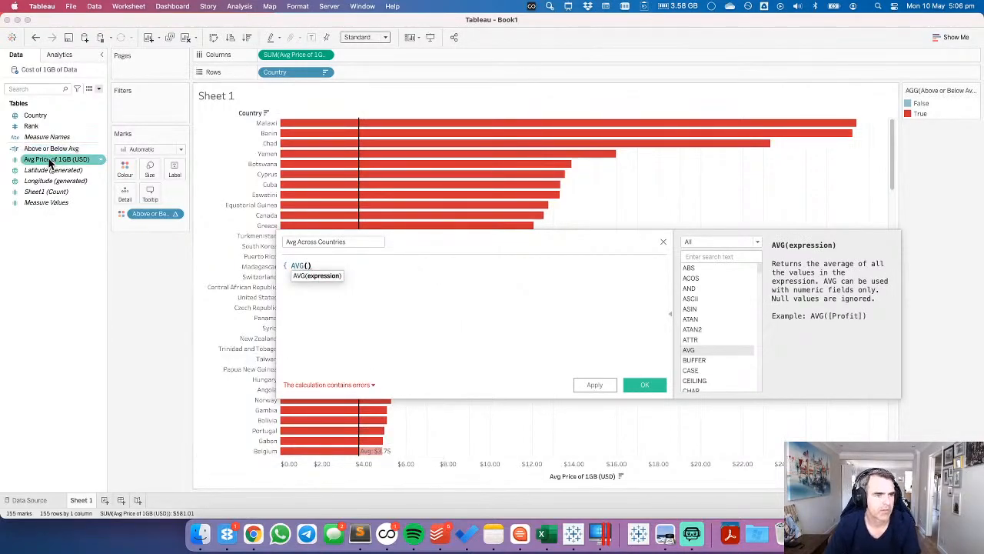
{"action": "left_click_drag", "start_coordinate": [54, 161], "coordinate": [307, 280]}
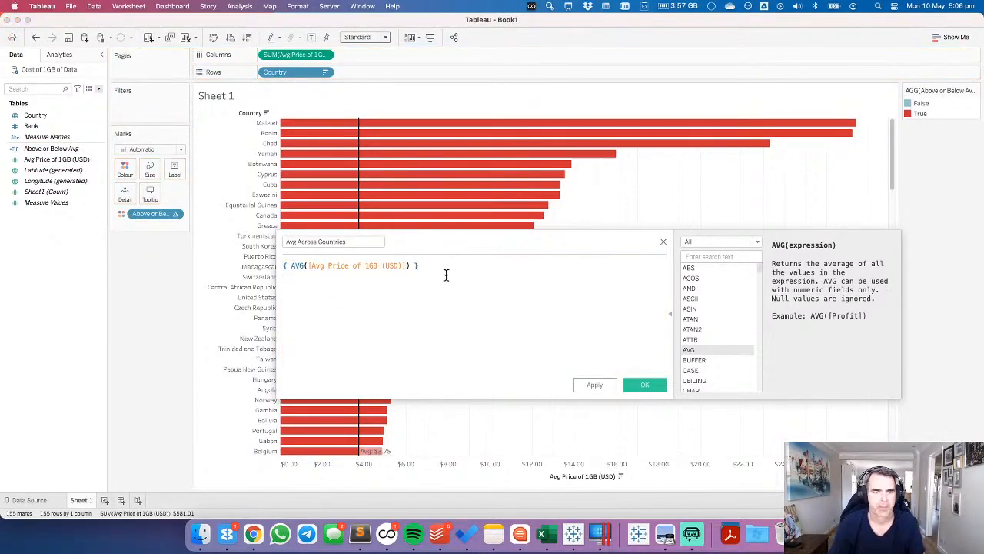
{"action": "key", "text": "super+equal"}
{"action": "key", "text": "super+equal"}
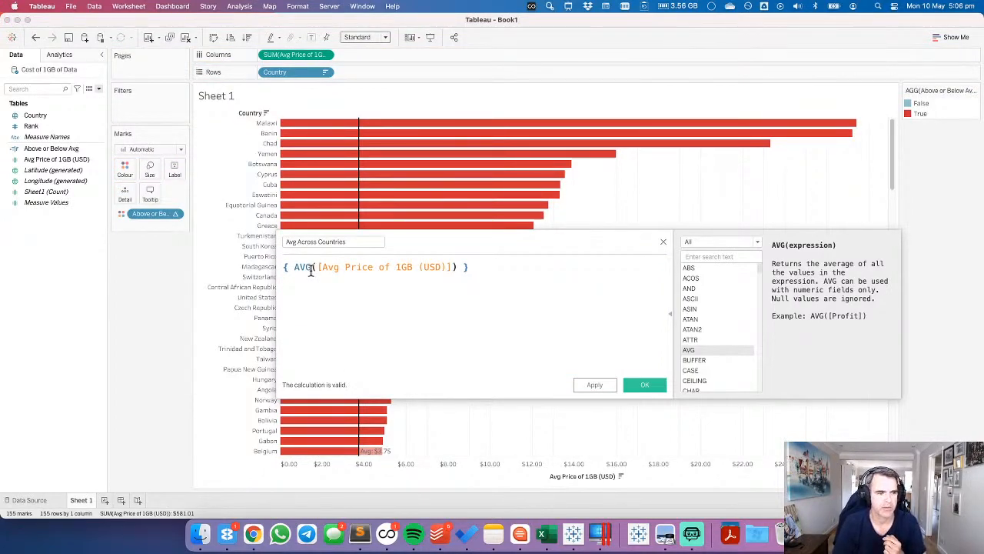
{"action": "left_click", "coordinate": [644, 385]}
Try labelling the country bars with Avg Across Countries, and undo the labelling.
{"action": "left_click_drag", "start_coordinate": [62, 159], "coordinate": [174, 172]}
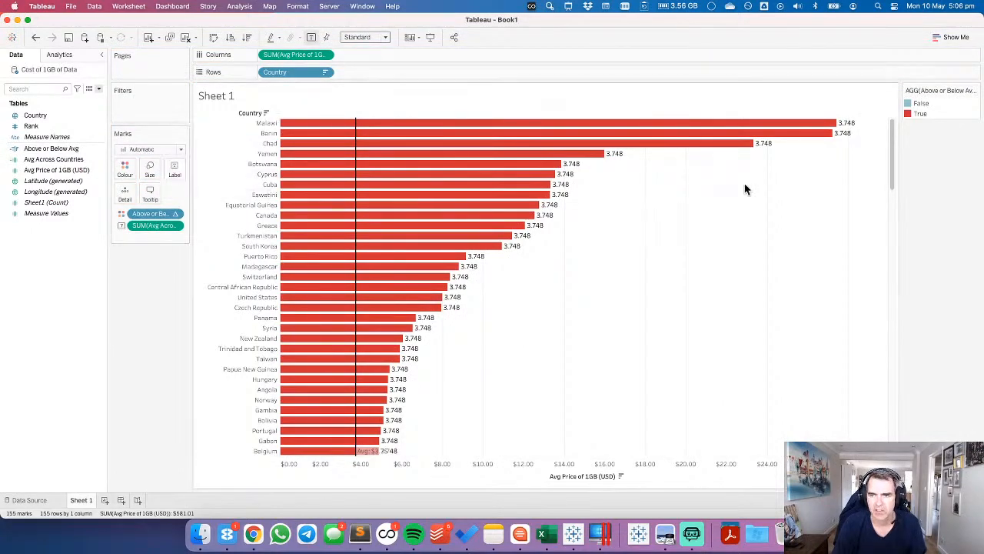
{"action": "left_click", "coordinate": [36, 37]}
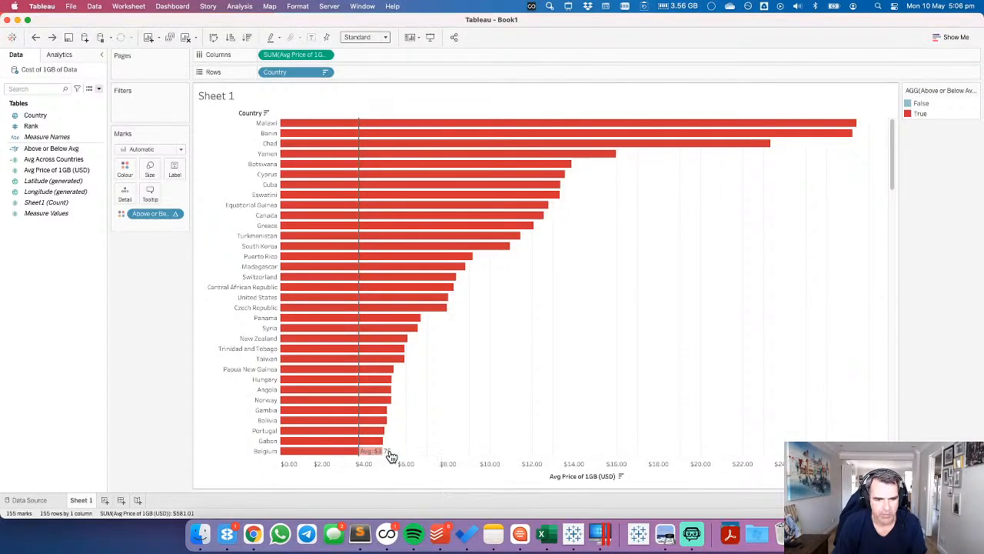
Replace the Above or Below Avg formula with [Avg Price of 1GB (USD)] > [Avg Across Countries].
{"action": "right_click", "coordinate": [57, 150]}
{"action": "left_click", "coordinate": [75, 214]}
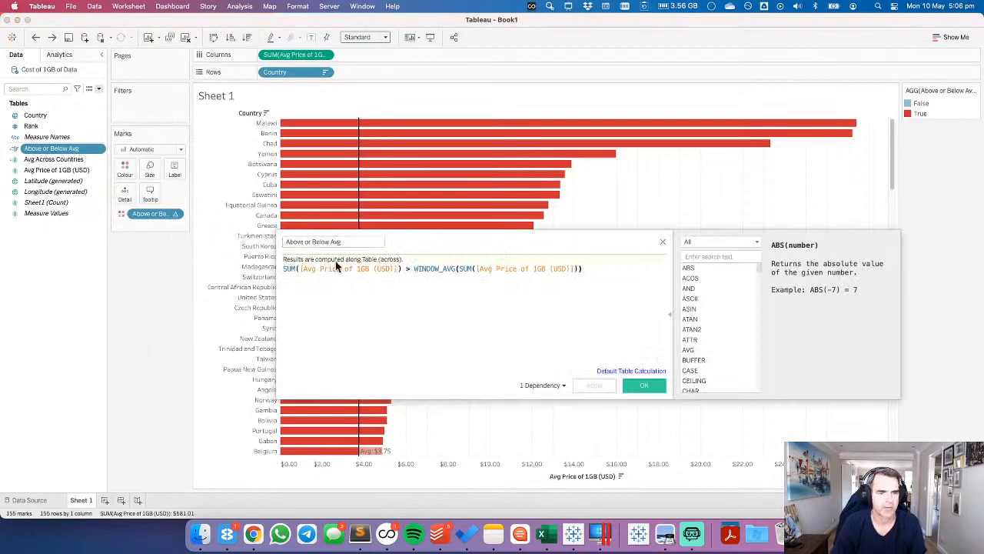
{"action": "left_click", "coordinate": [414, 269]}
{"action": "left_click_drag", "start_coordinate": [414, 268], "coordinate": [661, 262]}
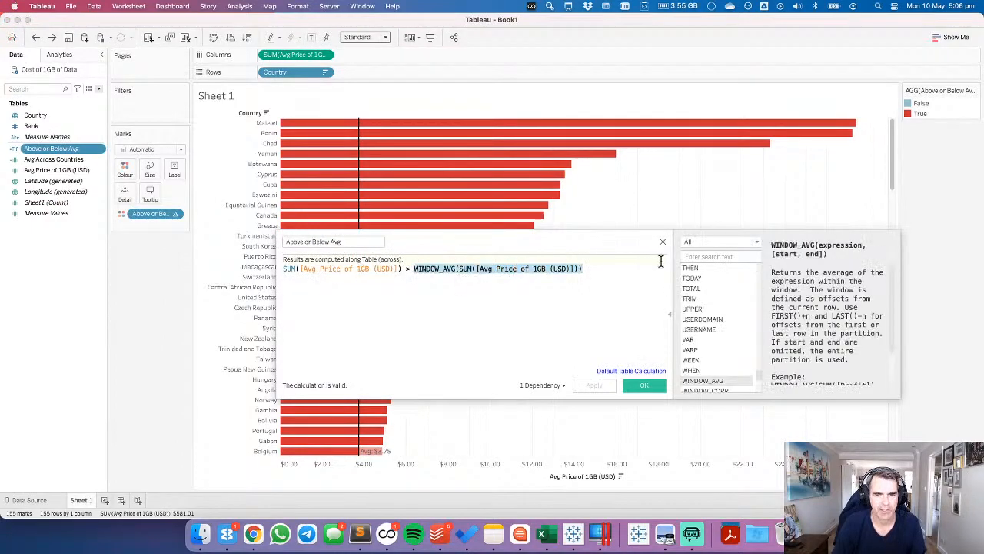
{"action": "left_click", "coordinate": [613, 290]}
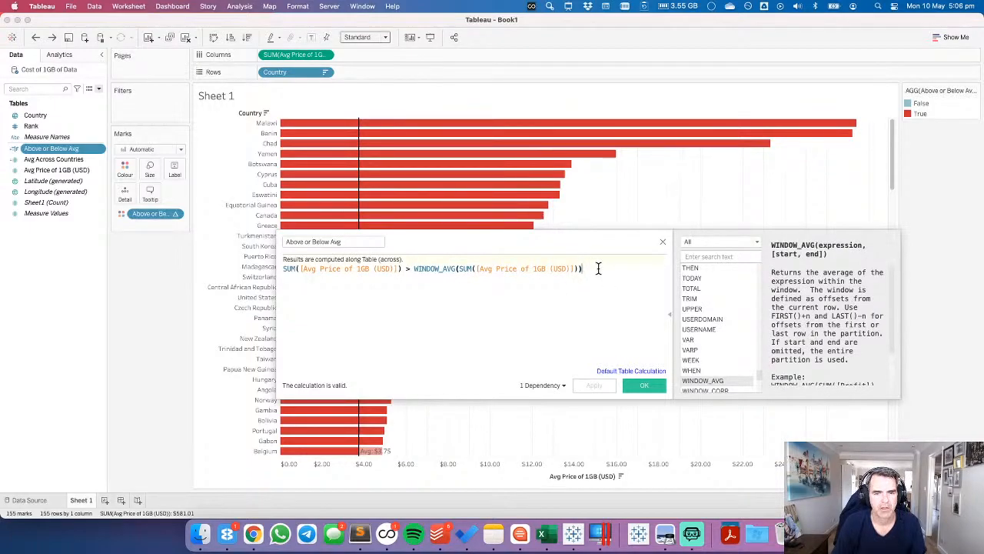
{"action": "left_click_drag", "start_coordinate": [583, 268], "coordinate": [267, 259]}
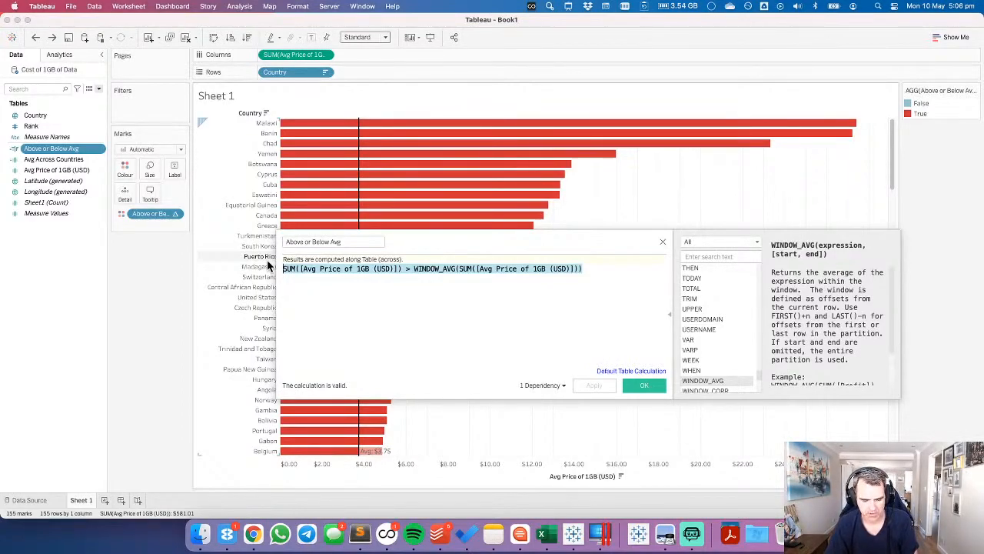
{"action": "type", "text": "avg"}
{"action": "key", "text": "Down"}
{"action": "key", "text": "Down"}
{"action": "key", "text": "Return"}
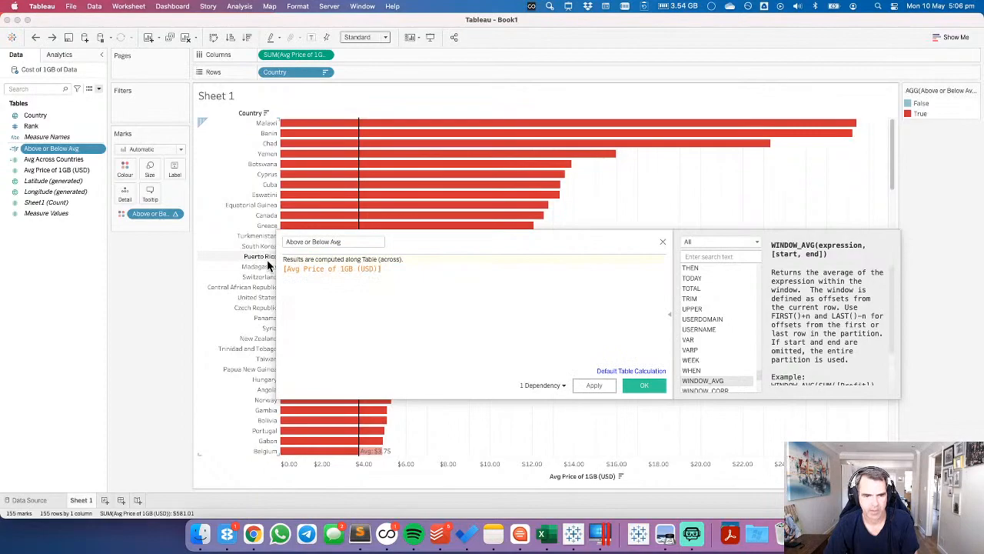
{"action": "type", "text": ">"}
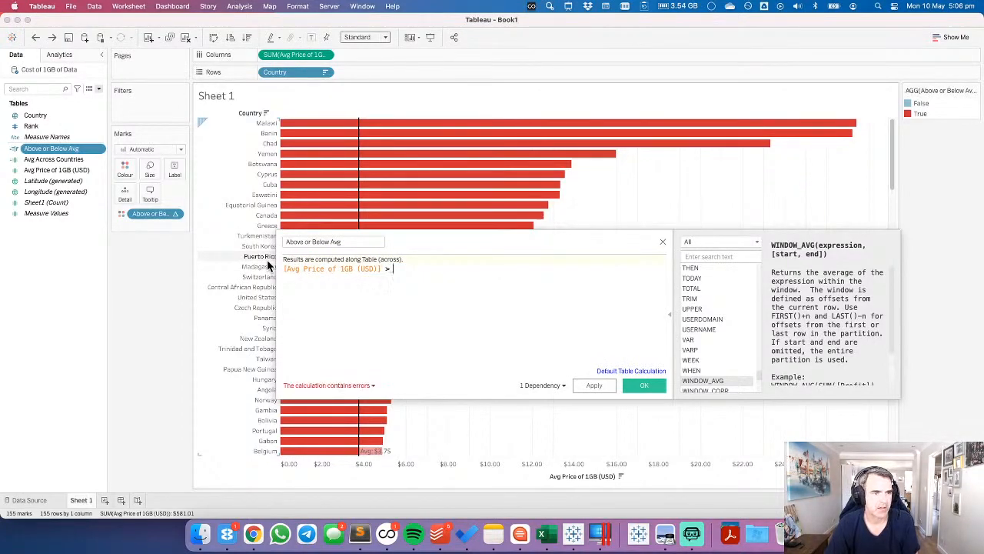
{"action": "type", "text": " avg"}
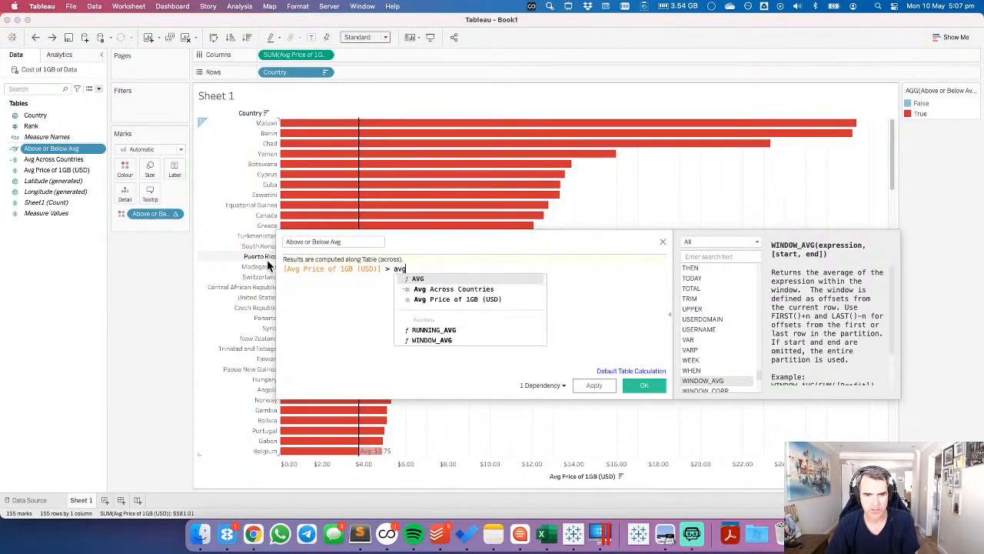
{"action": "key", "text": "Return"}
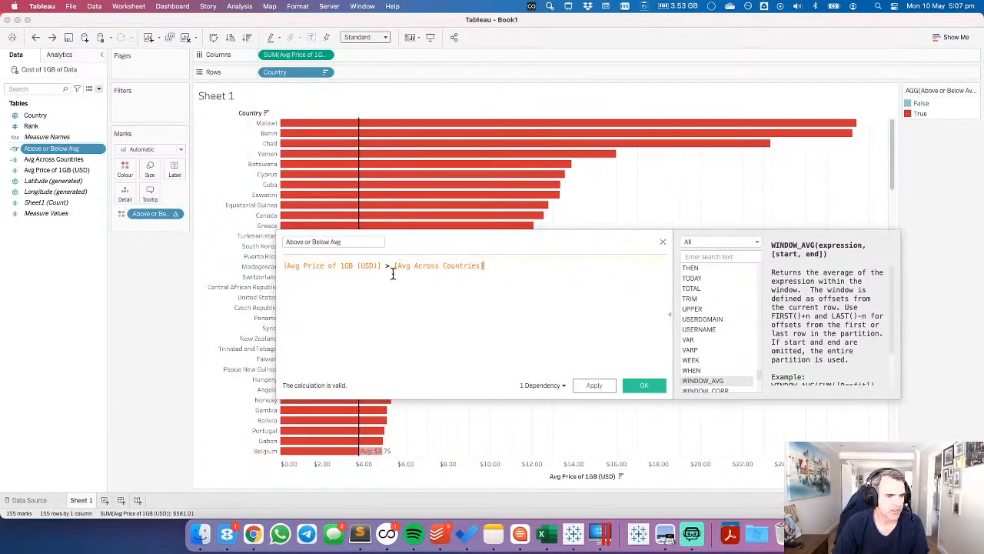
{"action": "left_click", "coordinate": [643, 385]}
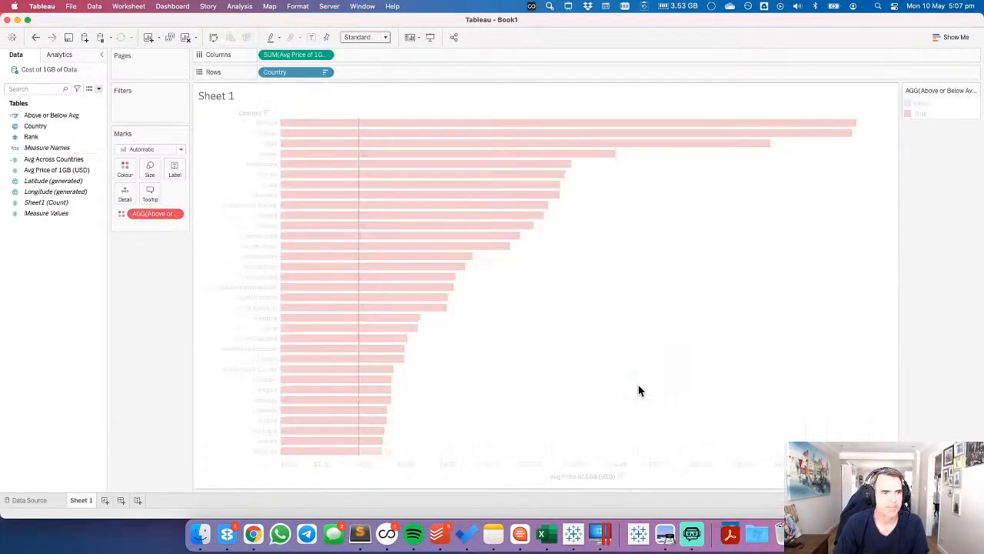
Remove the aggregated Above or Below Avg field from the marks and colour the bars by the revised Above or Below Avg field.
{"action": "left_click_drag", "start_coordinate": [153, 220], "coordinate": [58, 265]}
{"action": "left_click", "coordinate": [60, 117]}
{"action": "left_click_drag", "start_coordinate": [61, 121], "coordinate": [115, 167]}
Using the Watch Me Viz palette, colour the True bars red and the False bars light blue.
{"action": "double_click", "coordinate": [932, 115]}
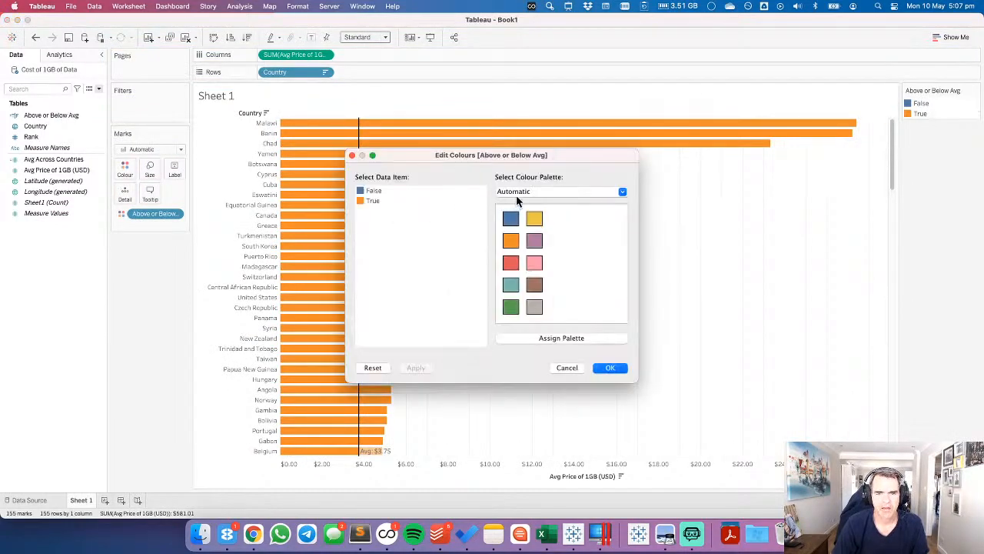
{"action": "left_click", "coordinate": [517, 192]}
{"action": "left_click", "coordinate": [527, 326]}
{"action": "left_click", "coordinate": [373, 201]}
{"action": "left_click", "coordinate": [511, 219]}
{"action": "left_click", "coordinate": [373, 190]}
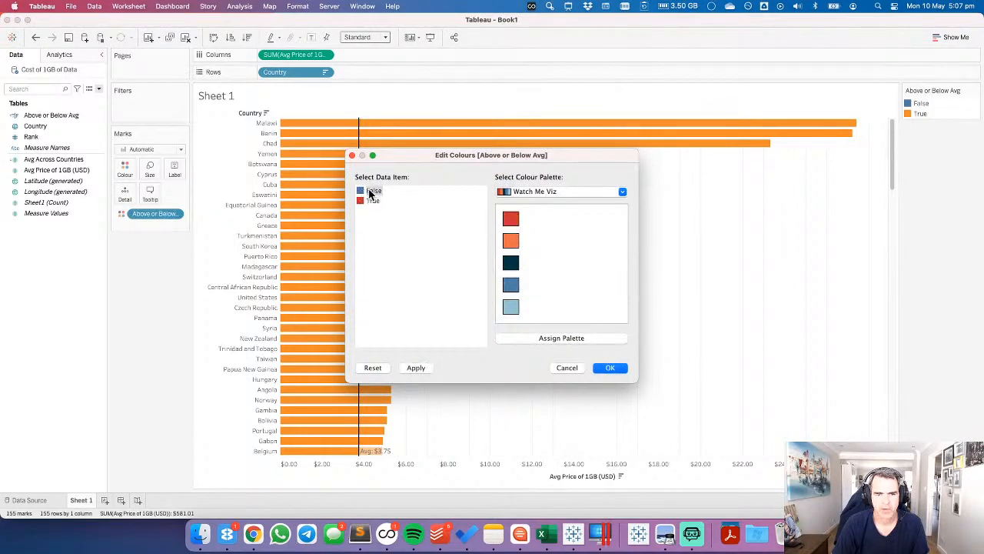
{"action": "left_click", "coordinate": [511, 307]}
{"action": "left_click", "coordinate": [609, 368]}
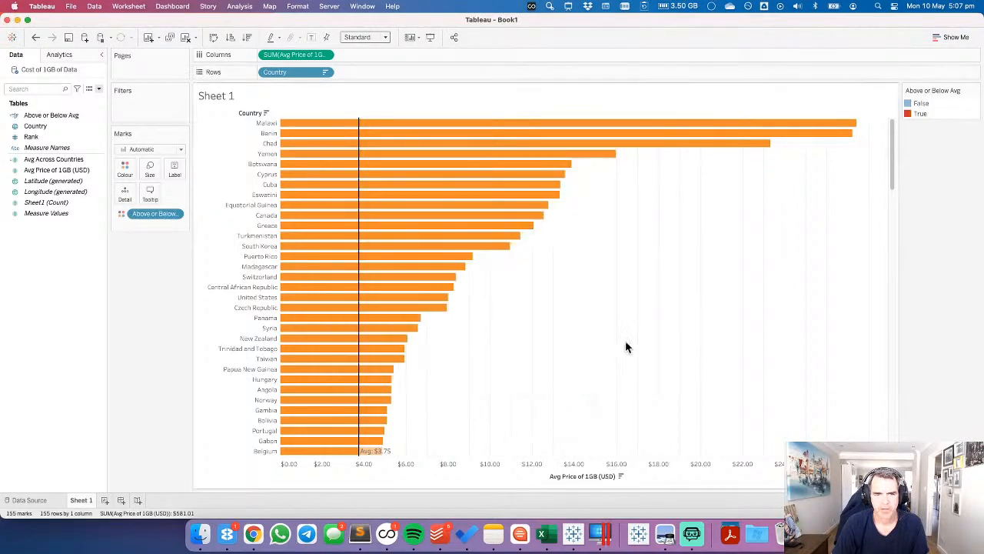
Inspect the red above-average bars with the chart fitted to Entire View, and restore the Standard fit.
{"action": "left_click", "coordinate": [368, 37]}
{"action": "left_click", "coordinate": [370, 71]}
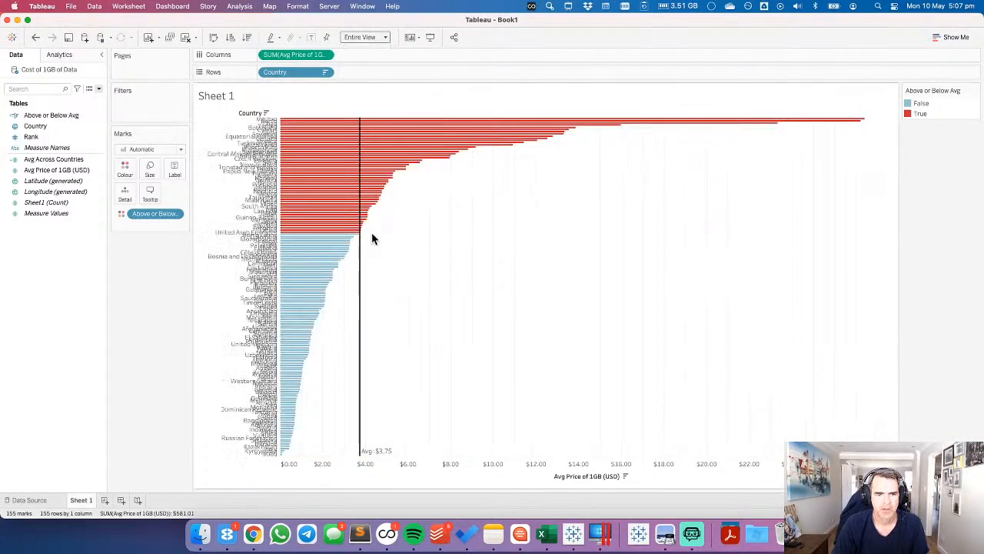
{"action": "left_click_drag", "start_coordinate": [353, 232], "coordinate": [337, 121]}
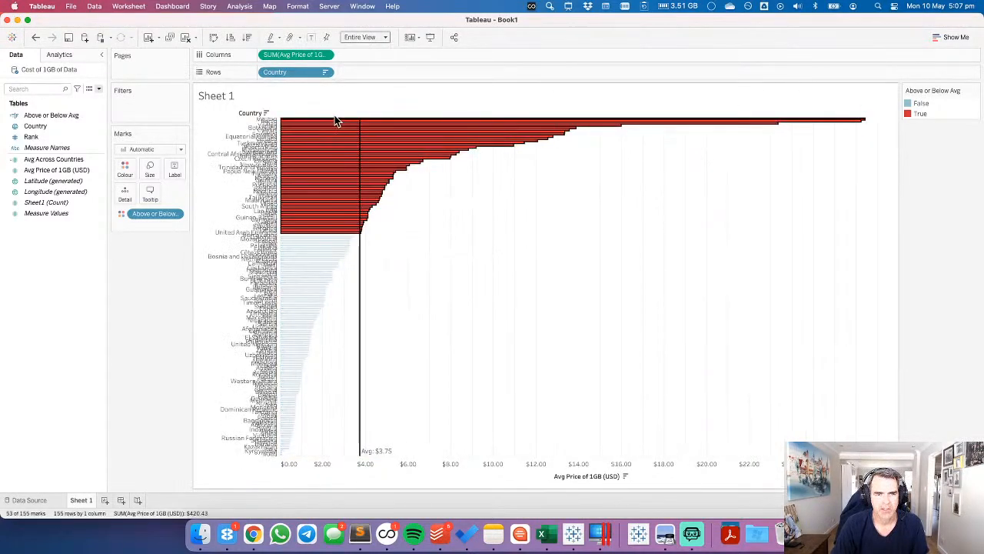
{"action": "mouse_move", "coordinate": [336, 154]}
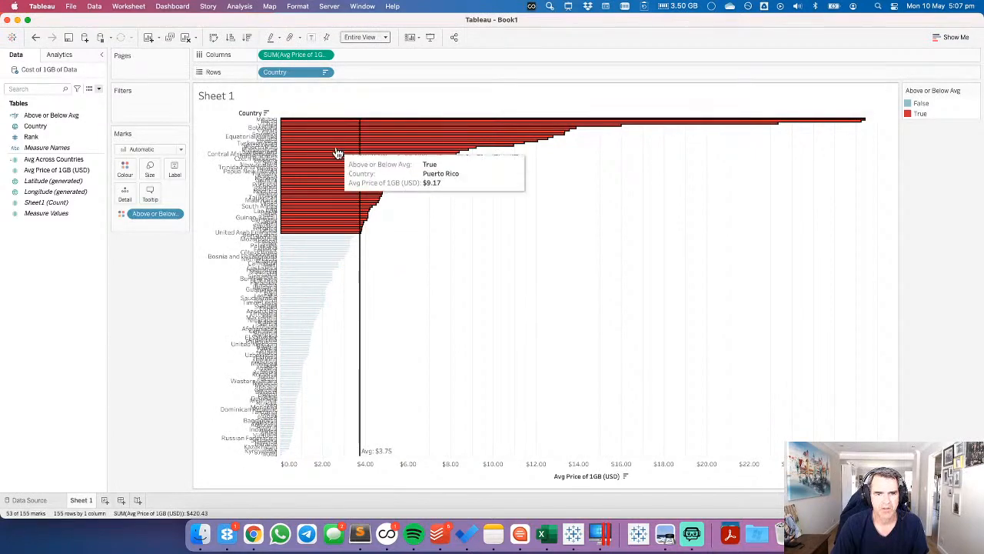
{"action": "left_click", "coordinate": [482, 296]}
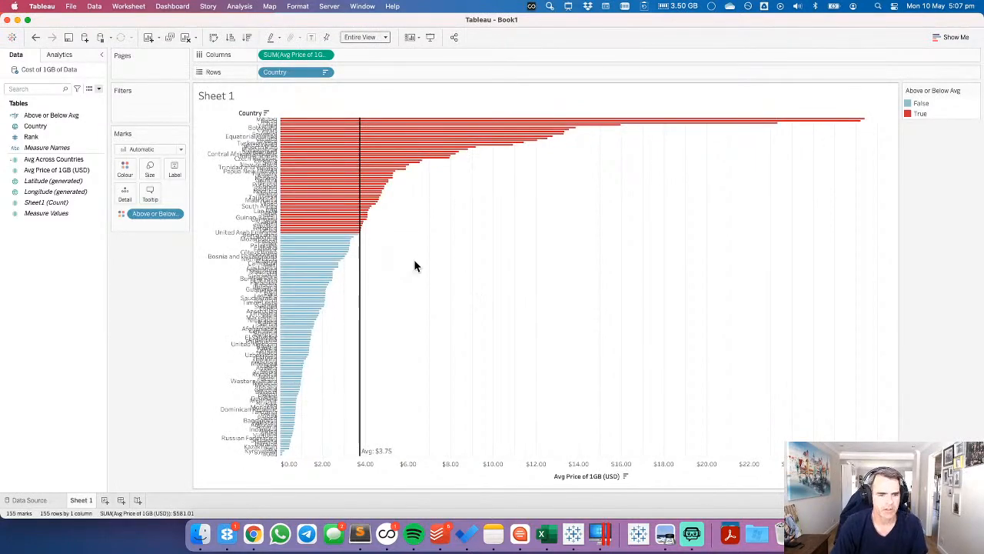
{"action": "left_click", "coordinate": [375, 38]}
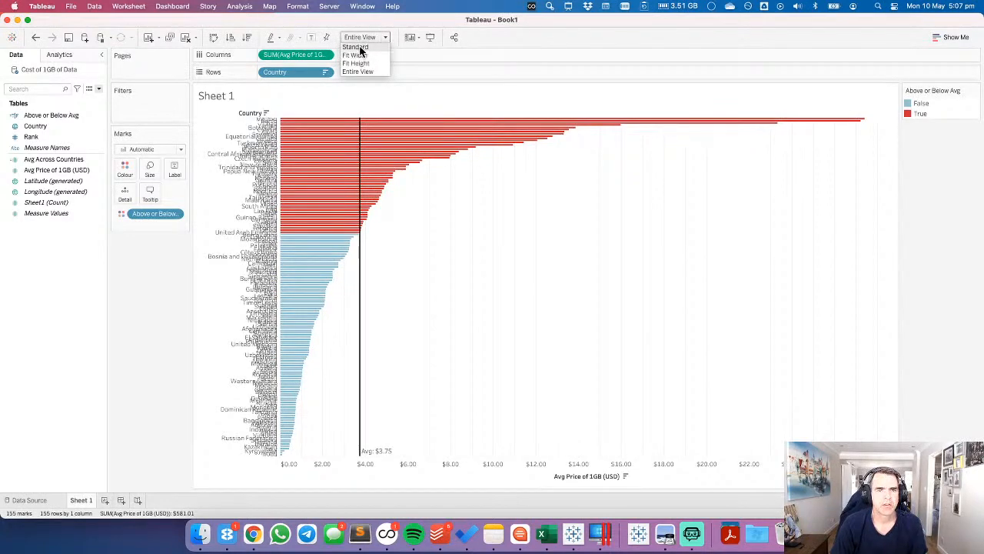
{"action": "left_click", "coordinate": [356, 48]}
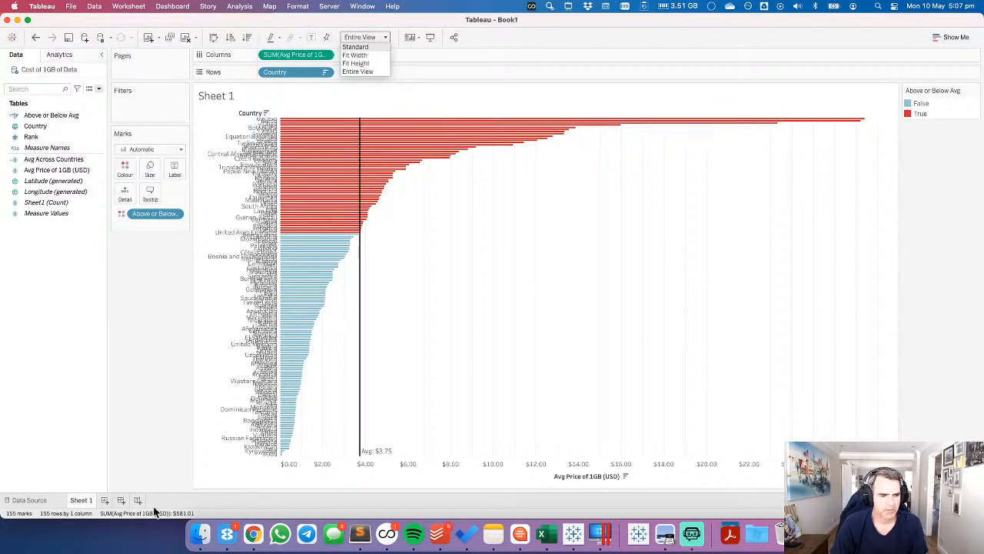
Rename the Sheet 1 worksheet as "Avg Ref Line".
{"action": "double_click", "coordinate": [87, 499]}
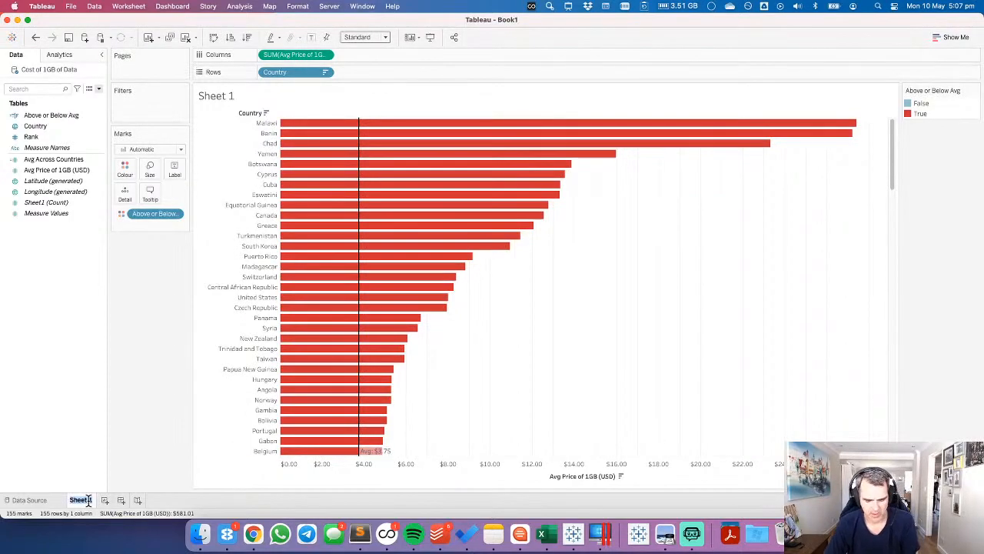
{"action": "type", "text": "Wariance to A"}
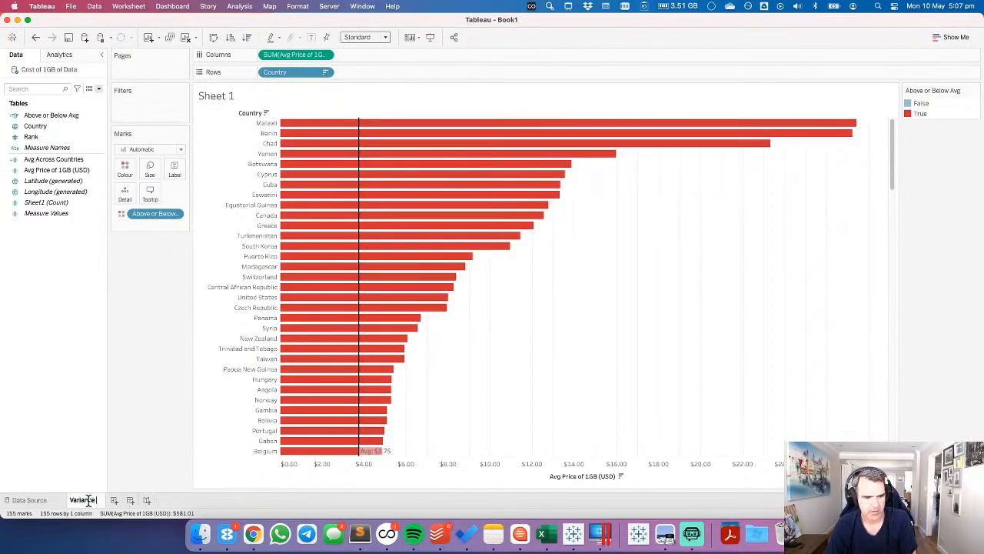
{"action": "key", "text": "BackSpace"}
{"action": "key", "text": "BackSpace"}
{"action": "key", "text": "BackSpace"}
{"action": "key", "text": "BackSpace"}
{"action": "key", "text": "BackSpace"}
{"action": "key", "text": "BackSpace"}
{"action": "key", "text": "BackSpace"}
{"action": "key", "text": "BackSpace"}
{"action": "key", "text": "BackSpace"}
{"action": "key", "text": "BackSpace"}
{"action": "key", "text": "BackSpace"}
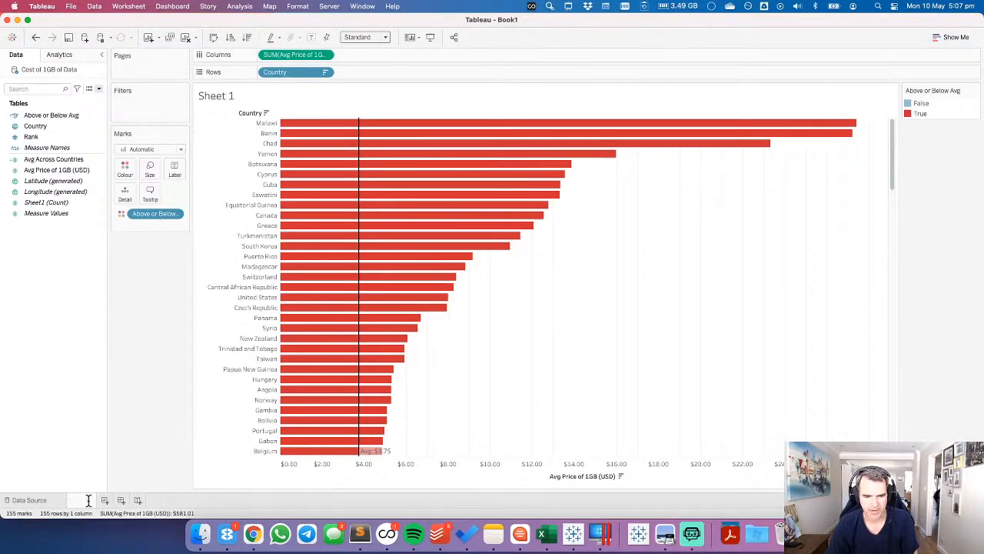
{"action": "type", "text": "Avg Ref Line"}
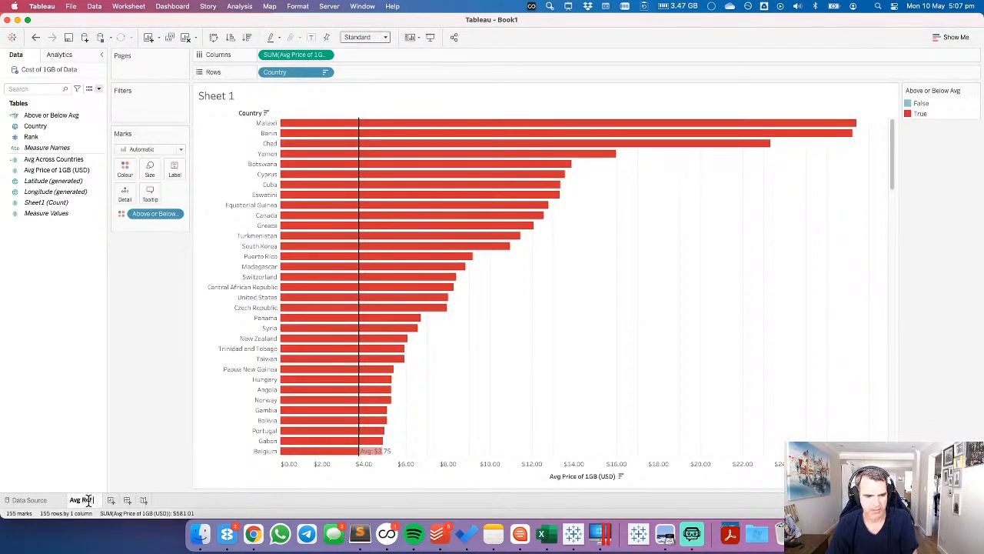
{"action": "key", "text": "Return"}
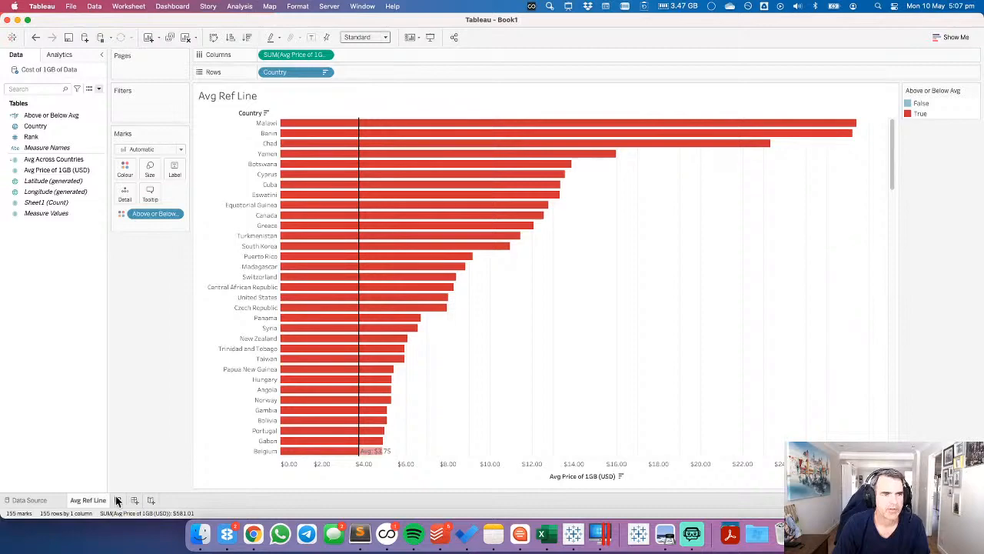
Create a new worksheet and place Above or Below Avg on its columns.
{"action": "left_click", "coordinate": [118, 501]}
{"action": "left_click_drag", "start_coordinate": [57, 117], "coordinate": [288, 59]}
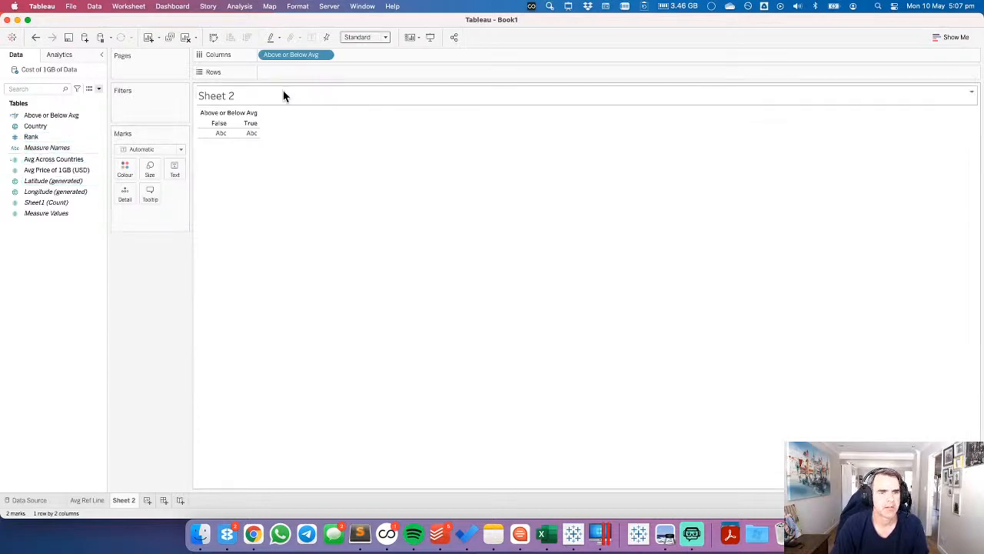
{"action": "left_click", "coordinate": [42, 137]}
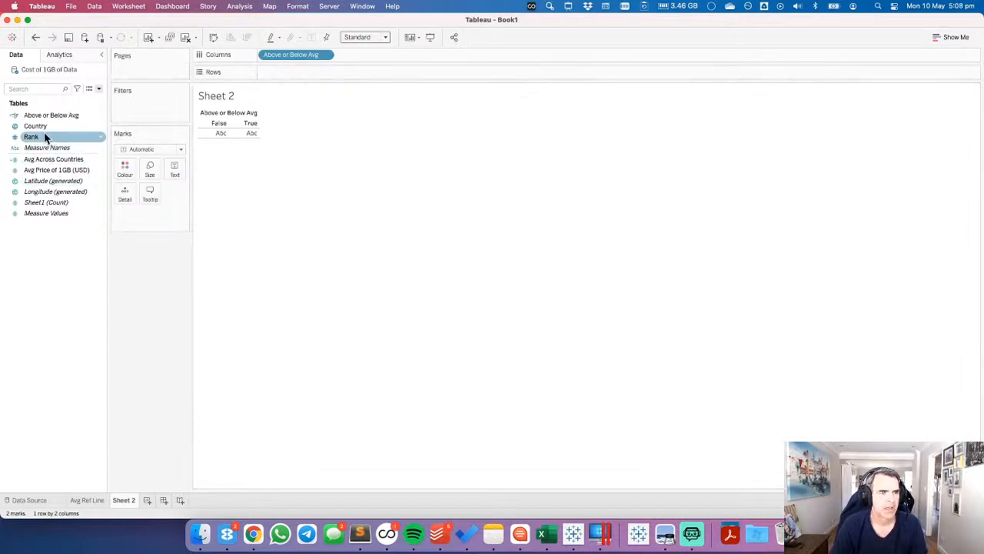
{"action": "left_click", "coordinate": [38, 128]}
{"action": "left_click_drag", "start_coordinate": [47, 131], "coordinate": [292, 79]}
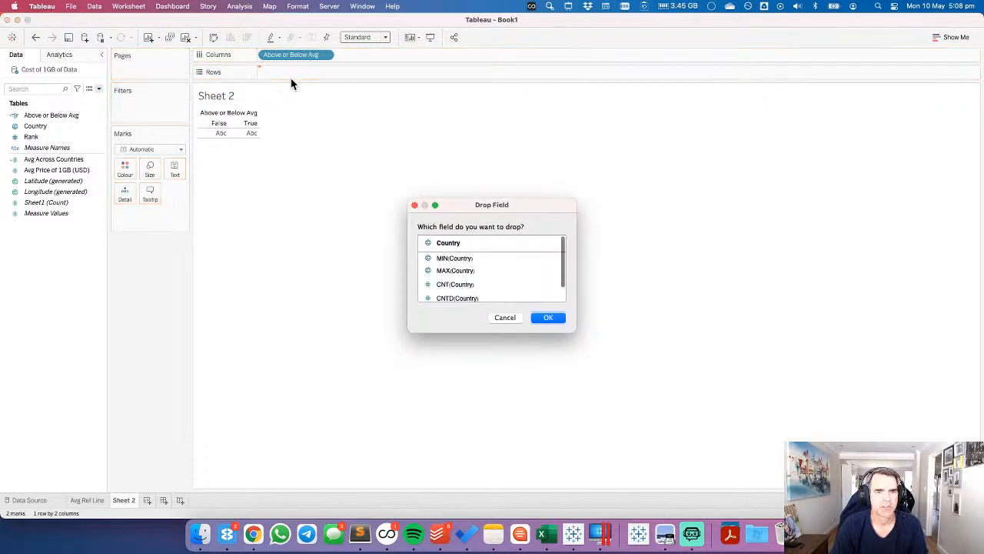
{"action": "left_click", "coordinate": [503, 318]}
Show the distinct count of Country, CNTD(Country), as text for each Above or Below Avg column.
{"action": "left_click", "coordinate": [36, 127]}
{"action": "left_click_drag", "start_coordinate": [35, 131], "coordinate": [174, 170]}
{"action": "left_click", "coordinate": [454, 298]}
{"action": "left_click", "coordinate": [541, 317]}
{"action": "mouse_move", "coordinate": [244, 136]}
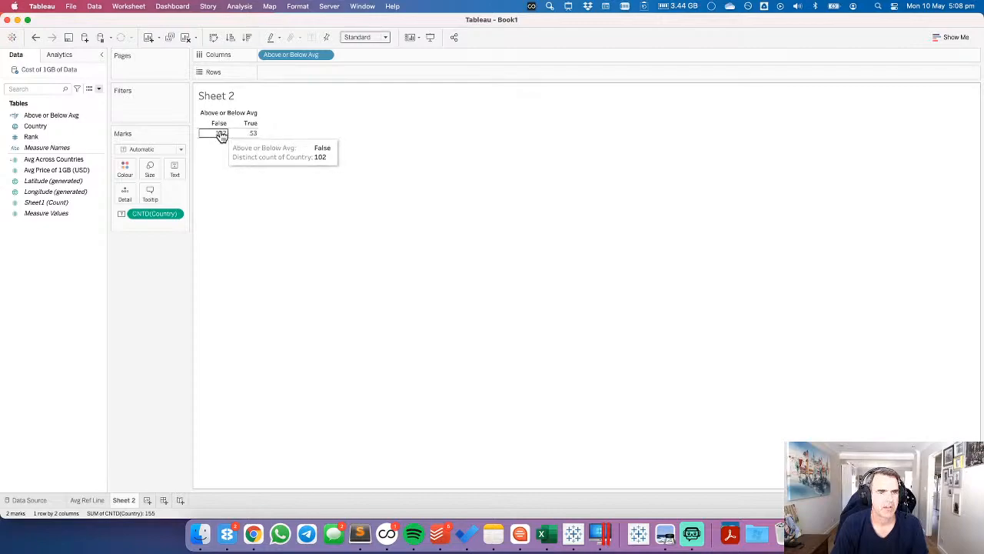
Alias the Above or Below Avg values True as ABOVE and False as BELOW, and place the ABOVE column before BELOW.
{"action": "right_click", "coordinate": [31, 117]}
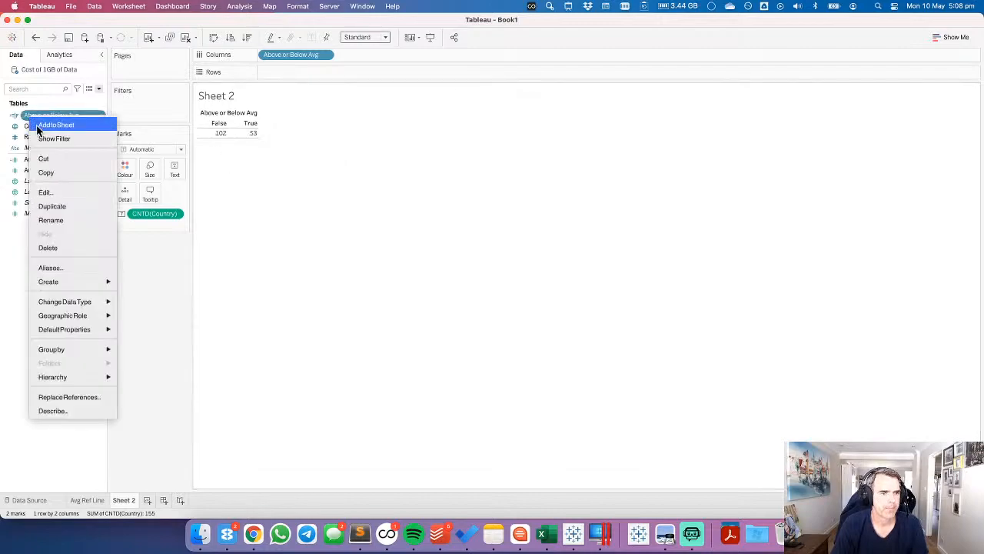
{"action": "left_click", "coordinate": [323, 274]}
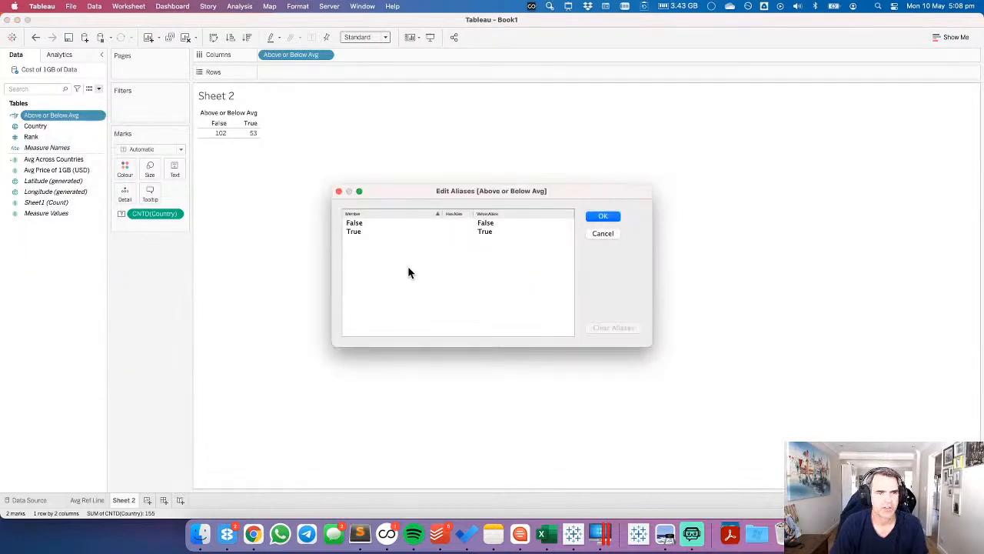
{"action": "left_click", "coordinate": [488, 232]}
{"action": "left_click", "coordinate": [487, 233]}
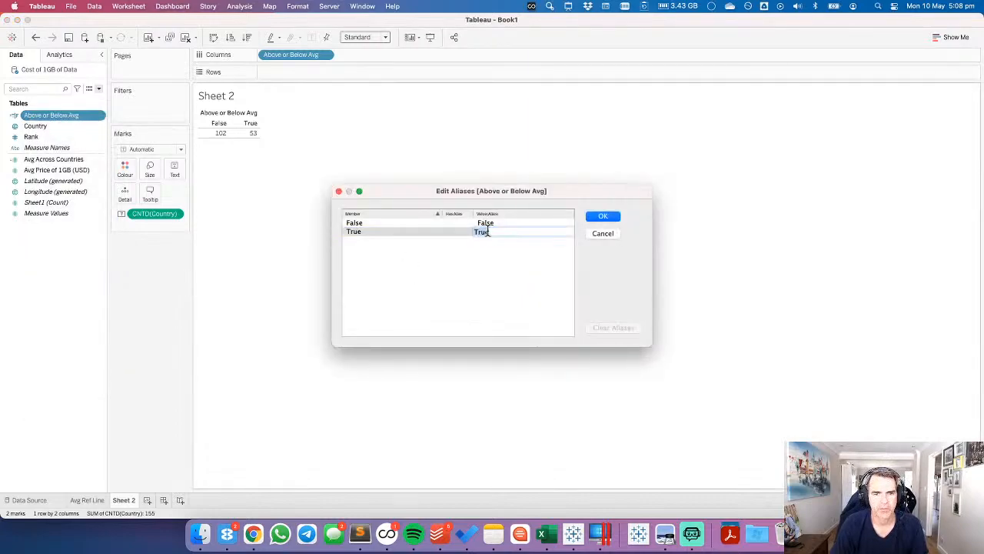
{"action": "type", "text": "ABOVE"}
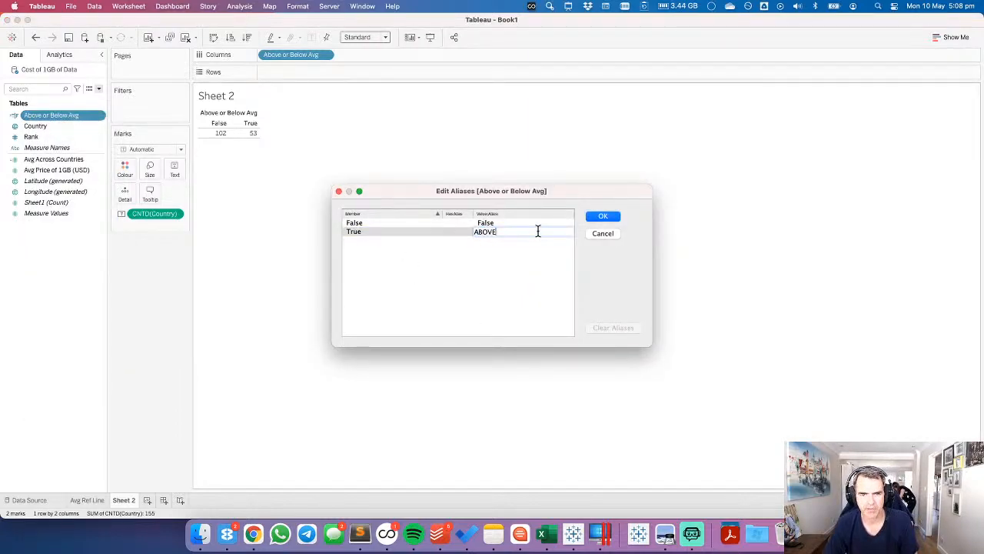
{"action": "key", "text": "Return"}
{"action": "type", "text": "BELOW"}
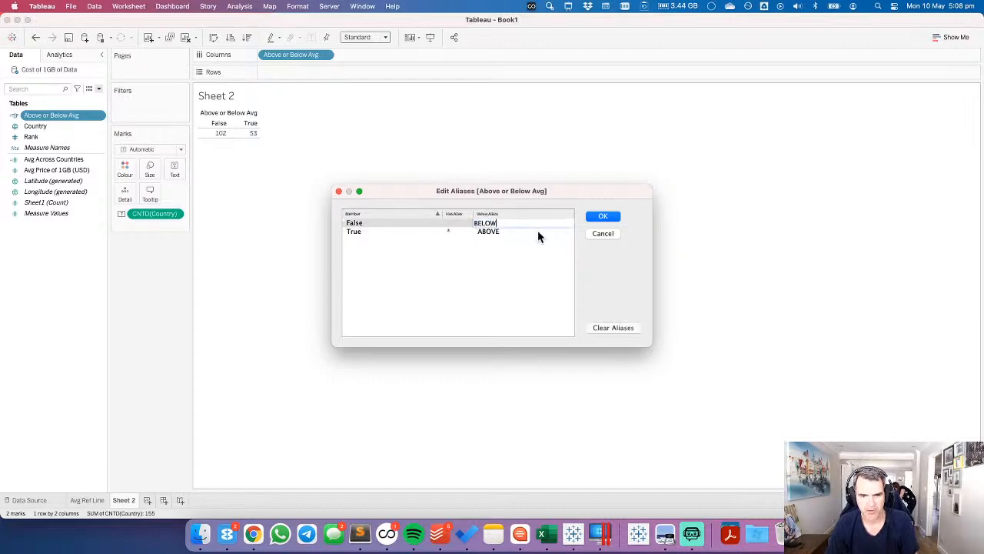
{"action": "left_click", "coordinate": [596, 219]}
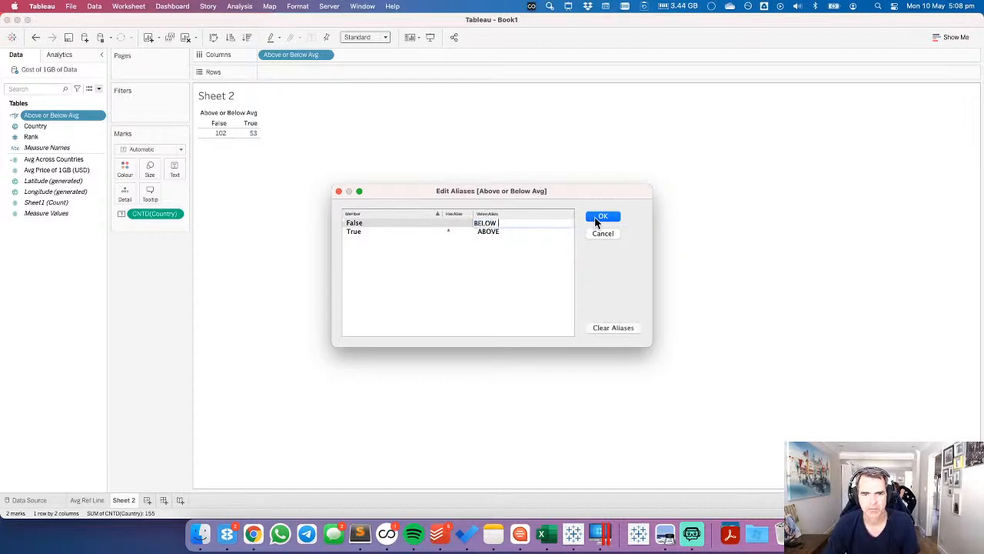
{"action": "left_click", "coordinate": [599, 218]}
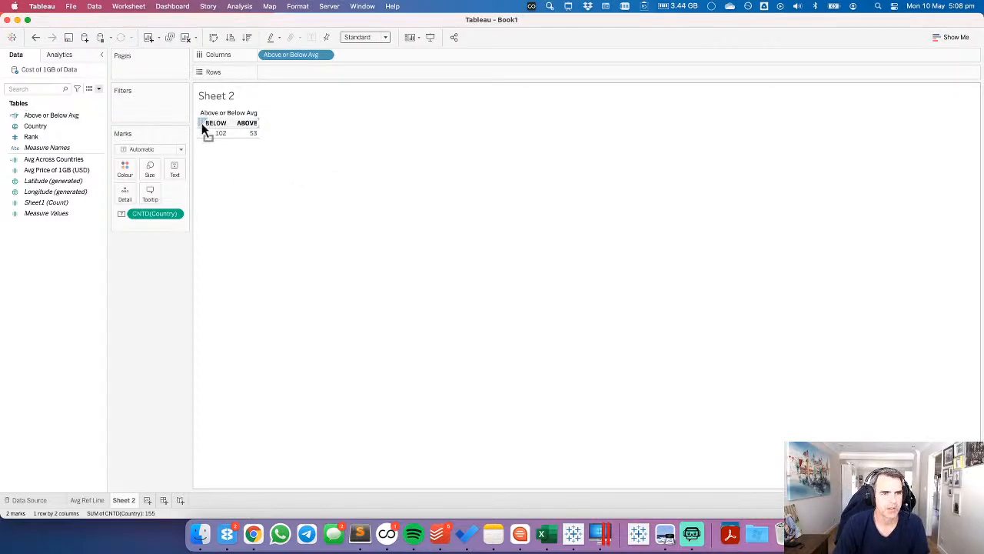
{"action": "left_click_drag", "start_coordinate": [216, 122], "coordinate": [255, 123]}
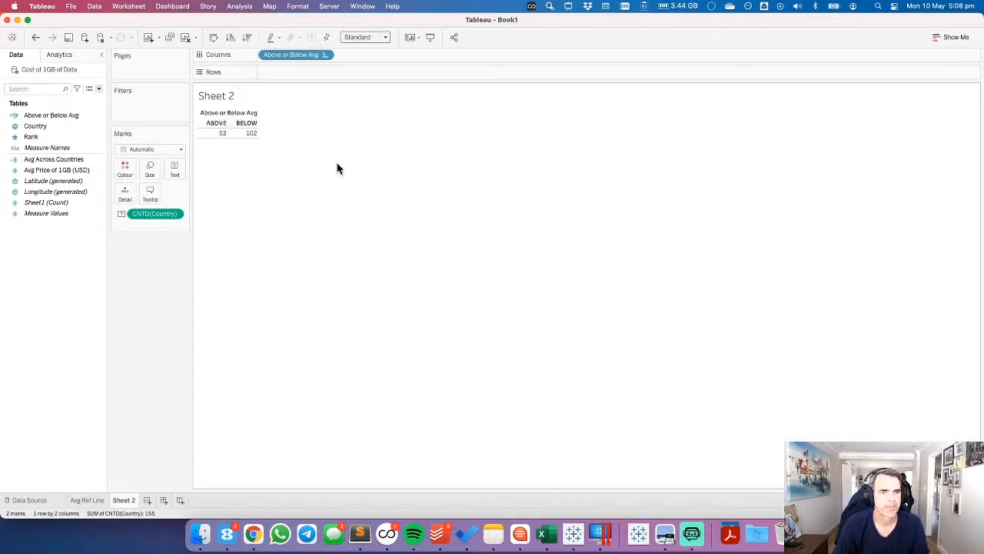
Change the Above or Below Avg aliases to BELOW AVG for False and ABOVE AVG for True.
{"action": "left_click", "coordinate": [98, 192]}
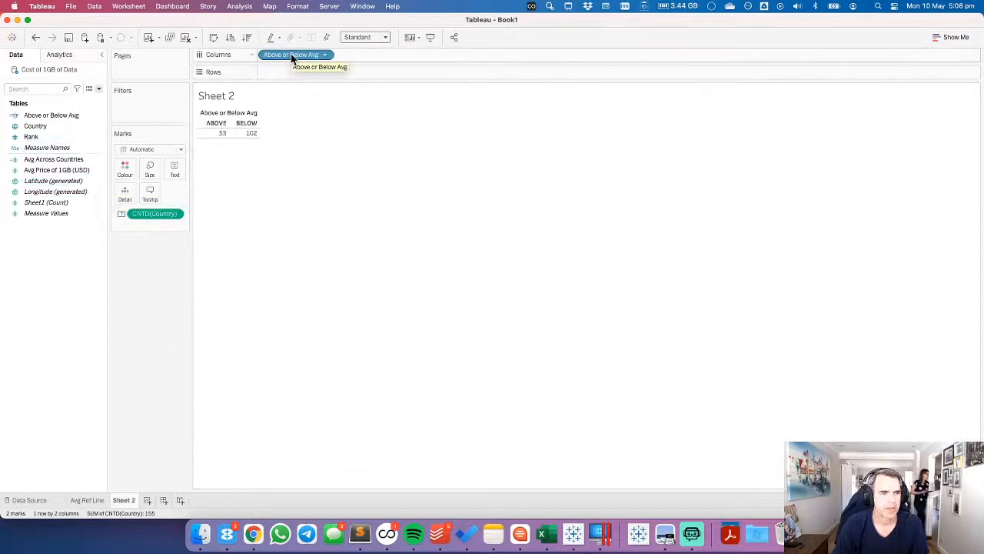
{"action": "right_click", "coordinate": [55, 114]}
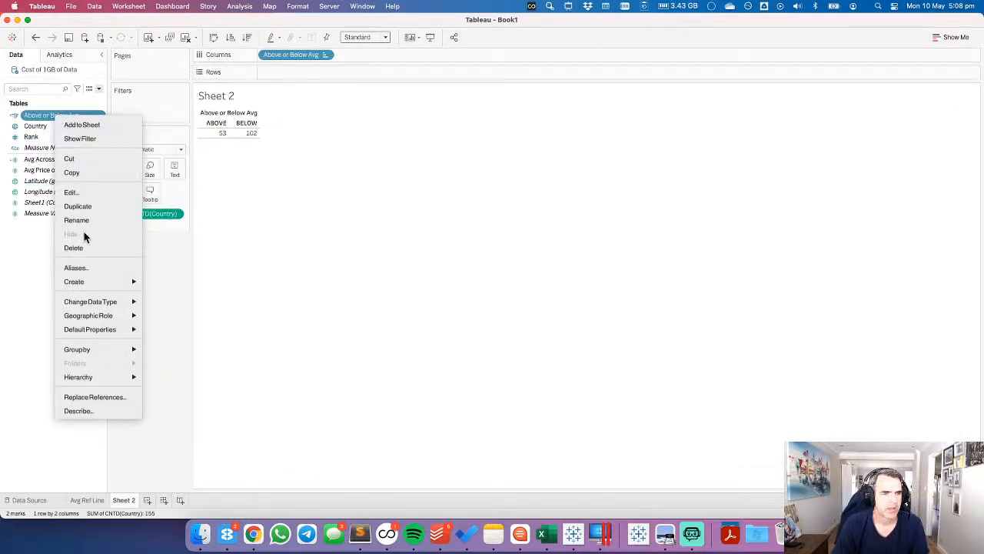
{"action": "left_click", "coordinate": [77, 268]}
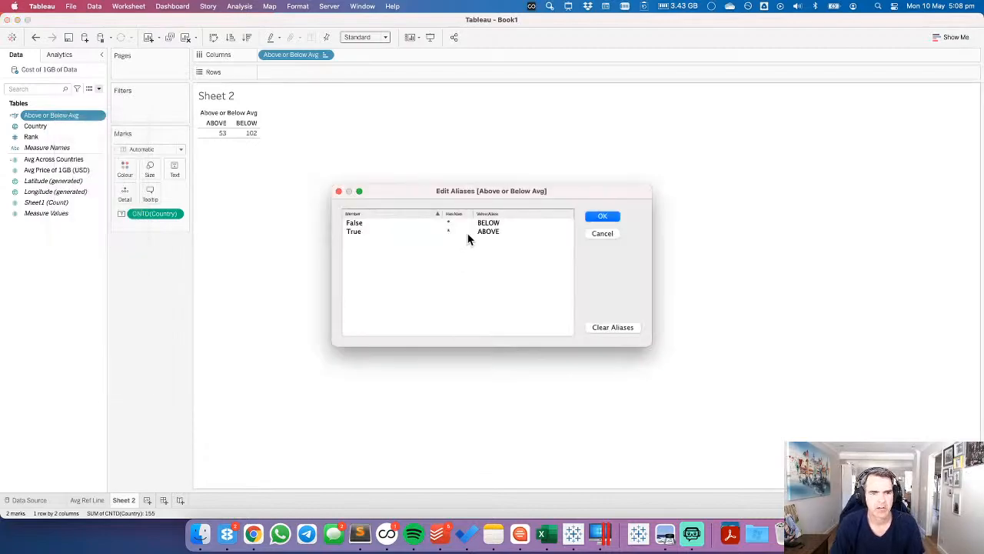
{"action": "left_click", "coordinate": [496, 225]}
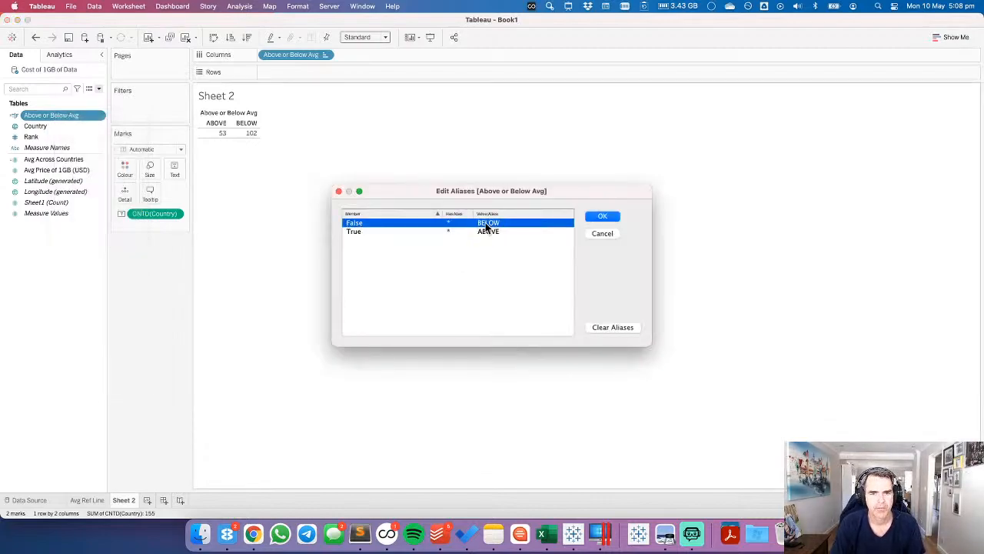
{"action": "left_click", "coordinate": [493, 224]}
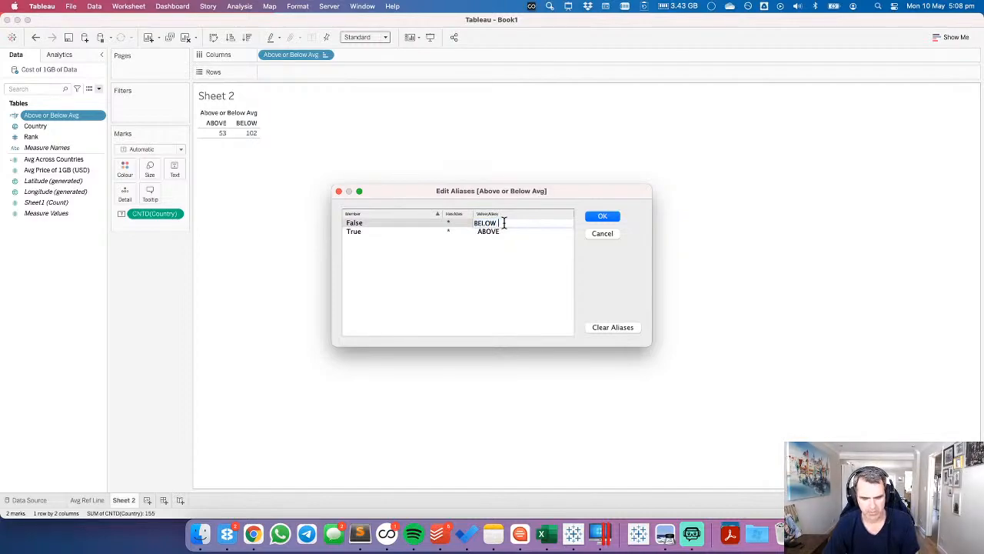
{"action": "type", "text": "AVG"}
{"action": "key", "text": "Return"}
{"action": "type", "text": "AV"}
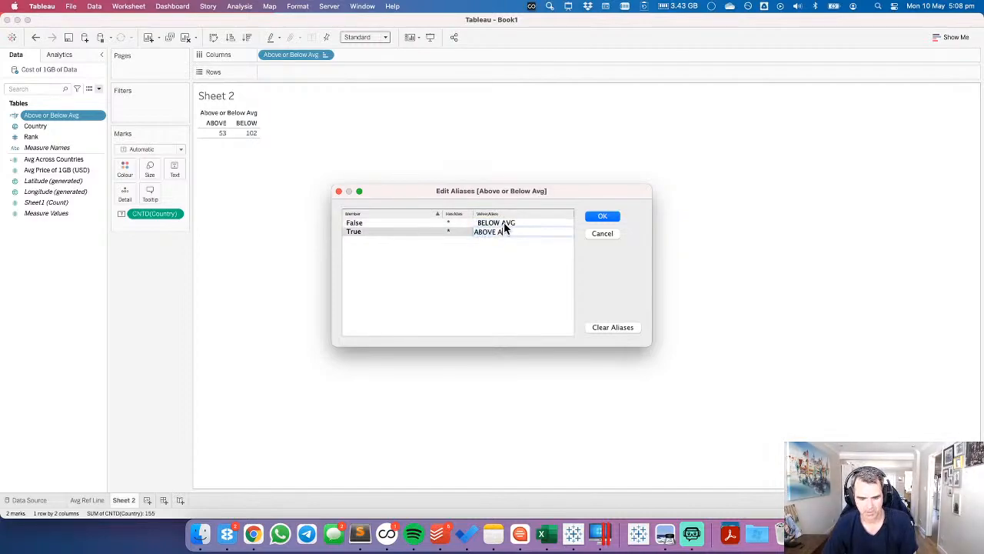
{"action": "type", "text": "G"}
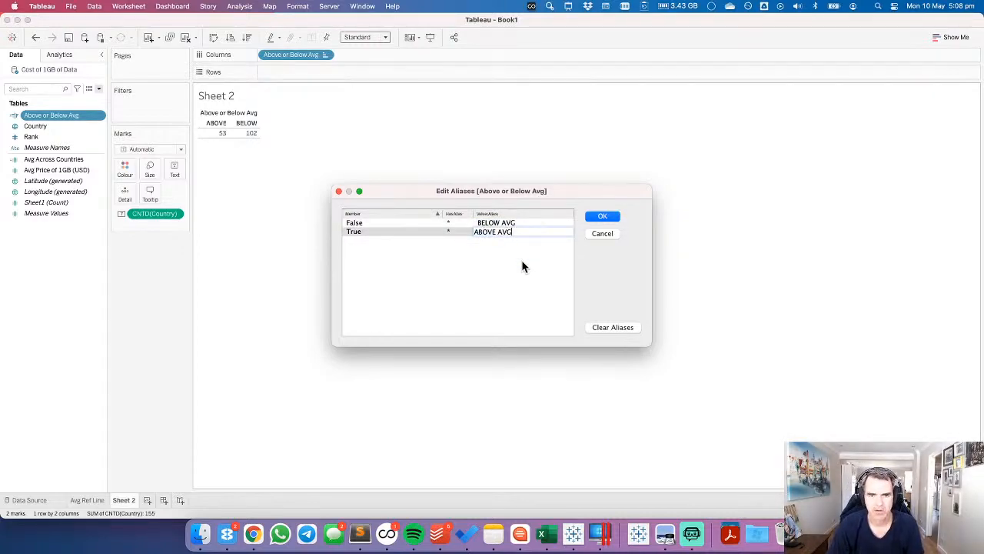
{"action": "key", "text": "Return"}
{"action": "left_click", "coordinate": [602, 216]}
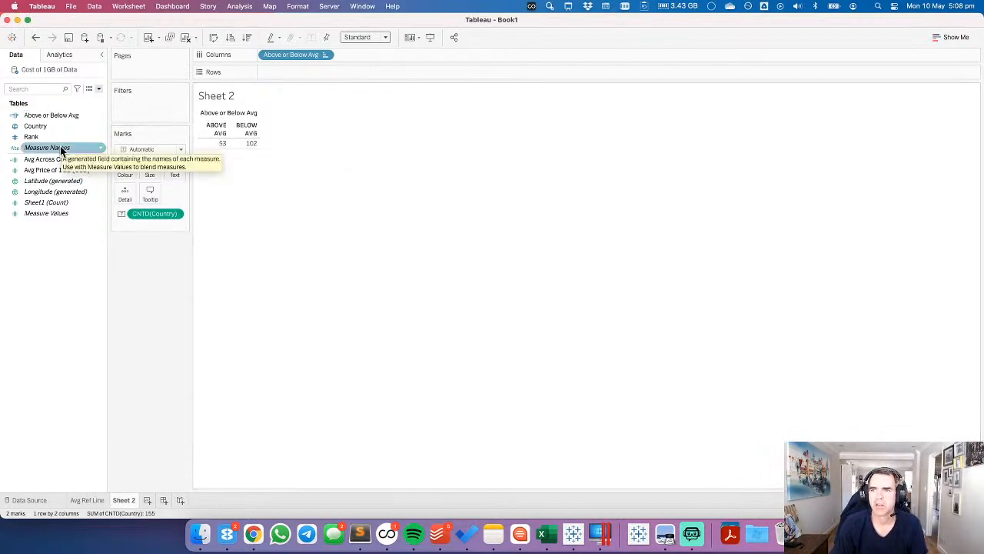
Add Above or Below Avg to the text label and place it on the line beneath CNTD(Country).
{"action": "left_click_drag", "start_coordinate": [49, 114], "coordinate": [176, 166]}
{"action": "left_click", "coordinate": [175, 168]}
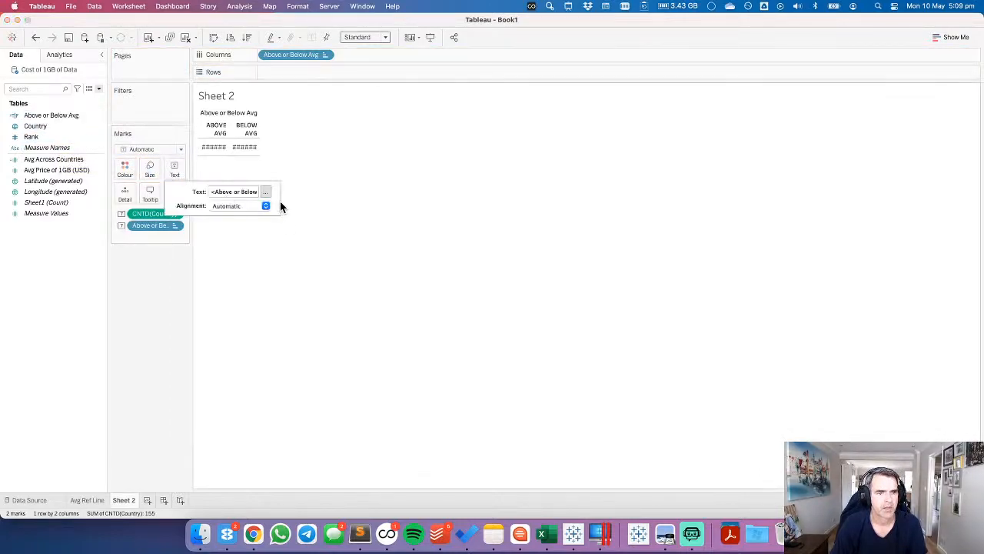
{"action": "left_click", "coordinate": [266, 191]}
{"action": "left_click_drag", "start_coordinate": [454, 209], "coordinate": [556, 205]}
{"action": "key", "text": "super+c"}
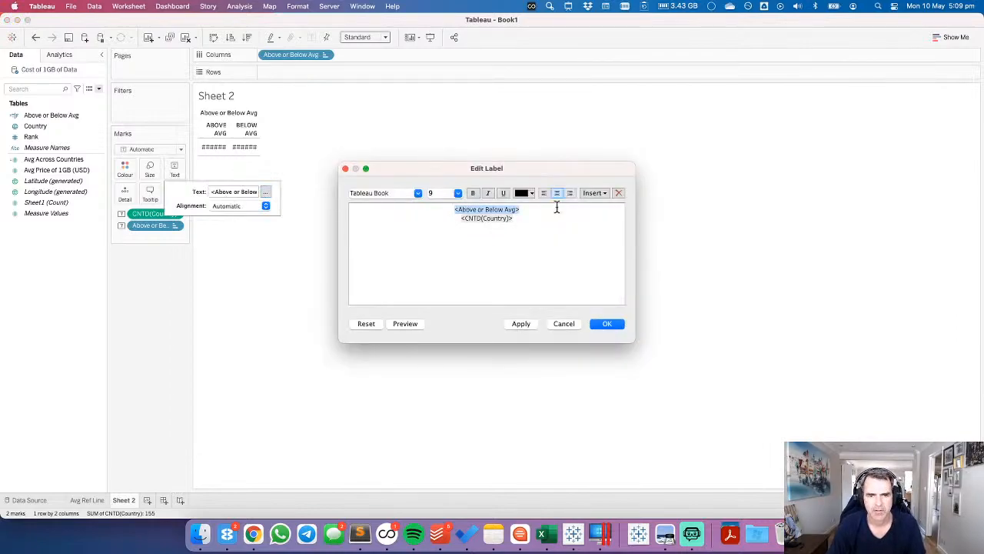
{"action": "key", "text": "BackSpace"}
{"action": "key", "text": "Delete"}
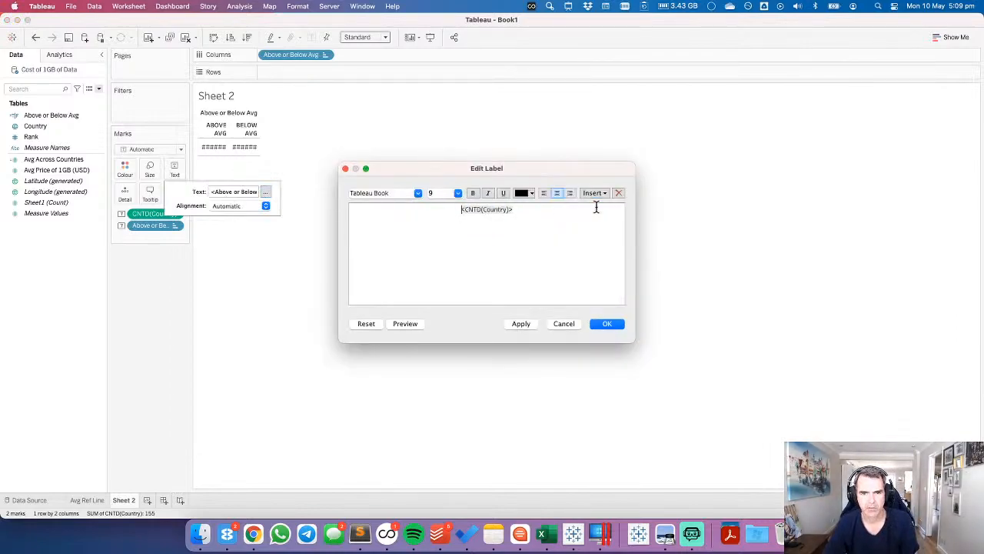
{"action": "key", "text": "Return"}
{"action": "key", "text": "super+v"}
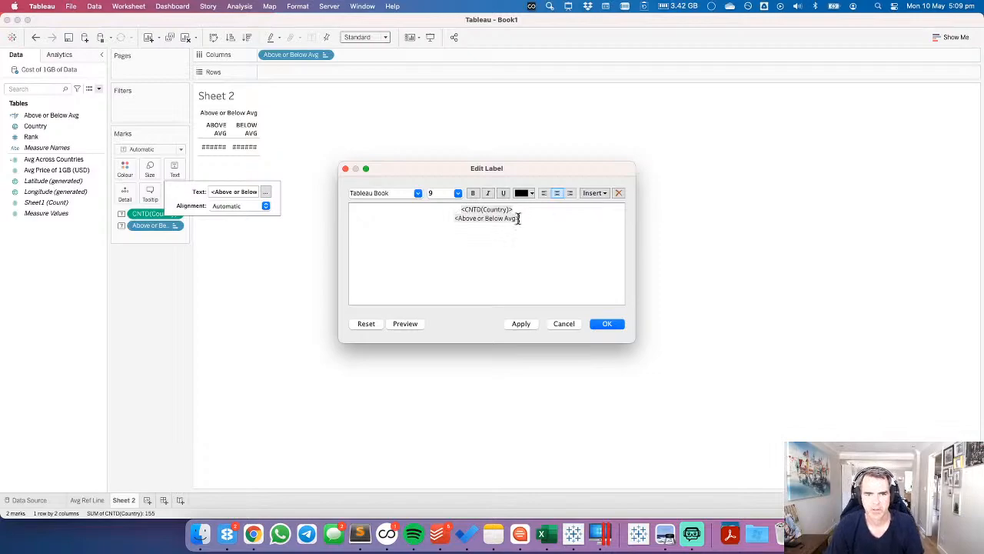
Format CNTD(Country) in the label as bold at size 28 and apply the label changes.
{"action": "double_click", "coordinate": [492, 209]}
{"action": "left_click", "coordinate": [457, 193]}
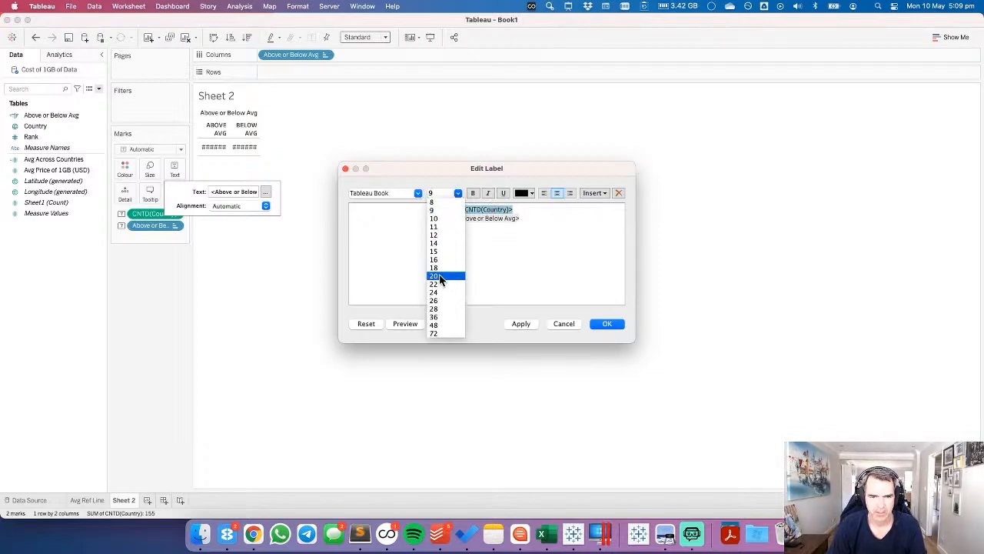
{"action": "left_click", "coordinate": [441, 308]}
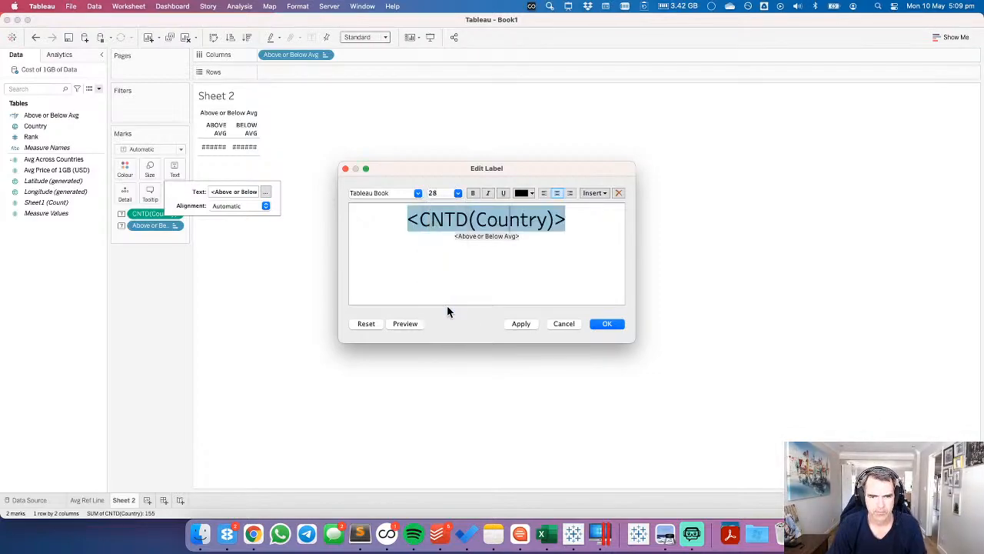
{"action": "left_click", "coordinate": [473, 193]}
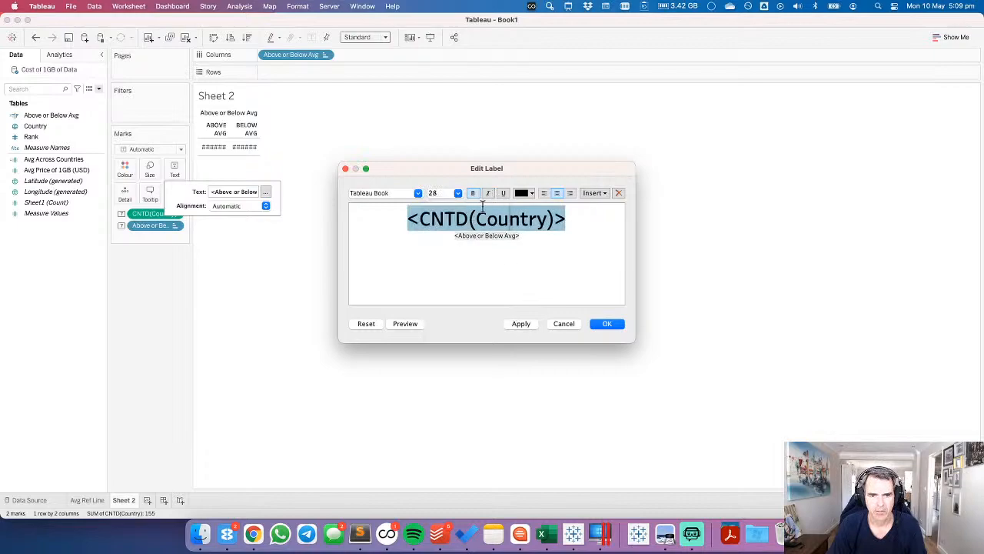
{"action": "left_click", "coordinate": [521, 324]}
{"action": "left_click", "coordinate": [617, 324]}
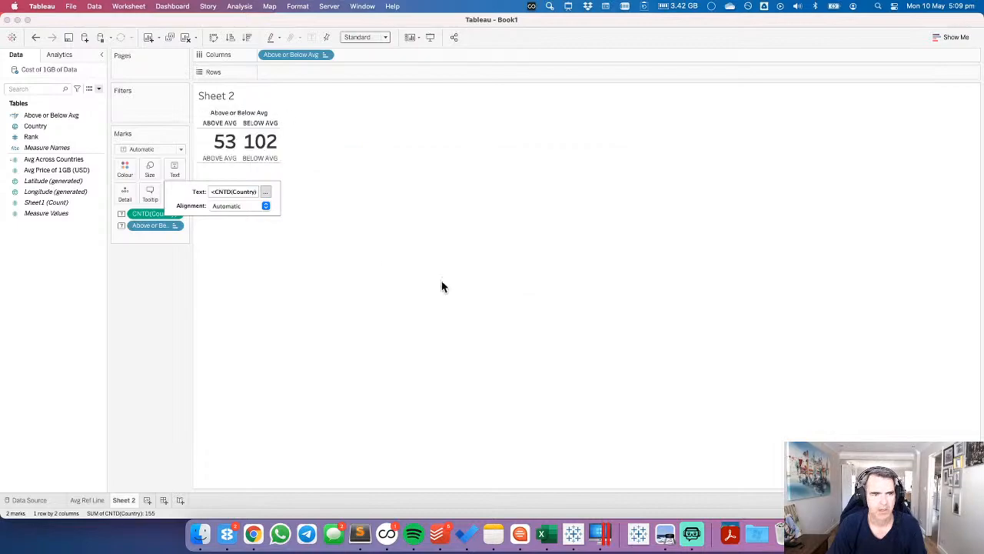
Align the label text to the centre horizontally and the middle vertically.
{"action": "left_click", "coordinate": [175, 170]}
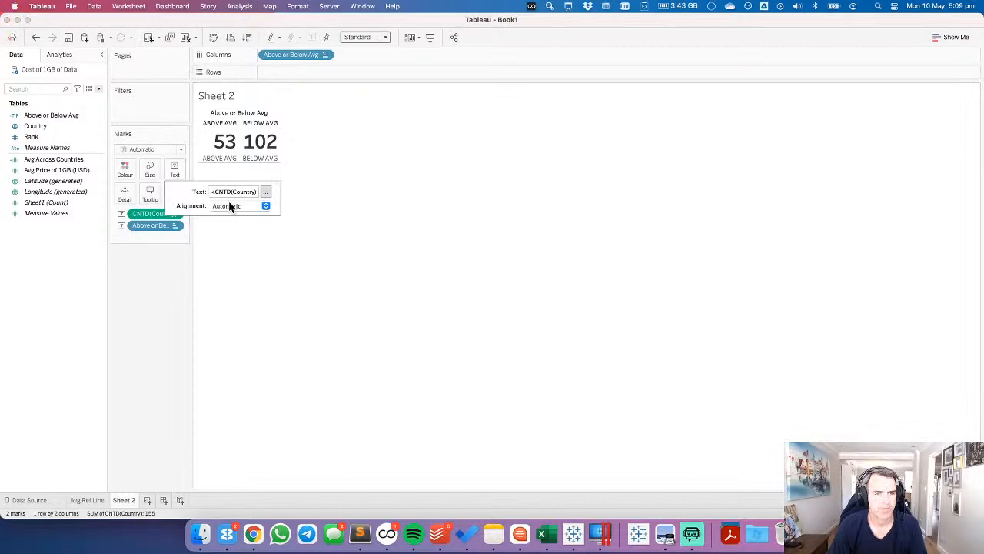
{"action": "left_click", "coordinate": [230, 206]}
{"action": "left_click", "coordinate": [240, 254]}
{"action": "left_click", "coordinate": [231, 206]}
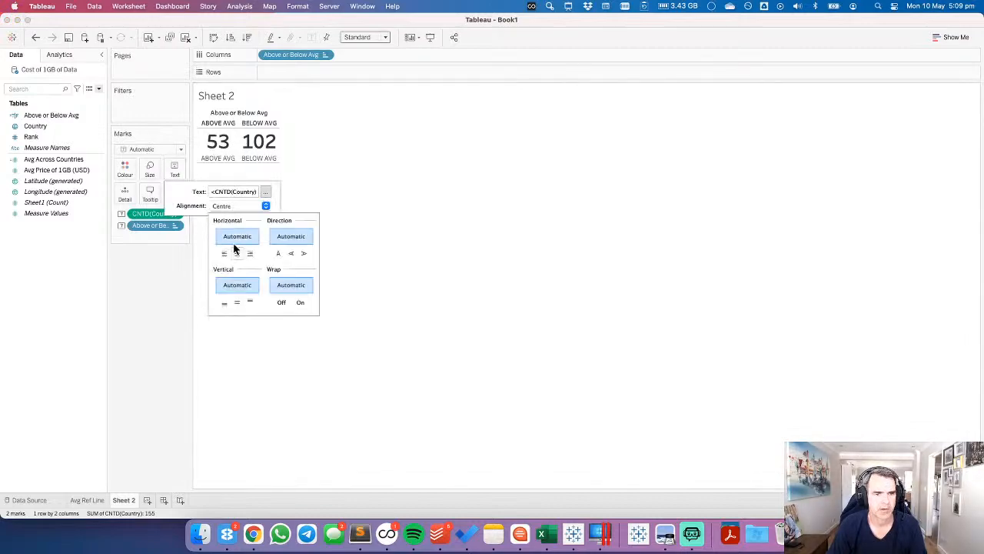
{"action": "left_click", "coordinate": [237, 302]}
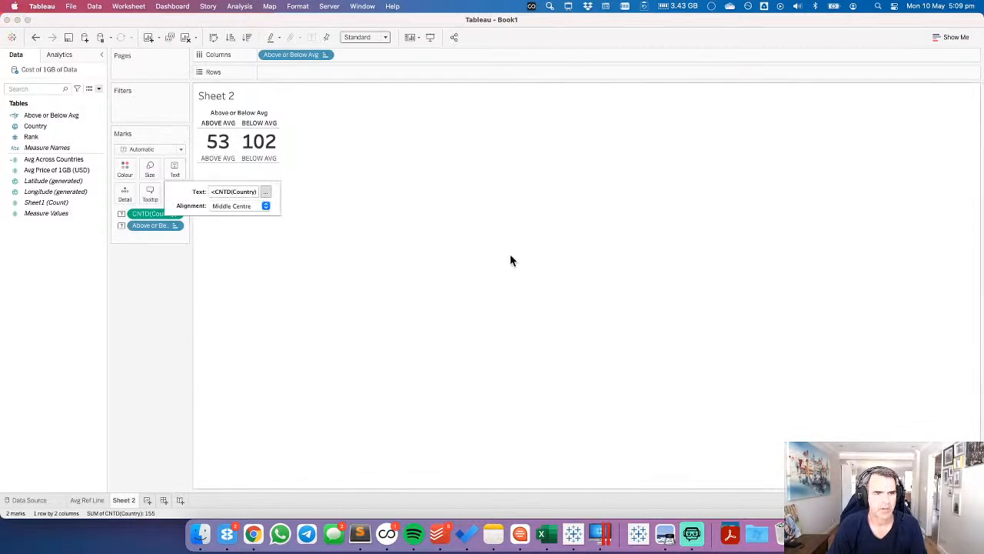
Hide the Above or Below Avg column header and enlarge the cells so both counts have more space.
{"action": "left_click", "coordinate": [324, 55]}
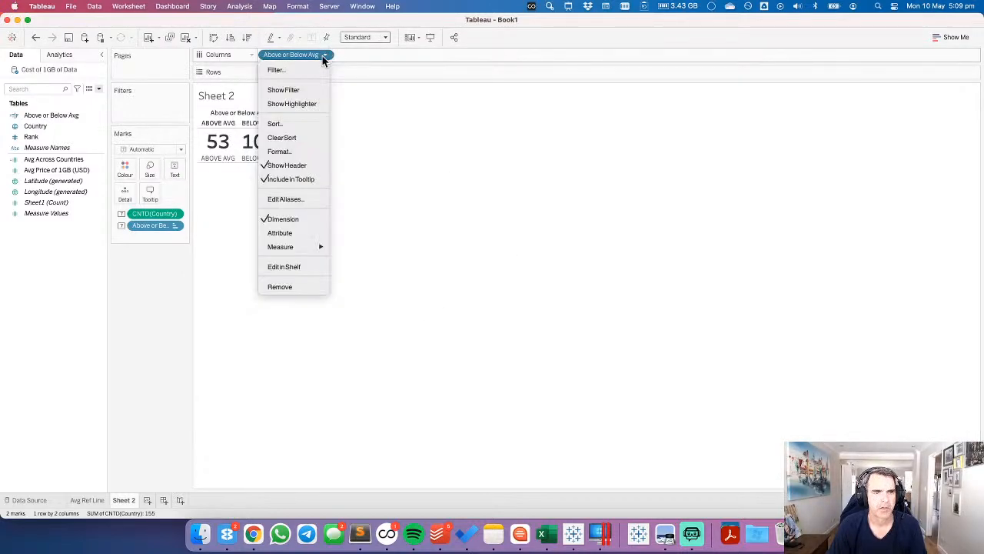
{"action": "left_click", "coordinate": [298, 166]}
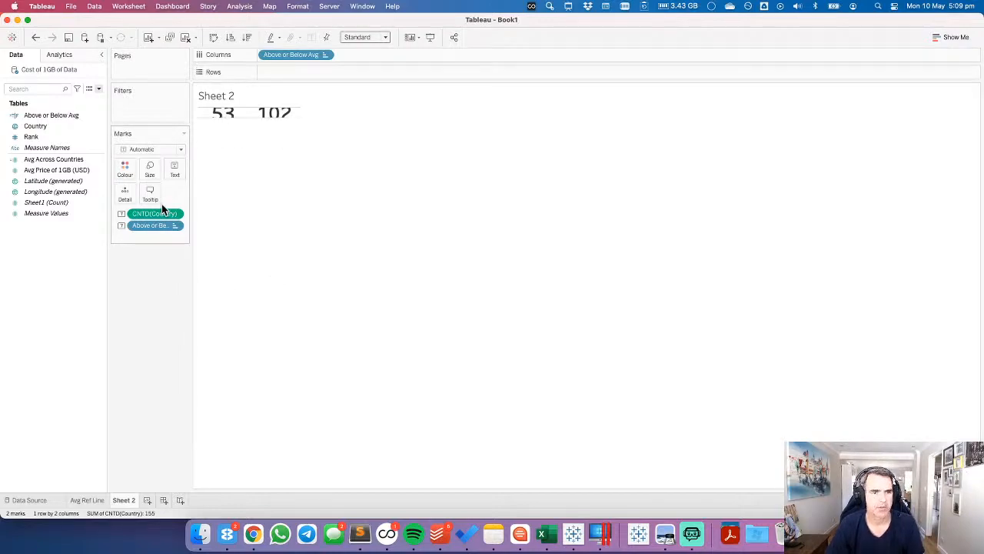
{"action": "mouse_move", "coordinate": [257, 136]}
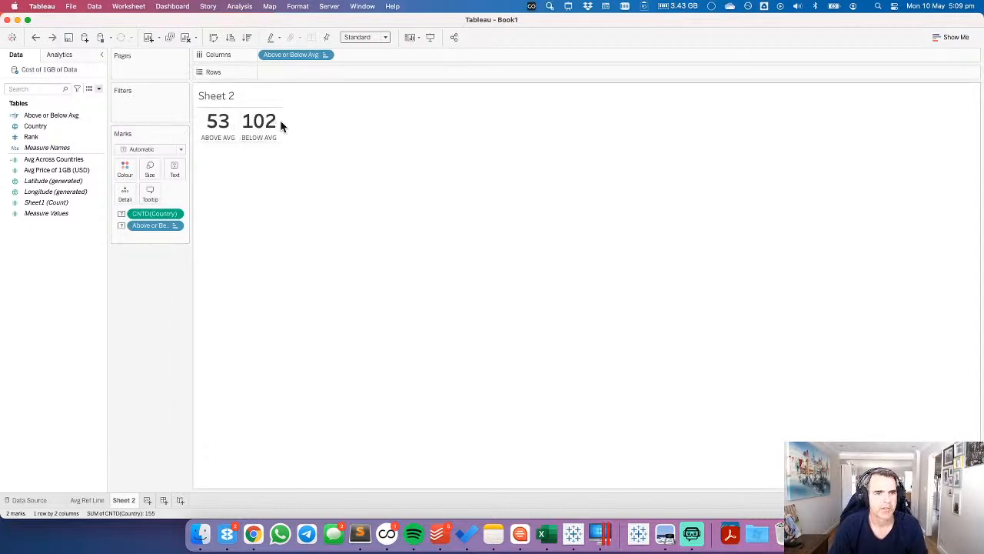
{"action": "left_click_drag", "start_coordinate": [280, 121], "coordinate": [305, 120]}
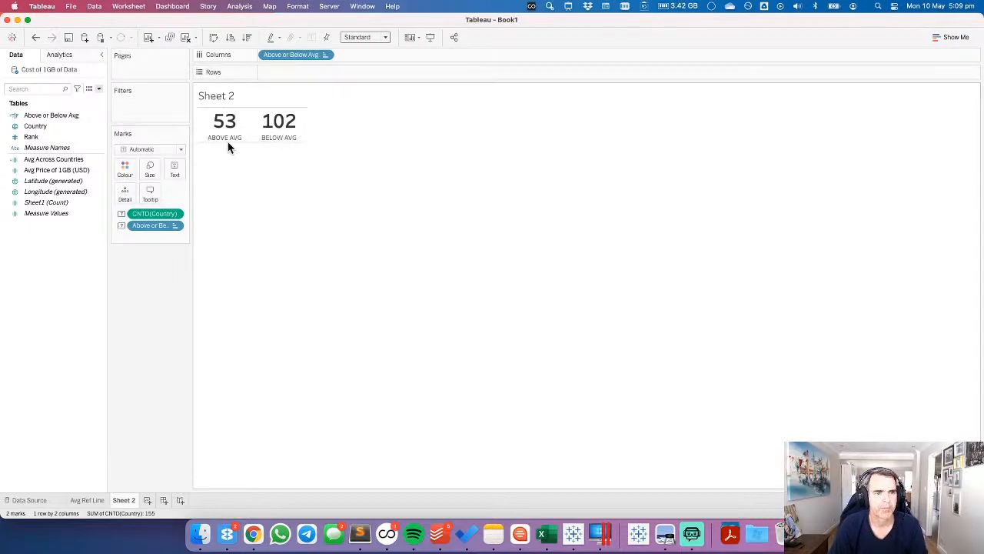
{"action": "left_click_drag", "start_coordinate": [228, 154], "coordinate": [242, 161]}
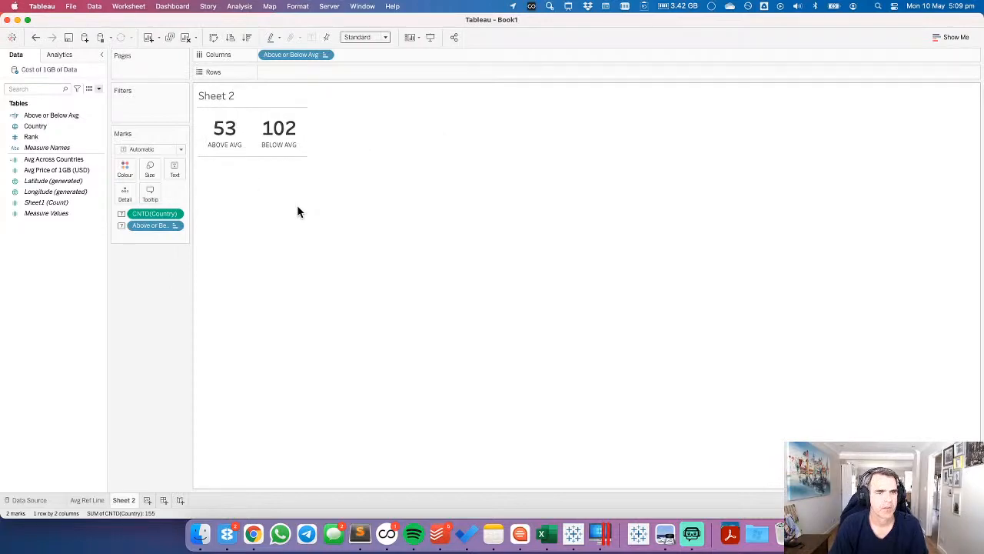
Colour the counts by Above or Below Avg and turn off tooltips for the sheet.
{"action": "left_click_drag", "start_coordinate": [51, 116], "coordinate": [125, 169]}
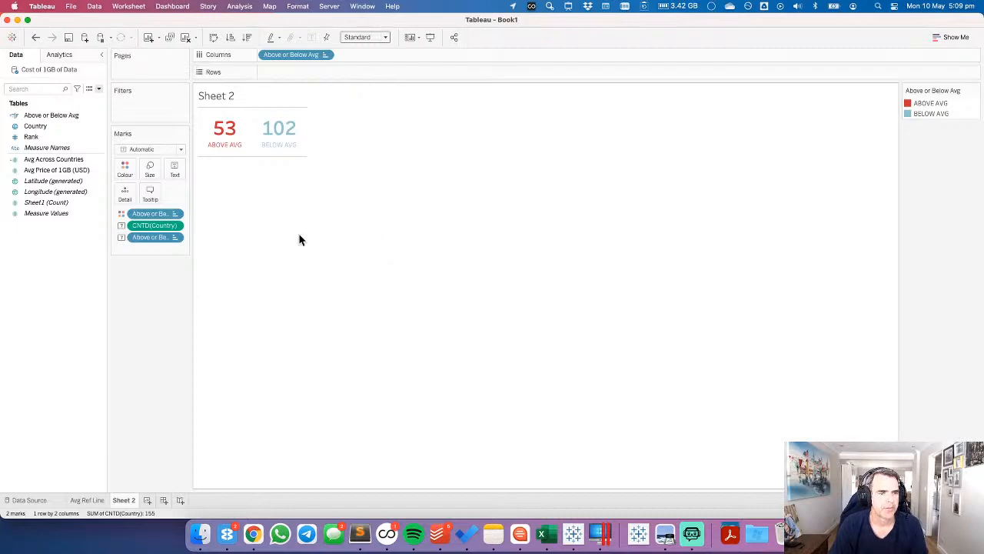
{"action": "left_click", "coordinate": [150, 192]}
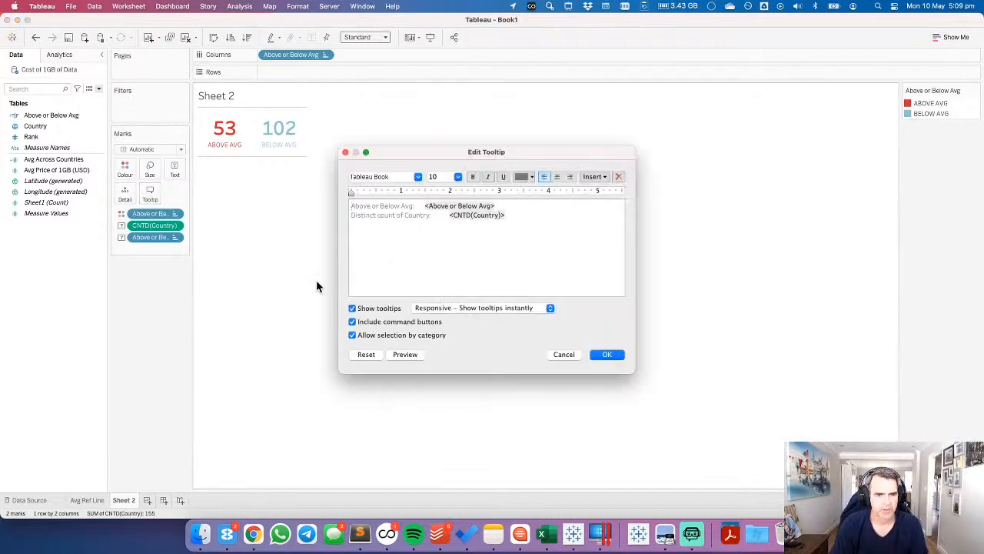
{"action": "left_click", "coordinate": [353, 308]}
{"action": "left_click", "coordinate": [607, 355]}
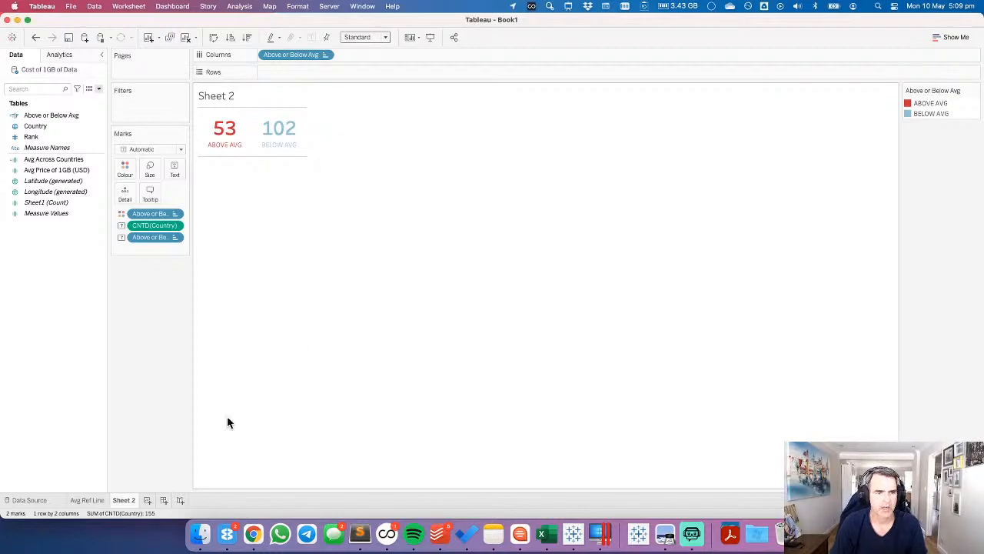
Rename the Sheet 2 worksheet as "BAN".
{"action": "type", "text": "BAN"}
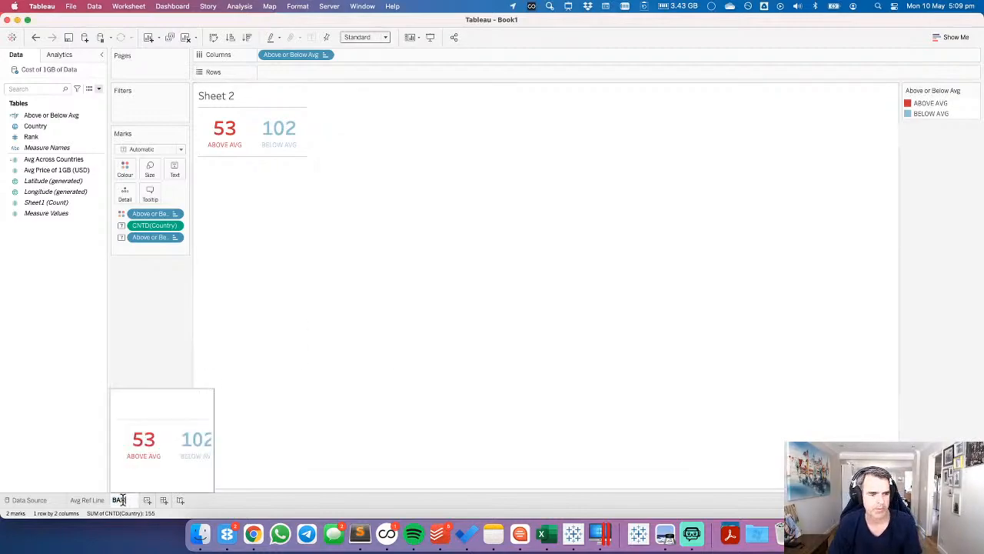
{"action": "key", "text": "Return"}
Compare the Avg Ref Line bar chart with the country counts on the BAN worksheet.
{"action": "left_click", "coordinate": [97, 500]}
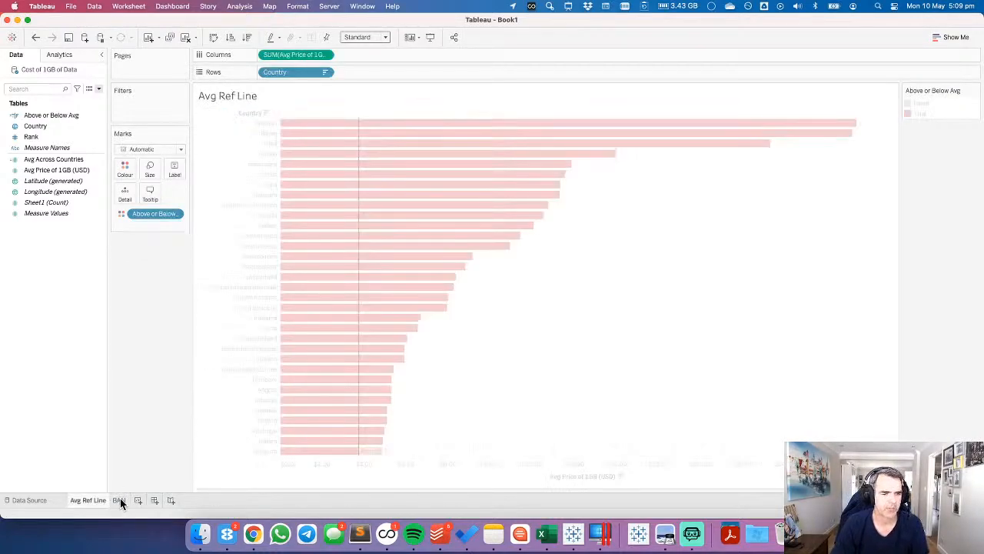
{"action": "left_click", "coordinate": [120, 501]}
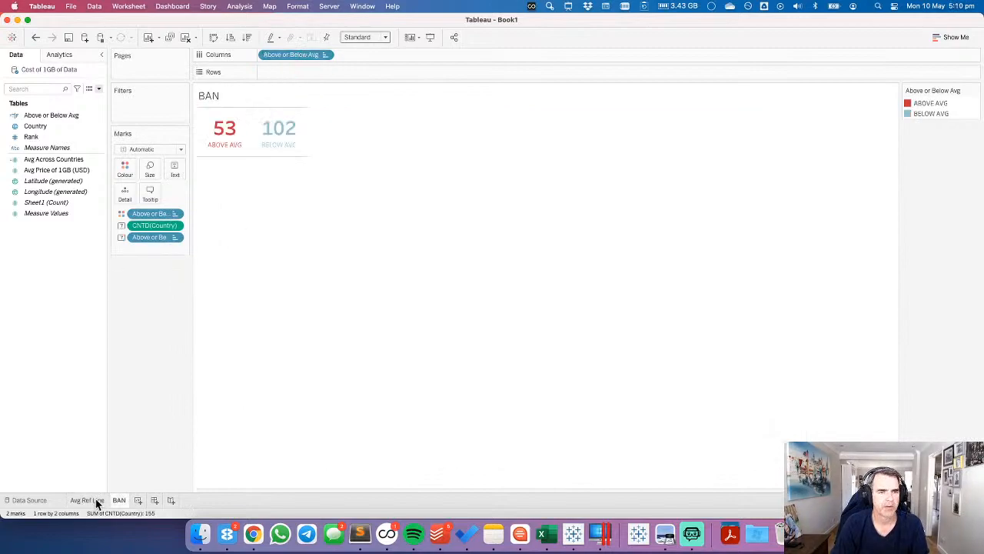
{"action": "left_click", "coordinate": [96, 498]}
{"action": "left_click", "coordinate": [120, 501]}
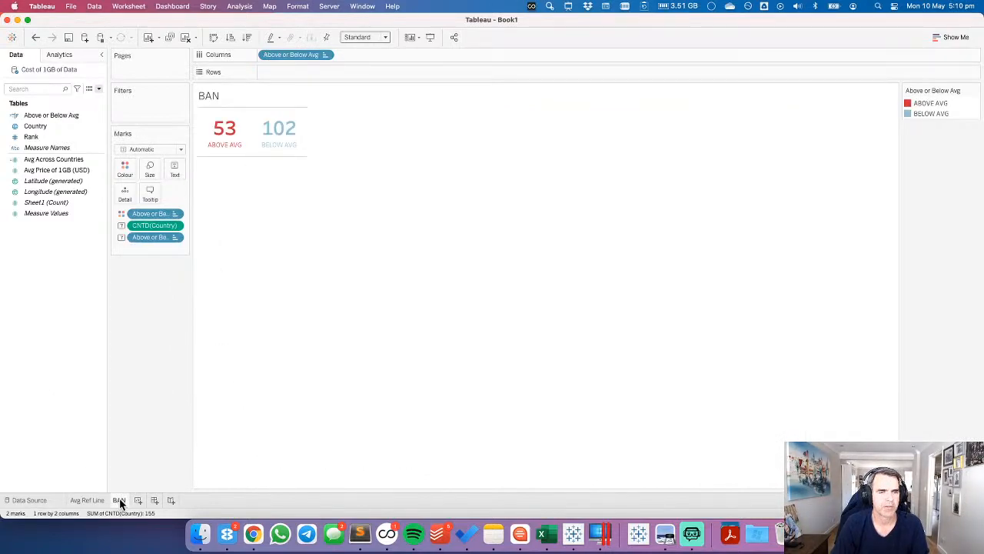
{"action": "left_click", "coordinate": [93, 499]}
{"action": "mouse_move", "coordinate": [92, 498]}
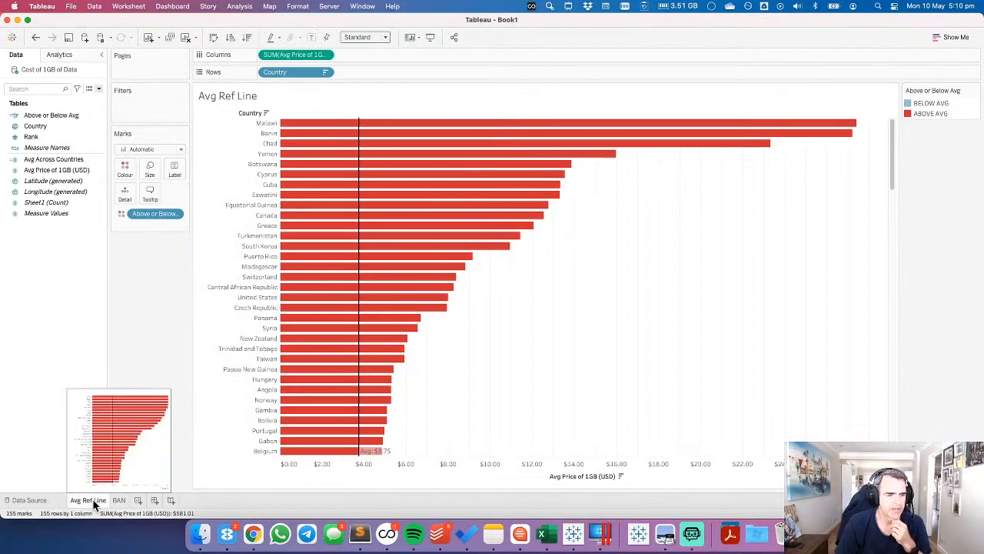
Create a new worksheet and name it "Variance to Ref Line".
{"action": "left_click", "coordinate": [138, 500]}
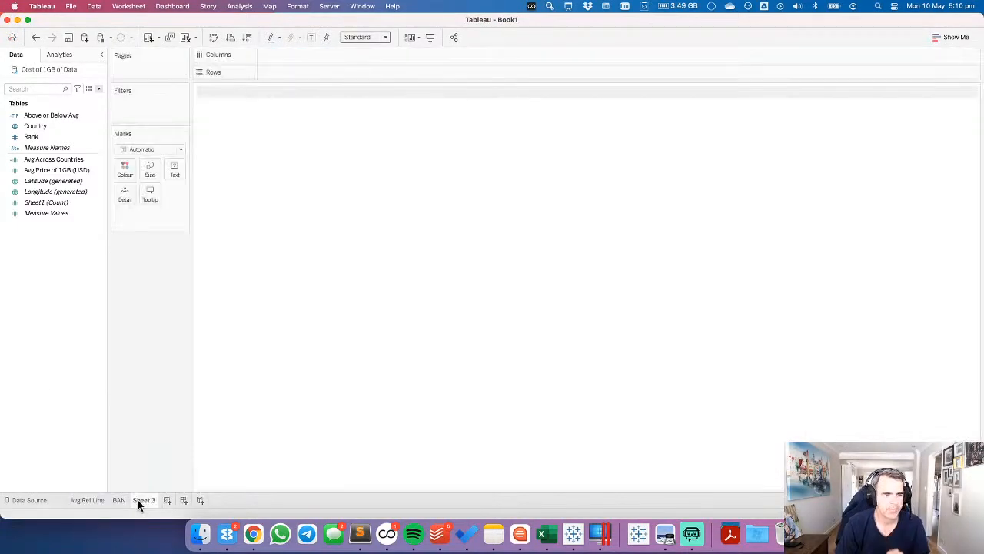
{"action": "double_click", "coordinate": [139, 500]}
{"action": "type", "text": "variance to Ref Line"}
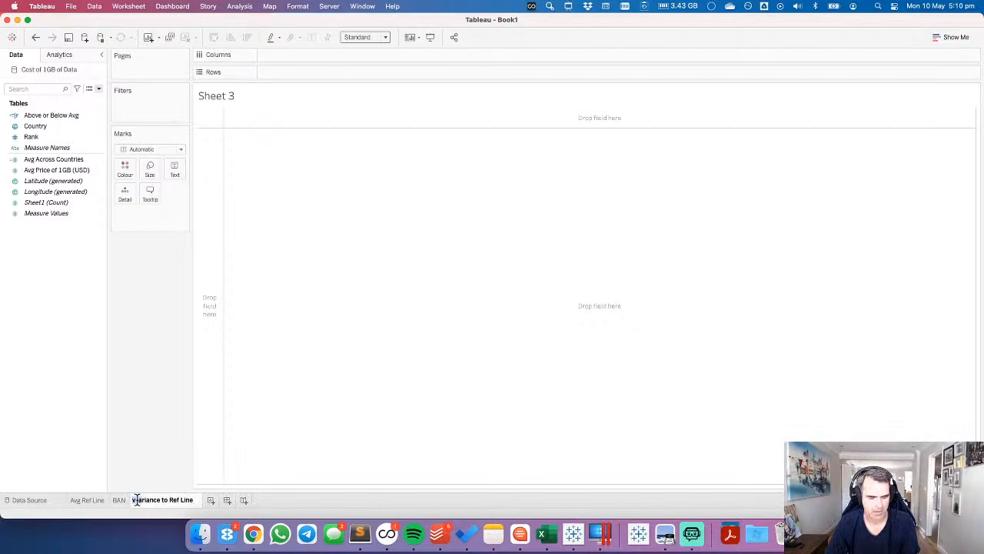
{"action": "key", "text": "Return"}
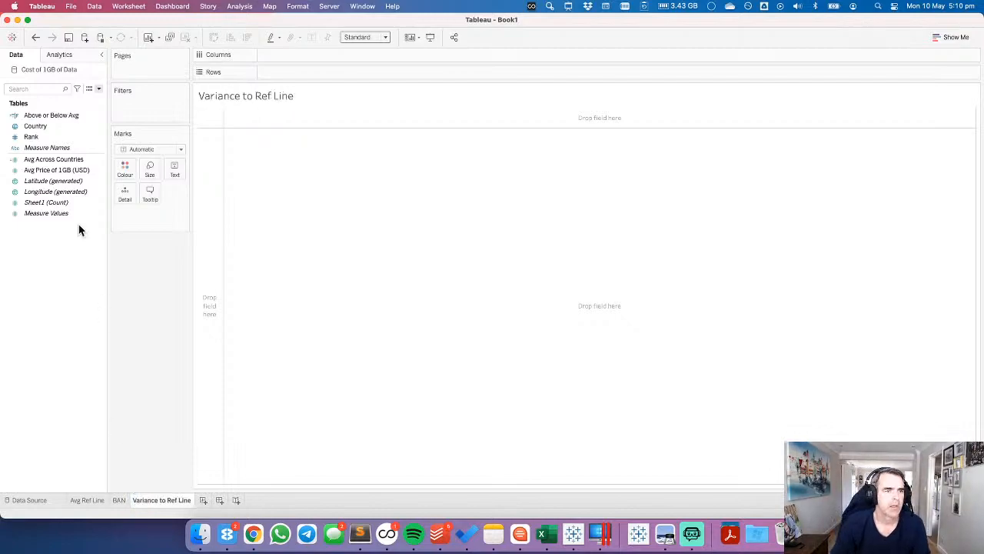
Create a calculated field named "Variance to Avg" that subtracts Avg Across Countries from Avg Price of 1GB (USD).
{"action": "left_click", "coordinate": [99, 88]}
{"action": "left_click", "coordinate": [48, 99]}
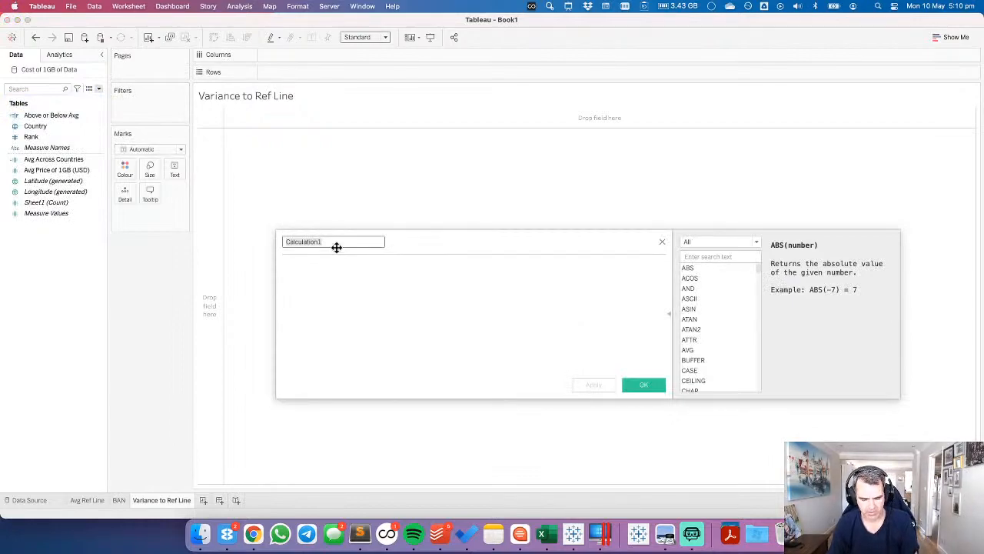
{"action": "type", "text": "Var"}
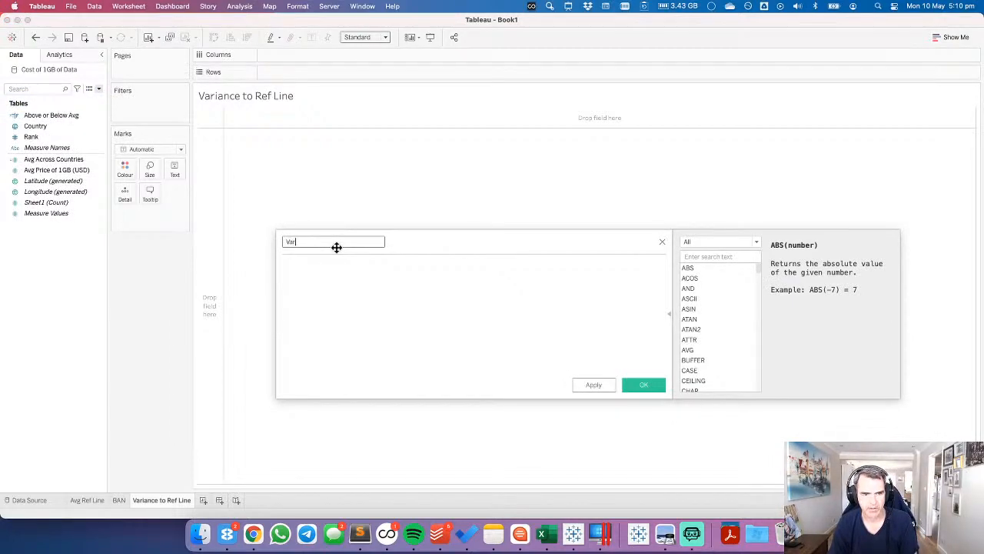
{"action": "type", "text": "iance to Avg"}
{"action": "left_click", "coordinate": [330, 315]}
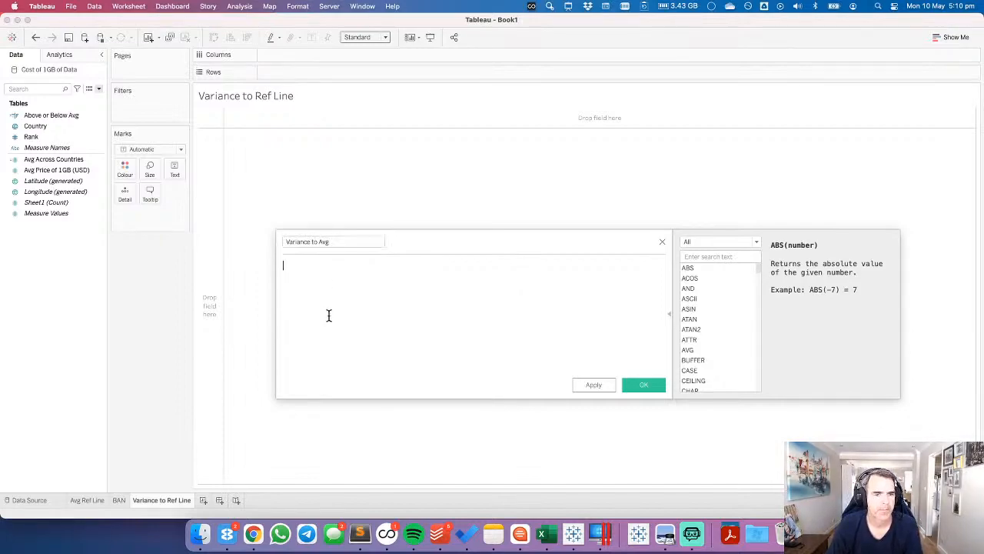
{"action": "left_click", "coordinate": [49, 161]}
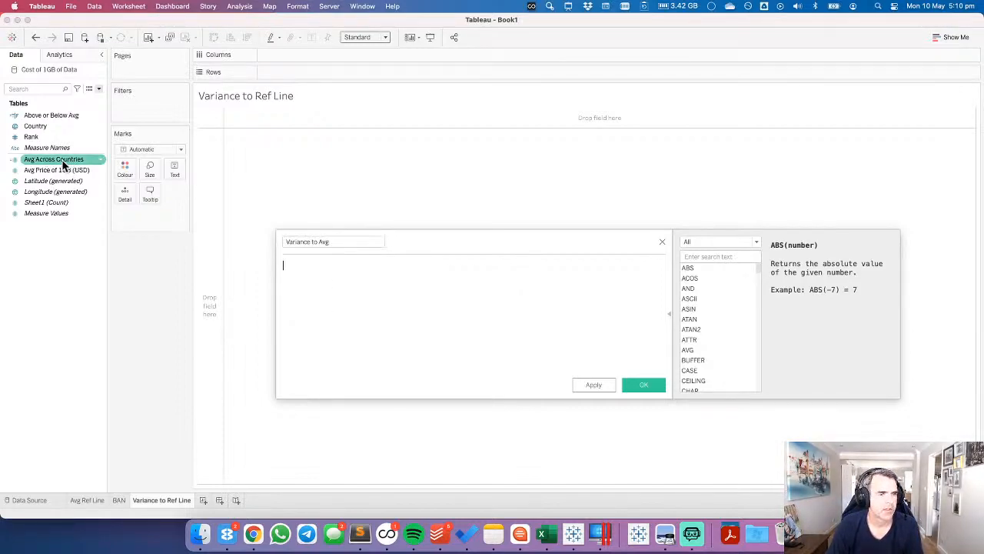
{"action": "left_click_drag", "start_coordinate": [61, 170], "coordinate": [336, 283]}
{"action": "type", "text": "-"}
{"action": "left_click_drag", "start_coordinate": [44, 160], "coordinate": [510, 296]}
{"action": "left_click", "coordinate": [643, 384]}
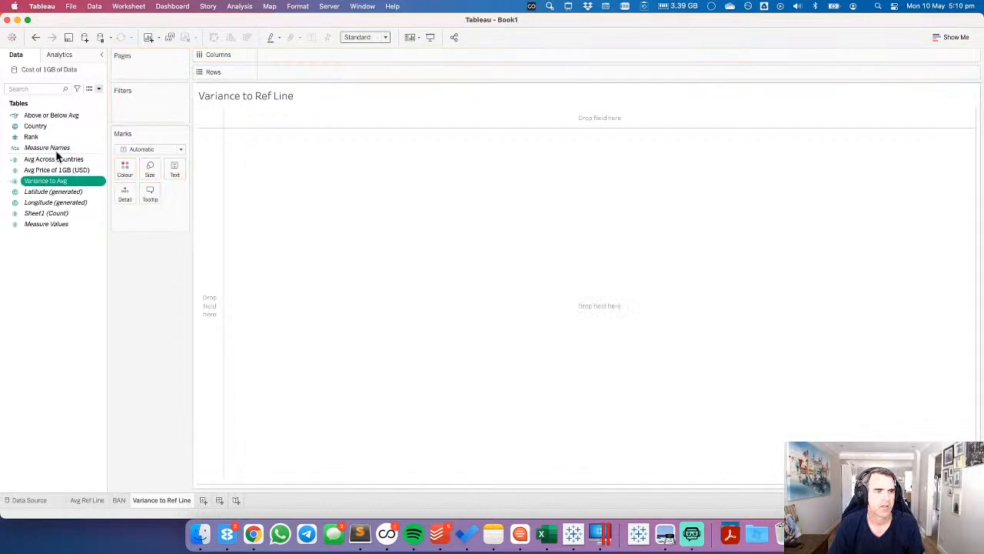
Build a bar chart with Variance to Avg on columns and Country on rows, sorted in descending order.
{"action": "left_click_drag", "start_coordinate": [48, 185], "coordinate": [322, 55]}
{"action": "left_click_drag", "start_coordinate": [46, 125], "coordinate": [273, 71]}
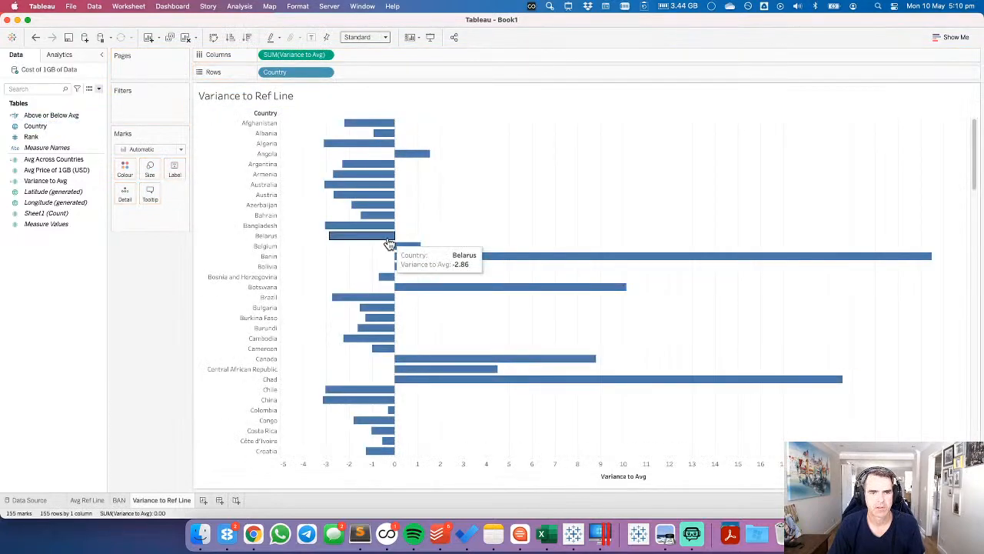
{"action": "left_click", "coordinate": [247, 43]}
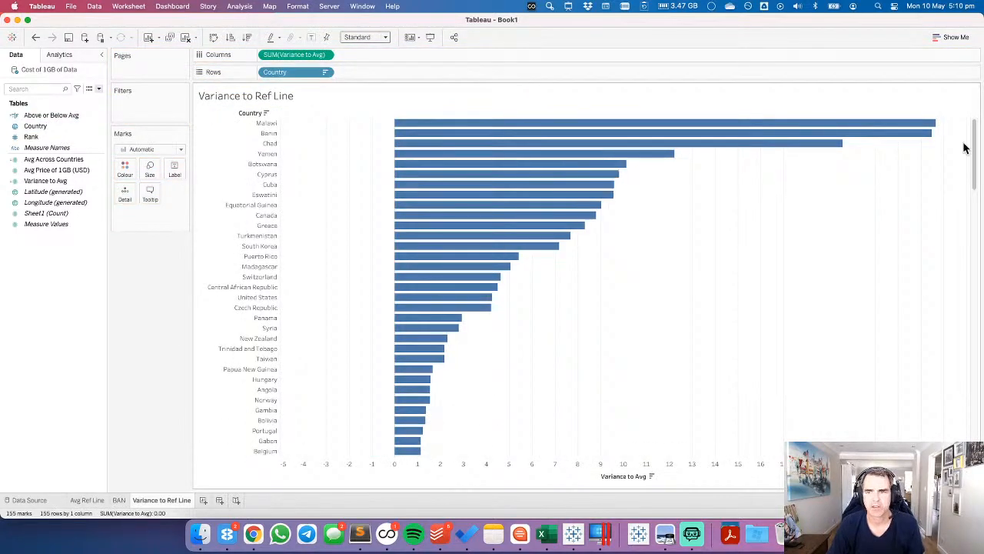
{"action": "left_click_drag", "start_coordinate": [974, 153], "coordinate": [979, 113]}
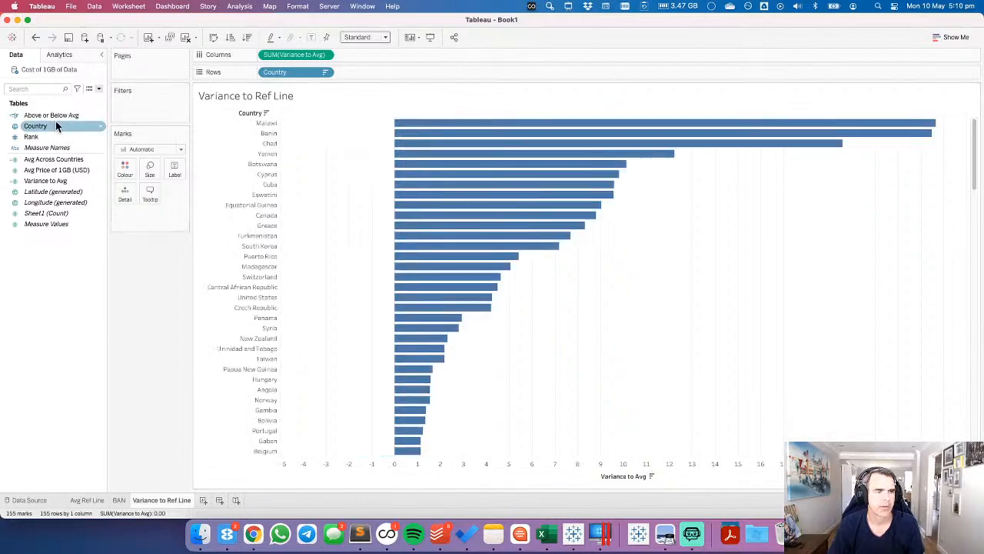
Colour the bars by Above or Below Avg and fit the chart to Entire View.
{"action": "left_click_drag", "start_coordinate": [56, 115], "coordinate": [126, 171]}
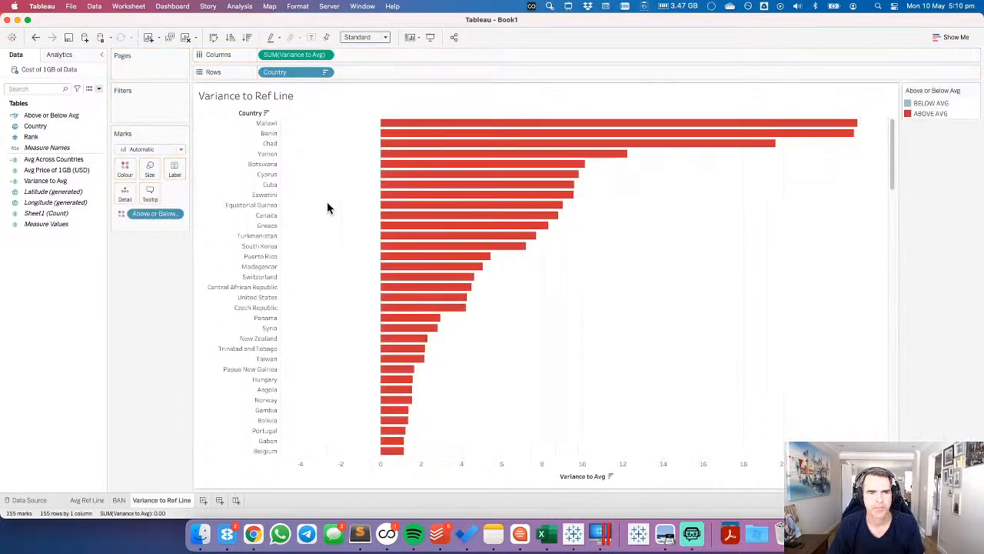
{"action": "left_click", "coordinate": [355, 37]}
{"action": "left_click", "coordinate": [364, 70]}
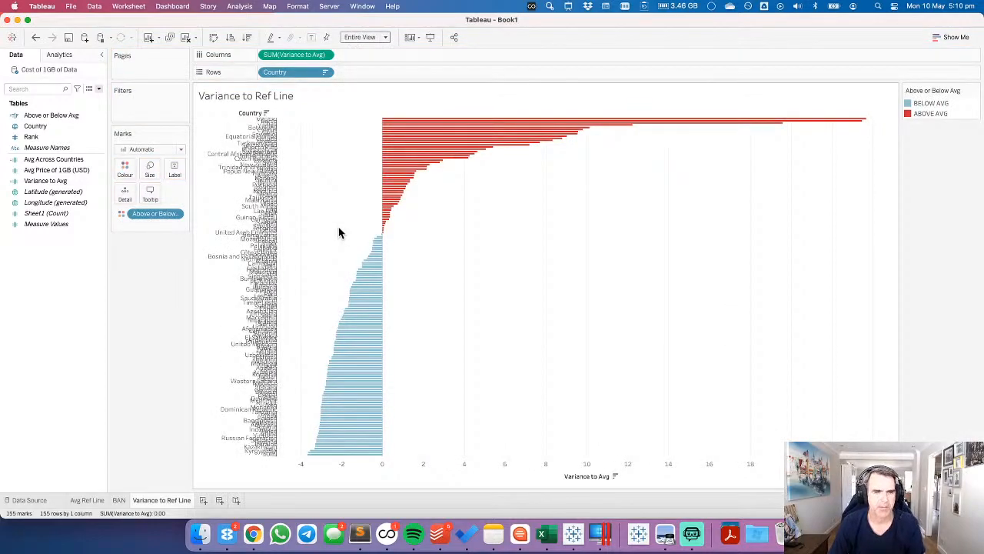
Format the sheet's zero lines as a thicker solid black line and set the chart's fit back to Standard.
{"action": "left_click", "coordinate": [60, 55]}
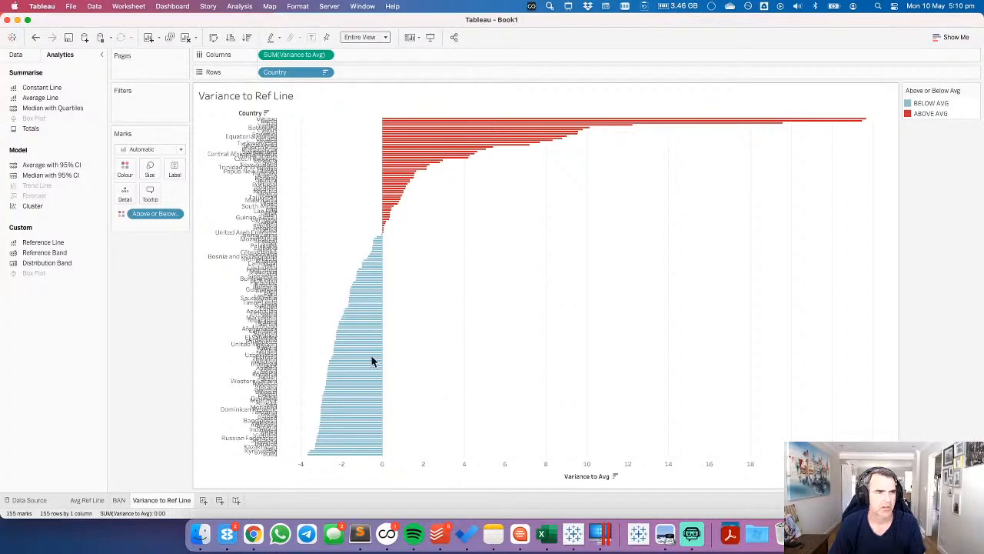
{"action": "right_click", "coordinate": [415, 350]}
{"action": "left_click", "coordinate": [436, 251]}
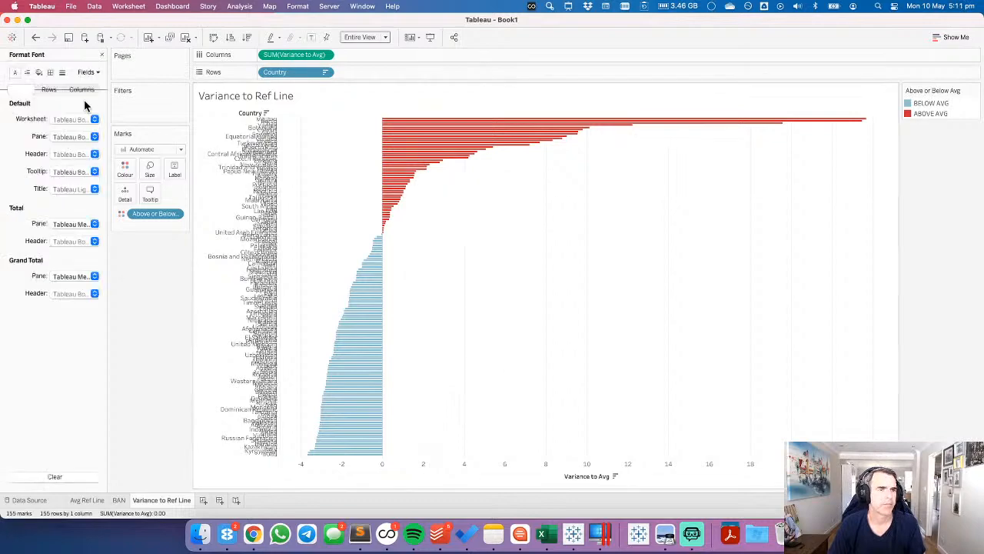
{"action": "left_click", "coordinate": [65, 73]}
{"action": "left_click", "coordinate": [69, 137]}
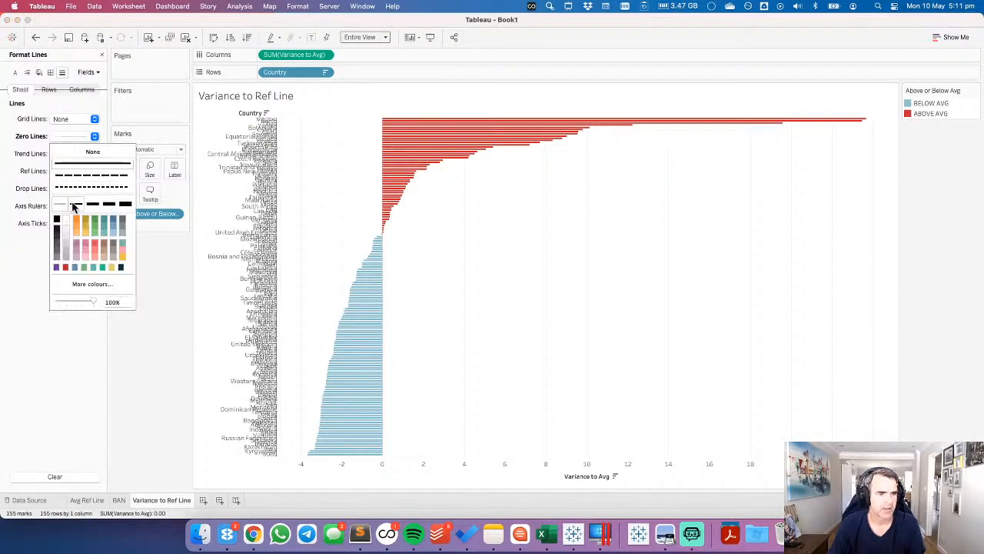
{"action": "left_click", "coordinate": [56, 222]}
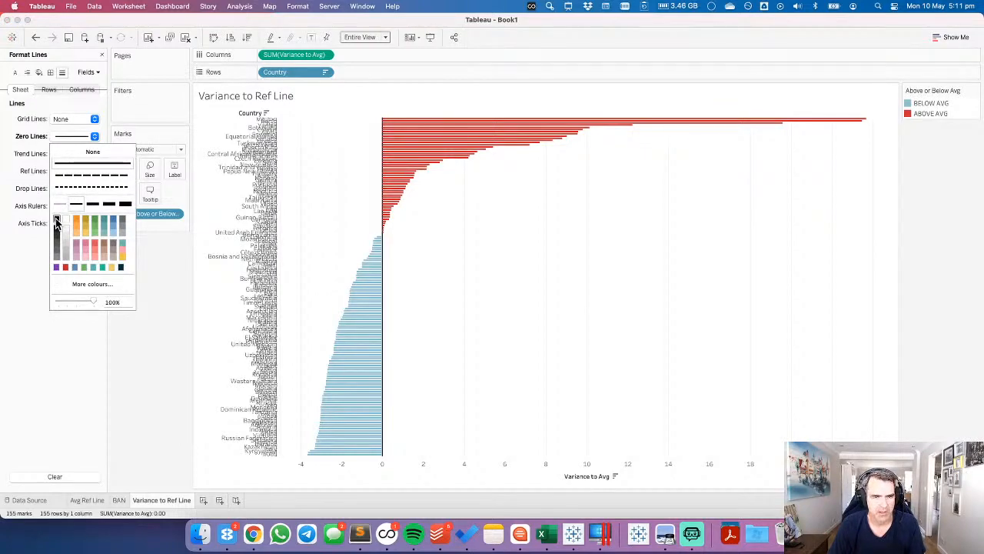
{"action": "left_click", "coordinate": [359, 37]}
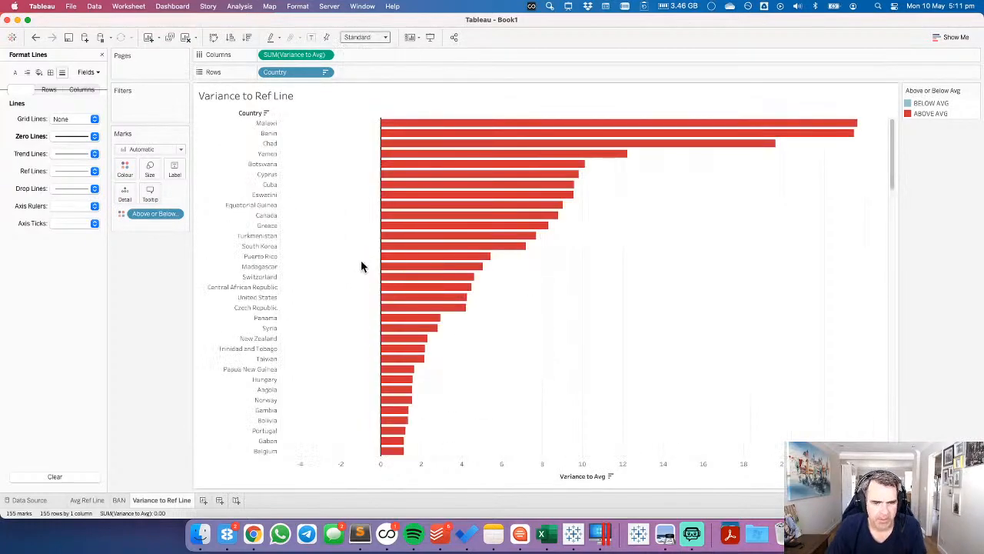
Examine the zero line and the start of the bars with the Loupe magnifier, hiding it when done.
{"action": "left_click", "coordinate": [550, 6]}
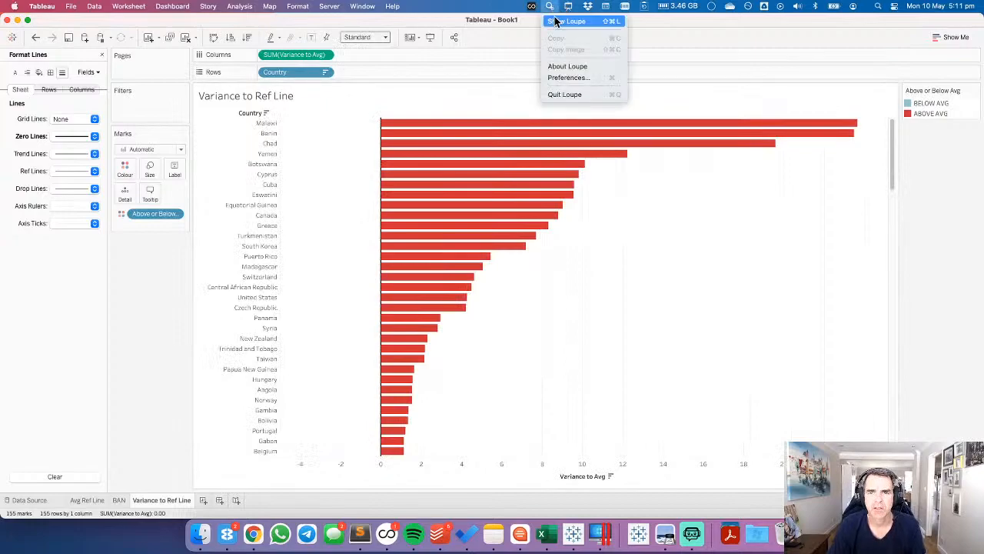
{"action": "left_click", "coordinate": [488, 226]}
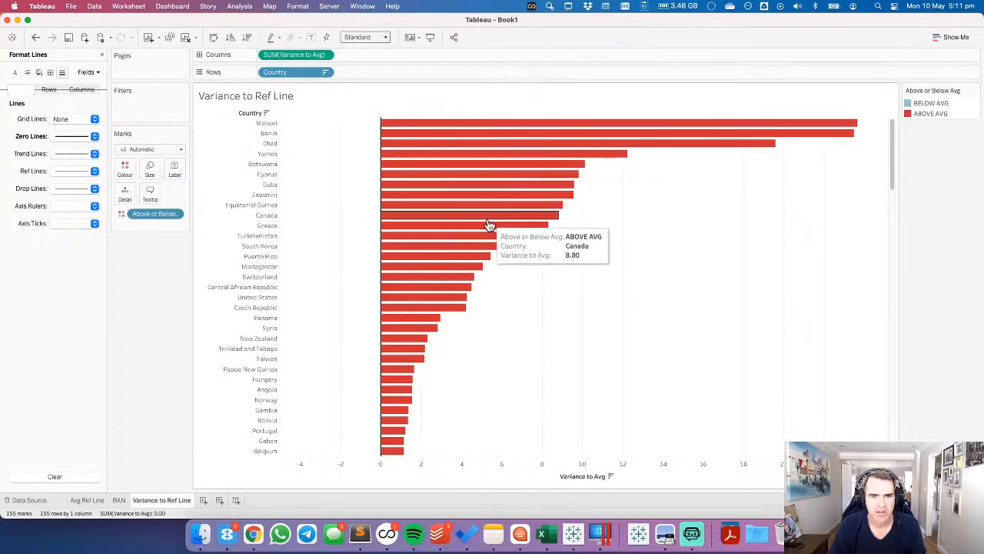
{"action": "left_click", "coordinate": [551, 8]}
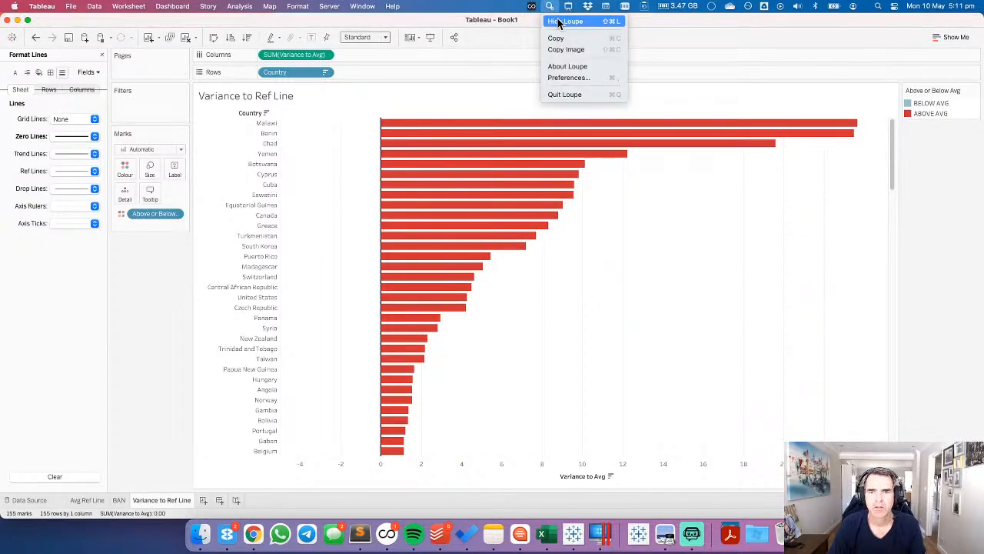
{"action": "left_click", "coordinate": [559, 23]}
{"action": "left_click", "coordinate": [550, 6]}
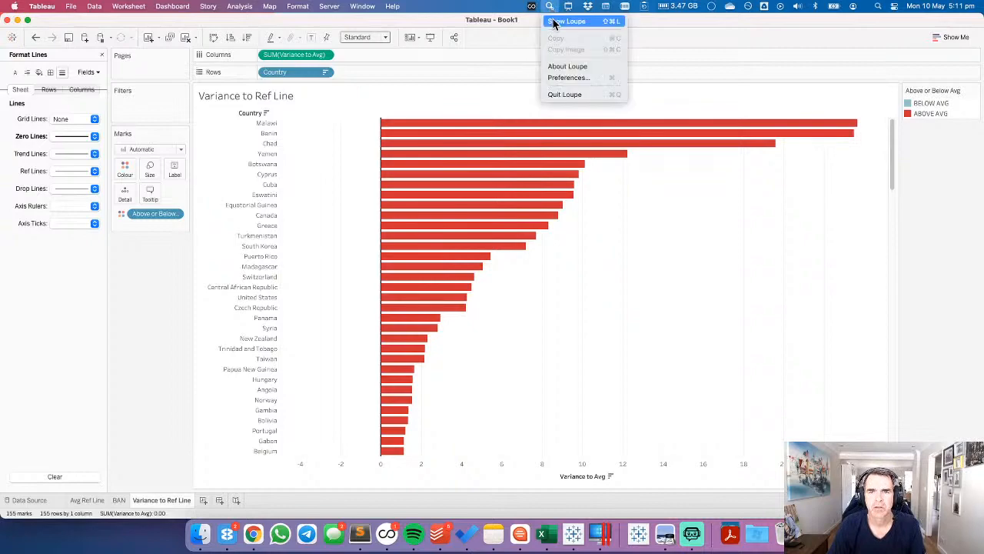
{"action": "left_click", "coordinate": [554, 22]}
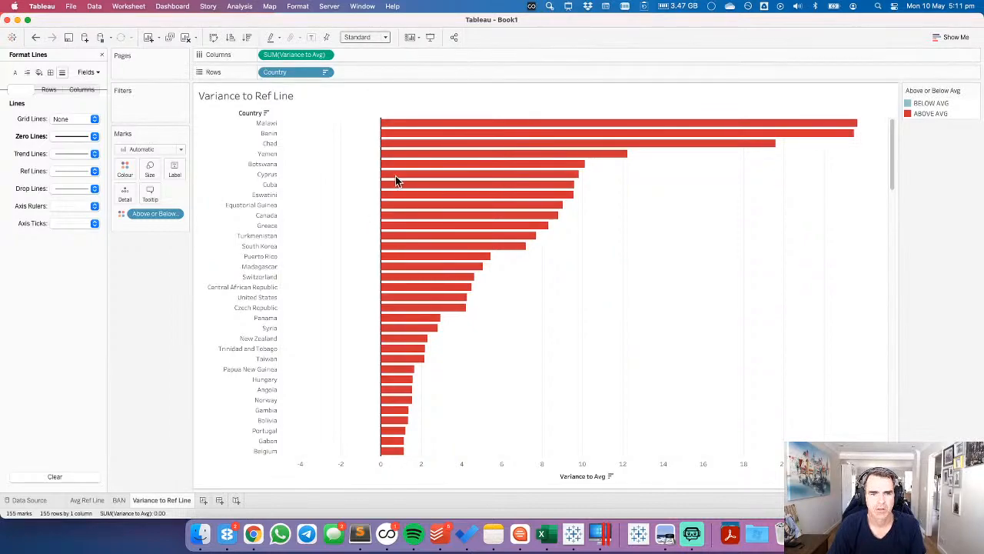
{"action": "left_click", "coordinate": [550, 8]}
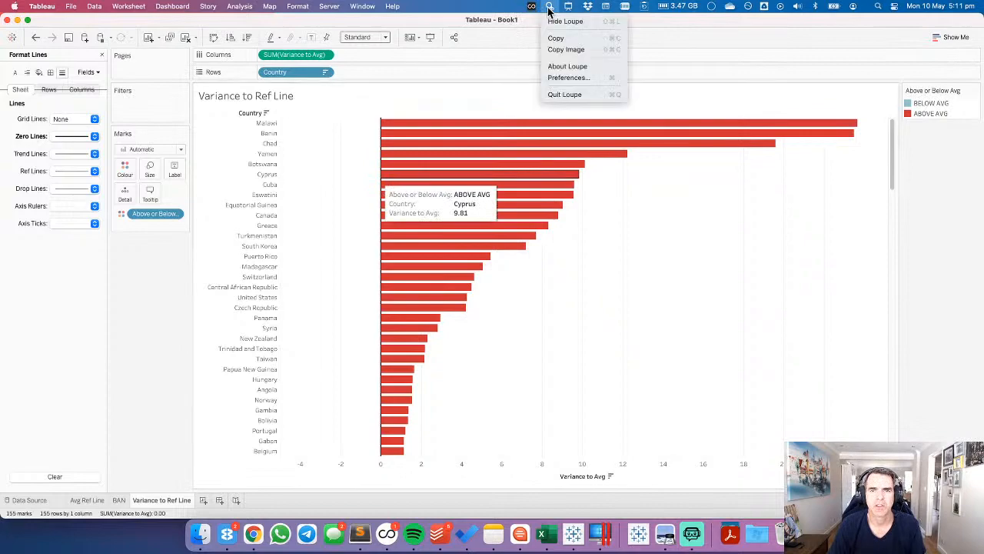
{"action": "left_click", "coordinate": [555, 22]}
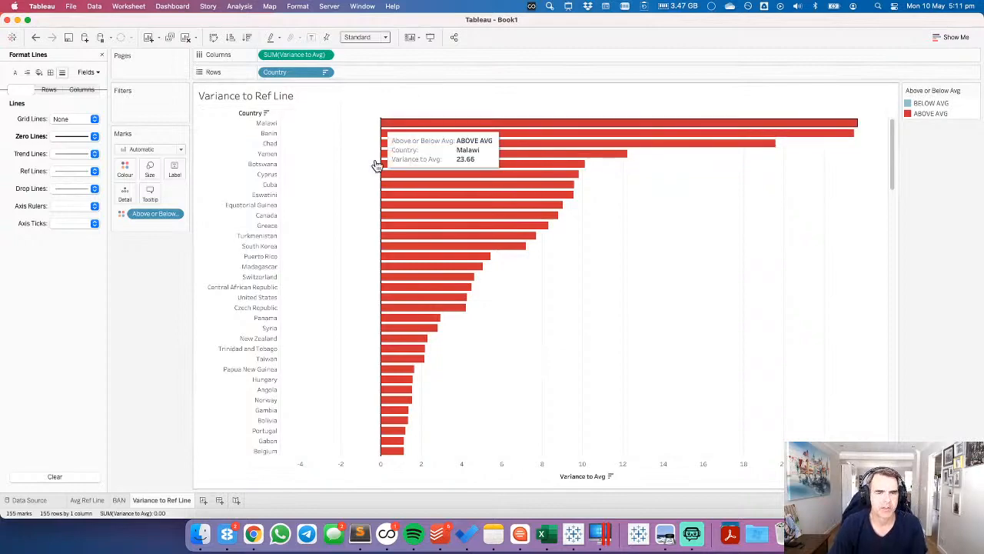
Set the sheet's zero lines to None and add a constant line at 0 on the Variance to Avg axis.
{"action": "left_click", "coordinate": [69, 136]}
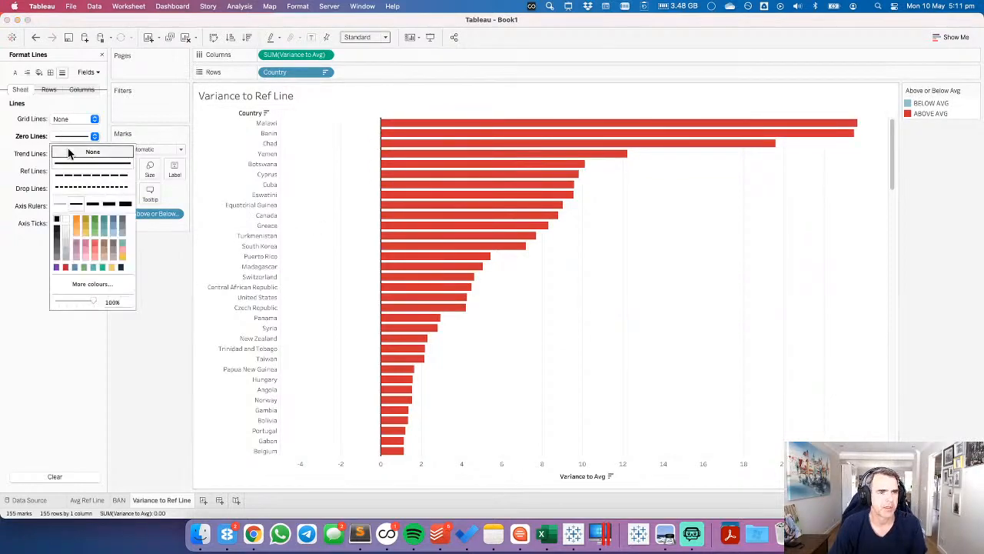
{"action": "left_click", "coordinate": [257, 160]}
{"action": "left_click", "coordinate": [102, 55]}
{"action": "left_click_drag", "start_coordinate": [42, 88], "coordinate": [285, 129]}
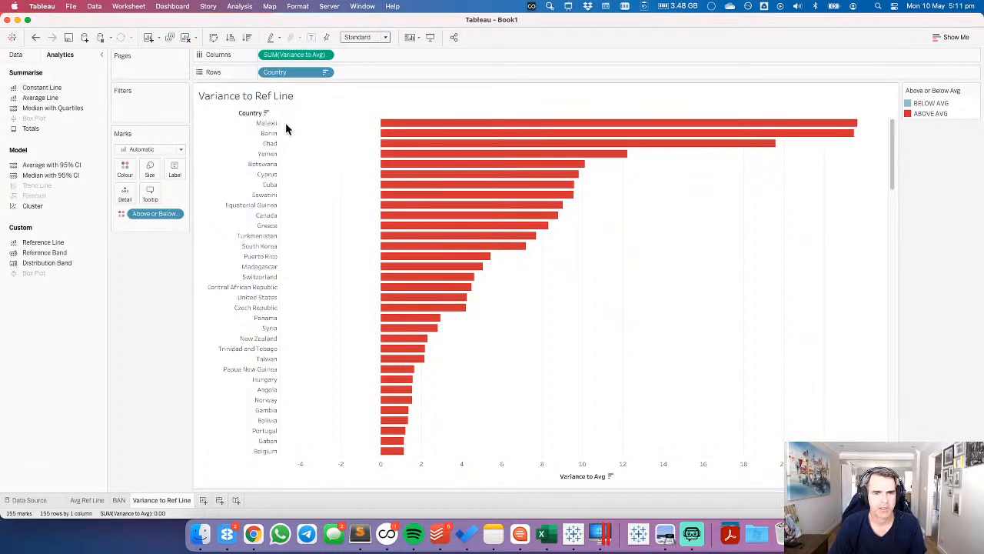
{"action": "type", "text": "0"}
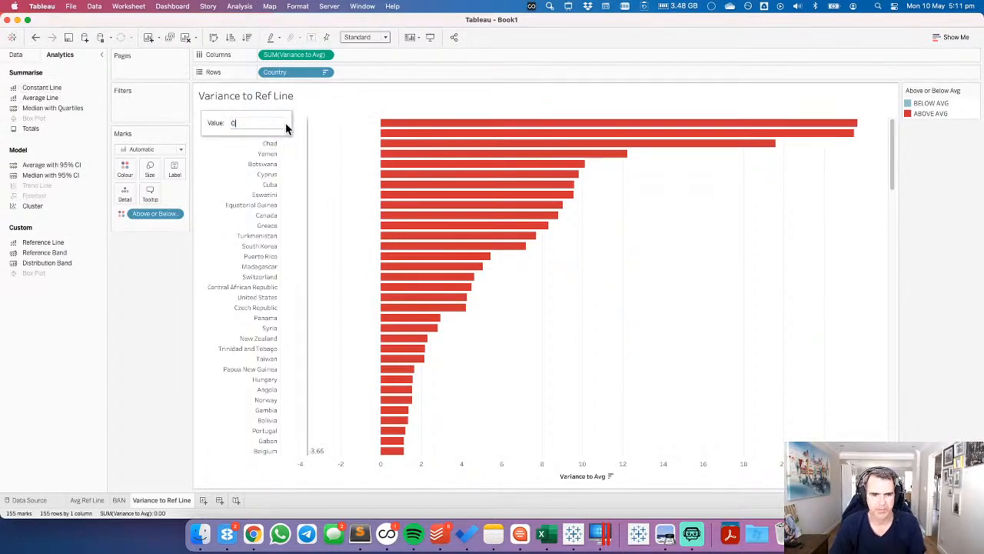
{"action": "key", "text": "Return"}
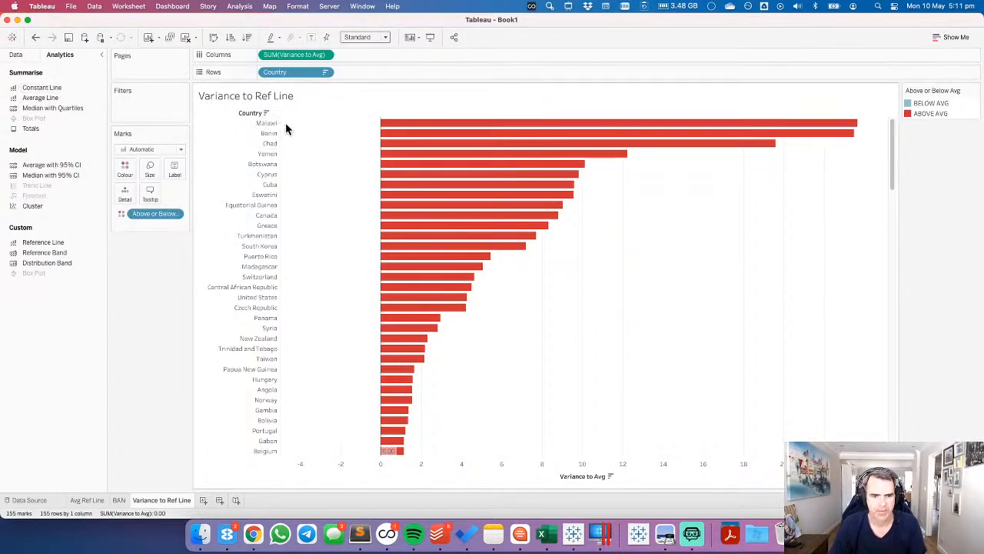
Edit the constant line to have no label and no tooltip, and colour it black.
{"action": "left_click", "coordinate": [383, 125]}
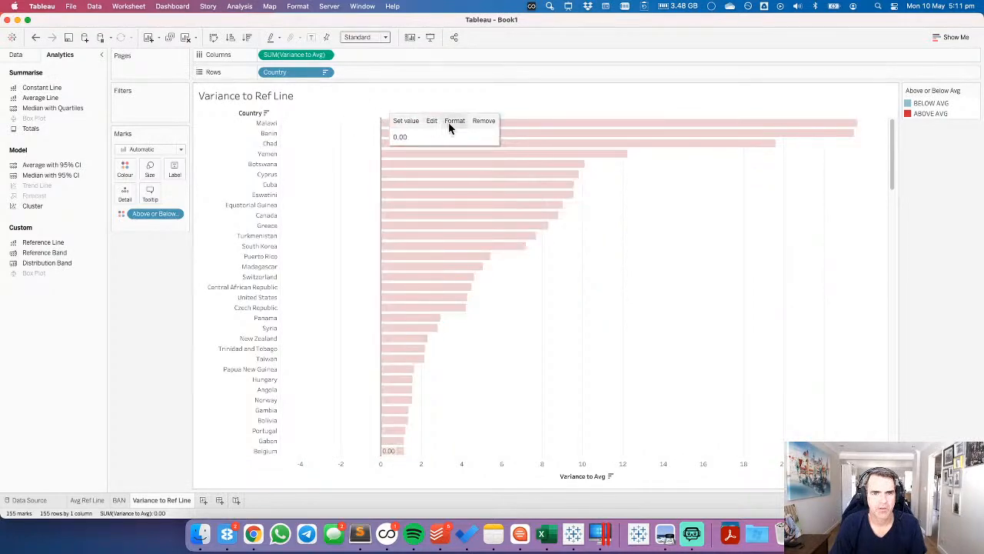
{"action": "left_click", "coordinate": [456, 161]}
{"action": "left_click", "coordinate": [407, 226]}
{"action": "left_click", "coordinate": [399, 220]}
{"action": "left_click", "coordinate": [399, 239]}
{"action": "left_click", "coordinate": [415, 311]}
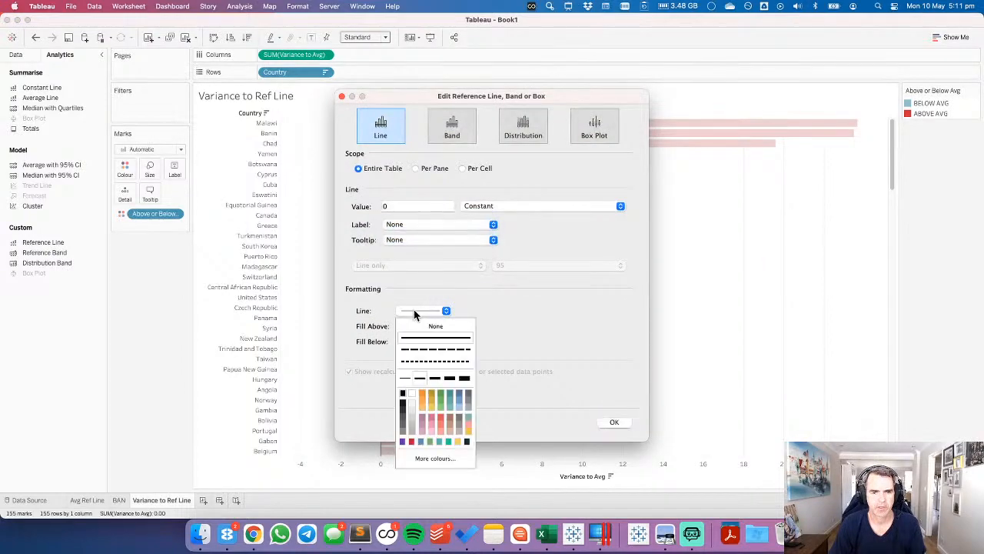
{"action": "left_click", "coordinate": [401, 395]}
{"action": "left_click", "coordinate": [615, 423]}
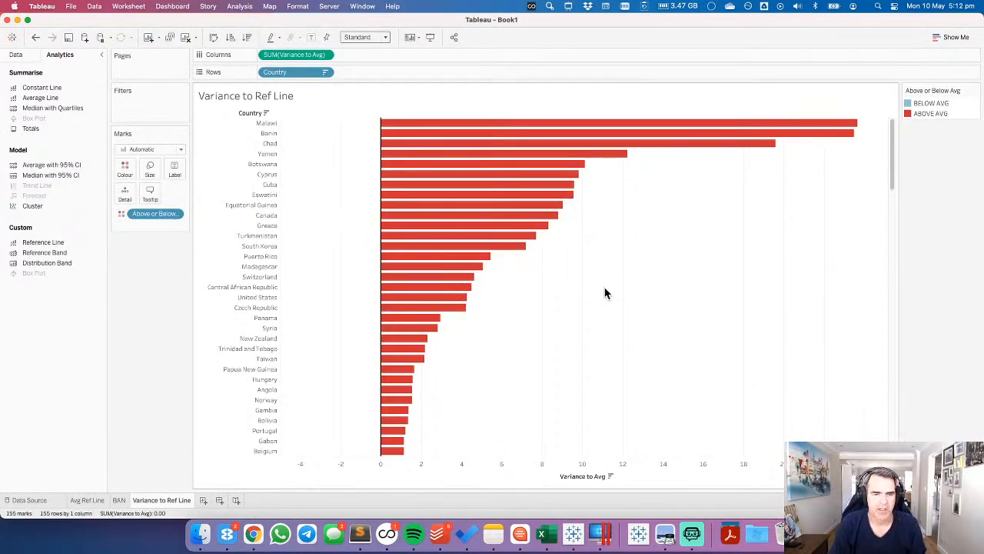
Make the black constant line at 0 thicker.
{"action": "left_click", "coordinate": [381, 128]}
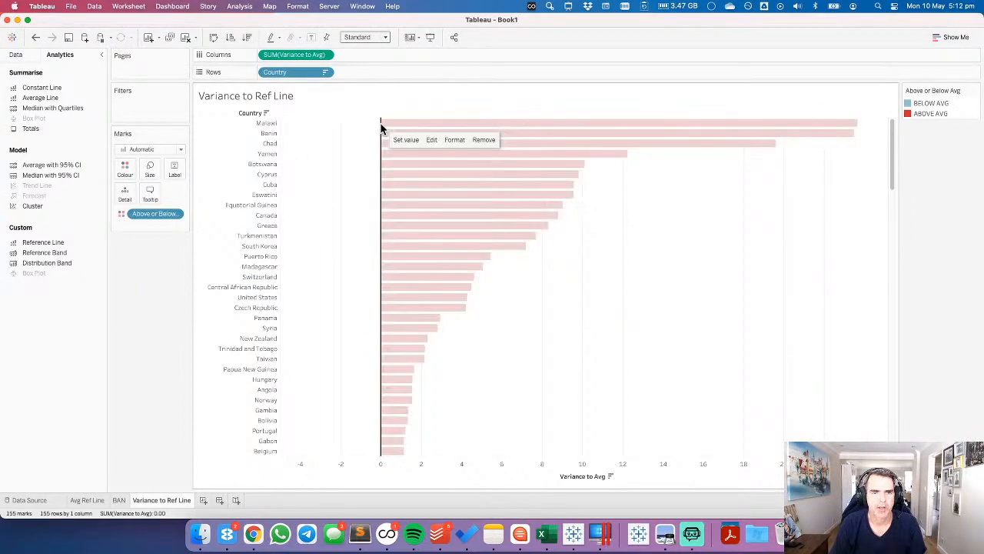
{"action": "left_click", "coordinate": [432, 140]}
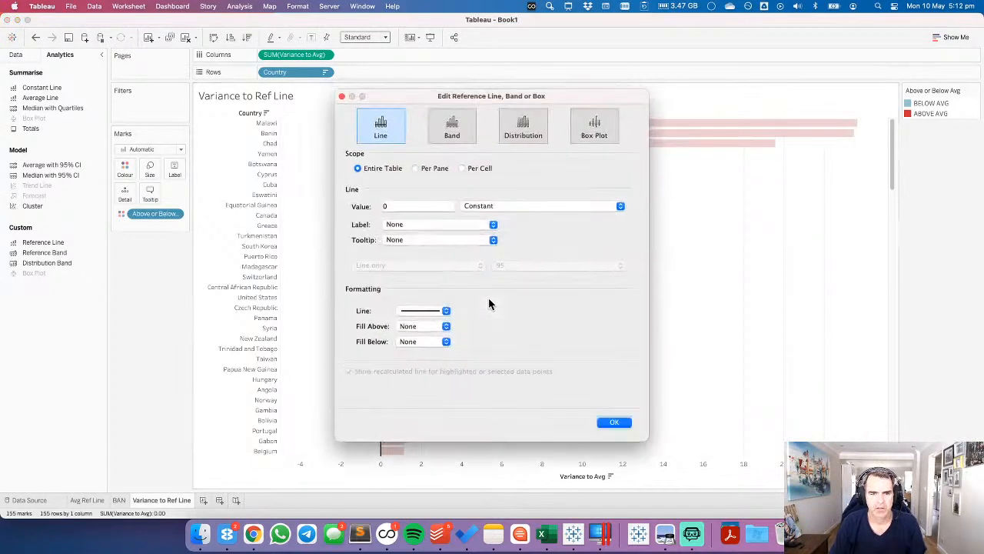
{"action": "left_click", "coordinate": [415, 311]}
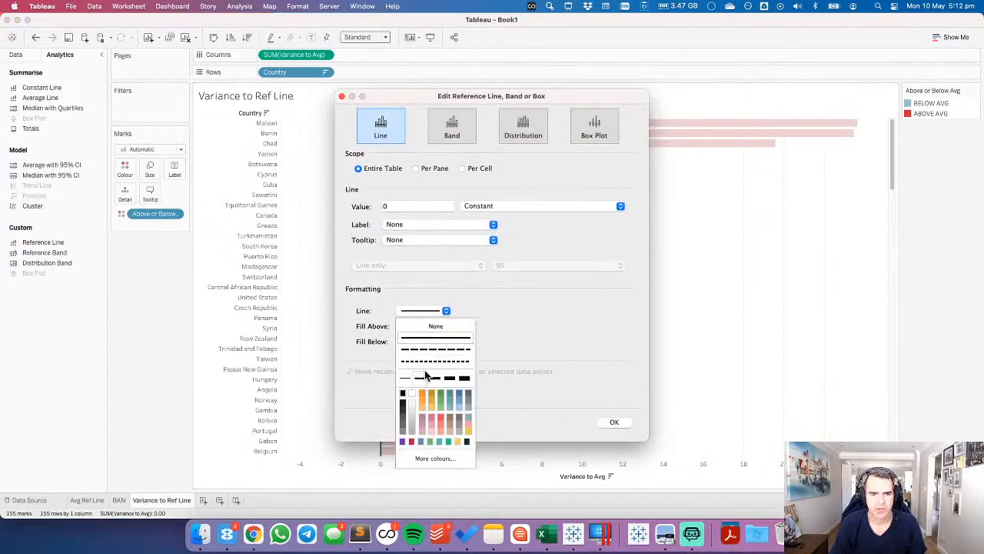
{"action": "left_click", "coordinate": [615, 422]}
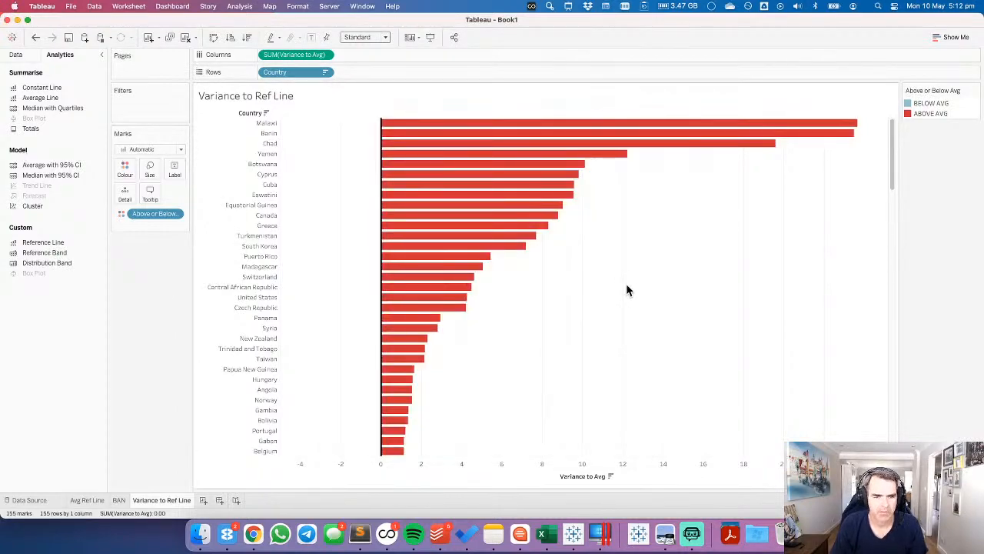
Show mark labels on the variance bars.
{"action": "left_click_drag", "start_coordinate": [892, 171], "coordinate": [893, 114]}
{"action": "left_click", "coordinate": [174, 170]}
{"action": "left_click", "coordinate": [200, 193]}
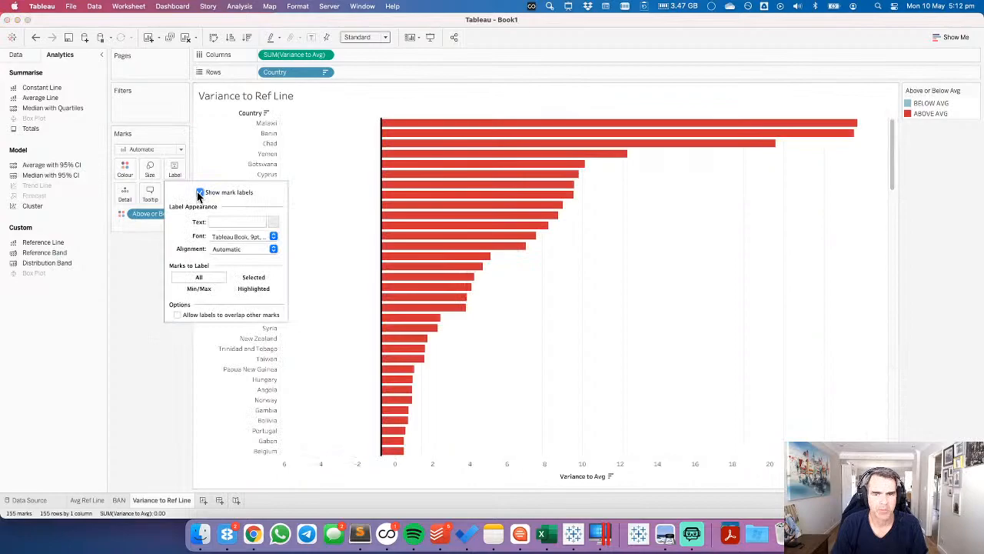
Set the default number format of Avg Across Countries, Avg Price of 1GB (USD) and Variance to Avg to custom, two decimals, prefix $.
{"action": "left_click", "coordinate": [17, 55]}
{"action": "left_click", "coordinate": [56, 182]}
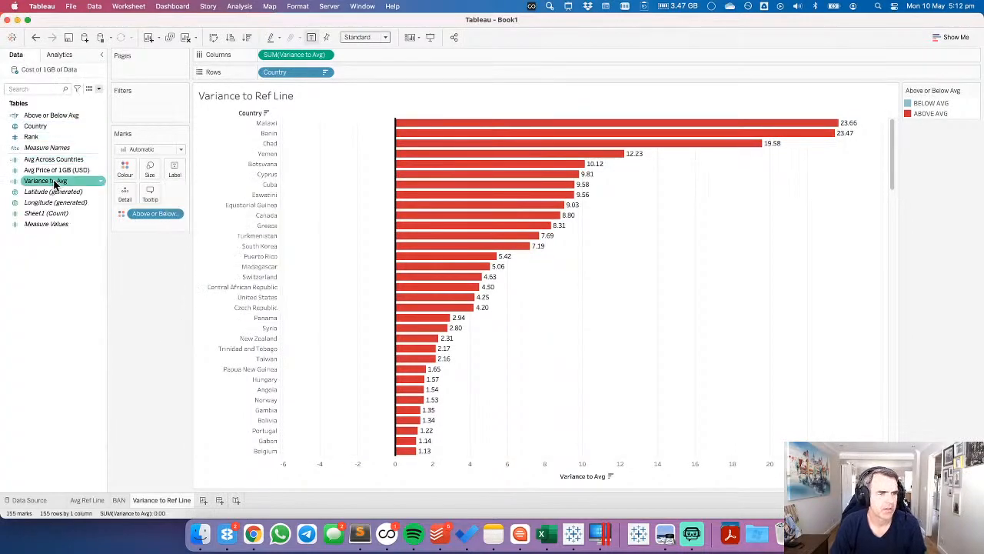
{"action": "left_click", "coordinate": [51, 159]}
{"action": "left_click", "coordinate": [46, 180], "text": "shift"}
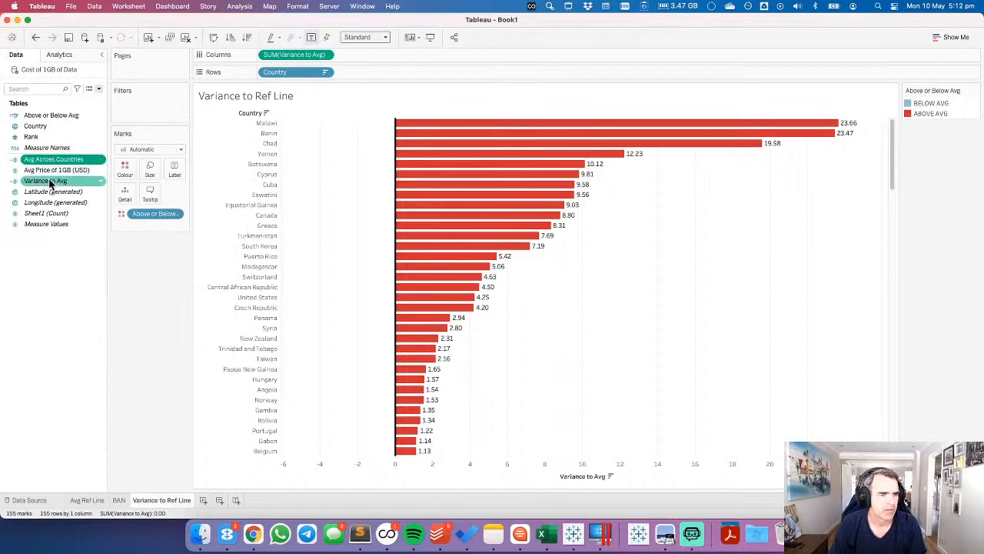
{"action": "right_click", "coordinate": [48, 185]}
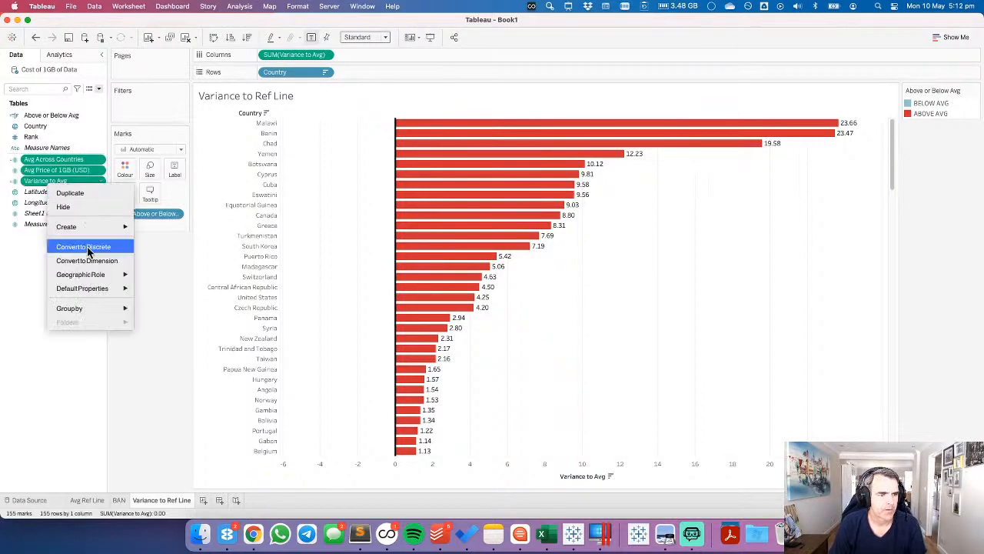
{"action": "mouse_move", "coordinate": [93, 288]}
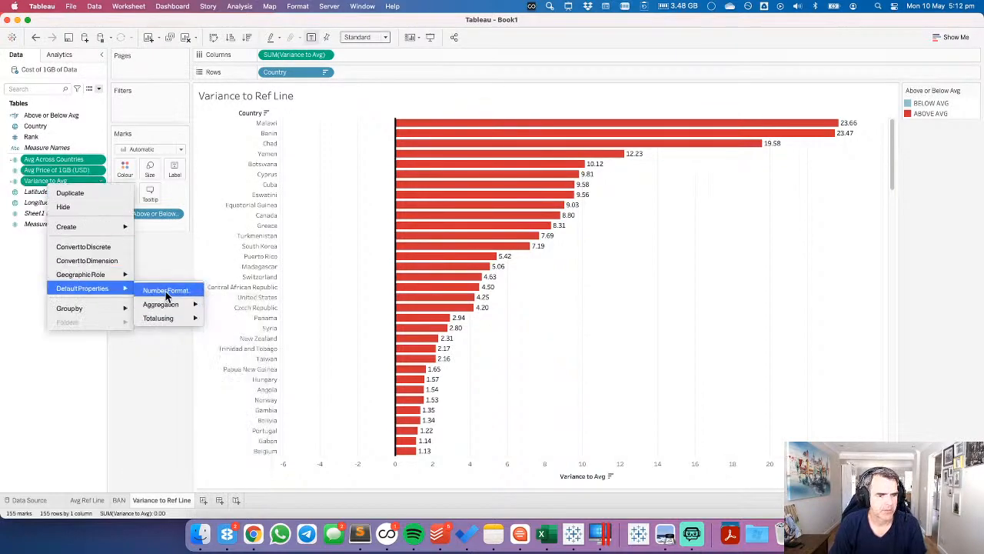
{"action": "left_click", "coordinate": [158, 290]}
{"action": "left_click", "coordinate": [412, 239]}
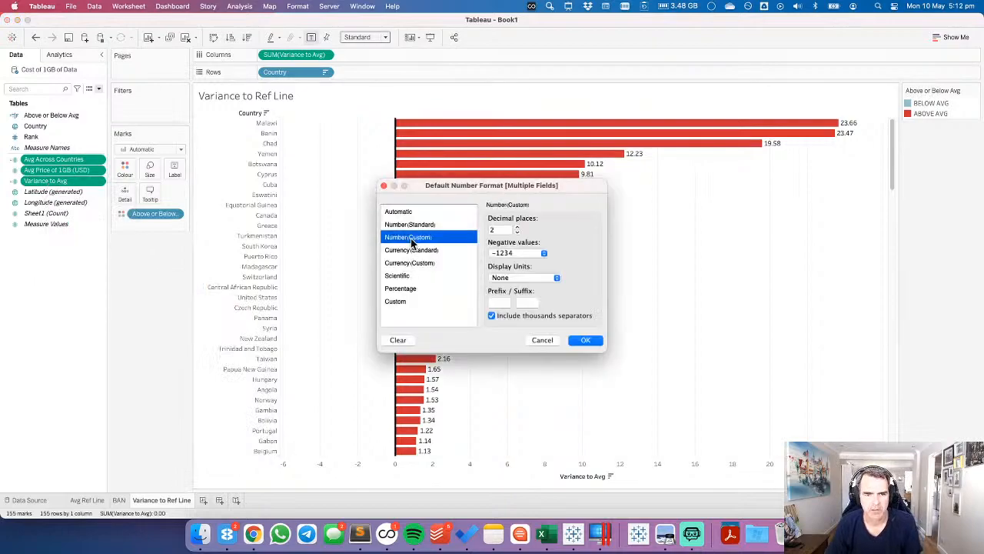
{"action": "left_click", "coordinate": [500, 306]}
{"action": "type", "text": "$"}
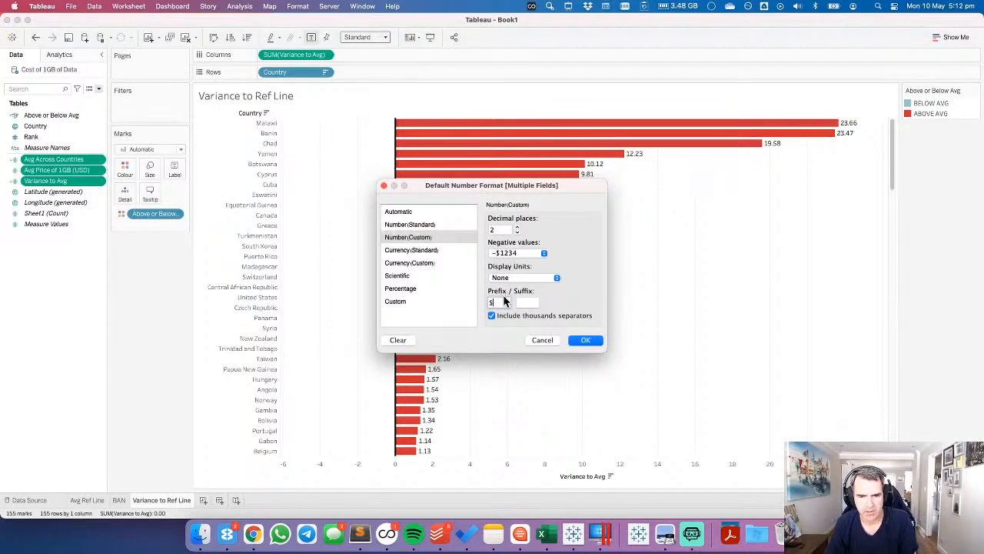
{"action": "left_click", "coordinate": [583, 340]}
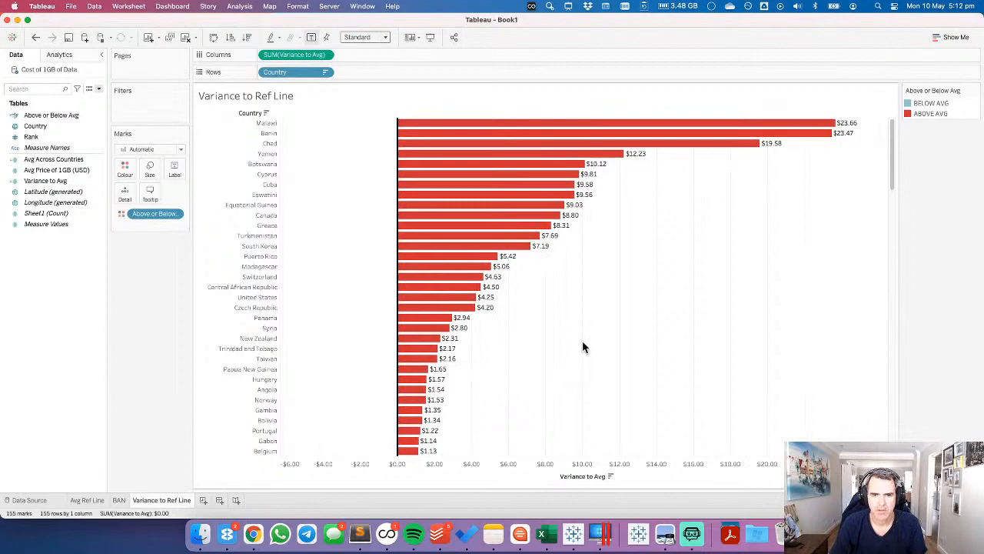
Format the variance bar labels in Tableau Medium, size 8, with the colour matching the marks.
{"action": "left_click", "coordinate": [175, 171]}
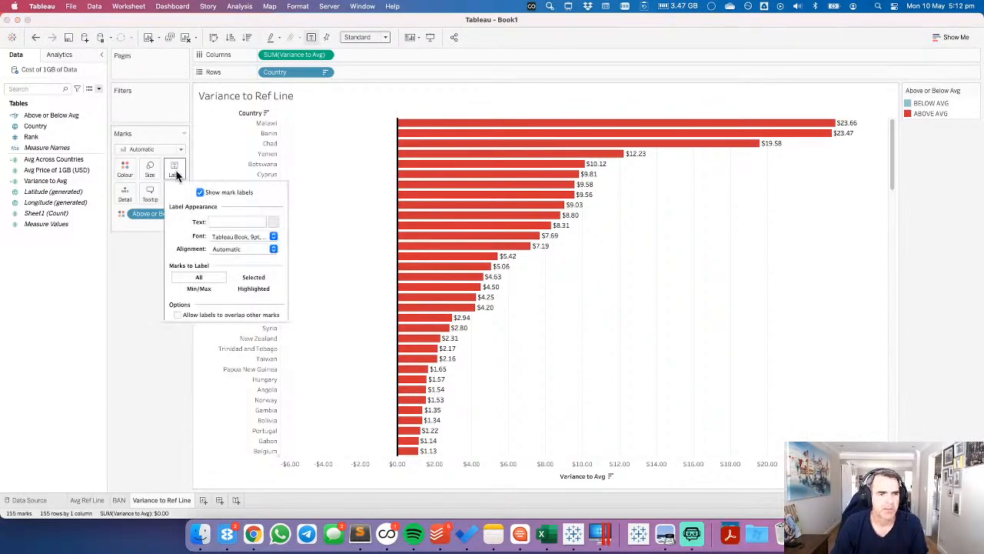
{"action": "left_click", "coordinate": [248, 237]}
{"action": "left_click", "coordinate": [233, 267]}
{"action": "left_click", "coordinate": [225, 275]}
{"action": "left_click", "coordinate": [260, 306]}
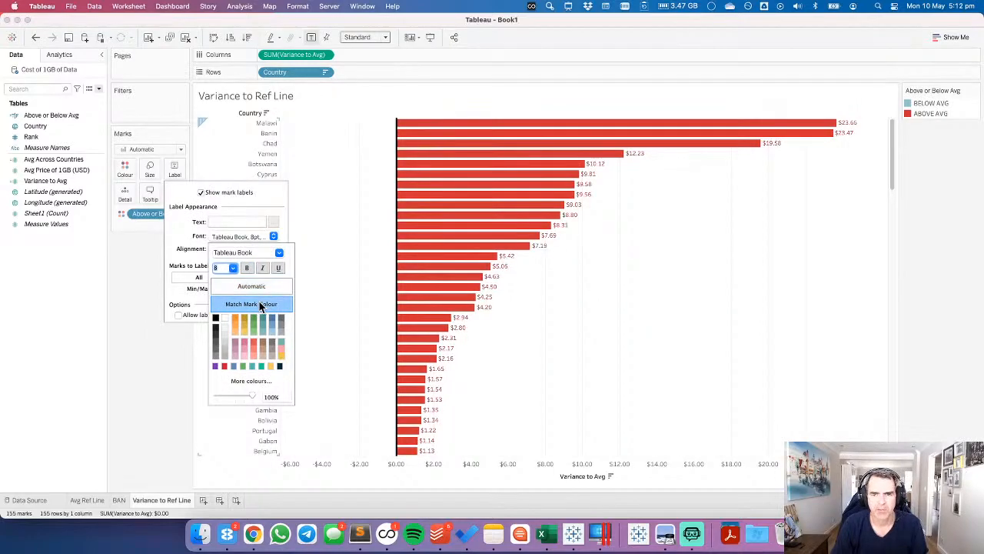
{"action": "left_click", "coordinate": [279, 252]}
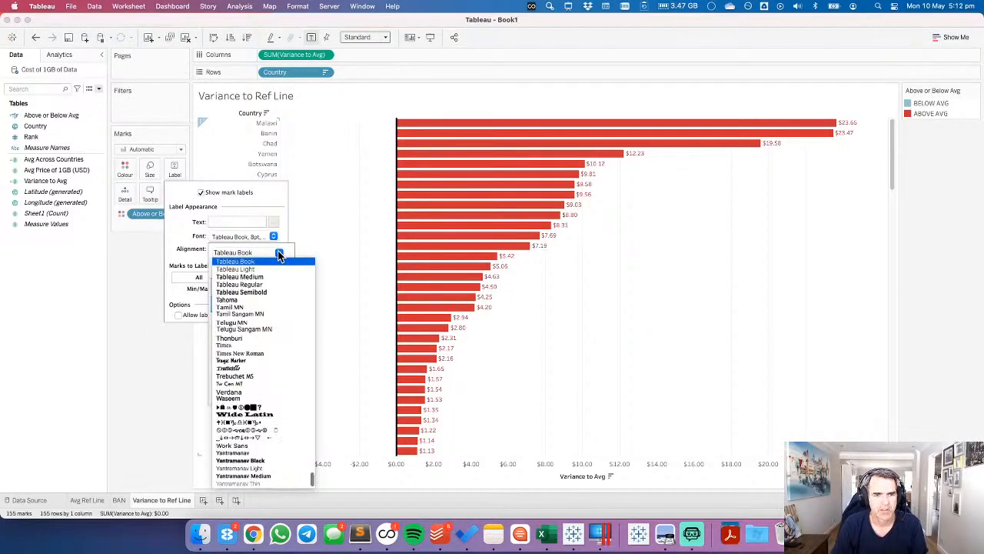
{"action": "left_click", "coordinate": [248, 277]}
{"action": "left_click", "coordinate": [630, 299]}
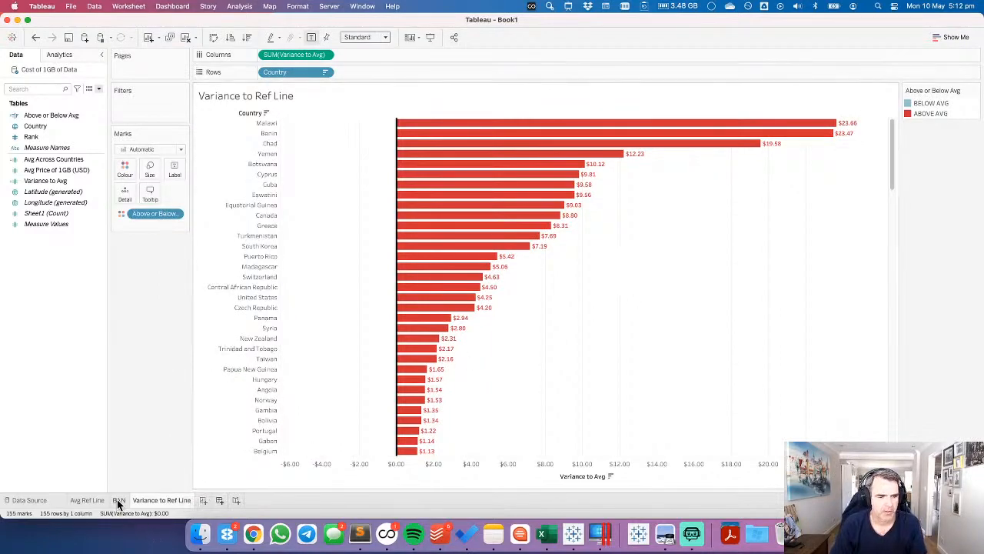
{"action": "left_click", "coordinate": [88, 500]}
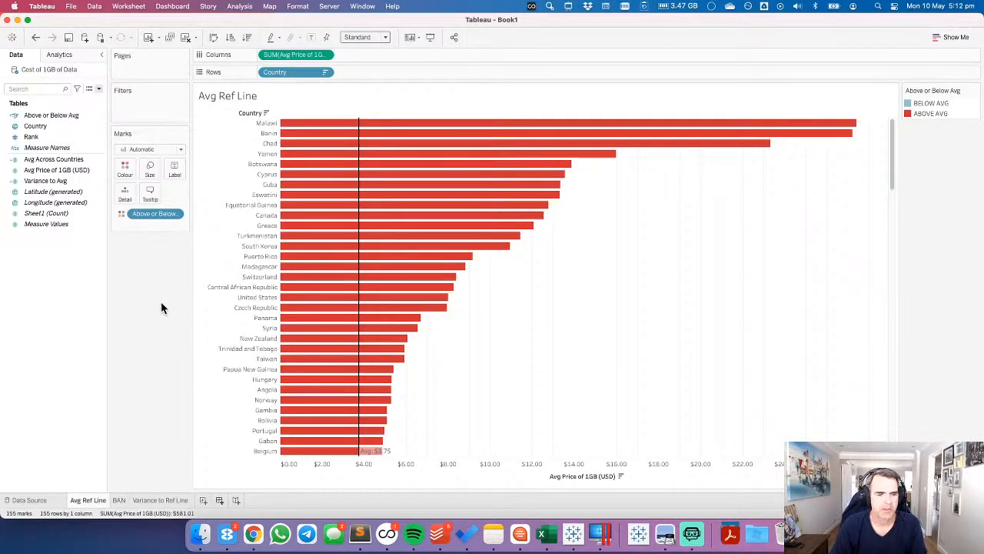
{"action": "left_click", "coordinate": [176, 500]}
{"action": "mouse_move", "coordinate": [176, 503]}
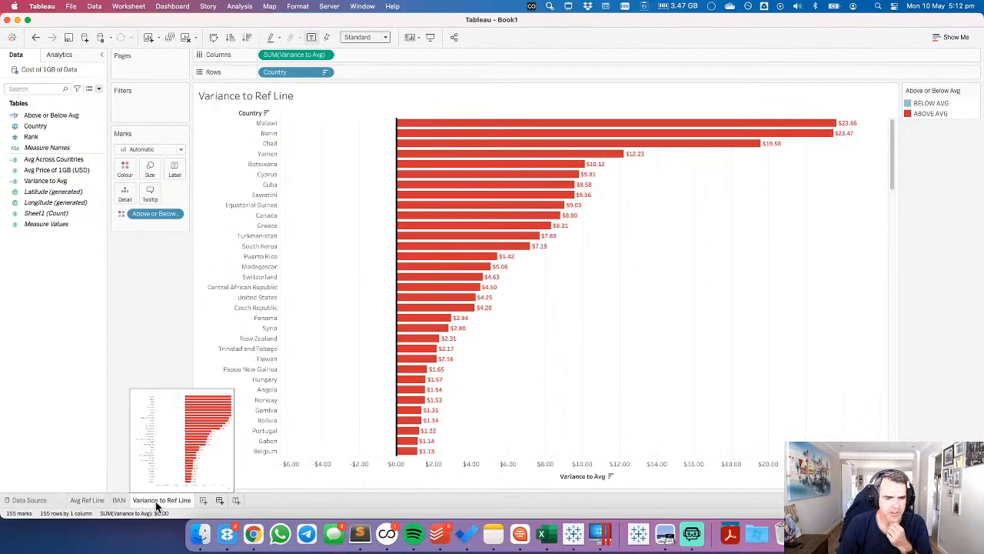
Create a new worksheet with a bar chart of Avg Price of 1GB (USD) by Country, sorted in descending order.
{"action": "left_click", "coordinate": [203, 499]}
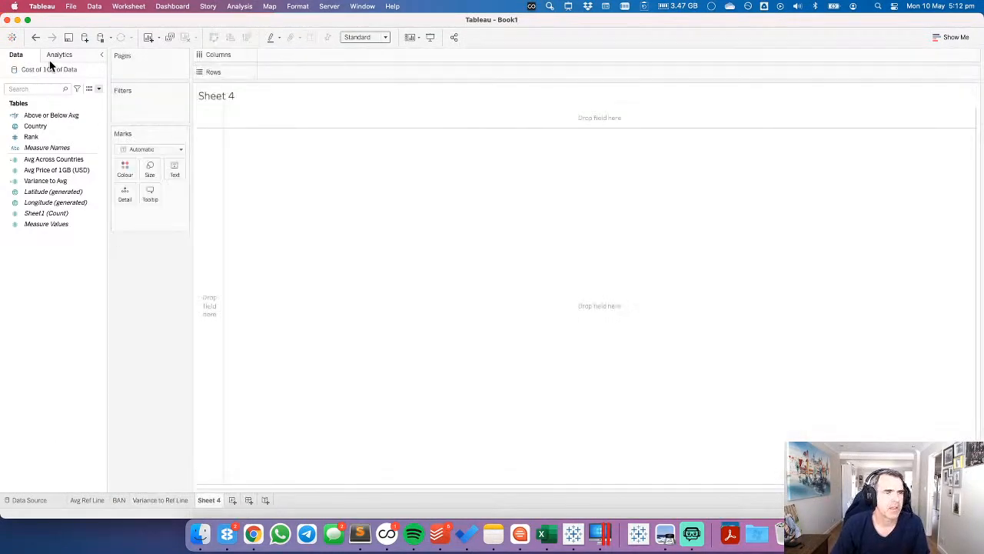
{"action": "left_click", "coordinate": [37, 126]}
{"action": "left_click_drag", "start_coordinate": [40, 130], "coordinate": [218, 169]}
{"action": "left_click", "coordinate": [50, 192]}
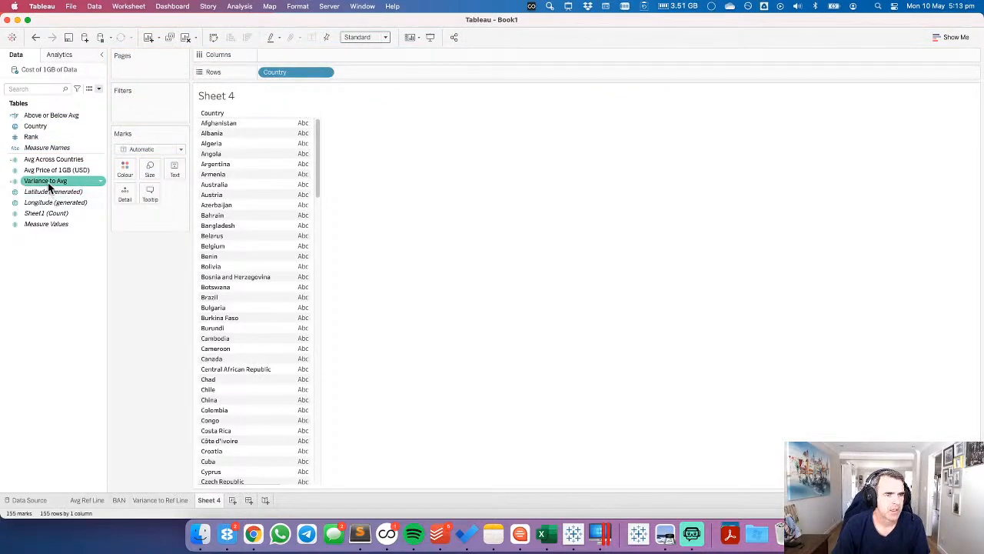
{"action": "left_click", "coordinate": [48, 204]}
{"action": "left_click", "coordinate": [49, 160]}
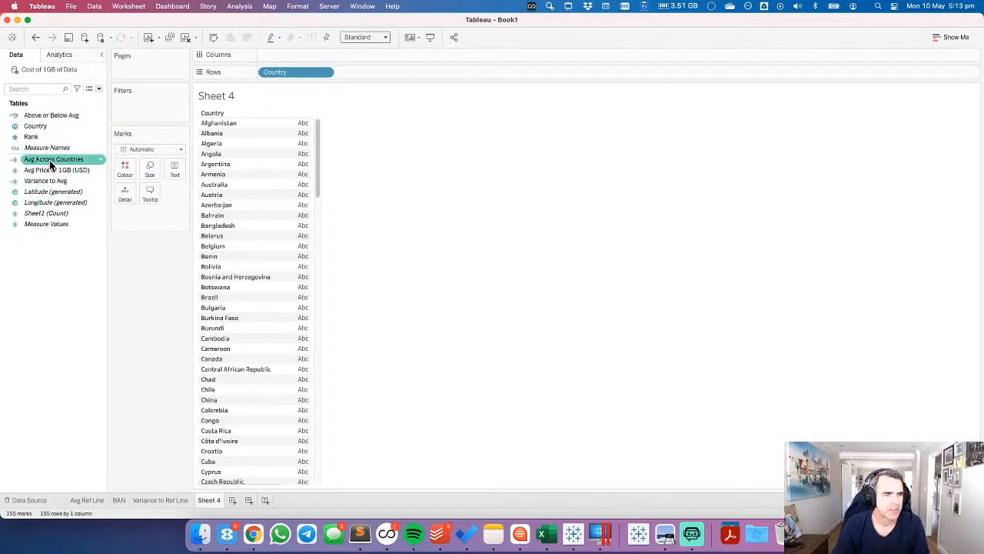
{"action": "left_click", "coordinate": [51, 169]}
{"action": "left_click_drag", "start_coordinate": [51, 169], "coordinate": [291, 55]}
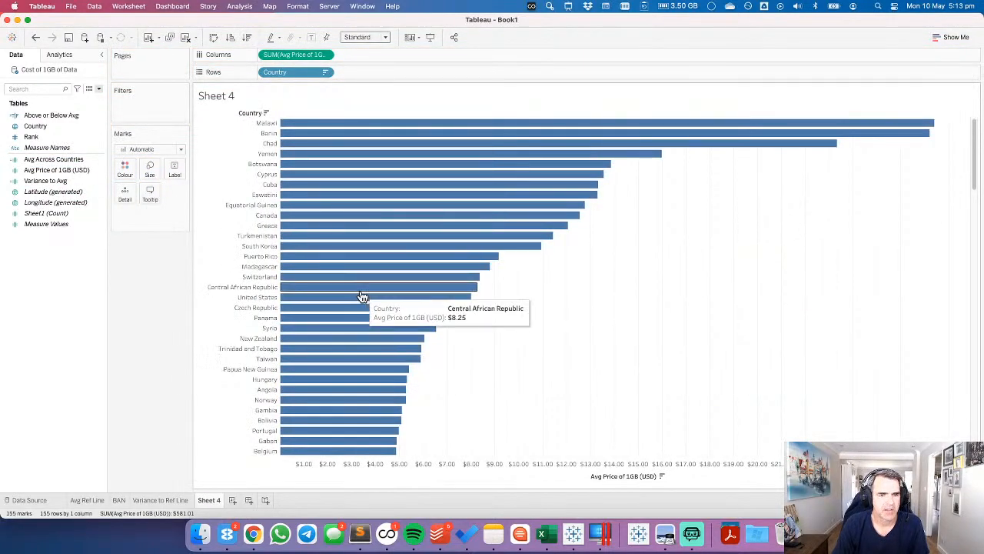
{"action": "left_click", "coordinate": [165, 502]}
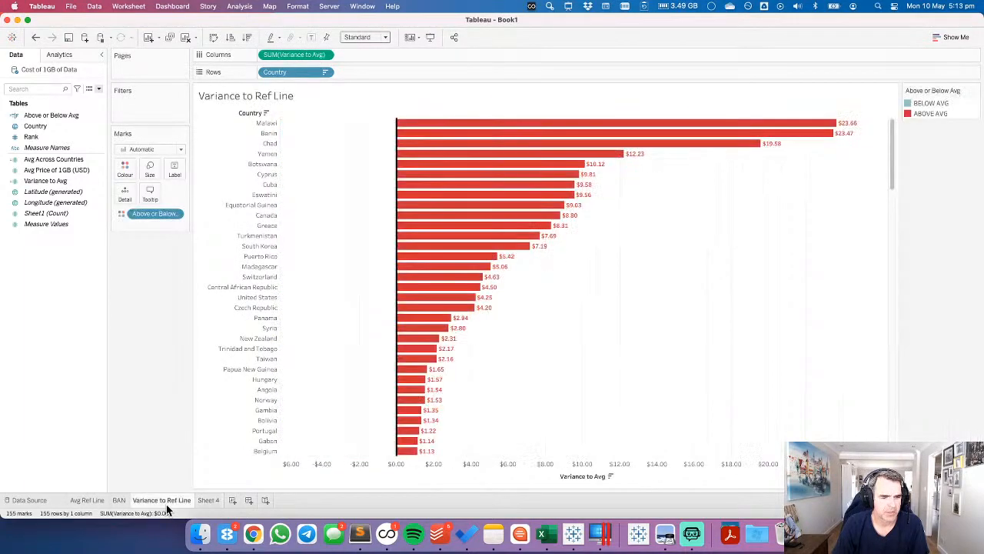
{"action": "left_click", "coordinate": [207, 501]}
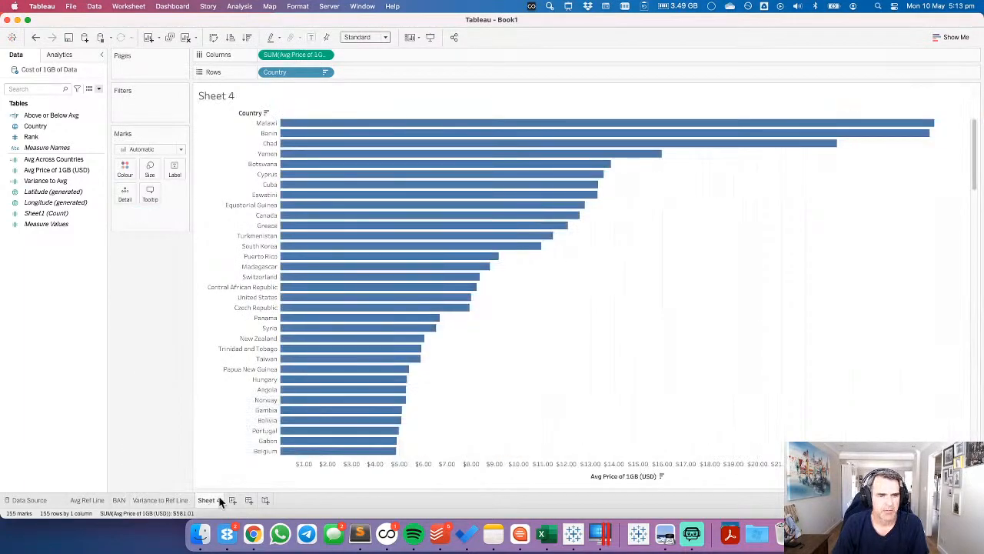
{"action": "left_click", "coordinate": [300, 248]}
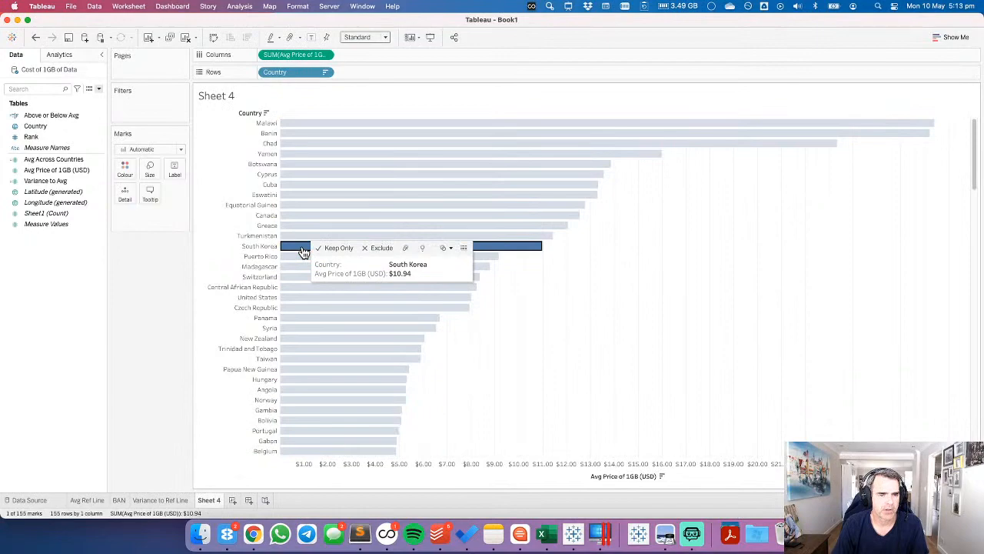
{"action": "left_click", "coordinate": [301, 248]}
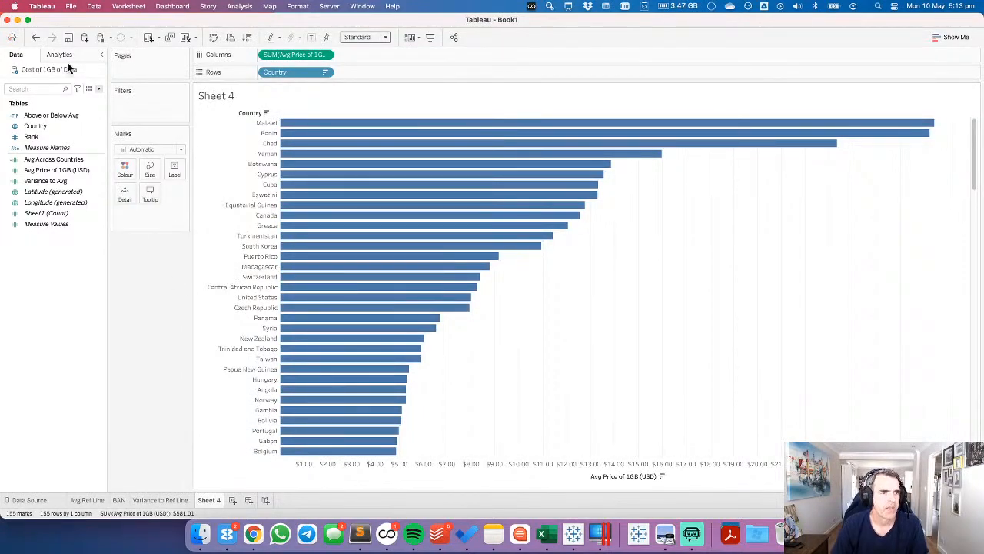
{"action": "left_click", "coordinate": [99, 90]}
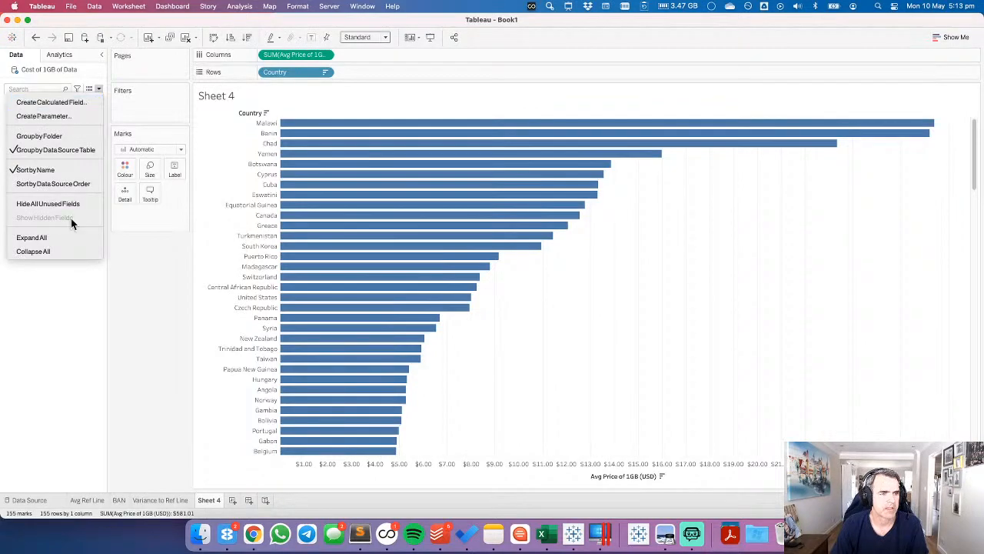
{"action": "left_click", "coordinate": [54, 338]}
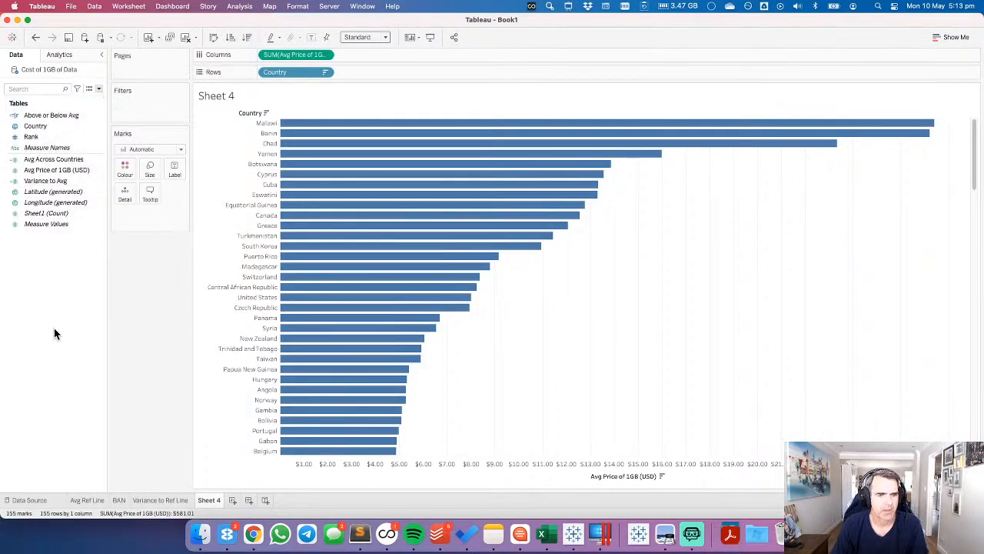
{"action": "left_click", "coordinate": [98, 89]}
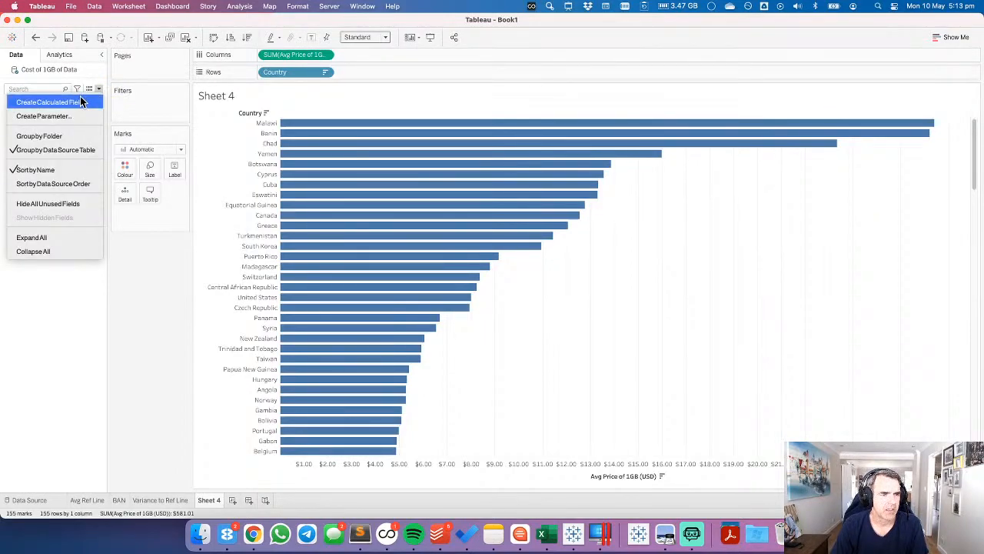
{"action": "left_click", "coordinate": [127, 325]}
Create a set named Country Set from Country containing only United States, and colour the bars by that set.
{"action": "right_click", "coordinate": [44, 127]}
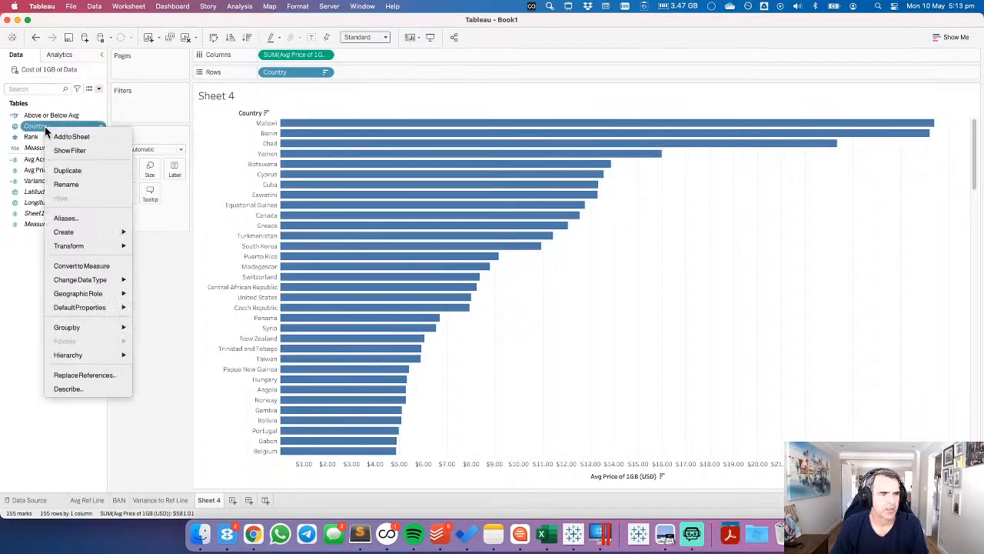
{"action": "mouse_move", "coordinate": [65, 232]}
{"action": "left_click", "coordinate": [164, 264]}
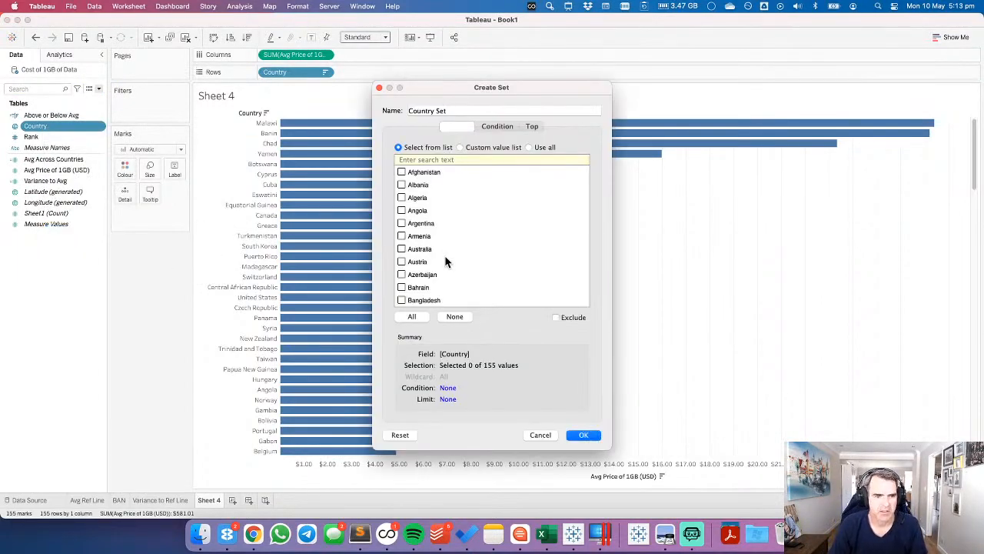
{"action": "scroll", "coordinate": [441, 256], "scroll_direction": "down", "scroll_amount": 20}
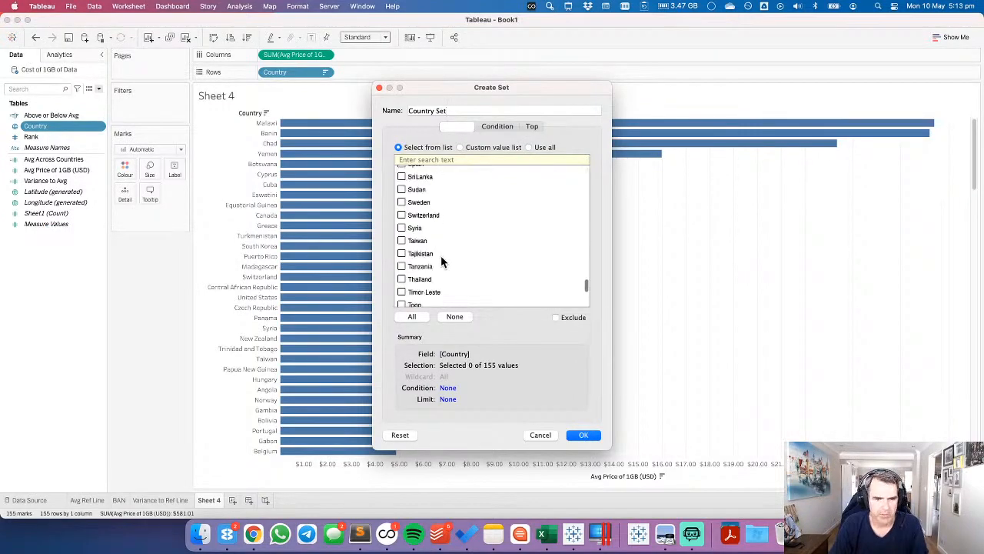
{"action": "left_click", "coordinate": [595, 435]}
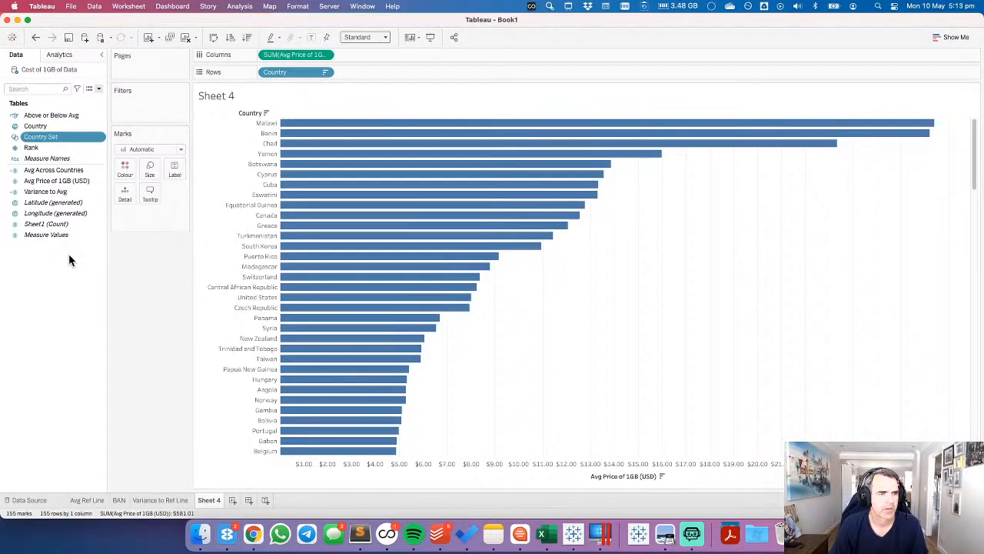
{"action": "left_click_drag", "start_coordinate": [55, 139], "coordinate": [315, 349]}
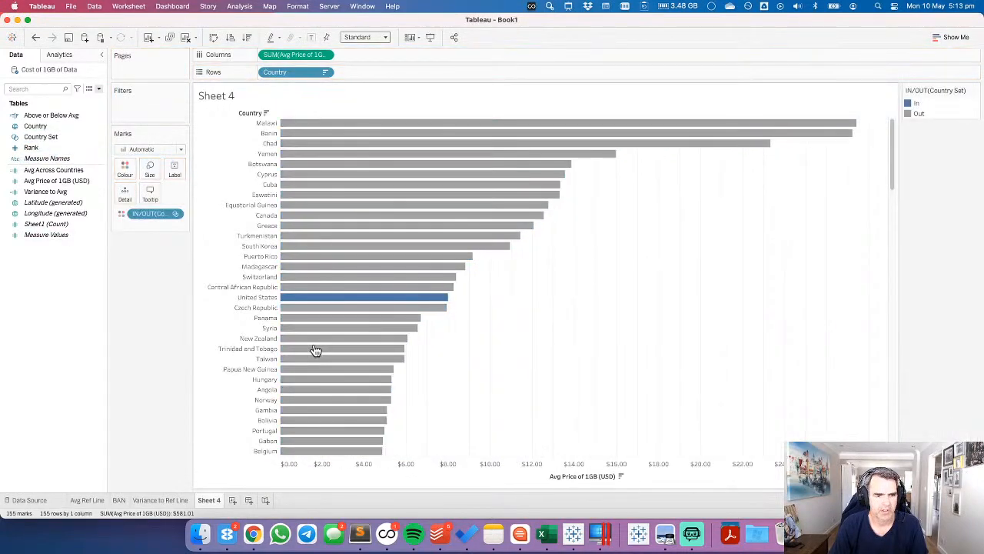
Start a new calculated field named Avg Price in Set.
{"action": "right_click", "coordinate": [44, 285]}
{"action": "left_click", "coordinate": [80, 292]}
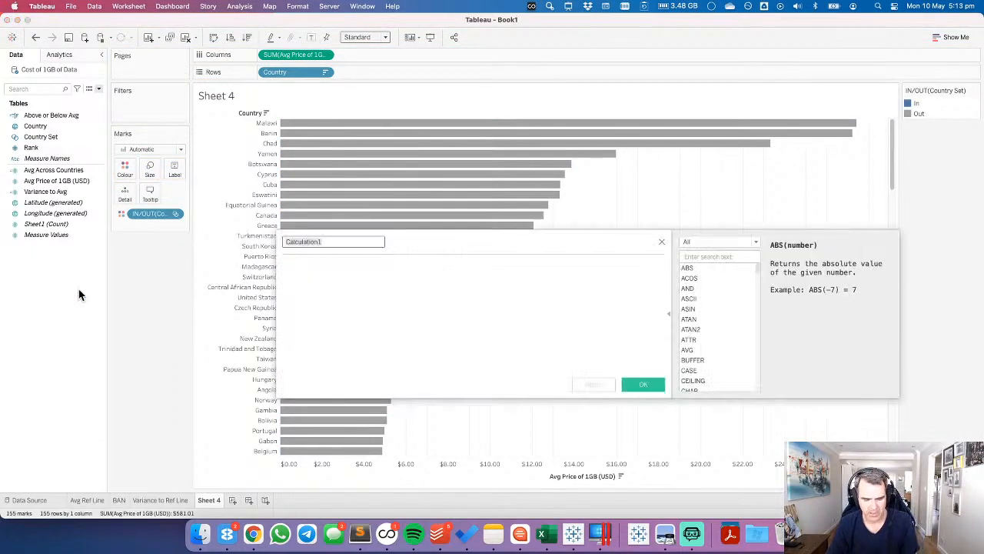
{"action": "type", "text": "Avg"}
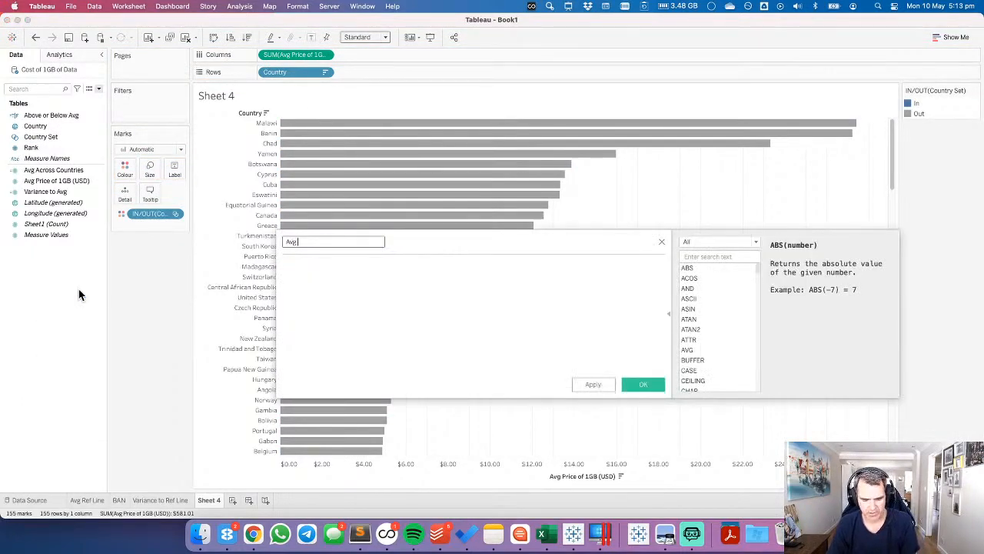
{"action": "type", "text": " Price in Set"}
{"action": "left_click", "coordinate": [312, 299]}
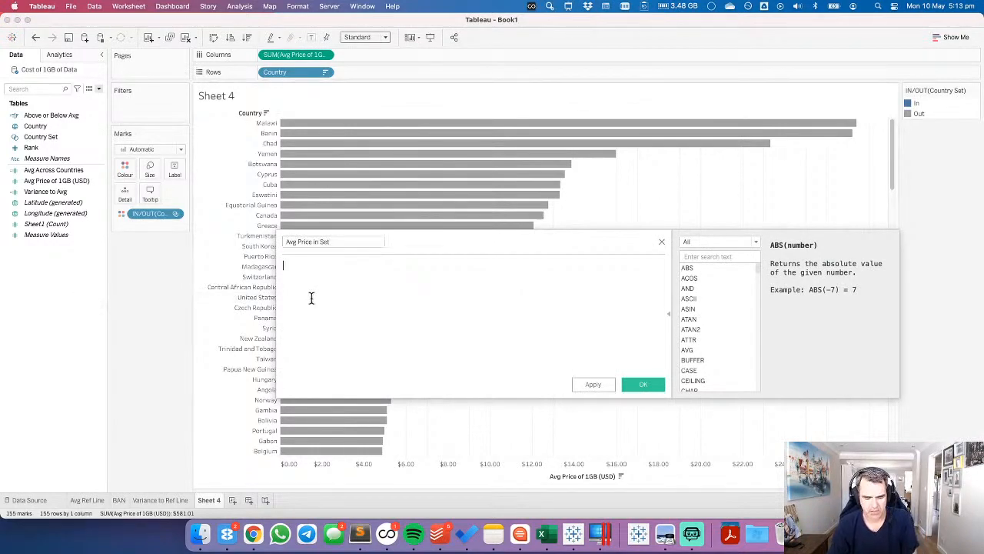
Define the calculation as INT([Country Set])*[Avg Price of 1GB (USD)], save it, and label the bars with Avg Price in Set.
{"action": "type", "text": "int"}
{"action": "key", "text": "Return"}
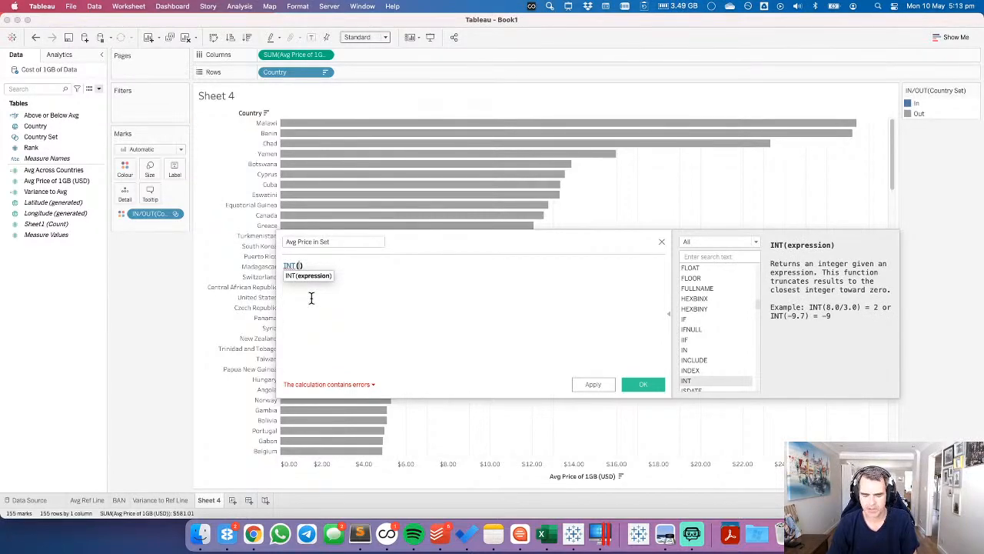
{"action": "type", "text": "cou"}
{"action": "key", "text": "Down"}
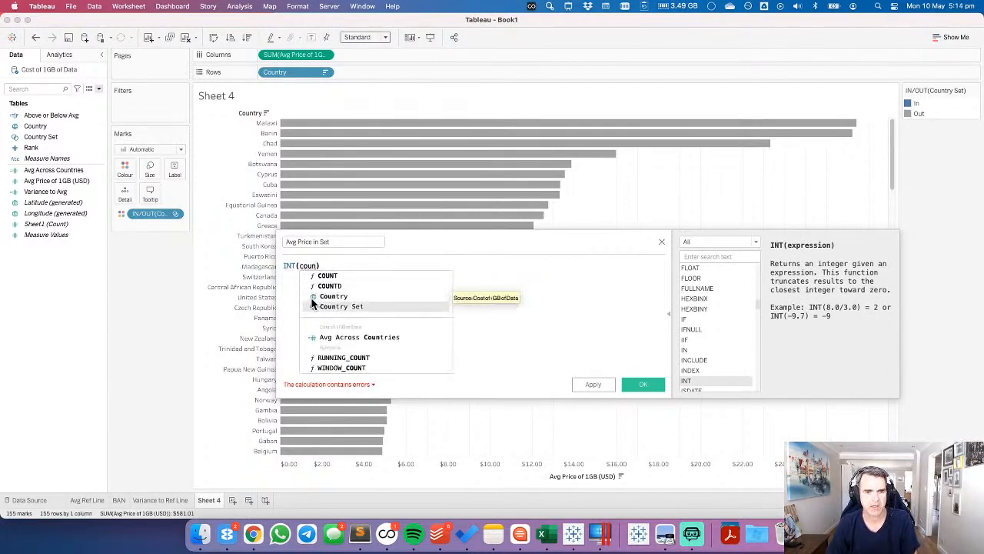
{"action": "key", "text": "Return"}
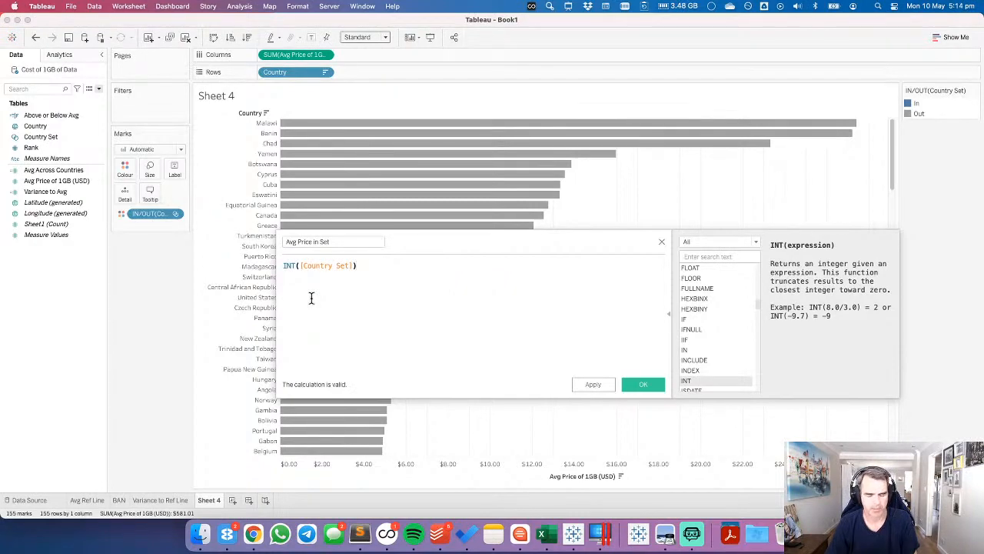
{"action": "type", "text": "*av"}
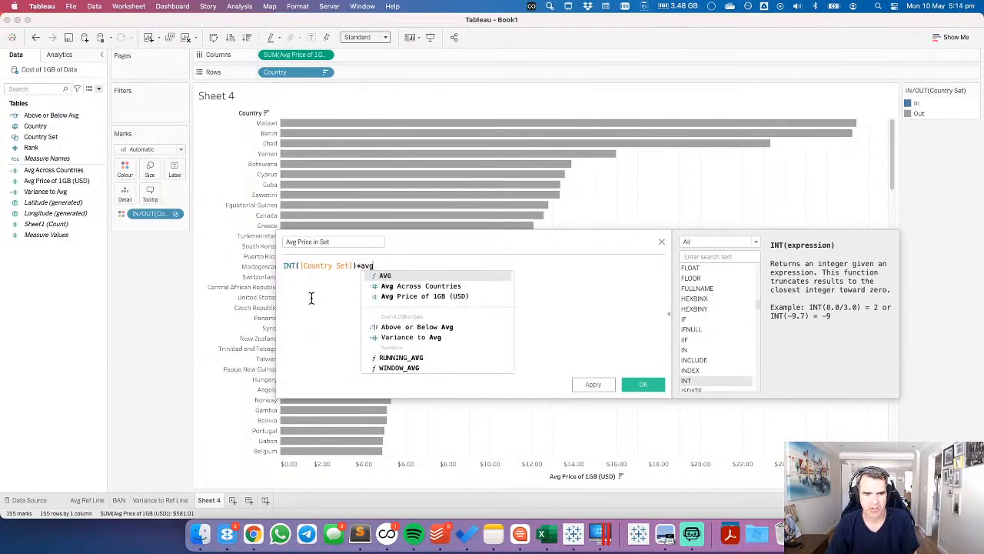
{"action": "type", "text": "g"}
{"action": "key", "text": "Down"}
{"action": "key", "text": "Down"}
{"action": "key", "text": "Return"}
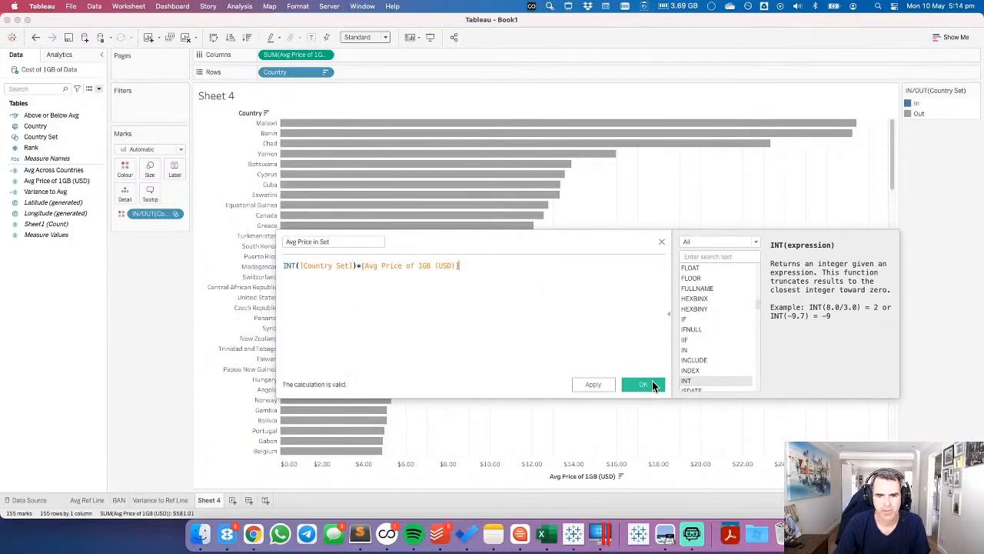
{"action": "left_click", "coordinate": [645, 383]}
{"action": "left_click_drag", "start_coordinate": [45, 181], "coordinate": [172, 355]}
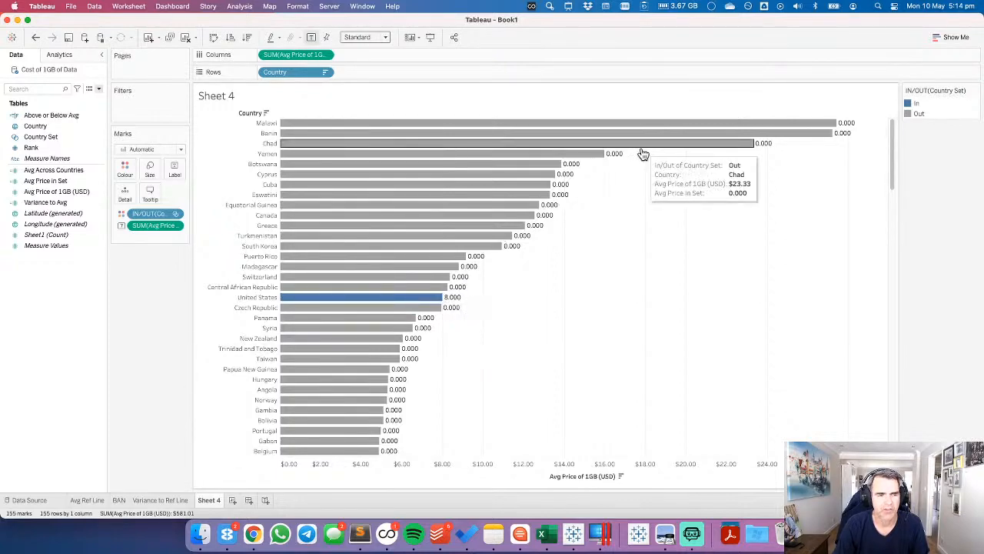
Edit Avg Price in Set to wrap its formula in a level-of-detail average: { AVG(INT([Country Set])*[Avg Price of 1GB (USD)]) }.
{"action": "left_click", "coordinate": [66, 173]}
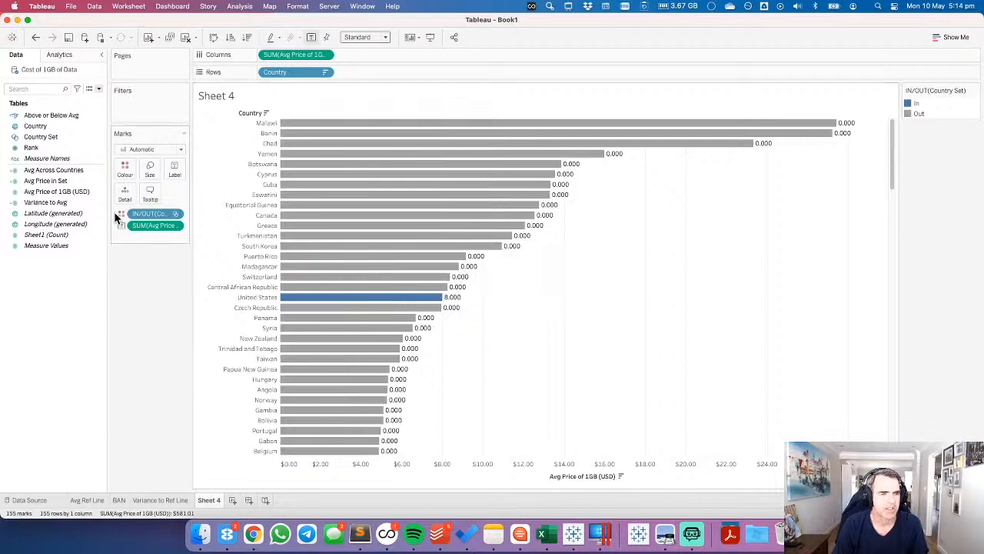
{"action": "right_click", "coordinate": [46, 181]}
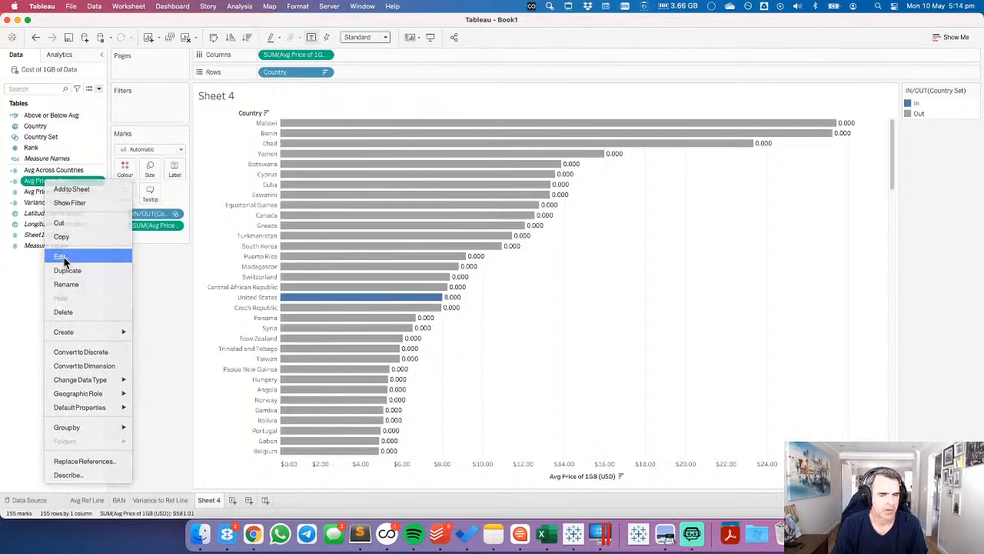
{"action": "left_click", "coordinate": [65, 258]}
{"action": "key", "text": "super+a"}
{"action": "key", "text": "Left"}
{"action": "type", "text": "{ AVG("}
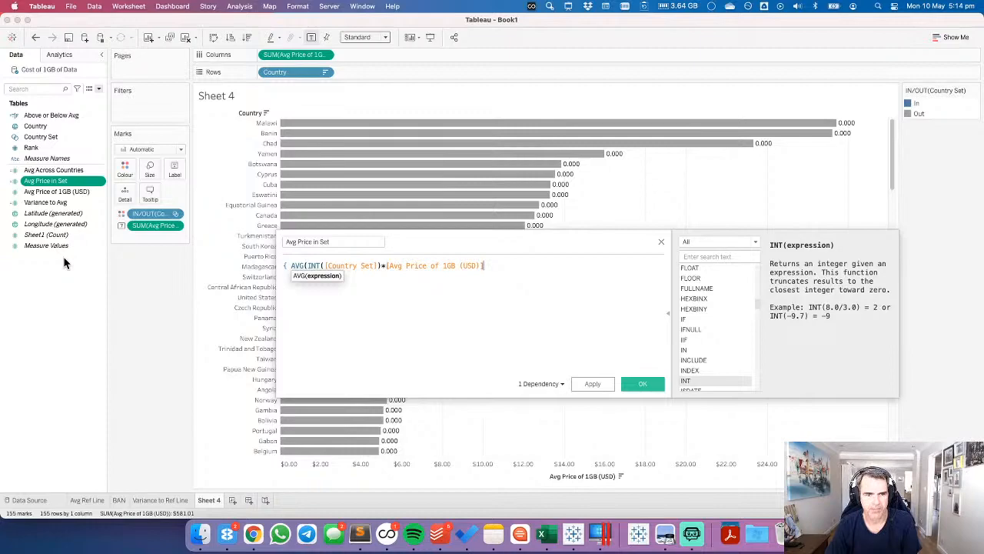
{"action": "key", "text": "super+Right"}
{"action": "type", "text": ")"}
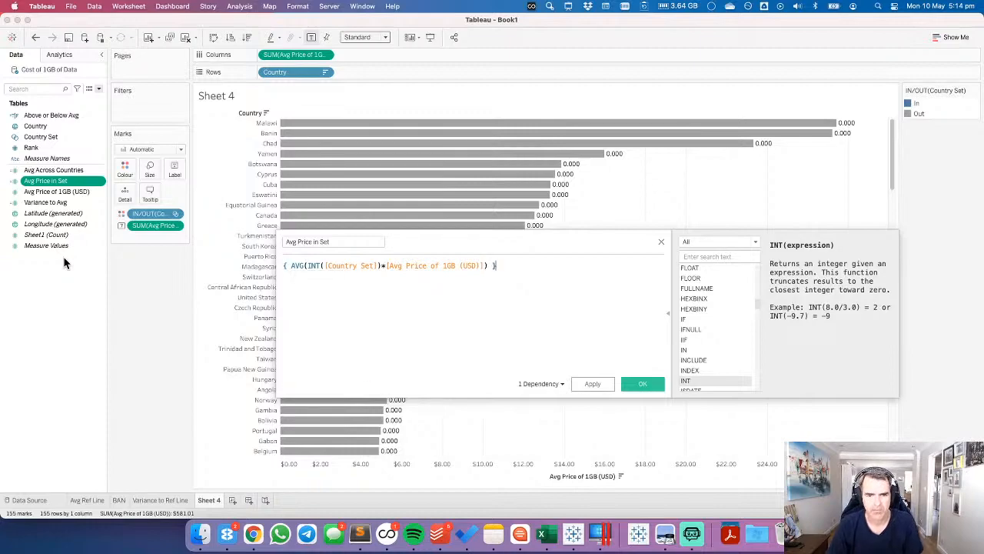
{"action": "left_click", "coordinate": [641, 385]}
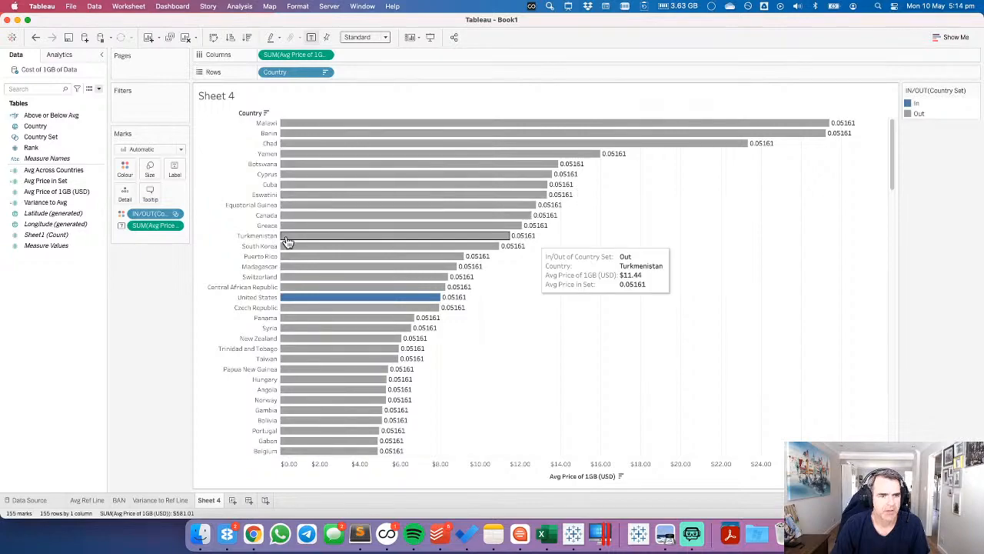
Replace the AVG aggregation with MAX in the Avg Price in Set formula and save it.
{"action": "right_click", "coordinate": [54, 180]}
{"action": "left_click", "coordinate": [80, 260]}
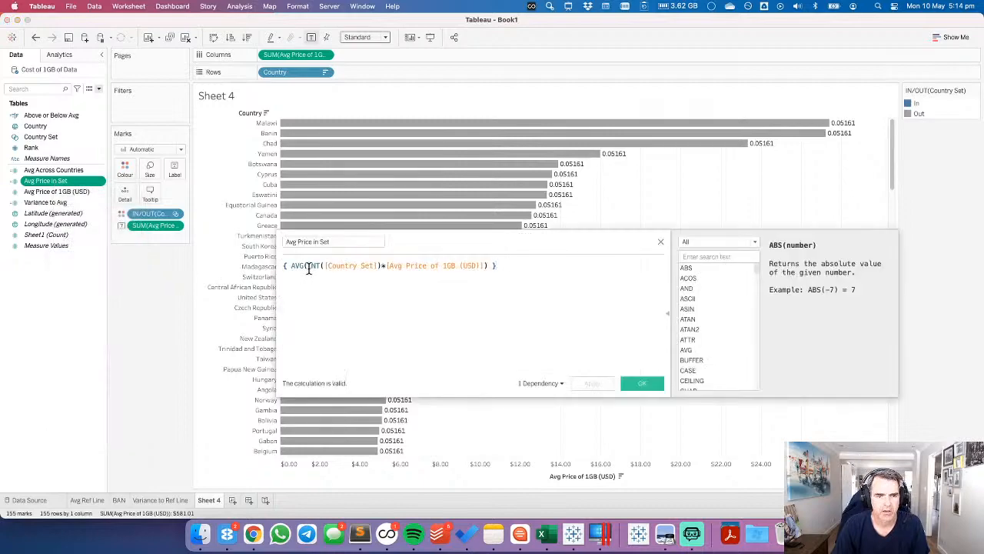
{"action": "double_click", "coordinate": [299, 266]}
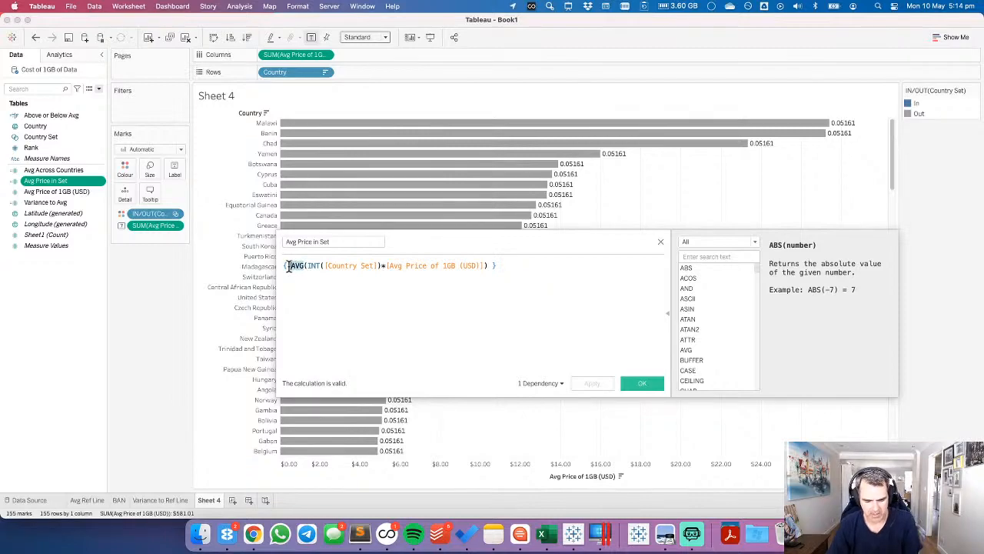
{"action": "type", "text": "MAX"}
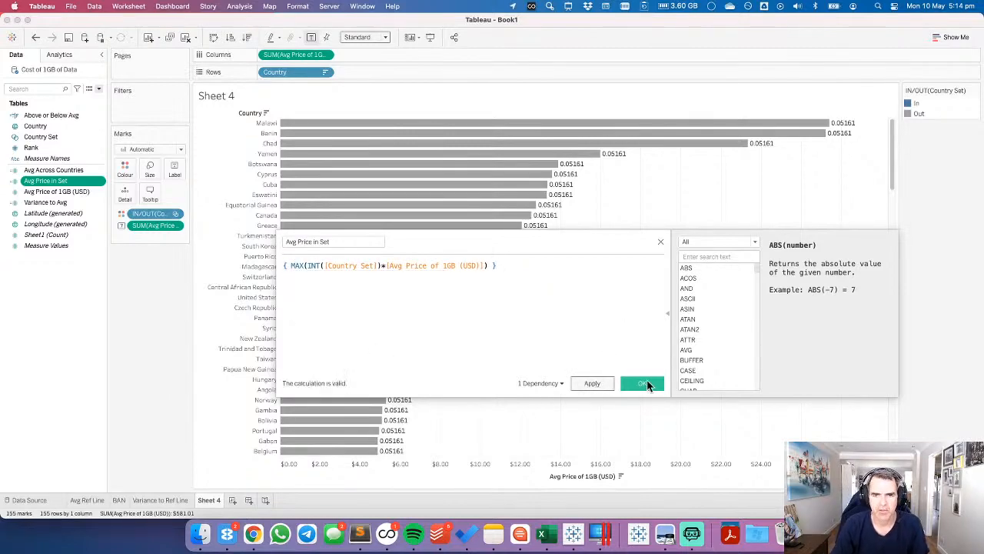
{"action": "left_click", "coordinate": [644, 383]}
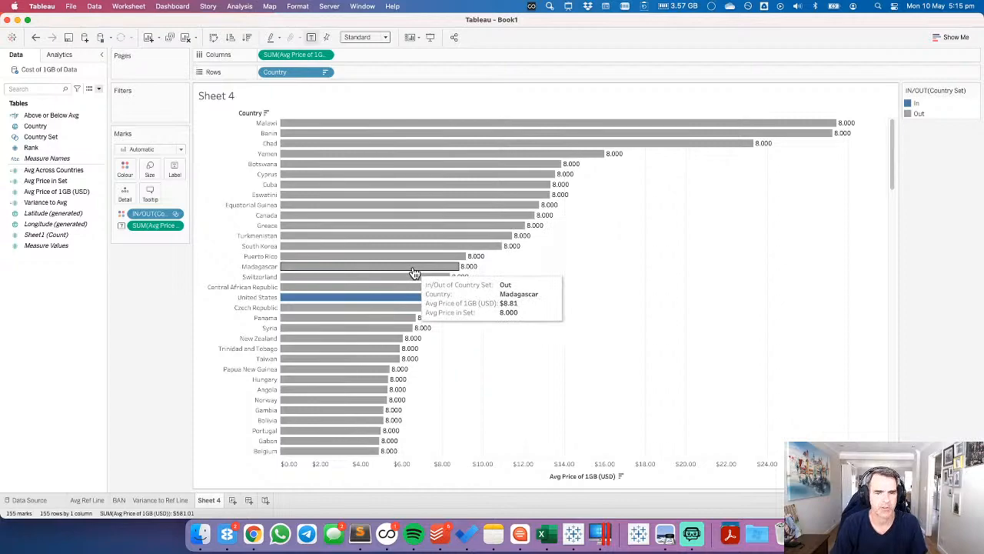
{"action": "right_click", "coordinate": [75, 267]}
{"action": "left_click", "coordinate": [100, 279]}
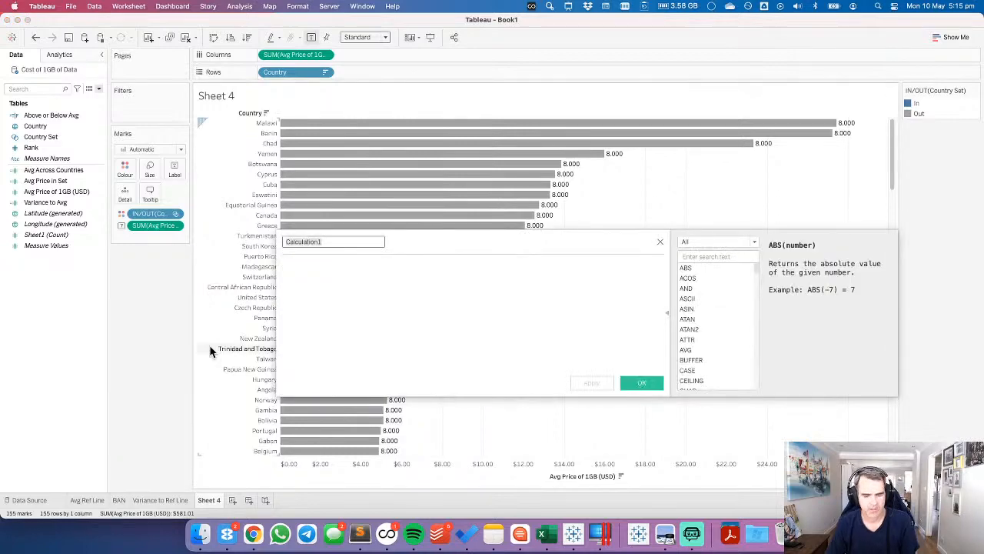
{"action": "left_click", "coordinate": [660, 241]}
Duplicate the Variance to Avg field and rename the copy Variance to Selected Country in its calculation editor.
{"action": "left_click", "coordinate": [66, 204]}
{"action": "right_click", "coordinate": [67, 204]}
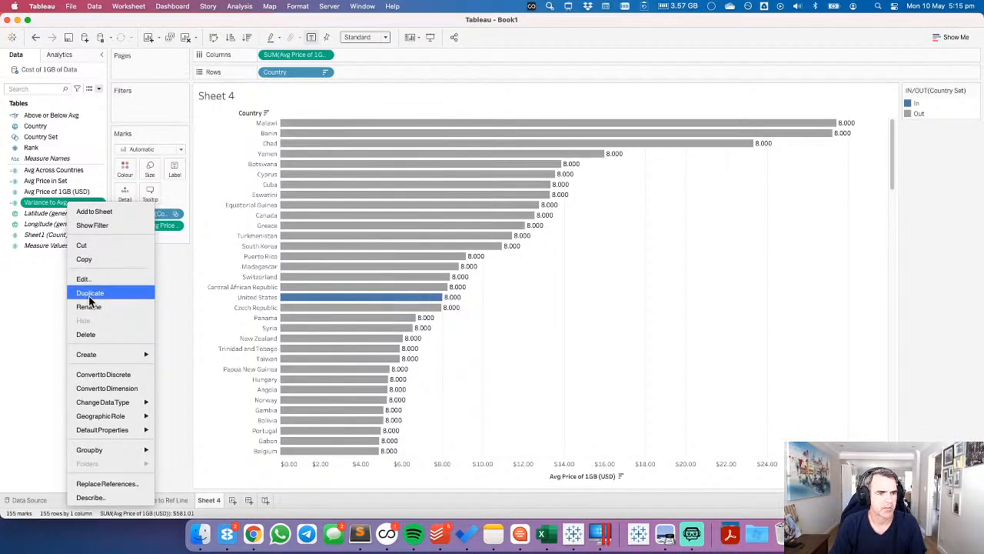
{"action": "left_click", "coordinate": [96, 293]}
{"action": "right_click", "coordinate": [65, 214]}
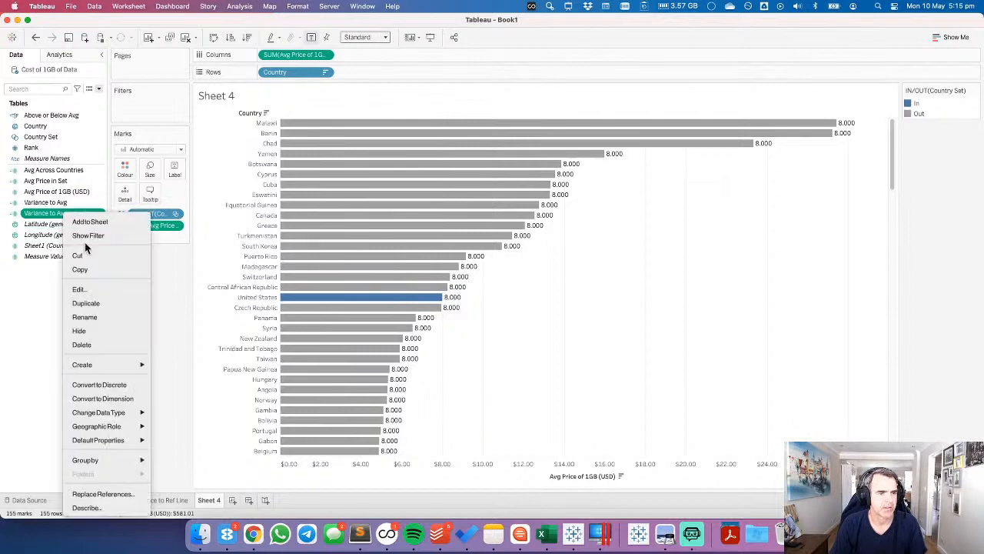
{"action": "left_click", "coordinate": [96, 290]}
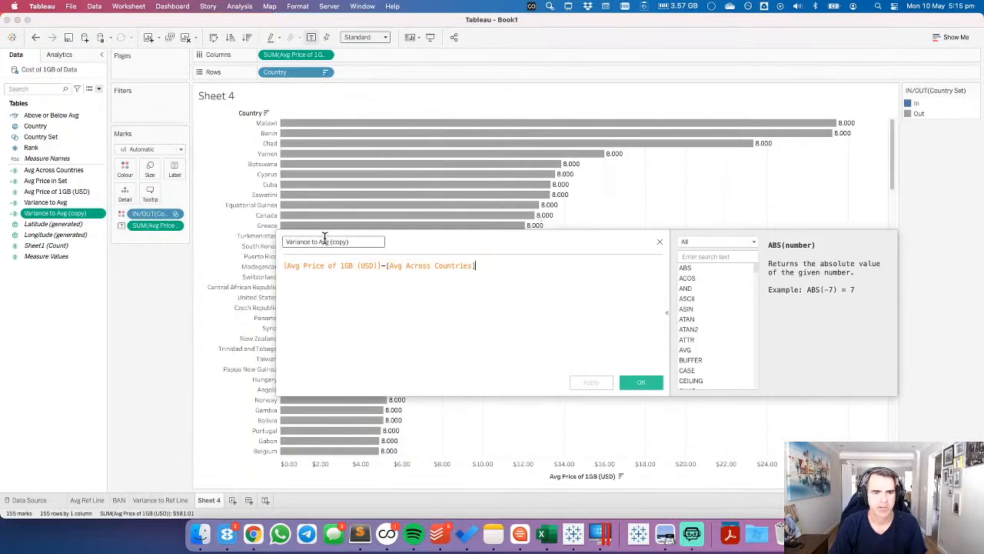
{"action": "left_click_drag", "start_coordinate": [318, 242], "coordinate": [380, 241]}
{"action": "type", "text": "S"}
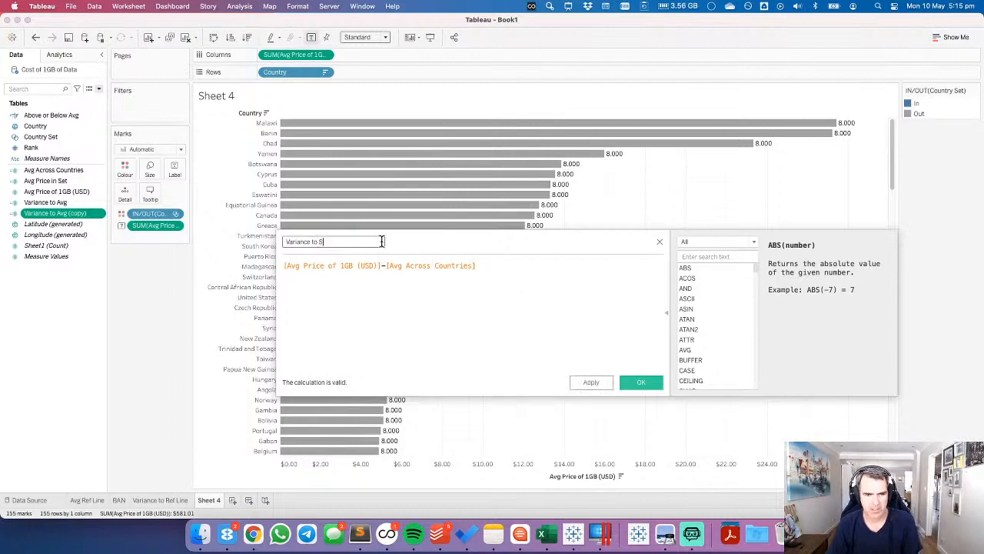
{"action": "type", "text": "elected Country"}
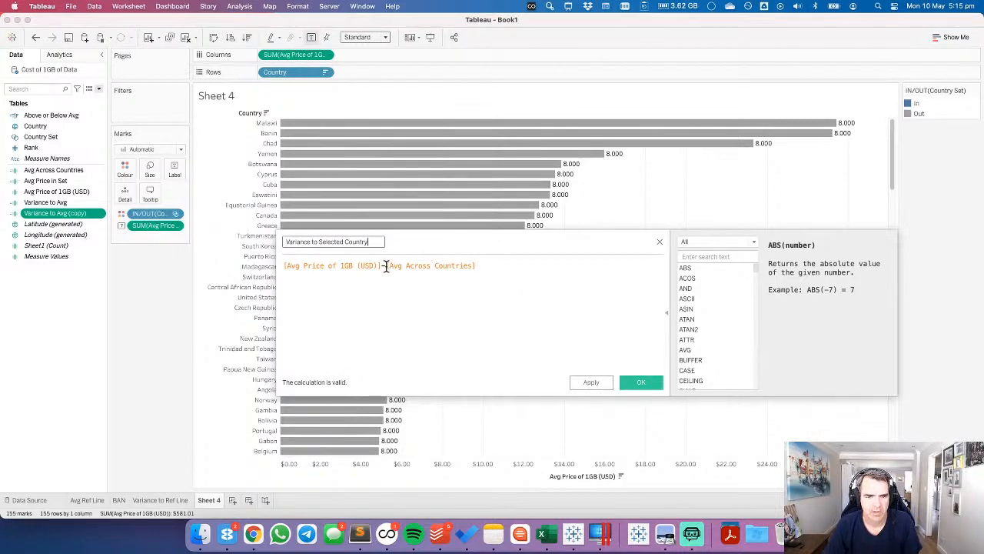
Replace Avg Across Countries with Avg Price in Set in the Variance to Selected Country formula and save it.
{"action": "left_click_drag", "start_coordinate": [387, 266], "coordinate": [526, 263]}
{"action": "key", "text": "BackSpace"}
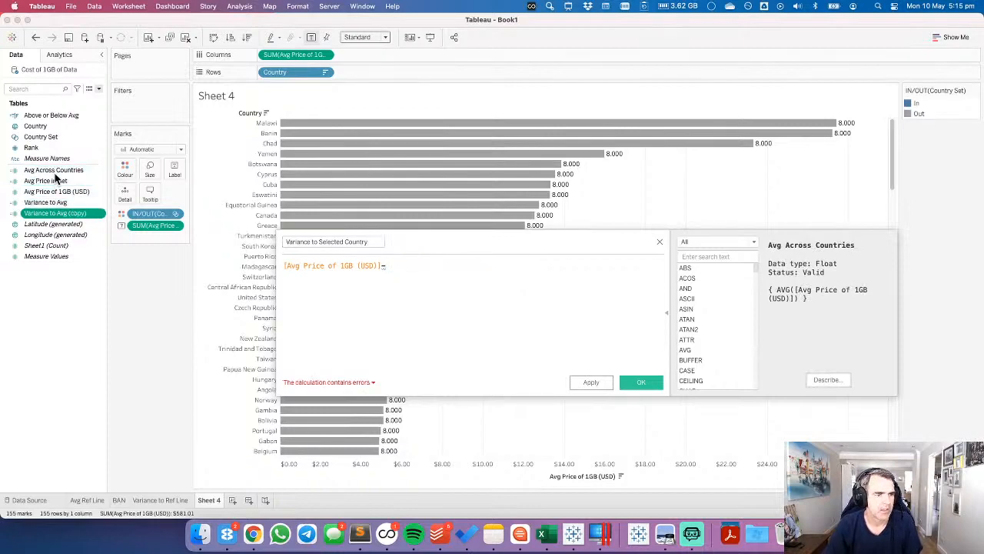
{"action": "left_click_drag", "start_coordinate": [56, 181], "coordinate": [460, 272]}
{"action": "left_click", "coordinate": [627, 380]}
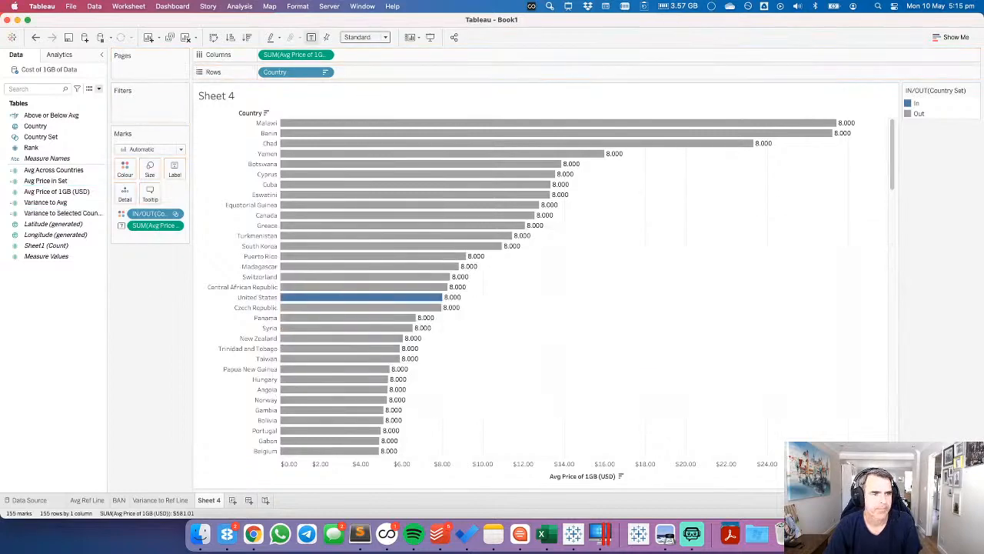
Replace the bar chart's column measure with Variance to Selected Country and remove the Avg Price in Set labels.
{"action": "left_click_drag", "start_coordinate": [69, 213], "coordinate": [299, 56]}
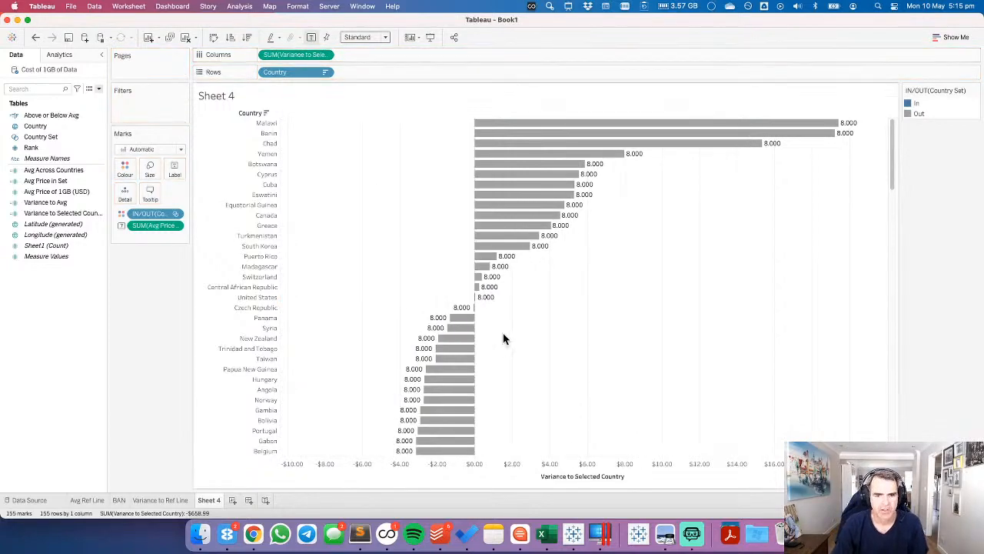
{"action": "left_click_drag", "start_coordinate": [145, 228], "coordinate": [144, 297]}
{"action": "mouse_move", "coordinate": [468, 300]}
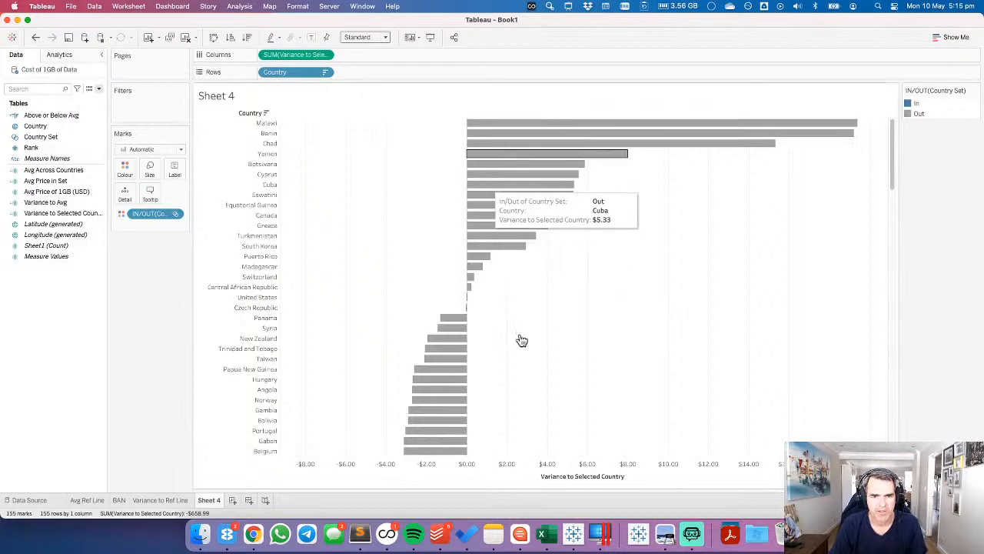
Colour the bars by Variance to Selected Country instead of by the country set.
{"action": "left_click", "coordinate": [73, 171]}
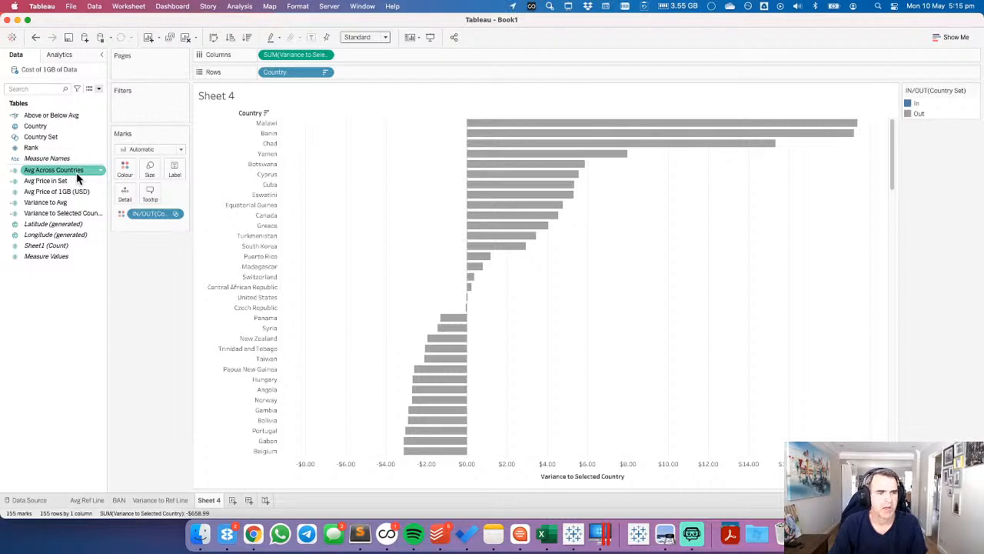
{"action": "left_click_drag", "start_coordinate": [65, 215], "coordinate": [123, 172]}
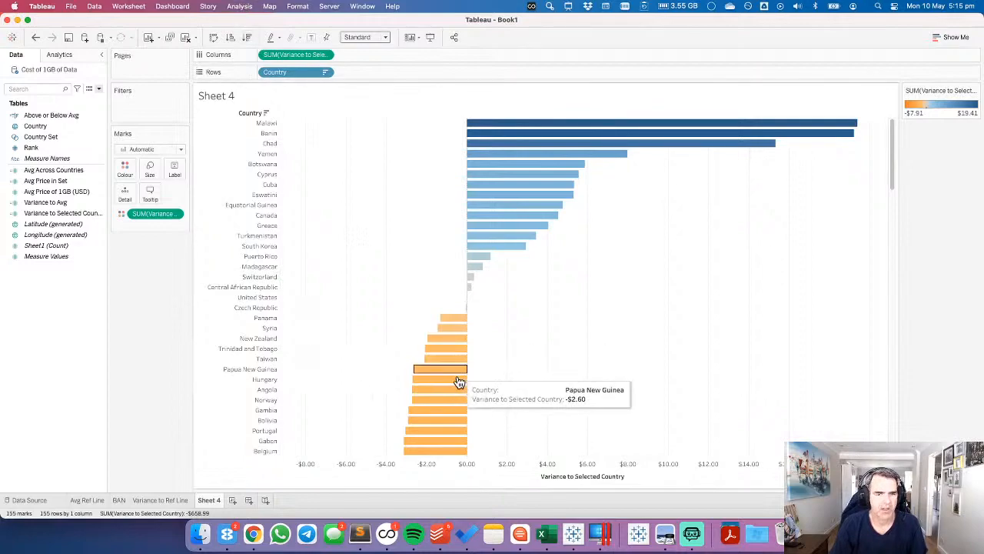
Add a Change Set Values action to Sheet 4 and name it Update Country Set.
{"action": "left_click", "coordinate": [128, 7]}
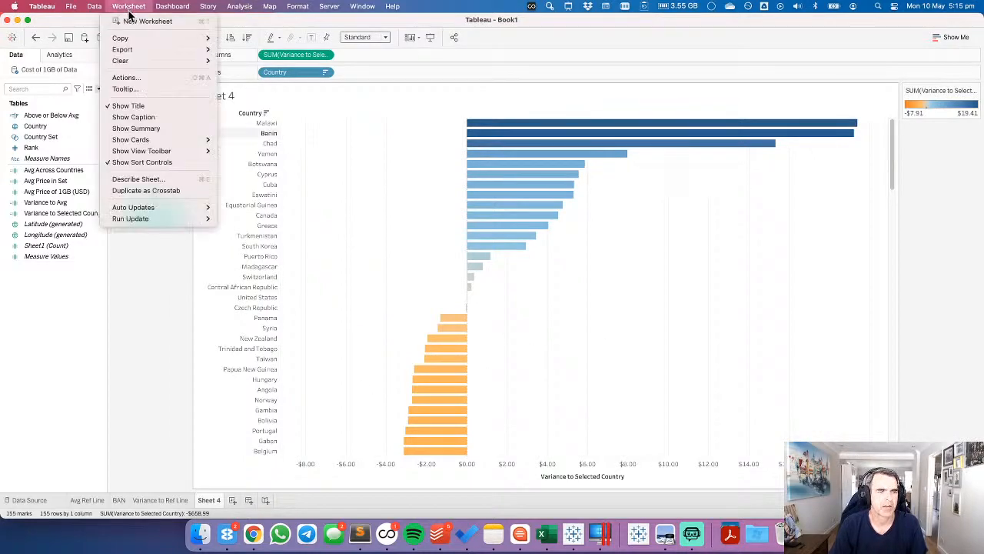
{"action": "left_click", "coordinate": [171, 77]}
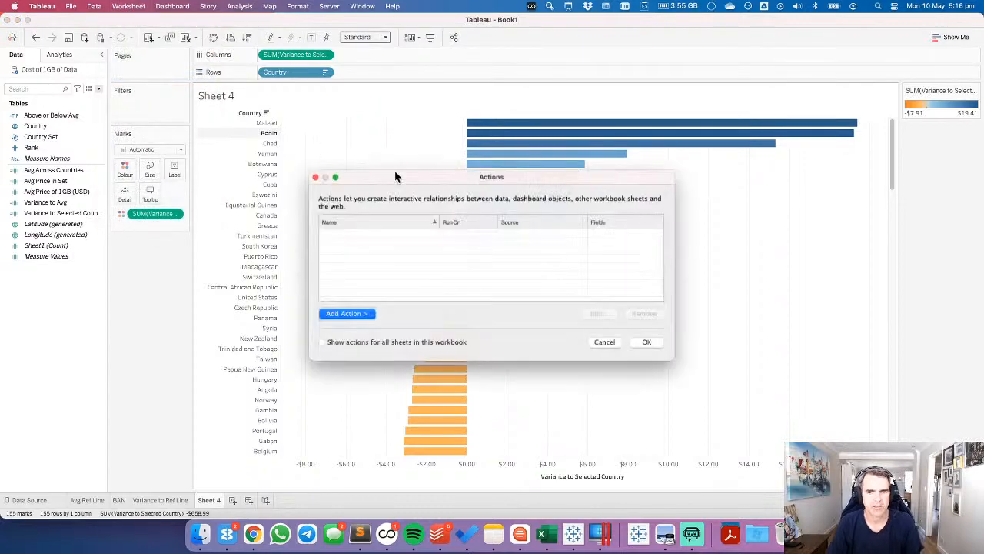
{"action": "left_click", "coordinate": [367, 319]}
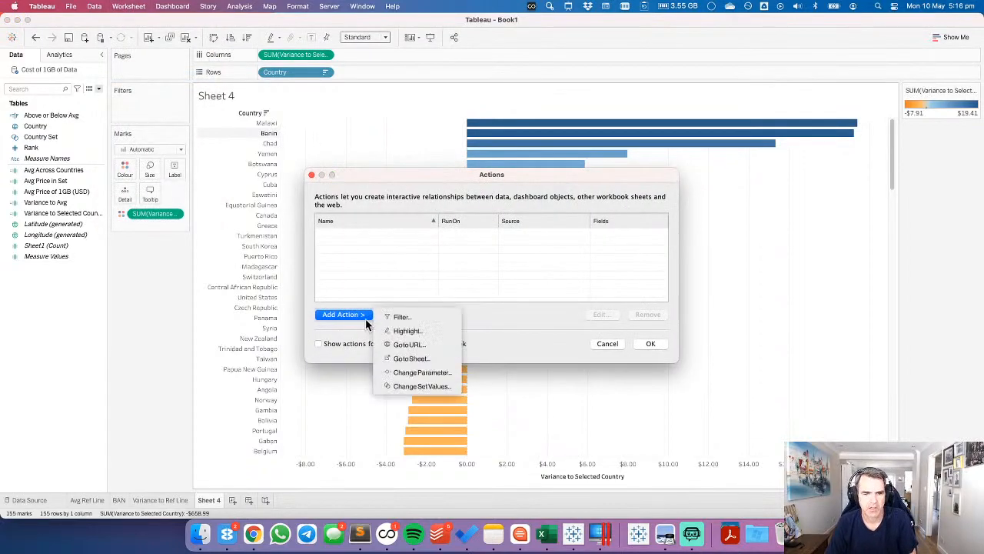
{"action": "left_click", "coordinate": [434, 386]}
{"action": "type", "text": "Update Country Set"}
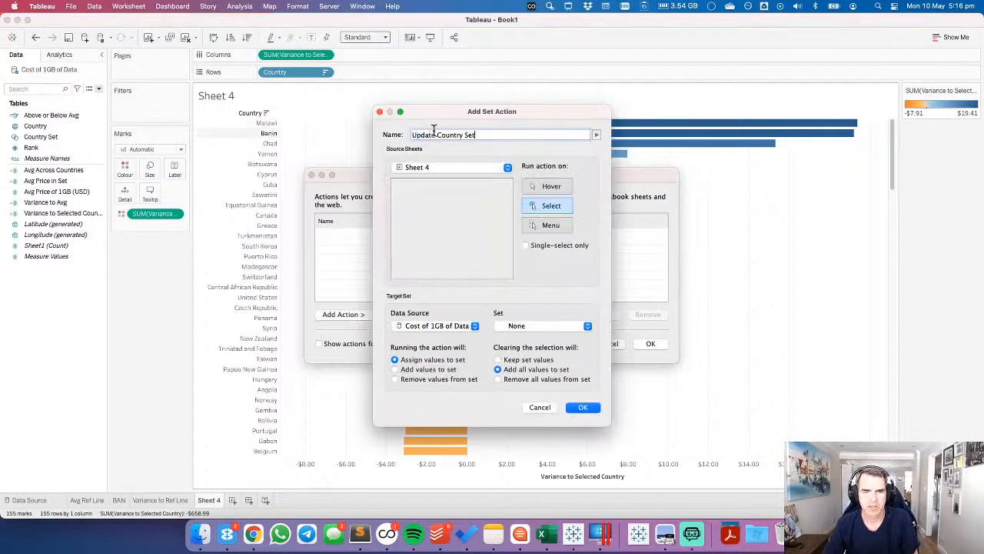
Target Country Set with the new action, have clearing the selection remove all values from the set, and save the action.
{"action": "left_click", "coordinate": [531, 326]}
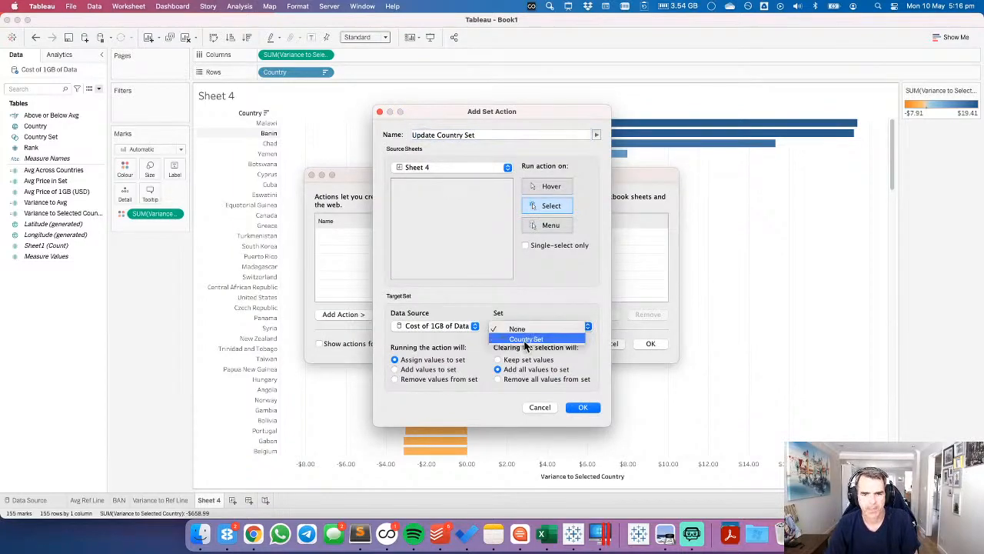
{"action": "left_click", "coordinate": [526, 340]}
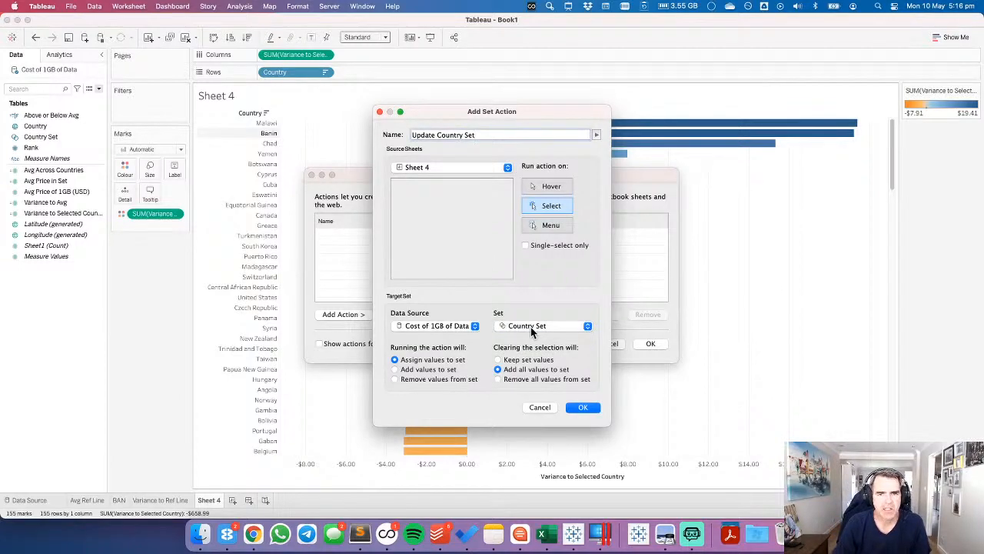
{"action": "left_click", "coordinate": [529, 380]}
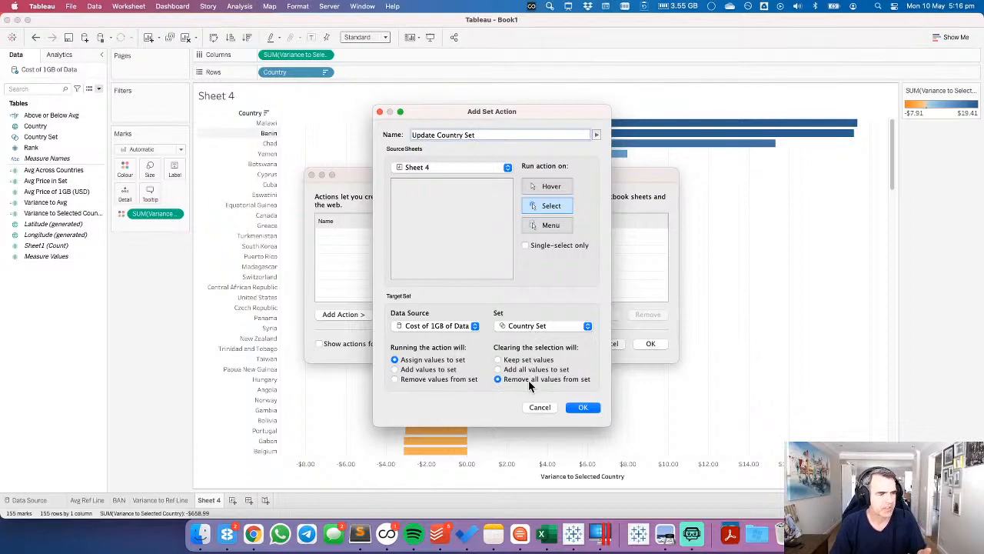
{"action": "left_click", "coordinate": [586, 406]}
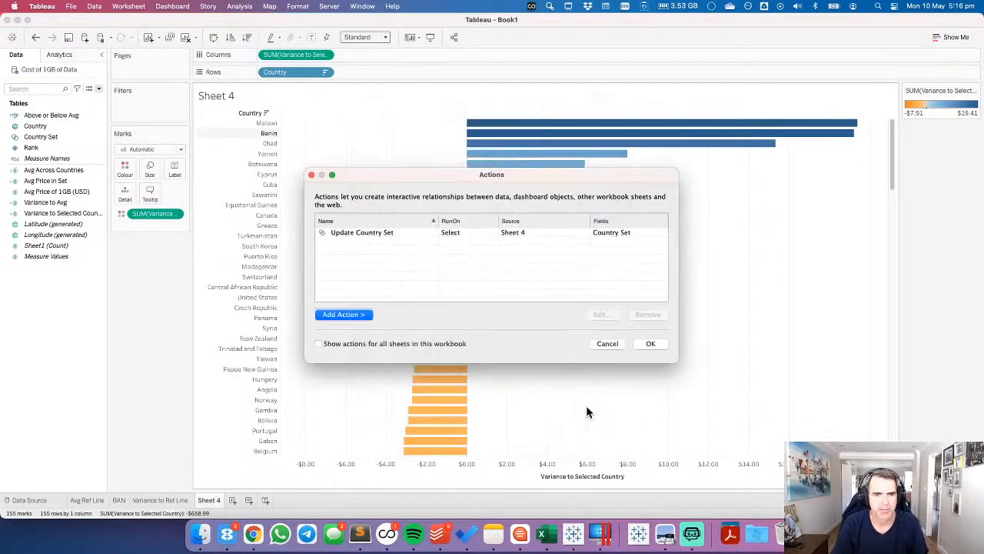
{"action": "left_click", "coordinate": [653, 343]}
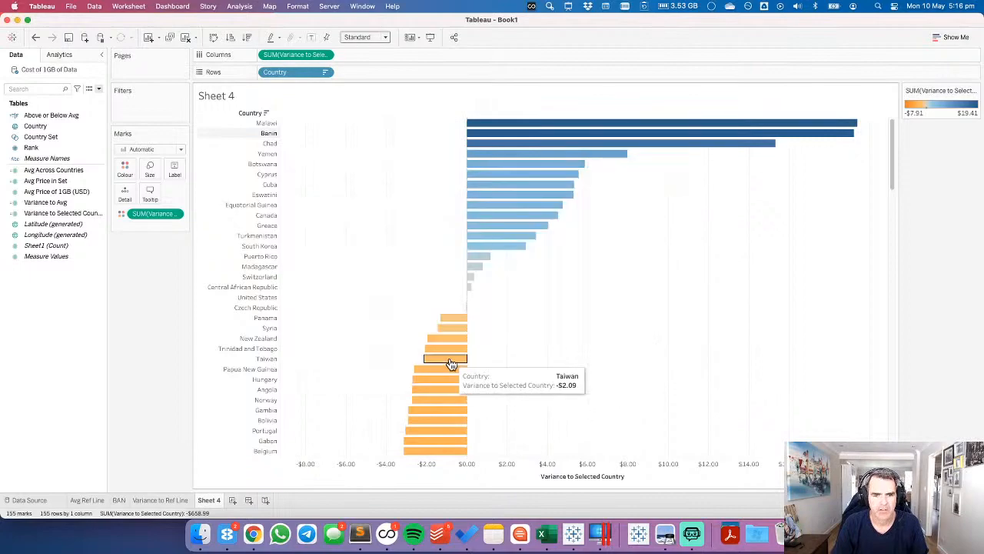
Test the set action by selecting the Taiwan and Syria bars, clearing the selection after each.
{"action": "left_click", "coordinate": [451, 364]}
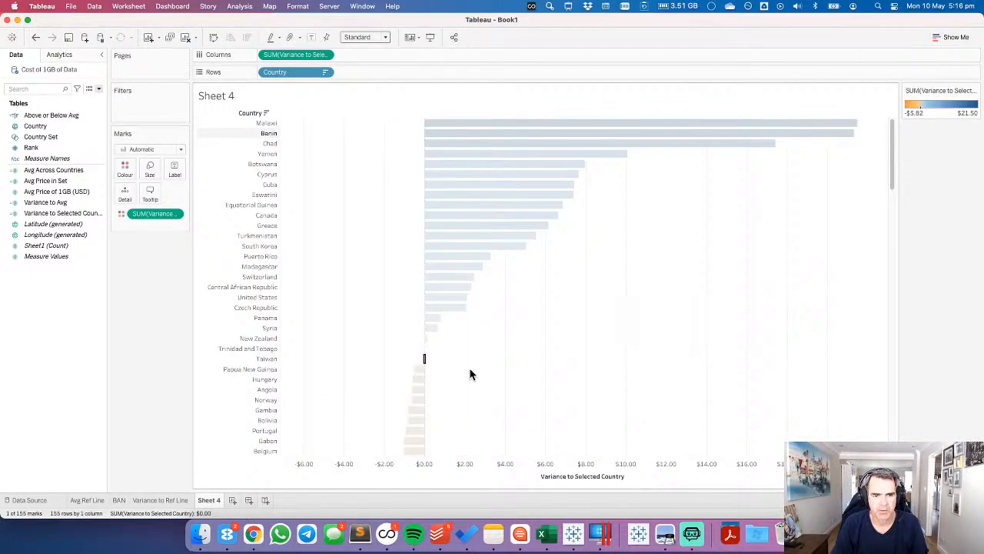
{"action": "left_click", "coordinate": [467, 367]}
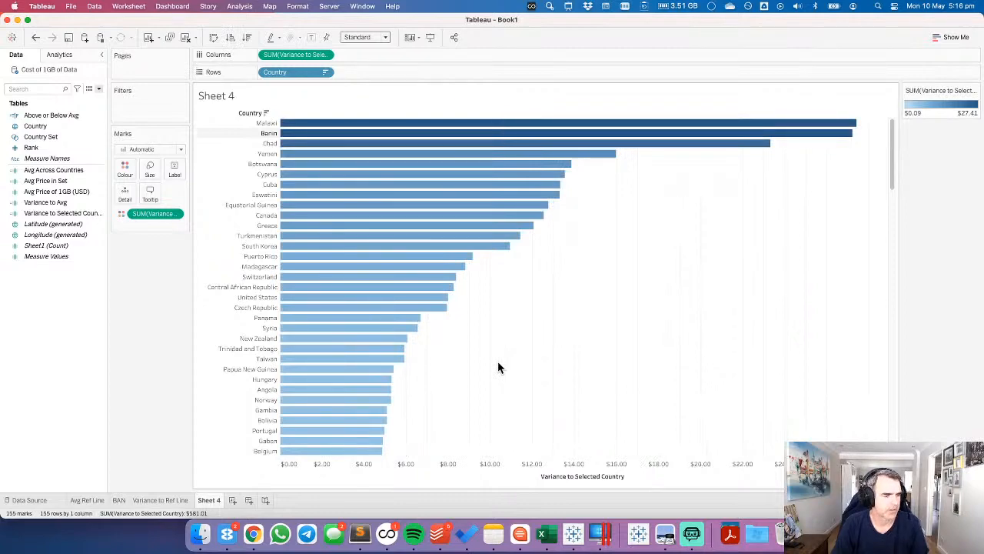
{"action": "left_click", "coordinate": [403, 329]}
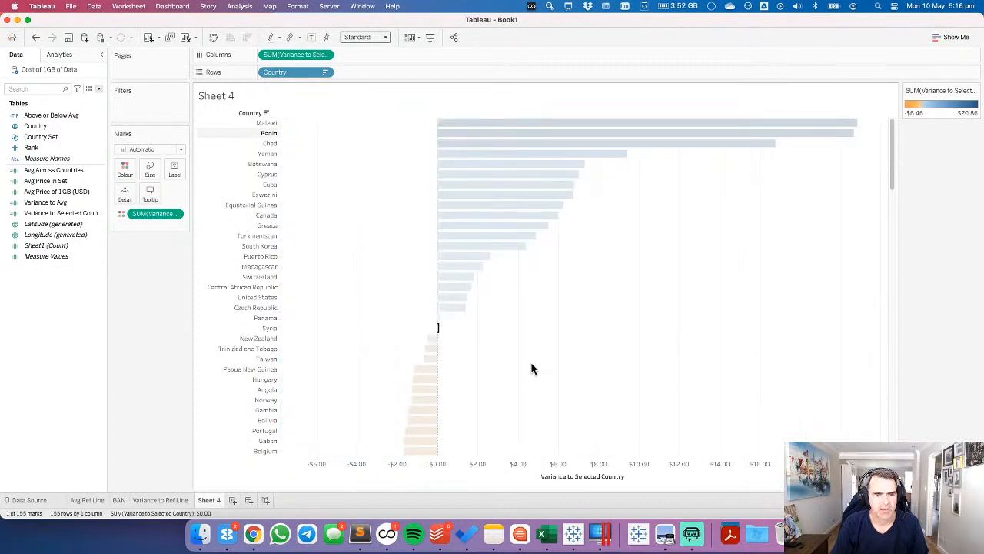
{"action": "left_click", "coordinate": [531, 362]}
Start a new calculated field named Dummy.
{"action": "right_click", "coordinate": [43, 310]}
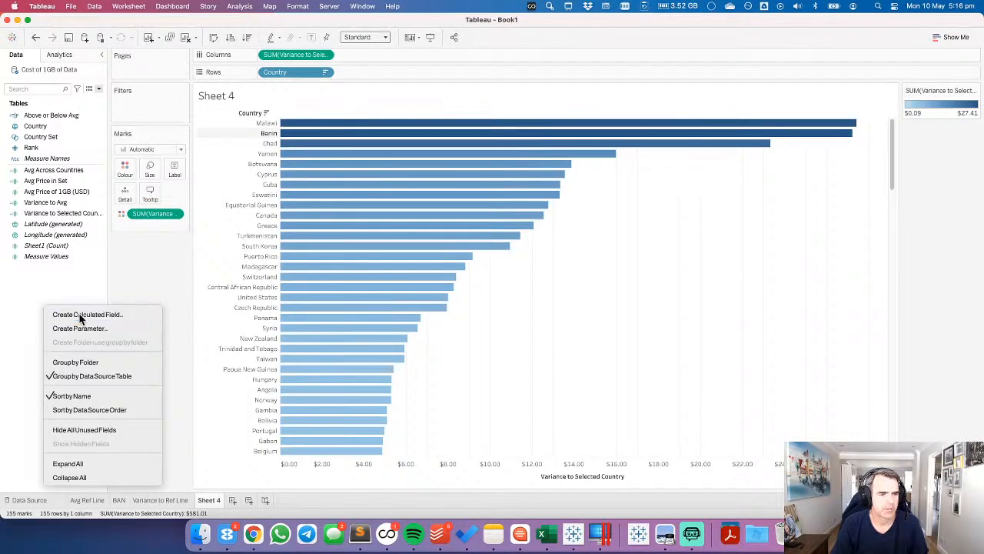
{"action": "left_click", "coordinate": [80, 317]}
{"action": "type", "text": "Dummy"}
{"action": "key", "text": "Tab"}
{"action": "type", "text": "\"Dehigh"}
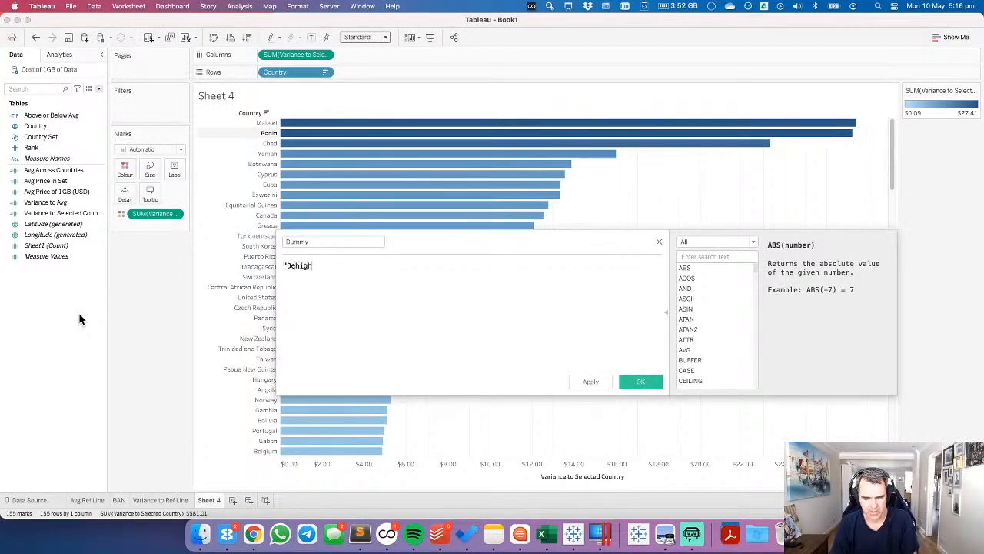
{"action": "type", "text": "light\""}
{"action": "type", "text": "\""}
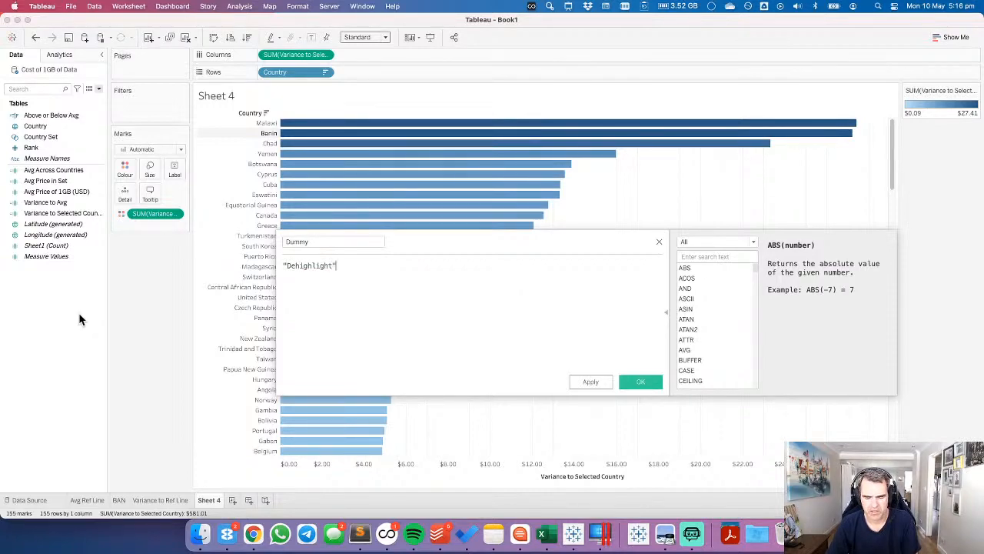
{"action": "key", "text": "Right"}
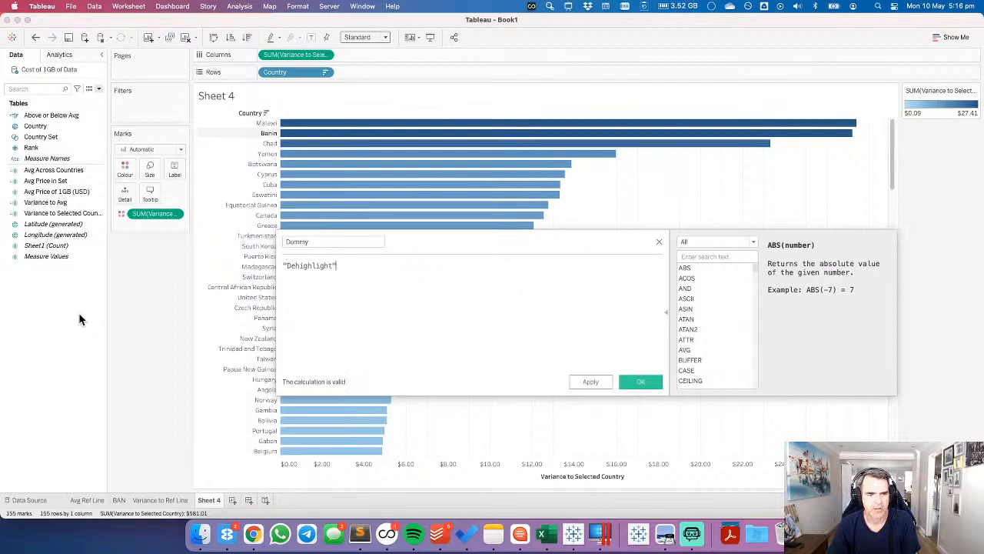
{"action": "key", "text": "BackSpace"}
{"action": "key", "text": "BackSpace"}
{"action": "key", "text": "BackSpace"}
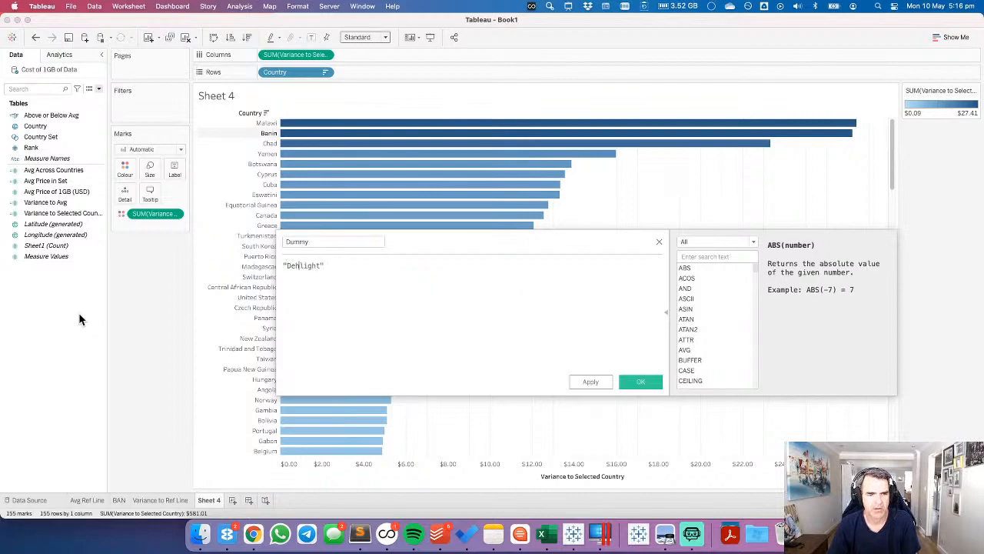
{"action": "type", "text": "i"}
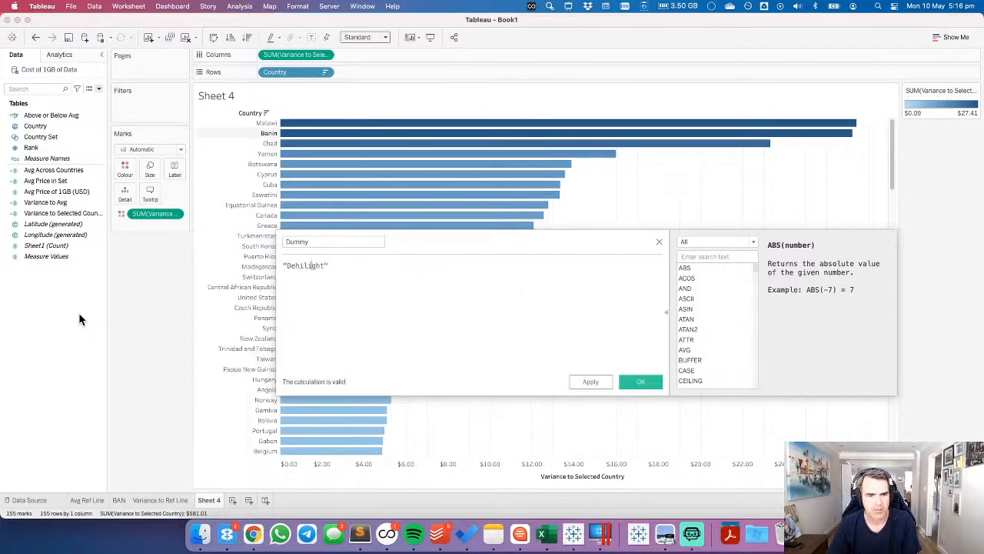
Make the calculation the text string "Dummy", save it, and add the Dummy field to the chart's Detail marks.
{"action": "key", "text": "alt+Left"}
{"action": "key", "text": "alt+shift+Right"}
{"action": "type", "text": "Dummy"}
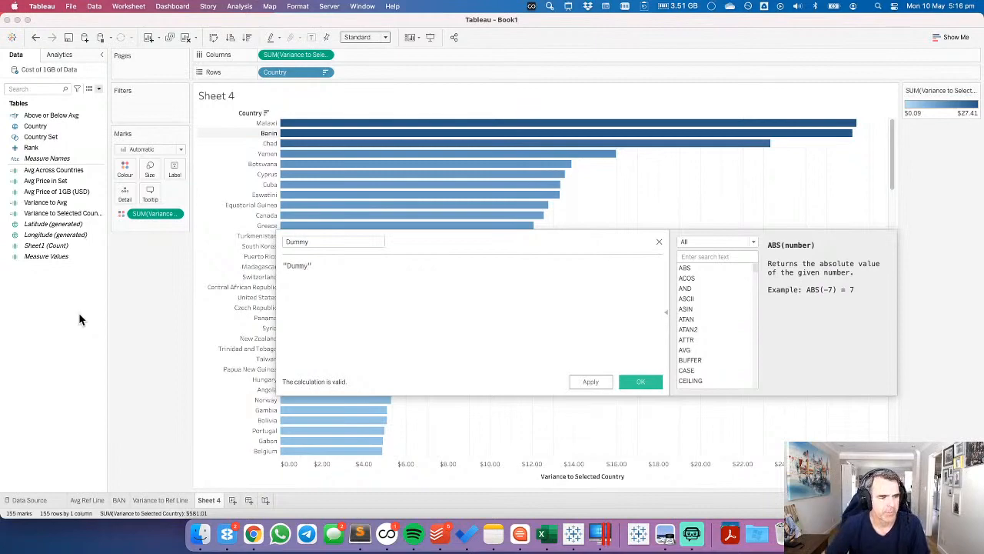
{"action": "left_click", "coordinate": [635, 384]}
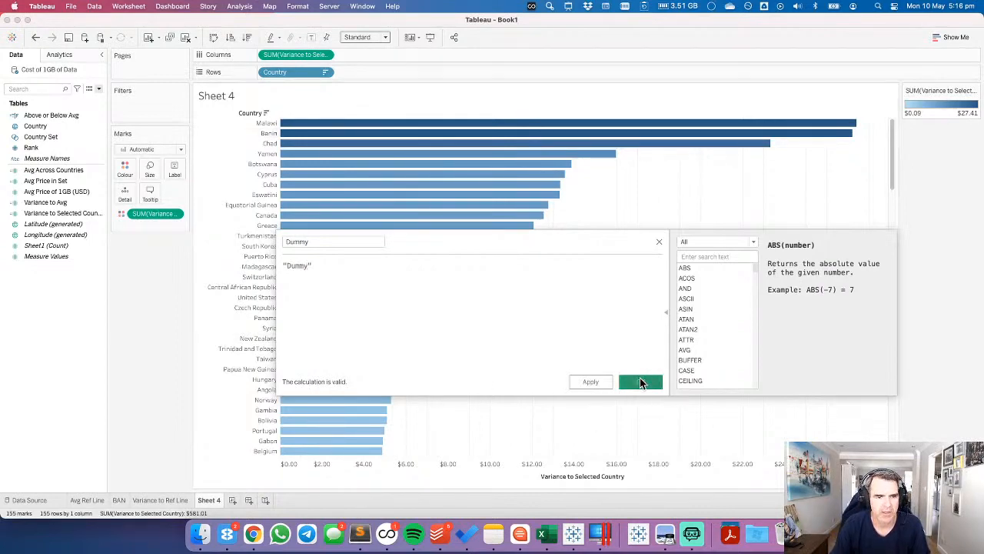
{"action": "left_click_drag", "start_coordinate": [50, 152], "coordinate": [125, 193]}
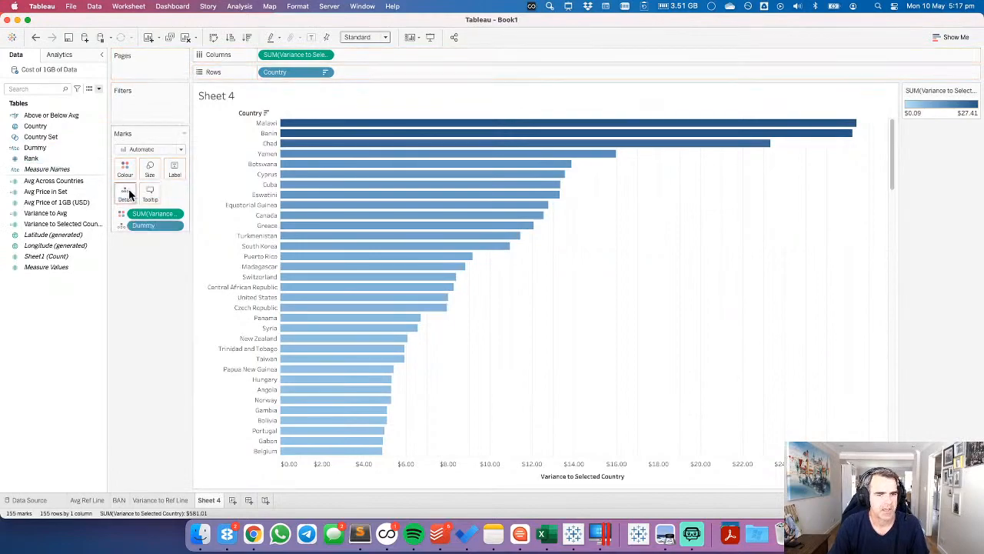
Add a highlight action named Highlight Dummy on Sheet 4 that highlights only the selected field Dummy.
{"action": "left_click", "coordinate": [136, 6]}
{"action": "left_click", "coordinate": [144, 77]}
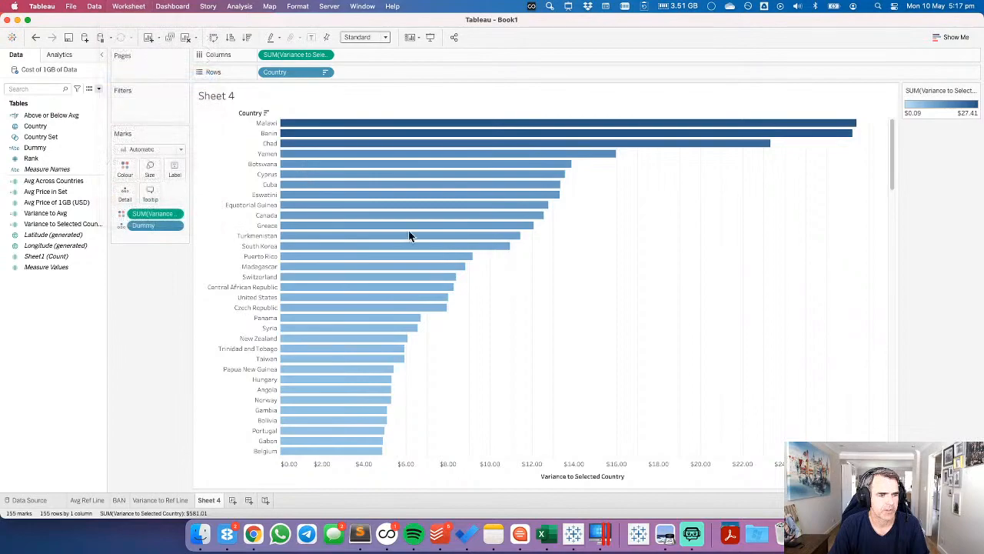
{"action": "left_click", "coordinate": [365, 315]}
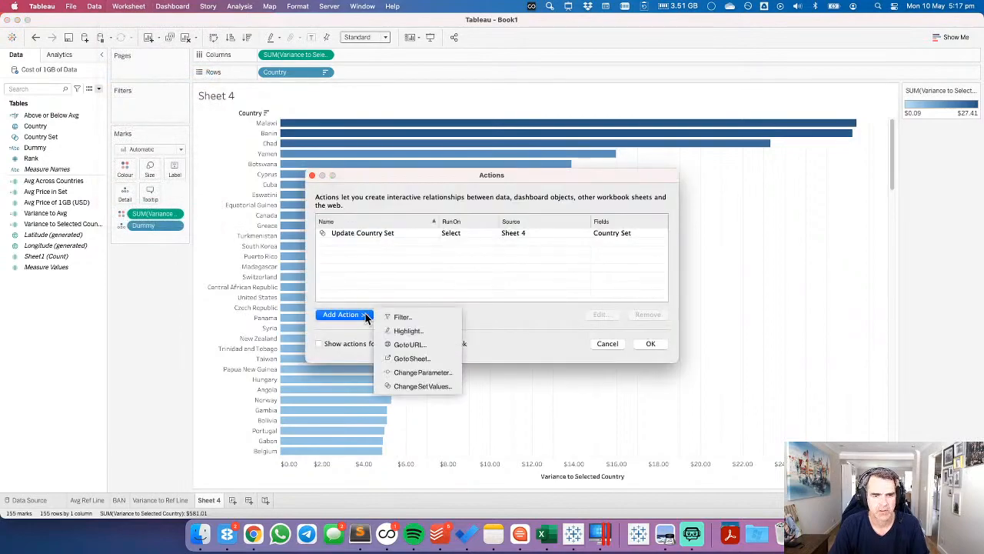
{"action": "left_click", "coordinate": [408, 331]}
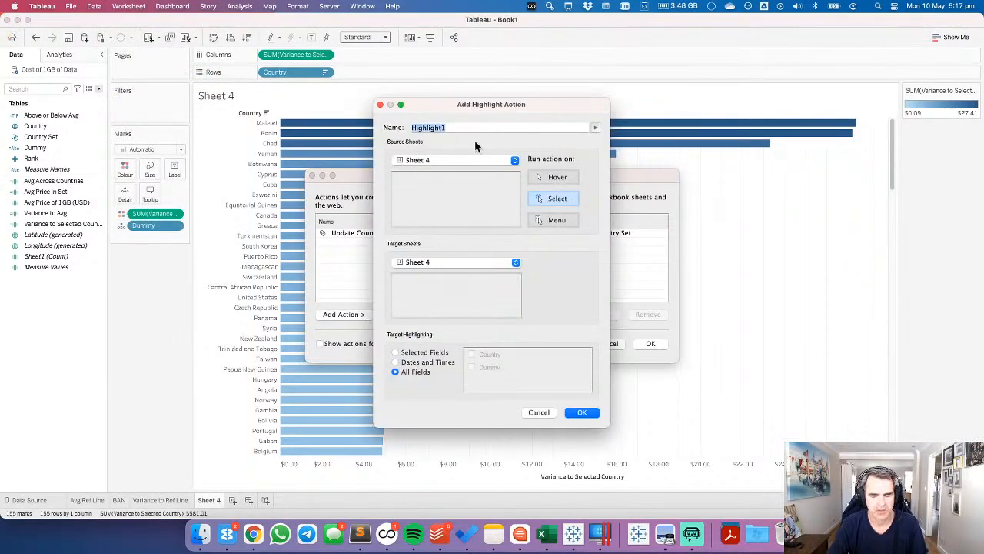
{"action": "type", "text": "Highlight Dummy"}
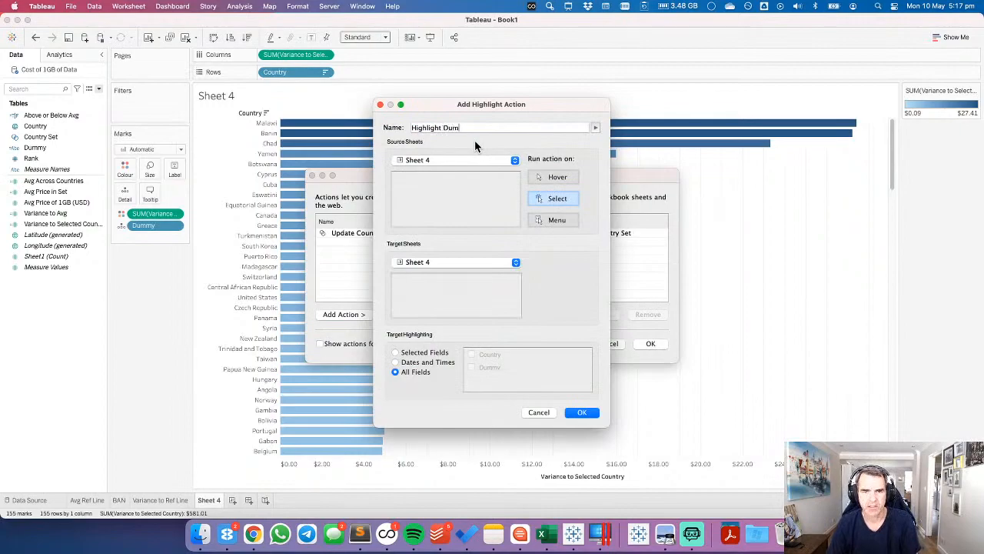
{"action": "left_click", "coordinate": [421, 352]}
{"action": "left_click", "coordinate": [472, 368]}
{"action": "left_click", "coordinate": [584, 415]}
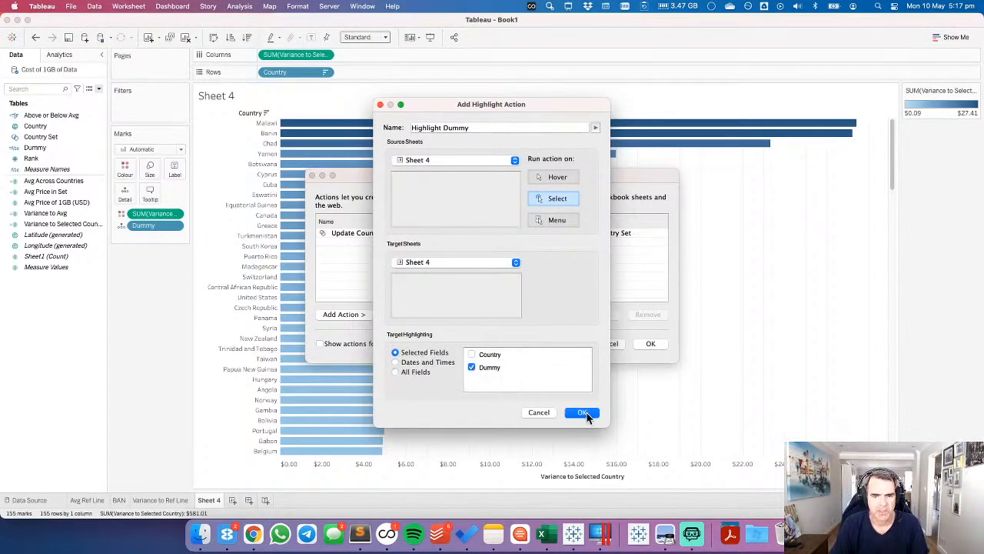
{"action": "left_click", "coordinate": [650, 343]}
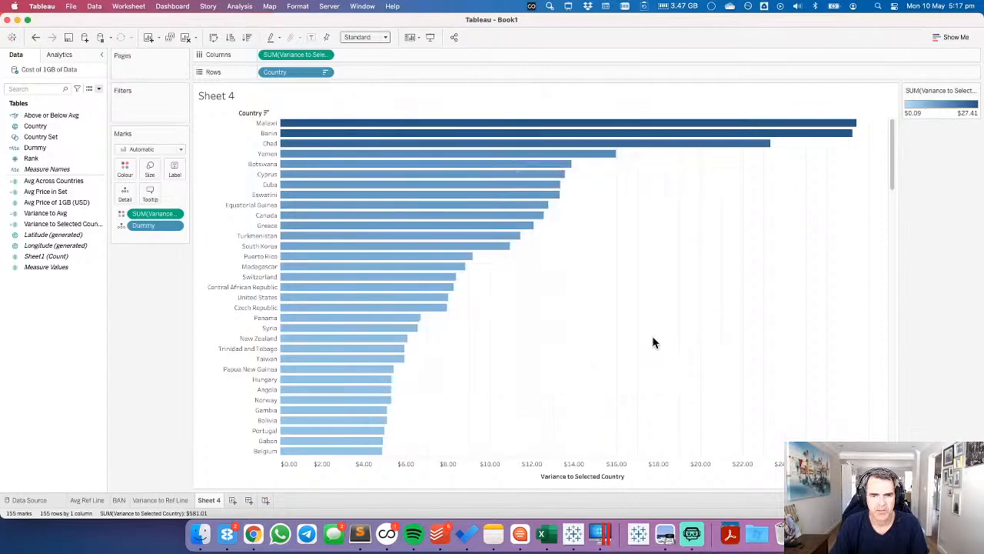
Test the highlight action by selecting the United States and Taiwan bars, and clear the selection.
{"action": "left_click", "coordinate": [411, 298]}
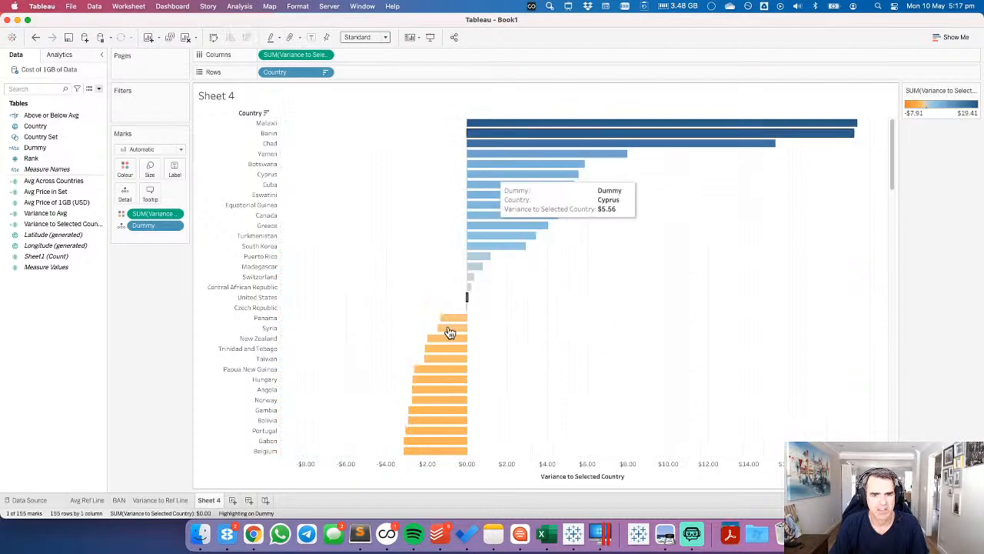
{"action": "left_click", "coordinate": [456, 366]}
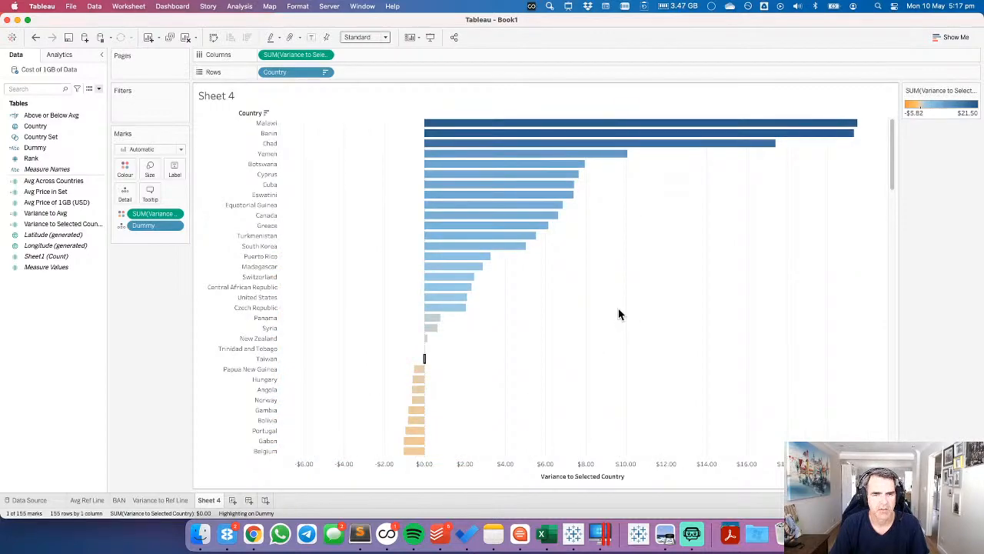
{"action": "left_click", "coordinate": [619, 310]}
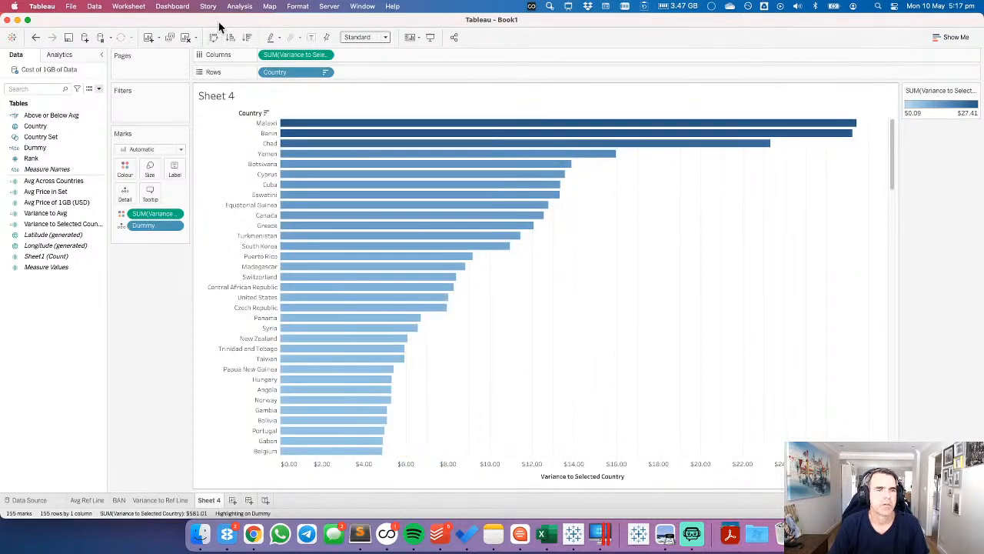
Turn on animations as the workbook default with a duration of 0.50 seconds (Medium).
{"action": "left_click", "coordinate": [278, 7]}
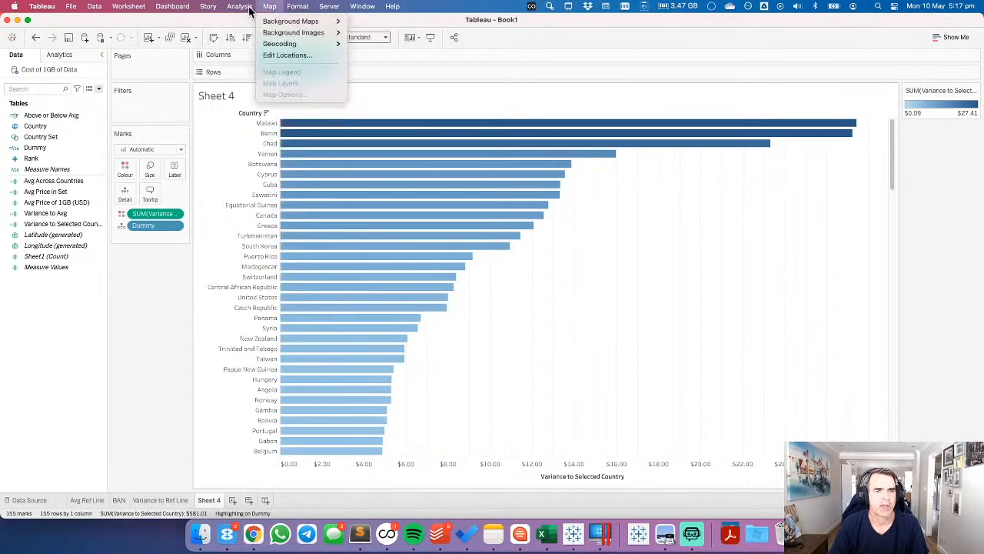
{"action": "mouse_move", "coordinate": [246, 8]}
{"action": "mouse_move", "coordinate": [304, 11]}
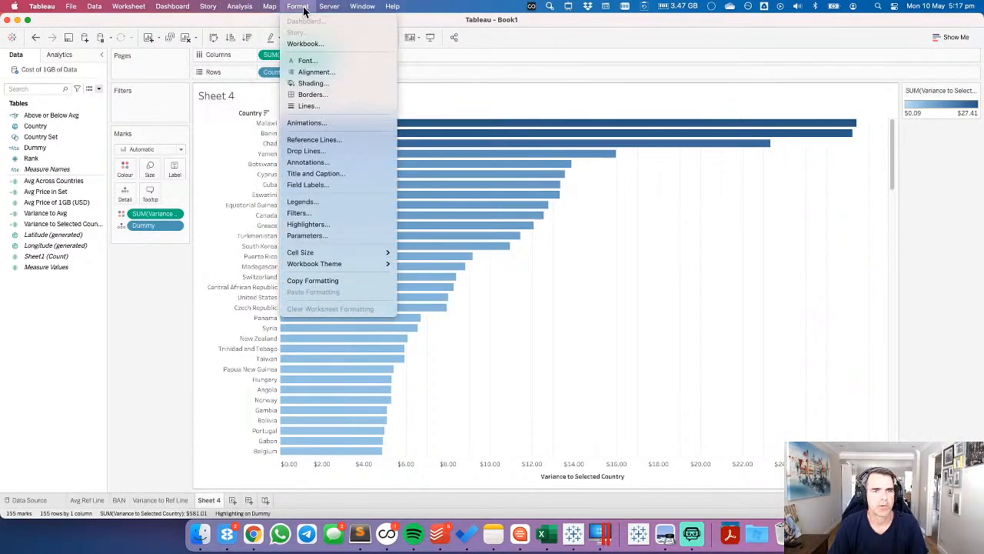
{"action": "left_click", "coordinate": [302, 123]}
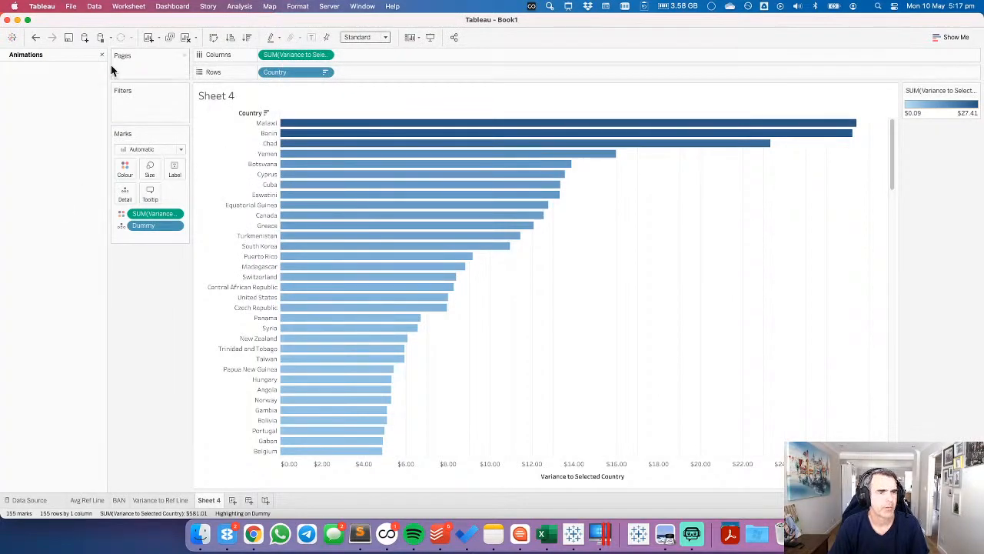
{"action": "left_click", "coordinate": [28, 94]}
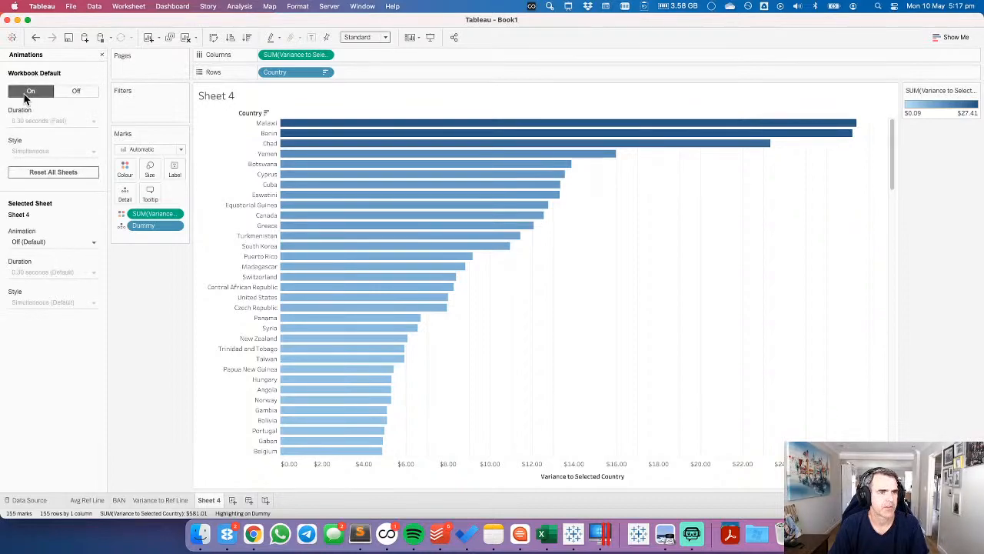
{"action": "left_click", "coordinate": [56, 125]}
{"action": "left_click", "coordinate": [55, 139]}
Test the chart animation by selecting the Bolivia and Canada bars, clear the selection, and close the animation settings.
{"action": "left_click", "coordinate": [431, 298]}
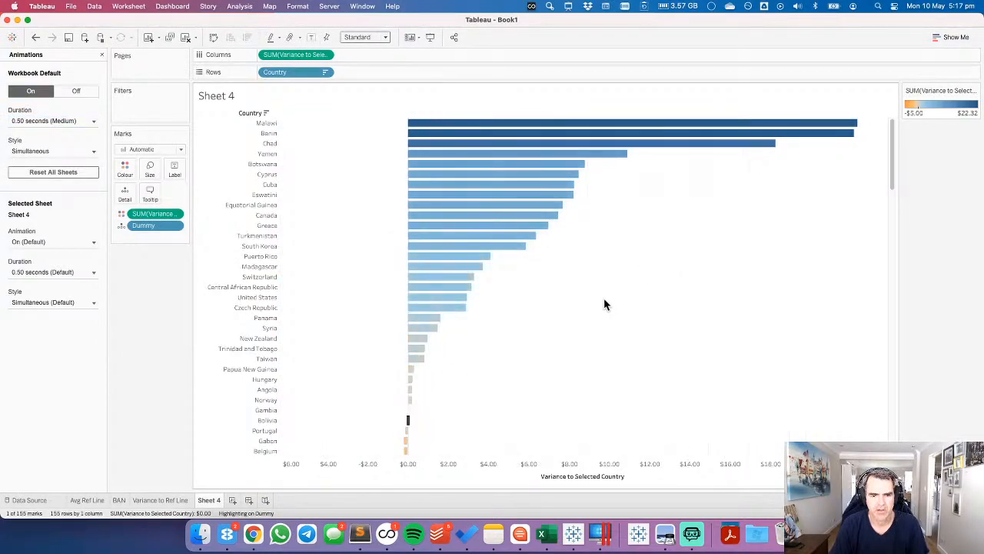
{"action": "left_click", "coordinate": [478, 216]}
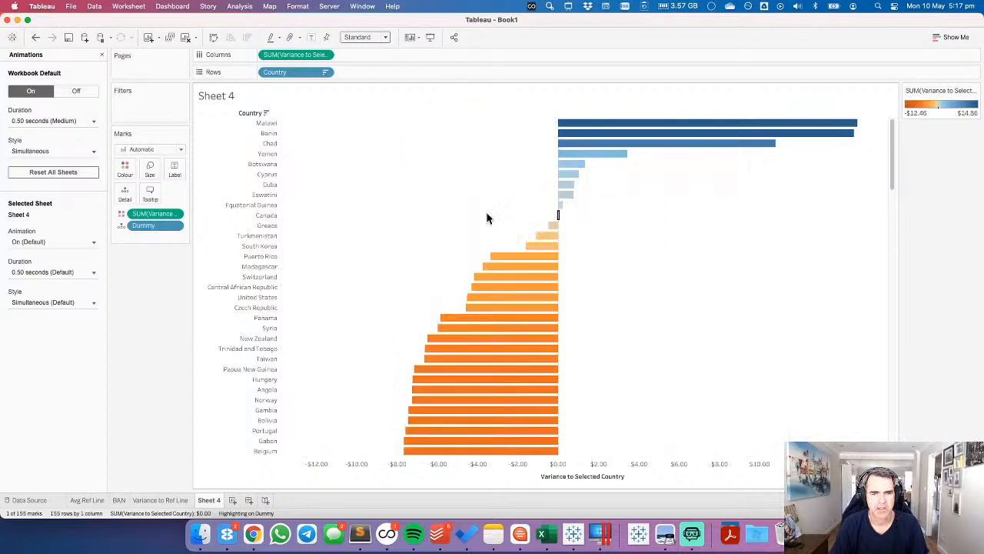
{"action": "left_click", "coordinate": [577, 226]}
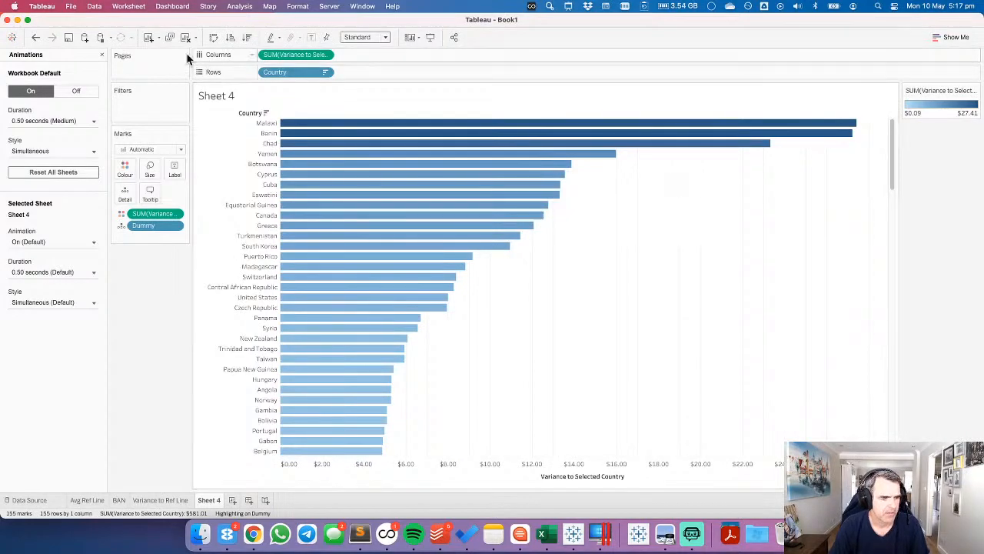
{"action": "left_click", "coordinate": [102, 55]}
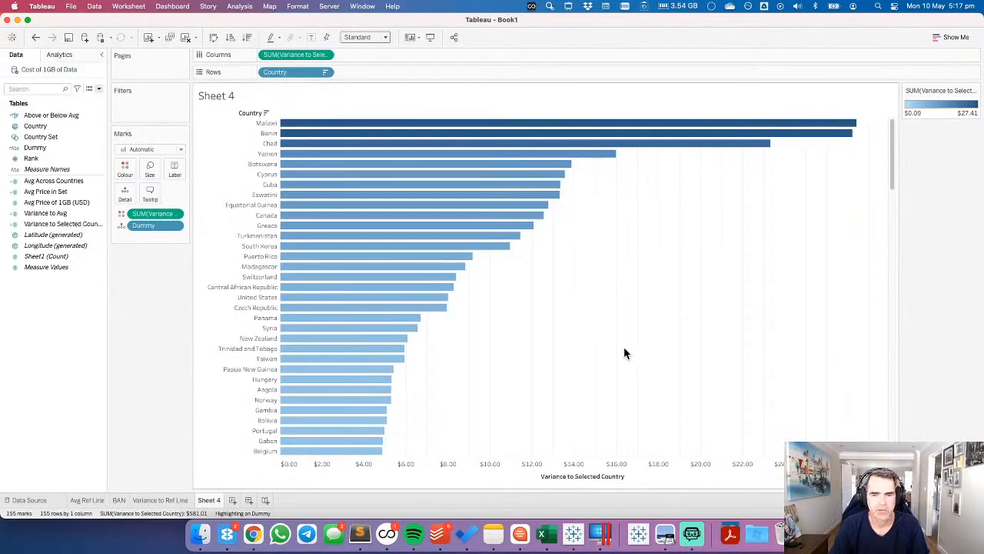
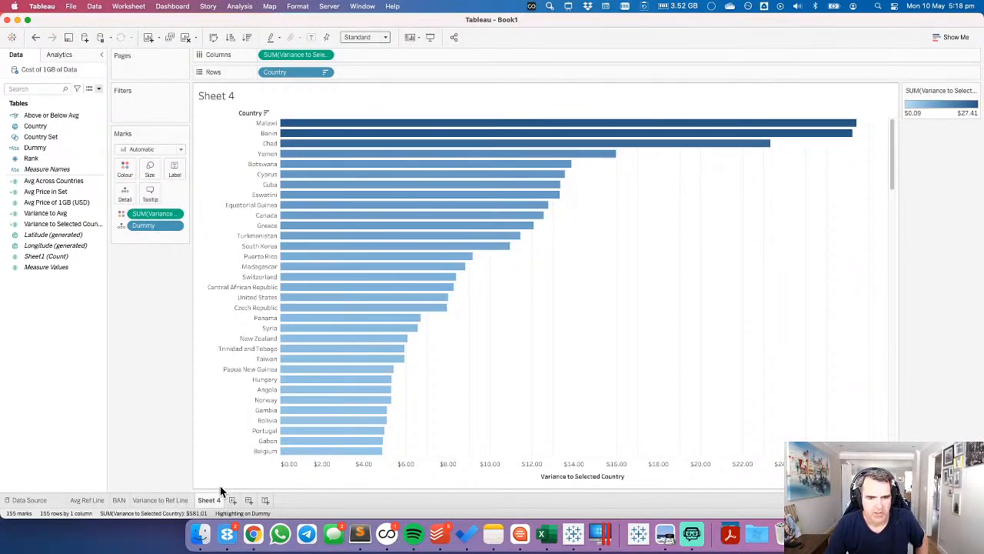
Select the Madagascar bar and fit the Sheet 4 chart to Entire View.
{"action": "left_click", "coordinate": [459, 266]}
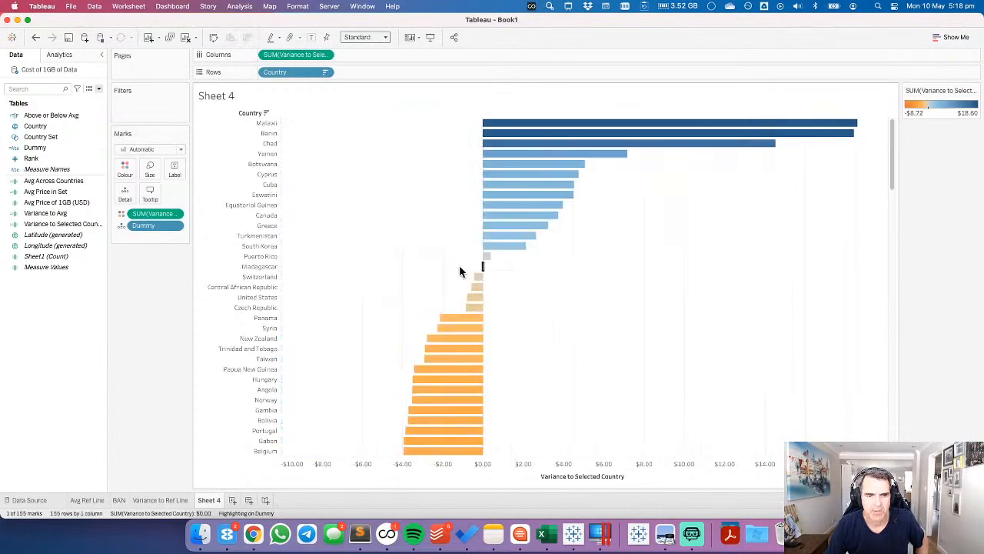
{"action": "left_click", "coordinate": [364, 37]}
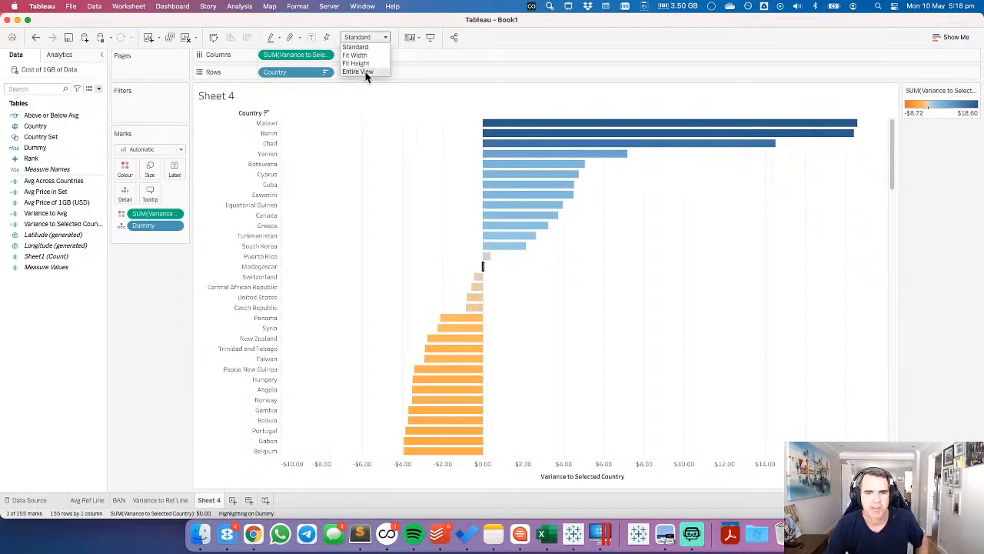
{"action": "left_click", "coordinate": [365, 72]}
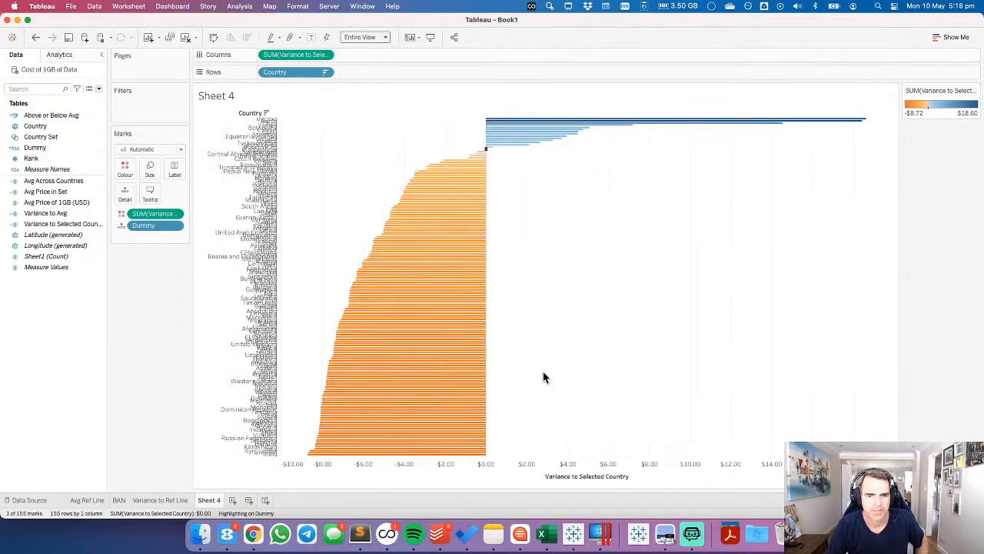
Test the animated variance in the full view by selecting other country bars, and clear the selection.
{"action": "left_click", "coordinate": [453, 290]}
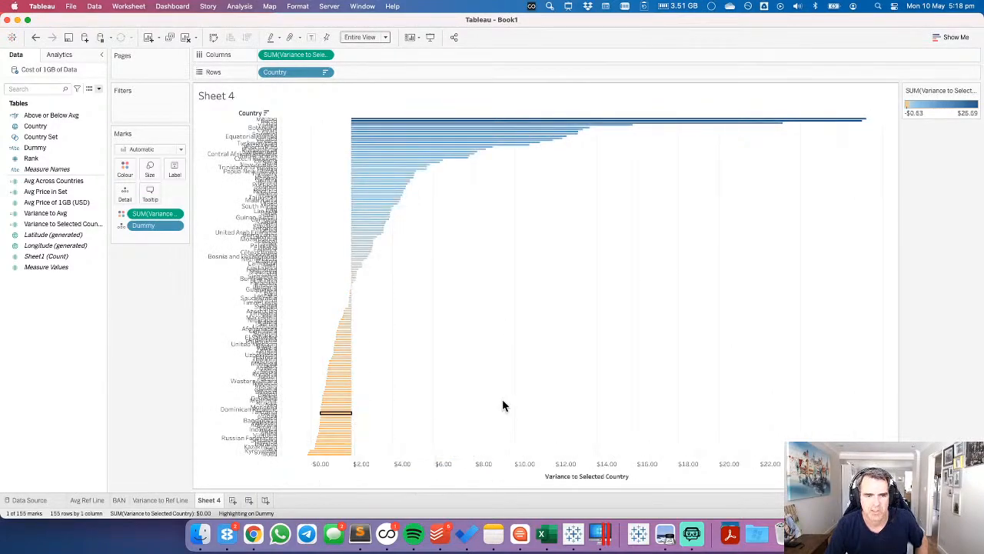
{"action": "left_click", "coordinate": [429, 160]}
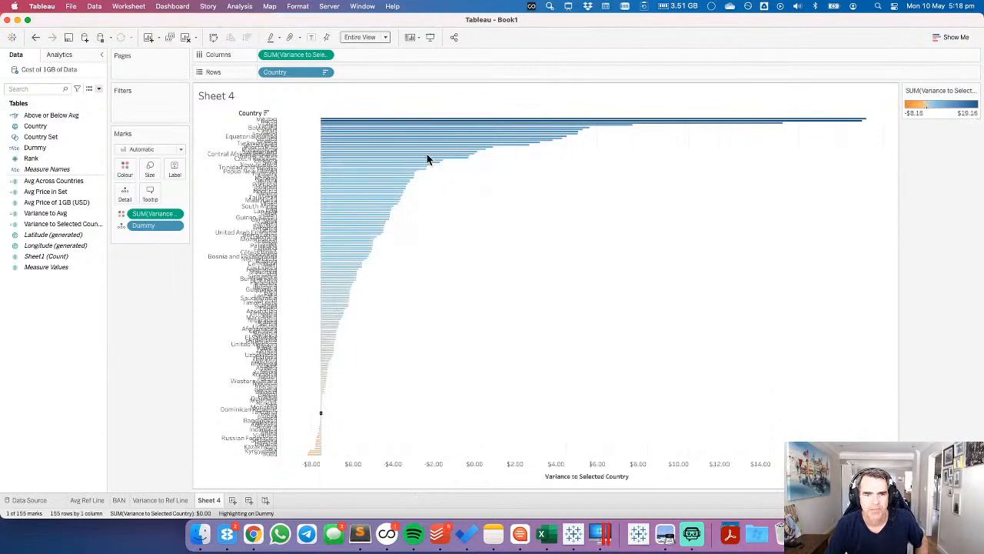
{"action": "left_click", "coordinate": [583, 223]}
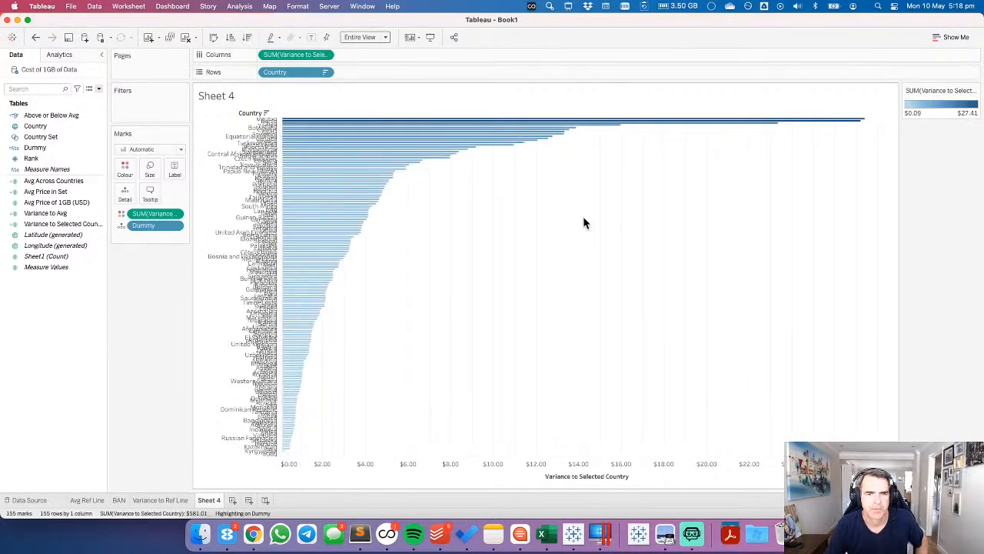
Rename Sheet 4 as "Variance to Set" and hide its field labels for rows.
{"action": "double_click", "coordinate": [208, 501]}
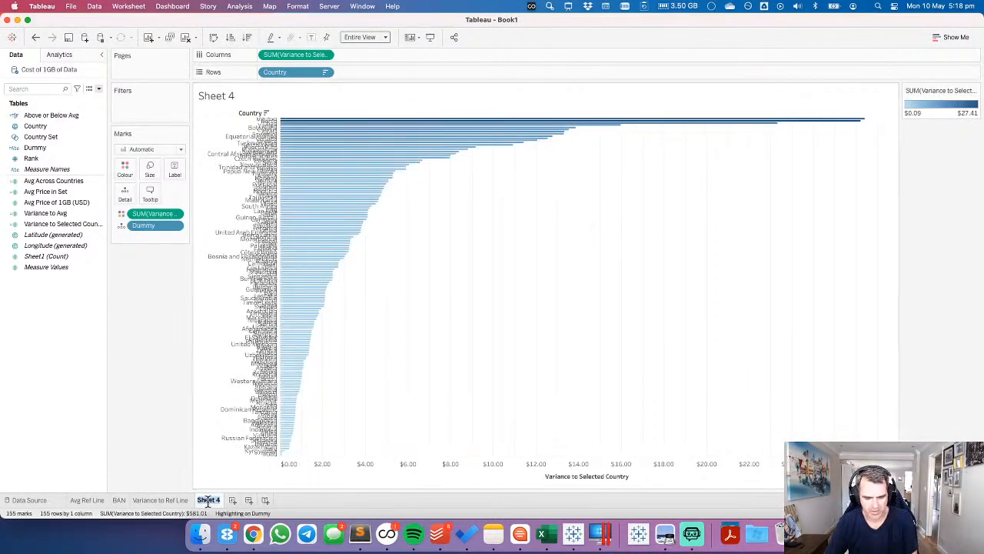
{"action": "type", "text": "Viari"}
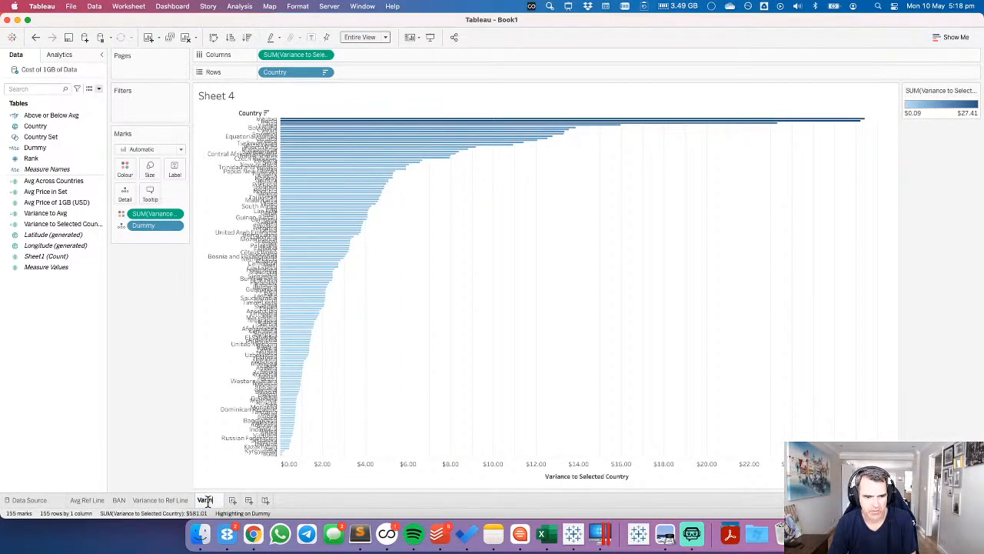
{"action": "type", "text": "ance to Set"}
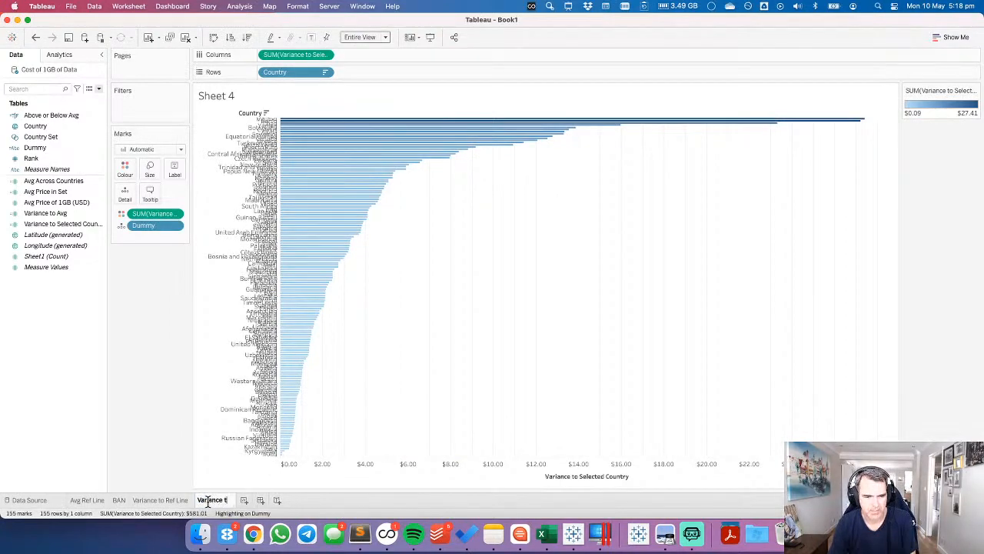
{"action": "key", "text": "Return"}
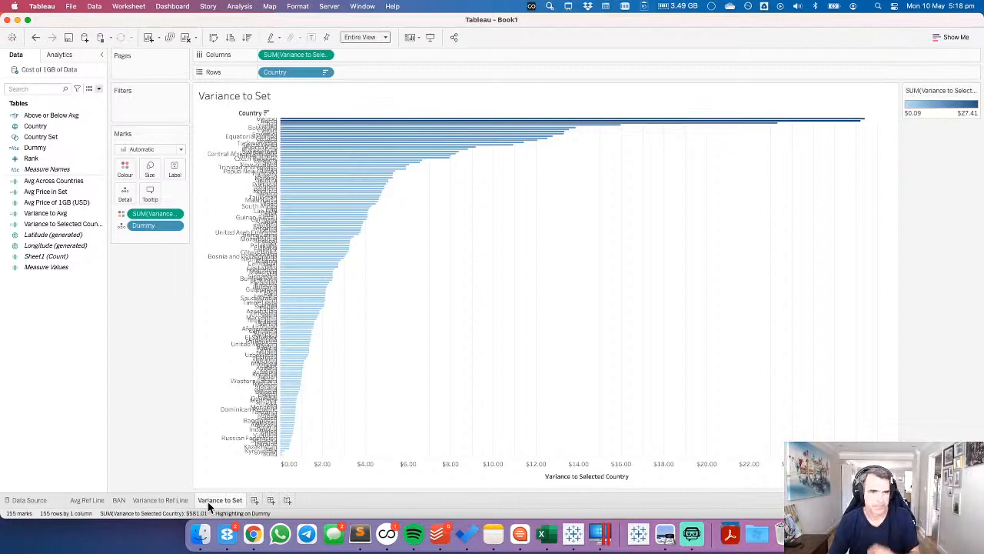
{"action": "right_click", "coordinate": [235, 116]}
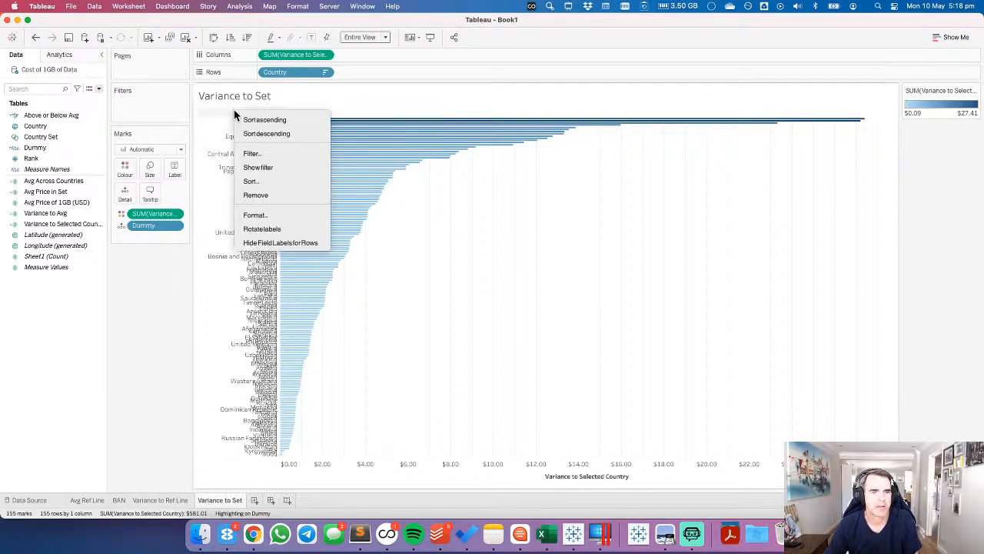
{"action": "left_click", "coordinate": [260, 241]}
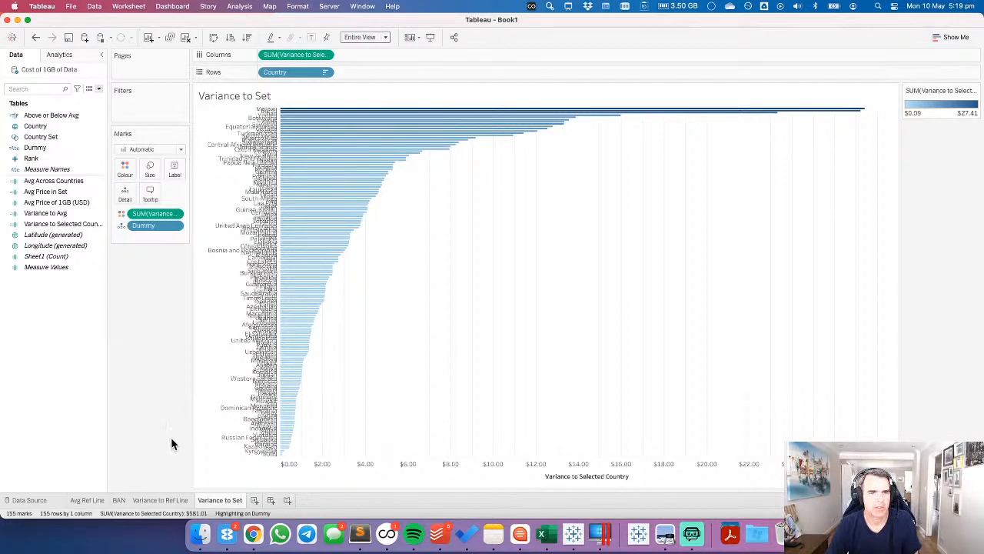
Plot Country on a map in a new worksheet, try the filled Map mark type, and set the mark type to Circle.
{"action": "left_click", "coordinate": [254, 500]}
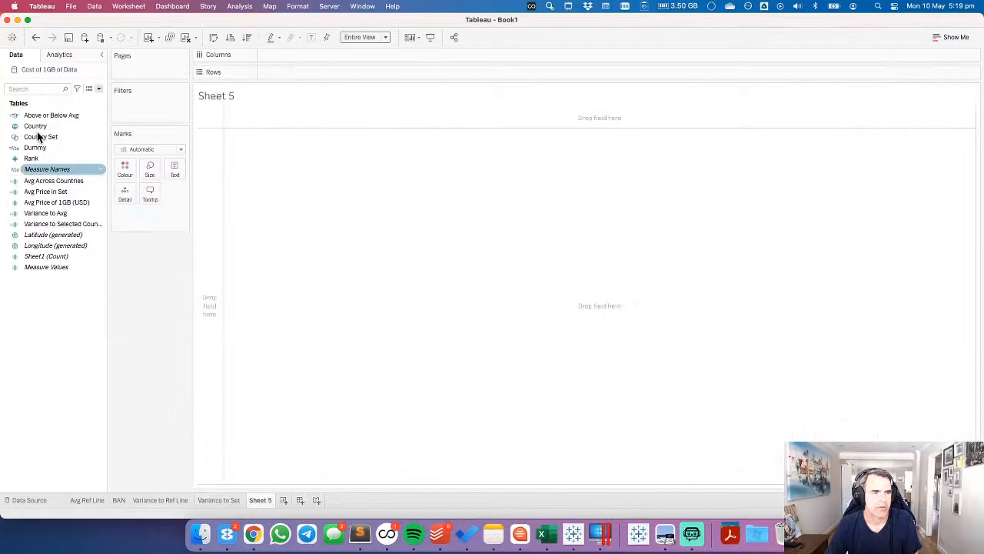
{"action": "left_click", "coordinate": [36, 128]}
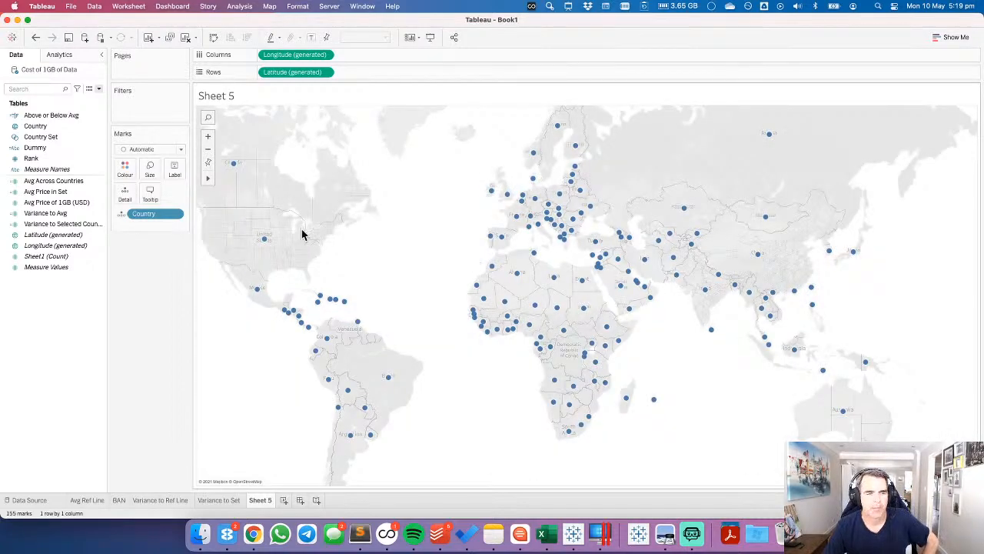
{"action": "left_click", "coordinate": [129, 151]}
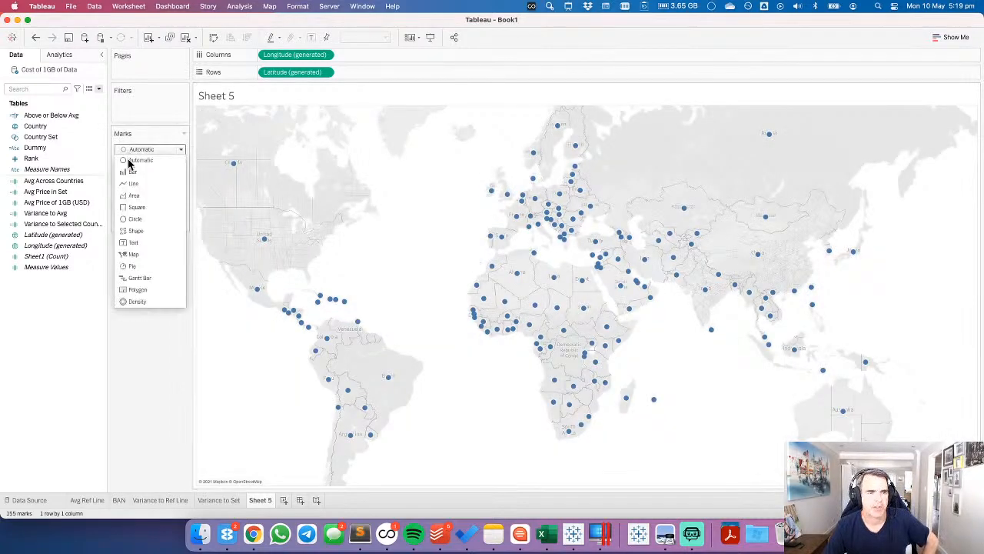
{"action": "left_click", "coordinate": [146, 255]}
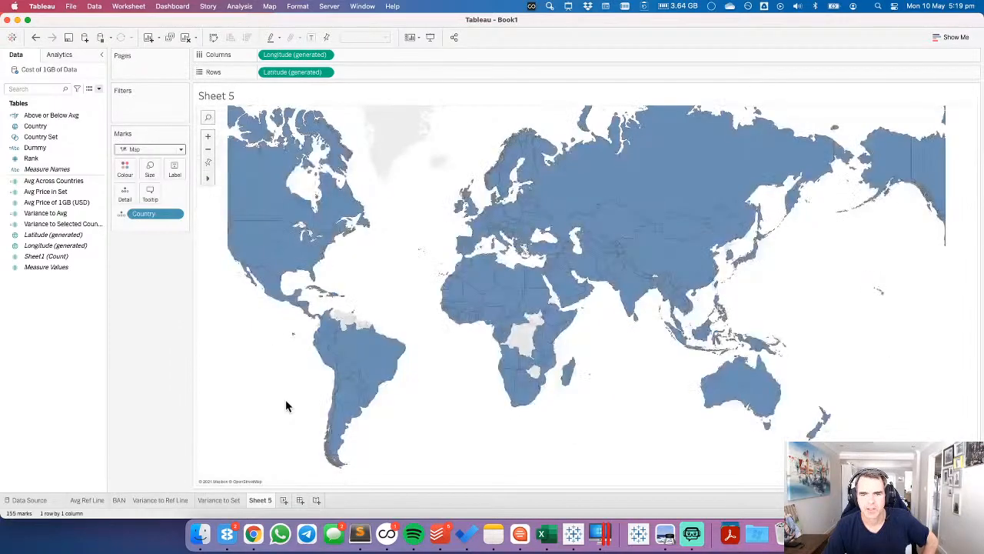
{"action": "left_click", "coordinate": [176, 149]}
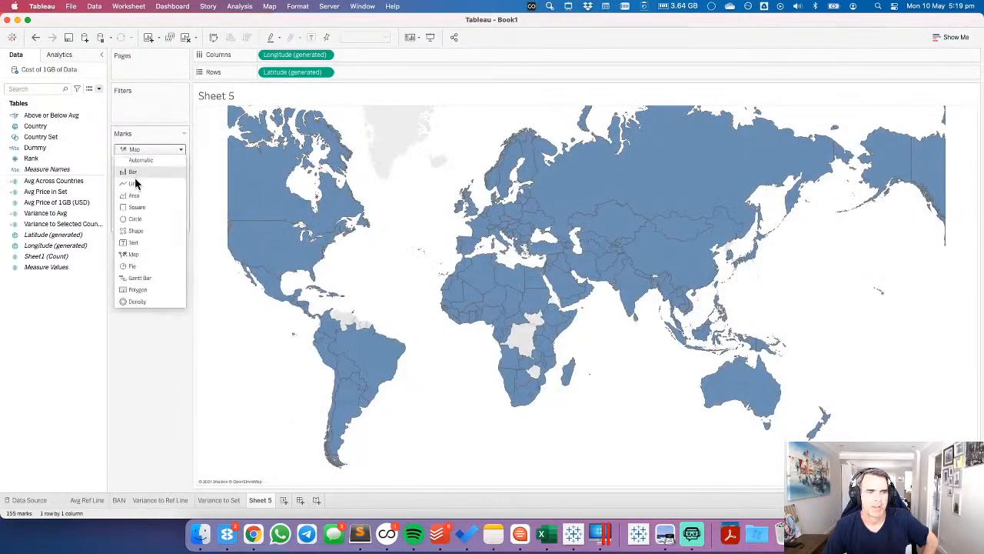
{"action": "left_click", "coordinate": [143, 220]}
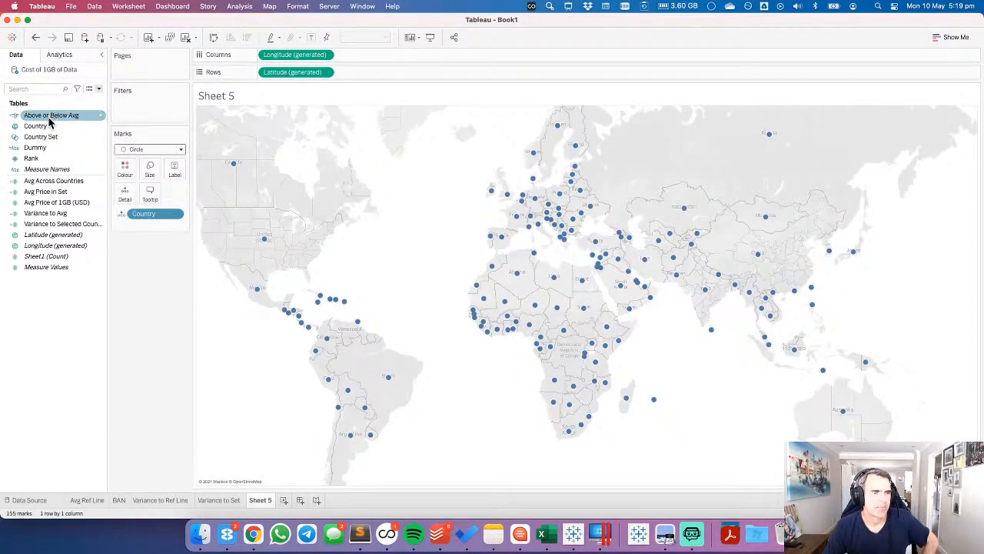
Try colouring the map by Above or Below Avg and by Variance to Selected Country, testing with Mozambique selected on Variance to Set.
{"action": "left_click_drag", "start_coordinate": [49, 122], "coordinate": [124, 169]}
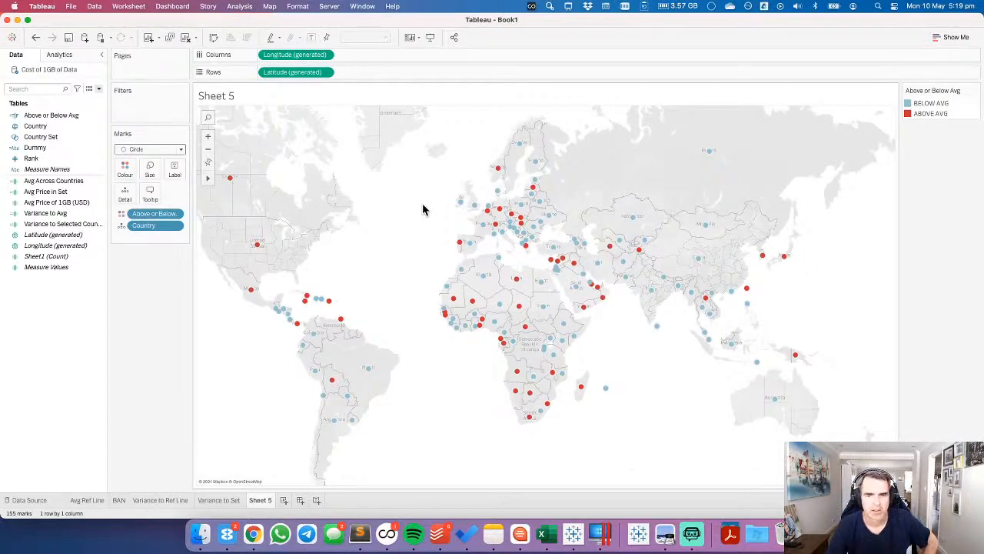
{"action": "left_click_drag", "start_coordinate": [42, 224], "coordinate": [164, 227]}
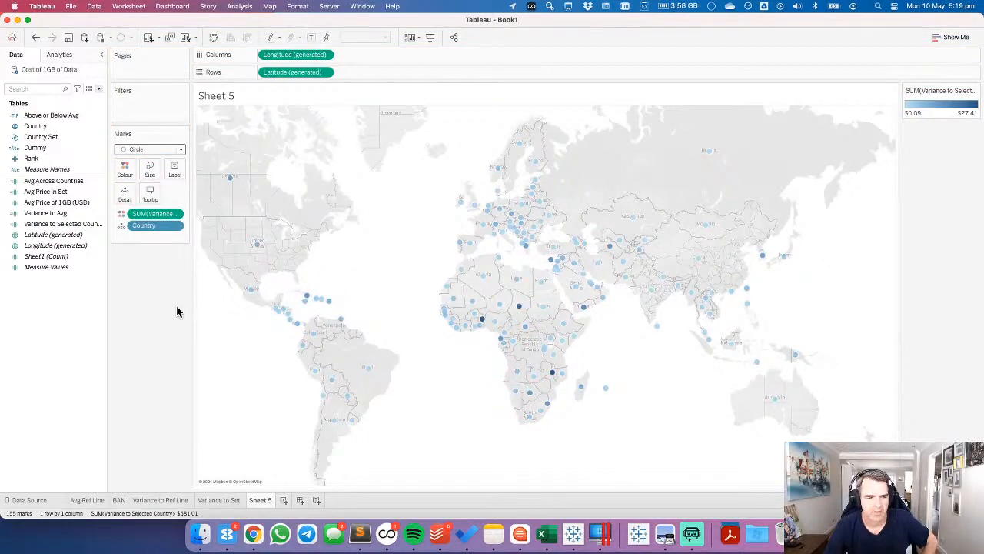
{"action": "left_click", "coordinate": [230, 501]}
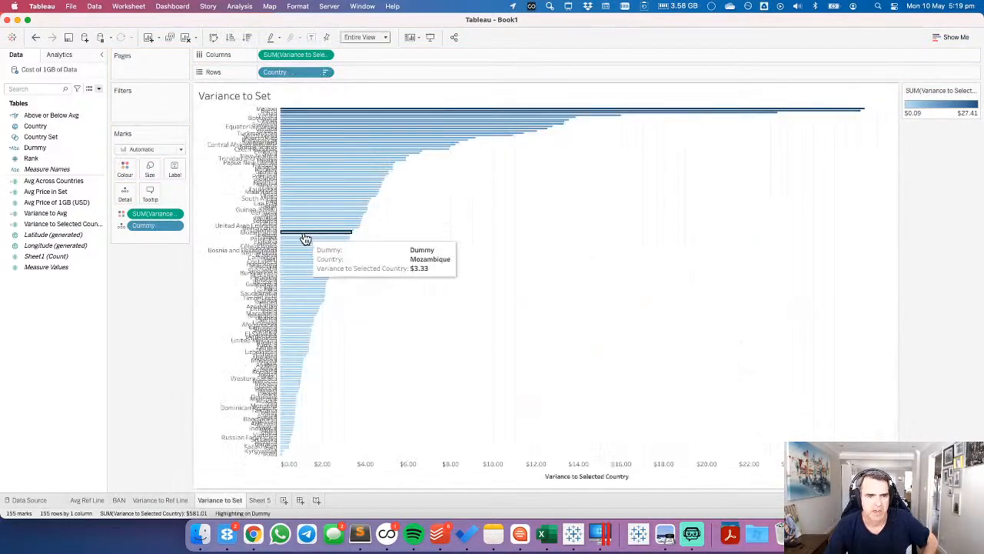
{"action": "left_click", "coordinate": [260, 501]}
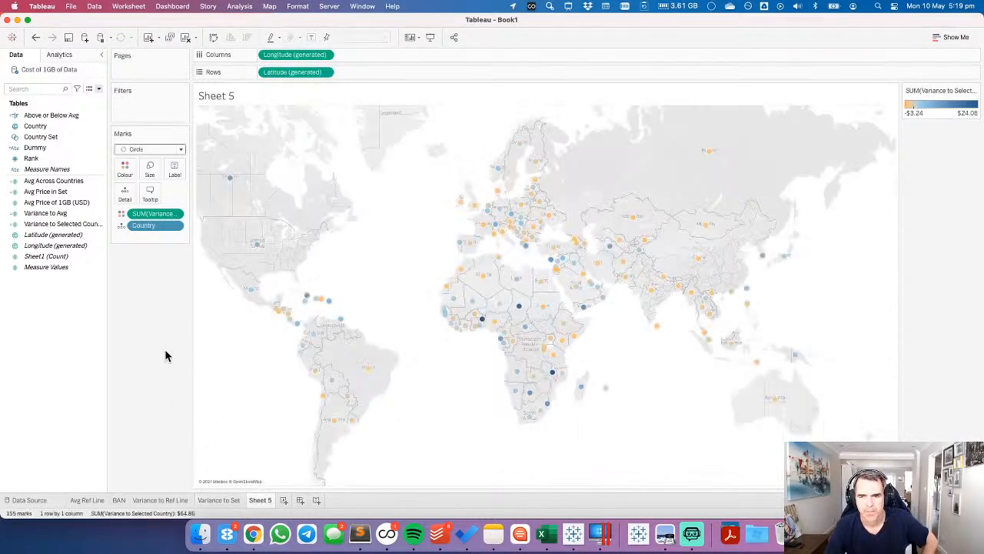
Try Above or Below Avg as the map colour again, and replace it with Avg Price of 1GB (USD).
{"action": "left_click_drag", "start_coordinate": [39, 116], "coordinate": [151, 219]}
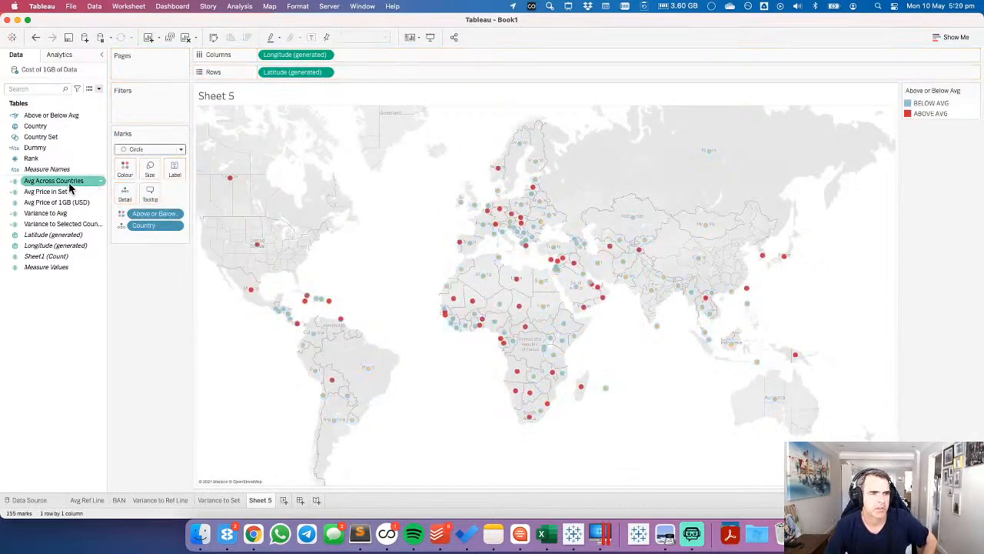
{"action": "left_click_drag", "start_coordinate": [59, 206], "coordinate": [157, 219]}
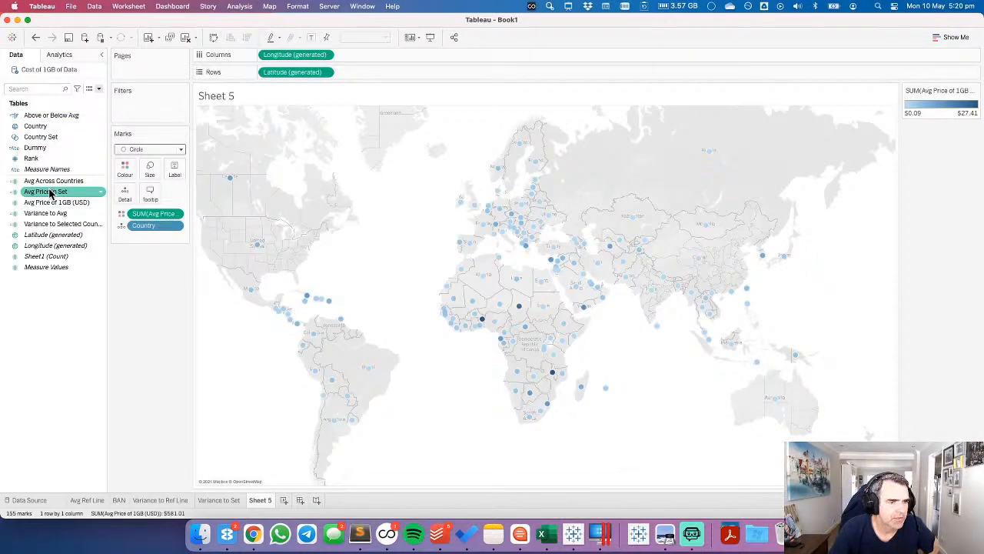
Review the colouring on the Variance to Set, Variance to Ref Line and Avg Ref Line sheets, and return to Sheet 5.
{"action": "left_click", "coordinate": [218, 501]}
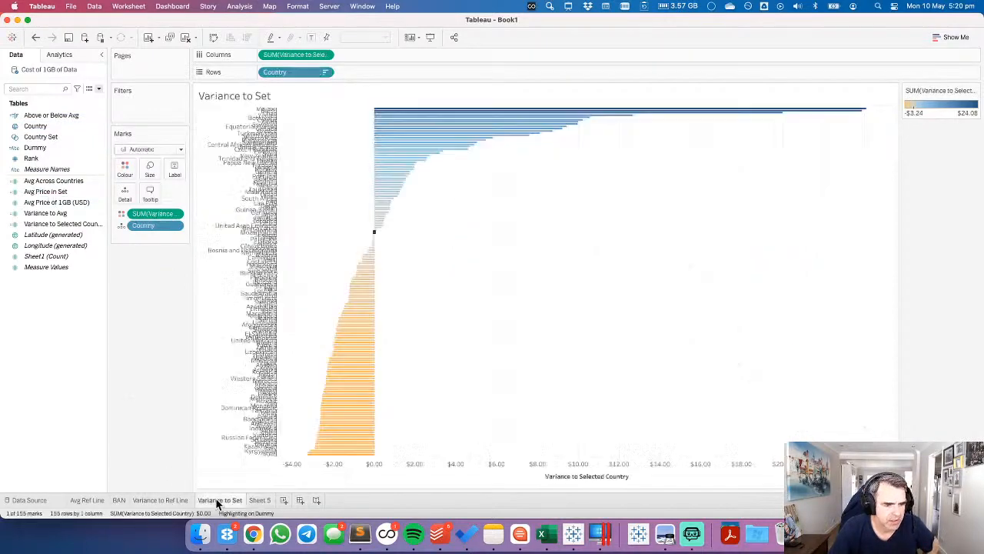
{"action": "left_click", "coordinate": [176, 500]}
{"action": "left_click", "coordinate": [80, 500]}
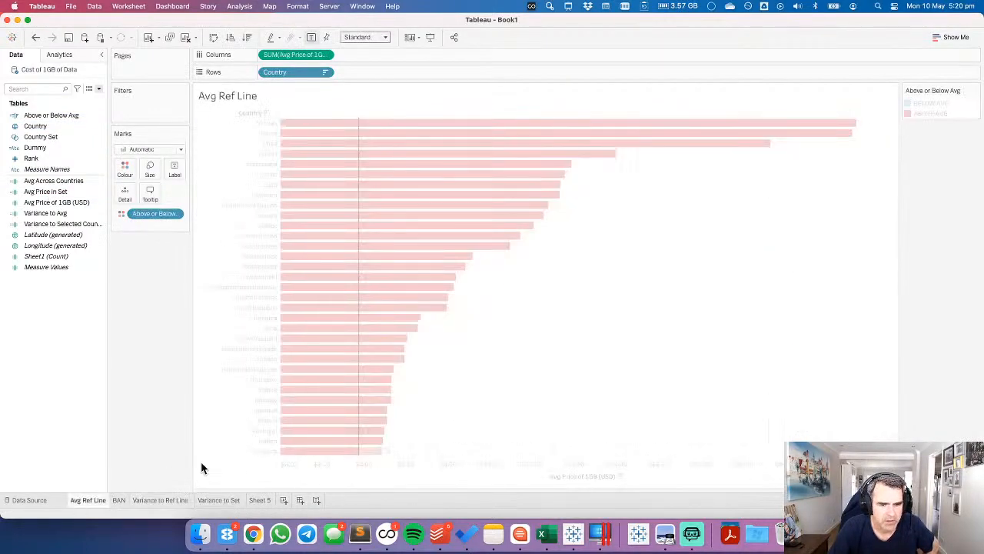
{"action": "left_click", "coordinate": [233, 503]}
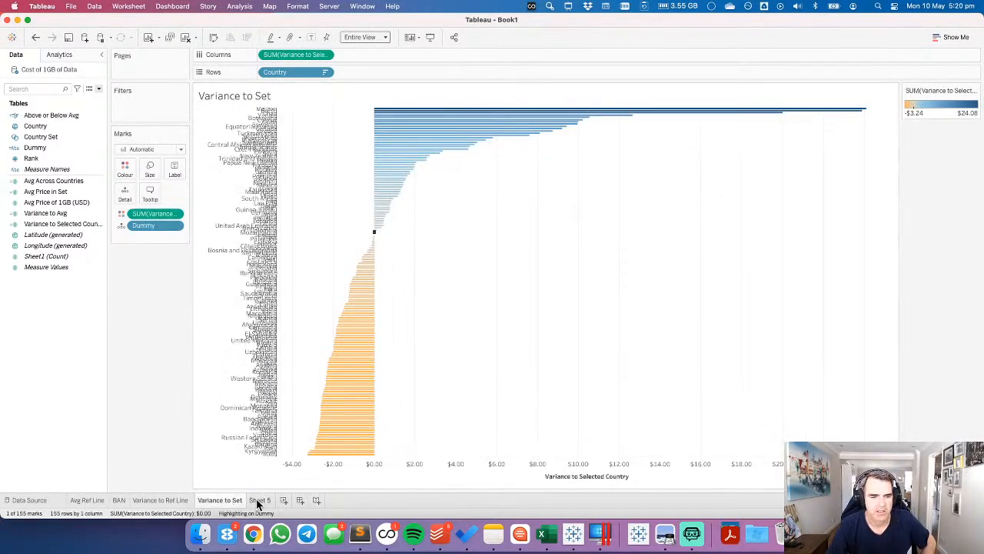
{"action": "left_click", "coordinate": [258, 500]}
{"action": "left_click", "coordinate": [56, 194]}
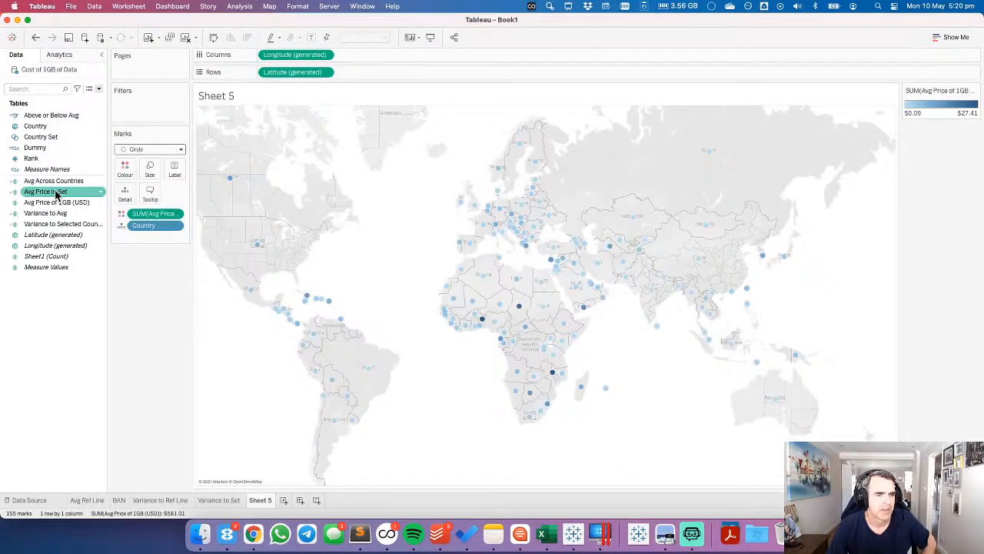
{"action": "left_click", "coordinate": [55, 203]}
{"action": "right_click", "coordinate": [56, 203]}
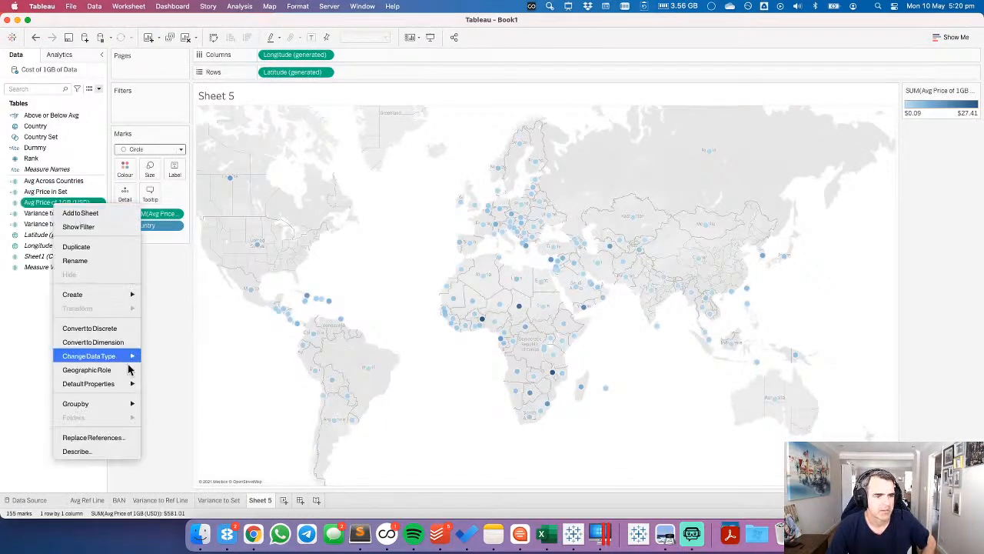
{"action": "mouse_move", "coordinate": [117, 384]}
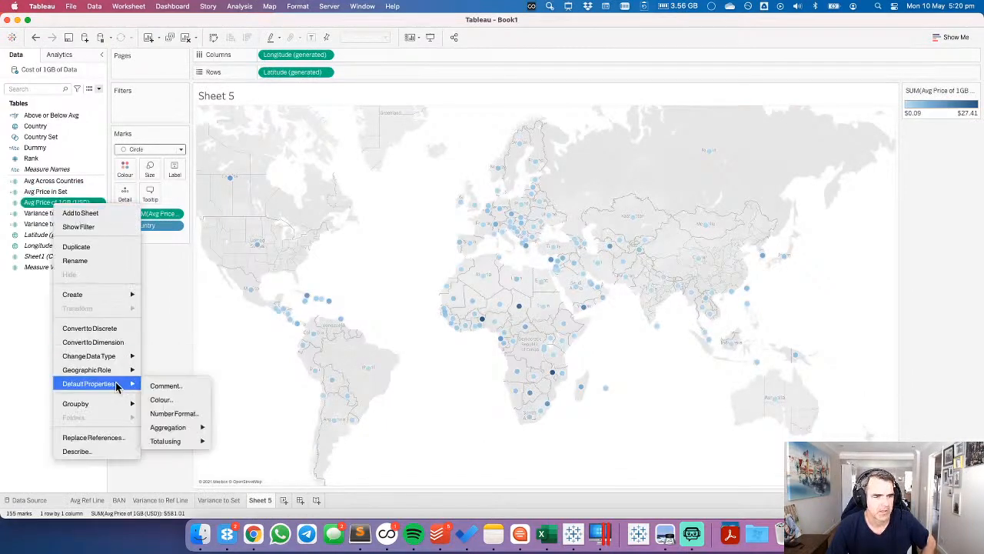
{"action": "left_click", "coordinate": [185, 402]}
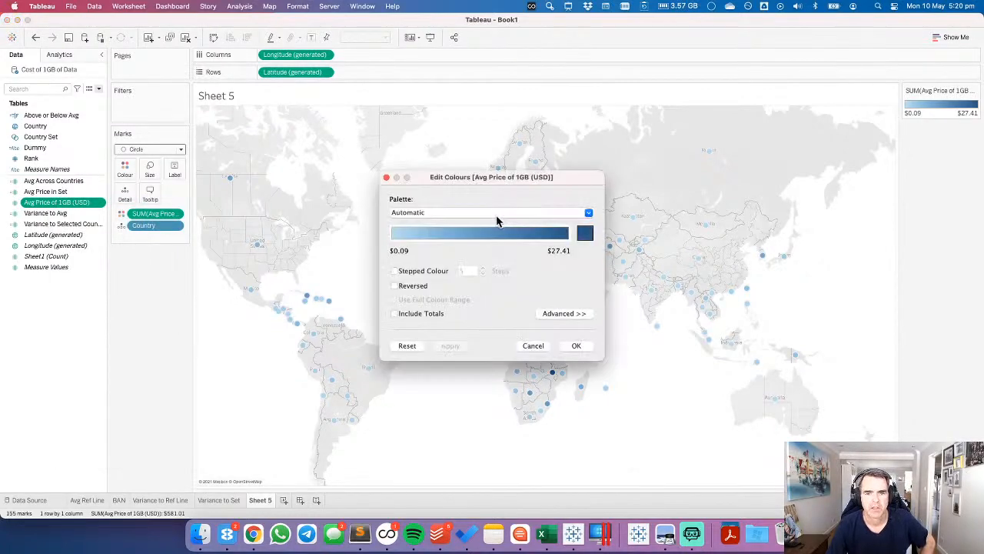
{"action": "left_click", "coordinate": [442, 213]}
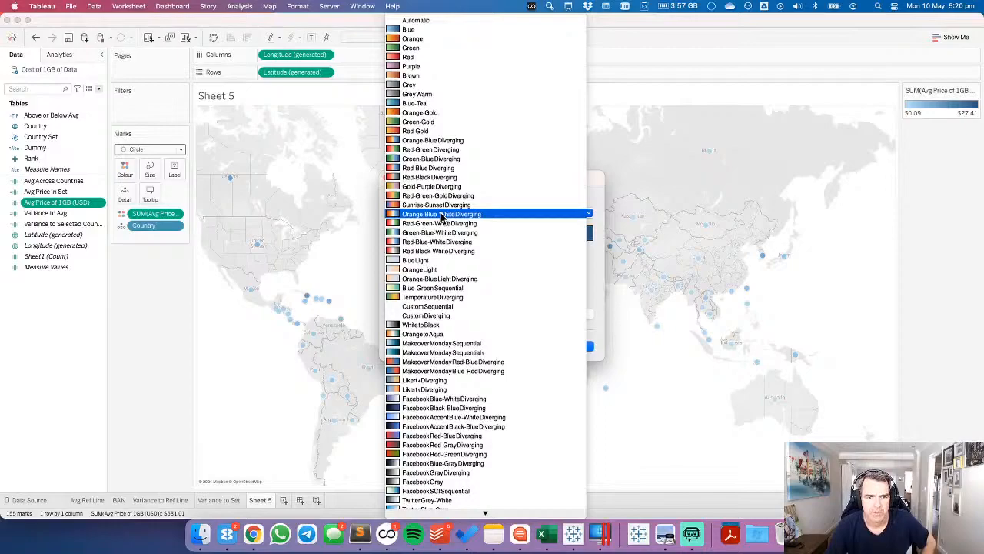
{"action": "scroll", "coordinate": [471, 373], "scroll_direction": "down", "scroll_amount": 2}
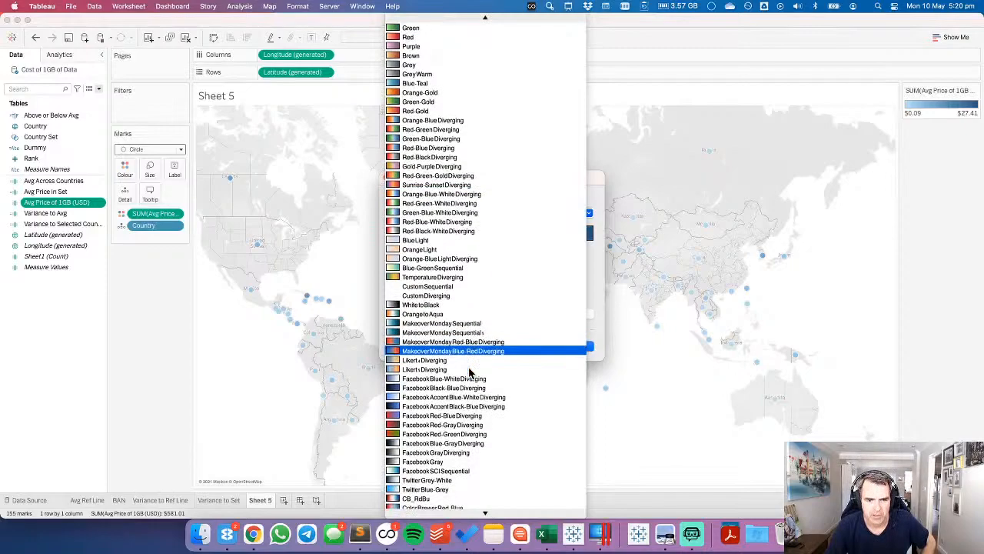
{"action": "scroll", "coordinate": [470, 372], "scroll_direction": "down", "scroll_amount": 1}
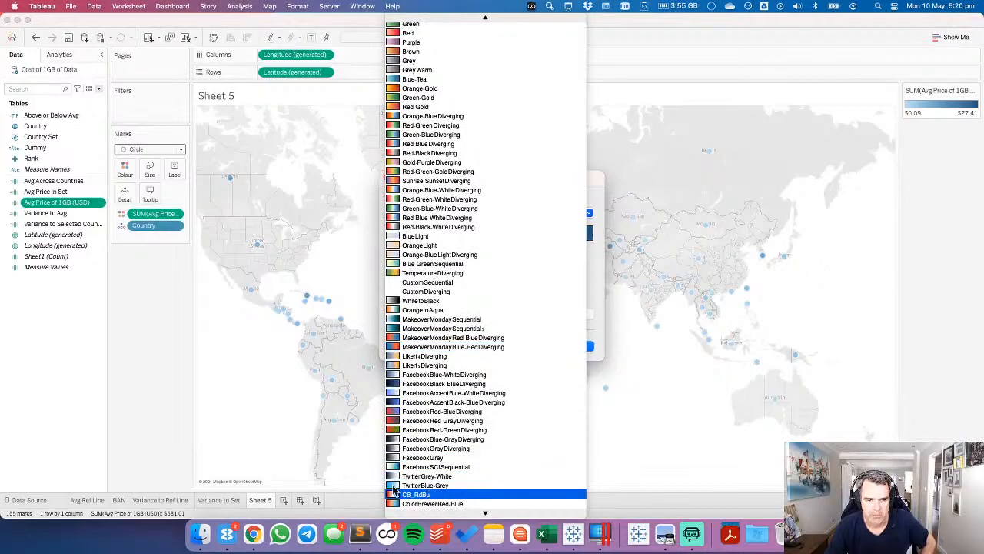
{"action": "left_click", "coordinate": [600, 308]}
{"action": "left_click", "coordinate": [534, 346]}
Undo the last map colour change to bring back Above or Below Avg, and copy the ABOVE AVG colour's hex code into the text editor.
{"action": "left_click", "coordinate": [36, 37]}
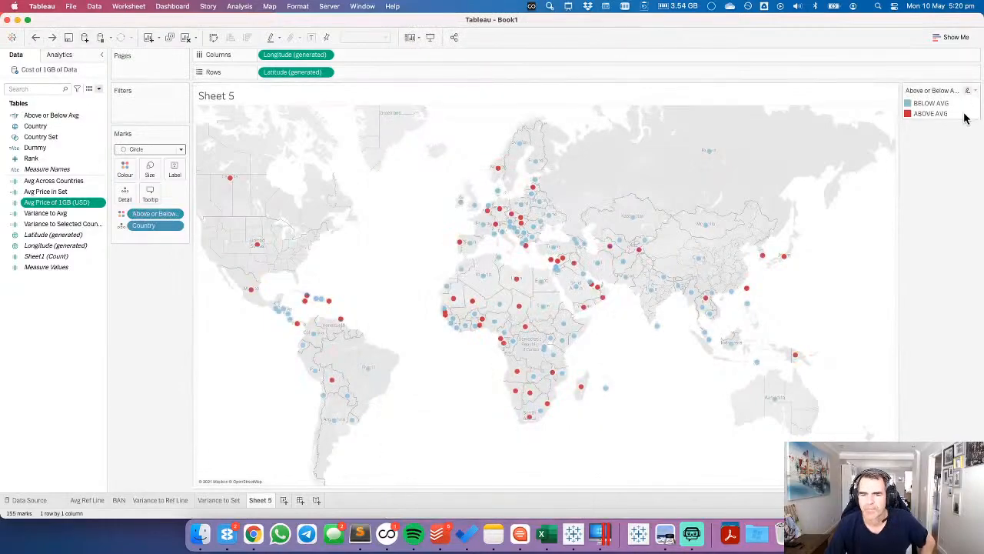
{"action": "double_click", "coordinate": [968, 115]}
{"action": "left_click", "coordinate": [363, 201]}
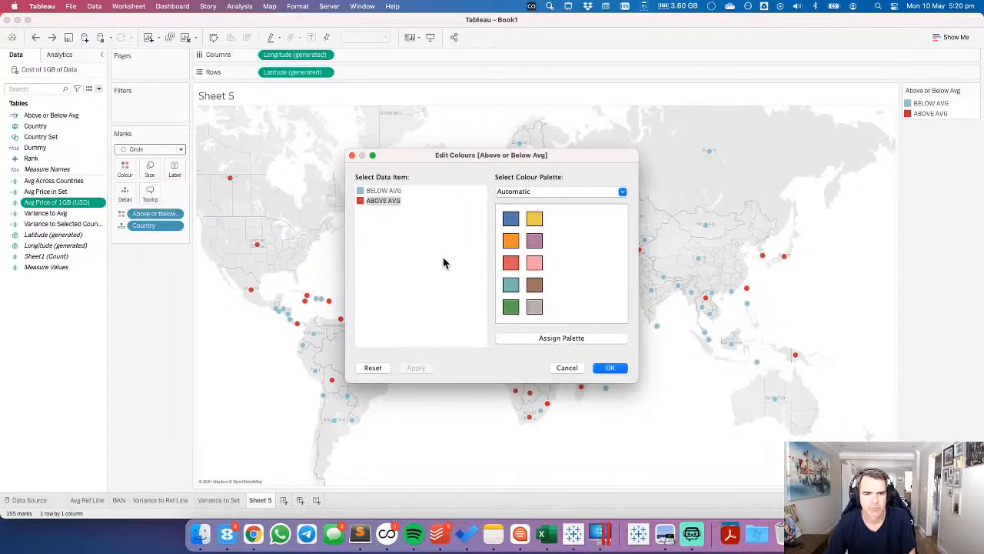
{"action": "double_click", "coordinate": [412, 292]}
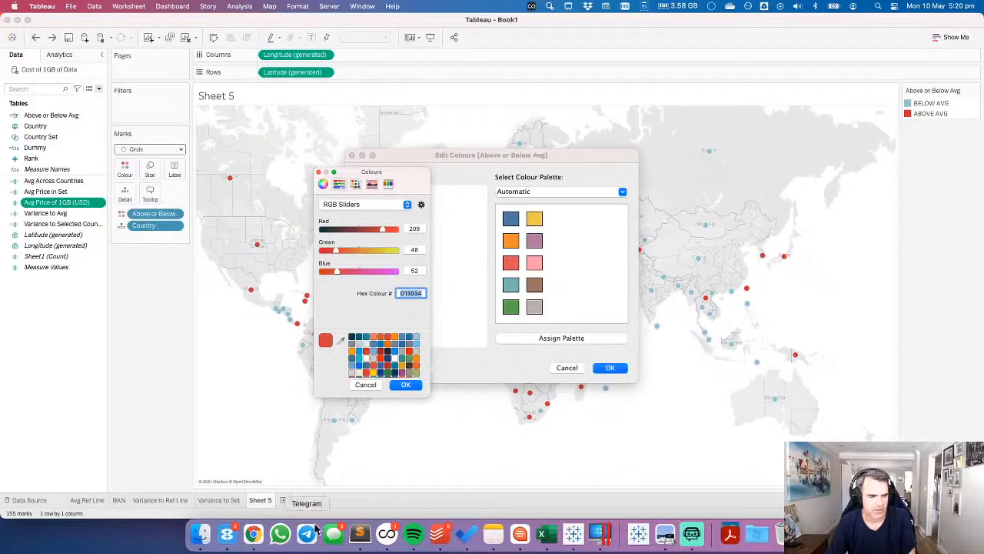
{"action": "left_click", "coordinate": [360, 534]}
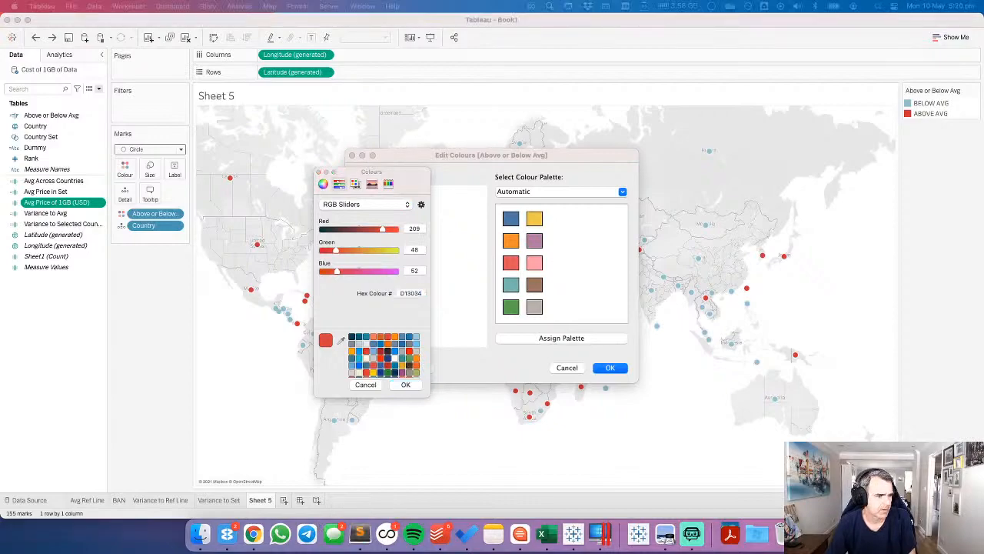
Copy the hex code of the BELOW AVG colour and leave the colour editing without changes.
{"action": "left_click", "coordinate": [366, 385]}
{"action": "left_click", "coordinate": [363, 193]}
{"action": "double_click", "coordinate": [364, 193]}
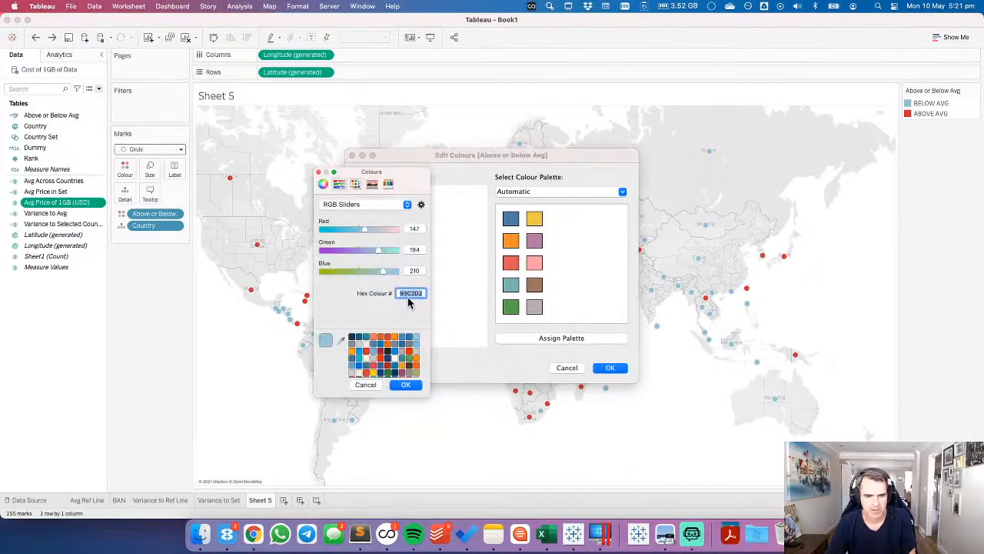
{"action": "left_click", "coordinate": [371, 385]}
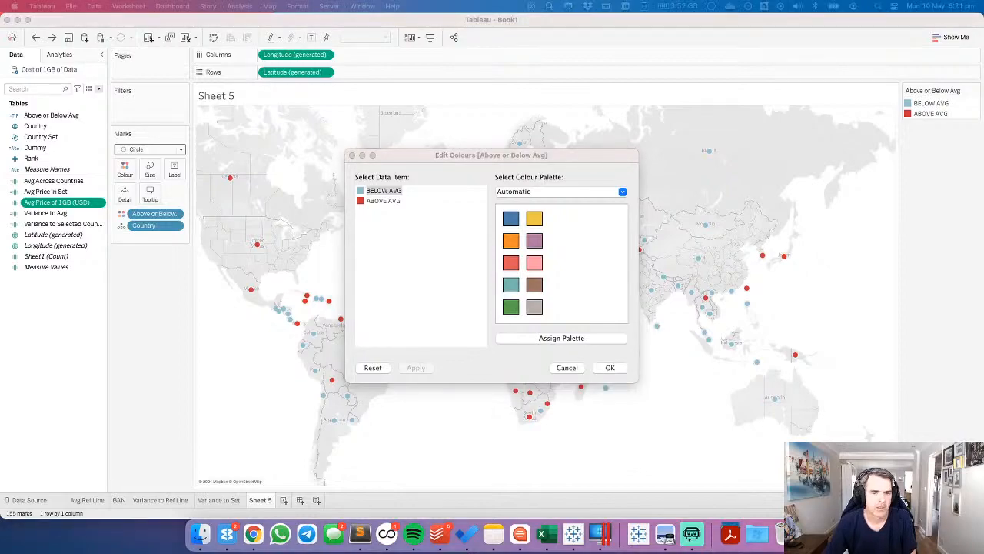
{"action": "left_click", "coordinate": [566, 368]}
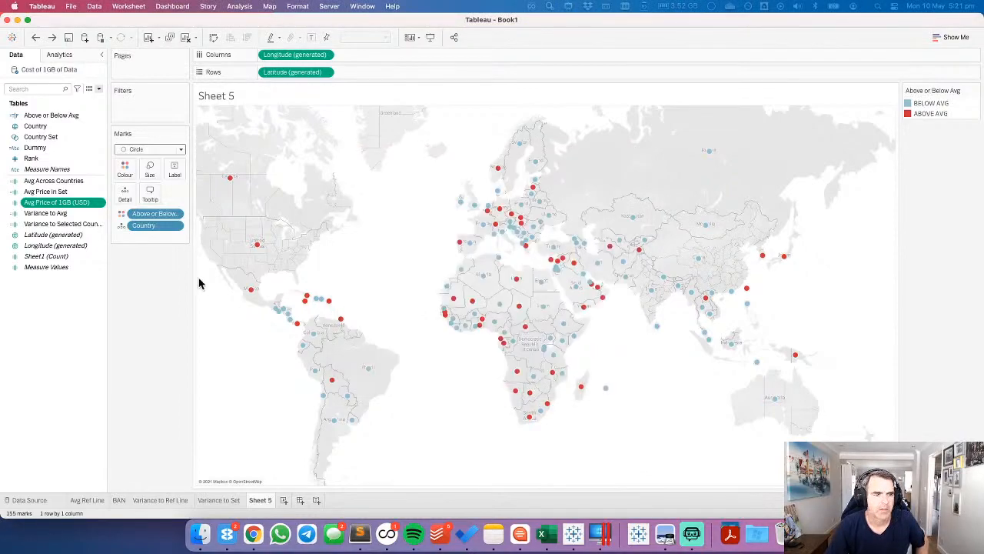
Colour the map by Avg Price of 1GB (USD) and choose the CB_RdBu palette in the field's default colours.
{"action": "left_click_drag", "start_coordinate": [62, 202], "coordinate": [164, 219]}
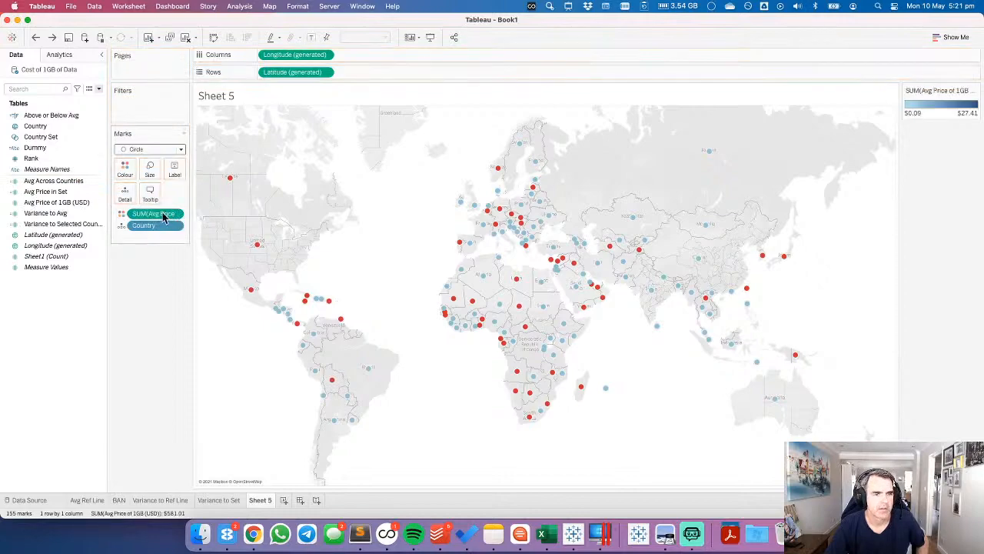
{"action": "left_click", "coordinate": [69, 204]}
{"action": "right_click", "coordinate": [70, 205]}
{"action": "mouse_move", "coordinate": [126, 384]}
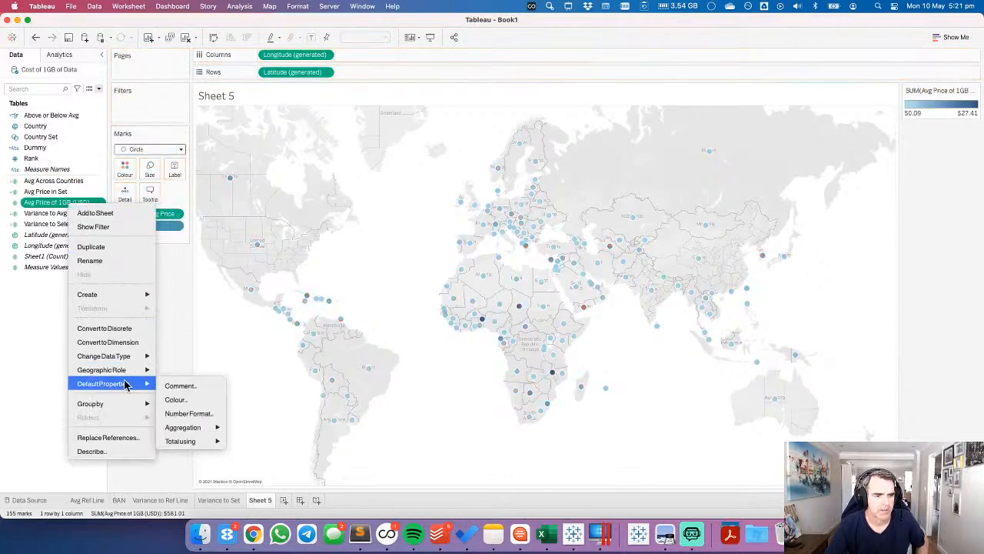
{"action": "left_click", "coordinate": [176, 399]}
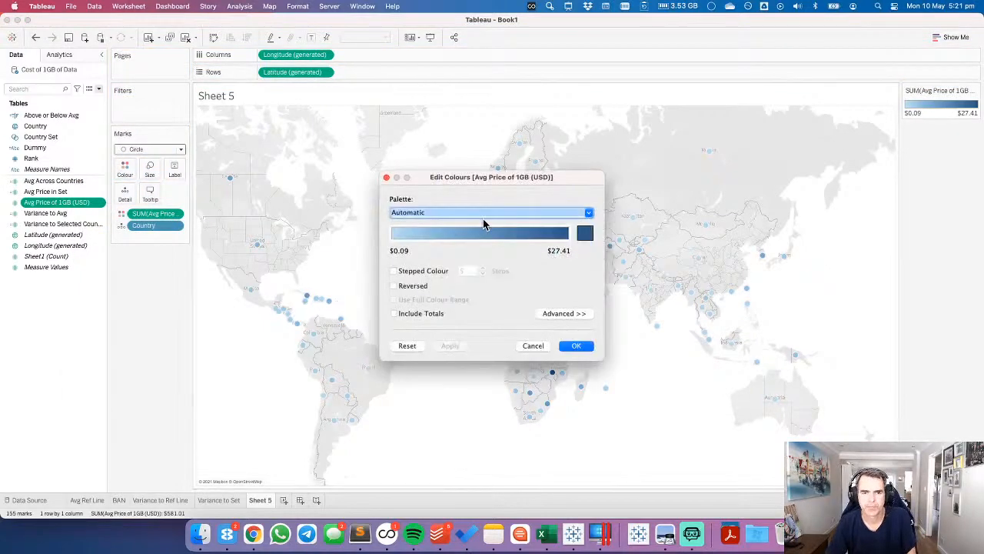
{"action": "left_click", "coordinate": [484, 216]}
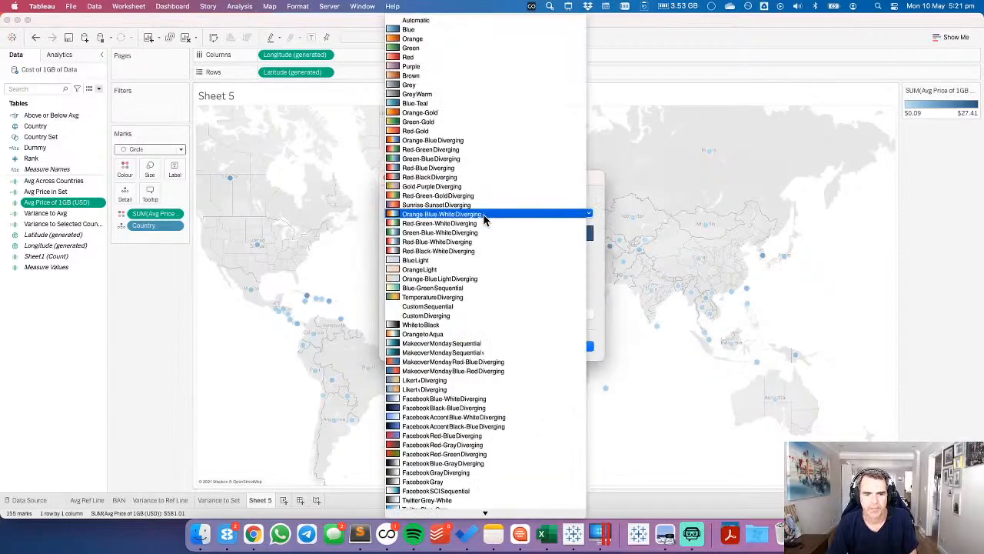
{"action": "left_click", "coordinate": [602, 191]}
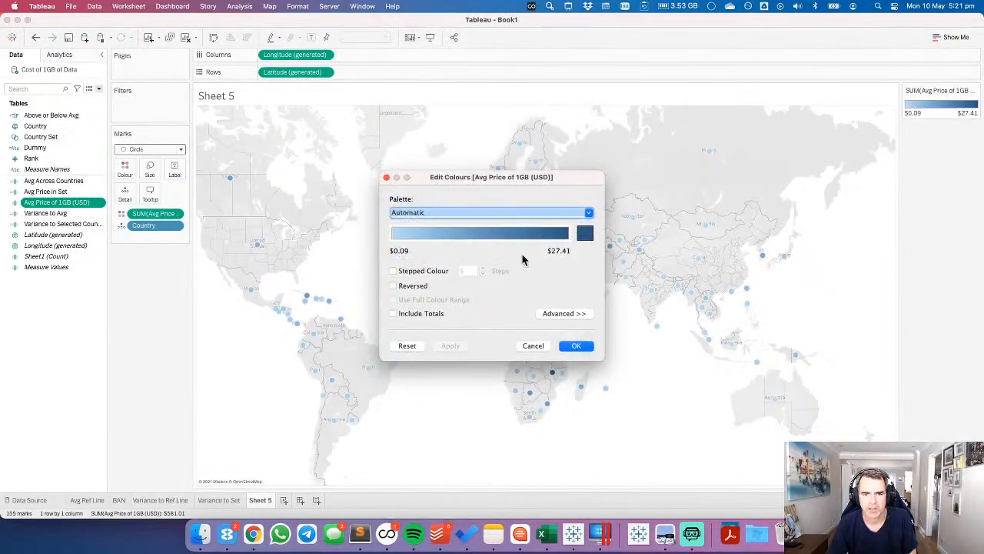
{"action": "left_click", "coordinate": [425, 213]}
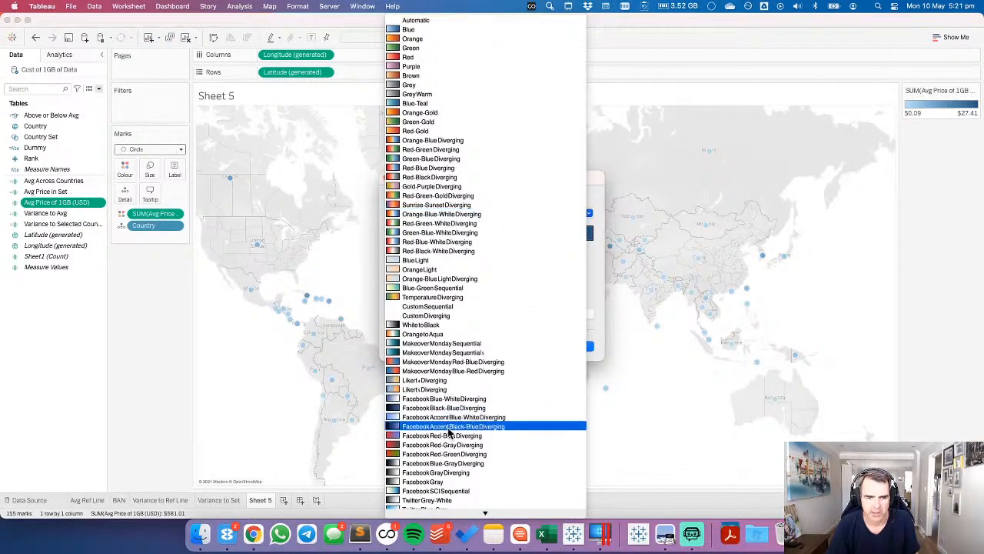
{"action": "scroll", "coordinate": [439, 417], "scroll_direction": "down", "scroll_amount": 4}
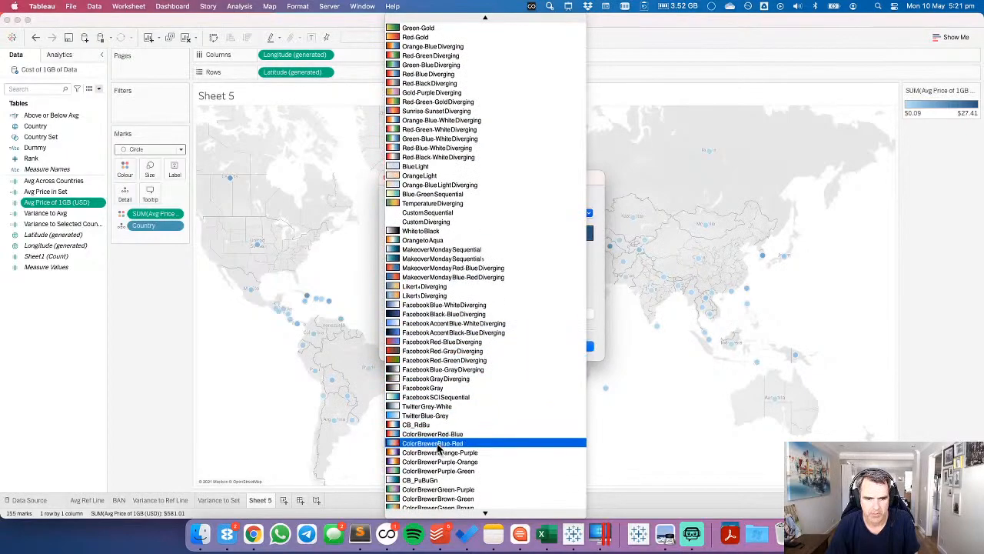
{"action": "left_click", "coordinate": [433, 425]}
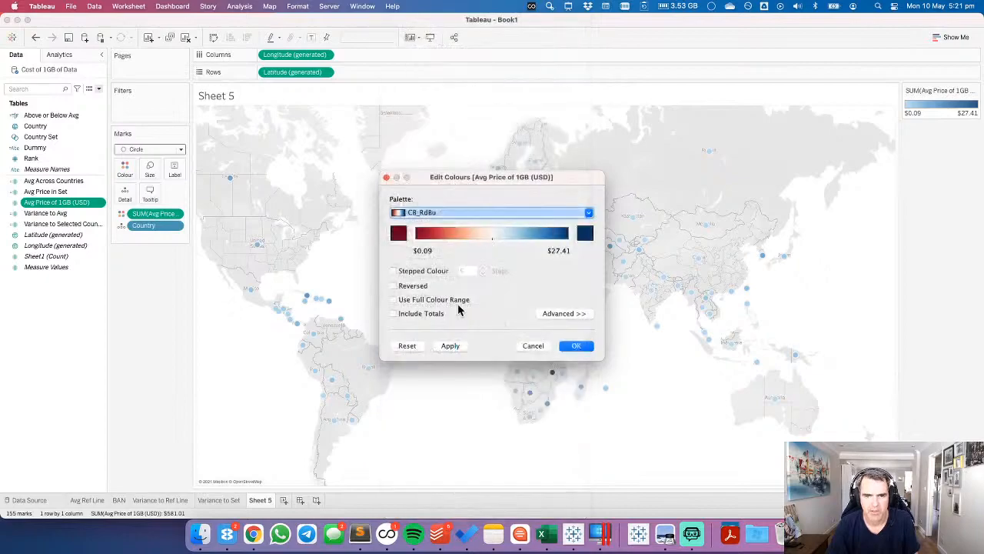
Set the low-end colour of the Avg Price of 1GB (USD) palette to hex 93C2D2.
{"action": "left_click", "coordinate": [401, 233]}
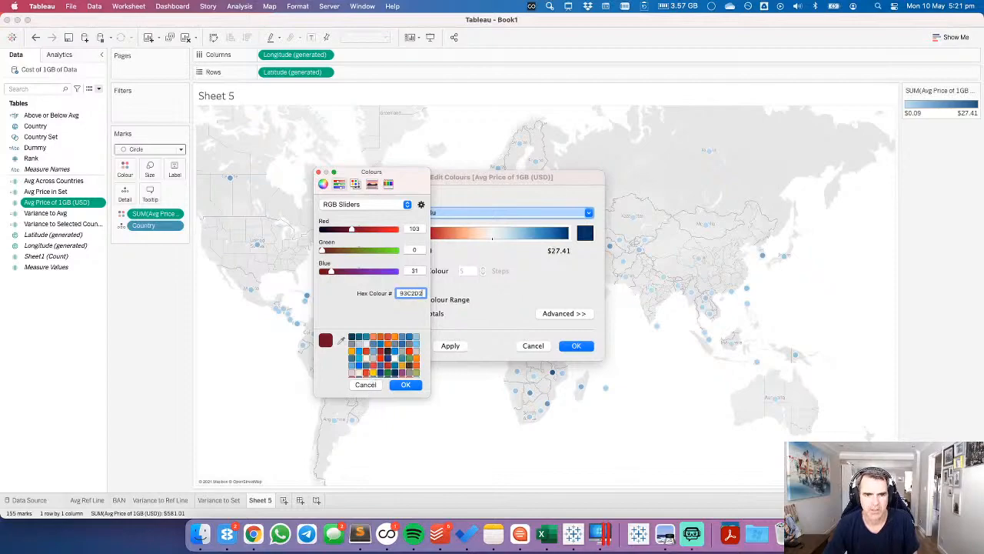
{"action": "left_click", "coordinate": [382, 373]}
{"action": "left_click", "coordinate": [405, 384]}
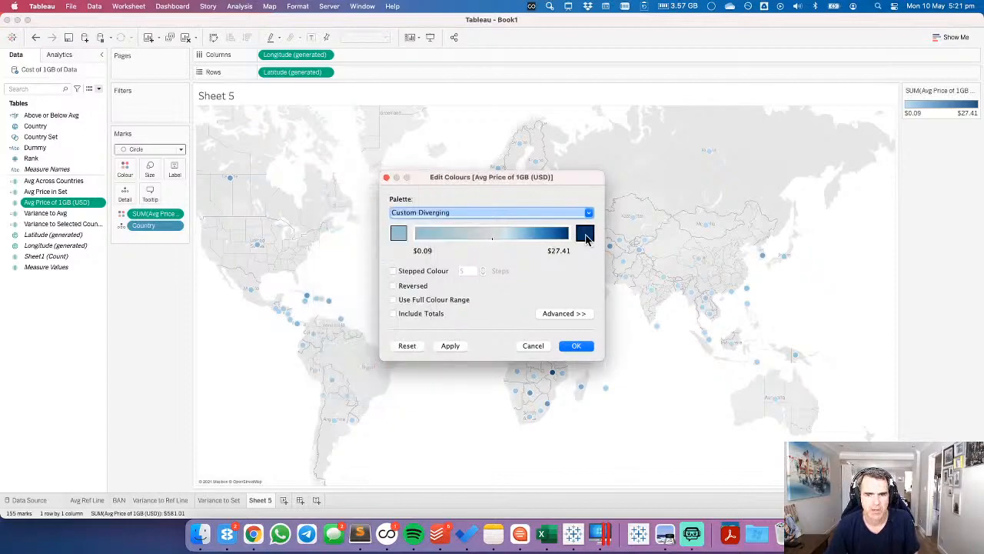
Set the high-end colour of the Avg Price of 1GB (USD) palette to hex D13034.
{"action": "left_click", "coordinate": [585, 235]}
{"action": "double_click", "coordinate": [409, 292]}
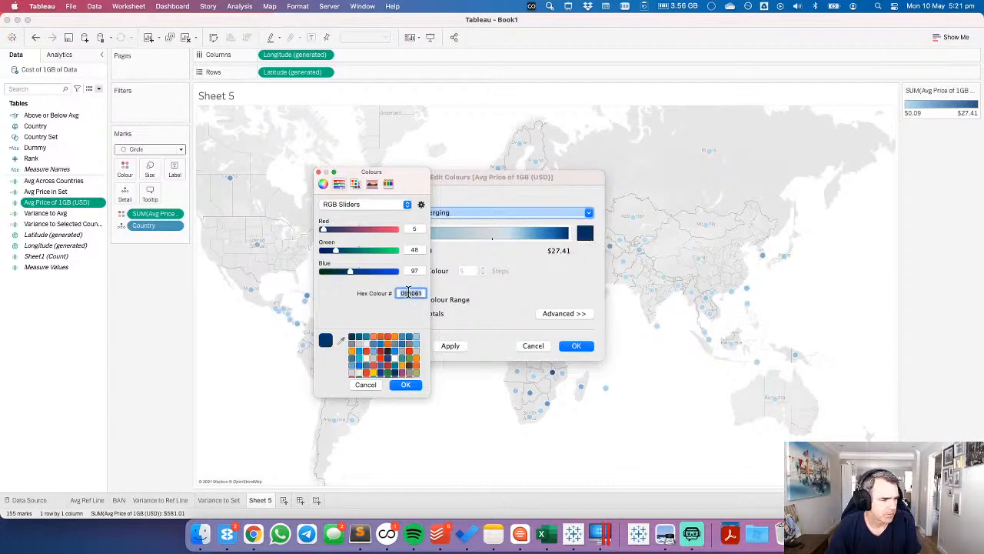
{"action": "type", "text": "D1"}
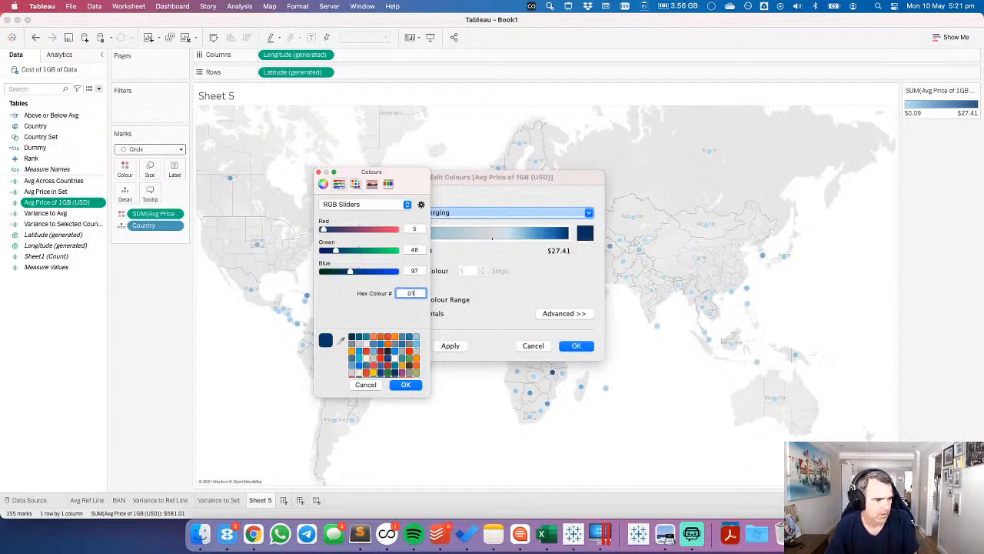
{"action": "type", "text": "302F"}
{"action": "key", "text": "Return"}
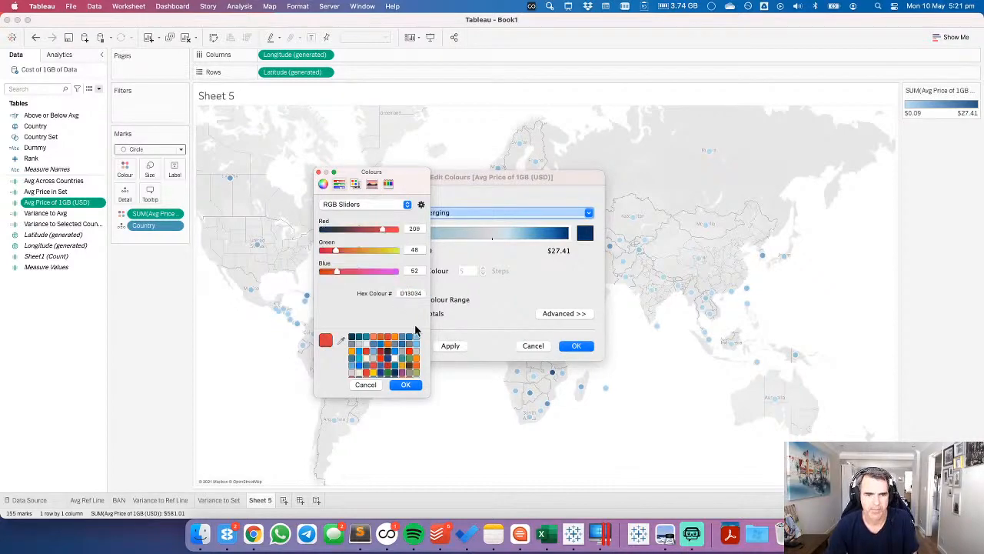
{"action": "left_click", "coordinate": [405, 384]}
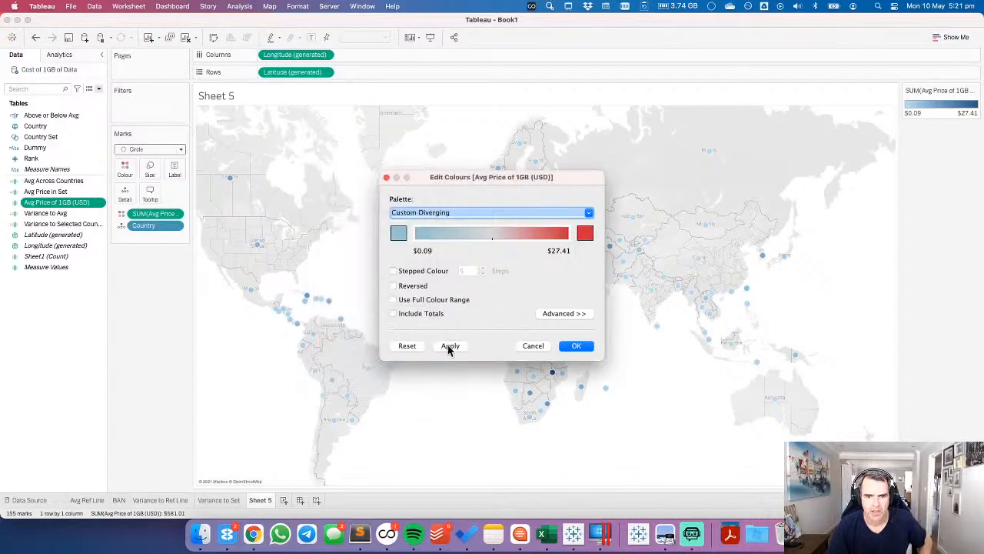
Centre the custom diverging colour scale for Avg Price of 1GB (USD) at 3.75 and apply it to the map.
{"action": "left_click", "coordinate": [557, 314]}
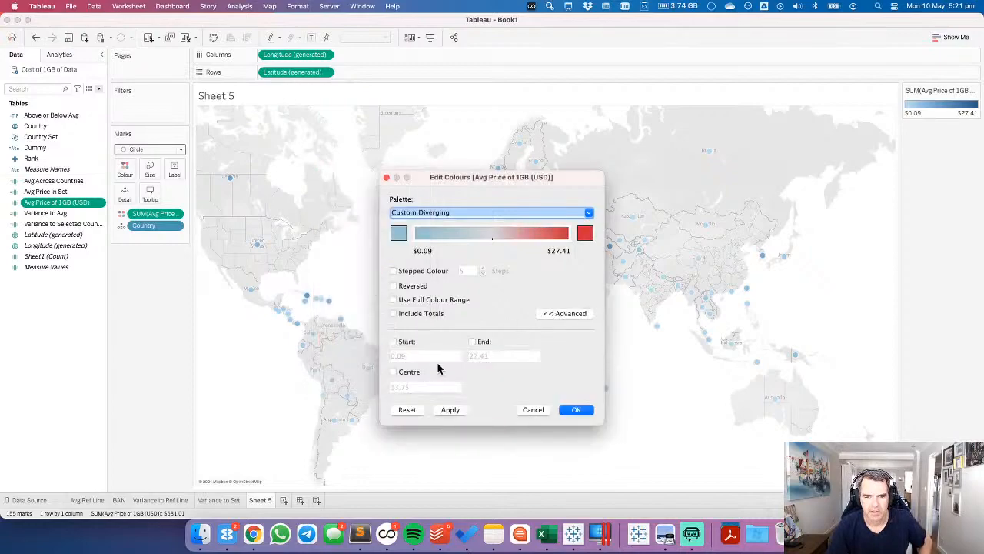
{"action": "left_click", "coordinate": [393, 374]}
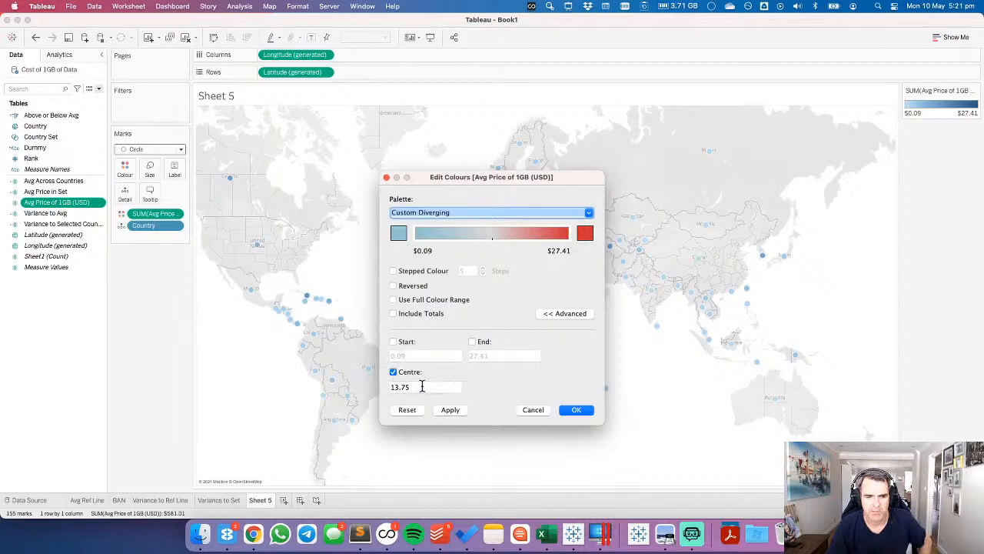
{"action": "left_click", "coordinate": [421, 386]}
{"action": "type", "text": "3."}
{"action": "key", "text": "Tab"}
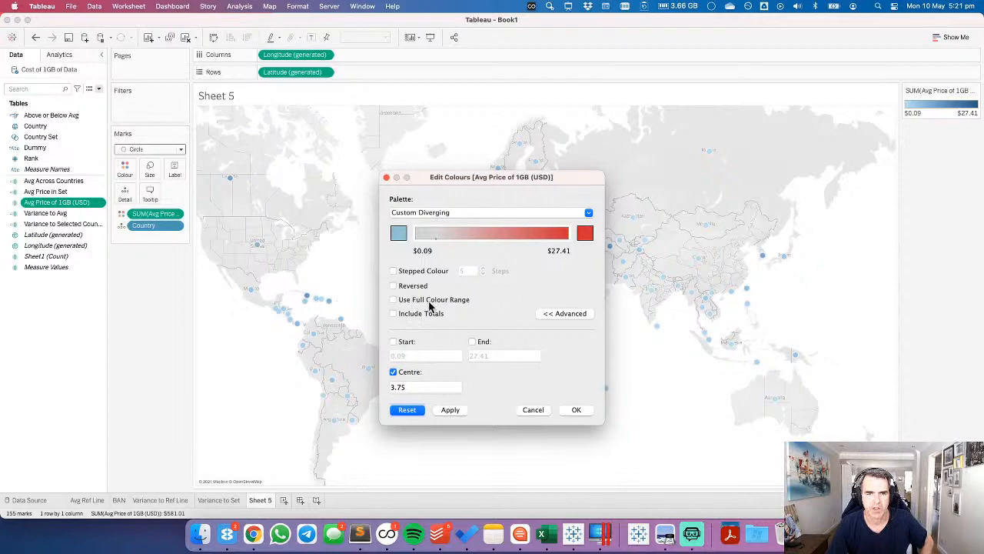
{"action": "left_click", "coordinate": [450, 409]}
{"action": "left_click_drag", "start_coordinate": [477, 177], "coordinate": [352, 138]}
{"action": "left_click", "coordinate": [451, 370]}
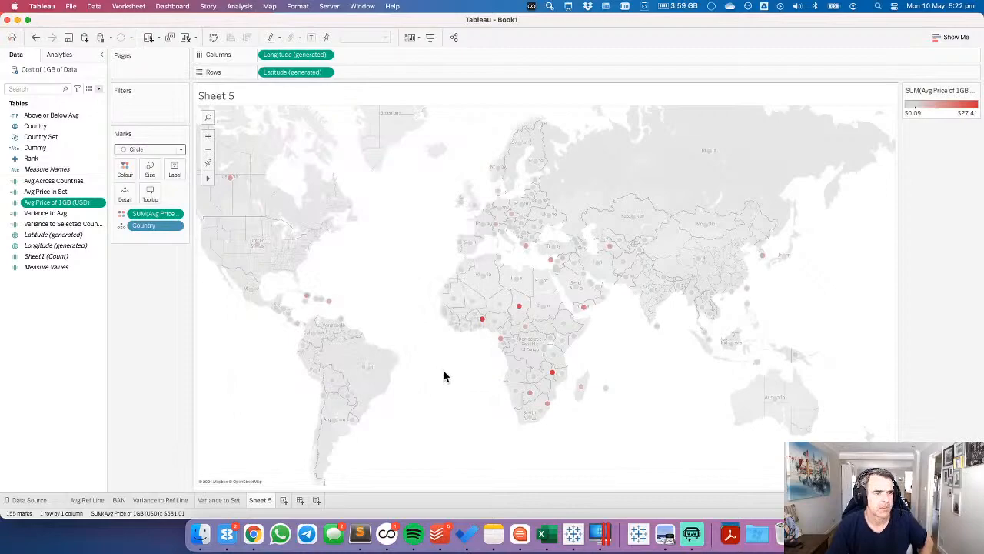
Examine the lowest-priced countries against the average line on the Avg Ref Line sheet, and return to Sheet 5.
{"action": "left_click", "coordinate": [87, 500]}
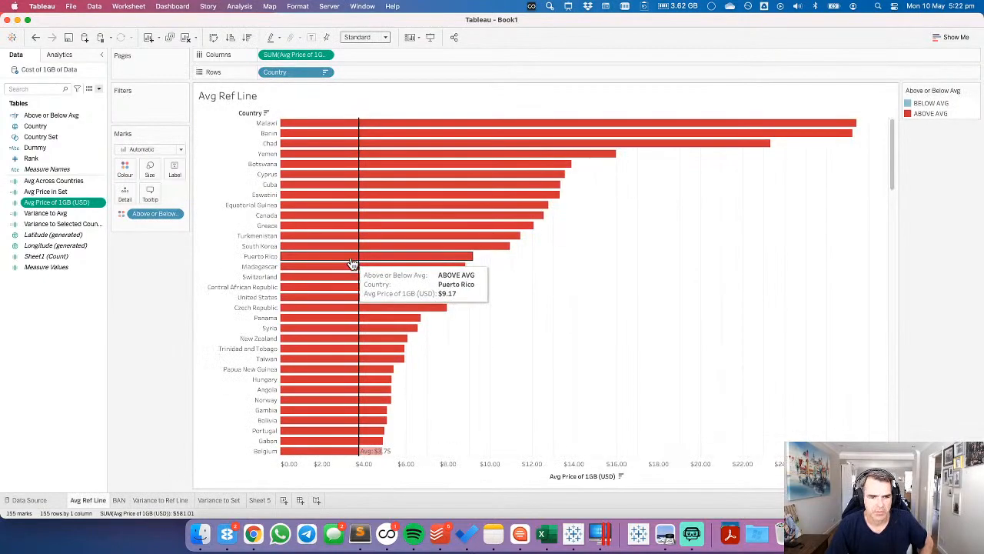
{"action": "left_click_drag", "start_coordinate": [892, 172], "coordinate": [888, 437]}
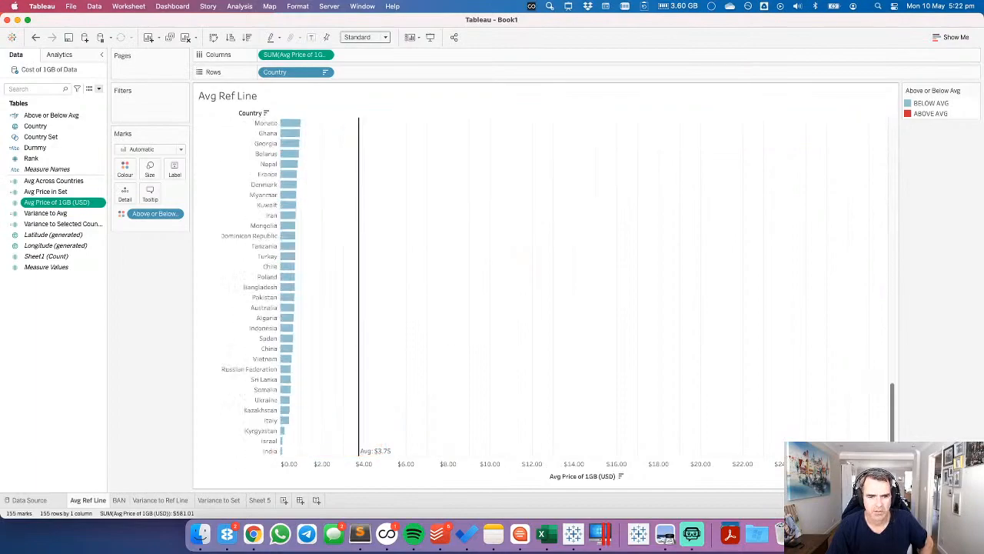
{"action": "mouse_move", "coordinate": [283, 455]}
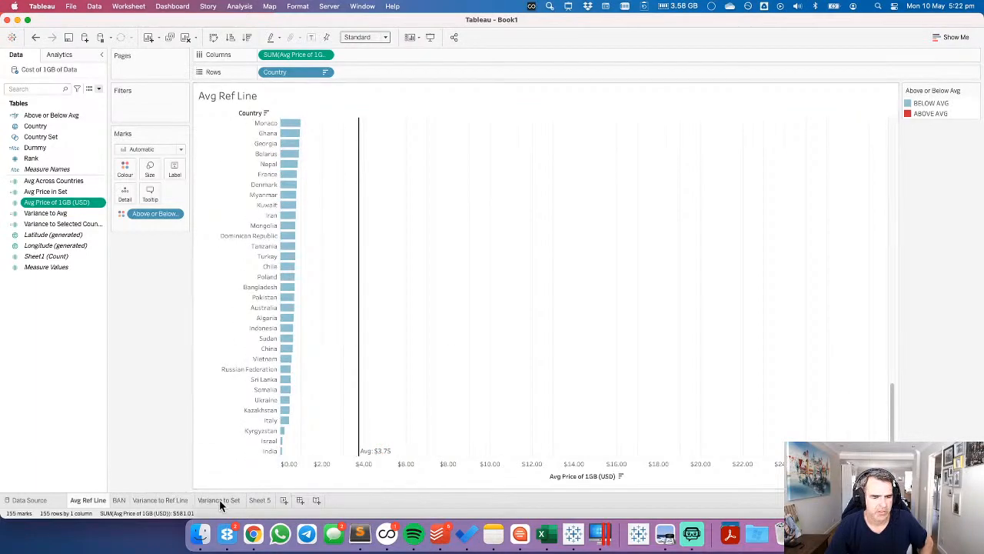
{"action": "left_click", "coordinate": [255, 500]}
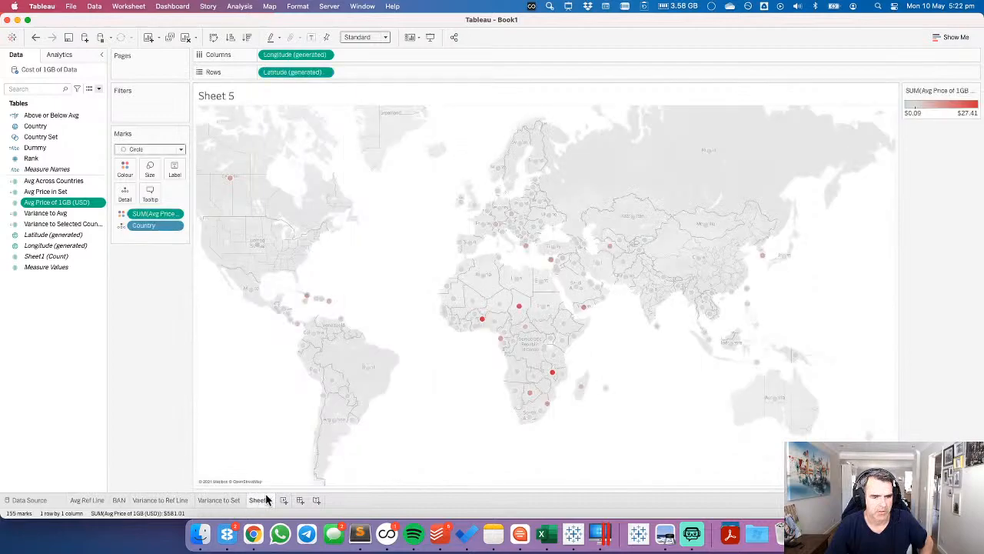
Enable the full colour range in the default colours of the Avg Price of 1GB (USD) field.
{"action": "right_click", "coordinate": [73, 203]}
{"action": "mouse_move", "coordinate": [148, 391]}
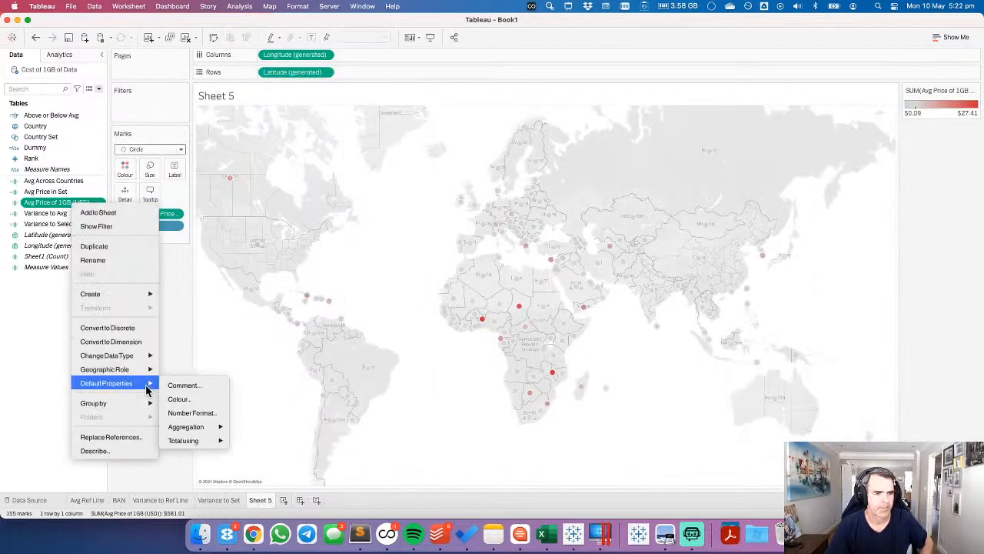
{"action": "left_click", "coordinate": [187, 398]}
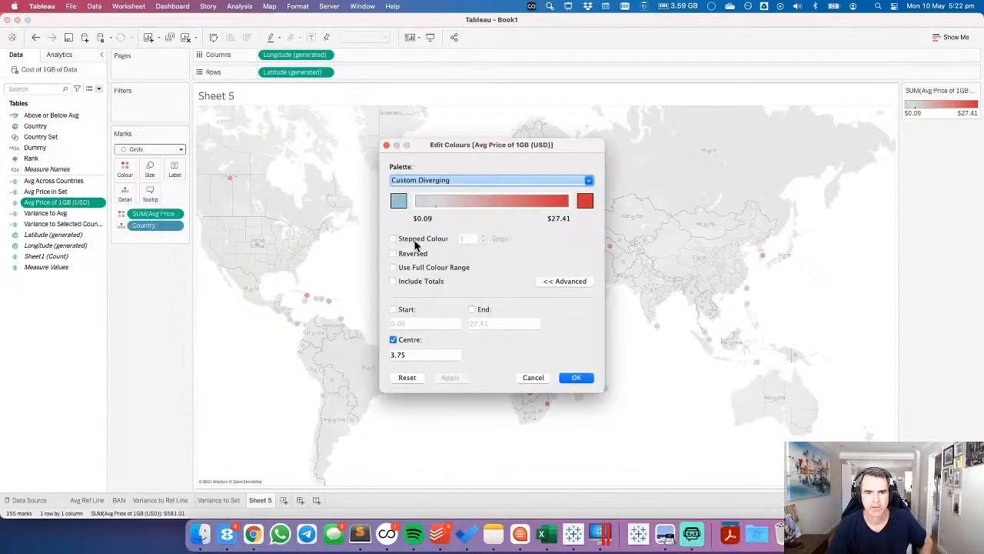
{"action": "left_click", "coordinate": [396, 268]}
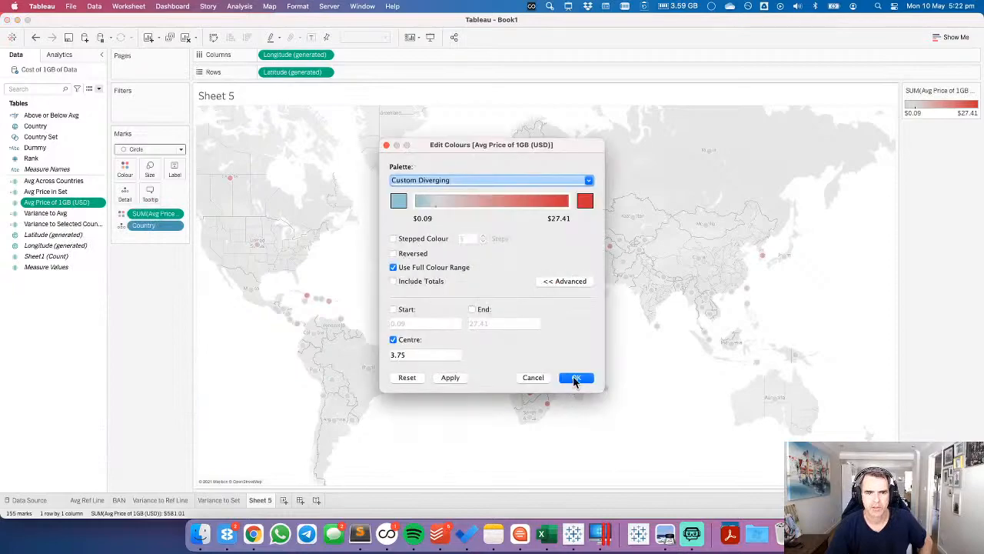
{"action": "left_click", "coordinate": [575, 378]}
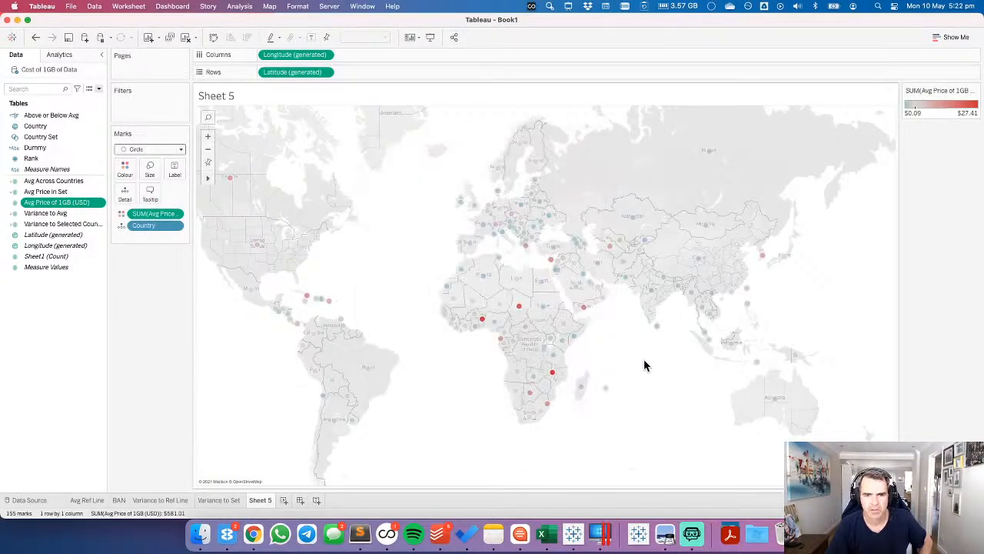
Apply the Makeover Monday Blue-Red Diverging palette to the average price colours on the map.
{"action": "left_click", "coordinate": [124, 169]}
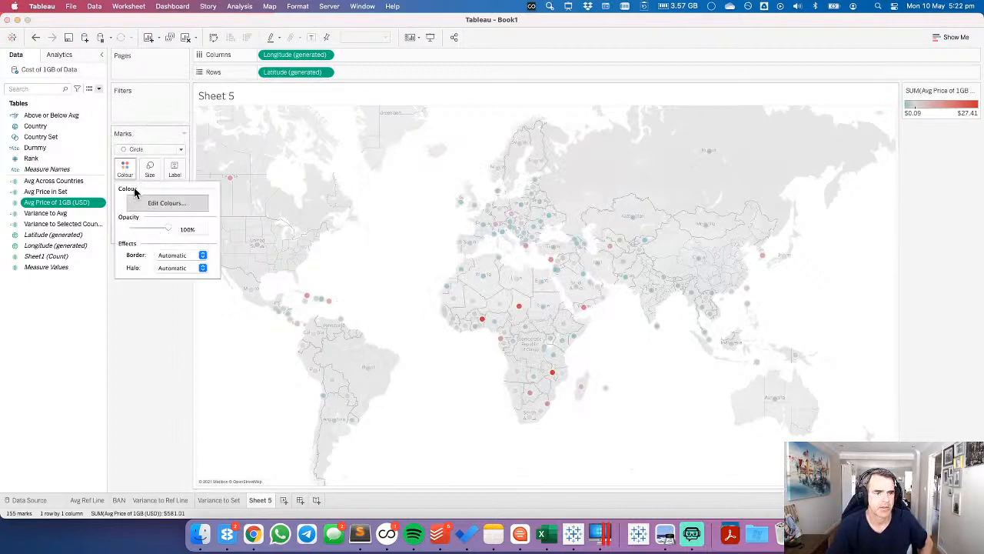
{"action": "left_click", "coordinate": [386, 286]}
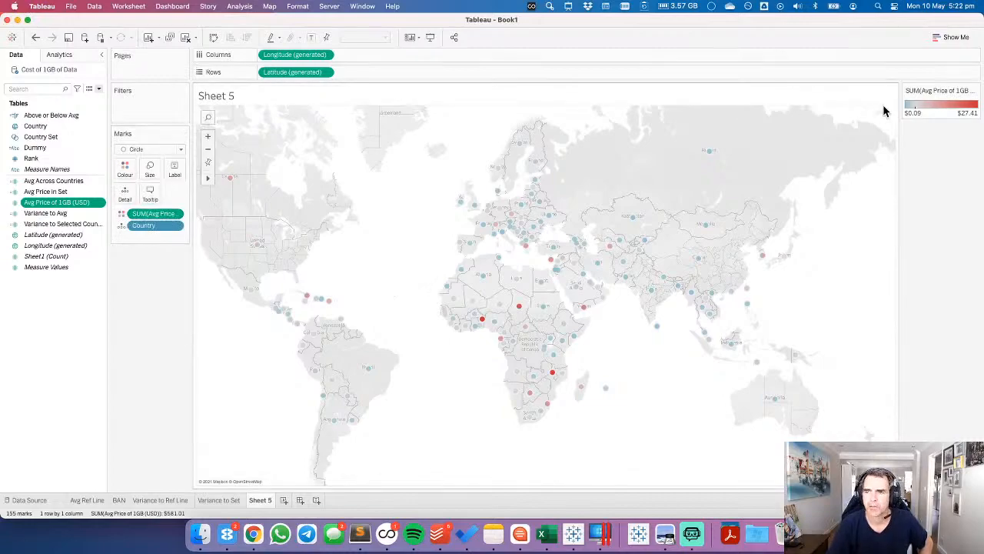
{"action": "double_click", "coordinate": [928, 114]}
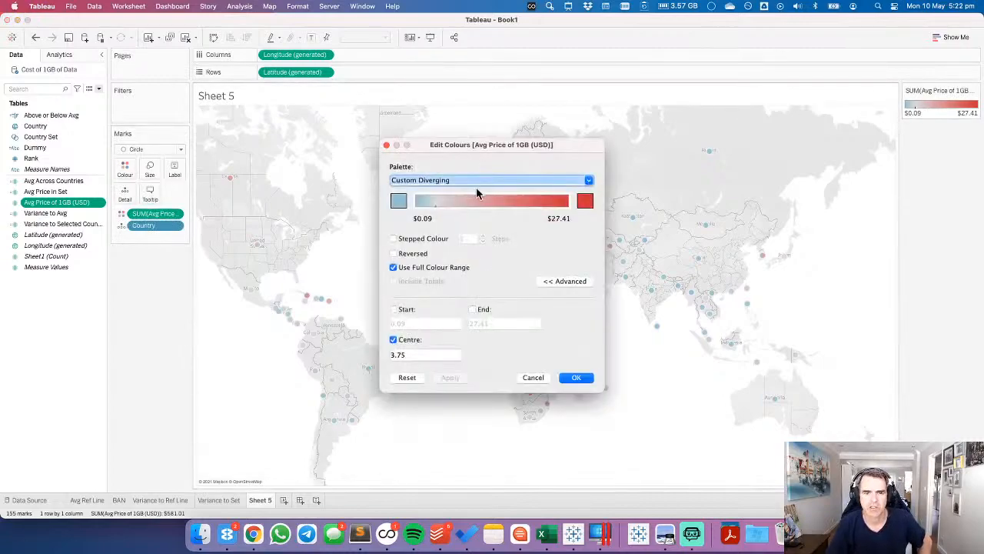
{"action": "left_click", "coordinate": [484, 188]}
{"action": "scroll", "coordinate": [477, 431], "scroll_direction": "down", "scroll_amount": 3}
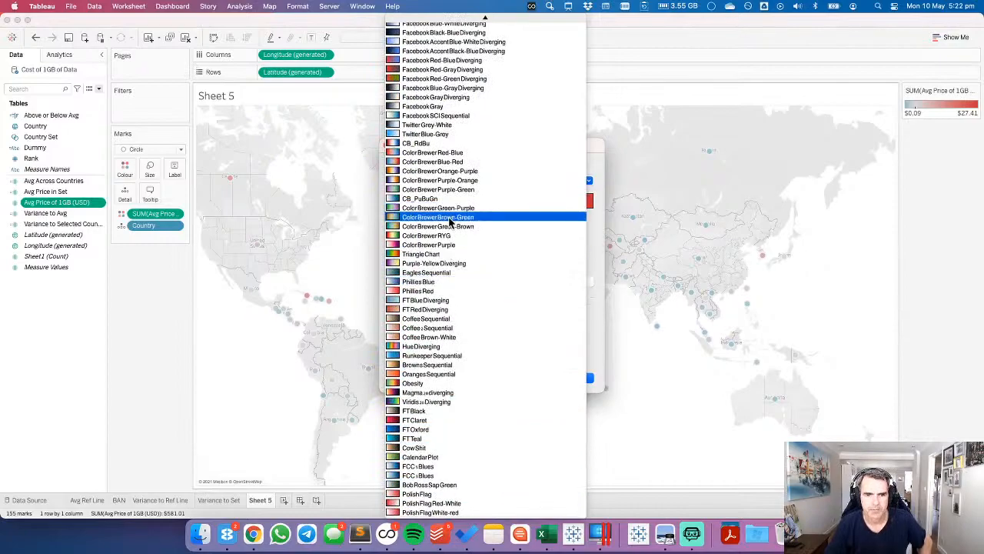
{"action": "scroll", "coordinate": [448, 215], "scroll_direction": "up", "scroll_amount": 5}
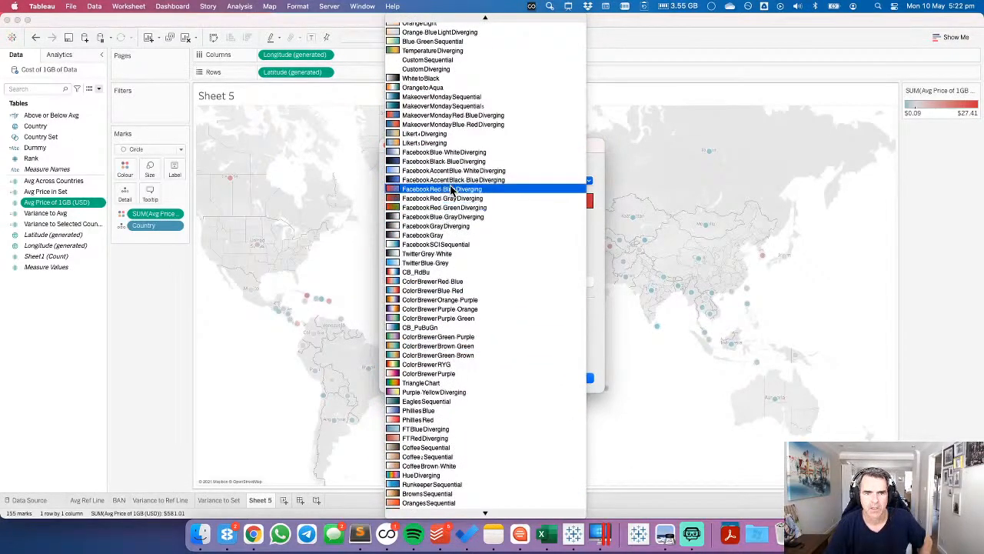
{"action": "scroll", "coordinate": [443, 208], "scroll_direction": "up", "scroll_amount": 2}
{"action": "left_click", "coordinate": [439, 164]}
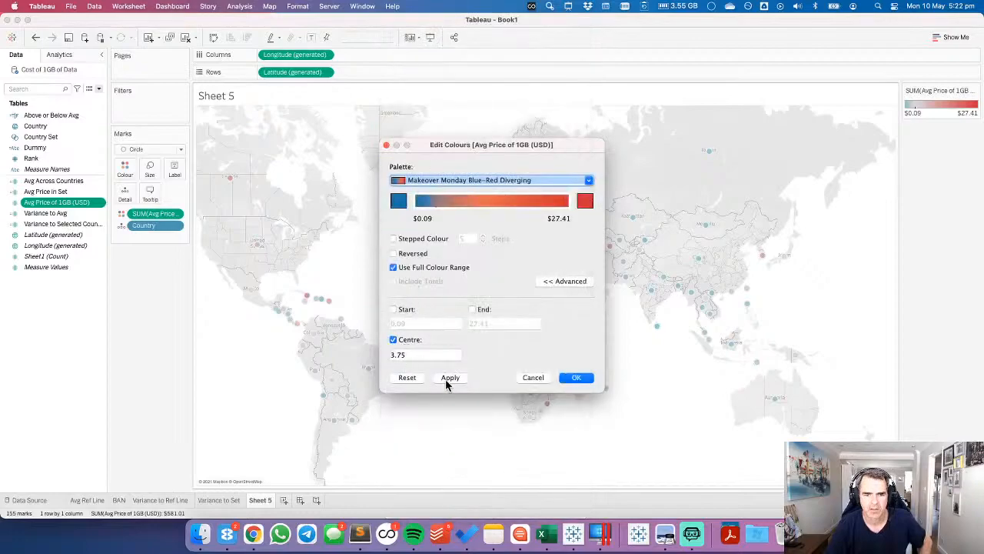
{"action": "left_click", "coordinate": [450, 377]}
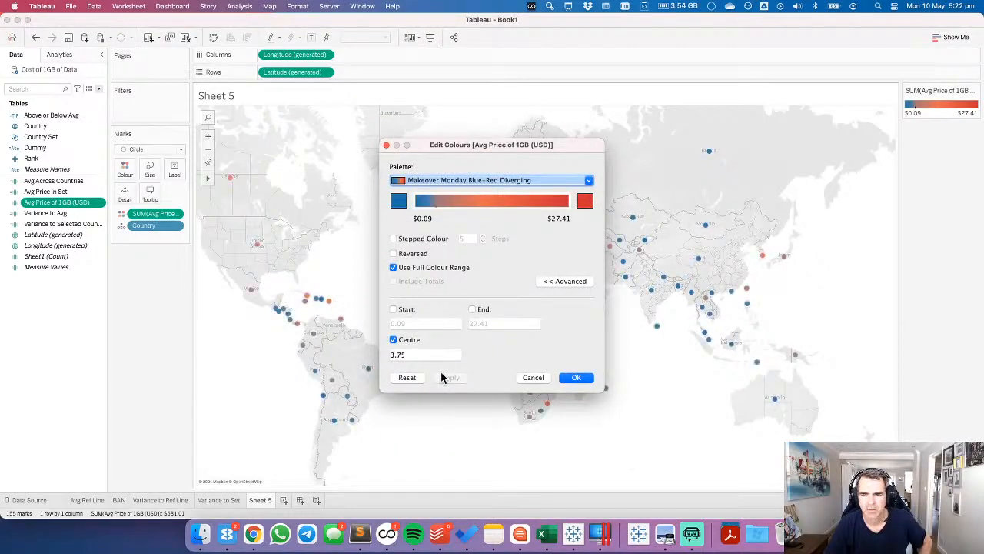
Switch the average price colours to the Orange to Aqua palette, reversed, and apply it to the map.
{"action": "left_click", "coordinate": [465, 180]}
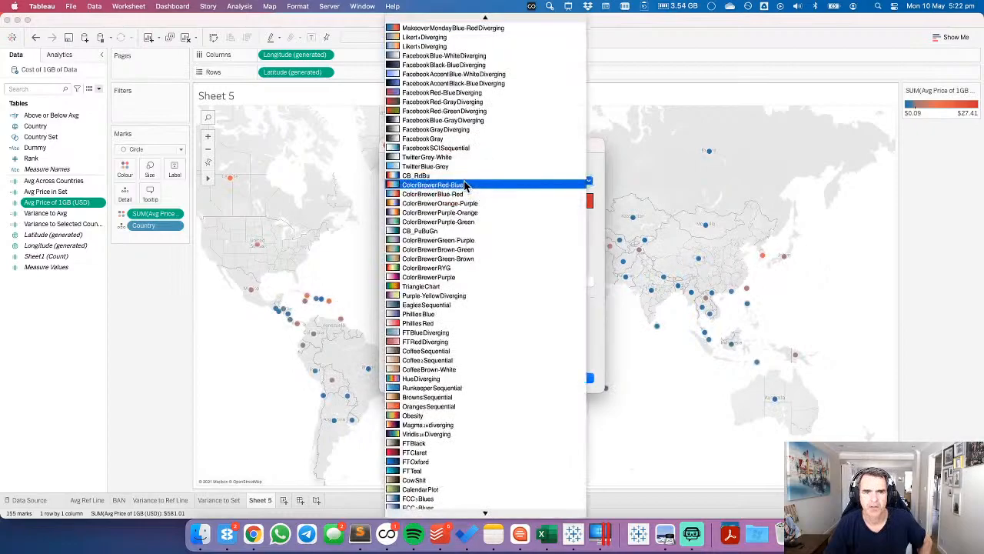
{"action": "scroll", "coordinate": [473, 208], "scroll_direction": "up", "scroll_amount": 5}
{"action": "scroll", "coordinate": [475, 214], "scroll_direction": "up", "scroll_amount": 2}
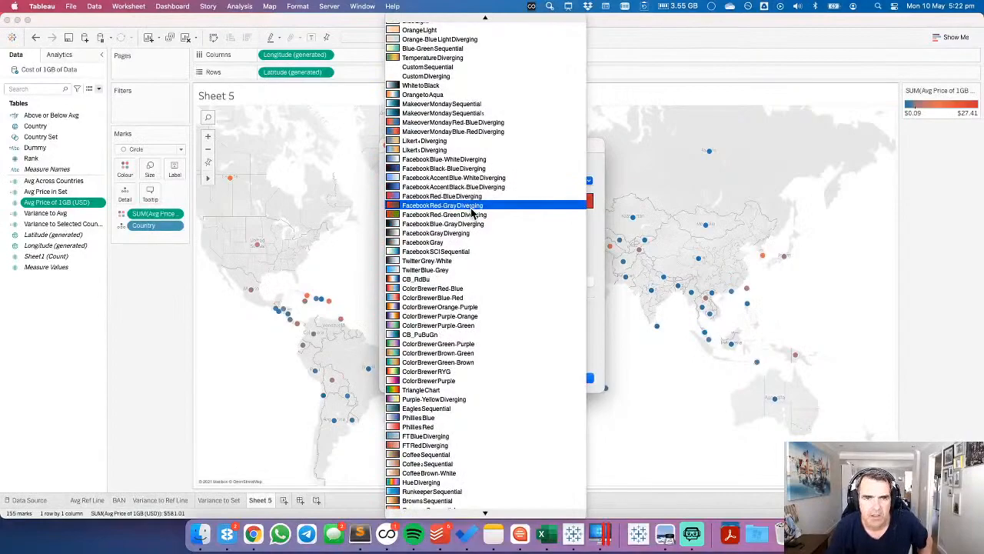
{"action": "left_click", "coordinate": [436, 94]}
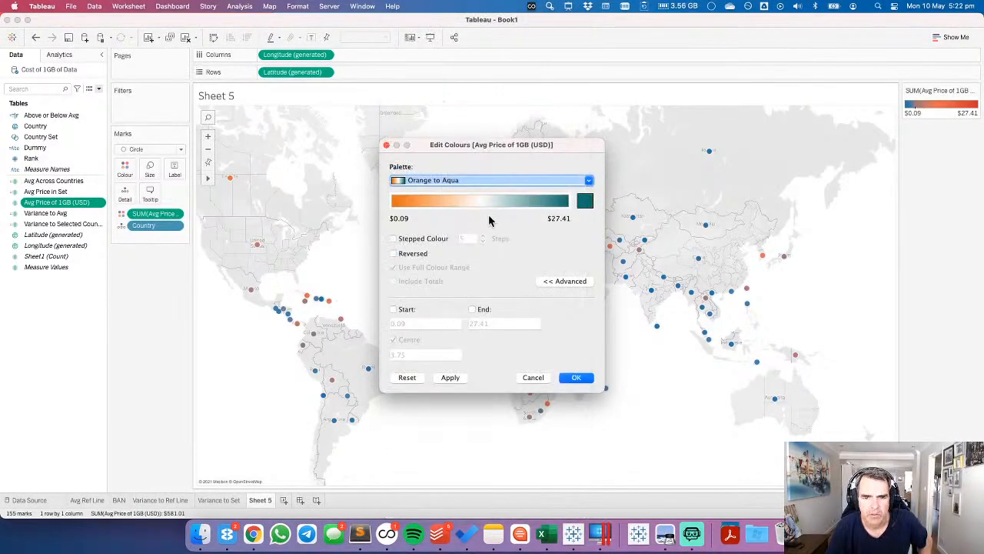
{"action": "left_click", "coordinate": [393, 253]}
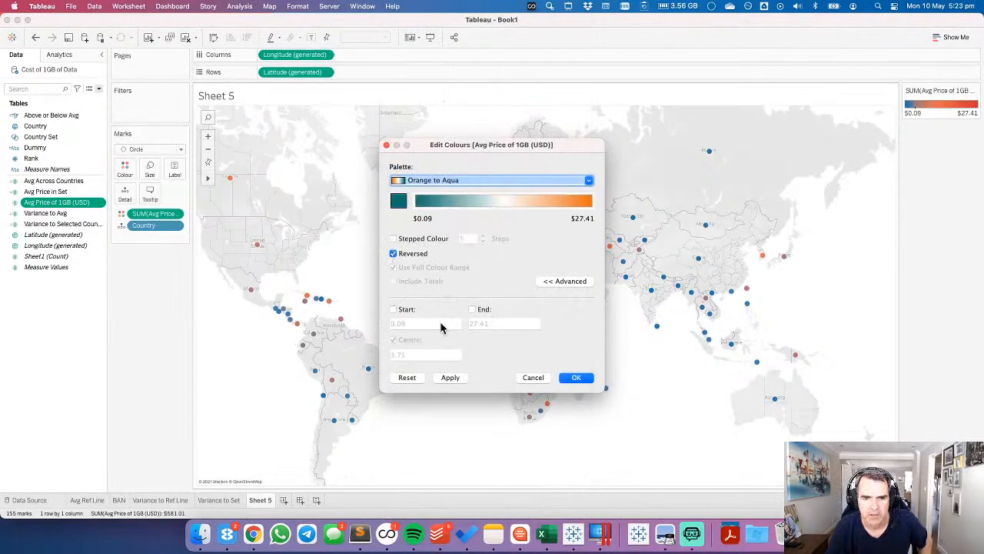
{"action": "left_click", "coordinate": [450, 378]}
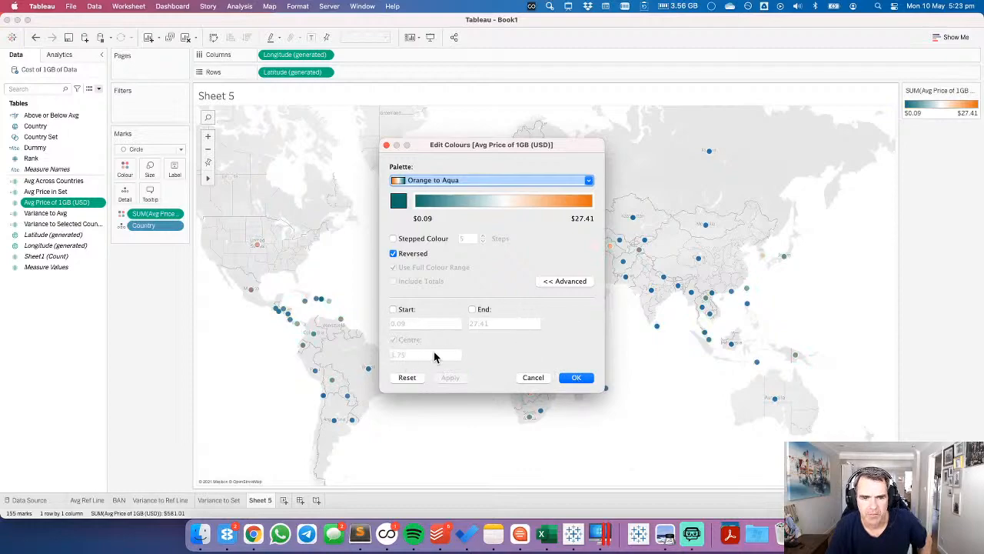
{"action": "left_click", "coordinate": [576, 377]}
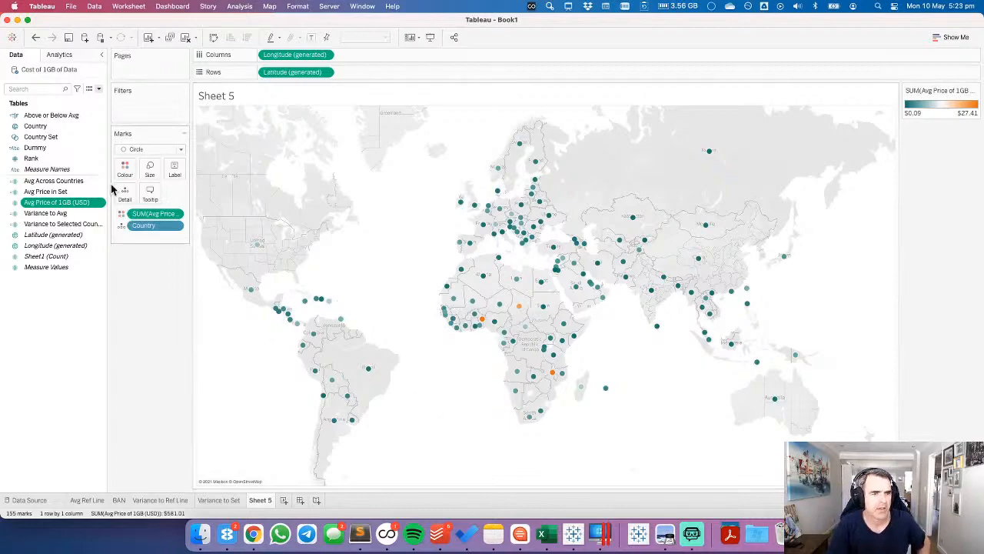
Size the map circles by Avg Price of 1GB (USD) and remove that measure from their colour.
{"action": "left_click_drag", "start_coordinate": [42, 206], "coordinate": [151, 170]}
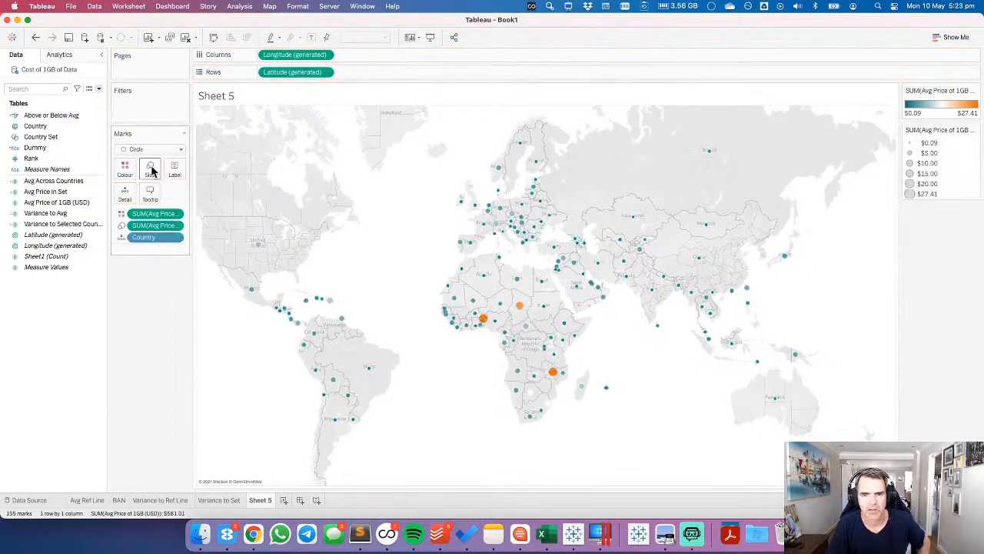
{"action": "left_click_drag", "start_coordinate": [146, 228], "coordinate": [149, 310]}
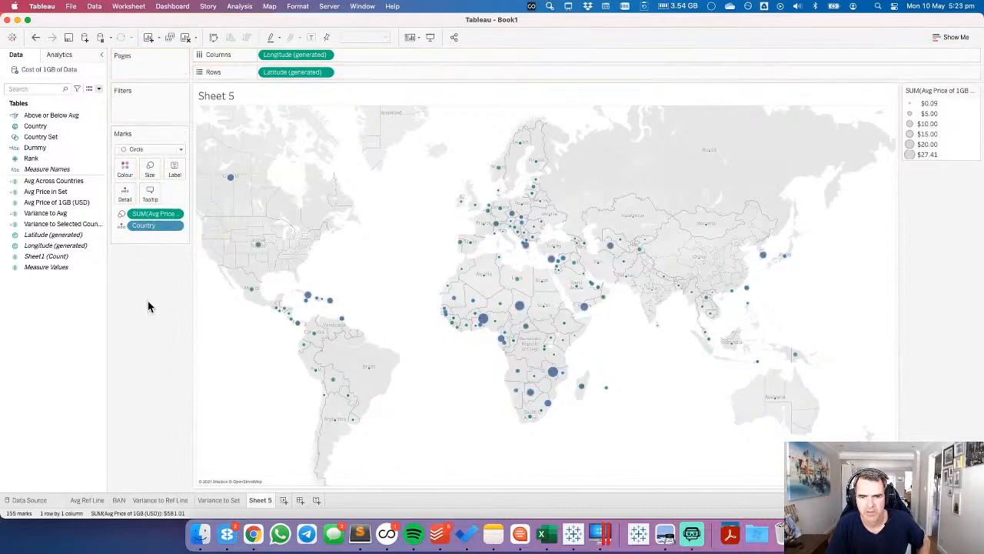
Set the border of the map circles to None.
{"action": "left_click", "coordinate": [124, 169]}
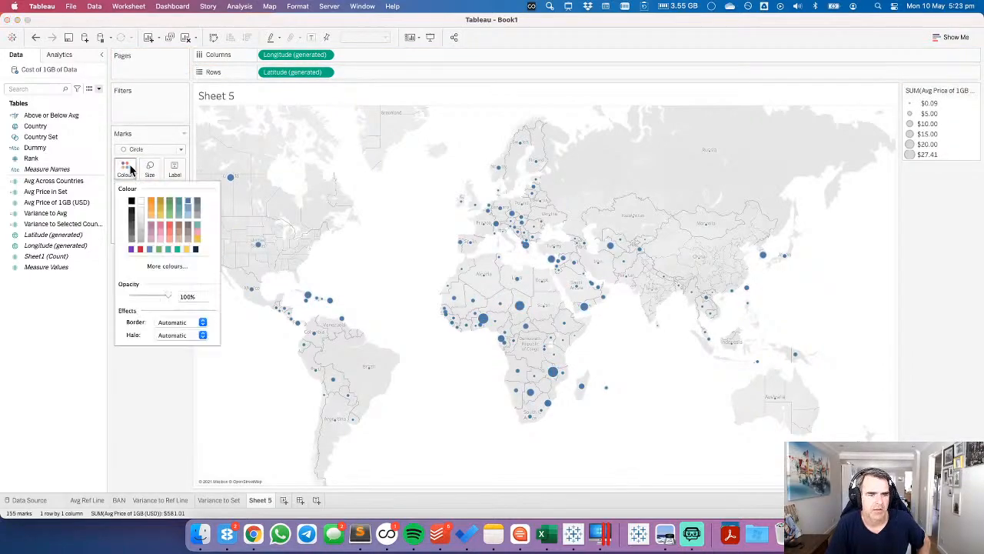
{"action": "left_click", "coordinate": [178, 335]}
{"action": "left_click", "coordinate": [179, 324]}
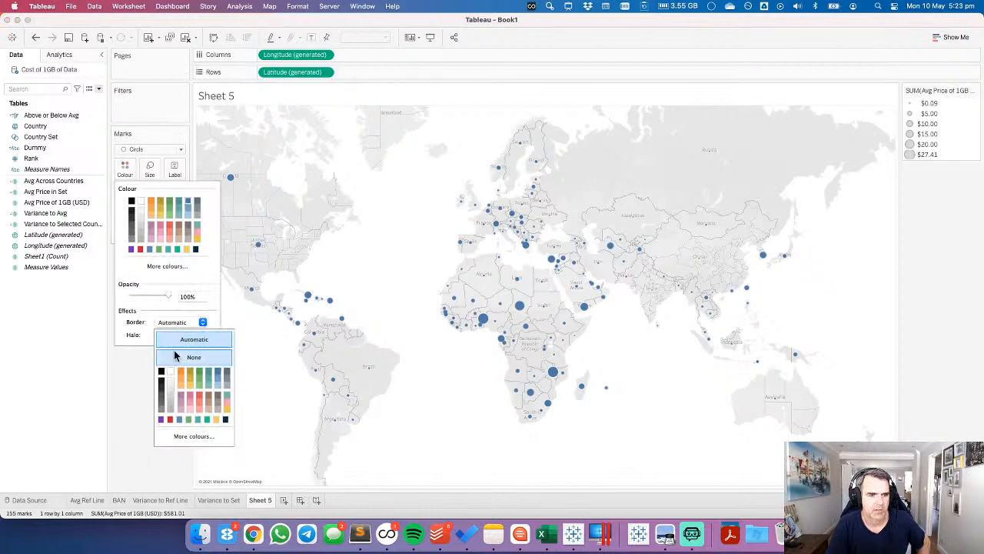
{"action": "left_click", "coordinate": [173, 359]}
{"action": "left_click", "coordinate": [122, 378]}
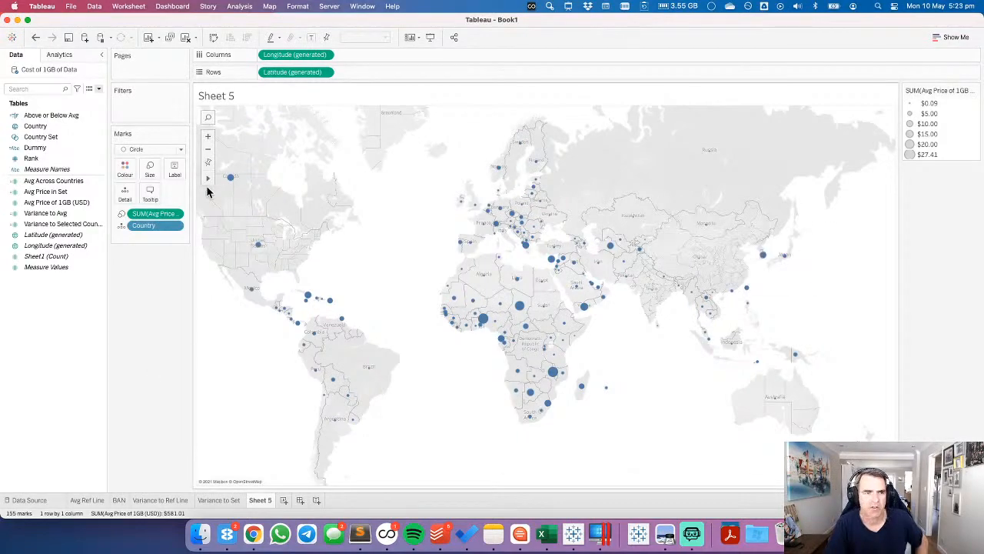
Enlarge the map circles to roughly the middle of the size range.
{"action": "left_click", "coordinate": [146, 173]}
{"action": "left_click_drag", "start_coordinate": [172, 193], "coordinate": [189, 194]}
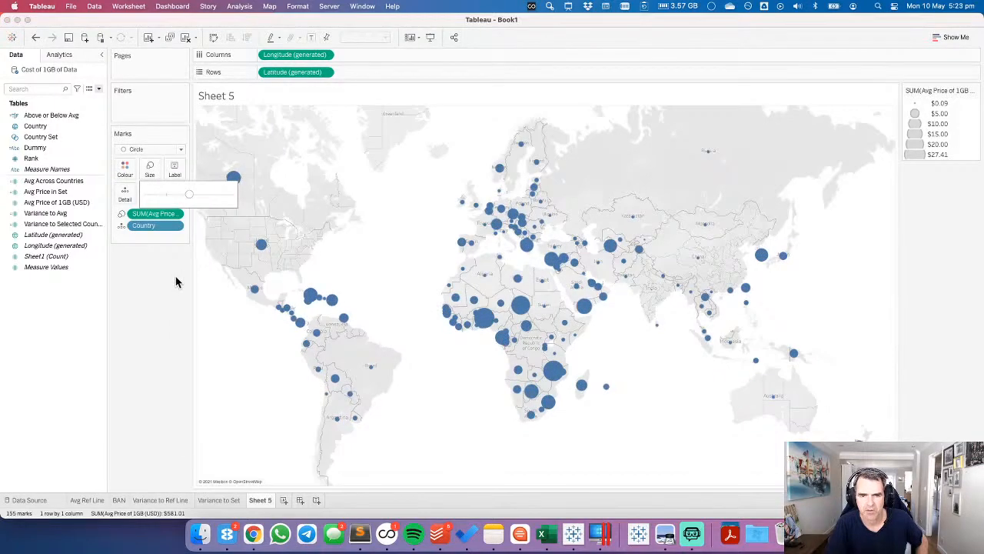
{"action": "left_click", "coordinate": [176, 276]}
Sort Country on the map by the field Avg Price of 1GB (USD), ascending, using the Sum aggregation.
{"action": "left_click", "coordinate": [177, 226]}
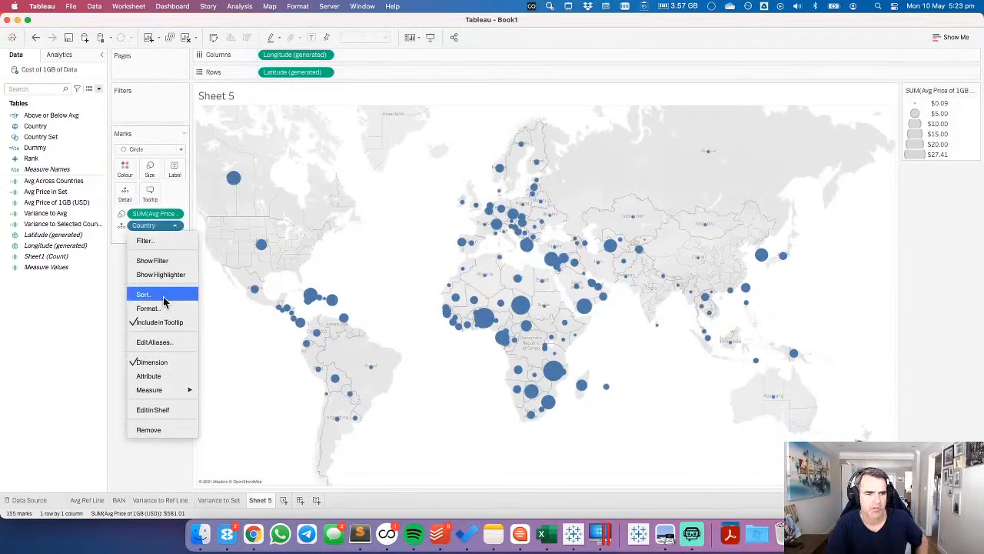
{"action": "left_click", "coordinate": [442, 290]}
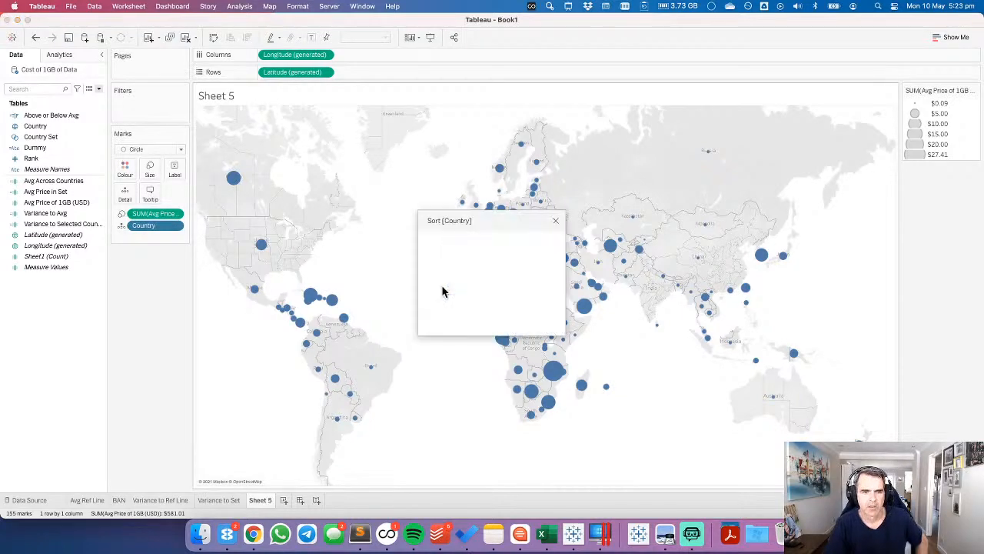
{"action": "left_click", "coordinate": [454, 258]}
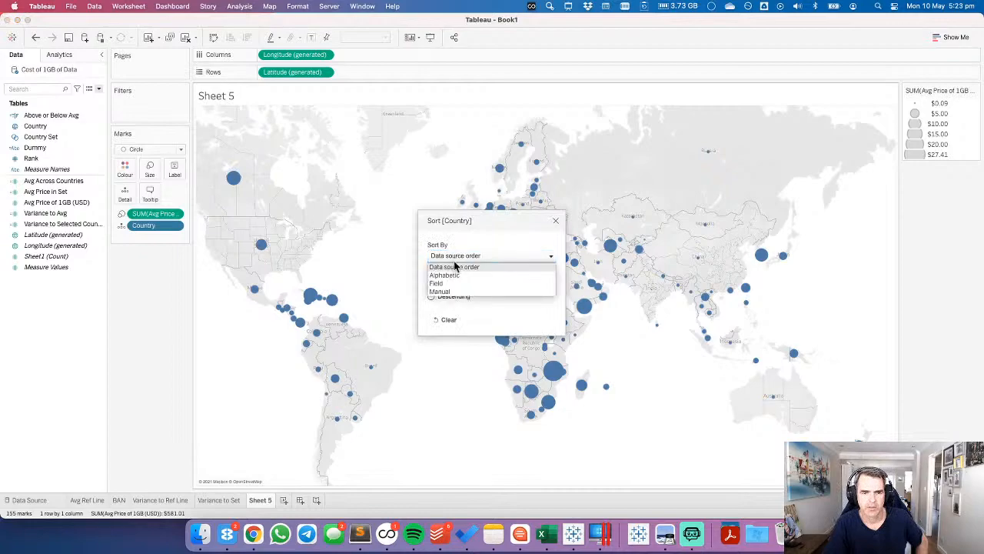
{"action": "left_click", "coordinate": [453, 286]}
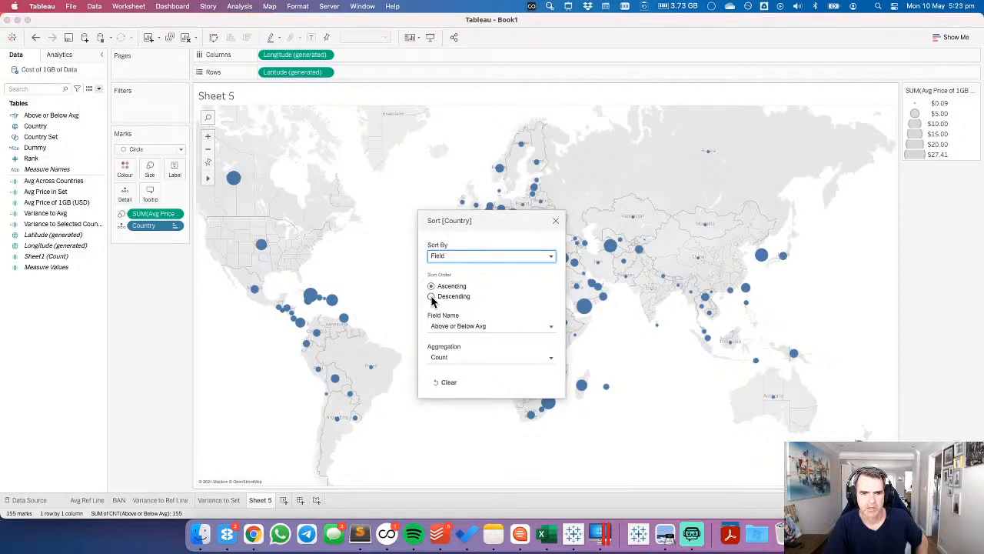
{"action": "left_click", "coordinate": [443, 326]}
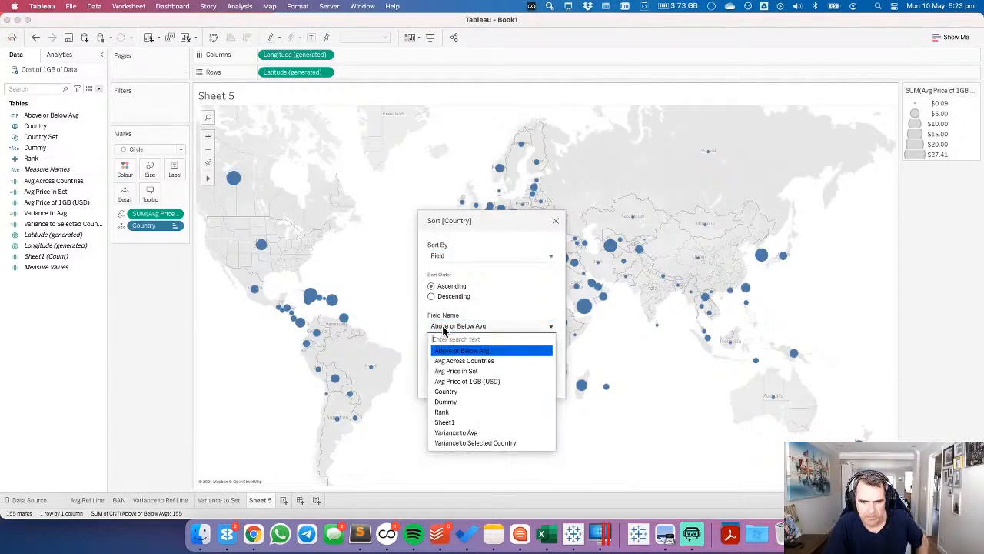
{"action": "left_click", "coordinate": [453, 380]}
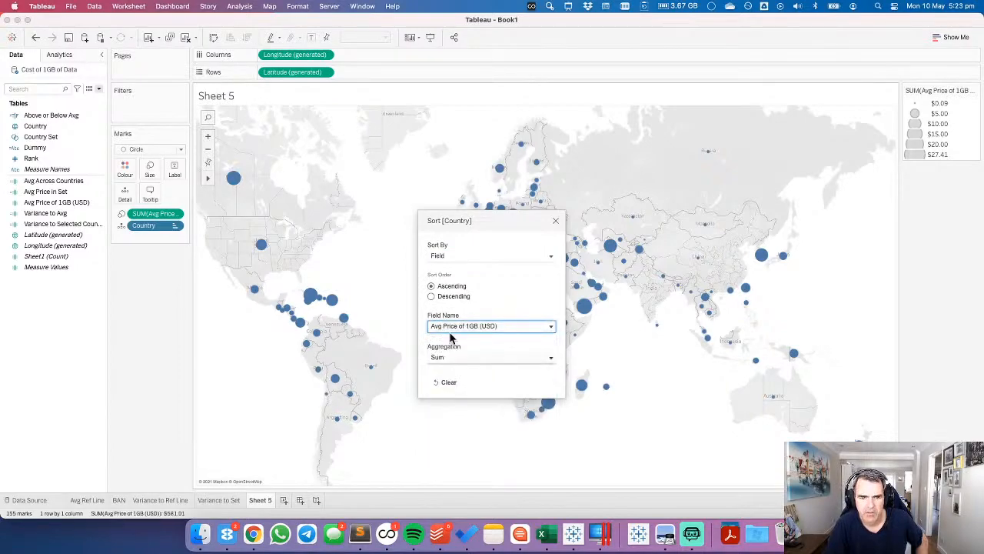
{"action": "left_click_drag", "start_coordinate": [474, 222], "coordinate": [333, 132]}
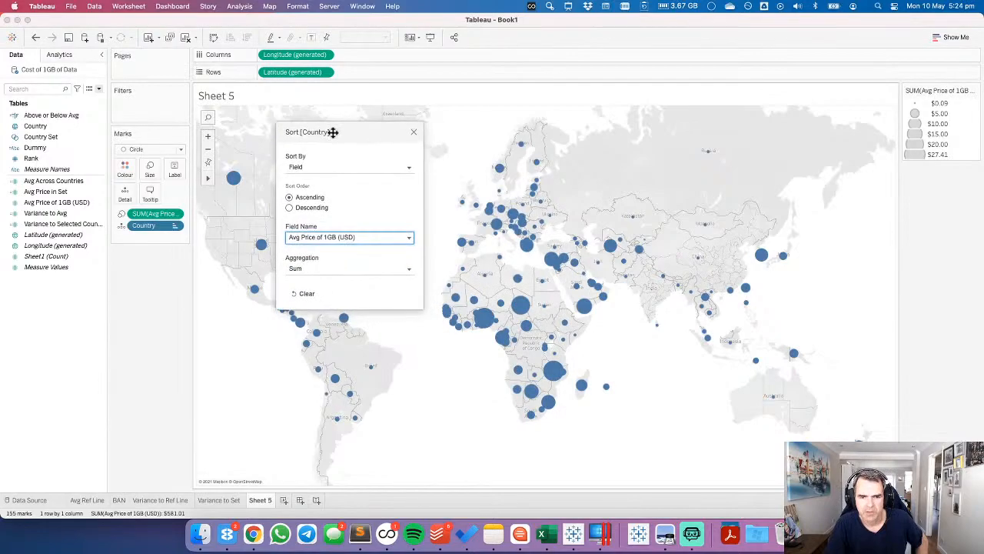
{"action": "left_click", "coordinate": [413, 135]}
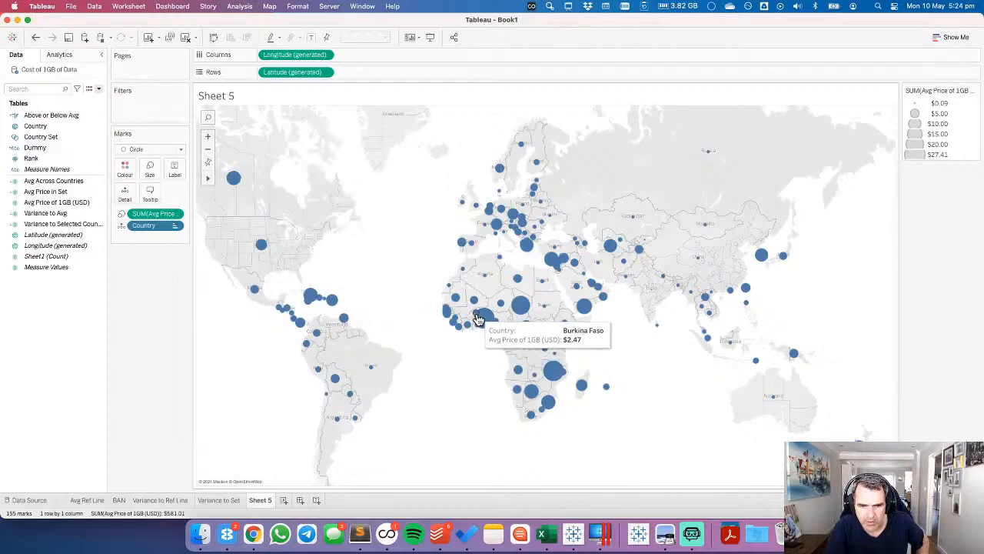
Give the map circles a white border.
{"action": "left_click", "coordinate": [125, 170]}
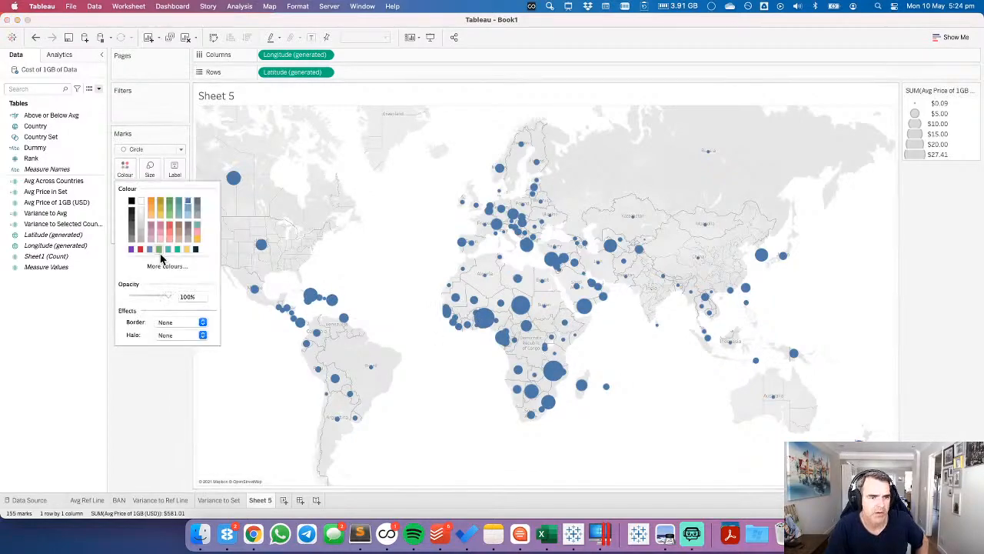
{"action": "left_click", "coordinate": [169, 322]}
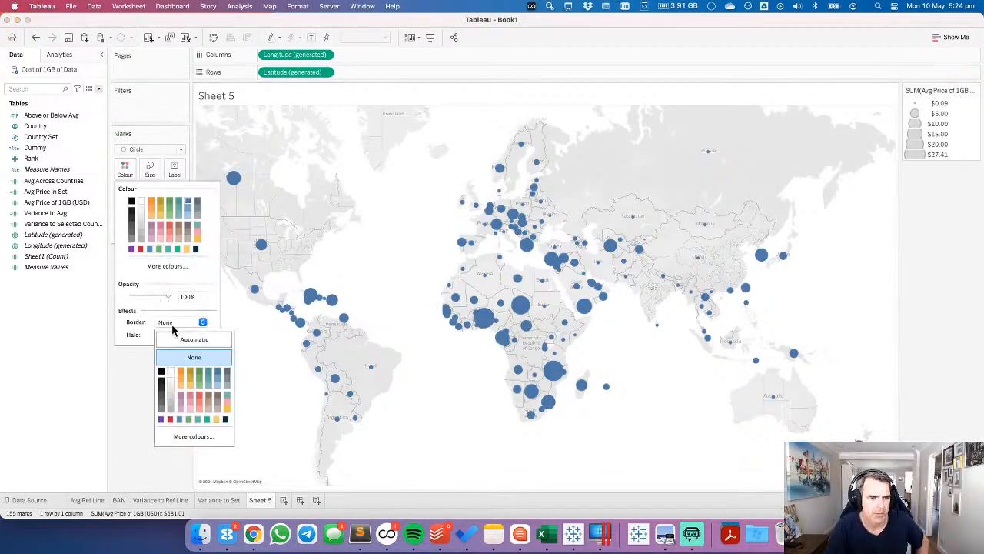
{"action": "left_click", "coordinate": [170, 373]}
{"action": "left_click", "coordinate": [474, 357]}
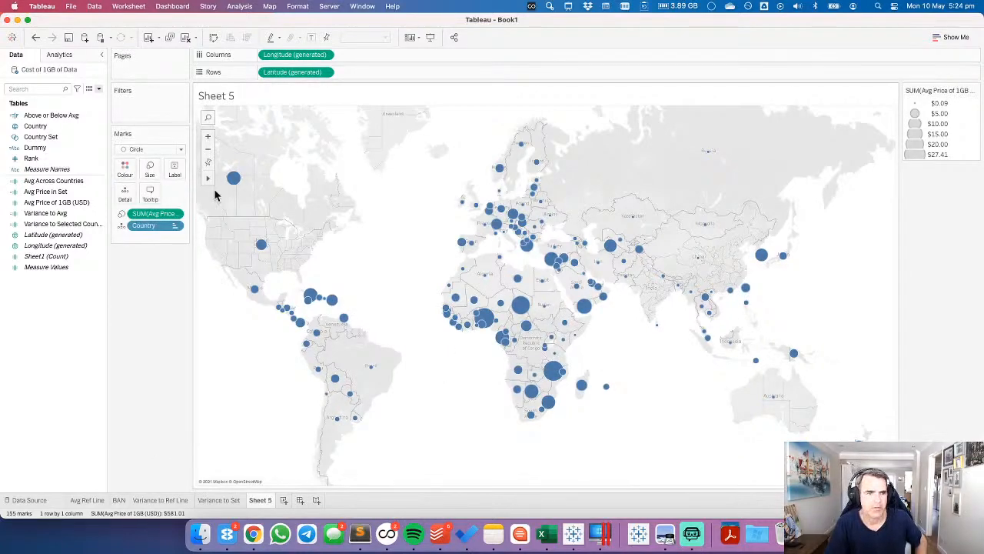
Colour the map circles by Avg Price of 1GB (USD).
{"action": "left_click", "coordinate": [48, 213]}
{"action": "left_click", "coordinate": [34, 126]}
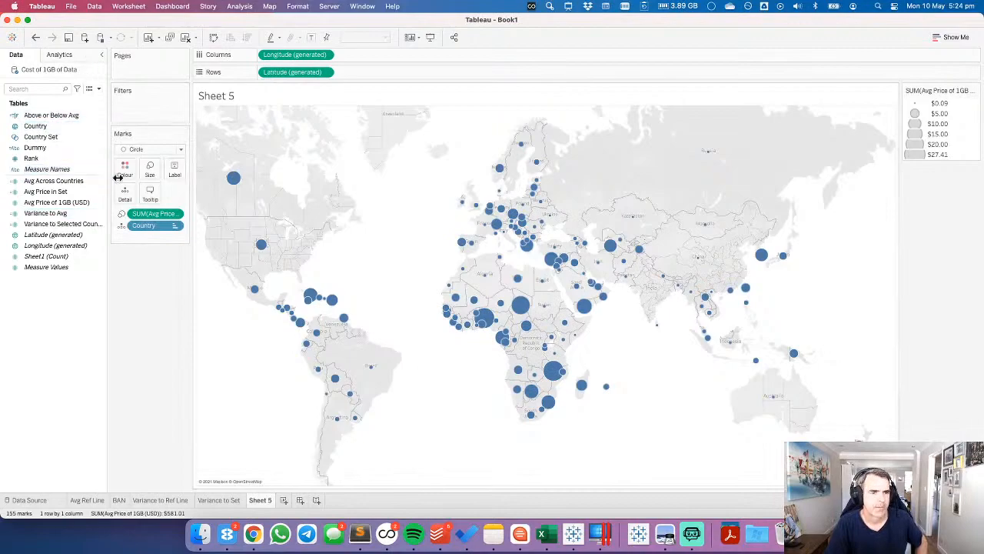
{"action": "left_click", "coordinate": [39, 194]}
{"action": "left_click_drag", "start_coordinate": [46, 203], "coordinate": [318, 189]}
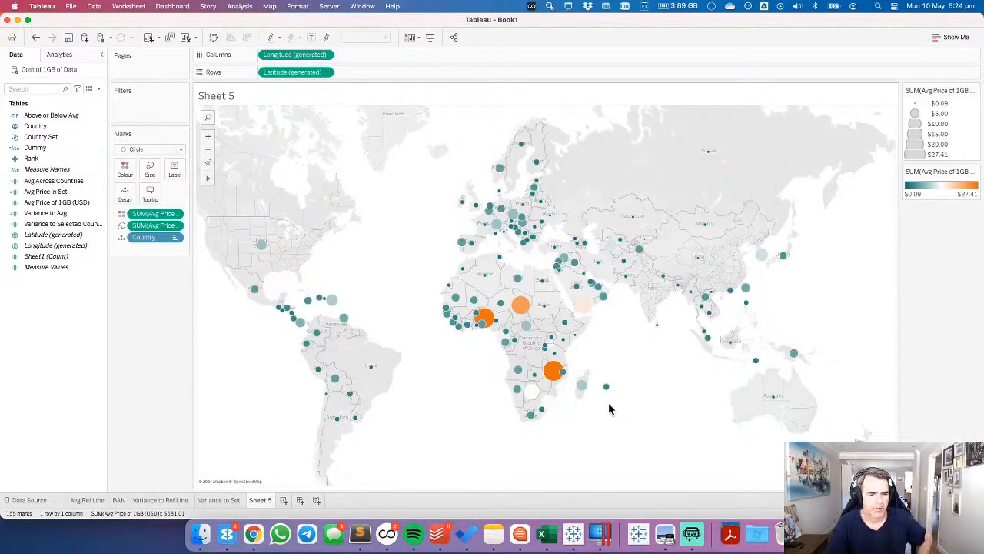
Rename the worksheet Sheet 5 as Map.
{"action": "double_click", "coordinate": [256, 501]}
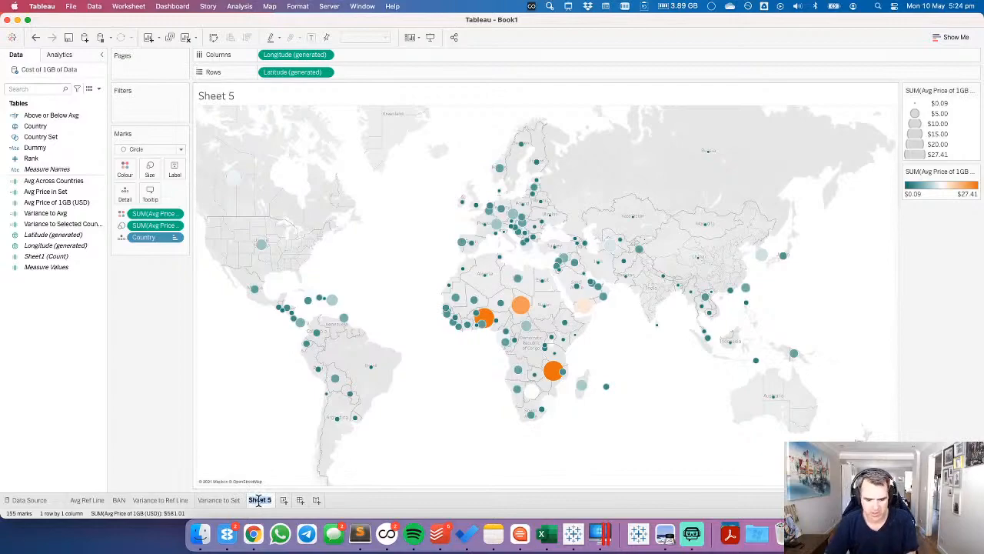
{"action": "type", "text": "Map"}
{"action": "key", "text": "Return"}
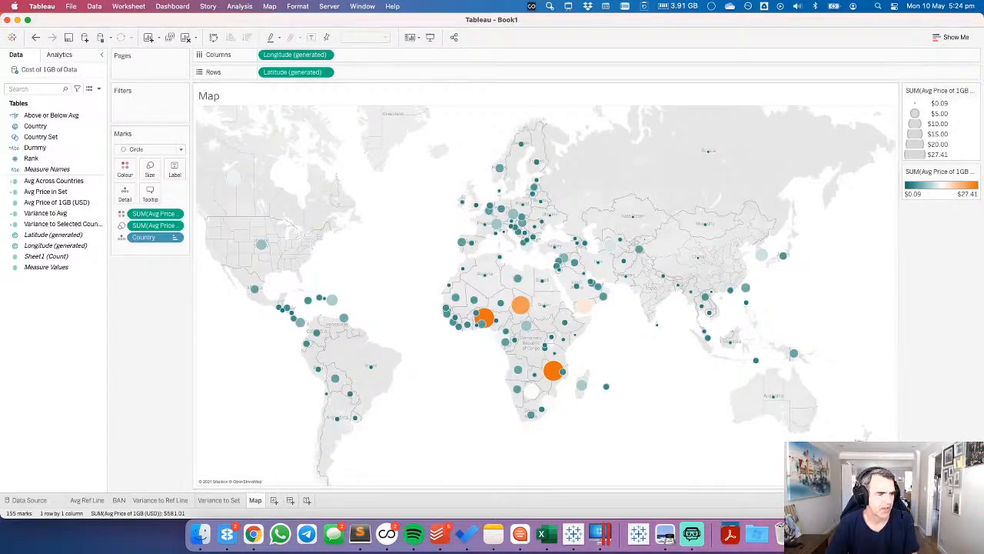
{"action": "key", "text": "super+Tab"}
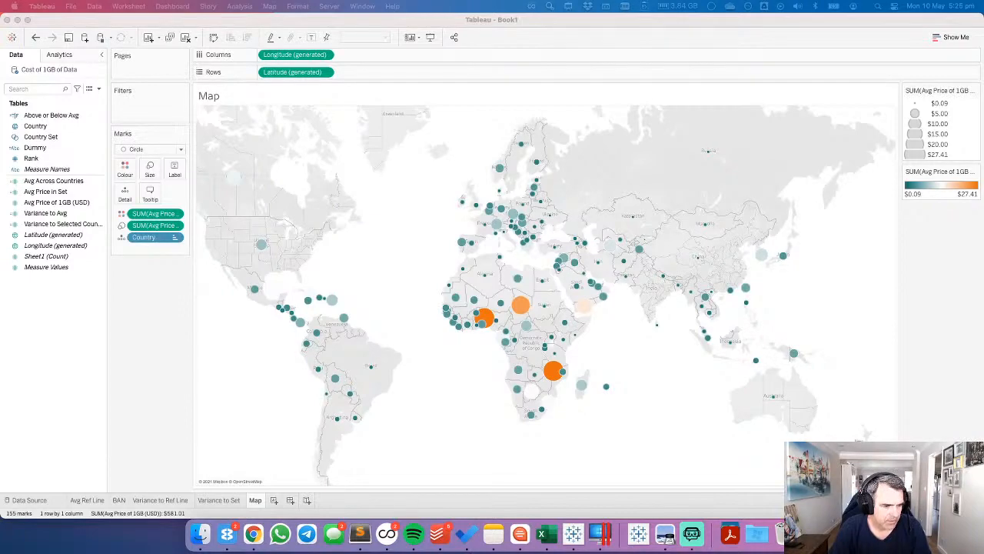
{"action": "left_click", "coordinate": [457, 416]}
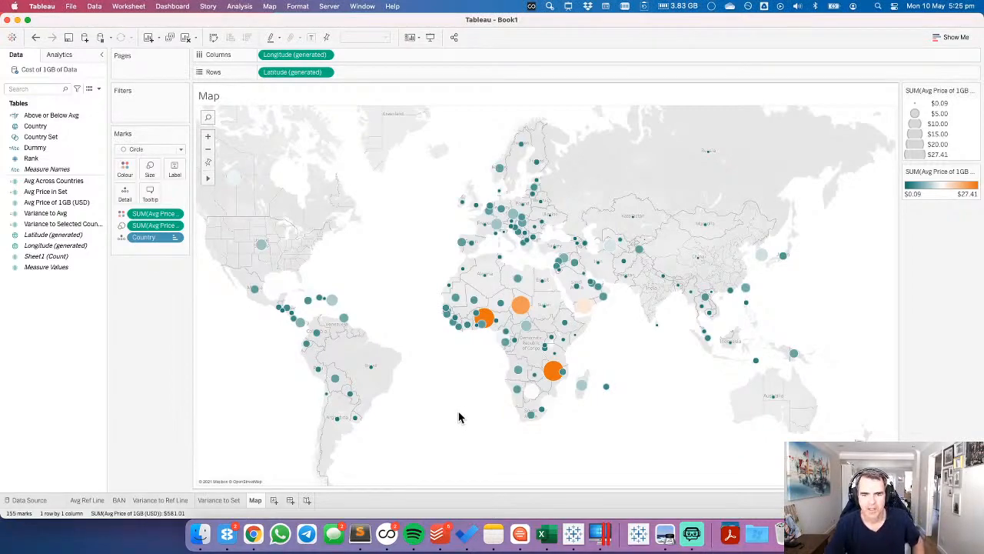
Switch to Chrome and search Google for "world tile map".
{"action": "left_click", "coordinate": [254, 536]}
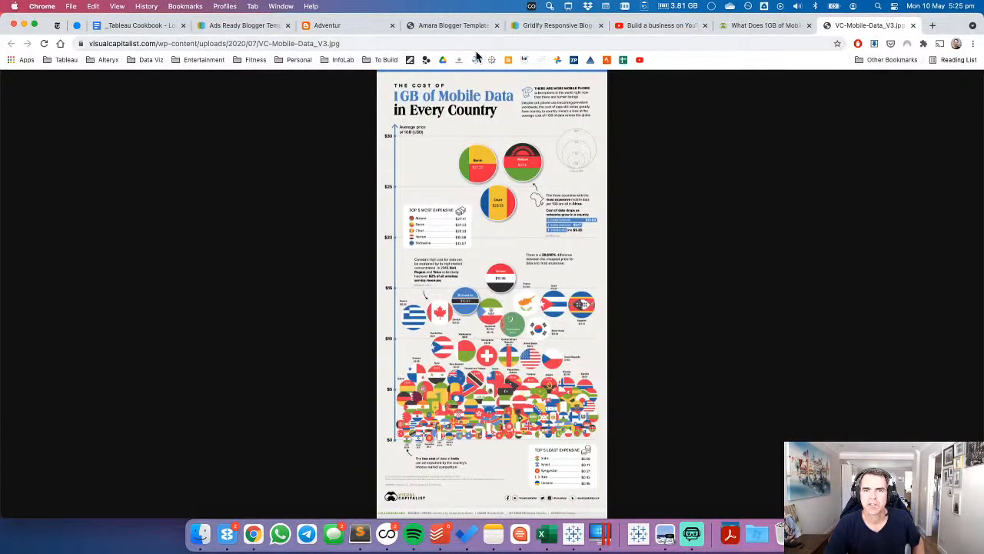
{"action": "left_click", "coordinate": [435, 44]}
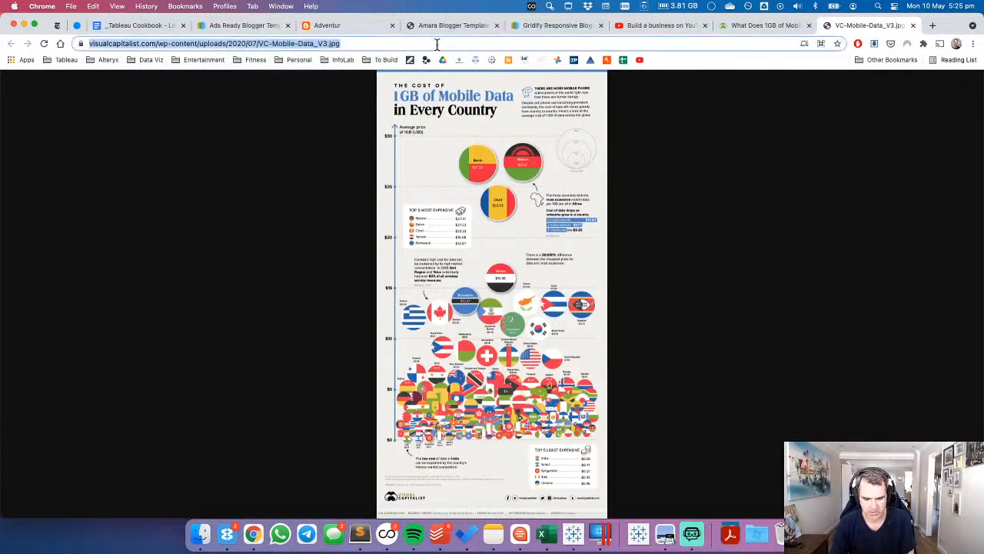
{"action": "type", "text": "tile map"}
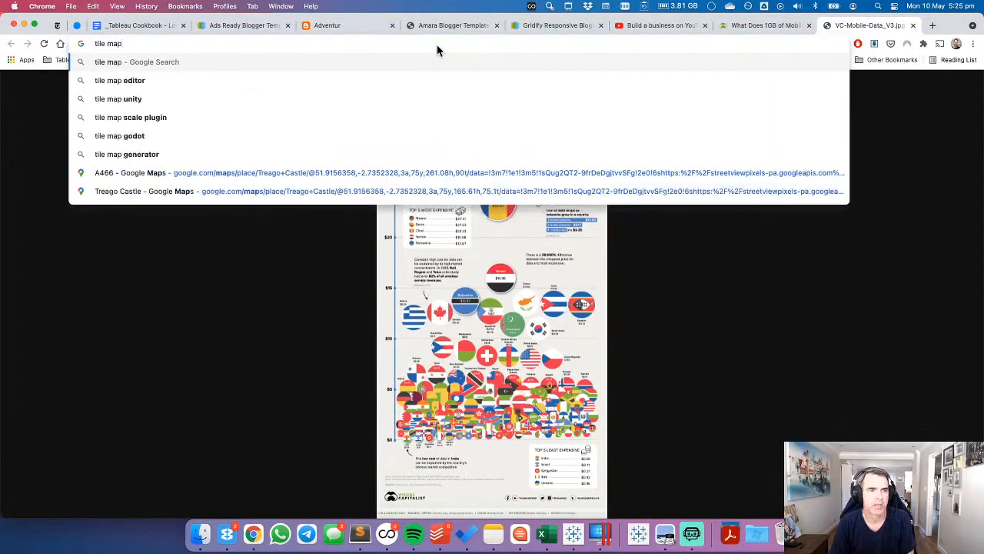
{"action": "type", "text": "world"}
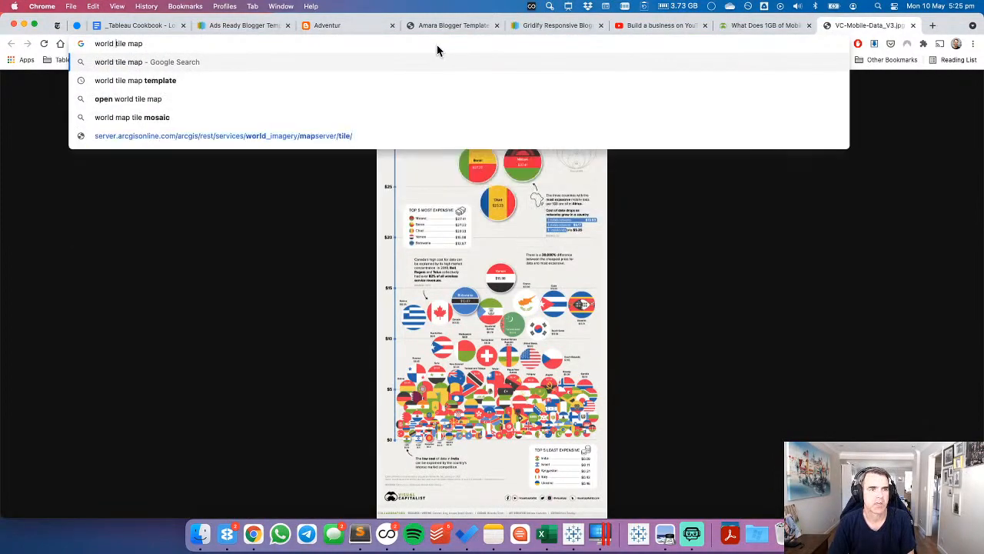
{"action": "key", "text": "Return"}
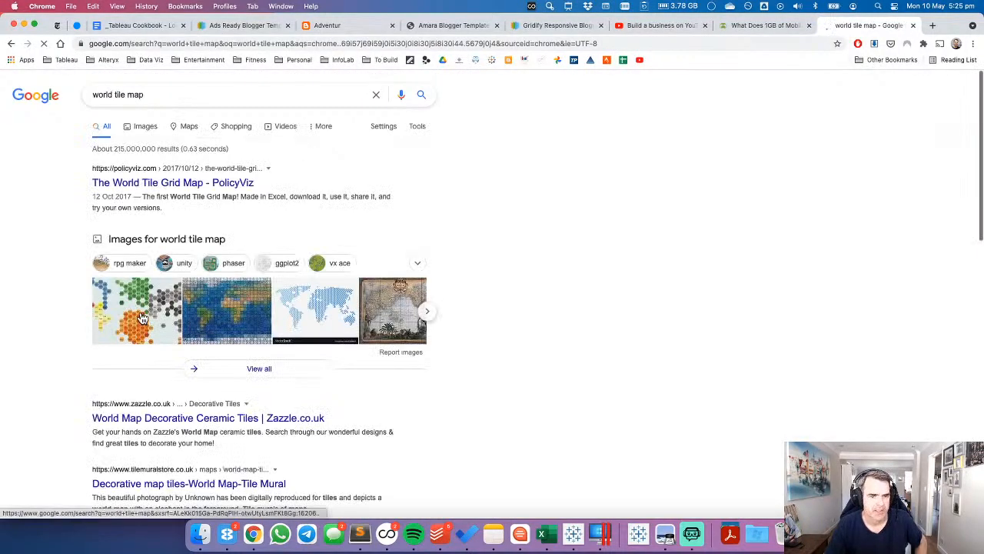
Open the "How do you tile the world?" article from the image results and look through its tile map examples.
{"action": "left_click", "coordinate": [216, 296]}
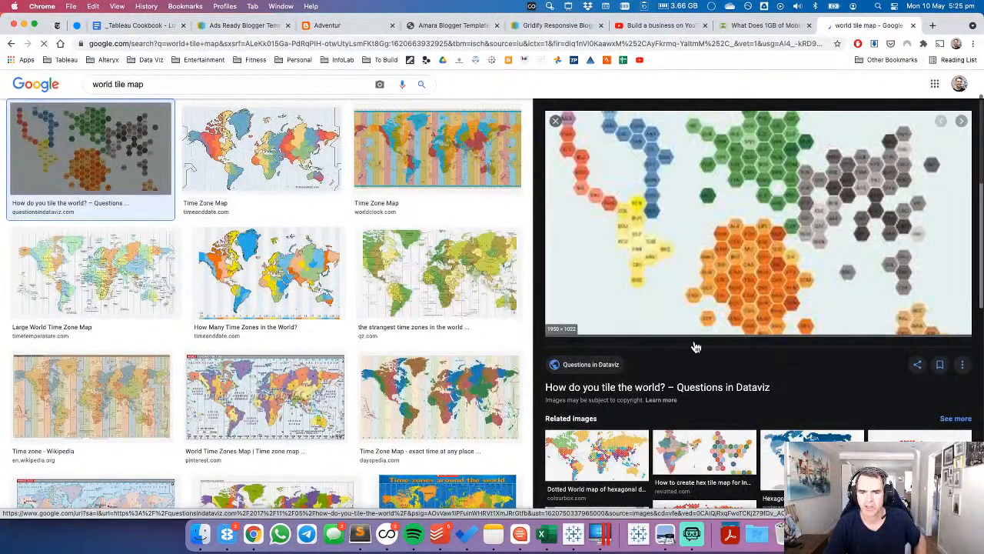
{"action": "left_click", "coordinate": [604, 390]}
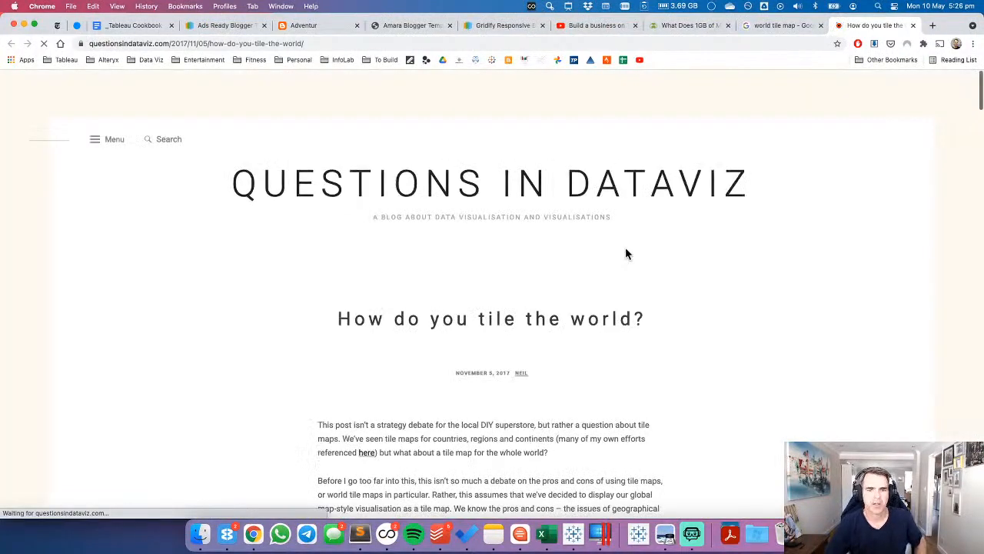
{"action": "scroll", "coordinate": [628, 285], "scroll_direction": "down", "scroll_amount": 10}
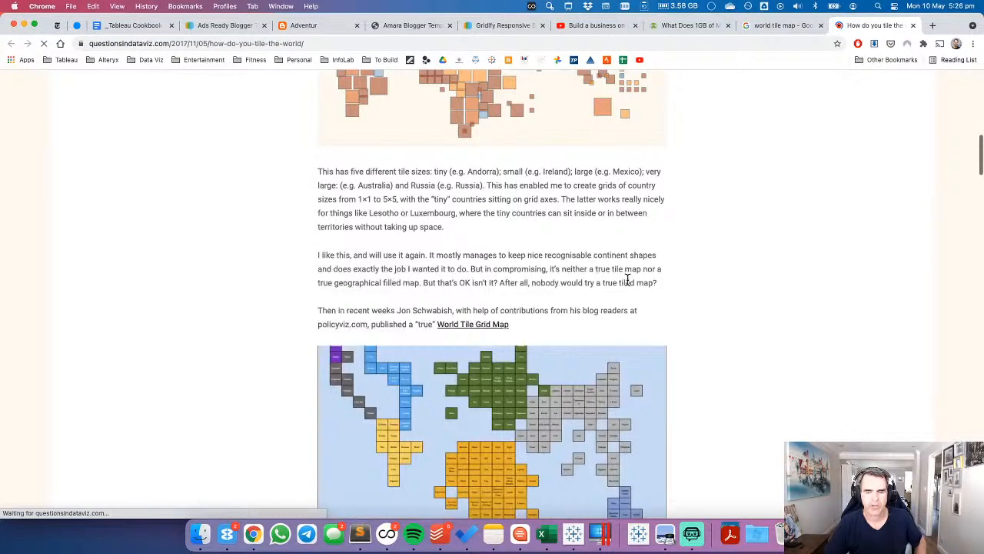
{"action": "scroll", "coordinate": [706, 286], "scroll_direction": "down", "scroll_amount": 8}
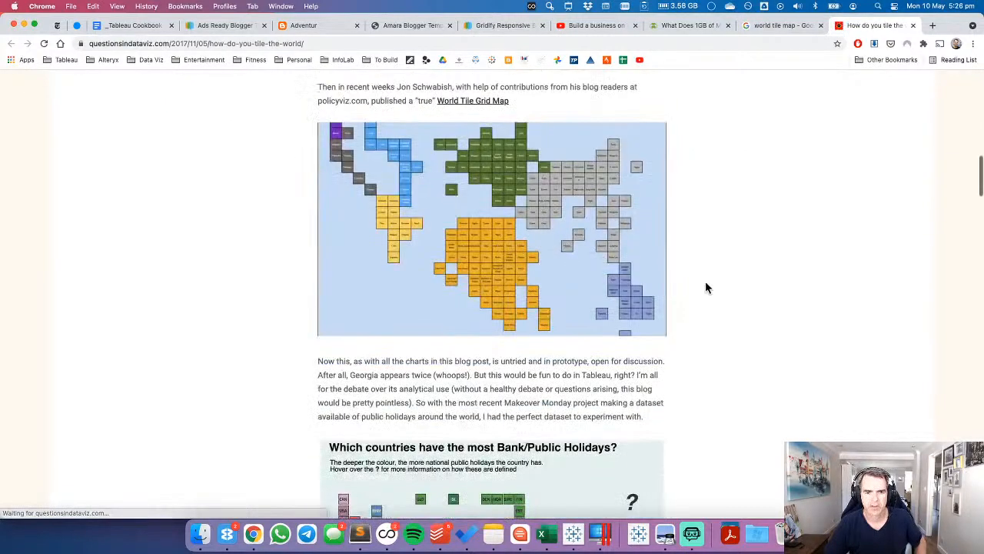
{"action": "scroll", "coordinate": [706, 286], "scroll_direction": "down", "scroll_amount": 3}
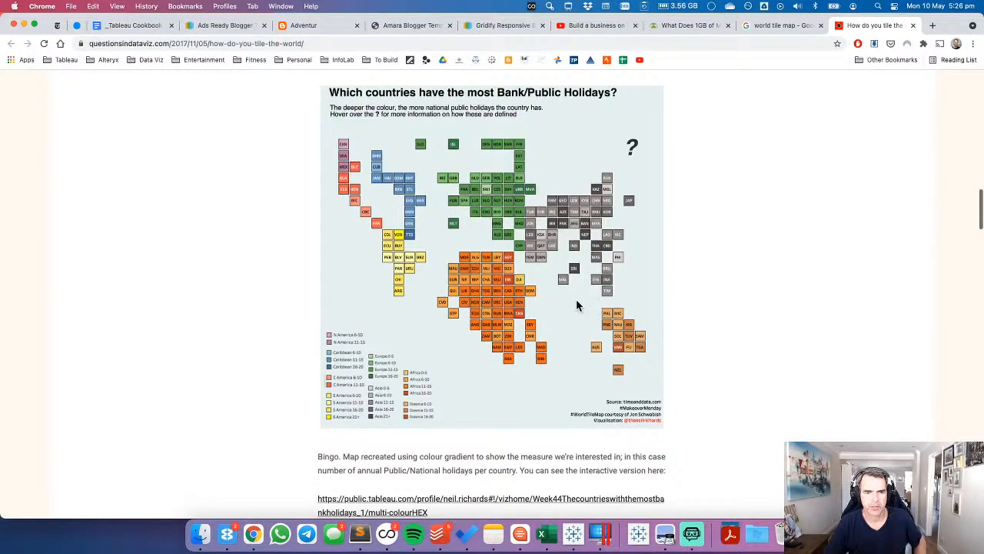
{"action": "scroll", "coordinate": [578, 306], "scroll_direction": "down", "scroll_amount": 10}
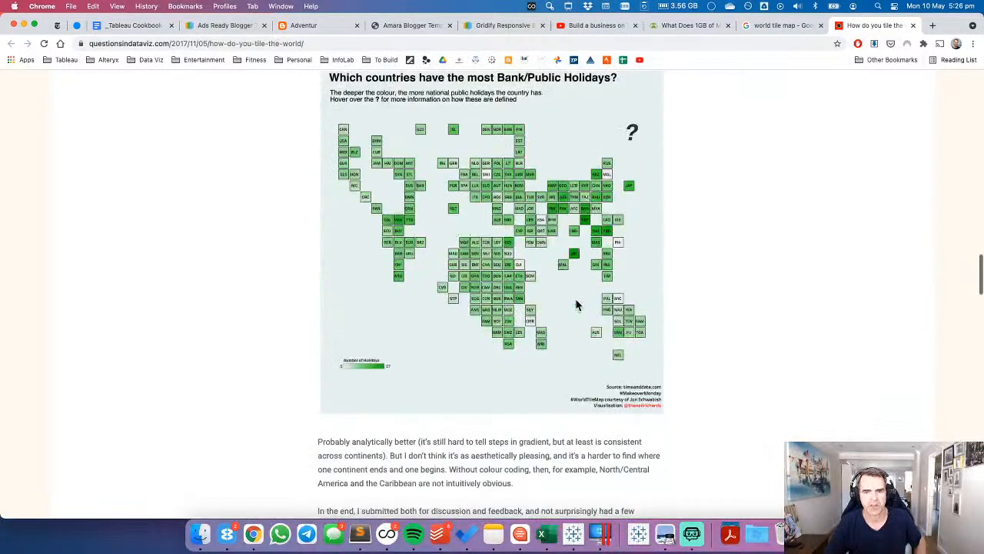
{"action": "scroll", "coordinate": [578, 306], "scroll_direction": "down", "scroll_amount": 15}
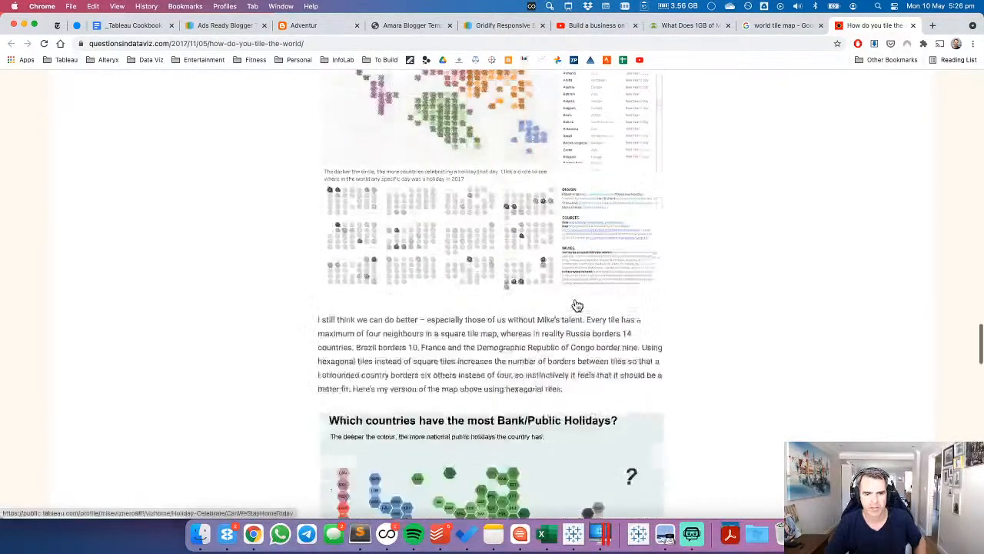
{"action": "scroll", "coordinate": [578, 306], "scroll_direction": "up", "scroll_amount": 10}
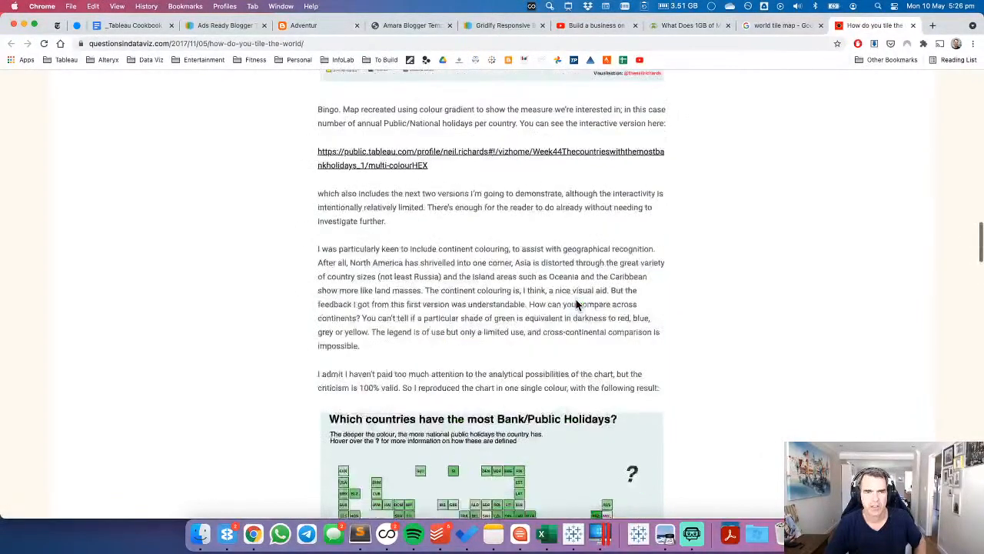
Open the article's interactive bank holidays map on Tableau Public and compare its multi-colour and one colour versions.
{"action": "left_click", "coordinate": [384, 265]}
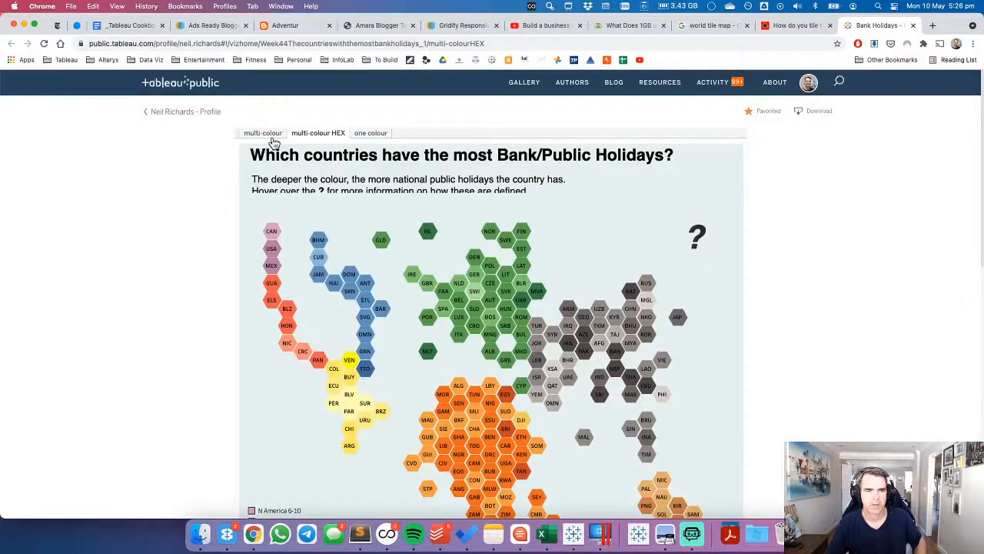
{"action": "left_click", "coordinate": [272, 134]}
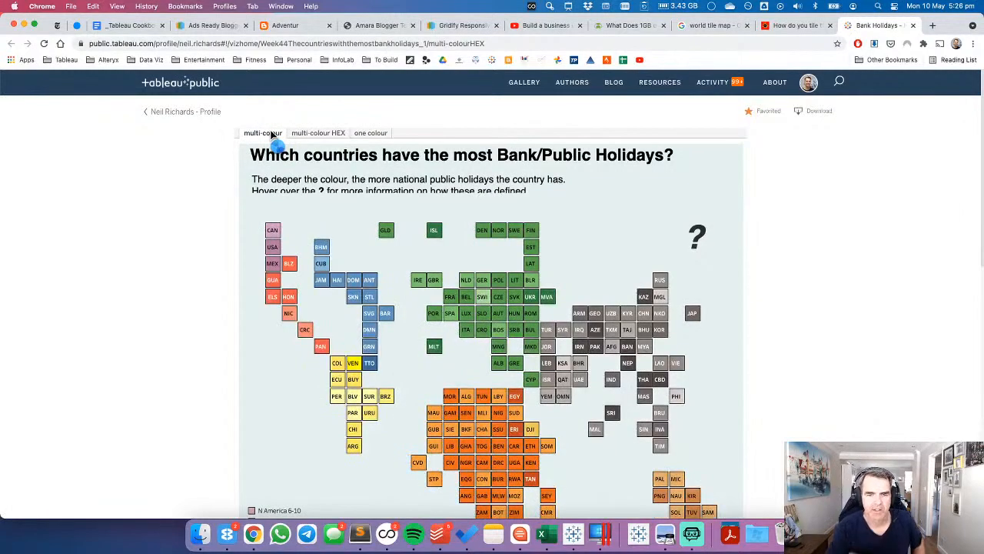
{"action": "left_click", "coordinate": [374, 135]}
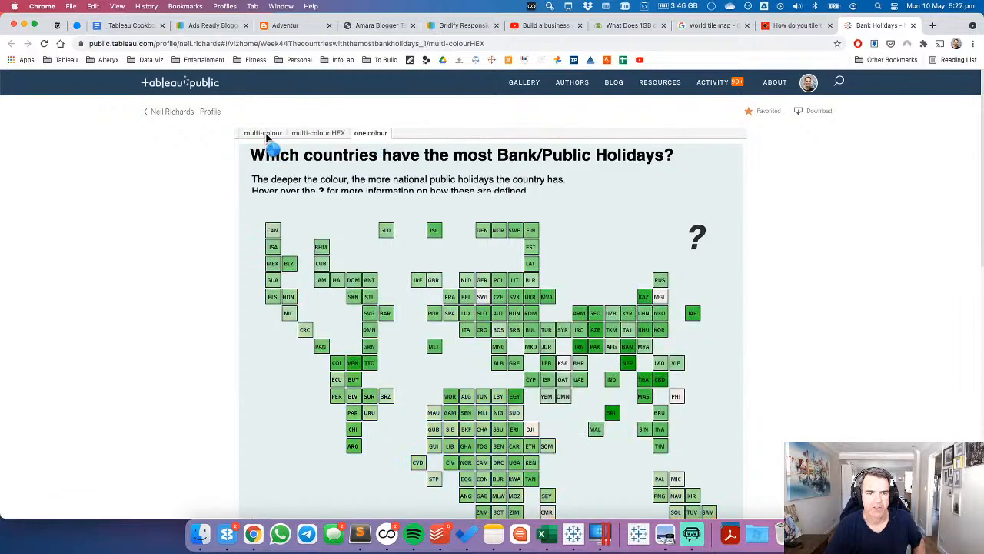
Select all the country tiles in the one colour version of the bank holidays map.
{"action": "scroll", "coordinate": [796, 282], "scroll_direction": "down", "scroll_amount": 3}
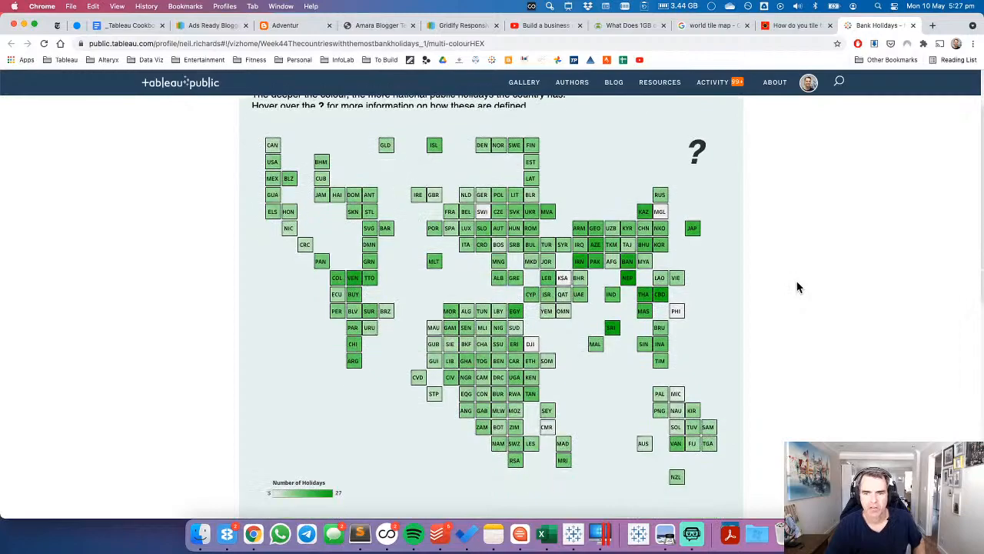
{"action": "left_click_drag", "start_coordinate": [262, 131], "coordinate": [707, 492]}
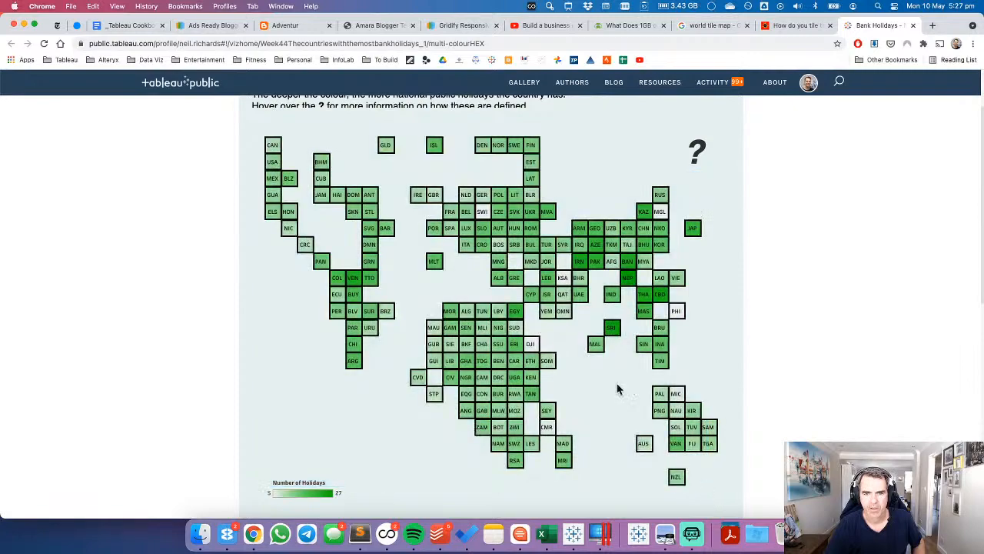
Download all rows of the one colour bank holidays map's summary data as a text file.
{"action": "mouse_move", "coordinate": [515, 285]}
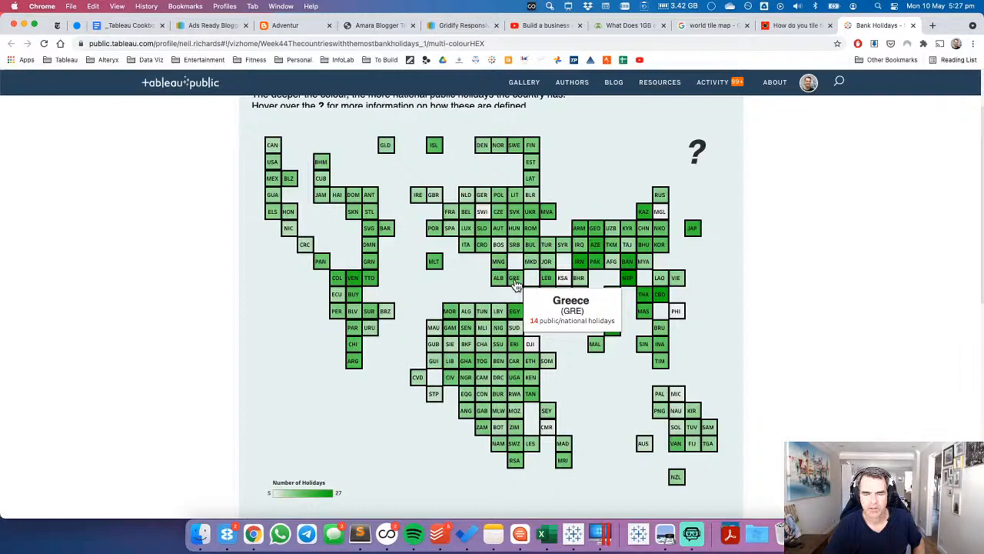
{"action": "scroll", "coordinate": [835, 323], "scroll_direction": "down", "scroll_amount": 3}
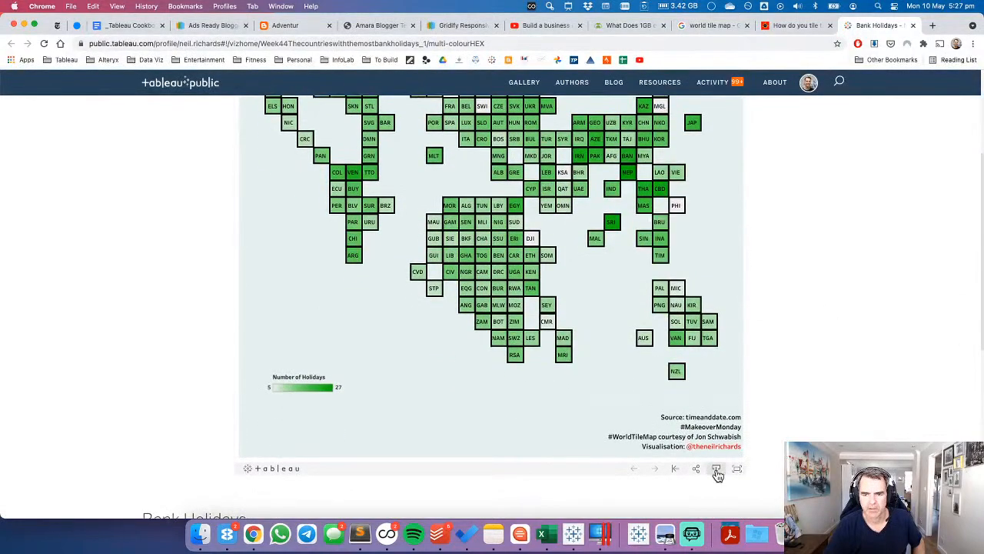
{"action": "left_click", "coordinate": [717, 470]}
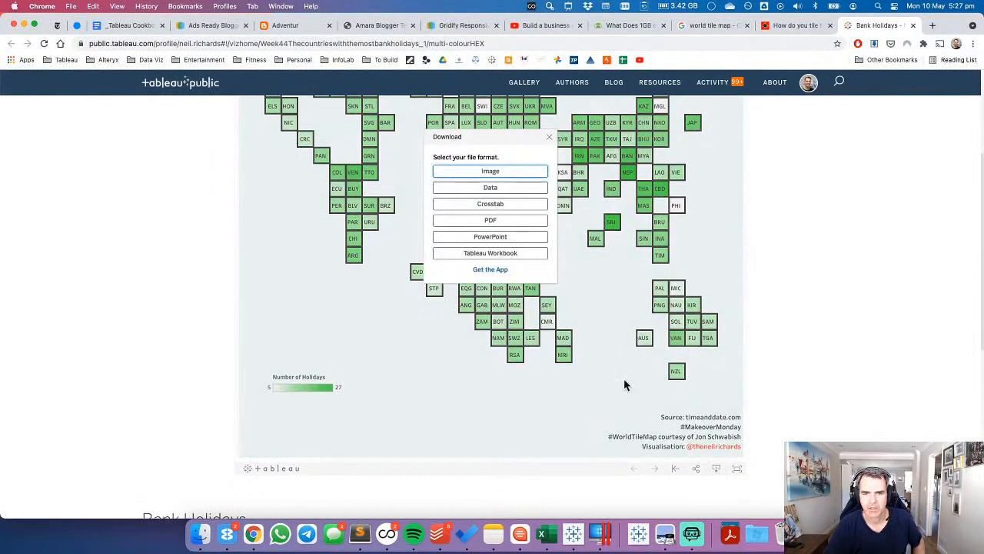
{"action": "left_click", "coordinate": [500, 189]}
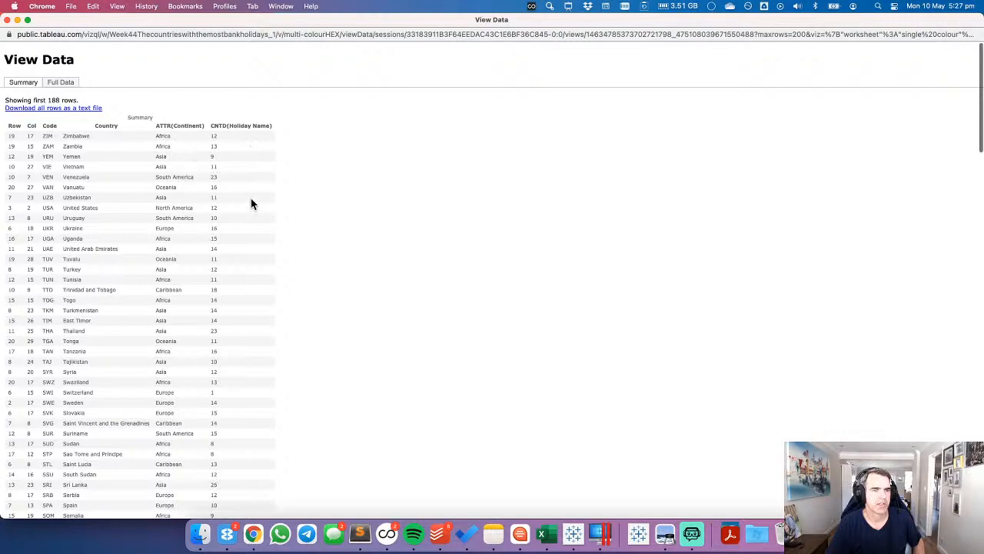
{"action": "left_click", "coordinate": [67, 108]}
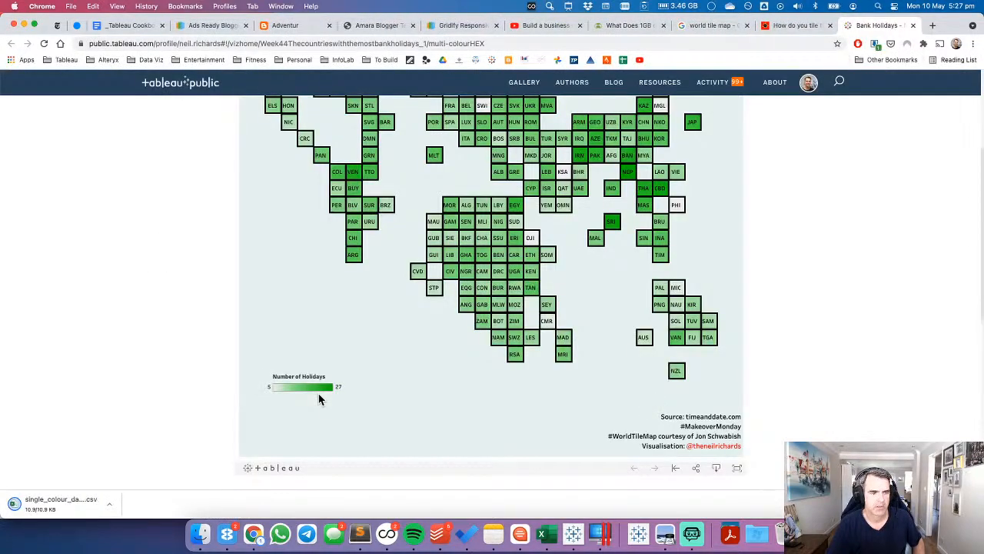
Locate the downloaded single_colour_data.csv in the Downloads folder and open it in Excel.
{"action": "left_click", "coordinate": [110, 507]}
{"action": "left_click", "coordinate": [144, 488]}
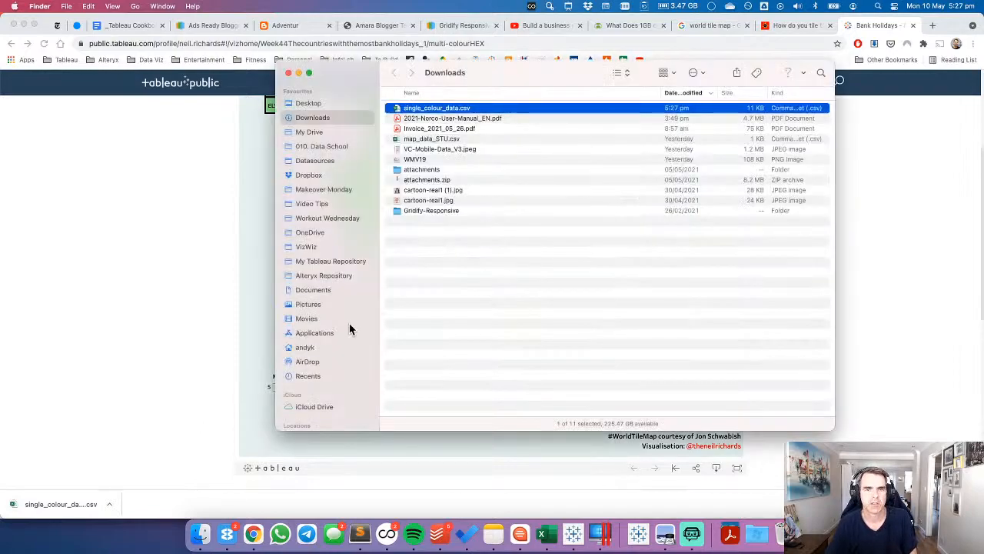
{"action": "double_click", "coordinate": [398, 108]}
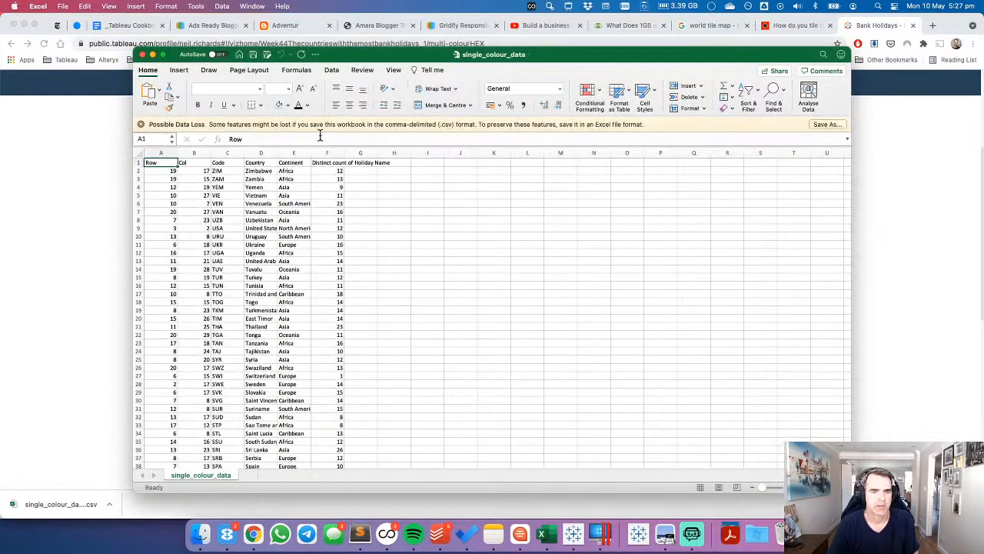
Delete columns F to H, including the distinct count of Holiday Name.
{"action": "left_click_drag", "start_coordinate": [327, 153], "coordinate": [402, 156]}
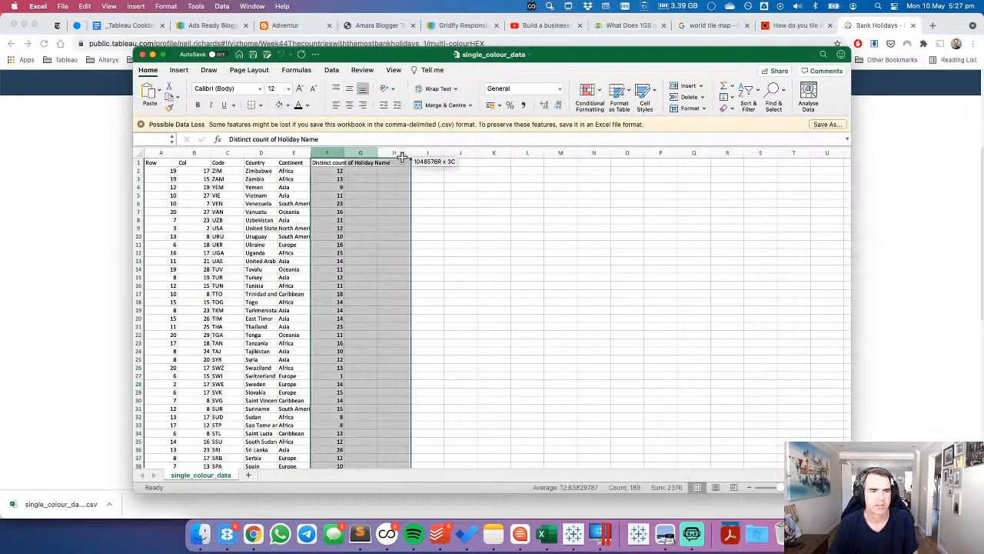
{"action": "left_click", "coordinate": [689, 97]}
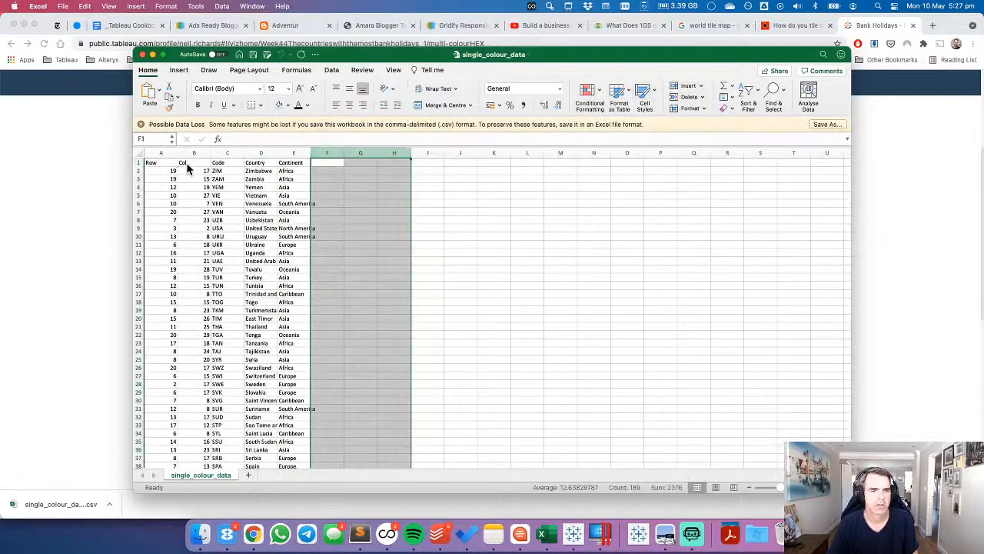
{"action": "left_click", "coordinate": [160, 161]}
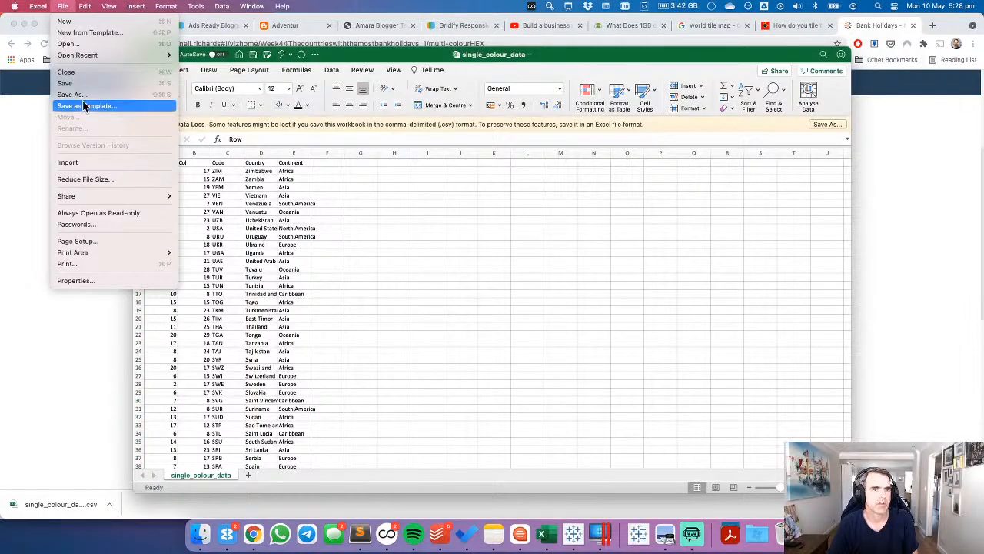
{"action": "left_click", "coordinate": [72, 93]}
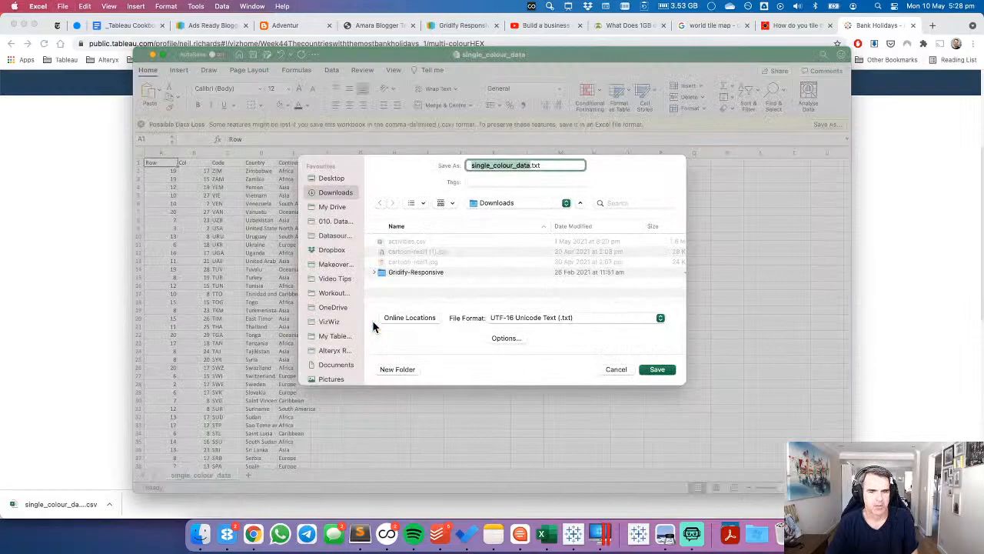
{"action": "left_click", "coordinate": [330, 321]}
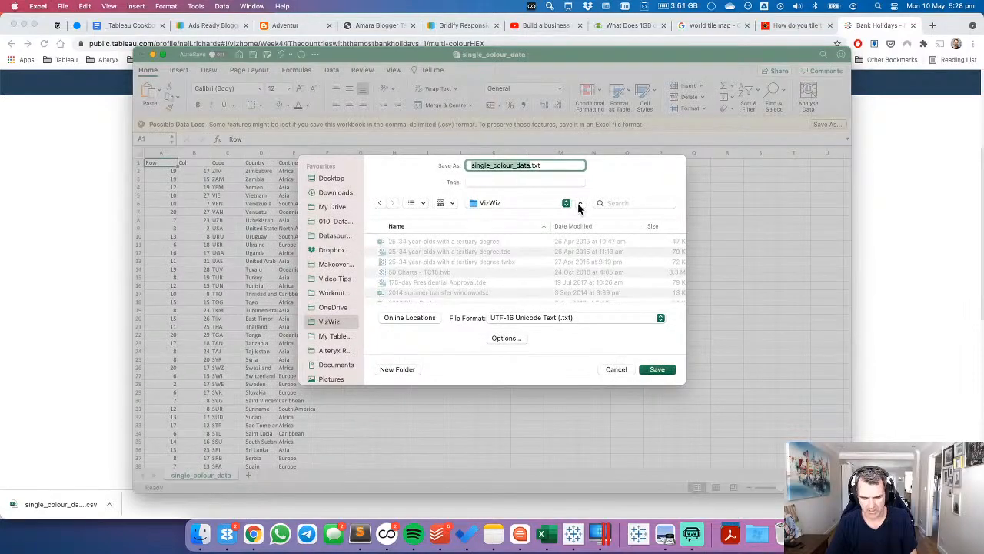
{"action": "type", "text": "Coun"}
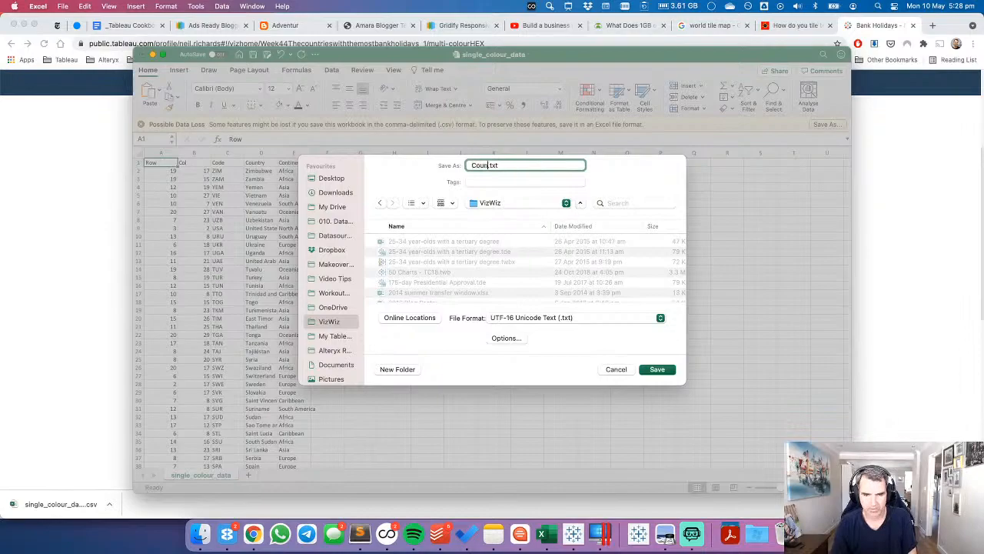
{"action": "type", "text": "try Tile Map"}
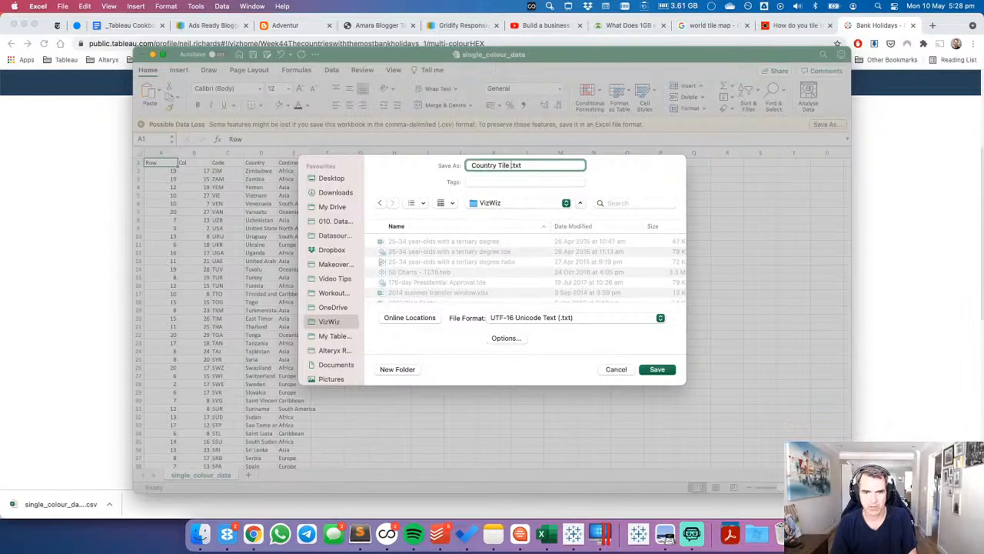
{"action": "double_click", "coordinate": [477, 165]}
{"action": "type", "text": "World"}
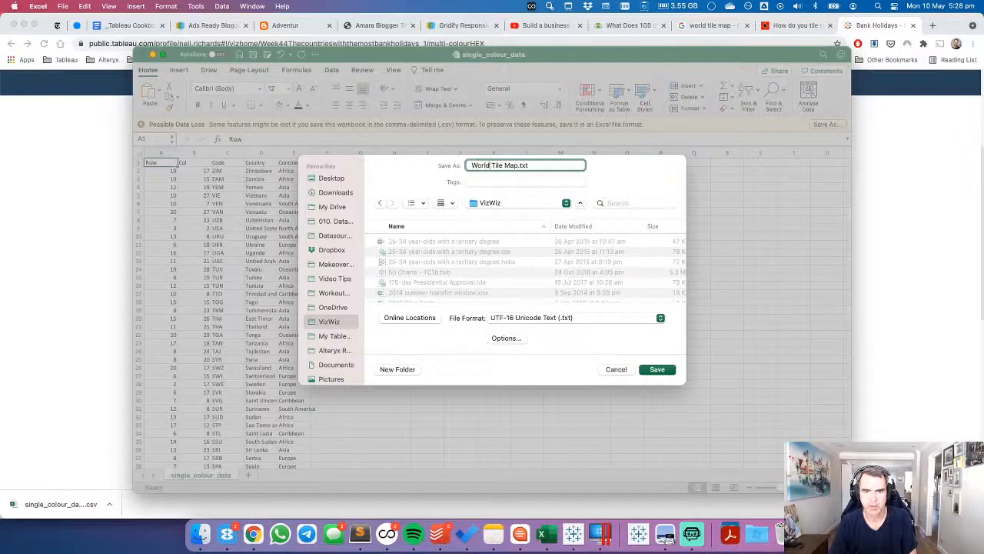
{"action": "key", "text": "Return"}
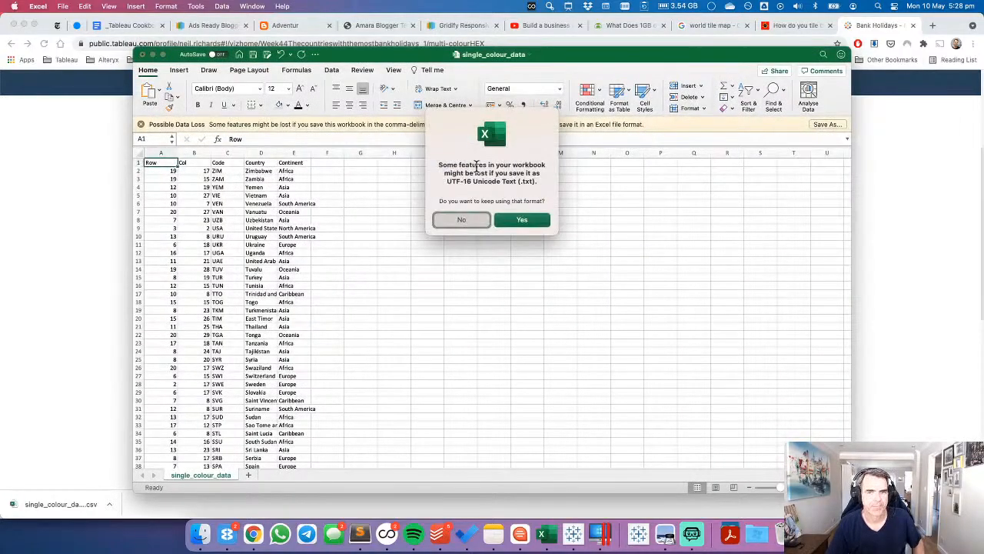
{"action": "left_click", "coordinate": [462, 221]}
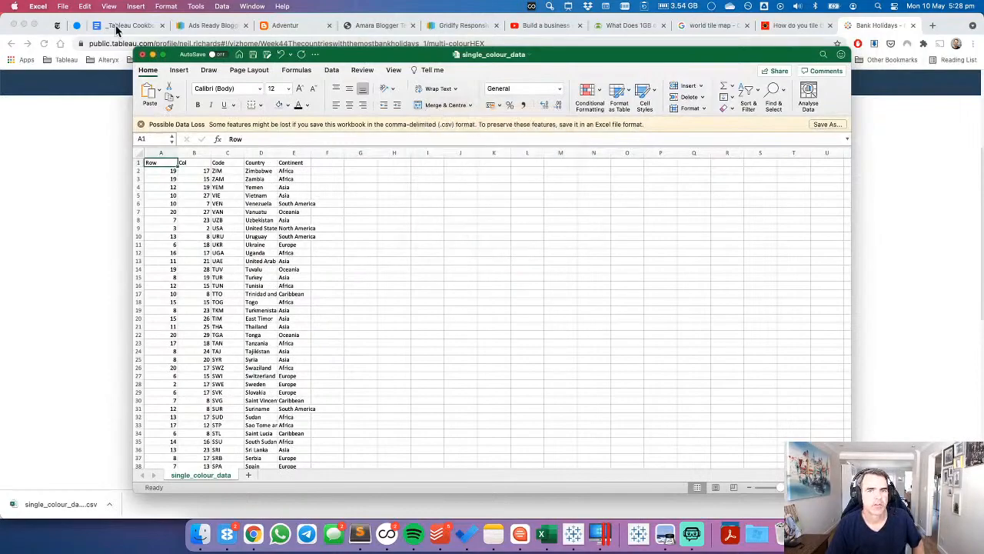
Save the data as an Excel Workbook (.xlsx) named World Tile Map in the VizWiz folder and widen the Country column to fit its names.
{"action": "left_click", "coordinate": [64, 6]}
{"action": "left_click", "coordinate": [77, 96]}
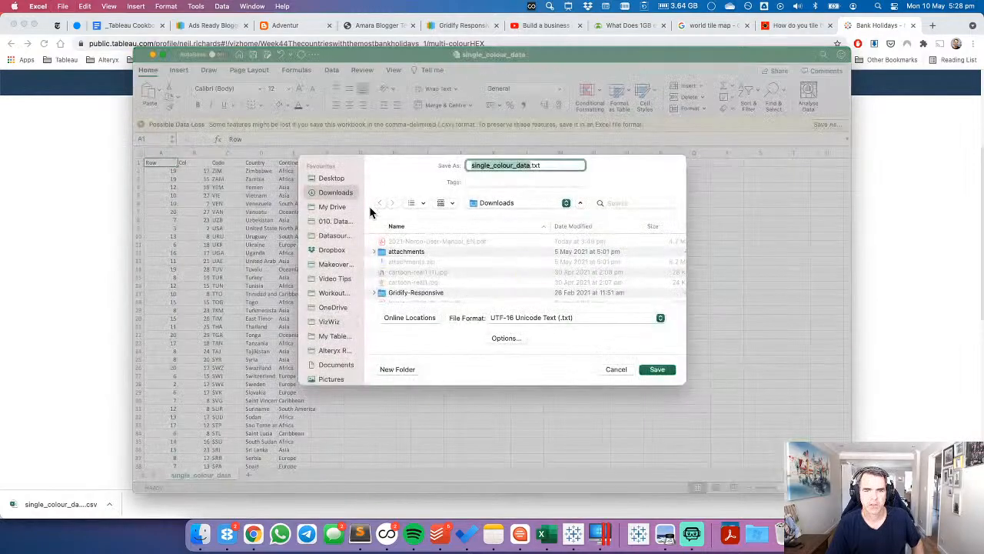
{"action": "left_click", "coordinate": [330, 323]}
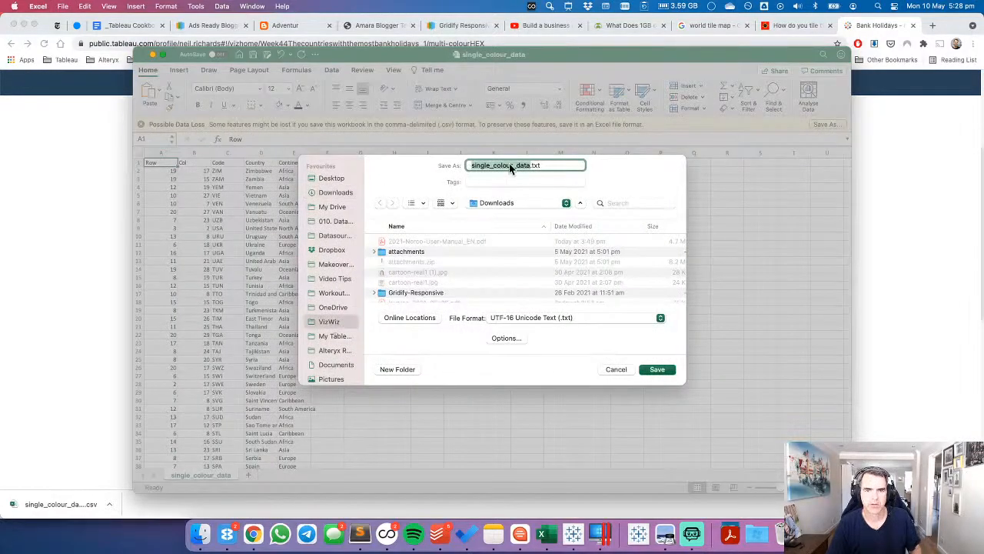
{"action": "left_click", "coordinate": [516, 319]}
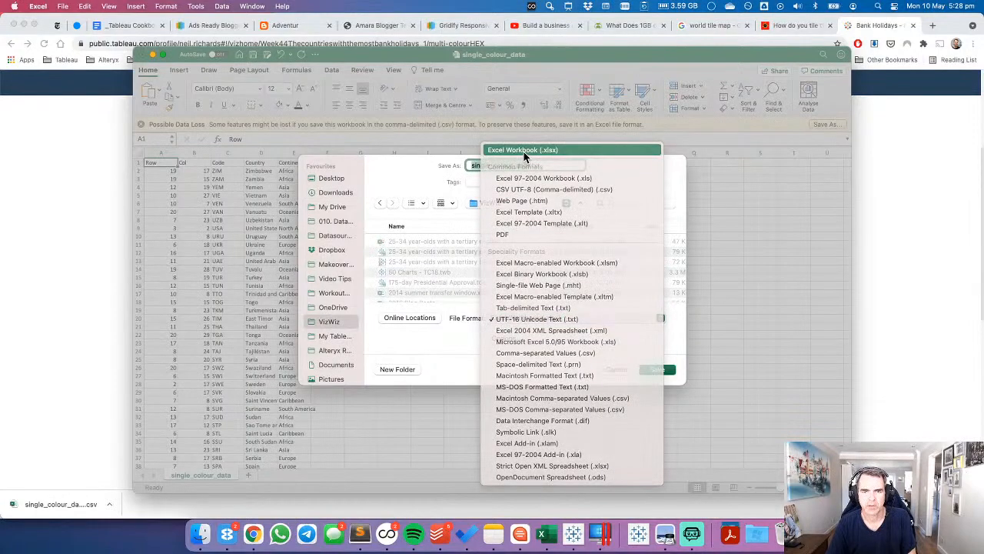
{"action": "left_click", "coordinate": [530, 150]}
{"action": "type", "text": "Wor"}
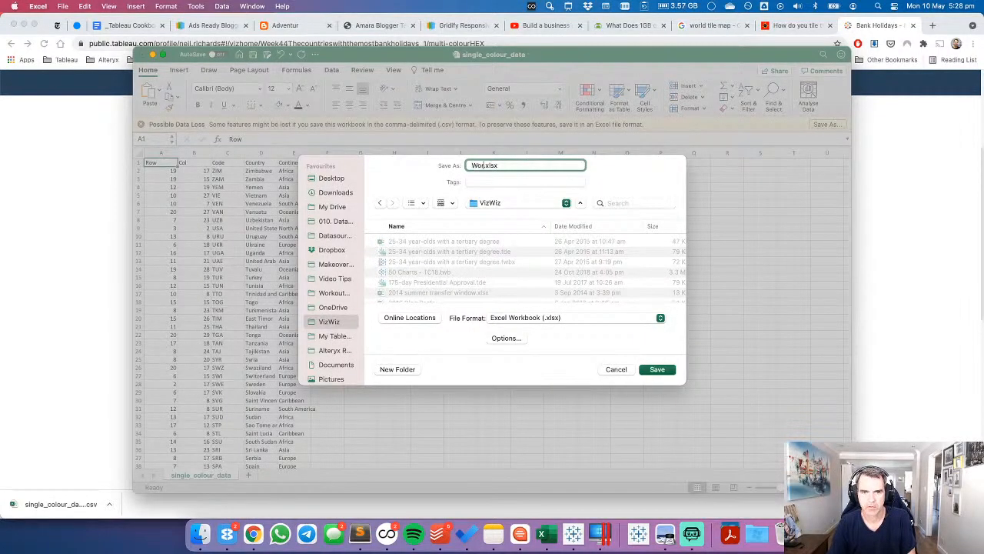
{"action": "type", "text": "ld Tile Map"}
{"action": "key", "text": "Return"}
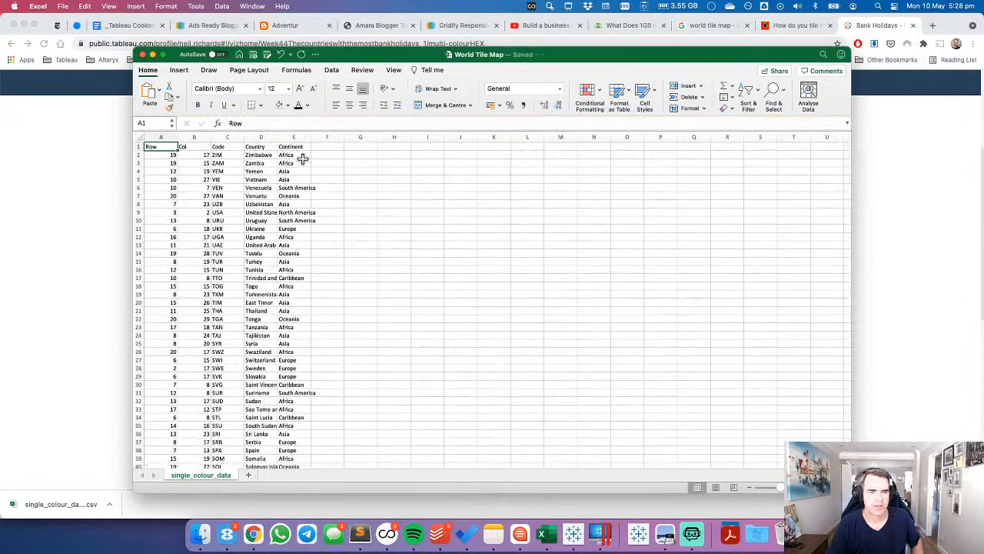
{"action": "left_click_drag", "start_coordinate": [278, 135], "coordinate": [330, 224]}
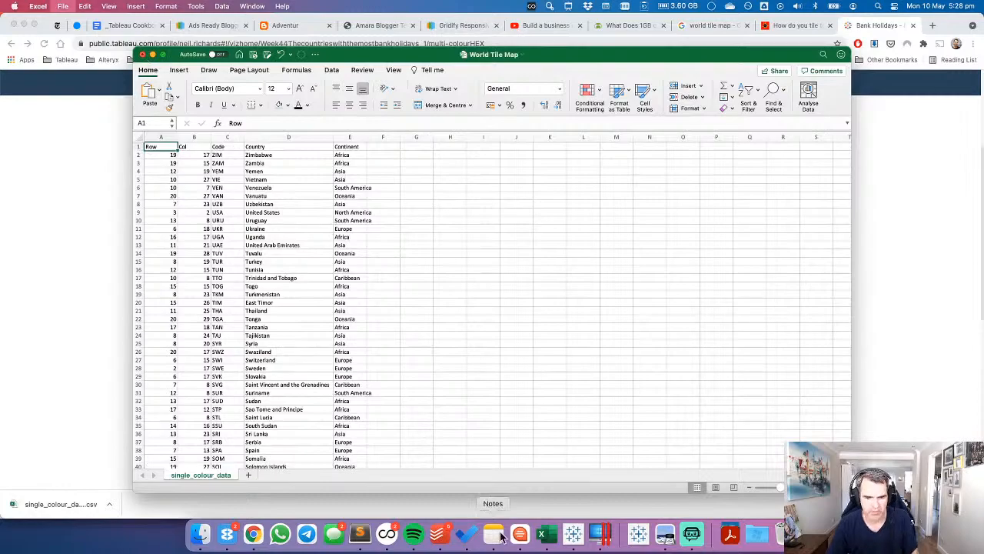
Switch to Tableau and add a new worksheet after the Map sheet.
{"action": "left_click", "coordinate": [599, 533]}
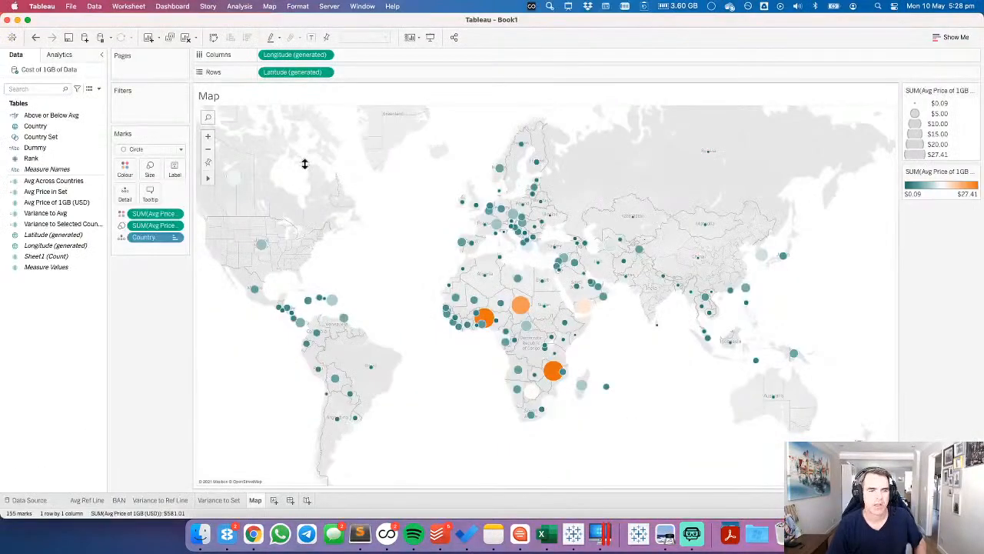
{"action": "left_click", "coordinate": [276, 505]}
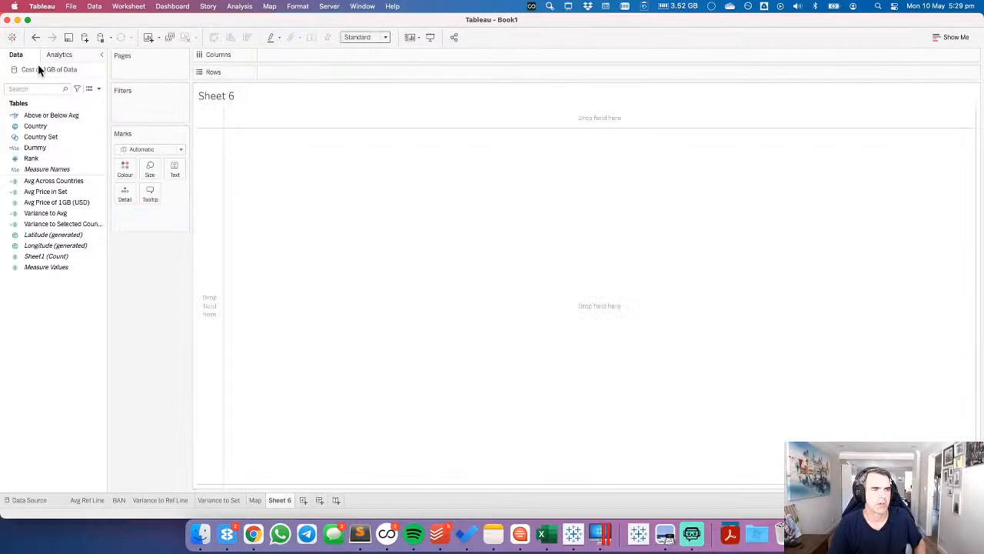
Review the Cost of 1GB of Data source and check the number of marks on the Avg Ref Line sheet.
{"action": "right_click", "coordinate": [38, 67]}
{"action": "left_click", "coordinate": [54, 77]}
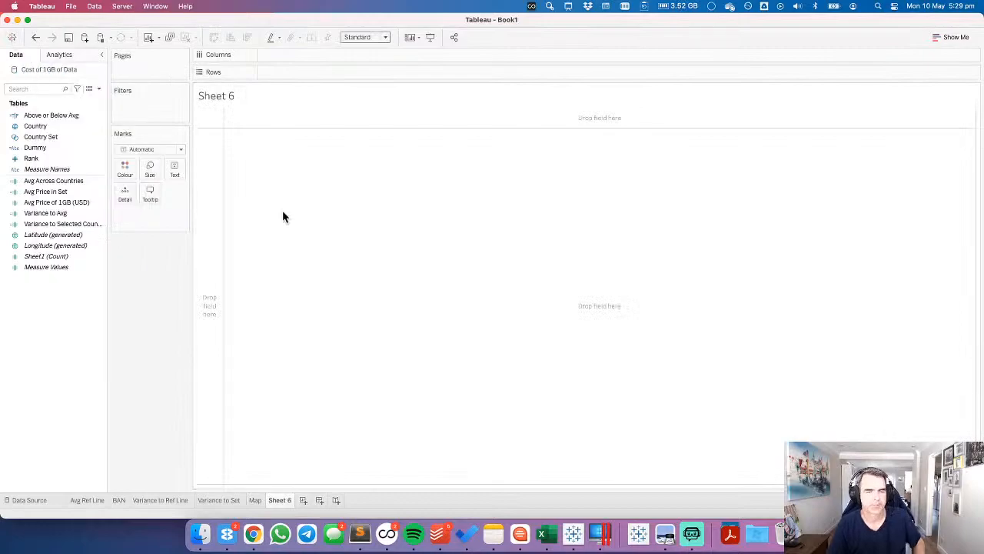
{"action": "left_click", "coordinate": [250, 95]}
{"action": "left_click", "coordinate": [213, 143]}
{"action": "left_click", "coordinate": [283, 500]}
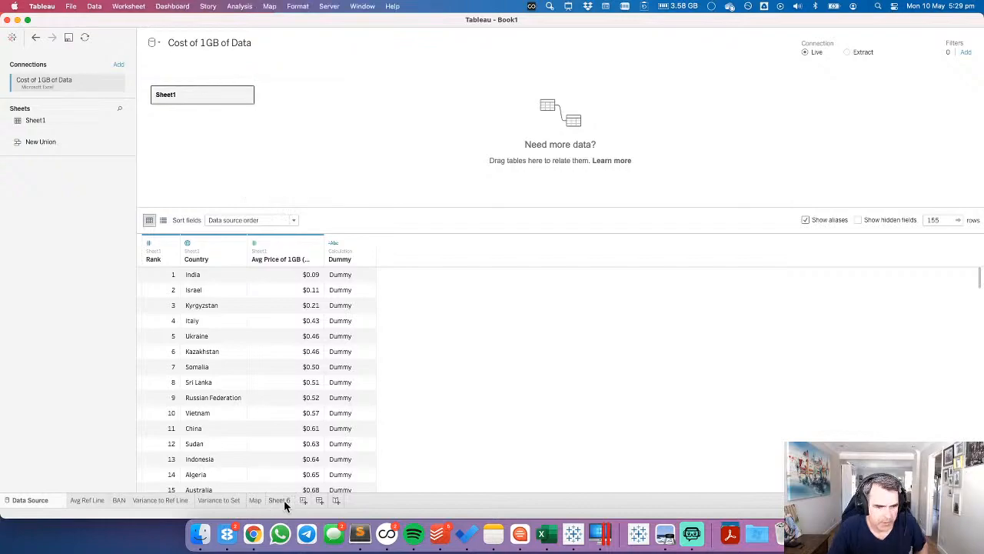
{"action": "left_click", "coordinate": [102, 498]}
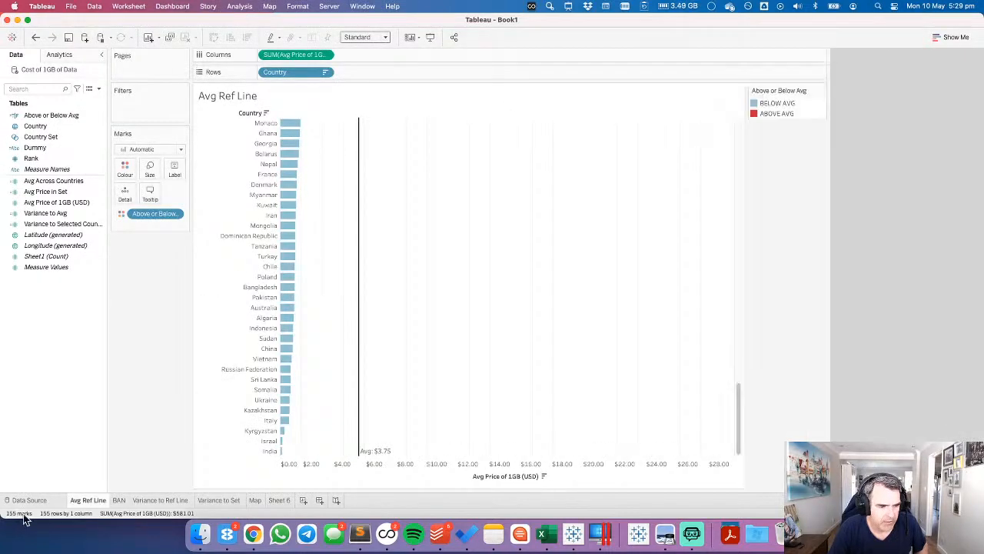
{"action": "left_click", "coordinate": [285, 501]}
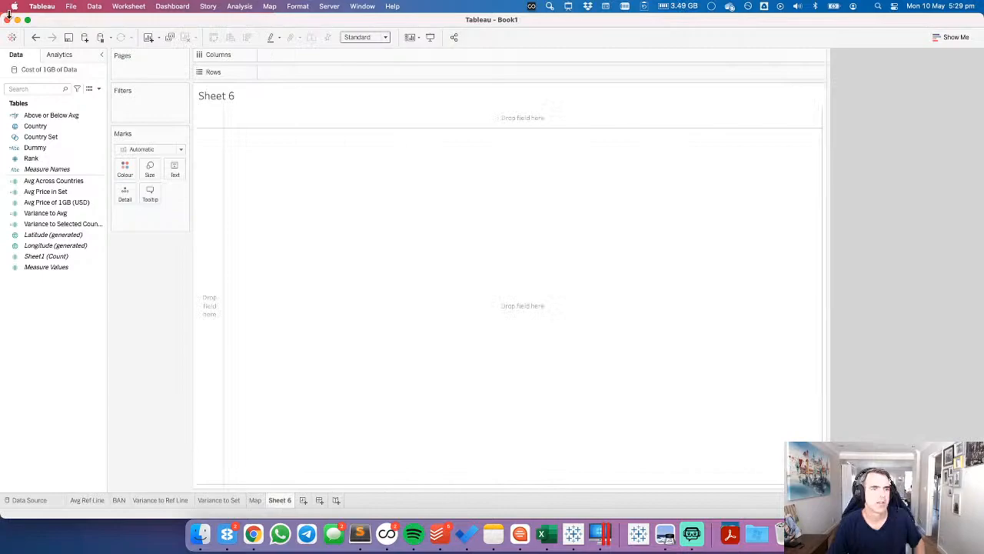
Edit the Cost of 1GB of Data source and open its Sheet1 table for joining.
{"action": "right_click", "coordinate": [39, 70]}
{"action": "left_click", "coordinate": [69, 80]}
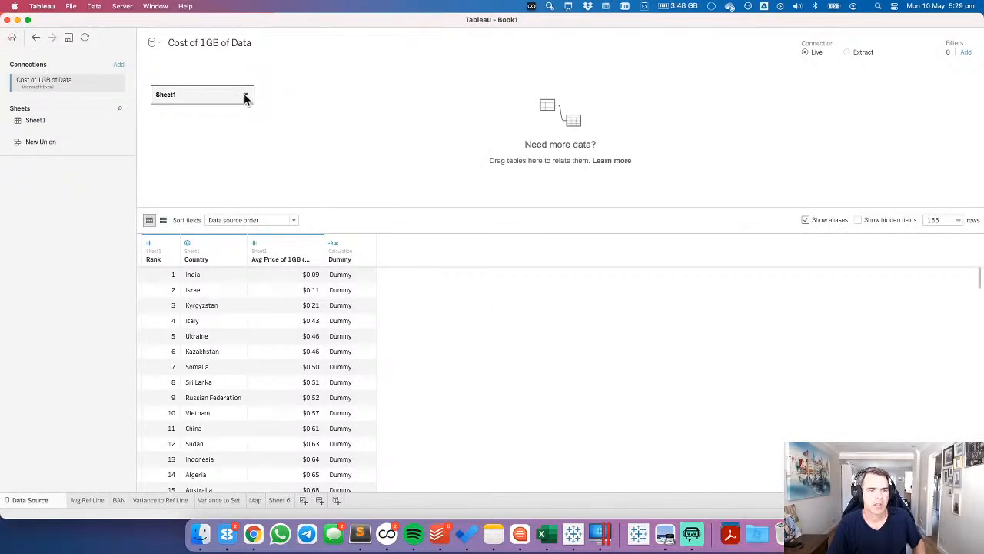
{"action": "left_click", "coordinate": [246, 95]}
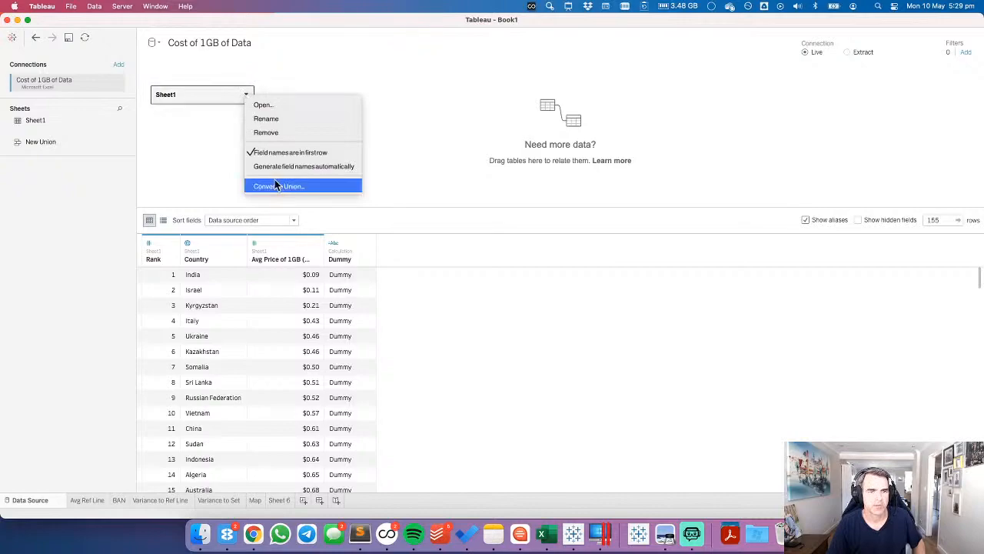
{"action": "left_click", "coordinate": [392, 225]}
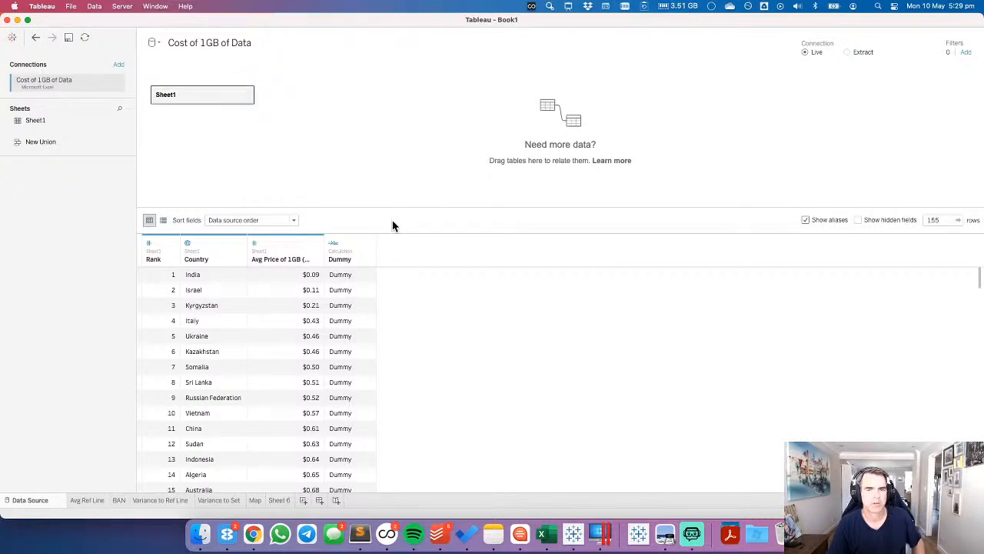
Add a Microsoft Excel connection to World Tile Map.xlsx in the VizWiz folder, joining its single_colour_data sheet to Sheet1.
{"action": "left_click", "coordinate": [119, 65]}
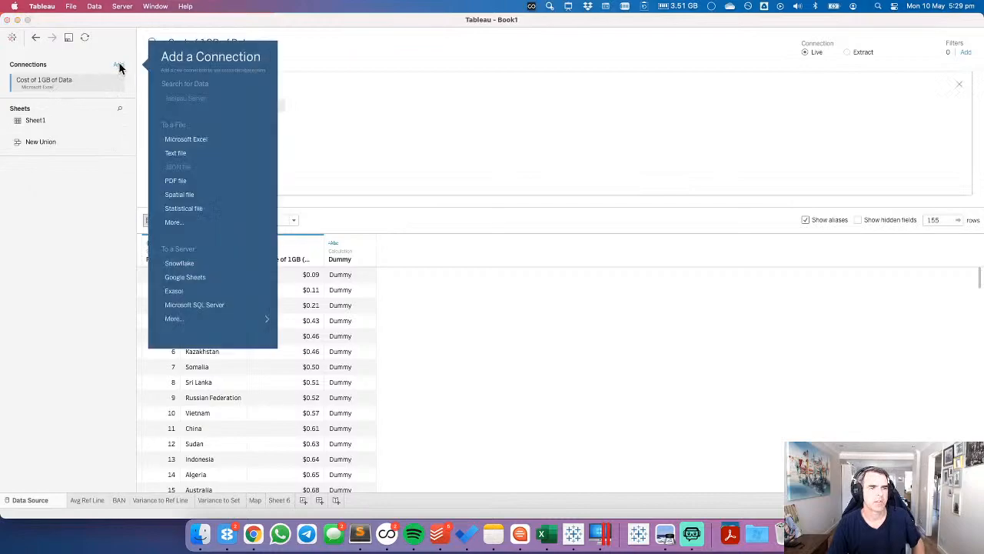
{"action": "left_click", "coordinate": [183, 141]}
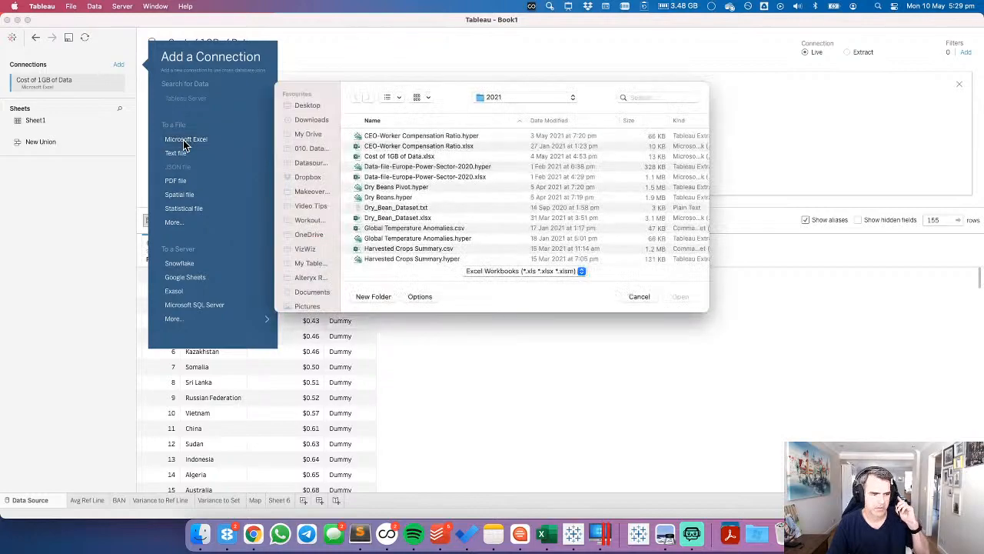
{"action": "left_click", "coordinate": [492, 98]}
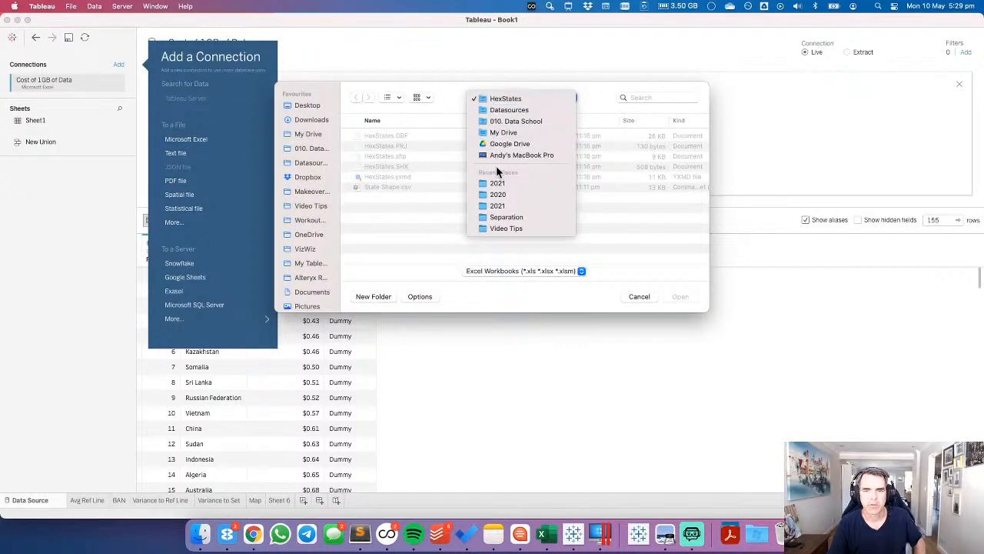
{"action": "left_click", "coordinate": [309, 243]}
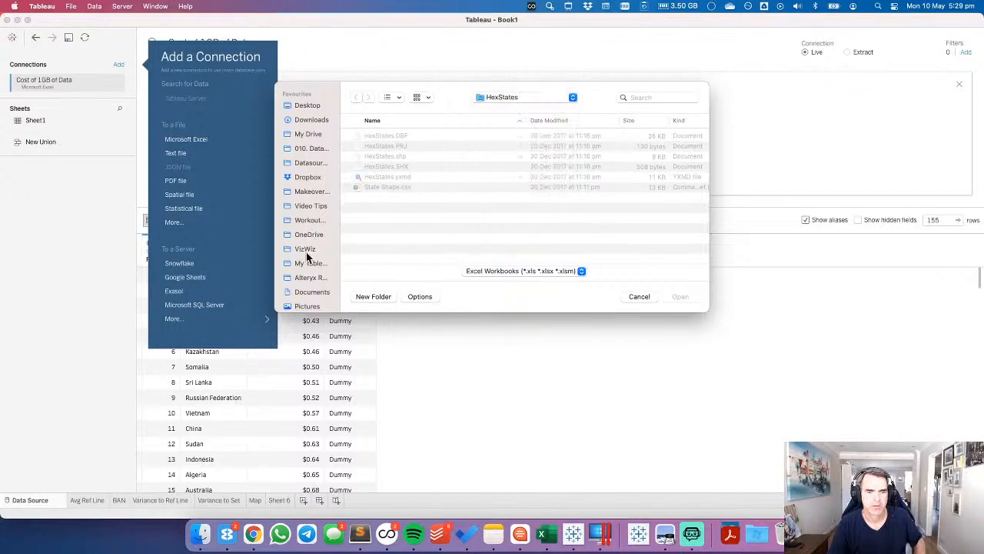
{"action": "left_click", "coordinate": [305, 250]}
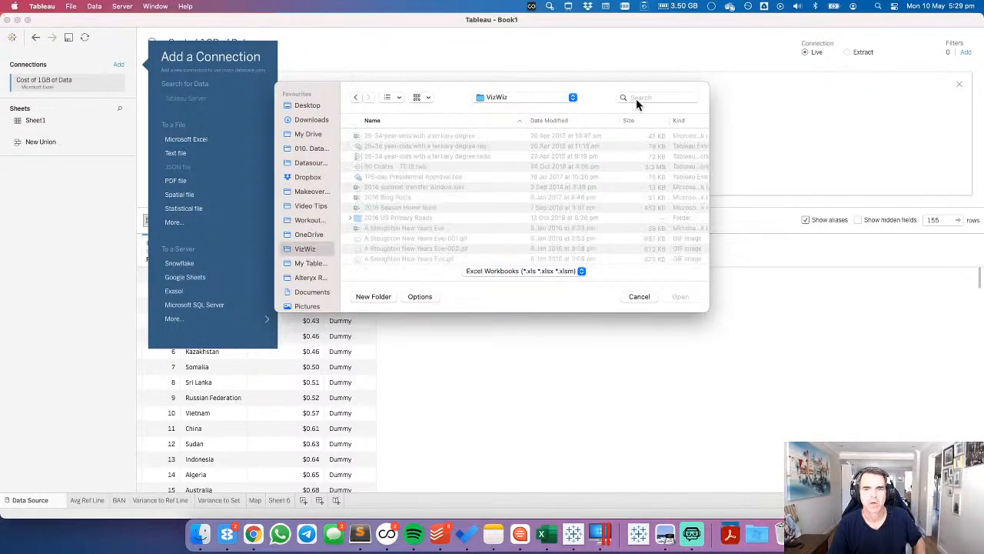
{"action": "left_click", "coordinate": [586, 123]}
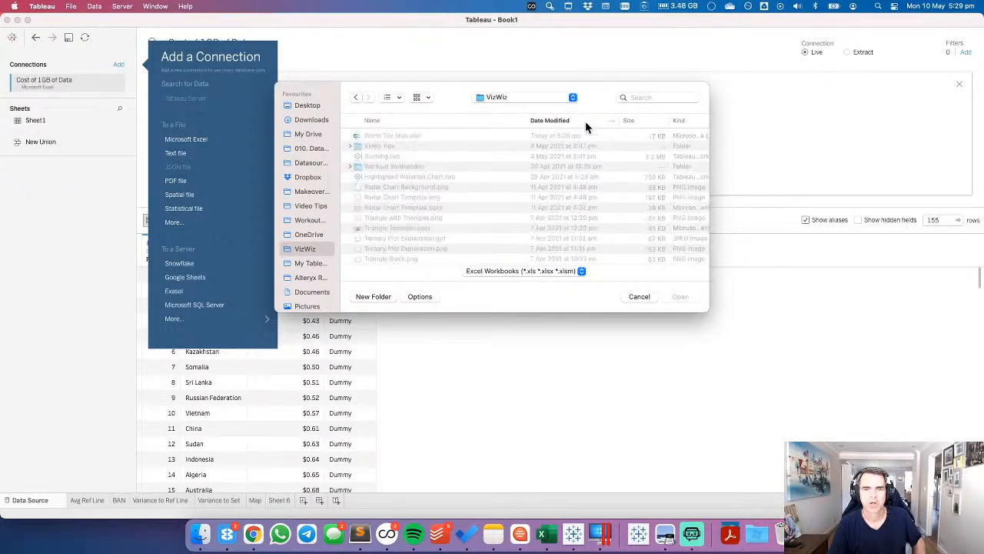
{"action": "left_click", "coordinate": [376, 137]}
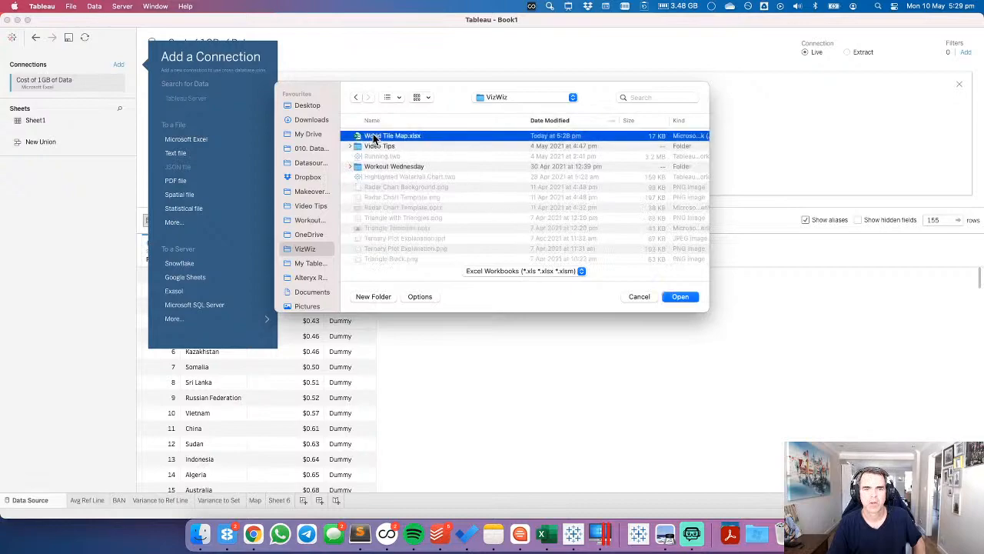
{"action": "left_click", "coordinate": [681, 297]}
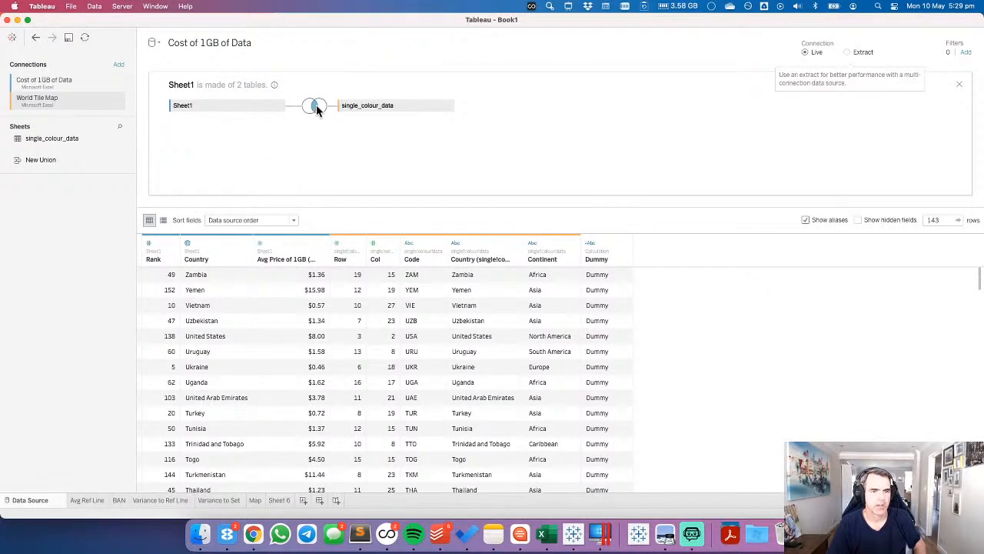
Change the join between Sheet1 and single_colour_data to a left join on Country.
{"action": "left_click", "coordinate": [316, 105]}
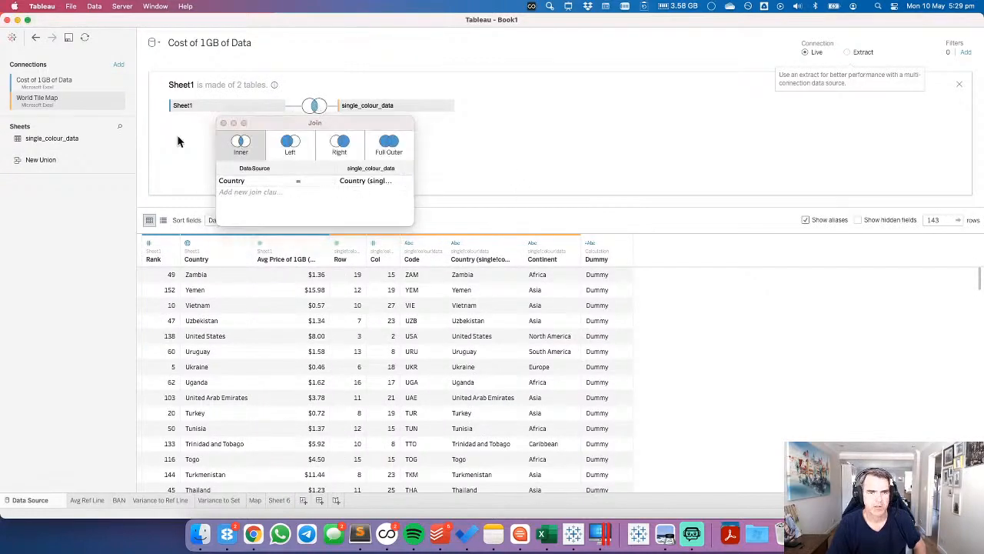
{"action": "left_click", "coordinate": [223, 123]}
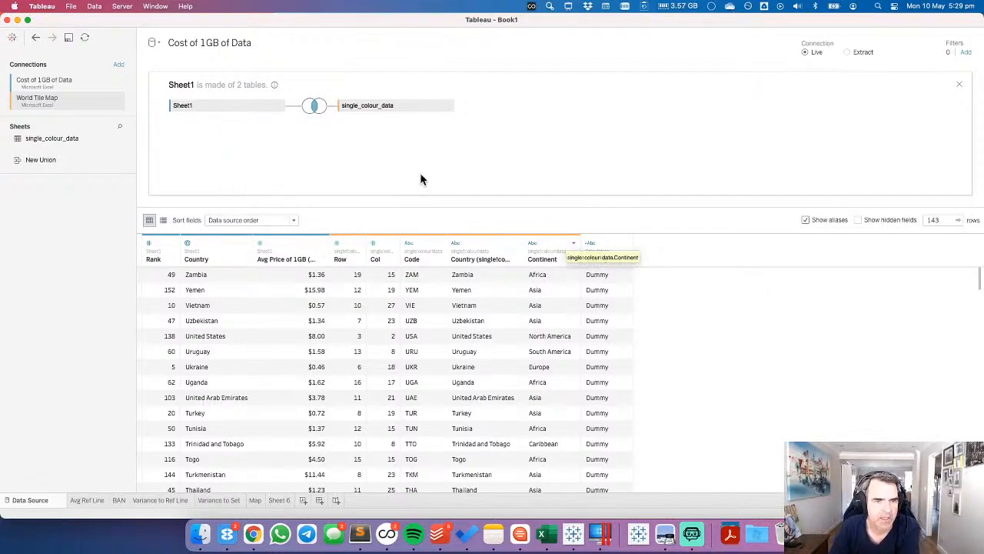
{"action": "left_click", "coordinate": [312, 105]}
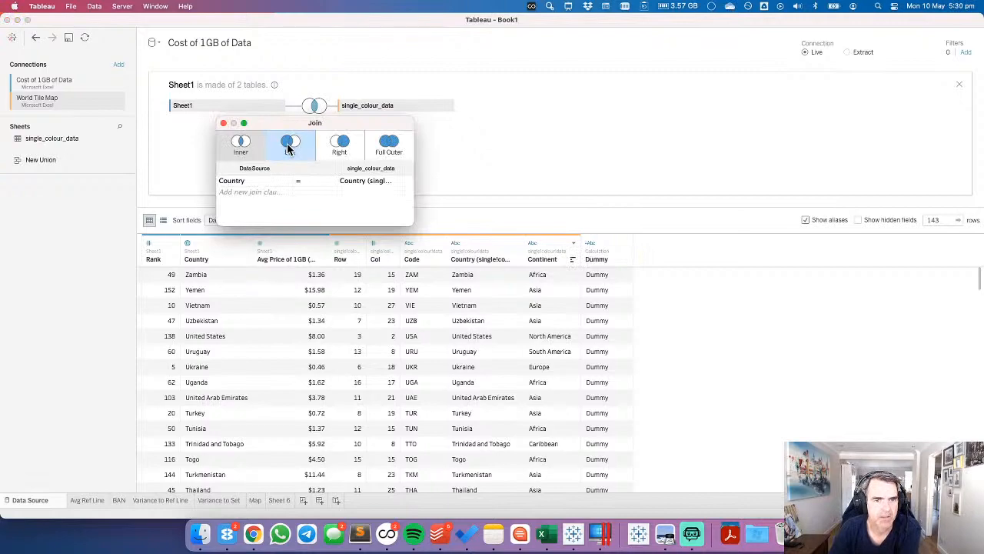
{"action": "left_click", "coordinate": [223, 124]}
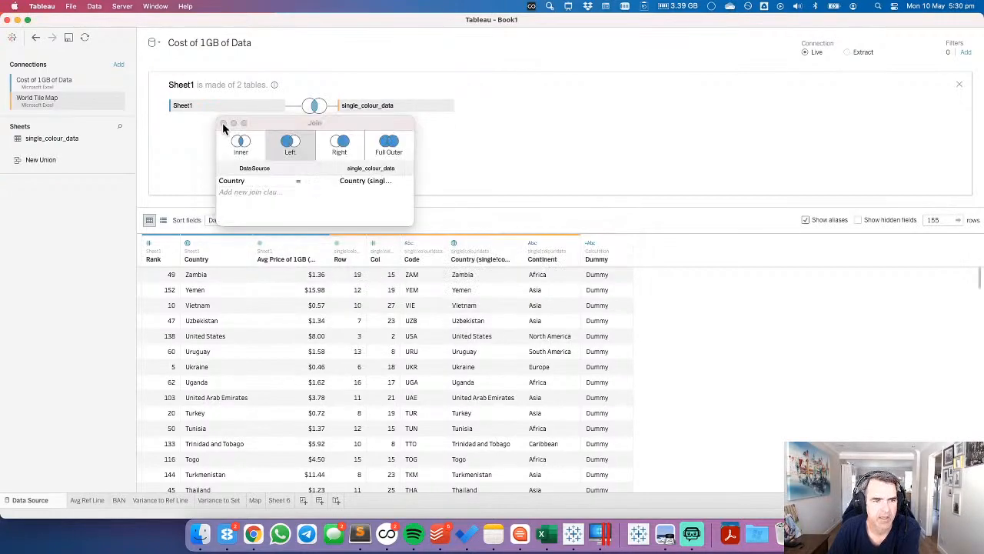
{"action": "left_click", "coordinate": [223, 124]}
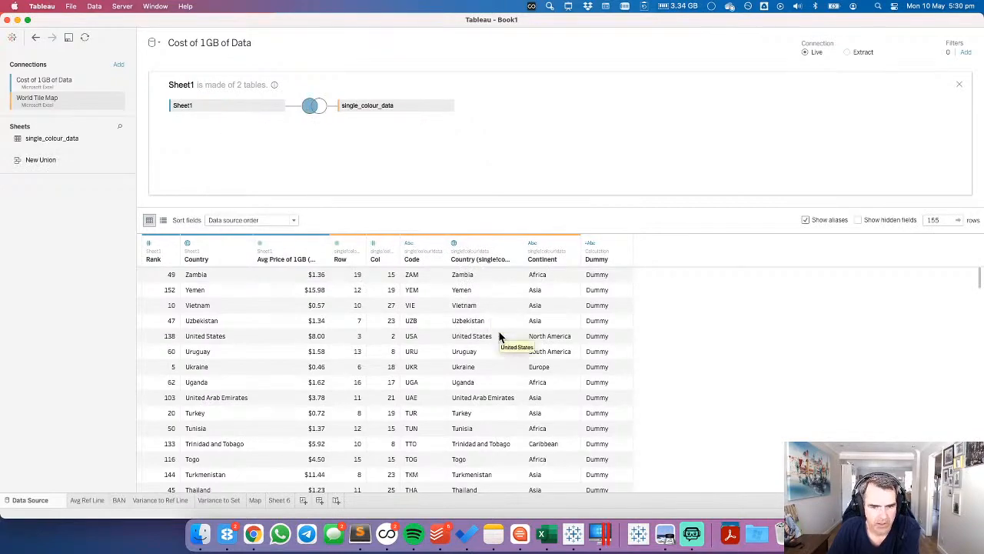
Examine the joined rows for countries from the price data that have no match in the tile map data.
{"action": "scroll", "coordinate": [498, 336], "scroll_direction": "down", "scroll_amount": 5}
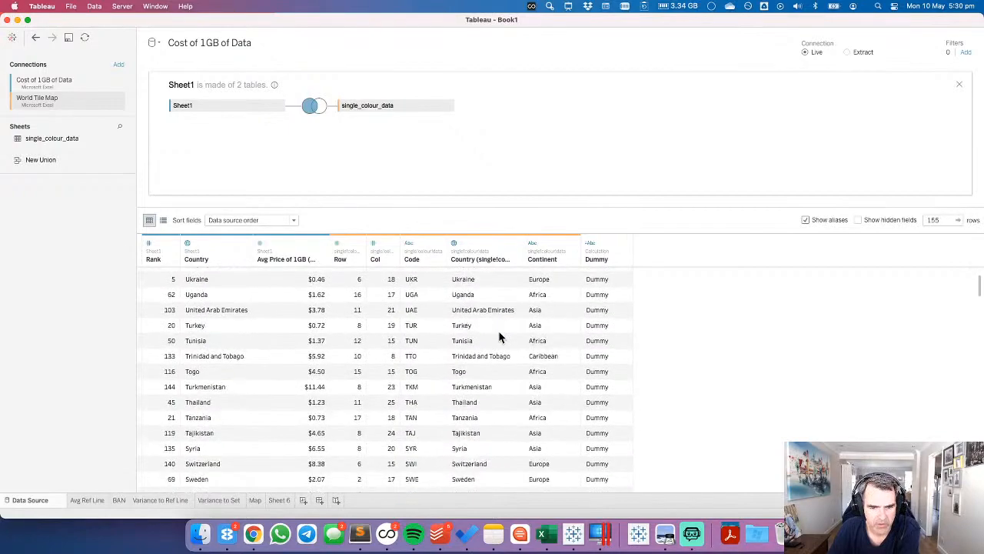
{"action": "scroll", "coordinate": [499, 336], "scroll_direction": "down", "scroll_amount": 10}
{"action": "scroll", "coordinate": [500, 323], "scroll_direction": "down", "scroll_amount": 3}
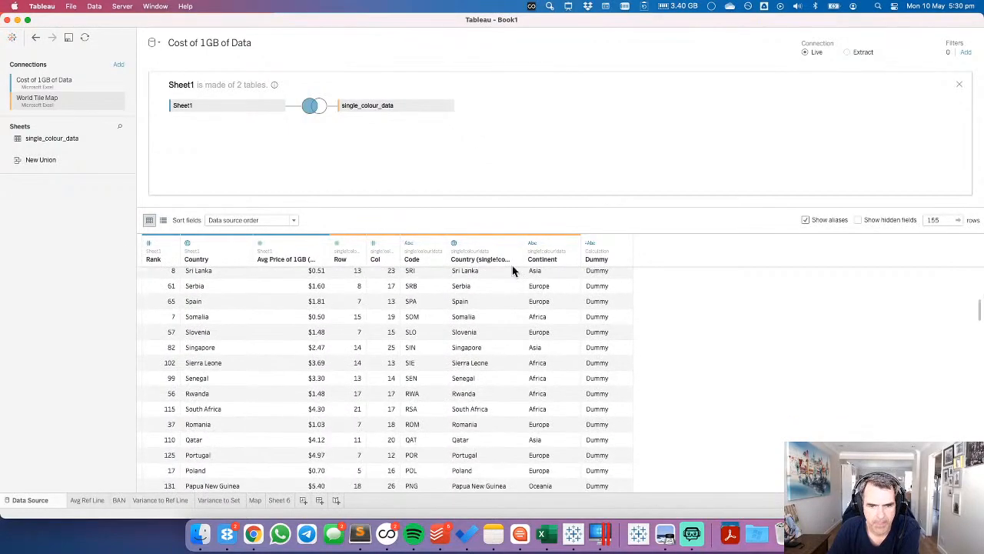
{"action": "left_click", "coordinate": [517, 245]}
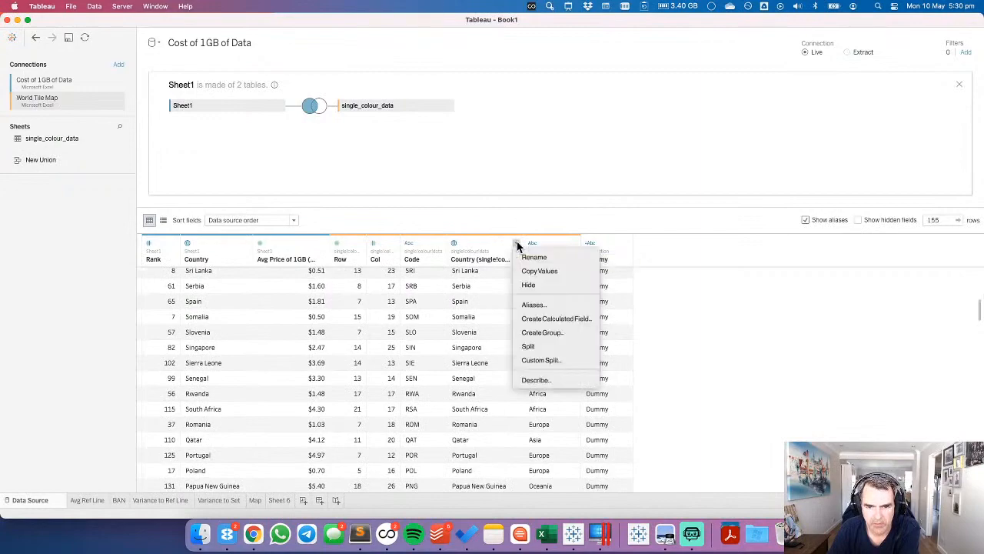
{"action": "left_click", "coordinate": [504, 186]}
{"action": "scroll", "coordinate": [500, 390], "scroll_direction": "down", "scroll_amount": 8}
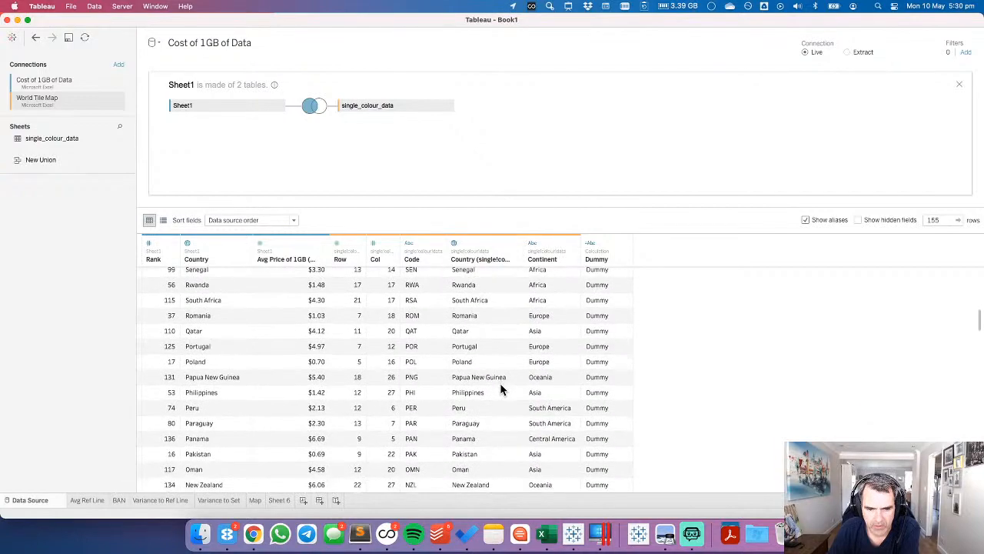
{"action": "scroll", "coordinate": [499, 390], "scroll_direction": "down", "scroll_amount": 6}
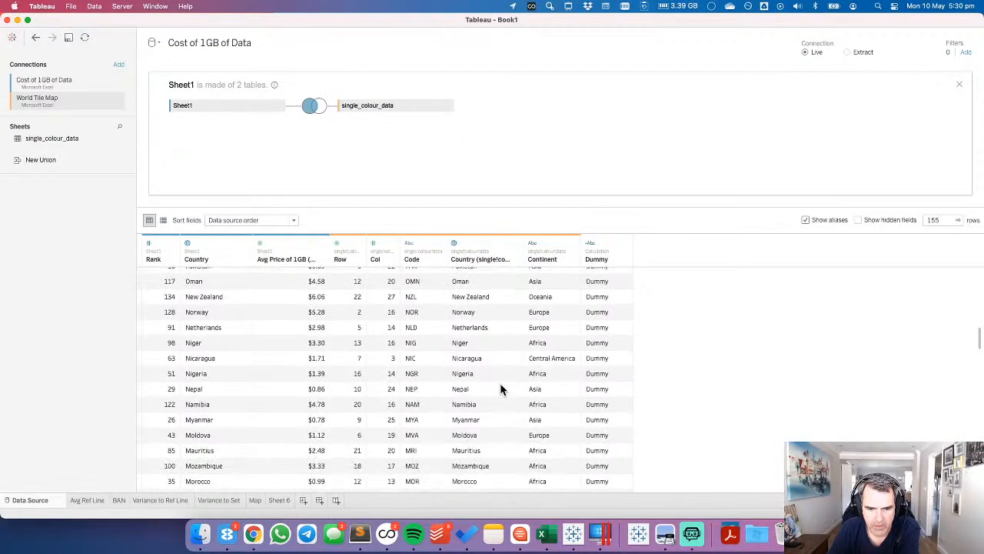
{"action": "scroll", "coordinate": [501, 390], "scroll_direction": "down", "scroll_amount": 5}
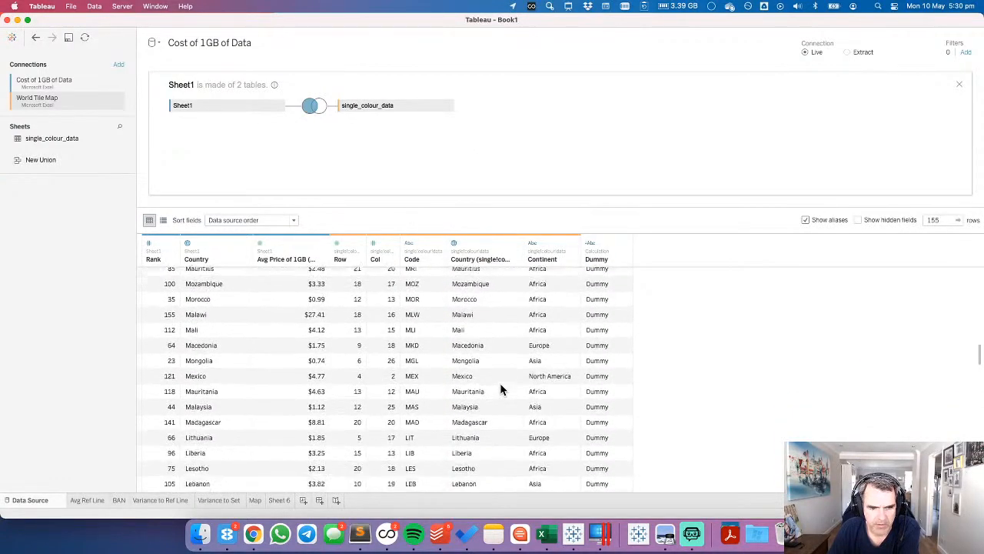
{"action": "scroll", "coordinate": [500, 390], "scroll_direction": "down", "scroll_amount": 6}
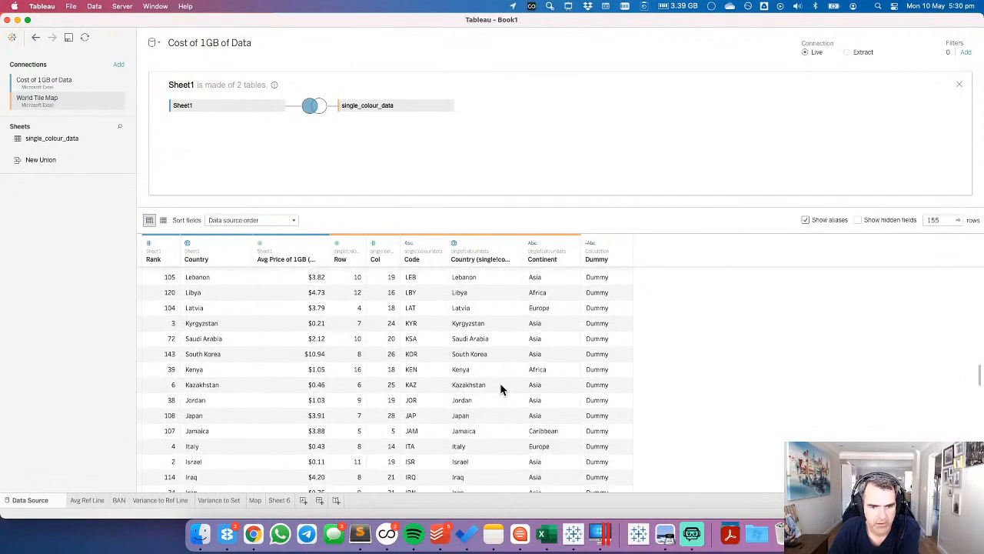
{"action": "scroll", "coordinate": [501, 390], "scroll_direction": "down", "scroll_amount": 9}
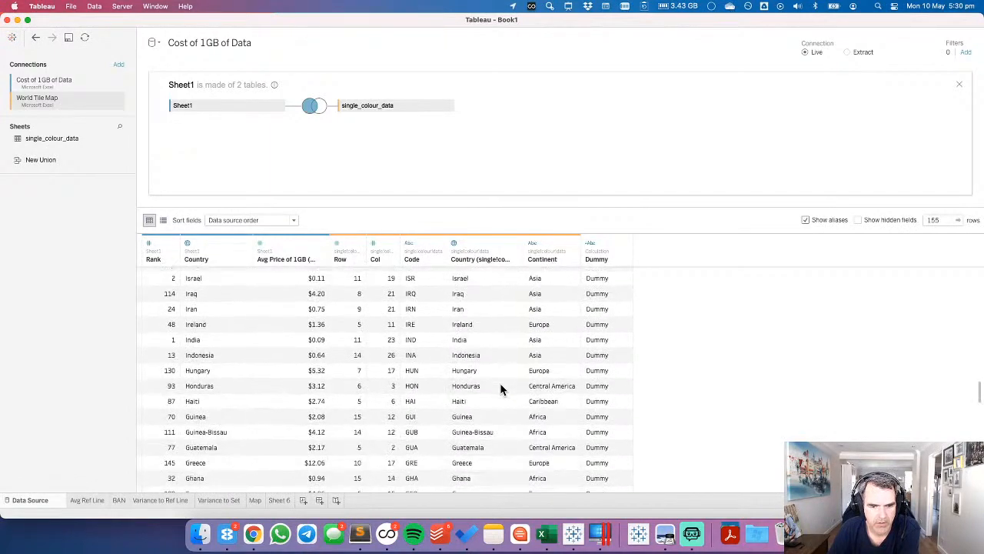
{"action": "scroll", "coordinate": [501, 390], "scroll_direction": "down", "scroll_amount": 5}
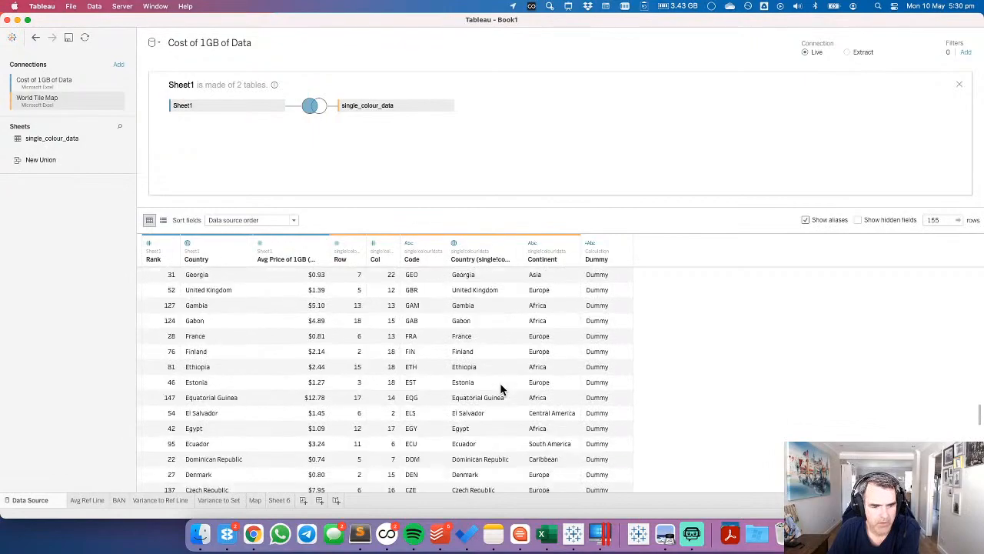
{"action": "scroll", "coordinate": [500, 390], "scroll_direction": "down", "scroll_amount": 11}
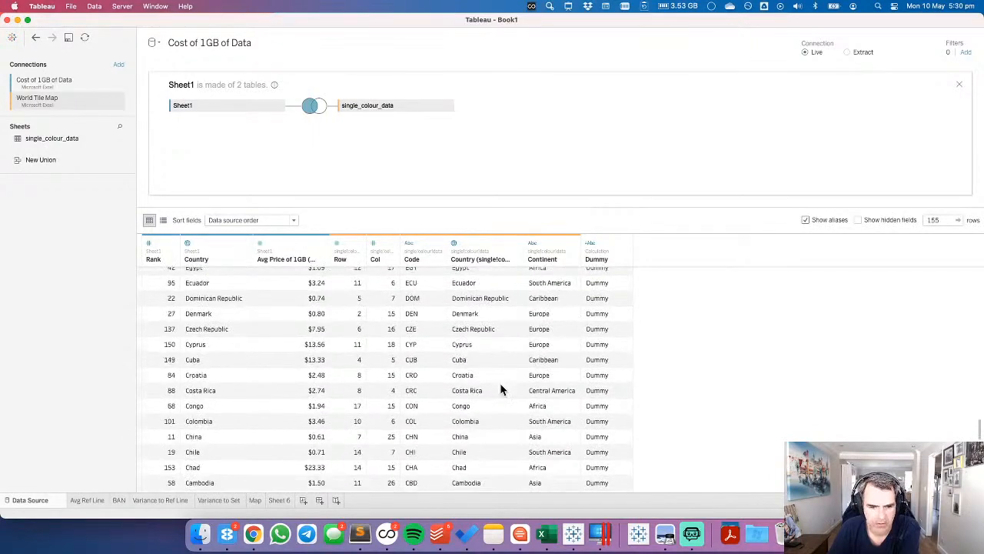
{"action": "scroll", "coordinate": [500, 390], "scroll_direction": "down", "scroll_amount": 9}
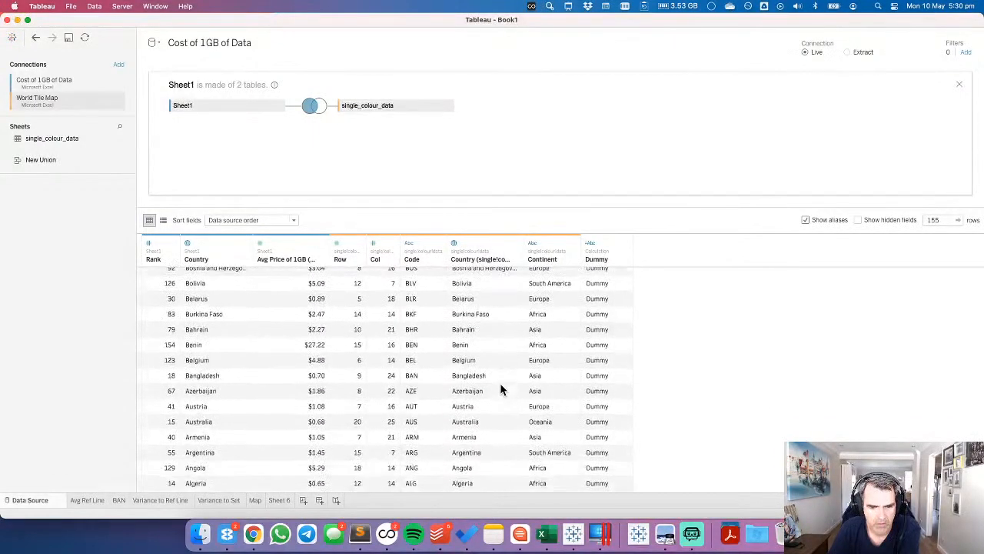
{"action": "scroll", "coordinate": [500, 390], "scroll_direction": "up", "scroll_amount": 1}
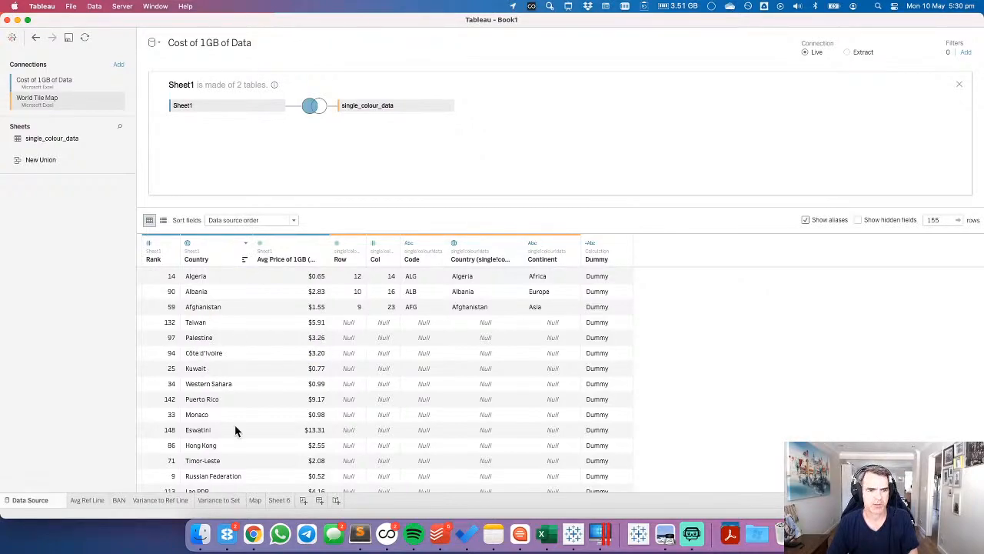
{"action": "scroll", "coordinate": [484, 410], "scroll_direction": "down", "scroll_amount": 1}
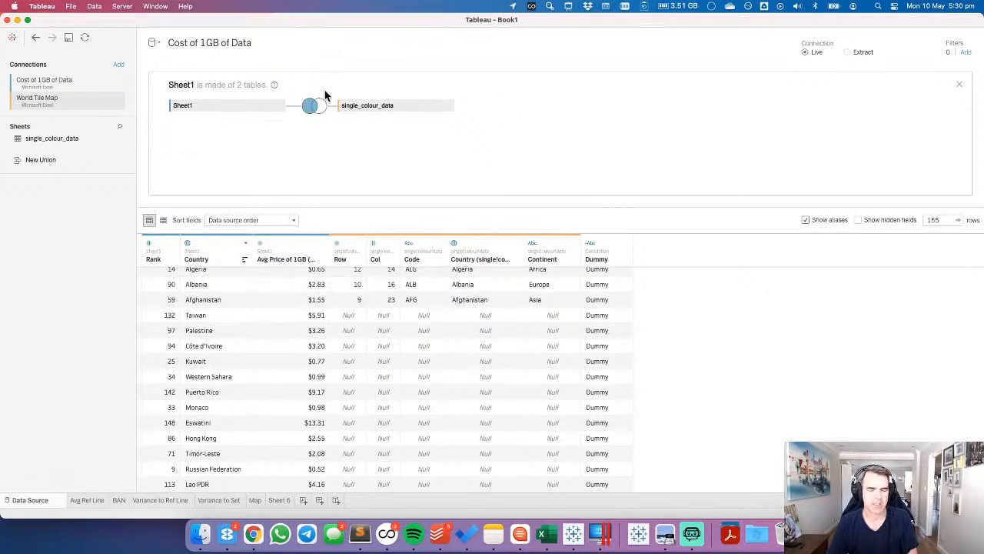
Switch to the World Tile Map workbook in Excel and sort the data by Country in ascending order.
{"action": "left_click", "coordinate": [542, 533]}
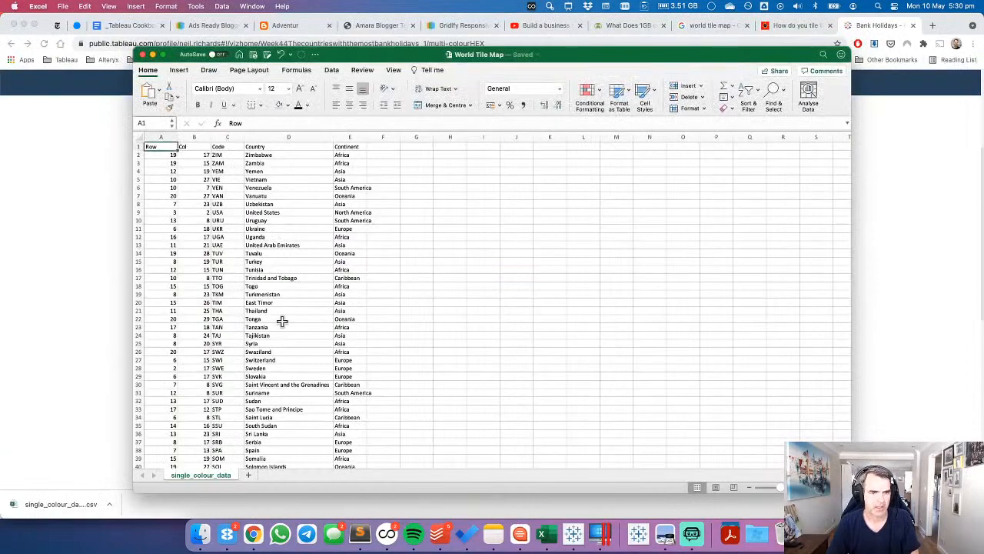
{"action": "scroll", "coordinate": [283, 320], "scroll_direction": "up", "scroll_amount": 1}
{"action": "scroll", "coordinate": [282, 320], "scroll_direction": "down", "scroll_amount": 2}
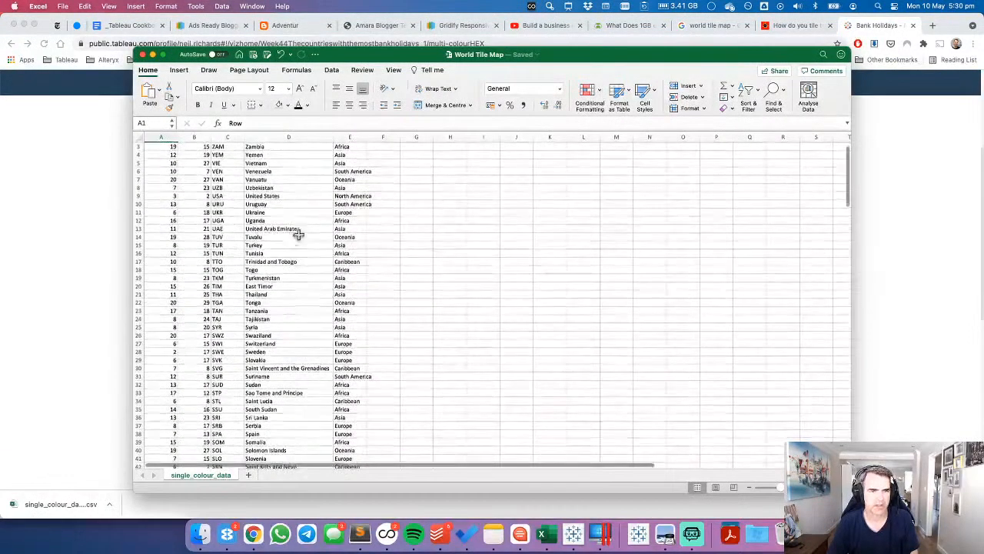
{"action": "left_click", "coordinate": [276, 155]}
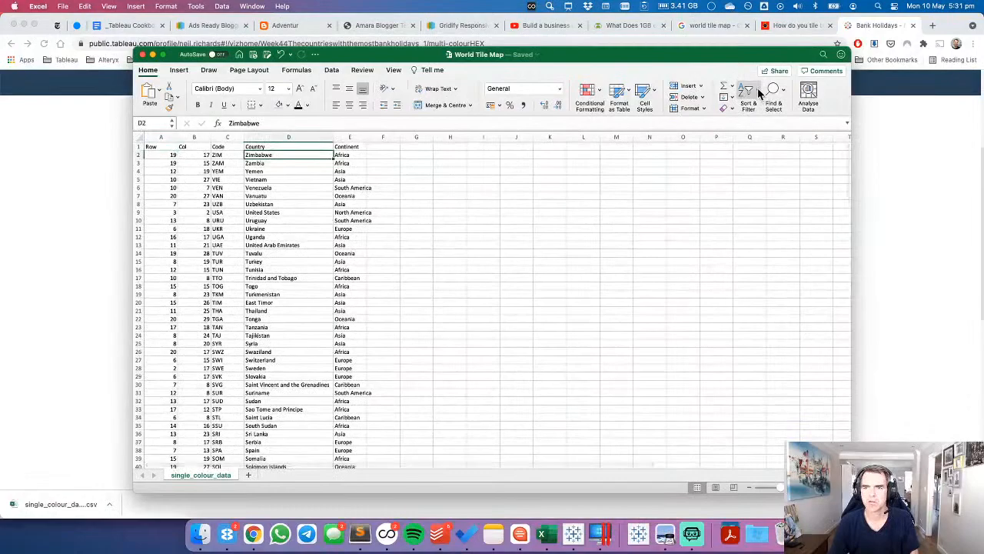
{"action": "left_click", "coordinate": [748, 100]}
{"action": "left_click", "coordinate": [761, 108]}
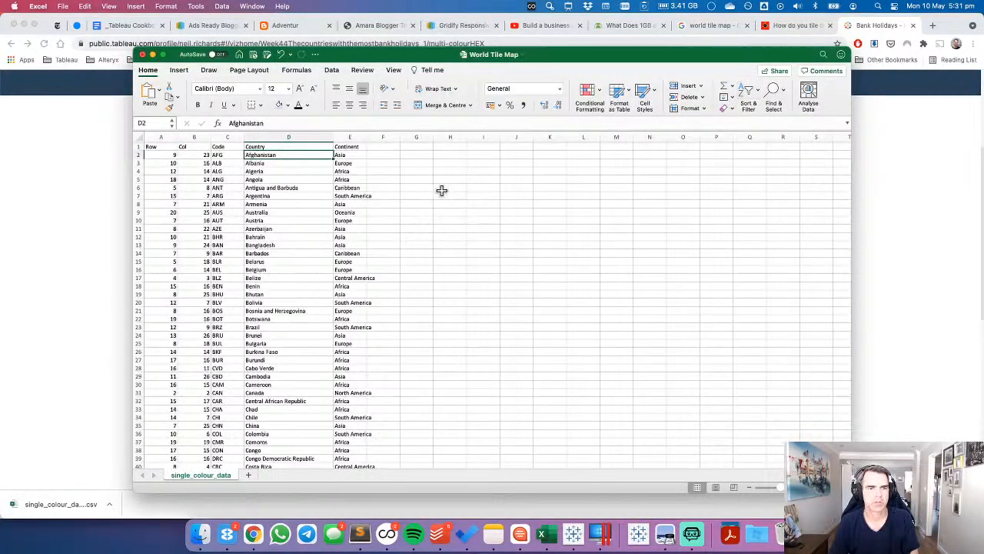
Look through the sorted Country column for the names of the unmatched countries, and return to the joined data in Tableau.
{"action": "scroll", "coordinate": [298, 363], "scroll_direction": "down", "scroll_amount": 10}
{"action": "scroll", "coordinate": [297, 363], "scroll_direction": "down", "scroll_amount": 5}
{"action": "scroll", "coordinate": [298, 361], "scroll_direction": "up", "scroll_amount": 20}
{"action": "scroll", "coordinate": [297, 360], "scroll_direction": "down", "scroll_amount": 3}
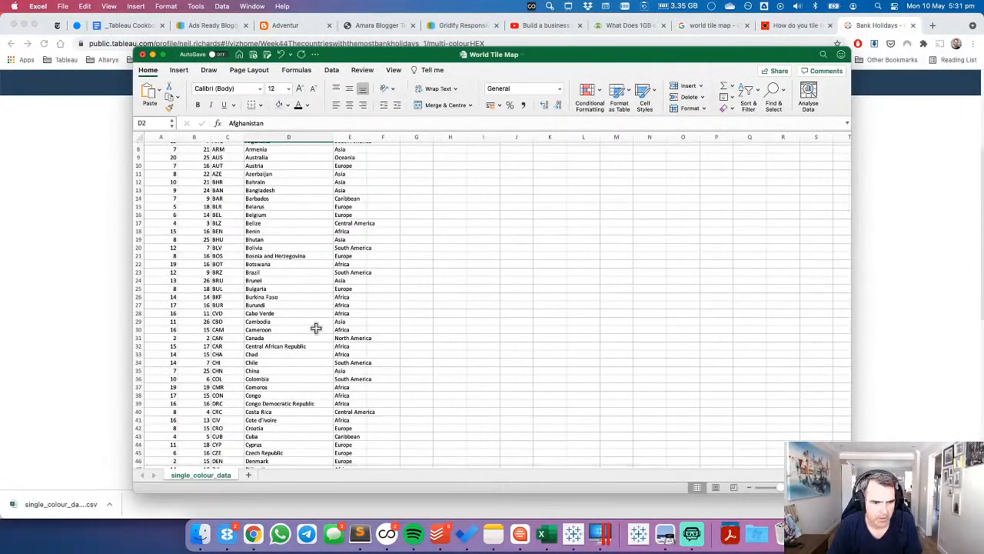
{"action": "key", "text": "super+Tab"}
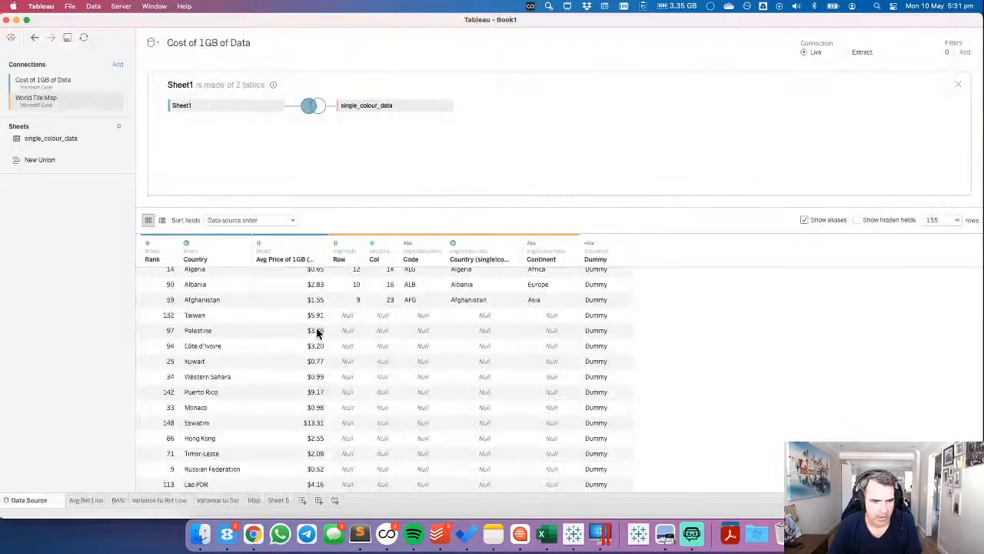
Copy Côte d'Ivoire from the unmatched rows and try to paste it over Cote d'Ivoire in Excel's World Tile Map workbook.
{"action": "right_click", "coordinate": [206, 346]}
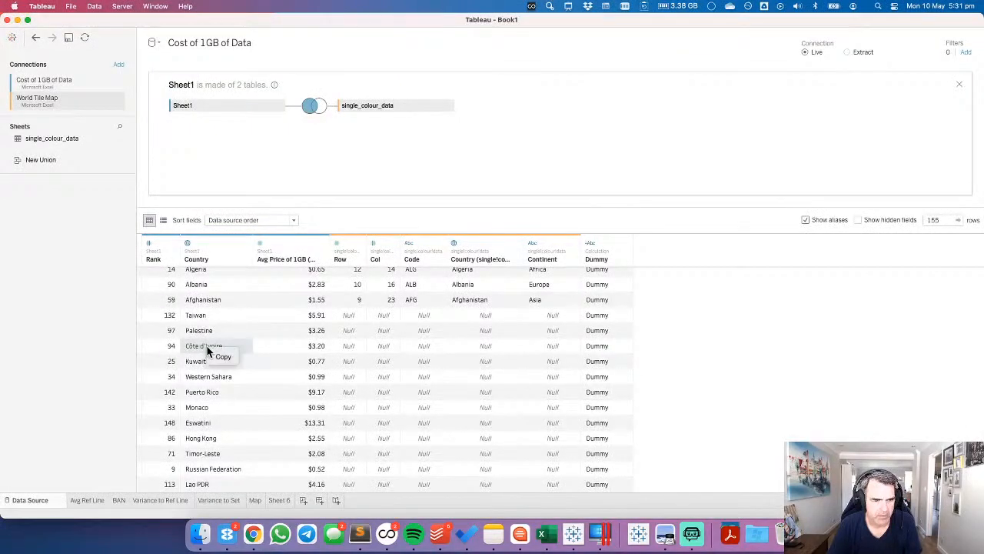
{"action": "left_click", "coordinate": [216, 356]}
{"action": "key", "text": "super+Tab"}
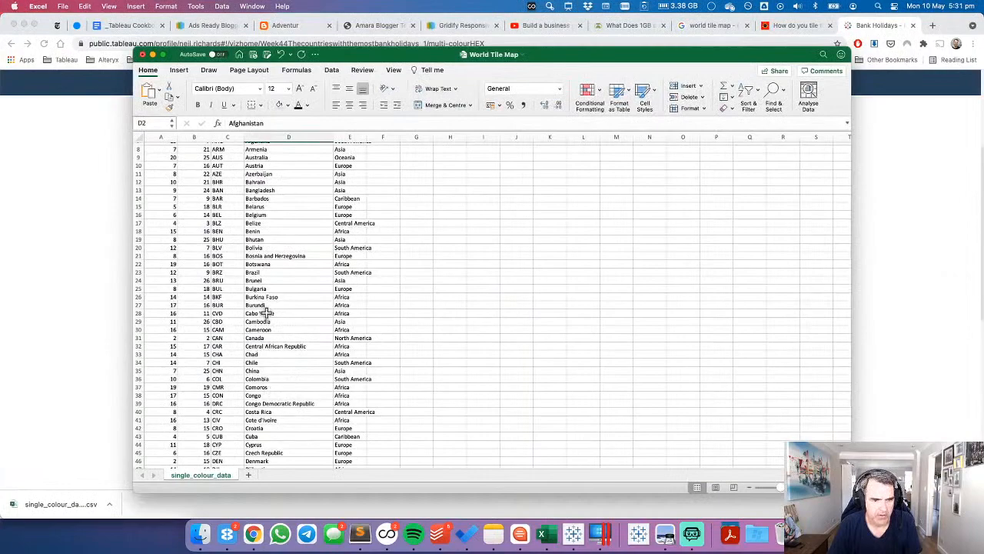
{"action": "left_click", "coordinate": [283, 419]}
{"action": "type", "text": "Country Côte d'Ivoire"}
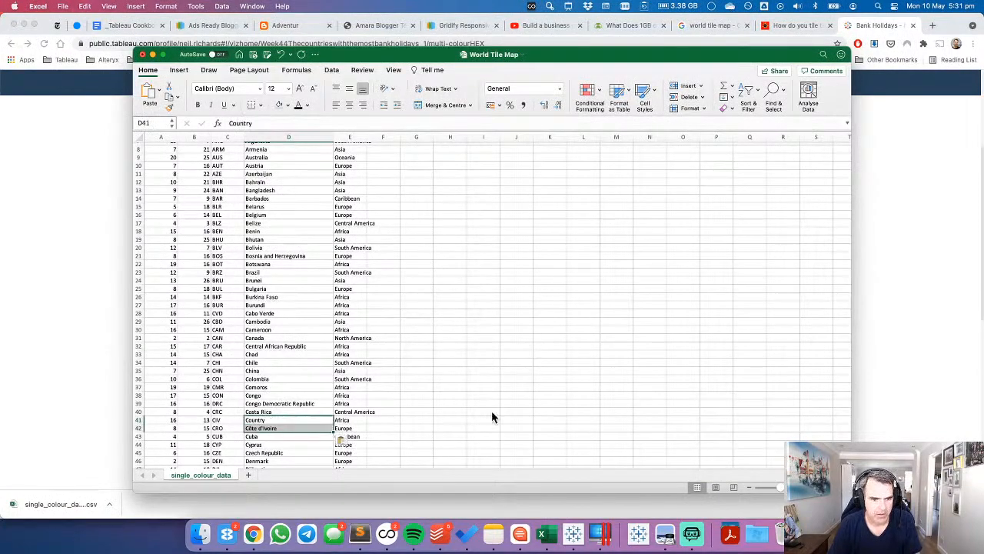
{"action": "key", "text": "super+z"}
Replace the country name in cell D41 with Côte d'Ivoire, with no extra line or trailing characters.
{"action": "left_click", "coordinate": [275, 121]}
{"action": "left_click_drag", "start_coordinate": [276, 122], "coordinate": [191, 123]}
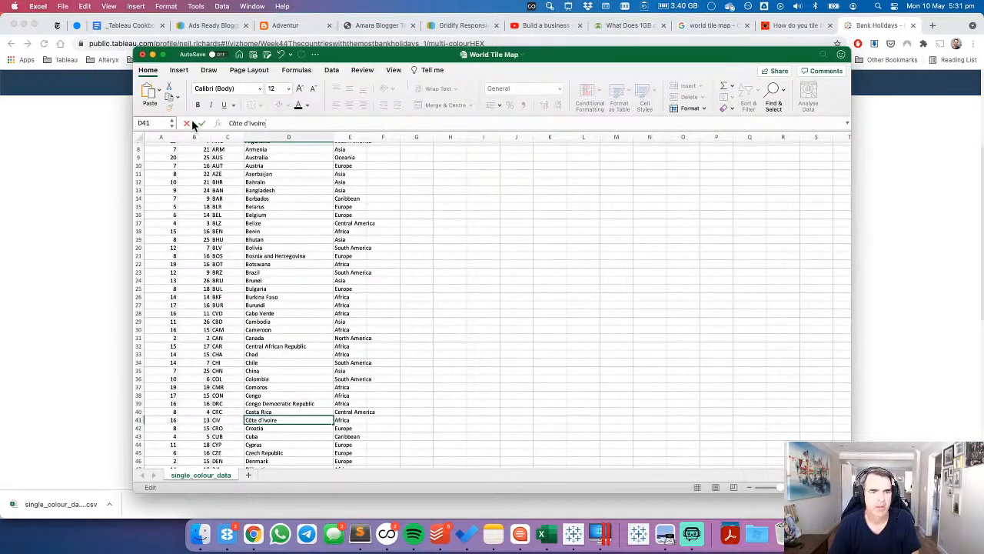
{"action": "key", "text": "Return"}
{"action": "key", "text": "Up"}
{"action": "left_click", "coordinate": [228, 123]}
{"action": "key", "text": "shift+End"}
{"action": "key", "text": "Delete"}
{"action": "key", "text": "Delete"}
{"action": "key", "text": "Return"}
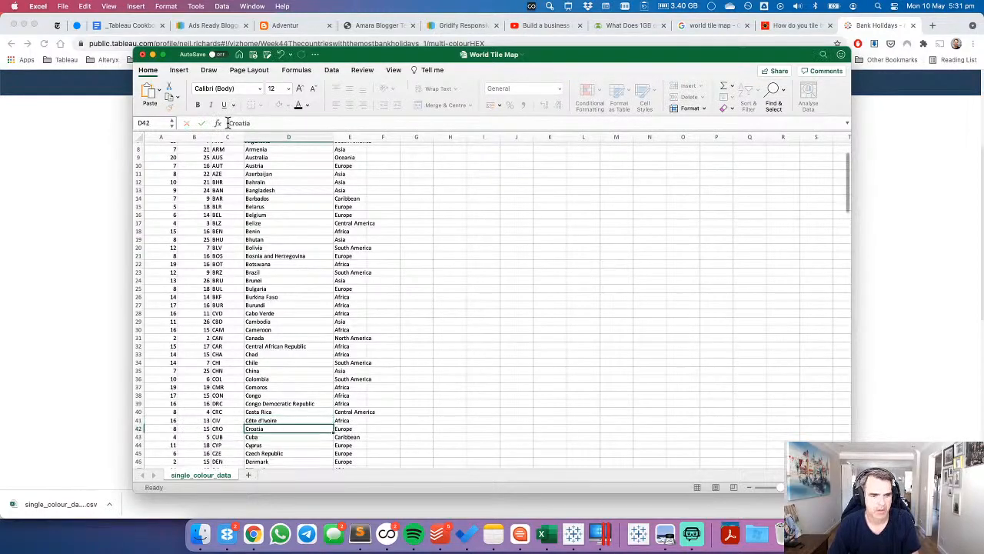
Check the unmatched rows in Tableau and look for Kuwait and Western Sahara in the workbook's sorted Country column.
{"action": "key", "text": "super+Tab"}
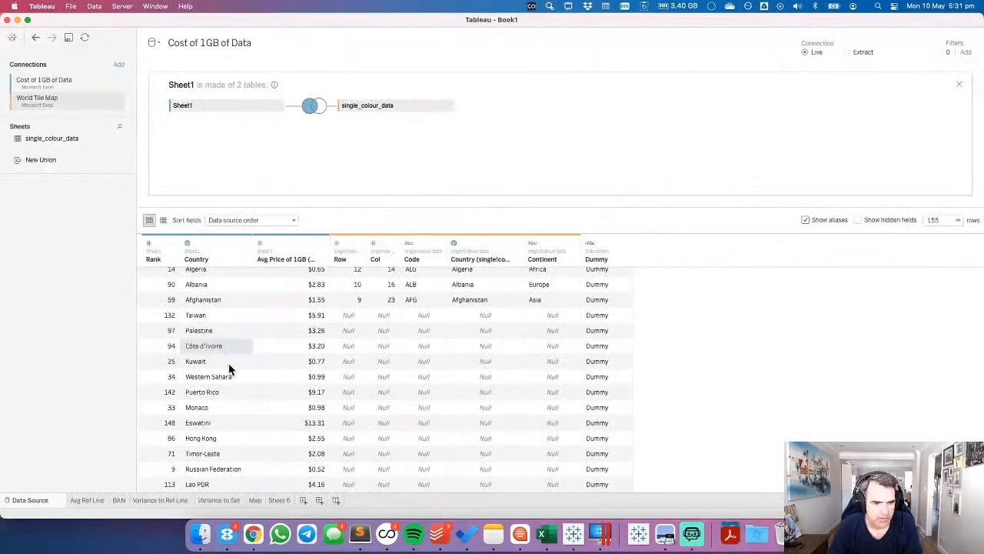
{"action": "key", "text": "super+Tab"}
{"action": "scroll", "coordinate": [326, 370], "scroll_direction": "down", "scroll_amount": 15}
{"action": "scroll", "coordinate": [326, 370], "scroll_direction": "down", "scroll_amount": 10}
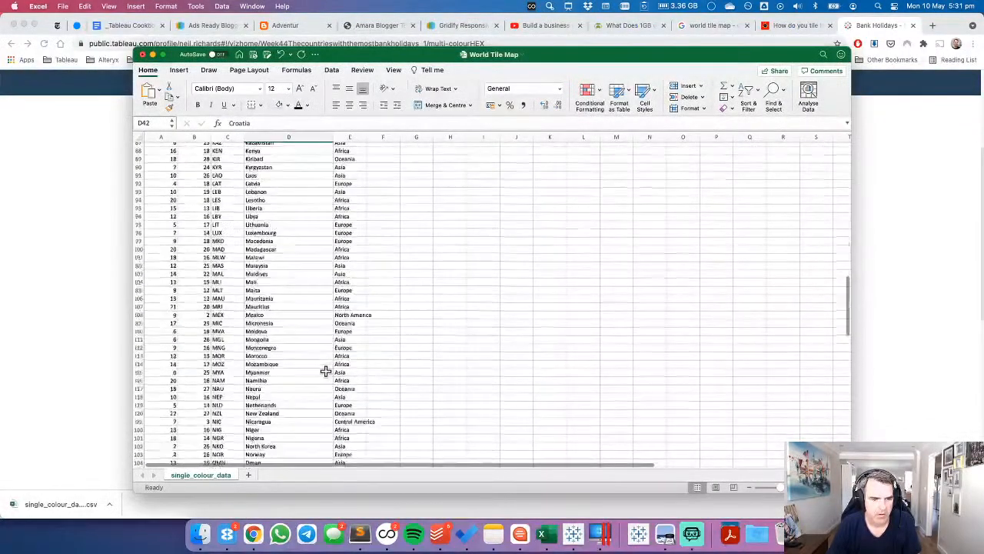
{"action": "scroll", "coordinate": [326, 370], "scroll_direction": "up", "scroll_amount": 3}
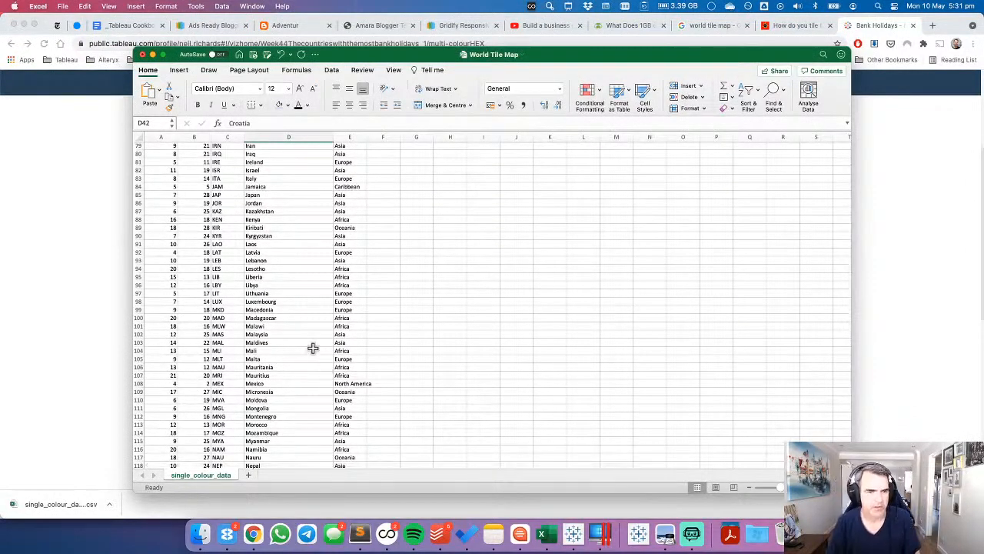
{"action": "scroll", "coordinate": [313, 349], "scroll_direction": "down", "scroll_amount": 10}
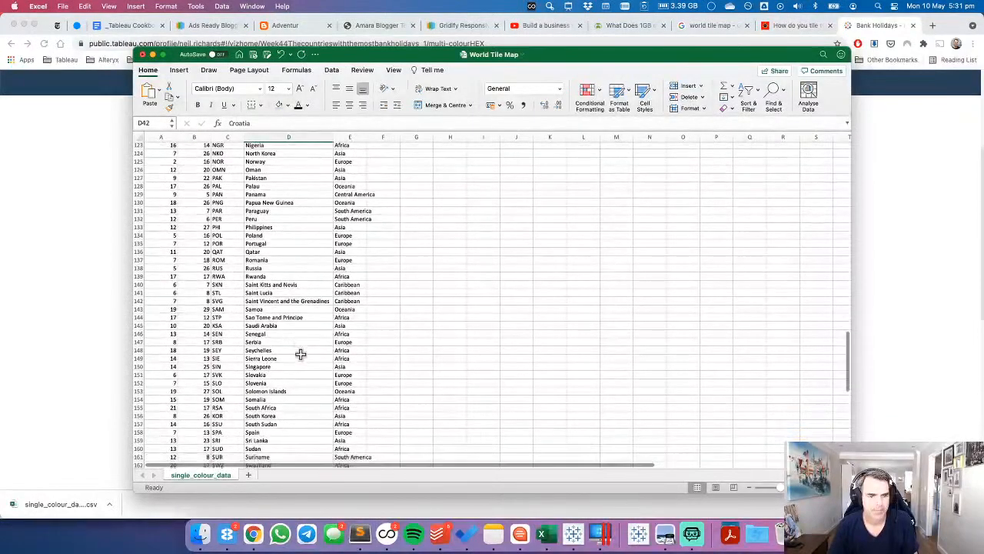
{"action": "key", "text": "super+Tab"}
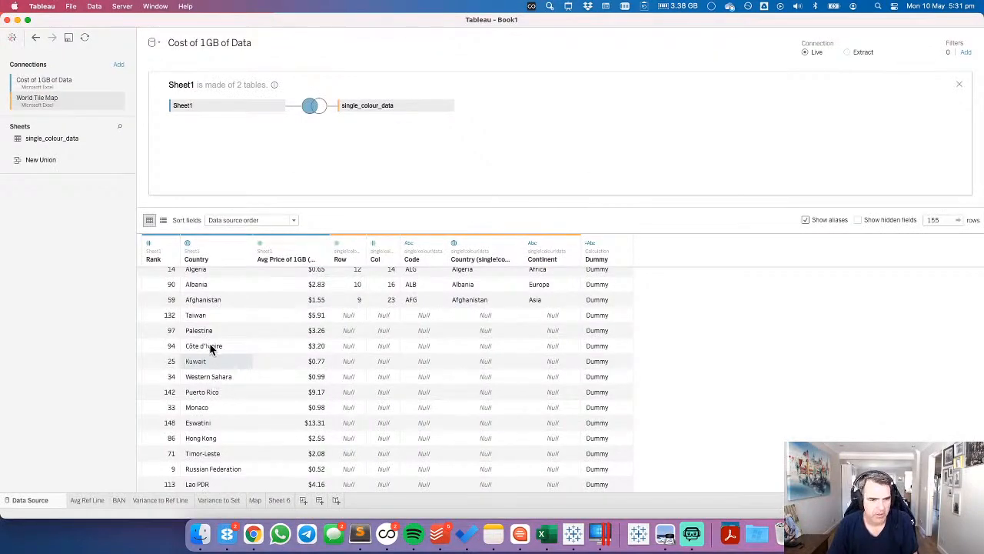
{"action": "key", "text": "super+Tab"}
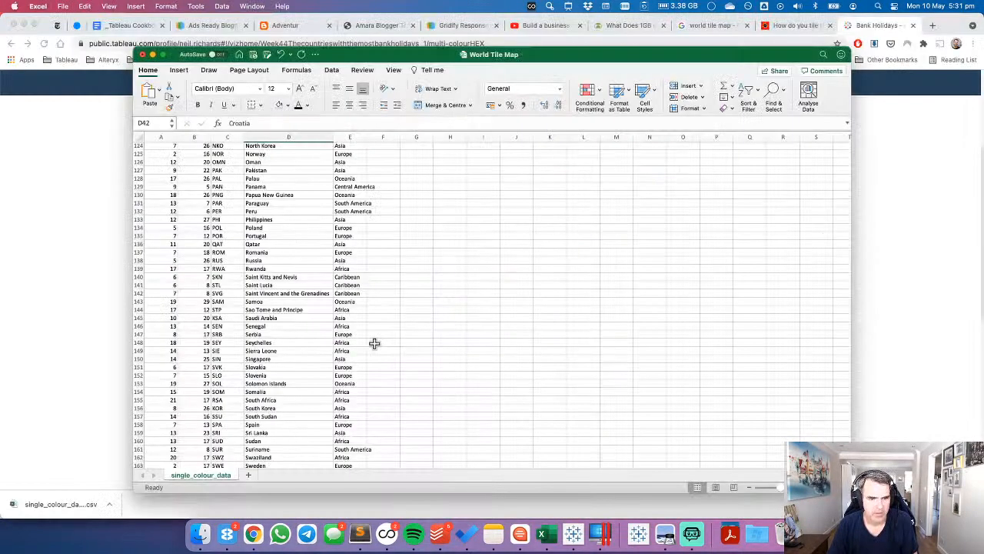
{"action": "scroll", "coordinate": [294, 355], "scroll_direction": "down", "scroll_amount": 10}
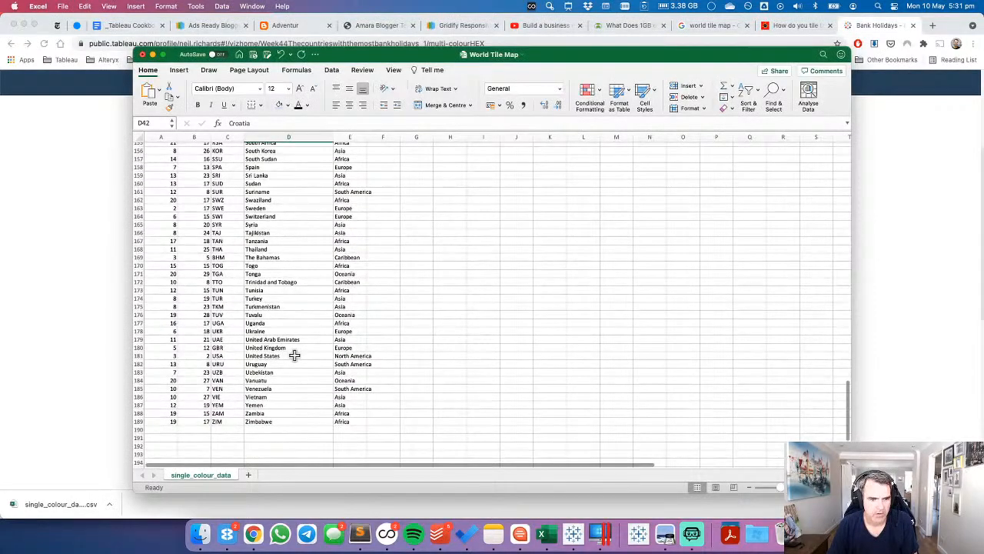
{"action": "scroll", "coordinate": [295, 355], "scroll_direction": "up", "scroll_amount": 3}
{"action": "scroll", "coordinate": [294, 354], "scroll_direction": "up", "scroll_amount": 5}
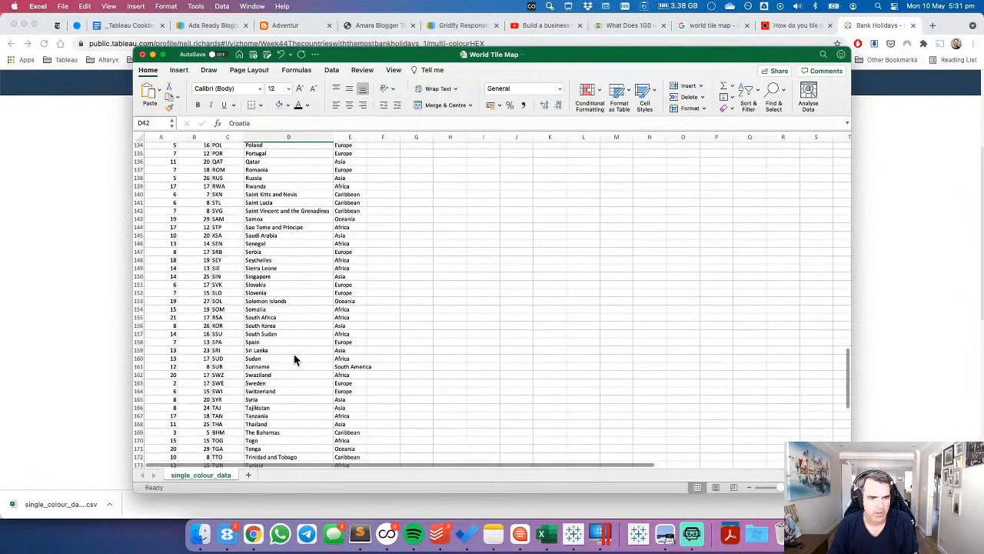
Look for Puerto Rico and Monaco from Tableau's unmatched rows in the workbook's Country column.
{"action": "key", "text": "super+Tab"}
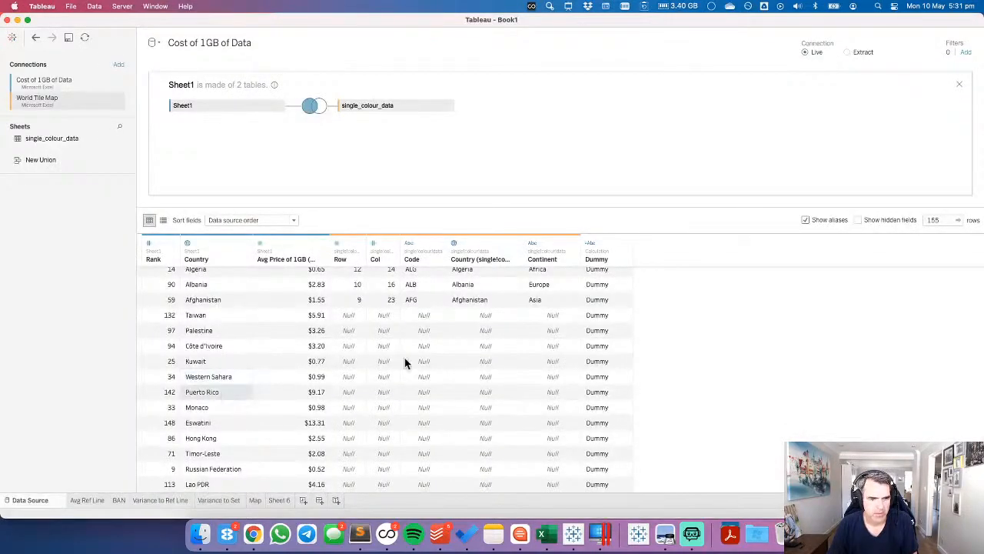
{"action": "key", "text": "super+Tab"}
{"action": "scroll", "coordinate": [297, 299], "scroll_direction": "up", "scroll_amount": 4}
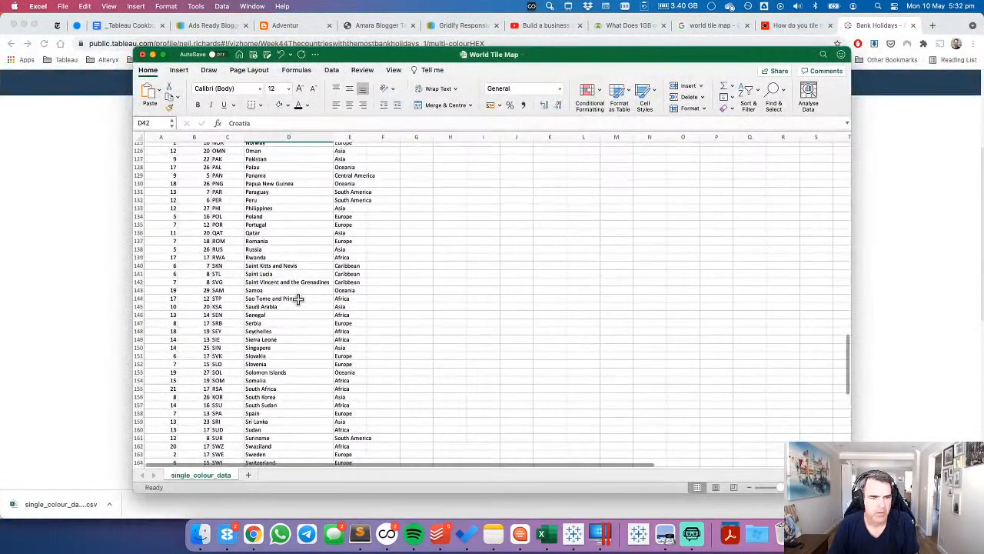
{"action": "scroll", "coordinate": [297, 298], "scroll_direction": "up", "scroll_amount": 1}
{"action": "key", "text": "super+Tab"}
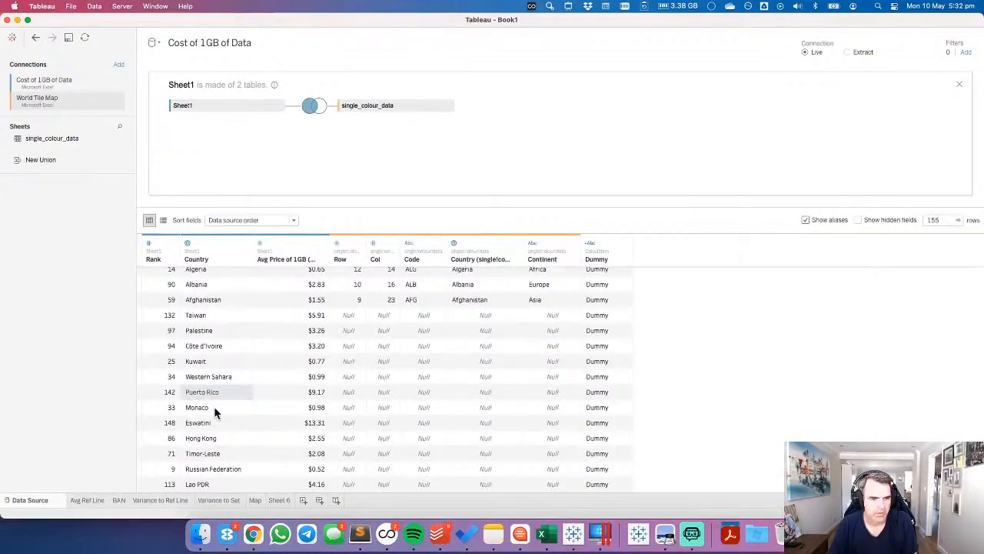
{"action": "left_click", "coordinate": [214, 406]}
{"action": "key", "text": "super+Tab"}
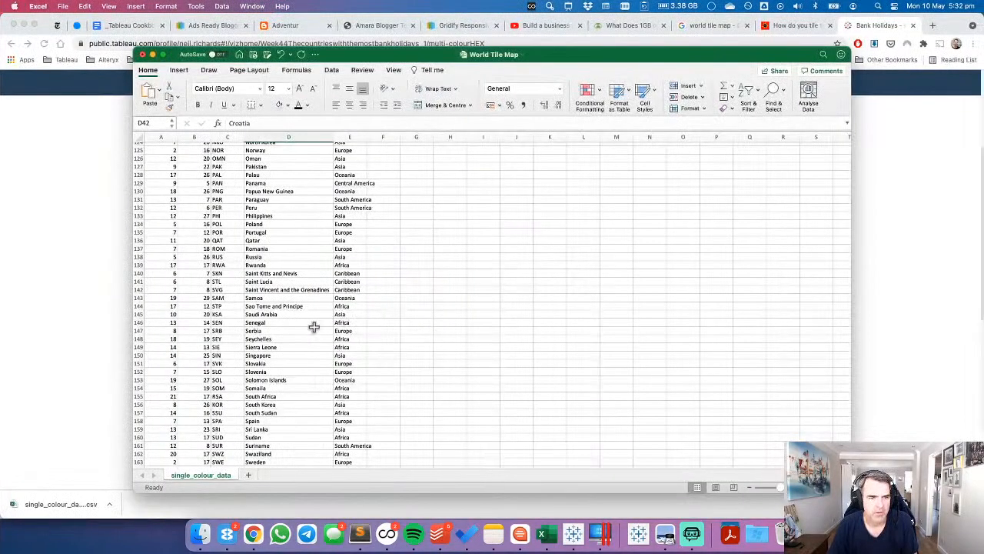
{"action": "scroll", "coordinate": [313, 327], "scroll_direction": "up", "scroll_amount": 5}
{"action": "scroll", "coordinate": [313, 327], "scroll_direction": "up", "scroll_amount": 5}
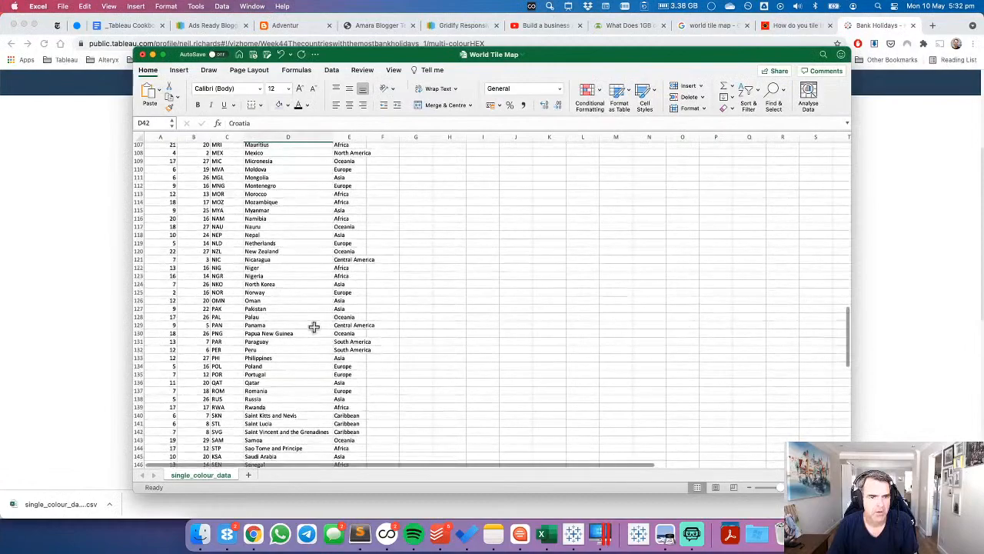
Look for Eswatini, Hong Kong and Timor-Leste from Tableau's unmatched rows in the workbook's Country column.
{"action": "key", "text": "super+Tab"}
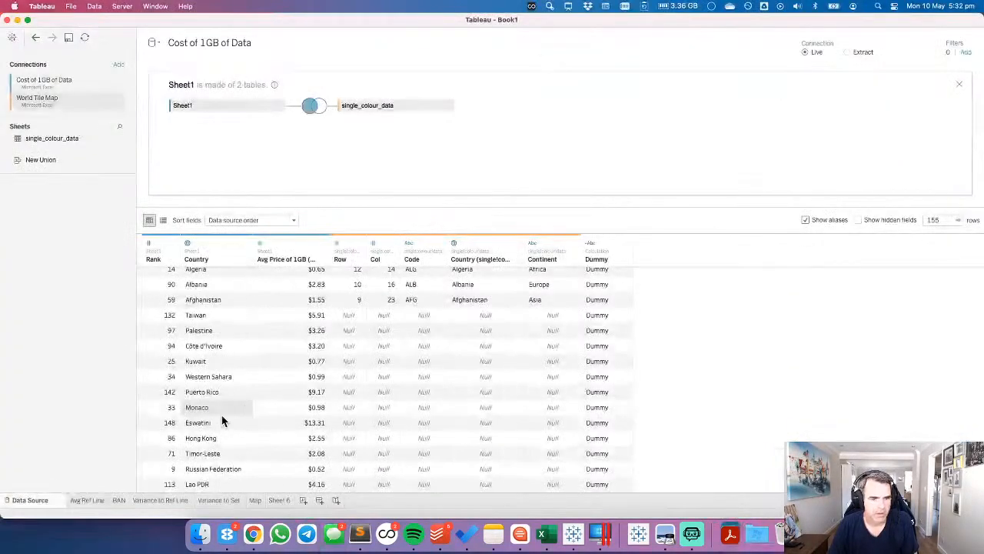
{"action": "key", "text": "super+Tab"}
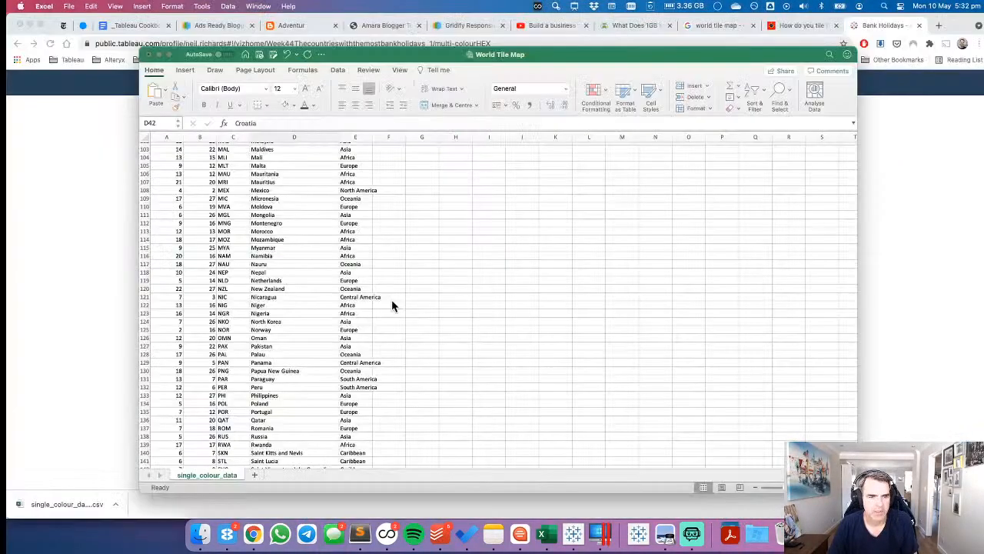
{"action": "scroll", "coordinate": [333, 311], "scroll_direction": "up", "scroll_amount": 20}
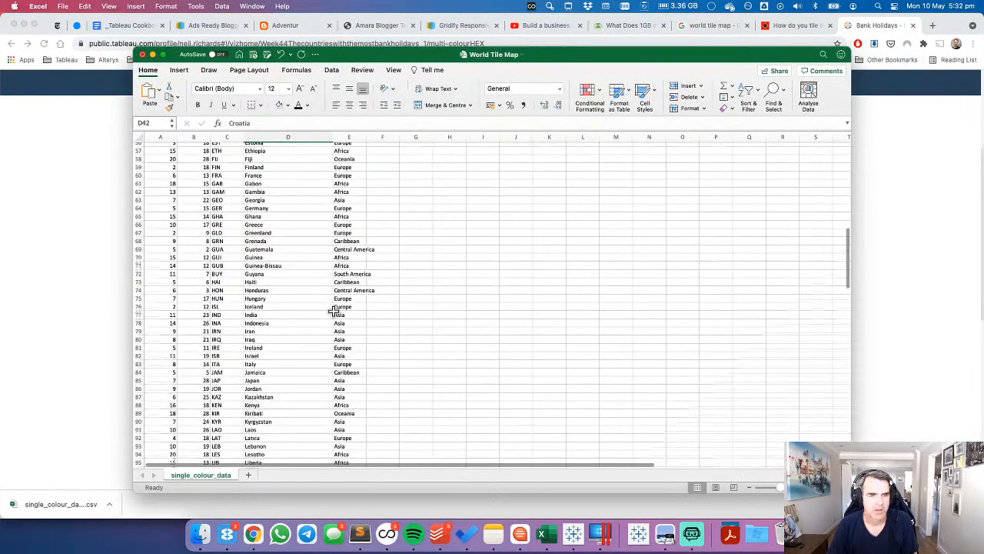
{"action": "key", "text": "super+Tab"}
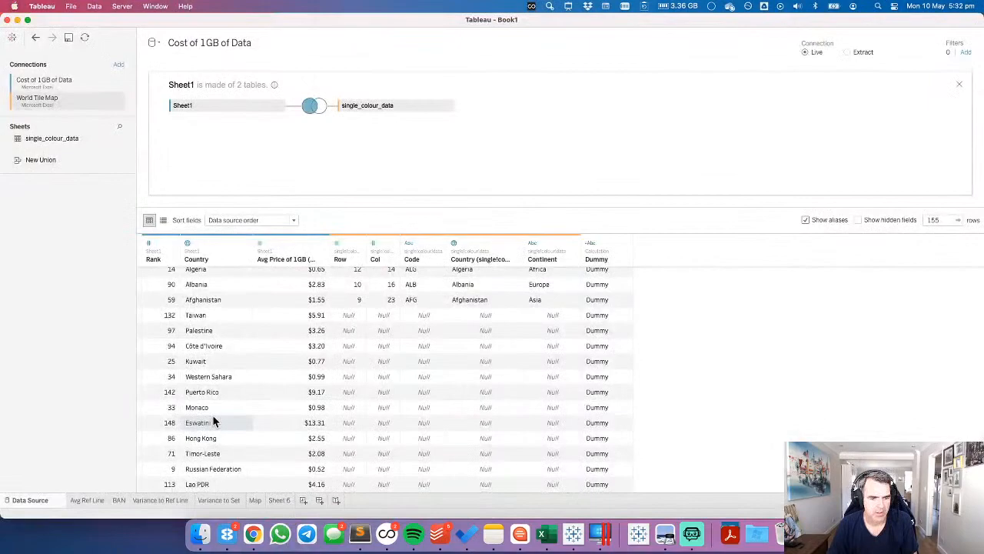
{"action": "key", "text": "super+Tab"}
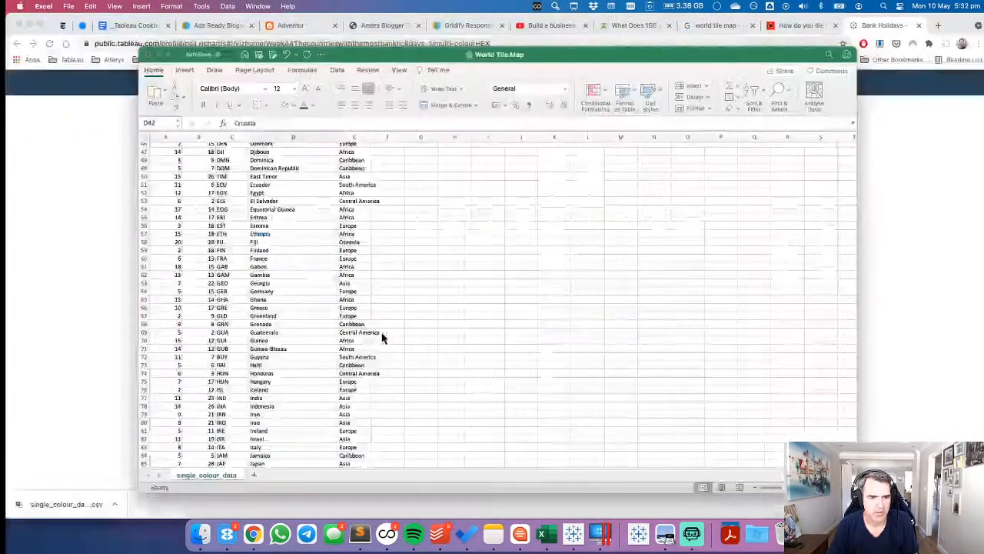
{"action": "scroll", "coordinate": [343, 335], "scroll_direction": "down", "scroll_amount": 3}
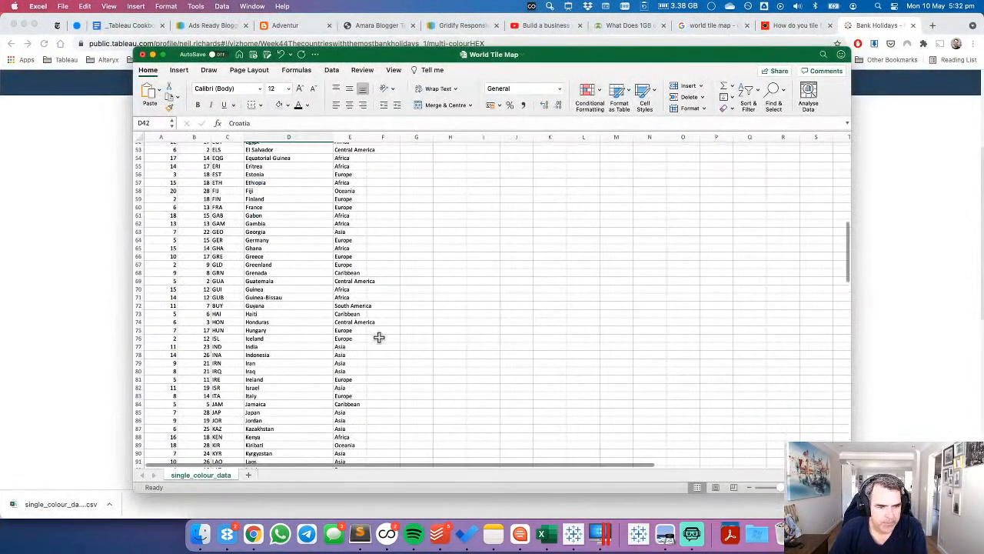
{"action": "scroll", "coordinate": [406, 343], "scroll_direction": "down", "scroll_amount": 15}
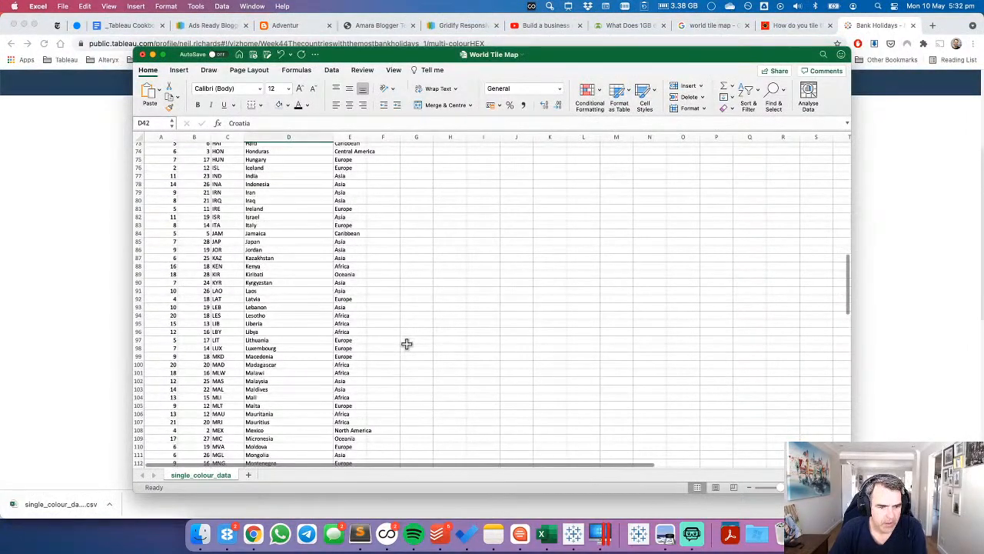
{"action": "scroll", "coordinate": [407, 344], "scroll_direction": "down", "scroll_amount": 9}
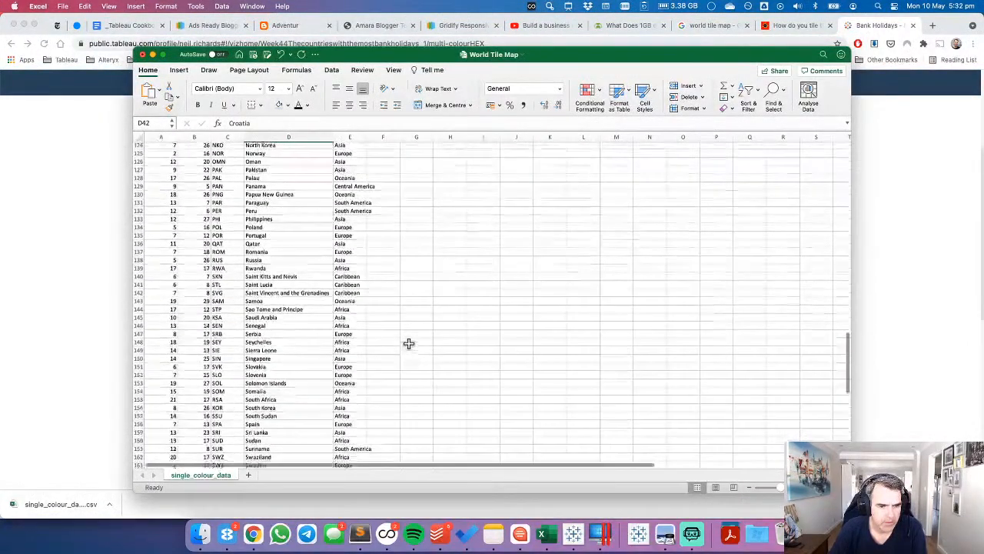
{"action": "scroll", "coordinate": [409, 344], "scroll_direction": "down", "scroll_amount": 4}
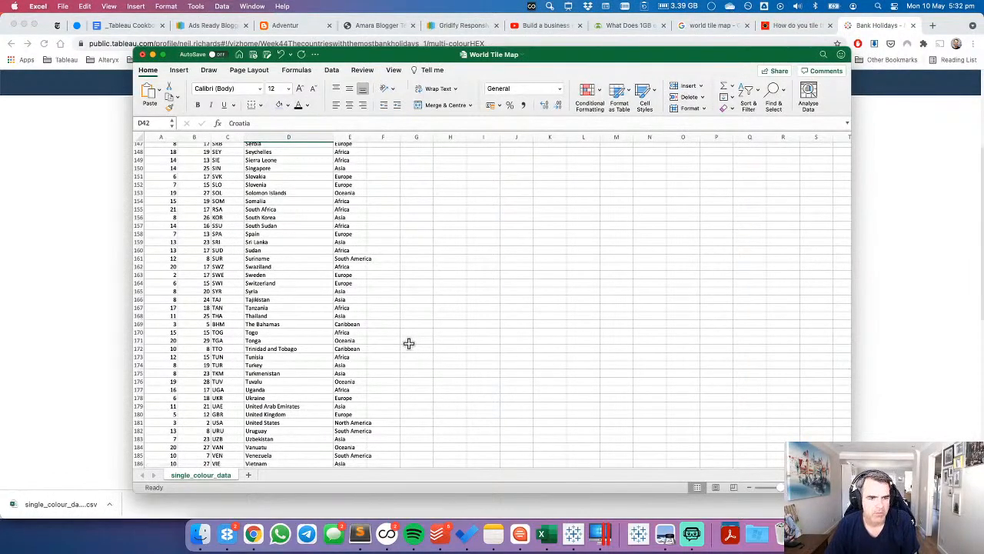
Check the spelling of the Russian entry in Tableau and rename Russia in cell D138 of the workbook to Russian Federation.
{"action": "key", "text": "ctrl+Left"}
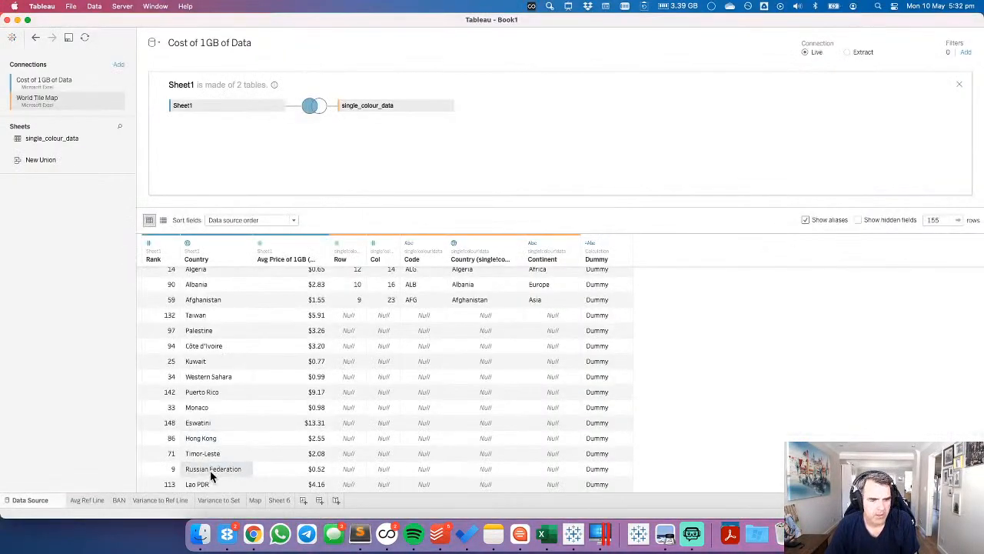
{"action": "key", "text": "ctrl+Right"}
{"action": "scroll", "coordinate": [315, 304], "scroll_direction": "up", "scroll_amount": 5}
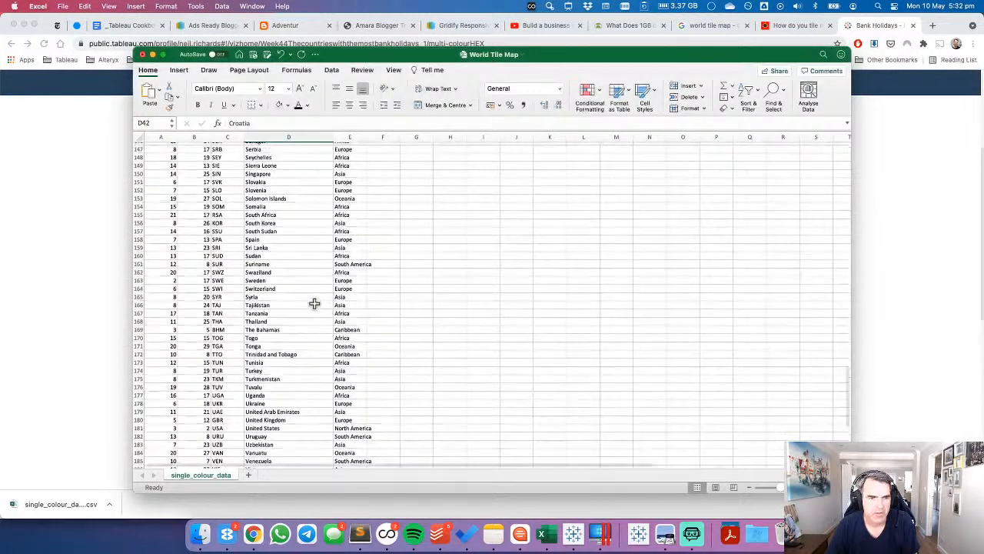
{"action": "scroll", "coordinate": [314, 303], "scroll_direction": "up", "scroll_amount": 3}
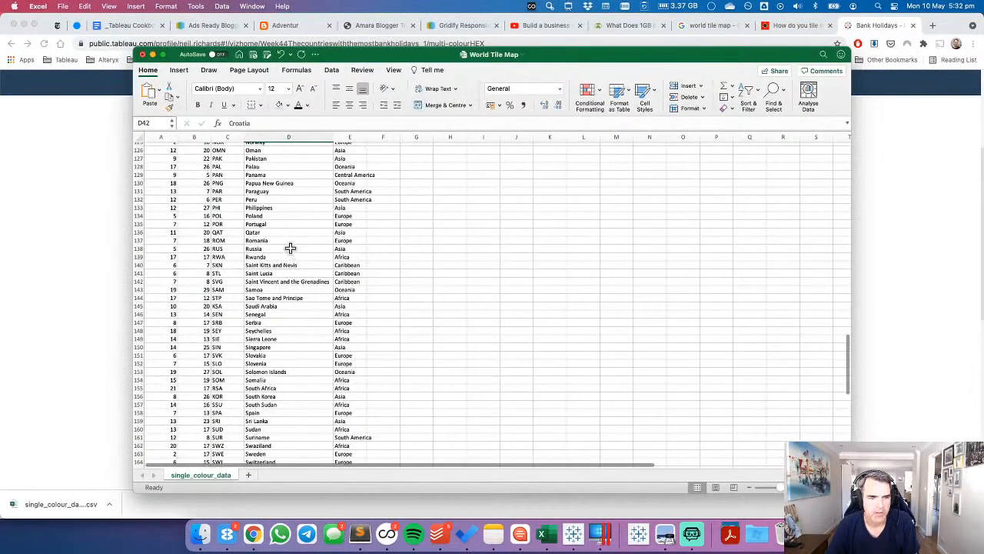
{"action": "left_click", "coordinate": [290, 248]}
{"action": "left_click", "coordinate": [330, 119]}
{"action": "type", "text": "n Federation"}
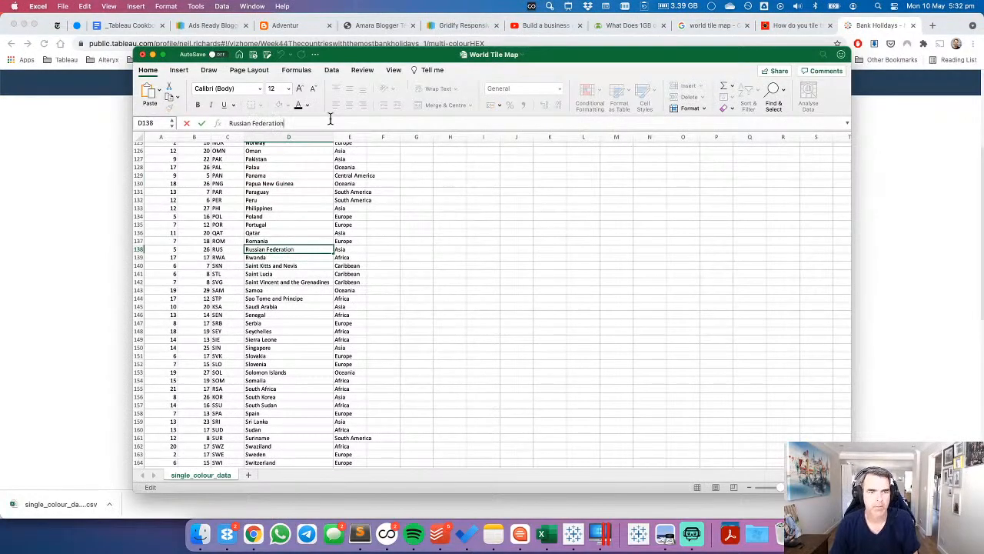
{"action": "key", "text": "Return"}
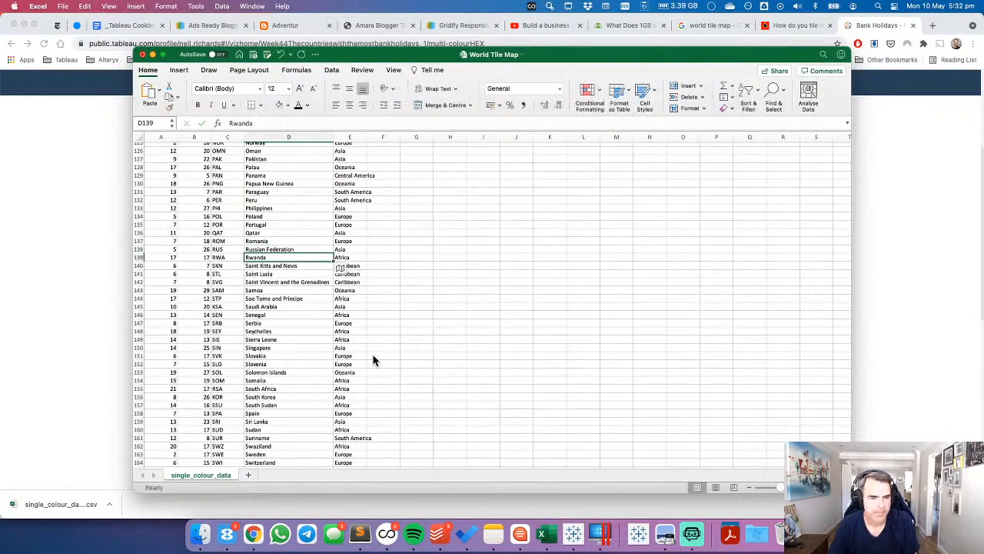
Check the Lao spelling in Tableau, rename Laos in cell D91 of the workbook to Lao PDR, and refresh the Tableau data.
{"action": "key", "text": "super+Tab"}
{"action": "key", "text": "super+Tab"}
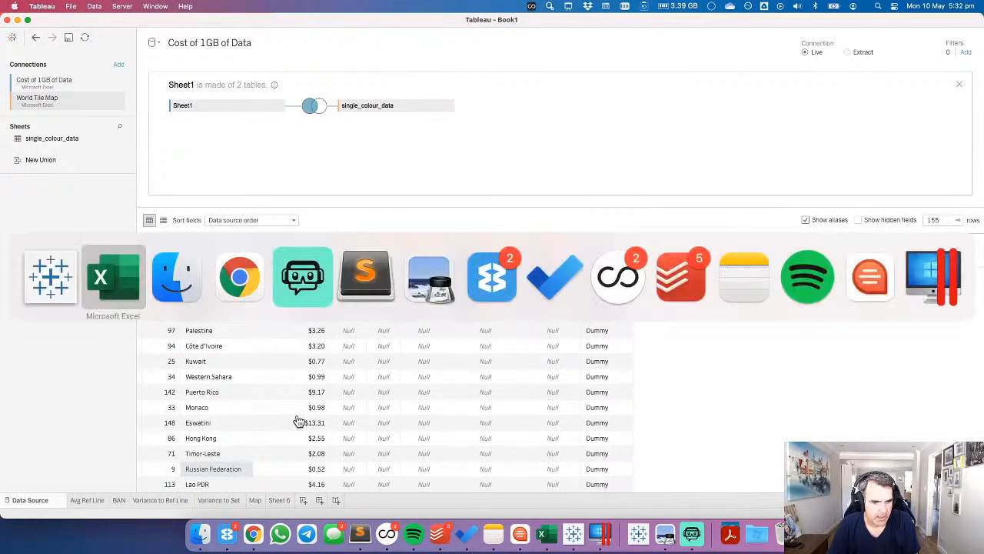
{"action": "scroll", "coordinate": [327, 332], "scroll_direction": "up", "scroll_amount": 10}
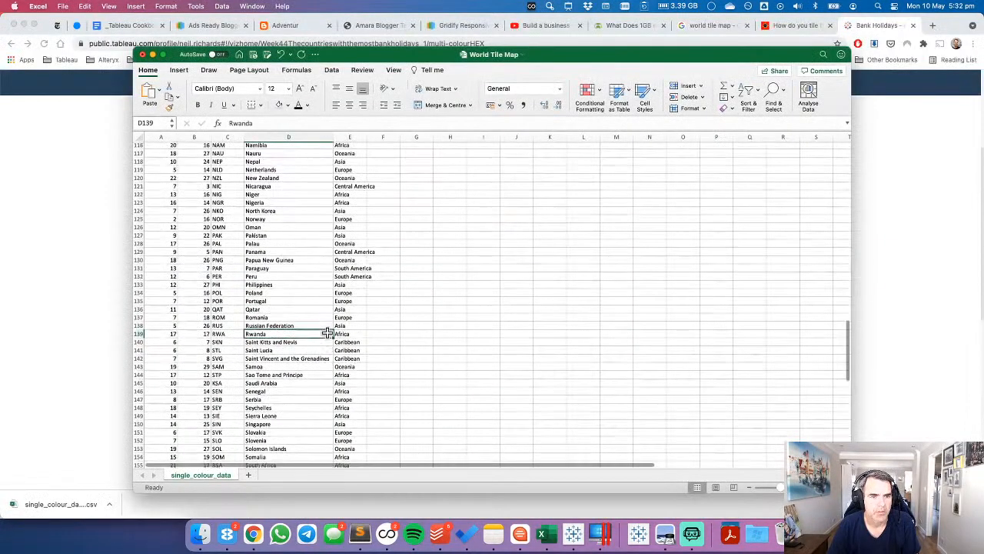
{"action": "scroll", "coordinate": [327, 332], "scroll_direction": "up", "scroll_amount": 3}
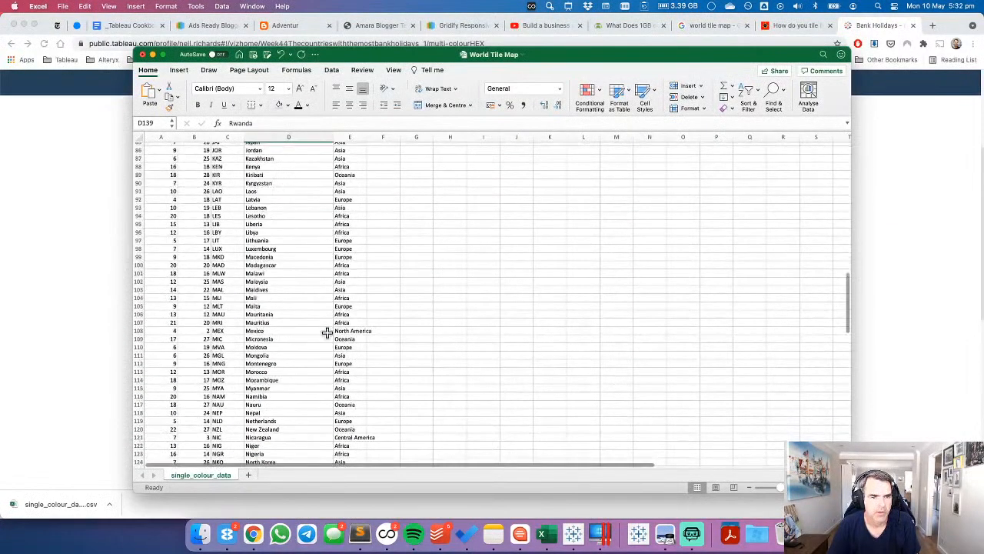
{"action": "left_click", "coordinate": [315, 203]}
{"action": "left_click", "coordinate": [268, 123]}
{"action": "type", "text": "PDR"}
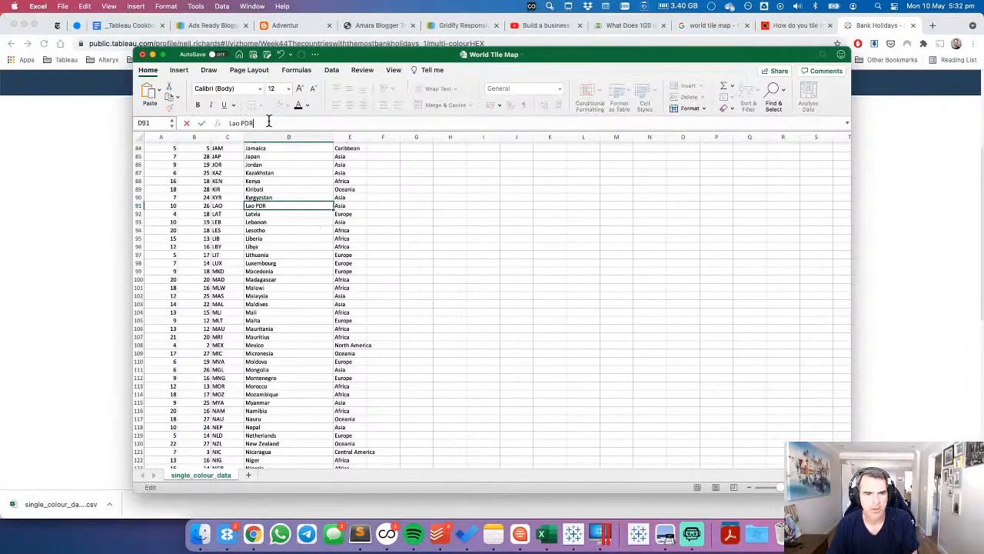
{"action": "key", "text": "Return"}
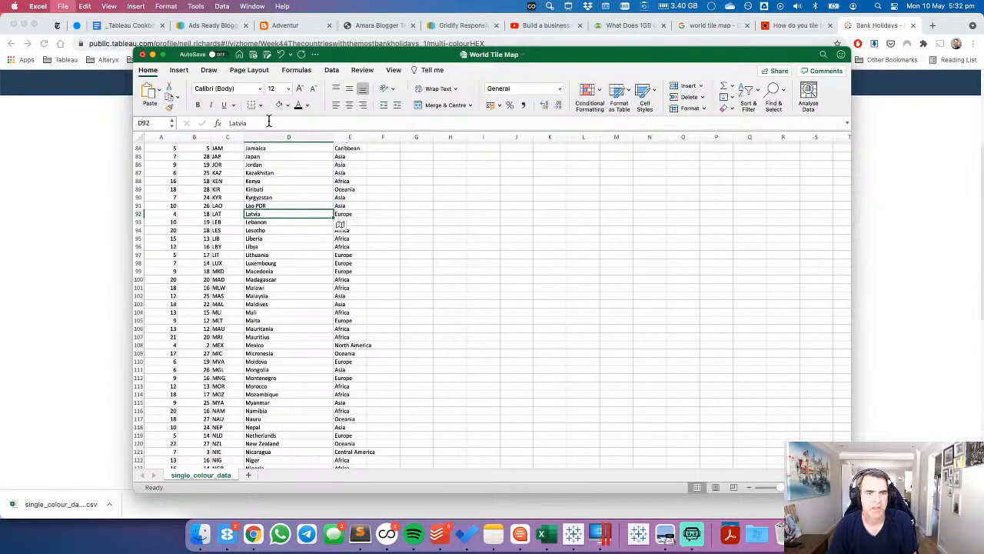
{"action": "key", "text": "super+Tab"}
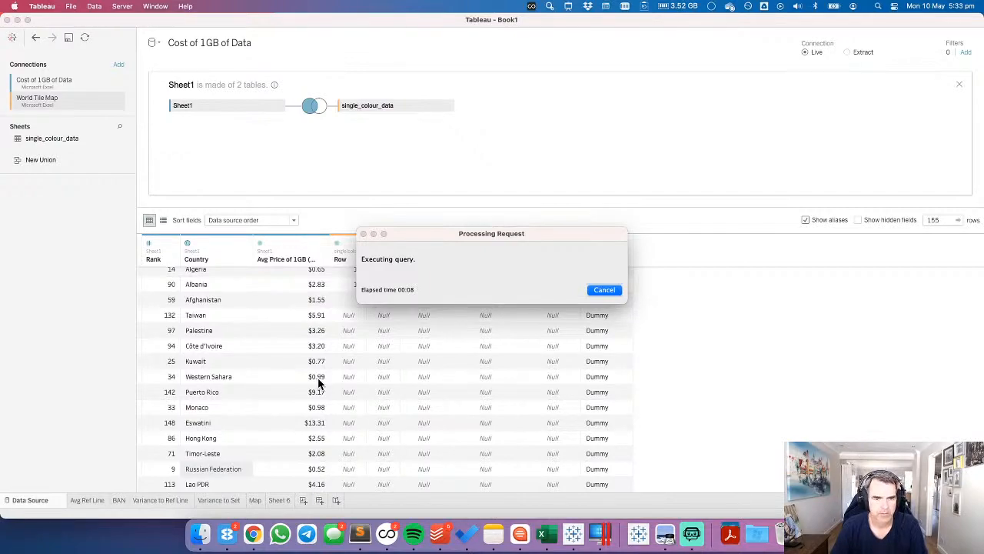
In Chrome, find the World Tile Grid Map link in the "How do you tile the world?" article and open it in a new tab.
{"action": "left_click", "coordinate": [253, 533]}
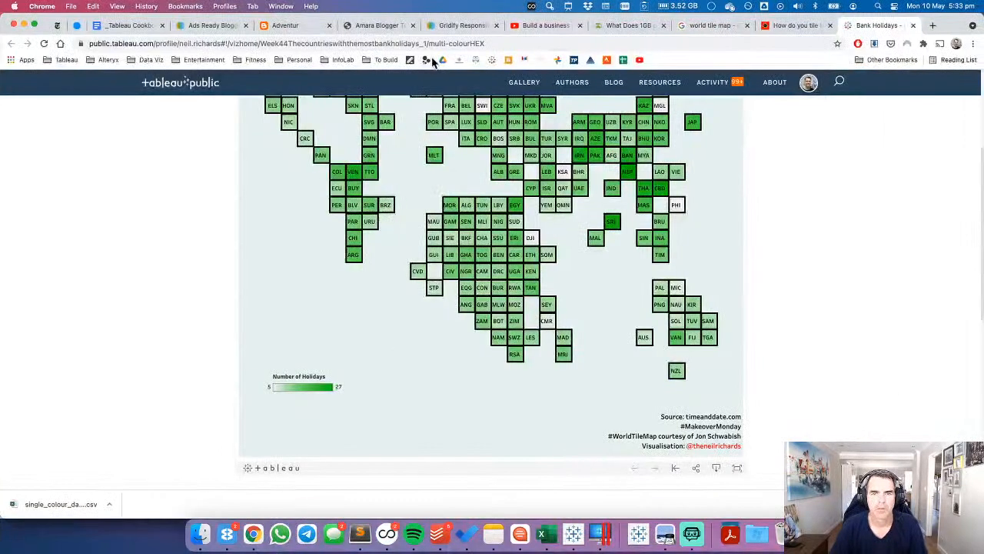
{"action": "key", "text": "ctrl+shift+Tab"}
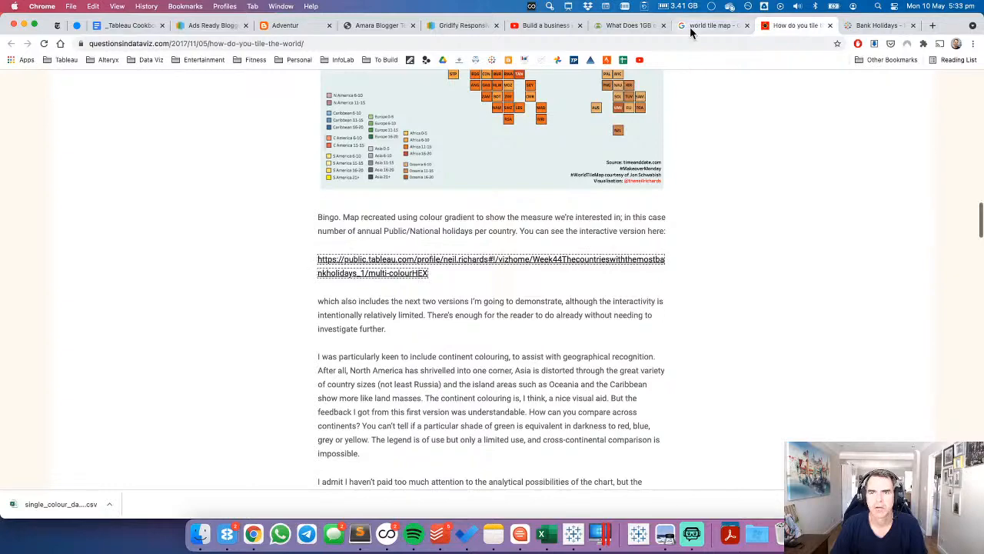
{"action": "scroll", "coordinate": [467, 232], "scroll_direction": "up", "scroll_amount": 15}
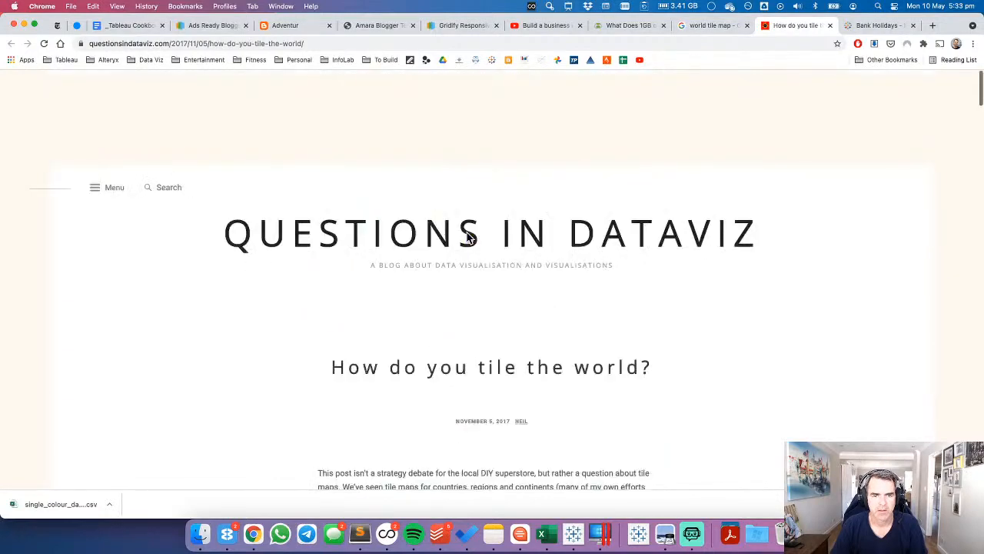
{"action": "scroll", "coordinate": [467, 236], "scroll_direction": "down", "scroll_amount": 8}
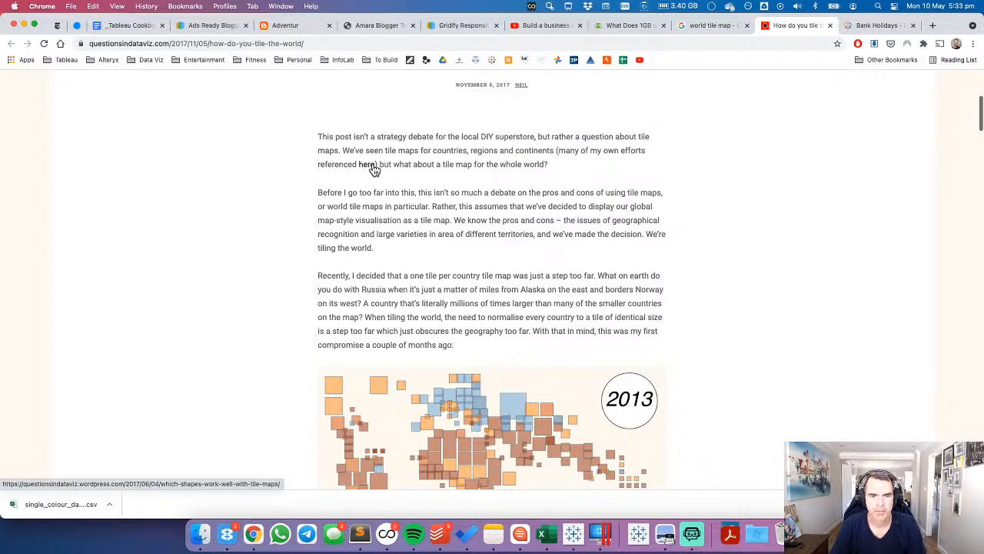
{"action": "scroll", "coordinate": [442, 222], "scroll_direction": "down", "scroll_amount": 5}
{"action": "scroll", "coordinate": [442, 222], "scroll_direction": "down", "scroll_amount": 7}
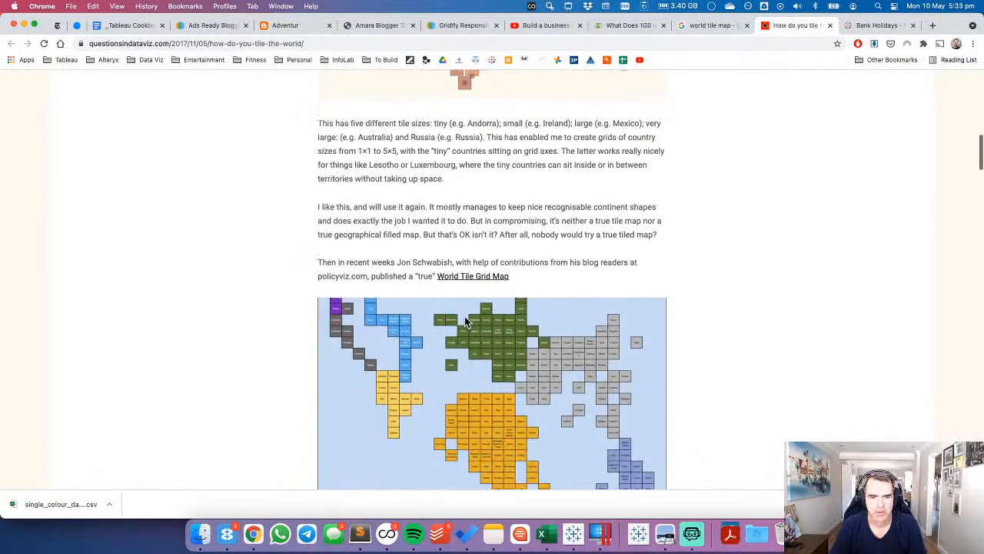
{"action": "left_click", "coordinate": [459, 277], "text": "super"}
{"action": "left_click", "coordinate": [856, 29]}
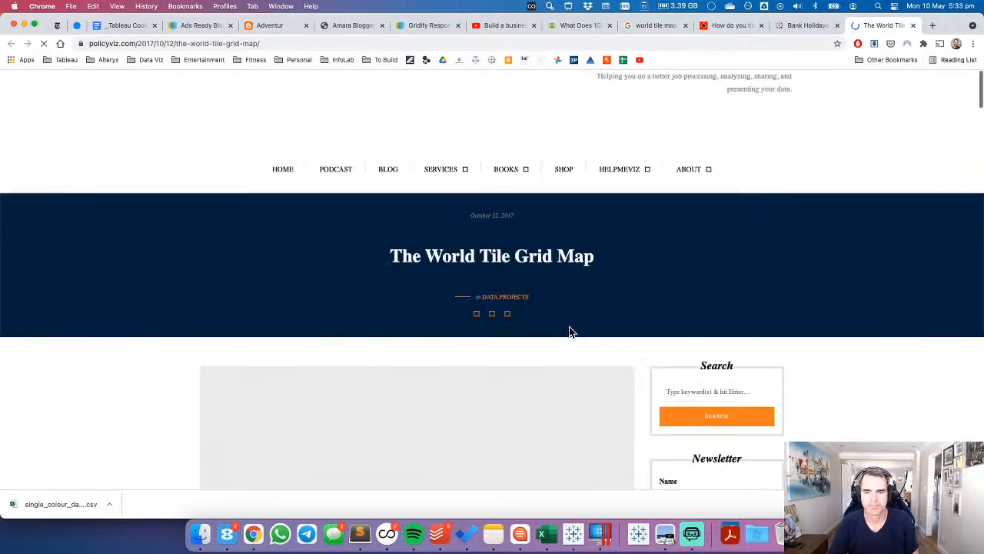
Find the Excel version of the world tile grid map in the PolicyViz post and download it.
{"action": "scroll", "coordinate": [213, 359], "scroll_direction": "down", "scroll_amount": 5}
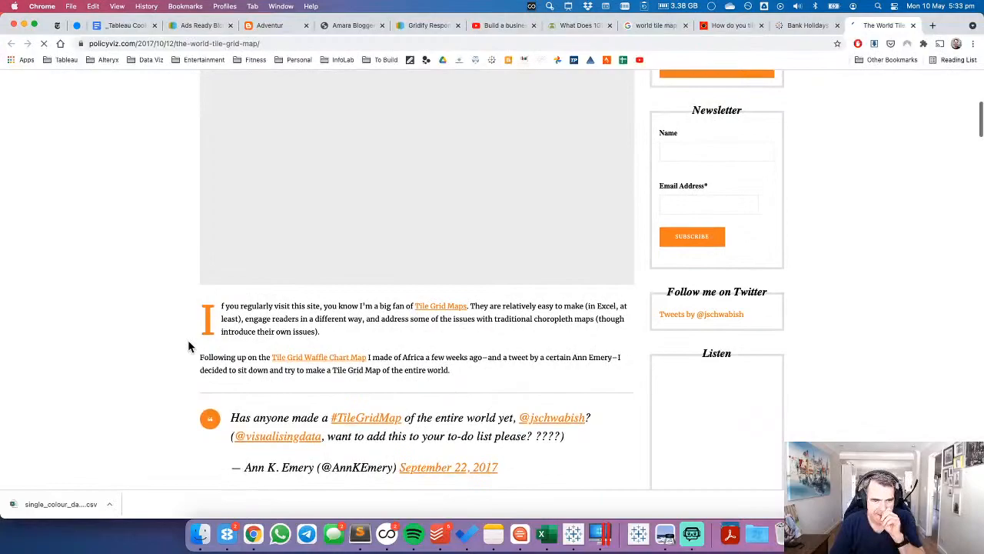
{"action": "scroll", "coordinate": [185, 333], "scroll_direction": "down", "scroll_amount": 3}
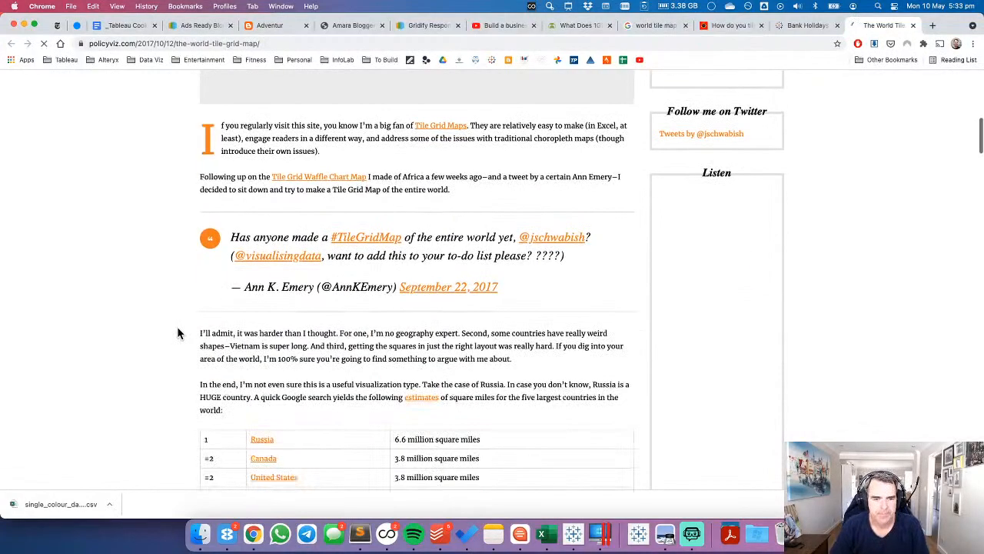
{"action": "scroll", "coordinate": [174, 333], "scroll_direction": "down", "scroll_amount": 5}
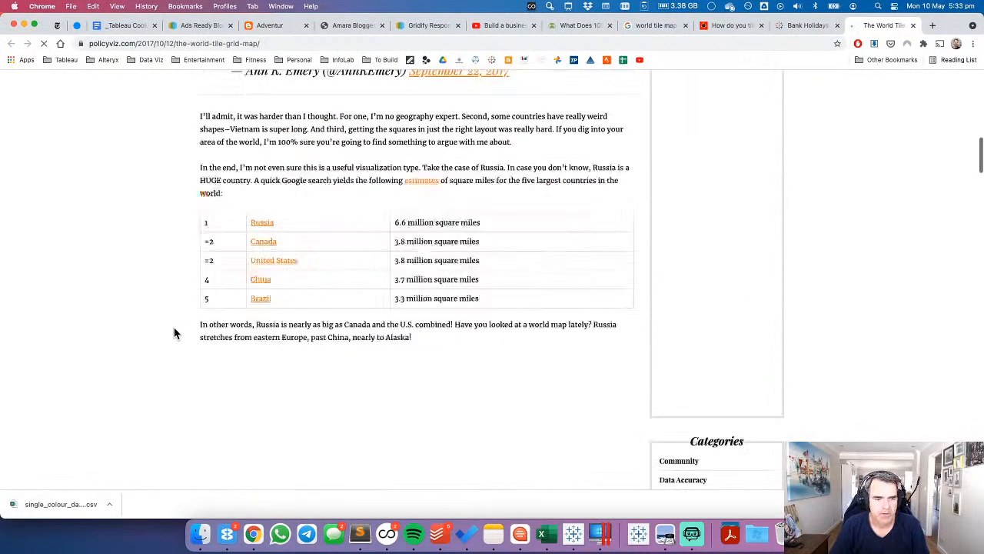
{"action": "scroll", "coordinate": [174, 333], "scroll_direction": "down", "scroll_amount": 5}
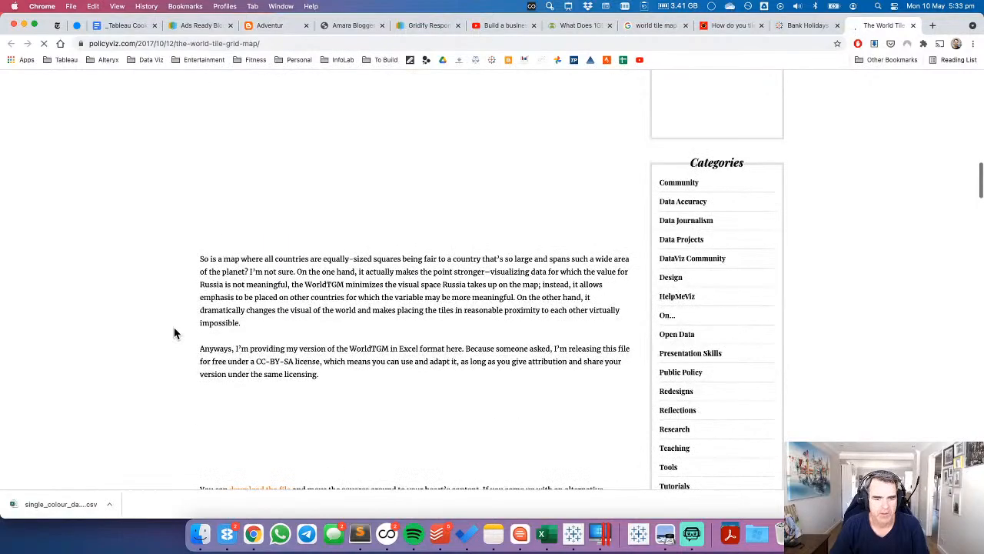
{"action": "scroll", "coordinate": [175, 325], "scroll_direction": "down", "scroll_amount": 1}
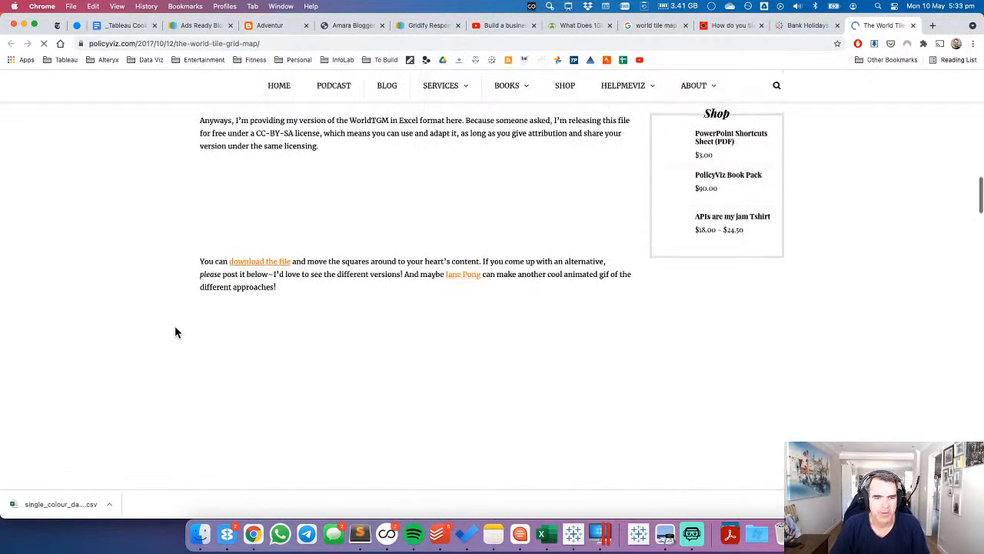
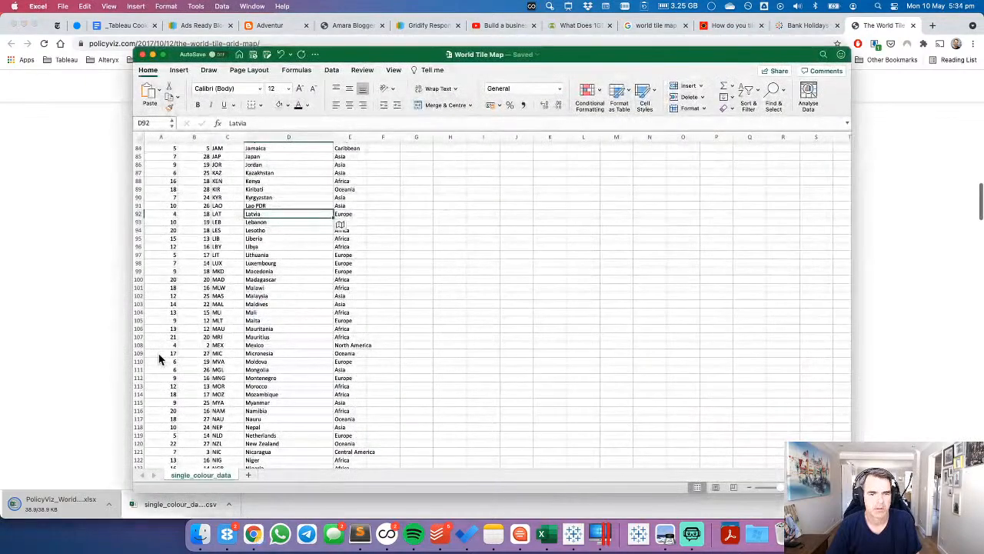
Examine the coloured world tile map image near the end of the PolicyViz post.
{"action": "scroll", "coordinate": [159, 354], "scroll_direction": "down", "scroll_amount": 5}
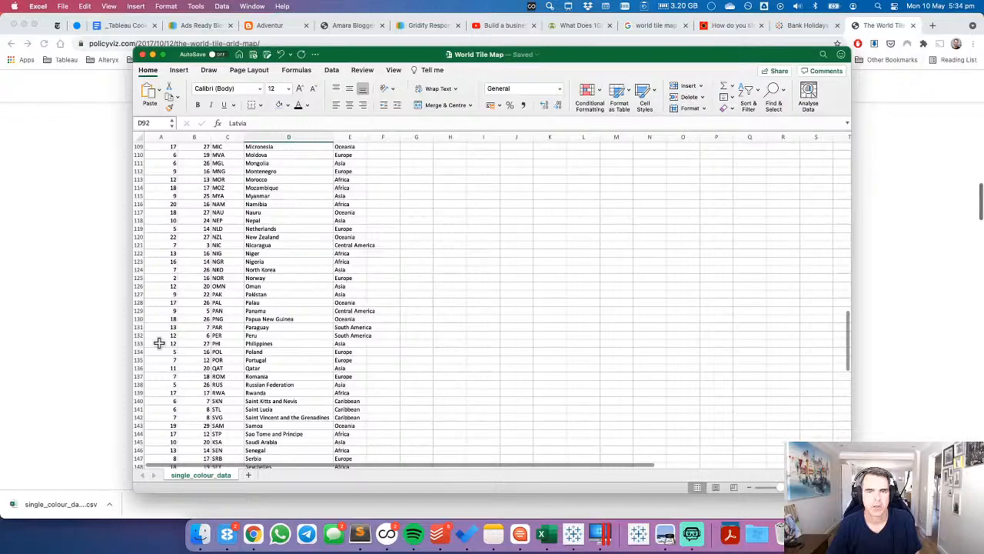
{"action": "key", "text": "super+Tab"}
{"action": "scroll", "coordinate": [171, 353], "scroll_direction": "down", "scroll_amount": 5}
{"action": "scroll", "coordinate": [172, 353], "scroll_direction": "down", "scroll_amount": 1}
{"action": "scroll", "coordinate": [171, 353], "scroll_direction": "down", "scroll_amount": 4}
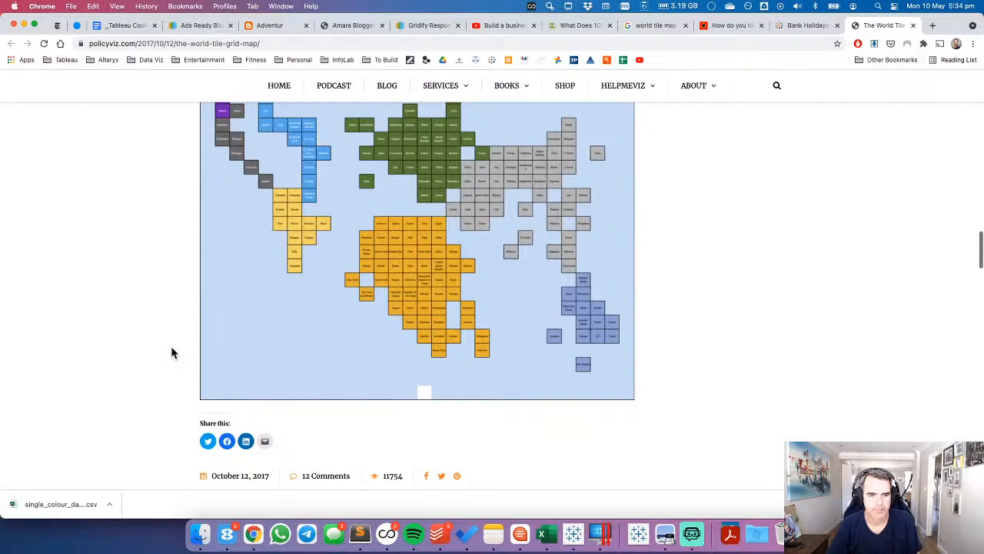
{"action": "scroll", "coordinate": [171, 353], "scroll_direction": "up", "scroll_amount": 5}
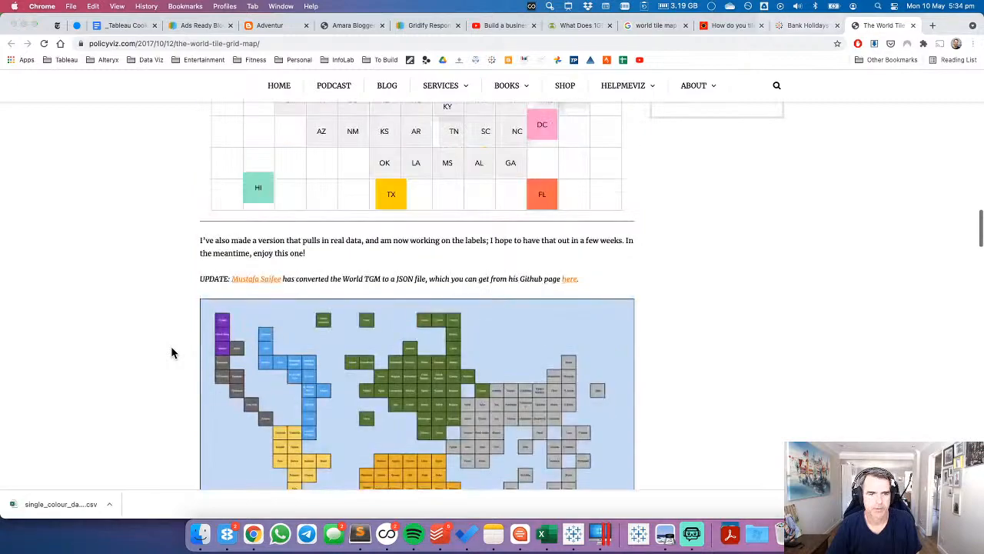
Switch to the PolicyViz_WorldTGM workbook in Excel and enlarge the WorldTGM sheet to 120% to read the country tiles.
{"action": "key", "text": "super+Tab"}
{"action": "left_click", "coordinate": [253, 267]}
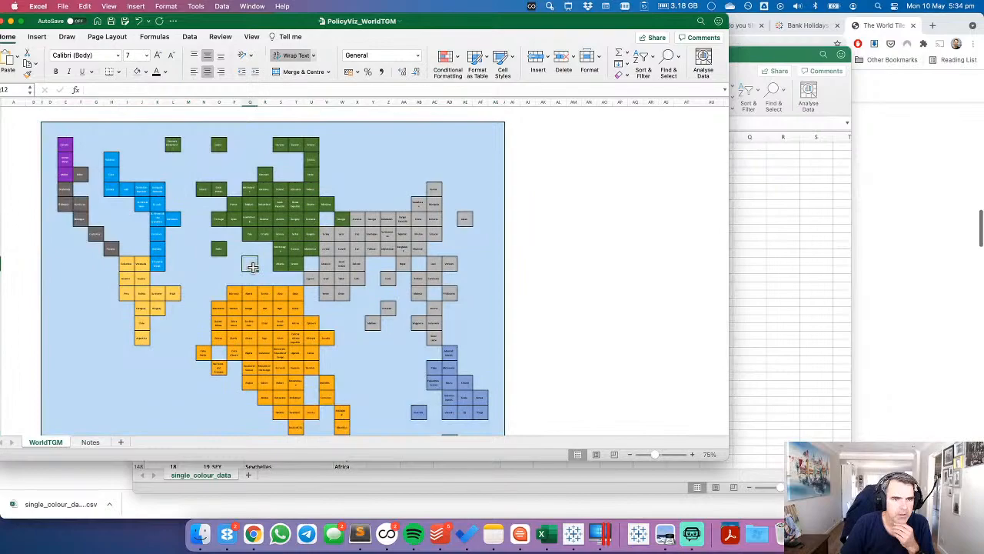
{"action": "left_click", "coordinate": [691, 457]}
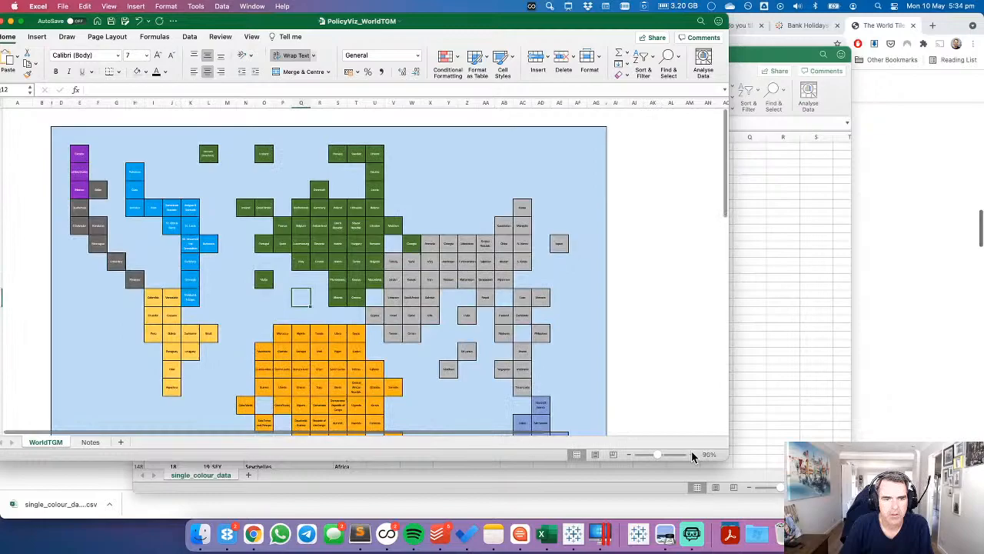
{"action": "left_click", "coordinate": [690, 455]}
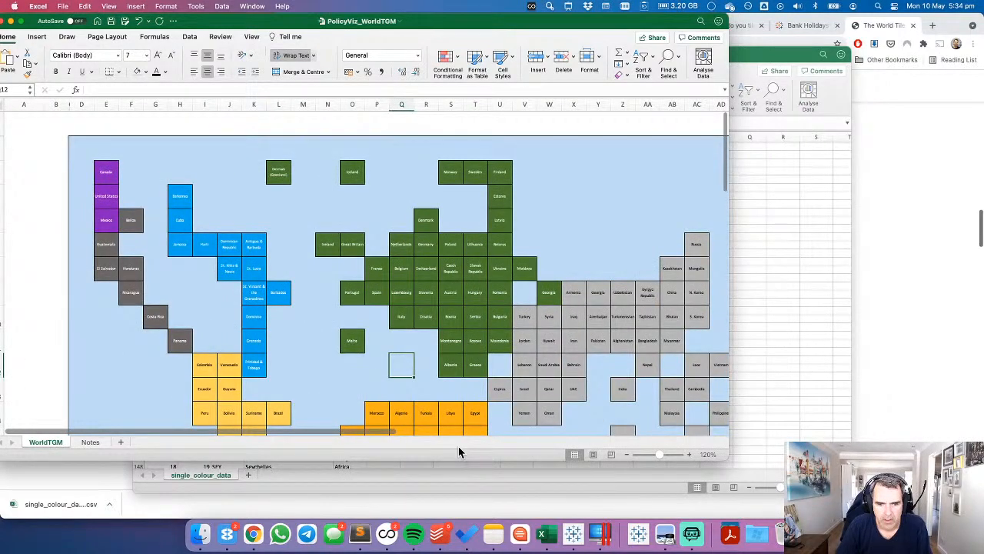
In Tableau, add a data source filter on Country (single!colour!data) that keeps only Null values.
{"action": "key", "text": "super+Tab"}
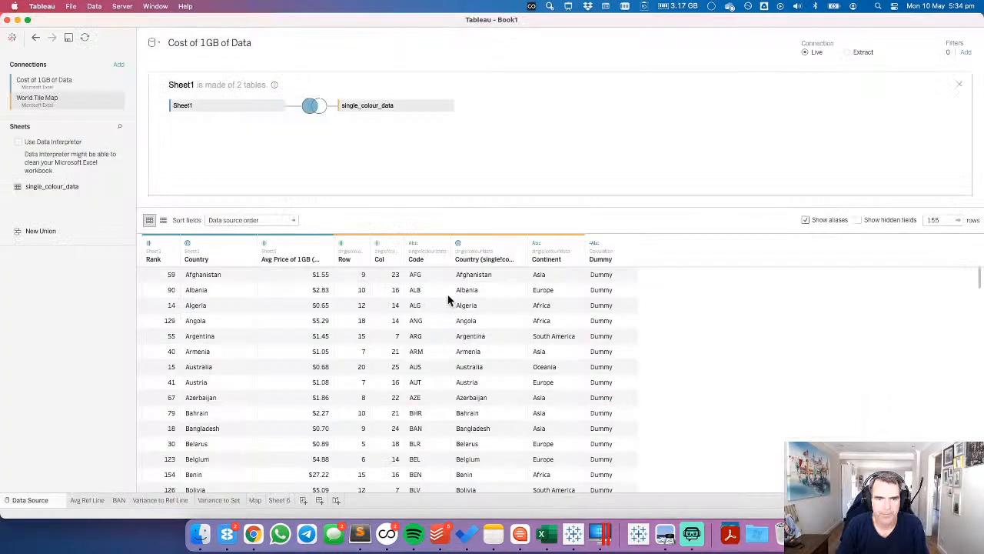
{"action": "left_click", "coordinate": [966, 53]}
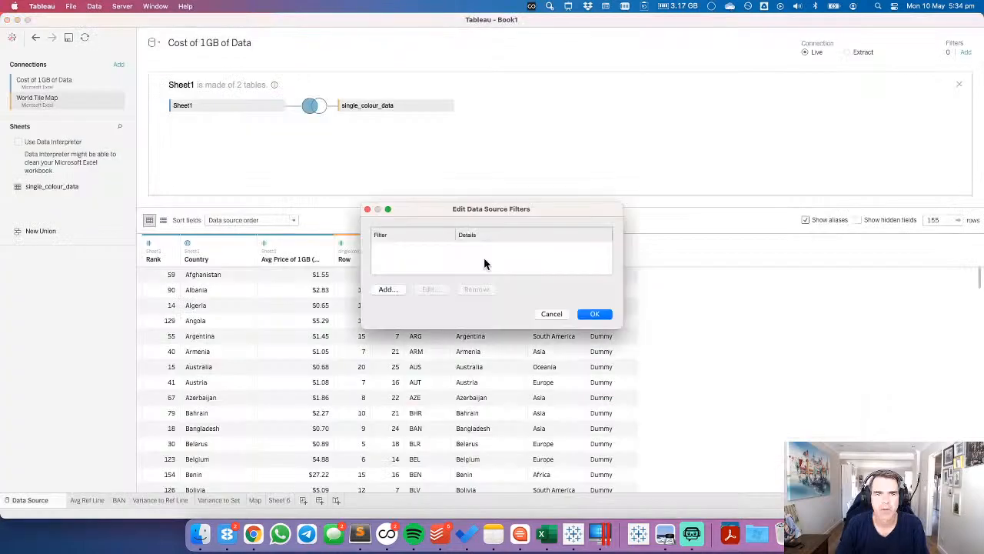
{"action": "left_click", "coordinate": [387, 289]}
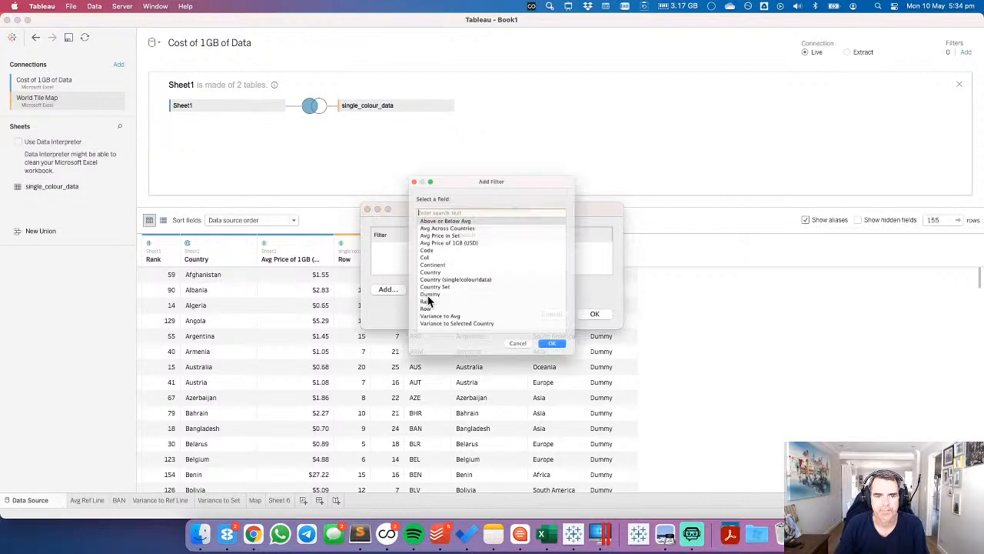
{"action": "double_click", "coordinate": [431, 280]}
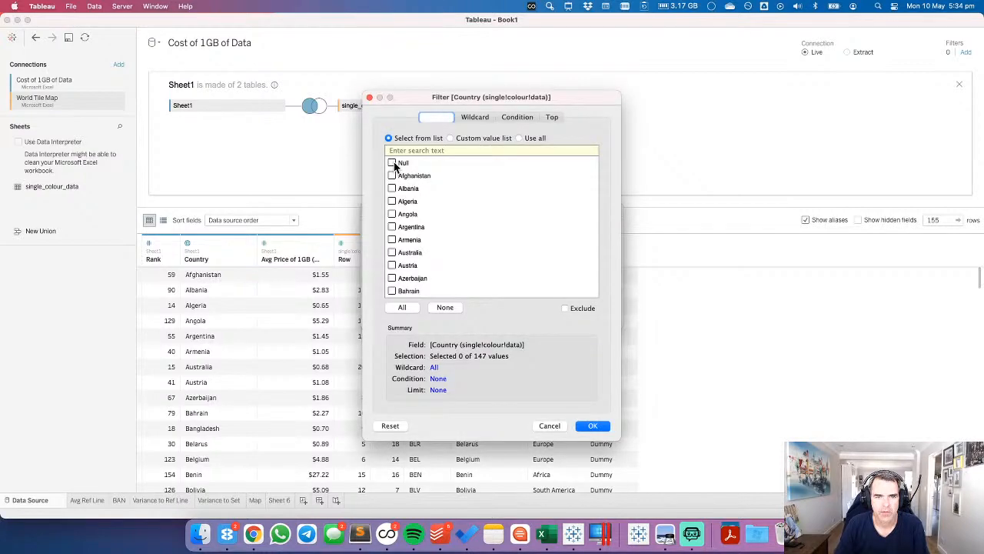
{"action": "left_click", "coordinate": [550, 425]}
{"action": "left_click", "coordinate": [582, 313]}
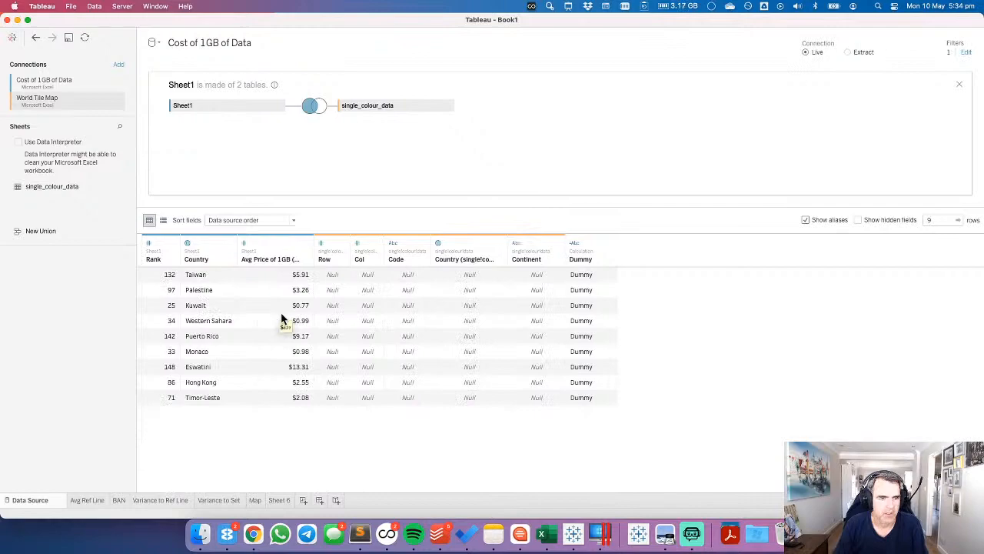
Look over the Asian tiles in the PolicyViz_WorldTGM workbook and search the sheet for taiwan.
{"action": "key", "text": "super+Tab"}
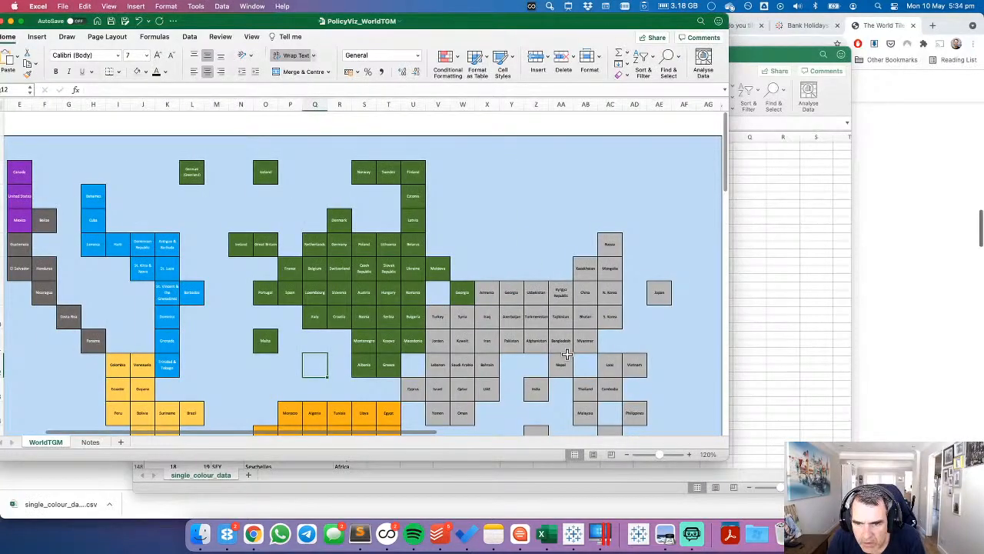
{"action": "scroll", "coordinate": [566, 354], "scroll_direction": "down", "scroll_amount": 4}
{"action": "scroll", "coordinate": [566, 354], "scroll_direction": "right", "scroll_amount": 3}
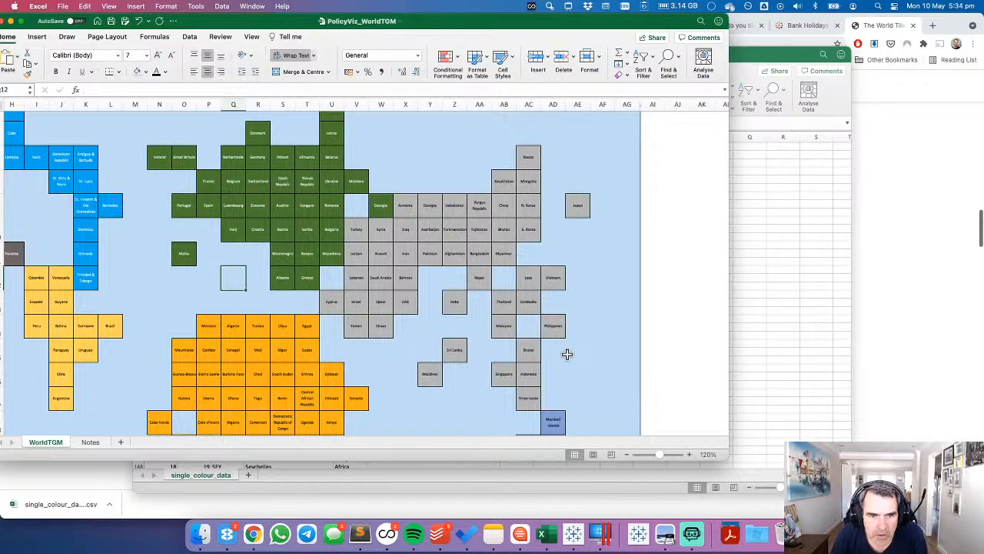
{"action": "key", "text": "super+f"}
{"action": "type", "text": "taiwan"}
{"action": "key", "text": "Return"}
{"action": "key", "text": "Return"}
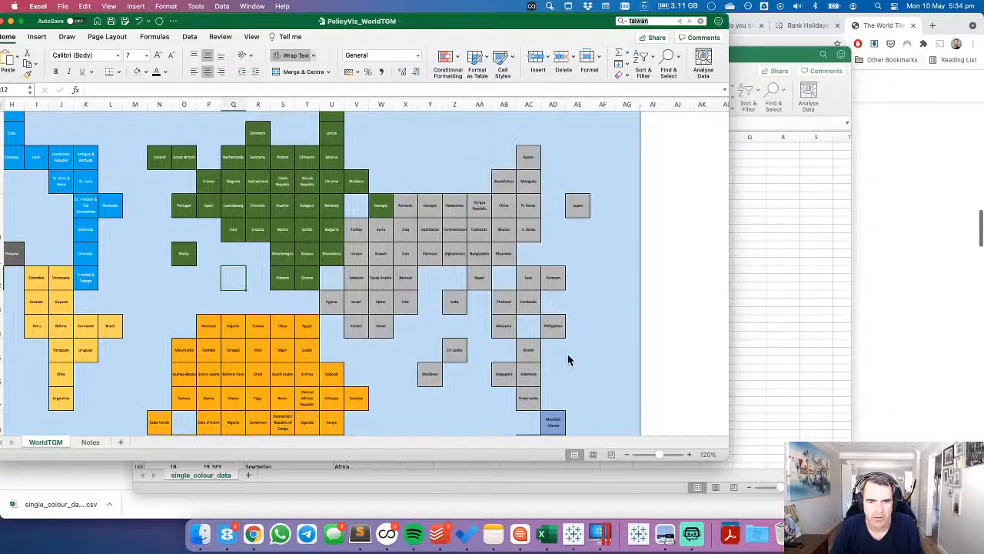
Check the list of unmatched countries in Tableau and search the WorldTGM sheet for monaco.
{"action": "key", "text": "super+Tab"}
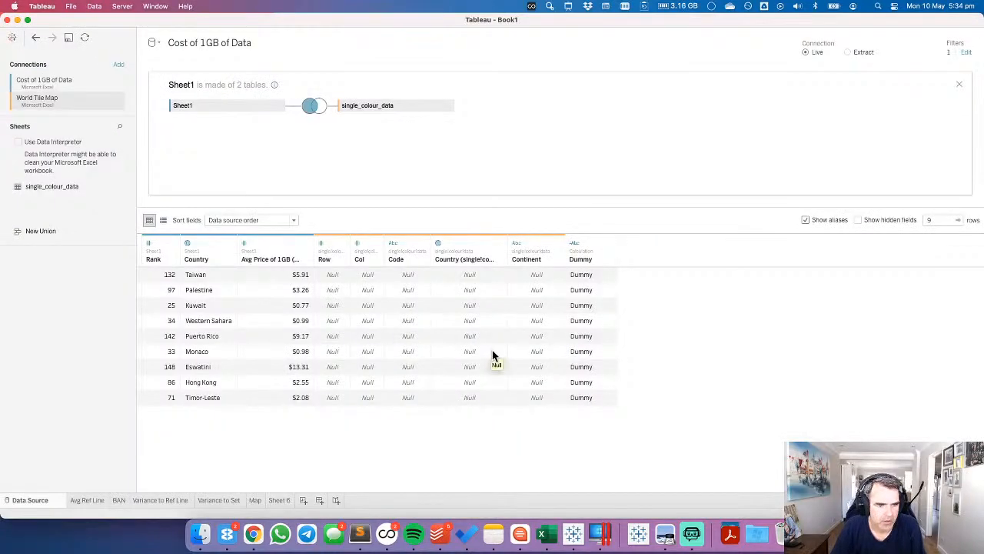
{"action": "key", "text": "super+Tab"}
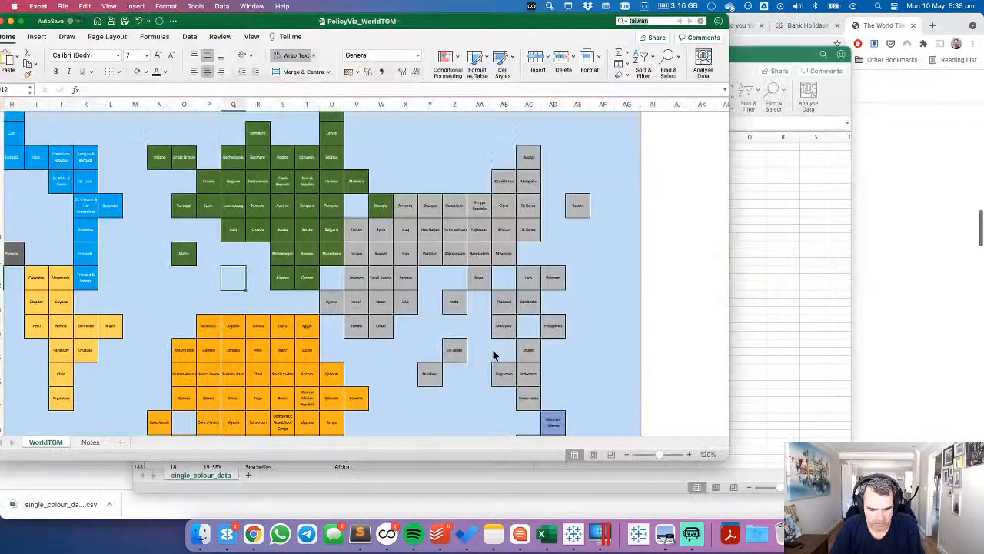
{"action": "key", "text": "Return"}
{"action": "key", "text": "Return"}
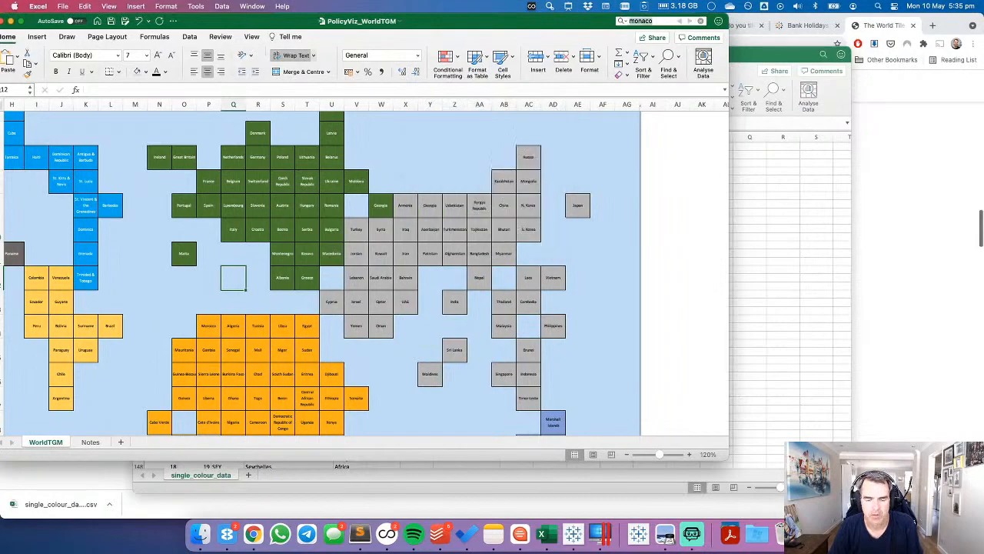
Search the WorldTGM sheet for hong kong and compare with the list of unmatched countries in Tableau.
{"action": "type", "text": "hong kong"}
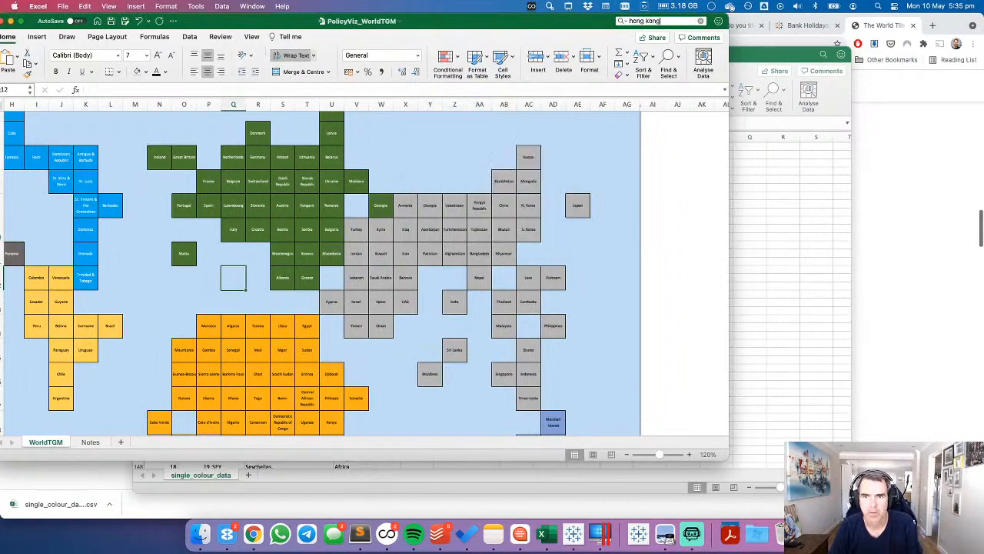
{"action": "key", "text": "Return"}
{"action": "key", "text": "Return"}
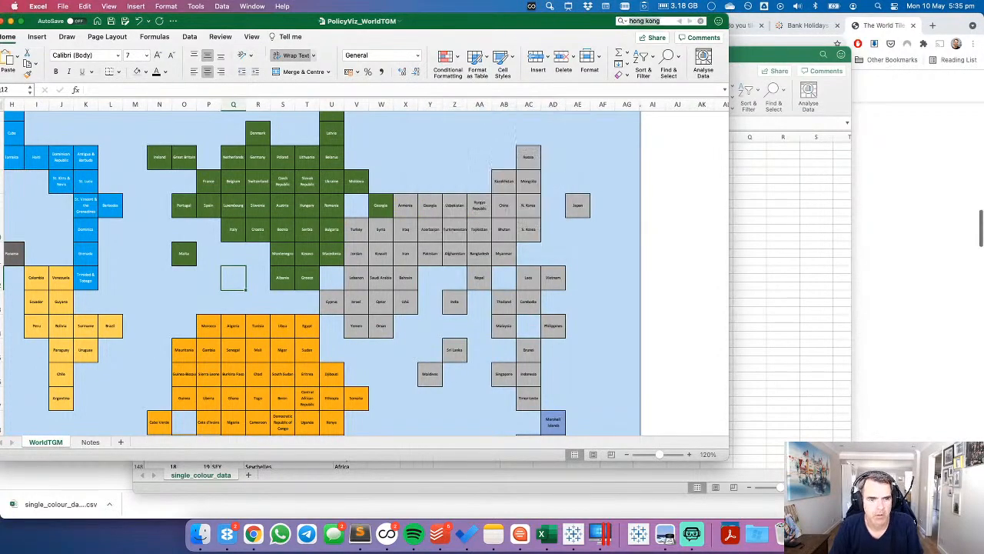
{"action": "key", "text": "super+Tab"}
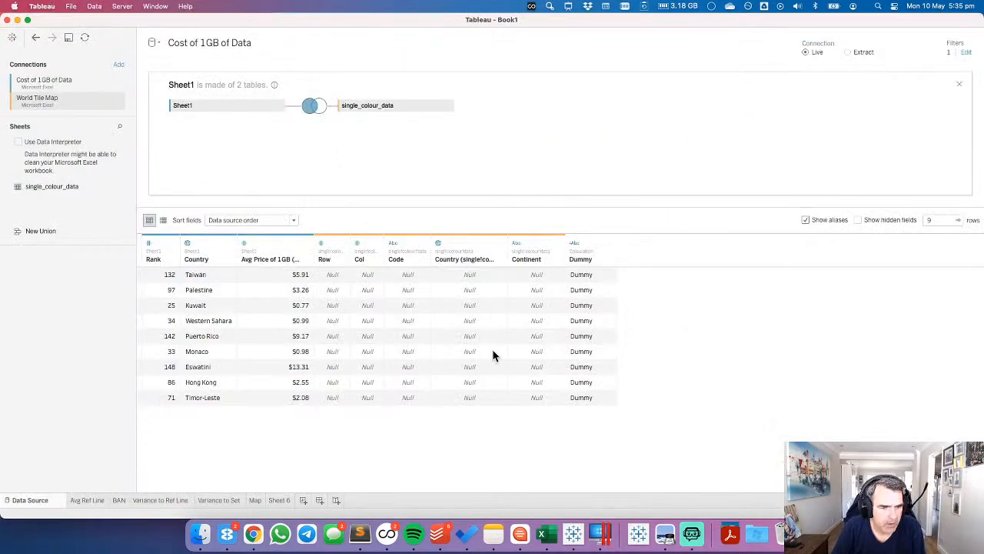
{"action": "key", "text": "super+Tab"}
{"action": "key", "text": "super+Tab"}
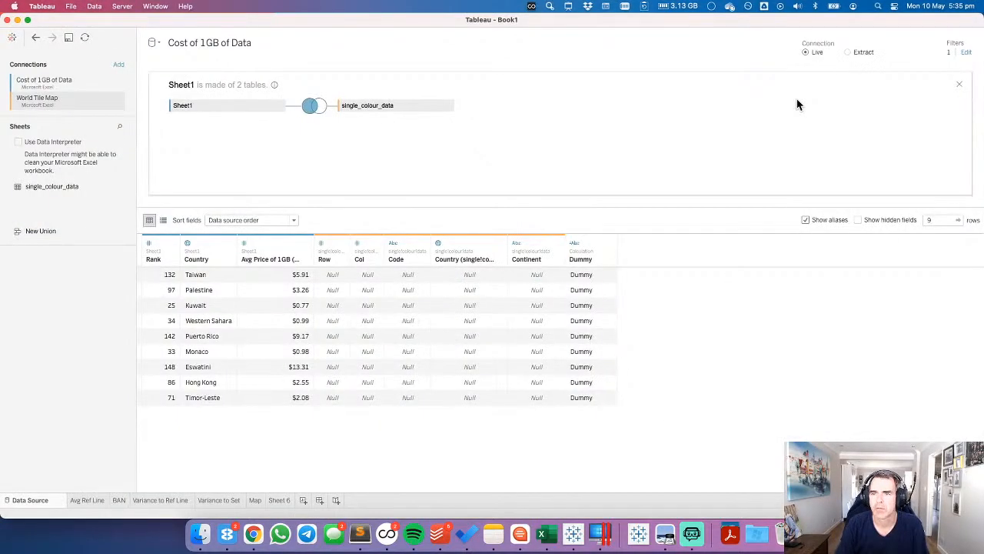
Remove the data source filter on Country (single!colour!data).
{"action": "left_click", "coordinate": [966, 52]}
{"action": "left_click", "coordinate": [469, 248]}
{"action": "left_click", "coordinate": [476, 289]}
{"action": "left_click", "coordinate": [595, 313]}
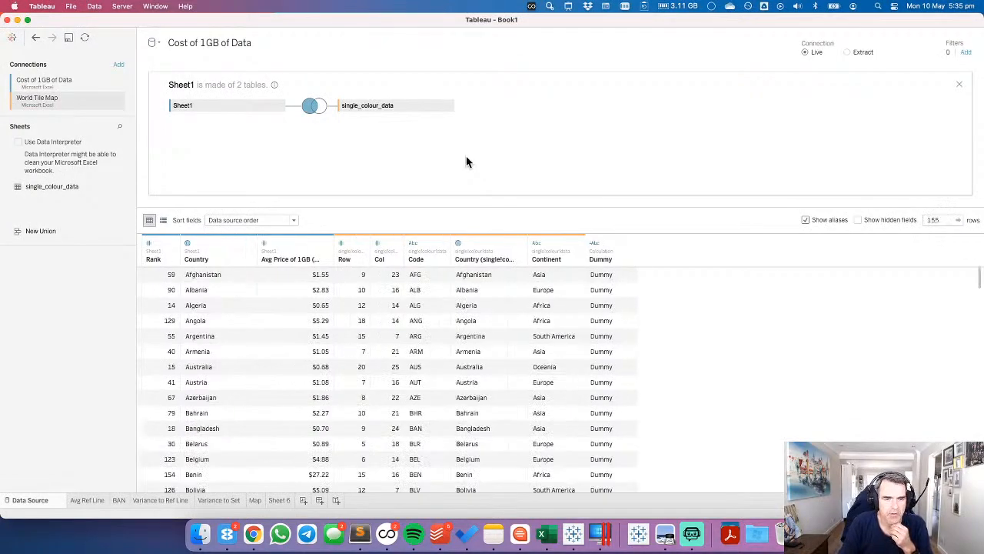
On Sheet 6, convert Col and Row to dimensions and build the grid with Col across the columns and Row down the rows.
{"action": "left_click", "coordinate": [280, 500]}
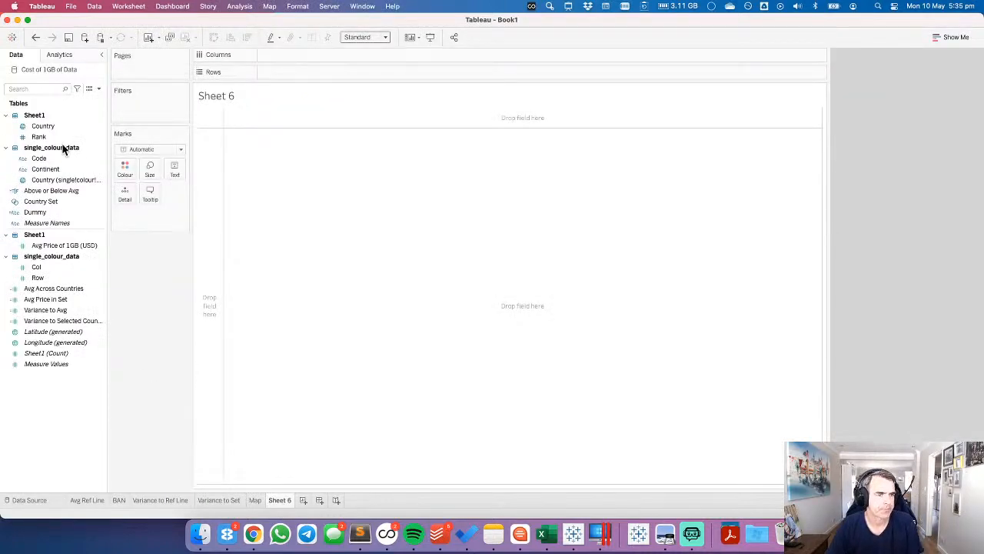
{"action": "left_click_drag", "start_coordinate": [58, 272], "coordinate": [55, 173]}
{"action": "left_click_drag", "start_coordinate": [46, 275], "coordinate": [330, 50]}
{"action": "left_click", "coordinate": [37, 169]}
{"action": "left_click_drag", "start_coordinate": [54, 201], "coordinate": [297, 75]}
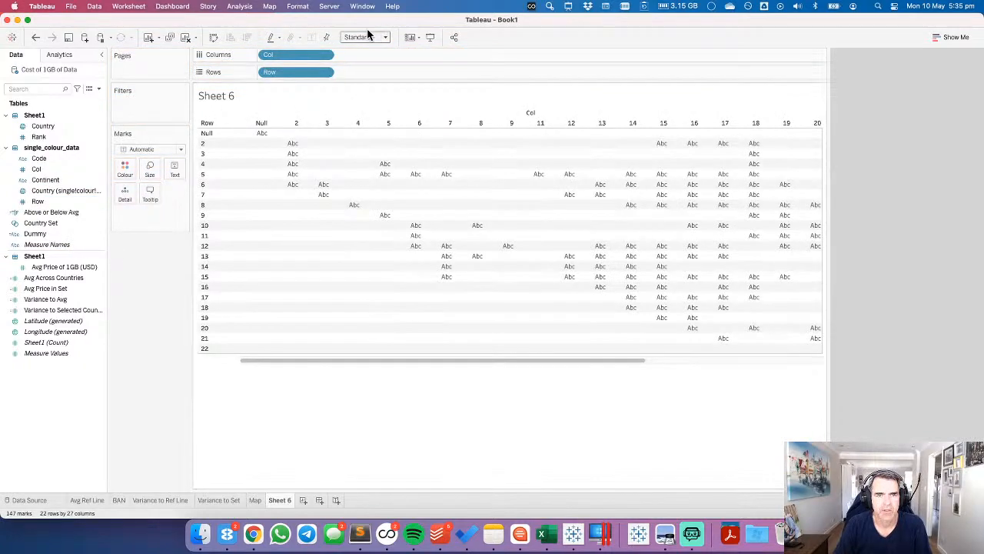
Fit the grid to Entire View and show the marks as enlarged squares that nearly fill their cells.
{"action": "left_click", "coordinate": [366, 37]}
{"action": "left_click", "coordinate": [360, 71]}
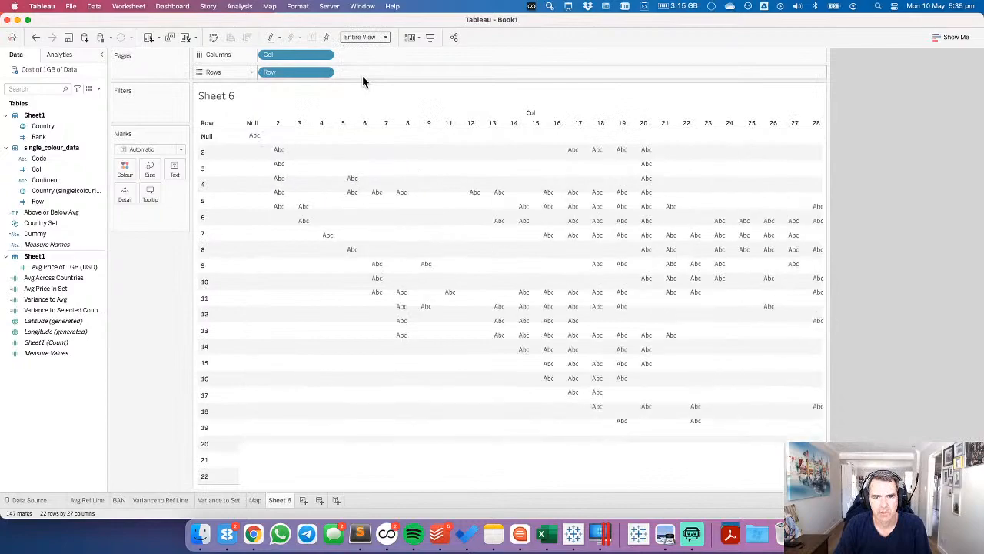
{"action": "left_click", "coordinate": [149, 152]}
{"action": "left_click", "coordinate": [148, 202]}
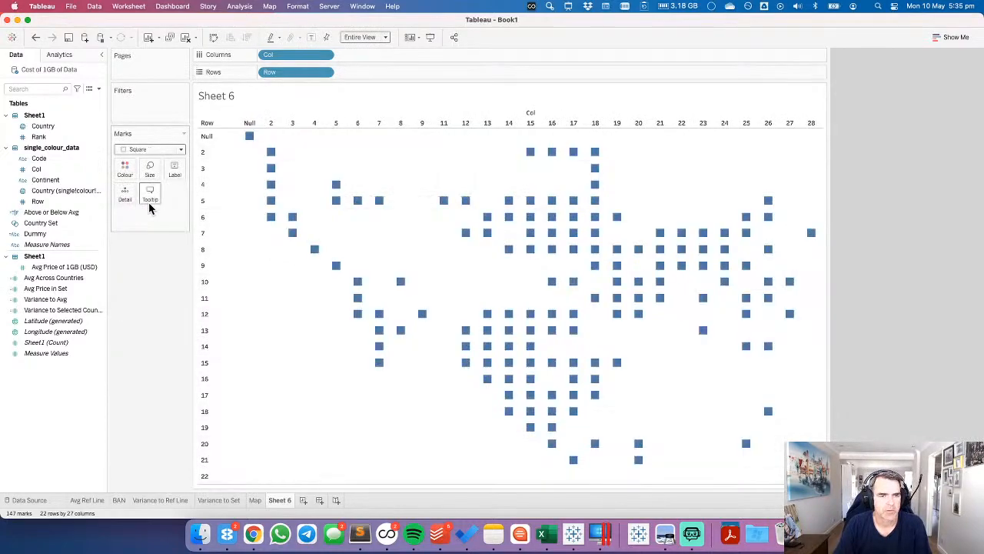
{"action": "left_click", "coordinate": [153, 171]}
{"action": "left_click_drag", "start_coordinate": [193, 199], "coordinate": [191, 200]}
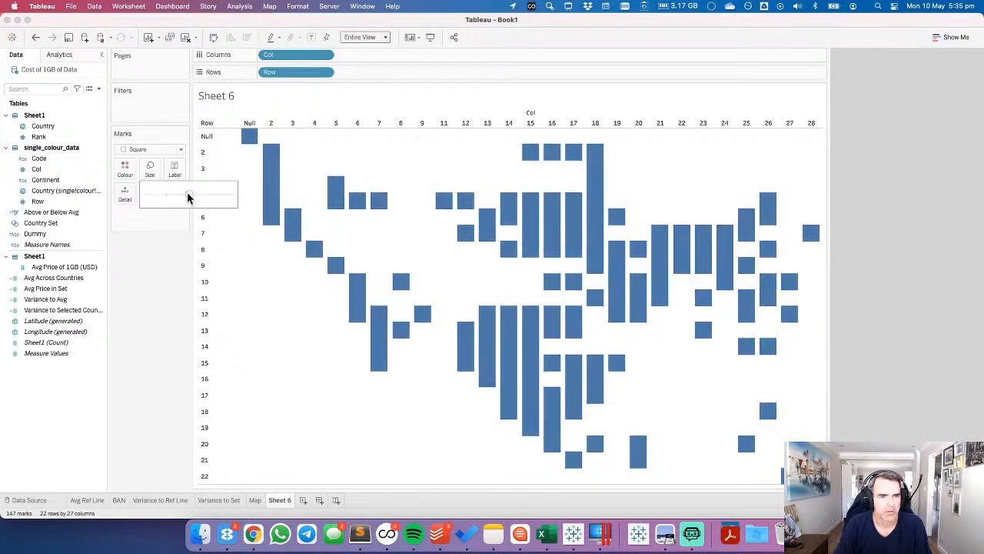
Give the square marks a white border.
{"action": "left_click", "coordinate": [125, 168]}
{"action": "left_click", "coordinate": [171, 323]}
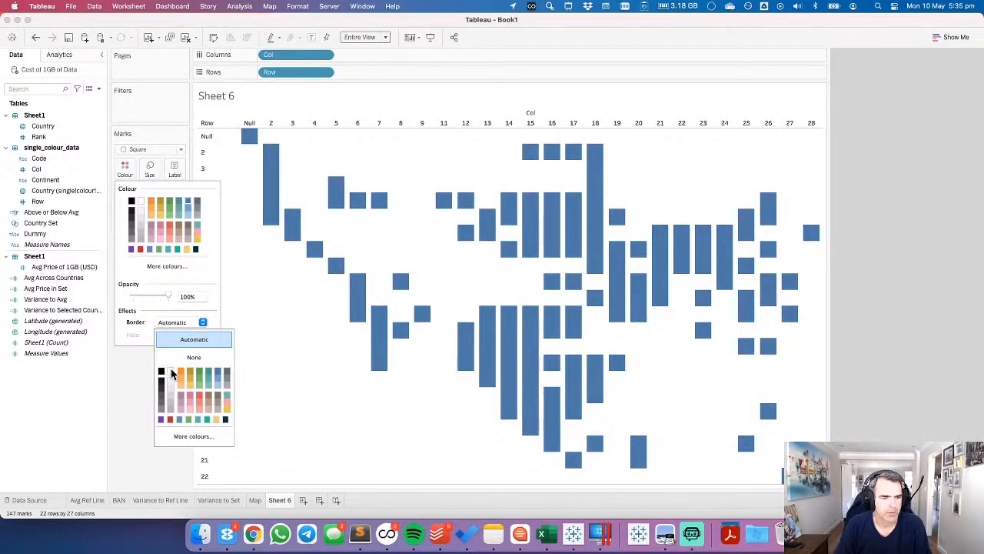
{"action": "left_click", "coordinate": [171, 375]}
{"action": "left_click", "coordinate": [264, 312]}
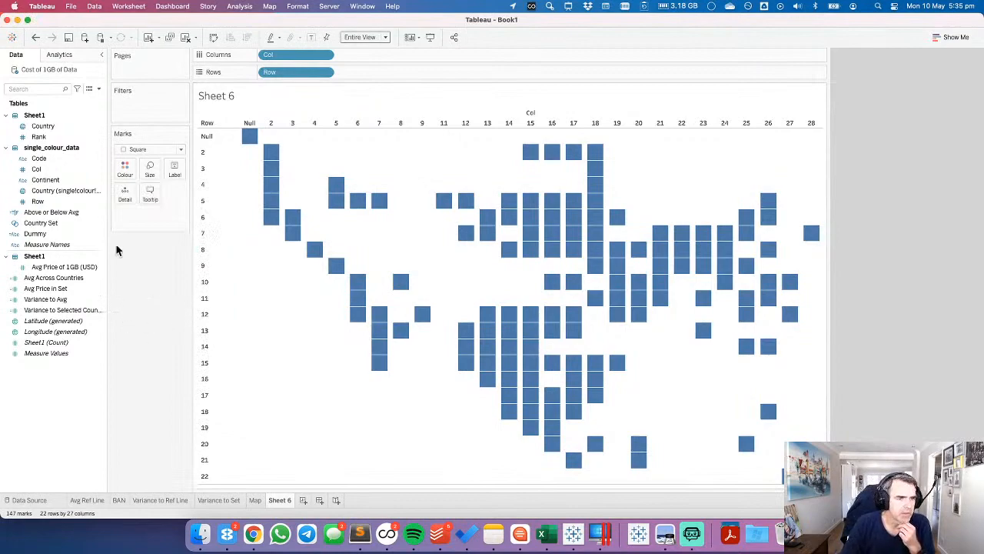
Label the tiles with Code, centred in each square, and colour them by Avg Price of 1GB (USD).
{"action": "left_click", "coordinate": [49, 158]}
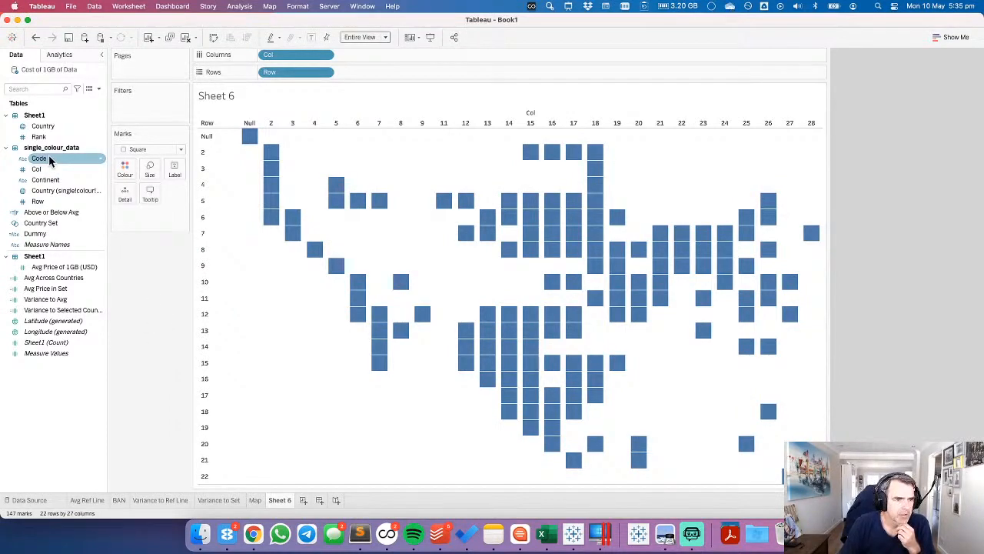
{"action": "left_click_drag", "start_coordinate": [48, 154], "coordinate": [175, 166]}
{"action": "left_click", "coordinate": [44, 158]}
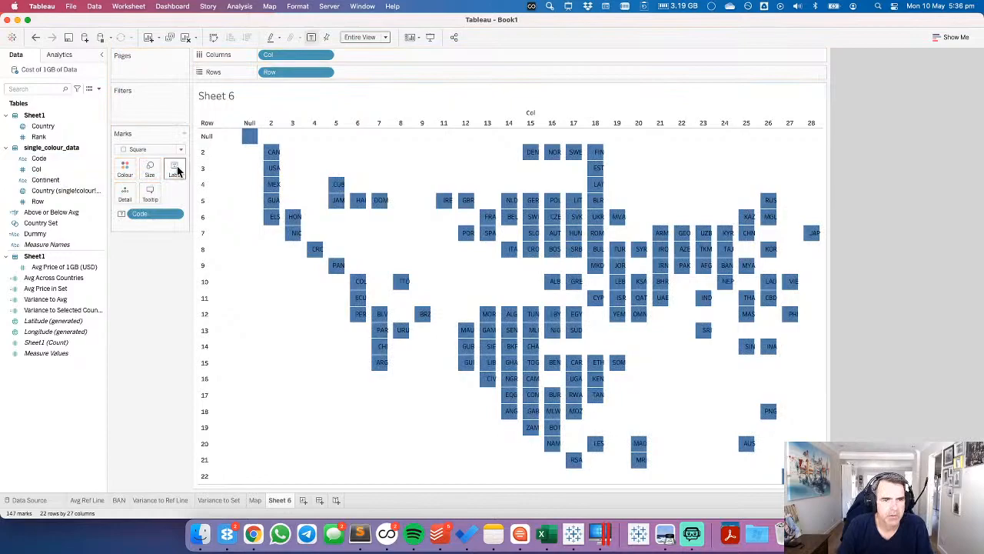
{"action": "left_click", "coordinate": [176, 169]}
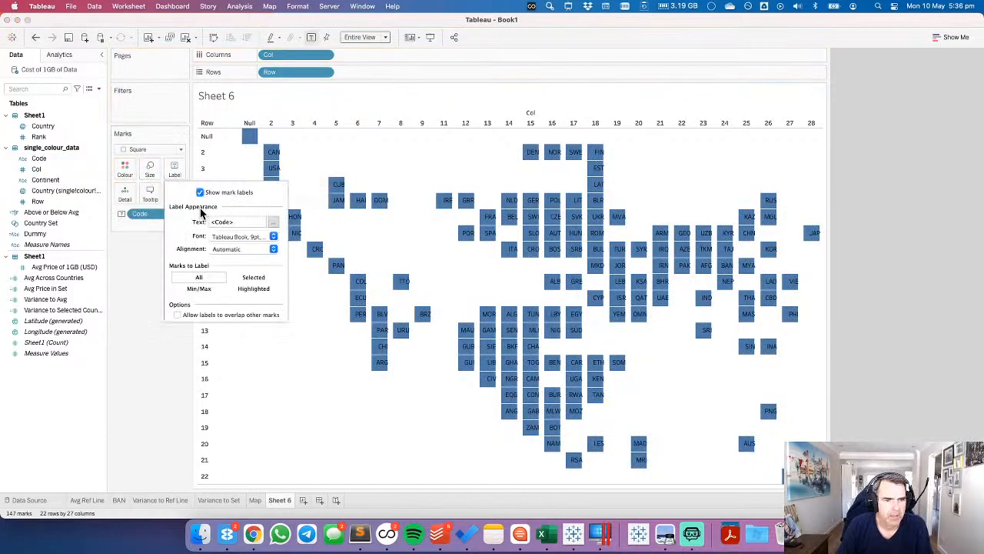
{"action": "left_click", "coordinate": [242, 249]}
{"action": "left_click", "coordinate": [237, 297]}
{"action": "left_click", "coordinate": [237, 346]}
{"action": "left_click", "coordinate": [143, 345]}
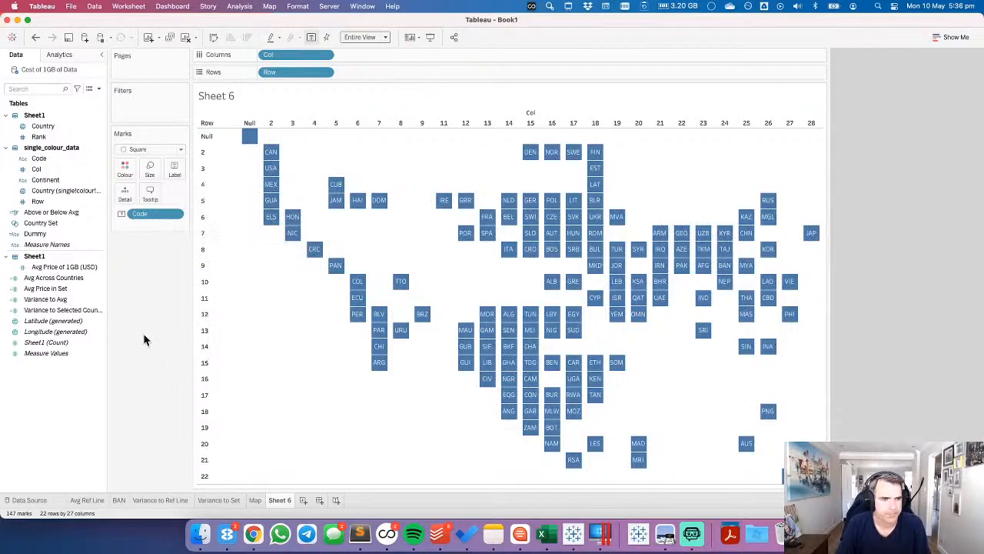
{"action": "left_click_drag", "start_coordinate": [75, 269], "coordinate": [125, 171]}
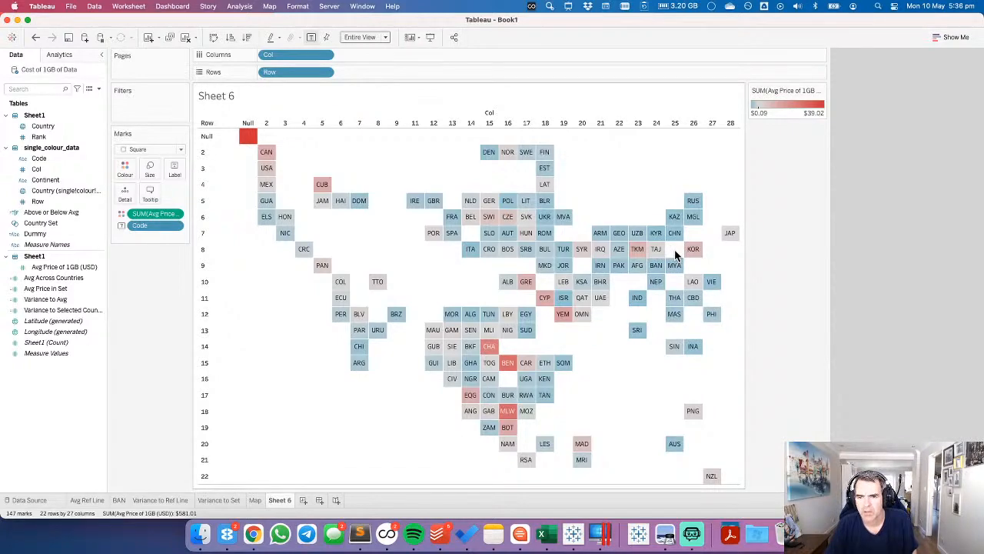
In Chrome, search Google for taiwan, open its map, and compare Taiwan's surroundings with the tile maps in Tableau and on PolicyViz.
{"action": "left_click", "coordinate": [253, 536]}
{"action": "left_click", "coordinate": [933, 27]}
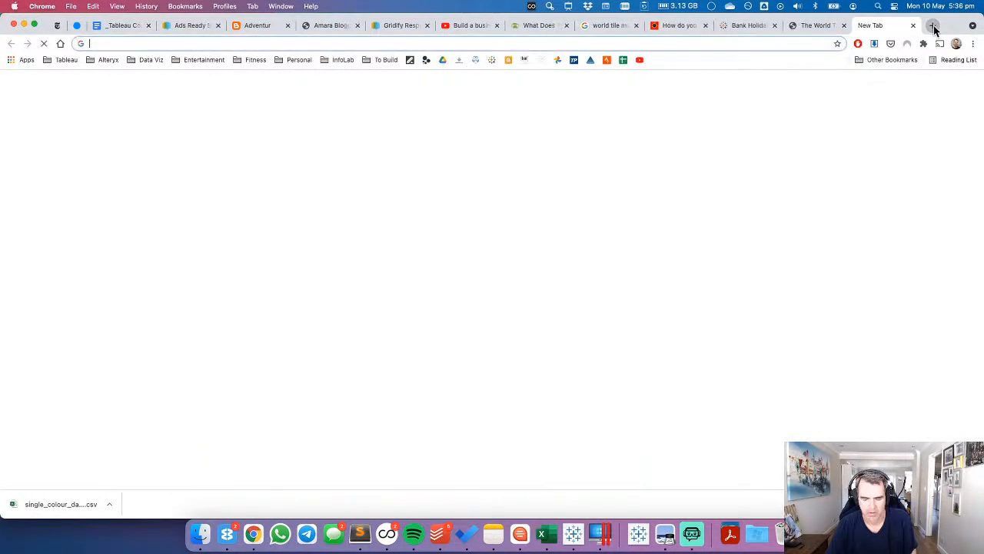
{"action": "type", "text": "taiwan"}
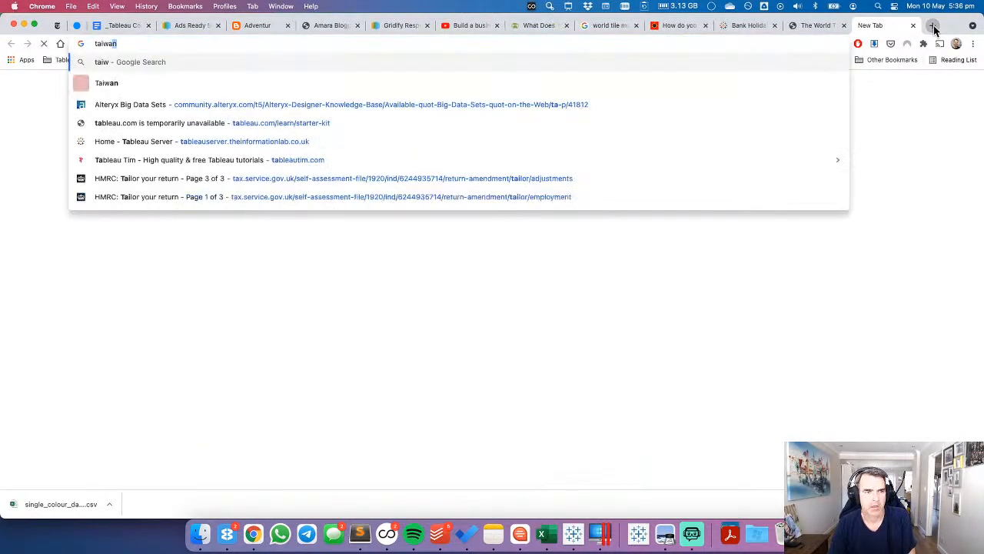
{"action": "key", "text": "Return"}
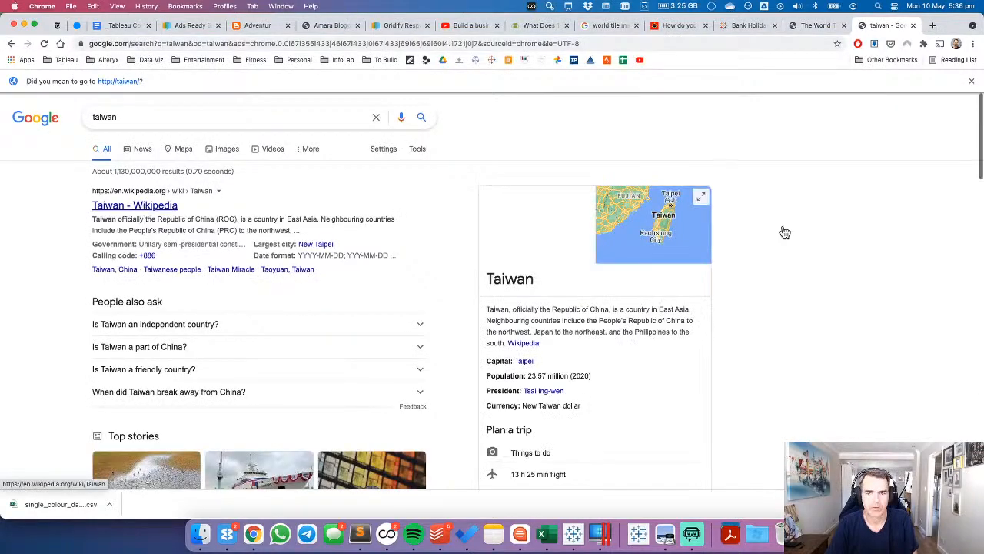
{"action": "left_click", "coordinate": [699, 241]}
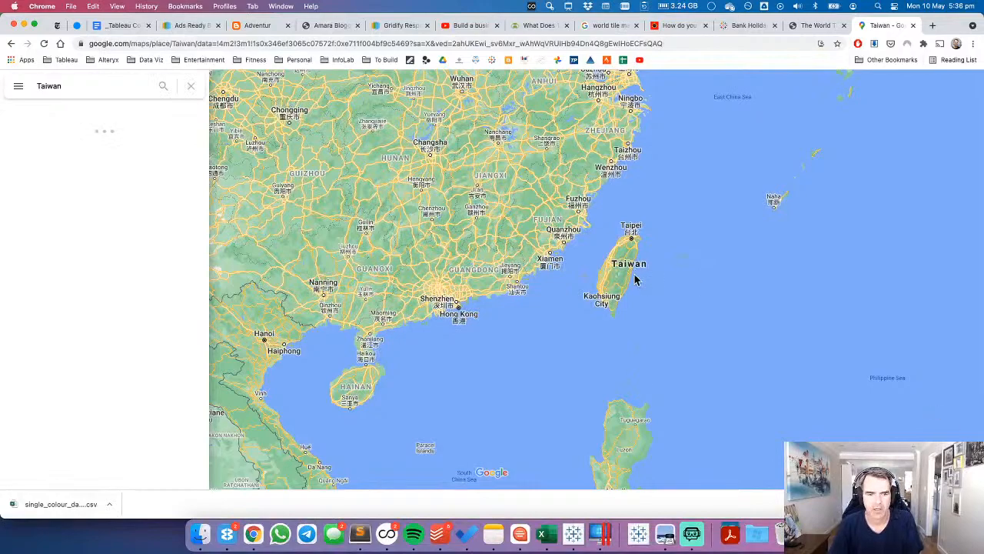
{"action": "scroll", "coordinate": [639, 284], "scroll_direction": "down", "scroll_amount": 3}
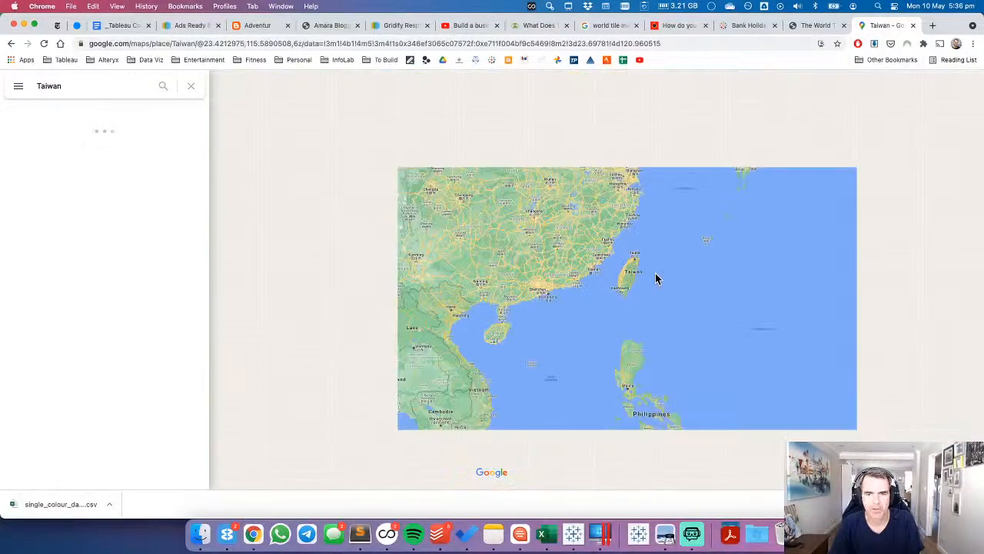
{"action": "left_click", "coordinate": [818, 26]}
{"action": "key", "text": "super+Tab"}
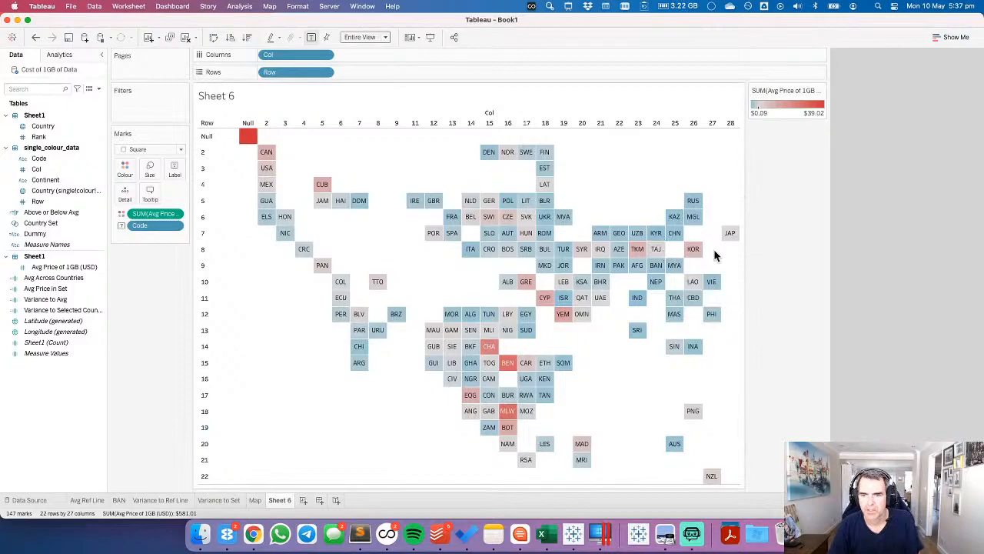
{"action": "key", "text": "super+Tab"}
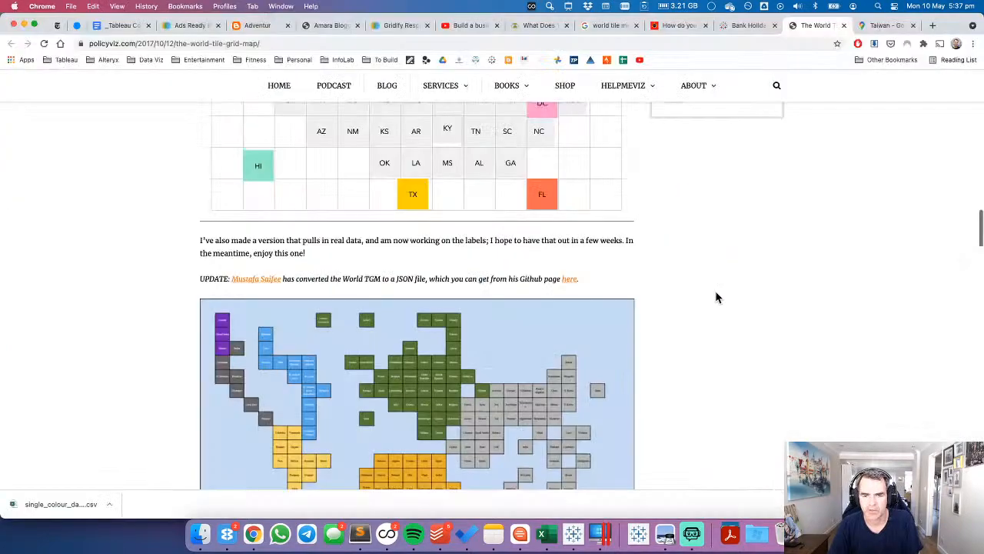
{"action": "key", "text": "ctrl+Left"}
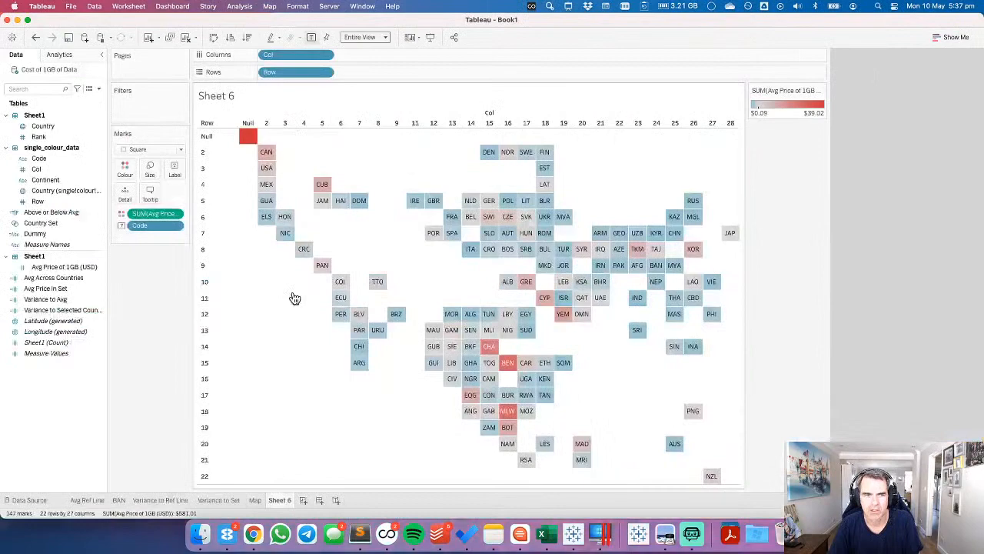
Add the Country field from Sheet1 to the tile marks as detail.
{"action": "left_click", "coordinate": [45, 193]}
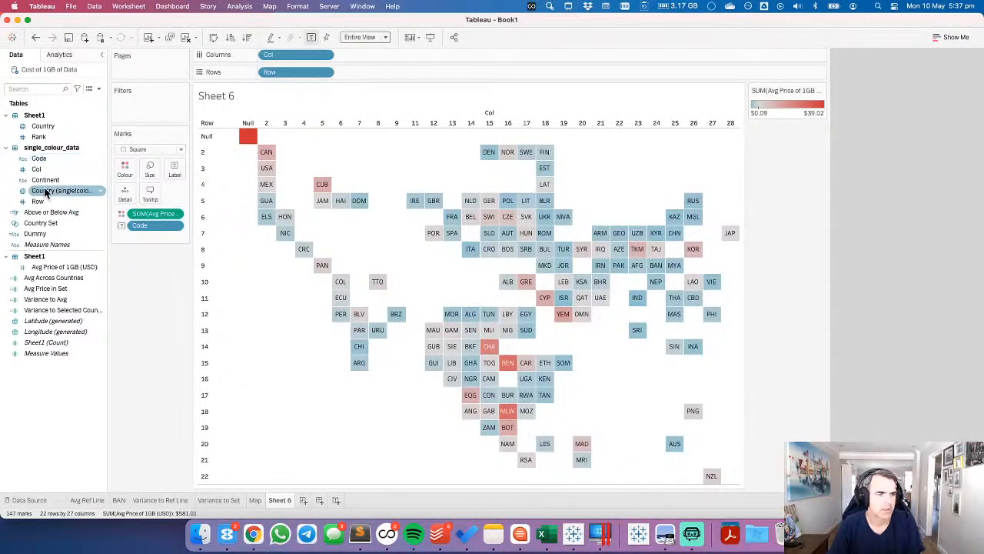
{"action": "left_click_drag", "start_coordinate": [45, 192], "coordinate": [654, 251]}
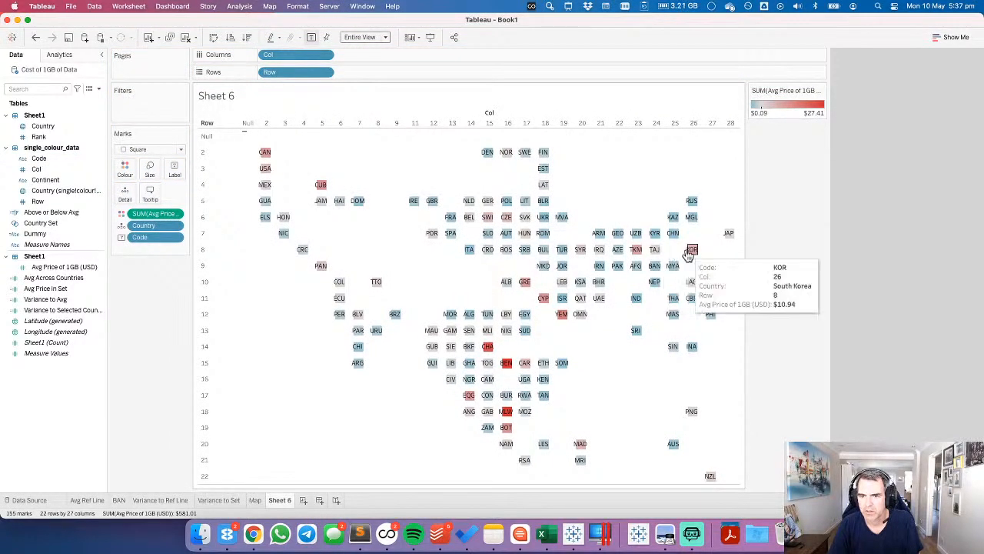
Compare Taiwan's neighbours on Google Maps with the East Asian tiles in Tableau, checking the country details of TAJ and KOR.
{"action": "key", "text": "super+Tab"}
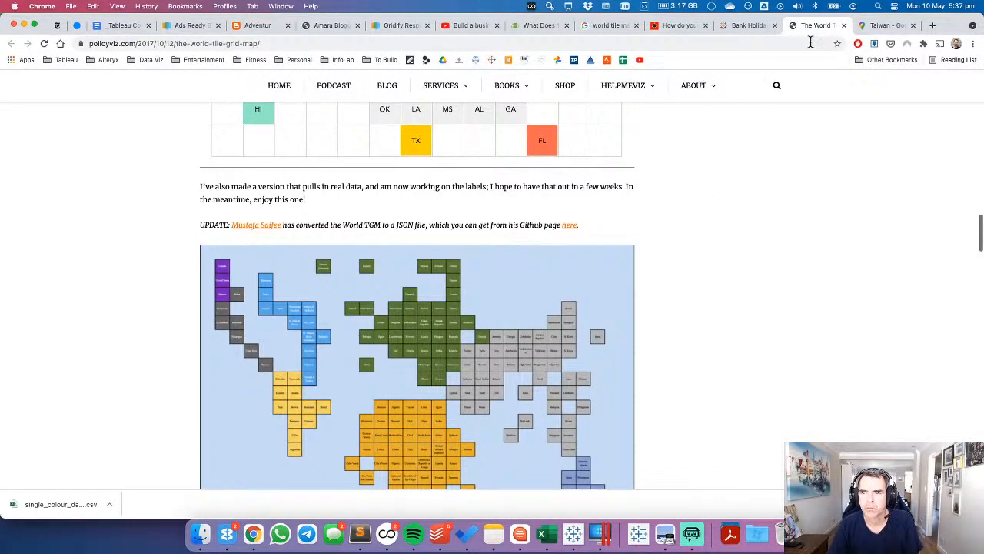
{"action": "left_click", "coordinate": [888, 29]}
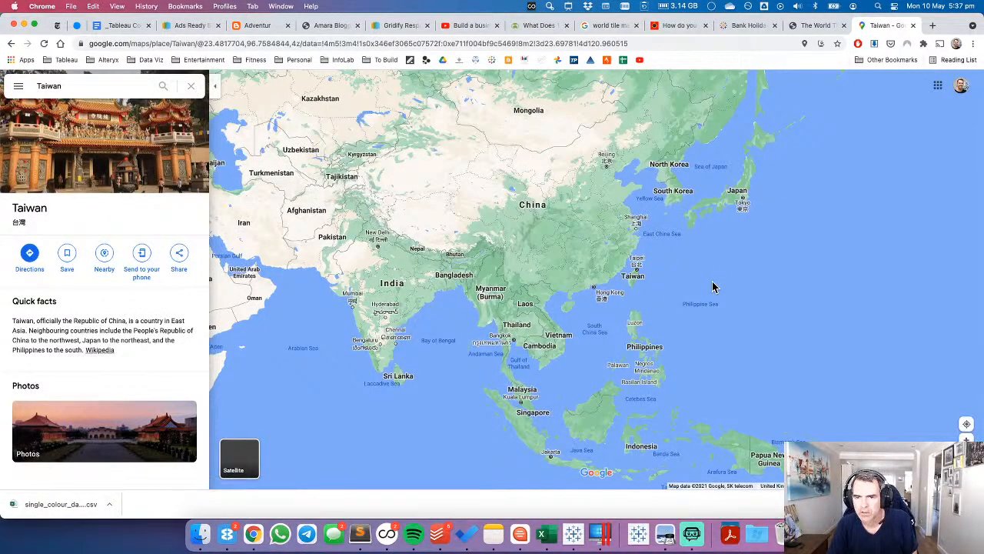
{"action": "key", "text": "super+Tab"}
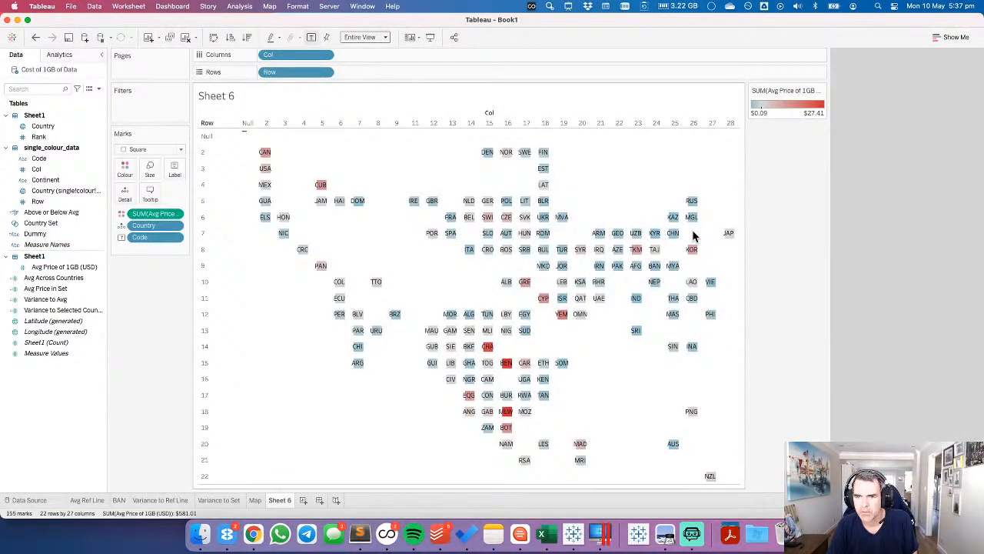
{"action": "key", "text": "super+Tab"}
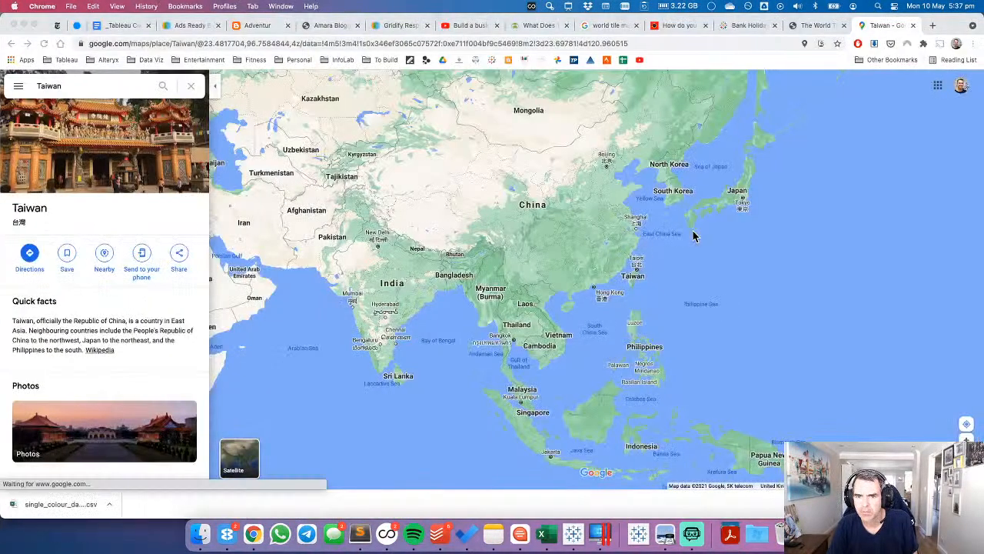
{"action": "key", "text": "super+Tab"}
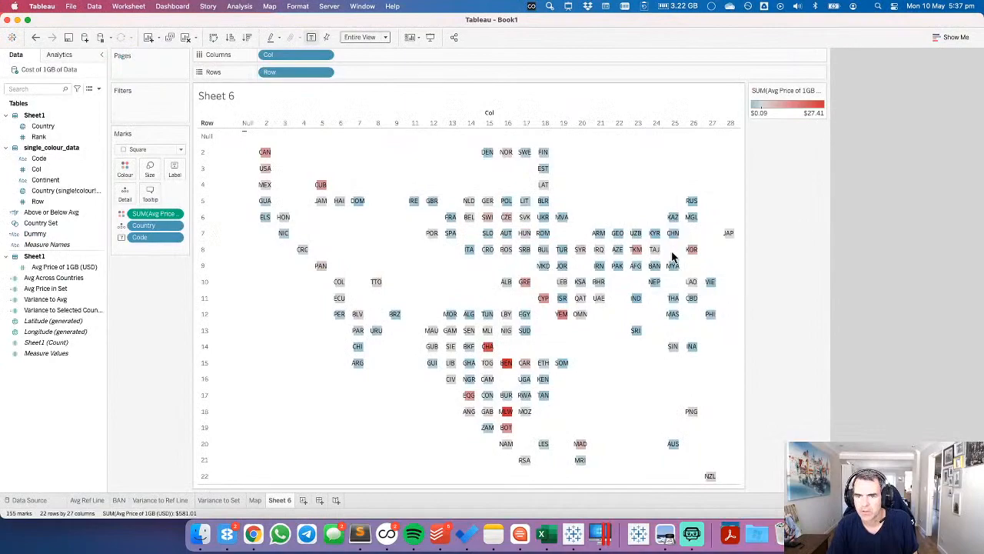
{"action": "key", "text": "super+Tab"}
{"action": "key", "text": "super+Tab"}
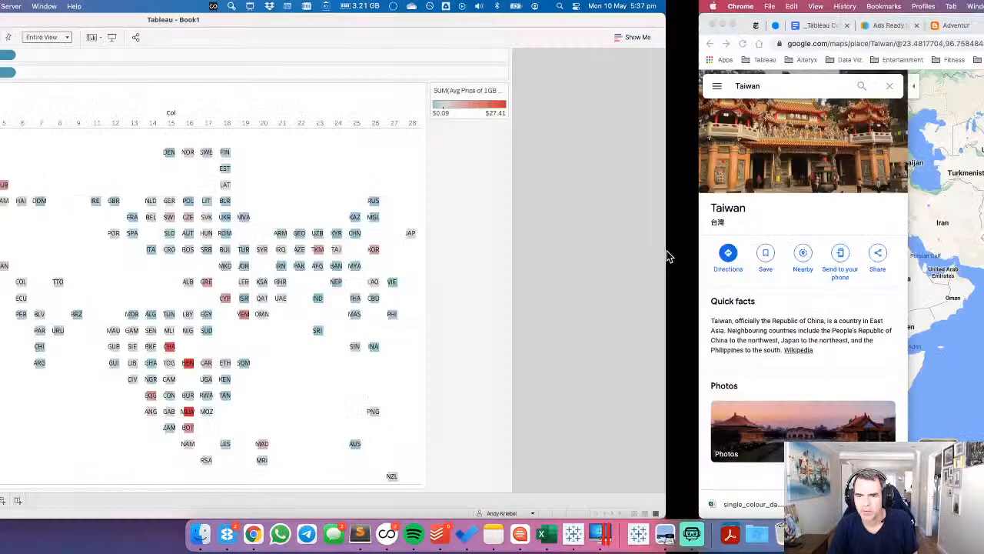
{"action": "mouse_move", "coordinate": [655, 254]}
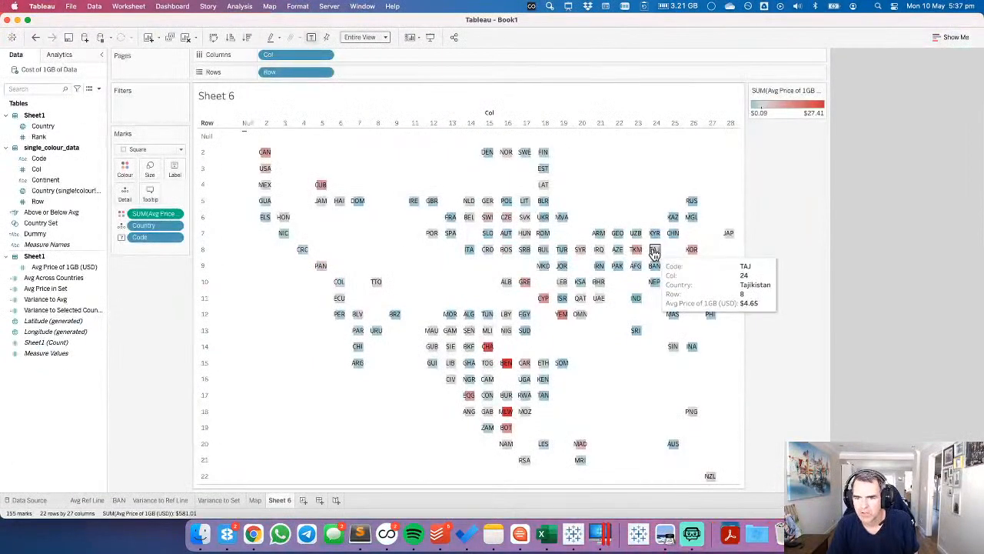
{"action": "mouse_move", "coordinate": [693, 254]}
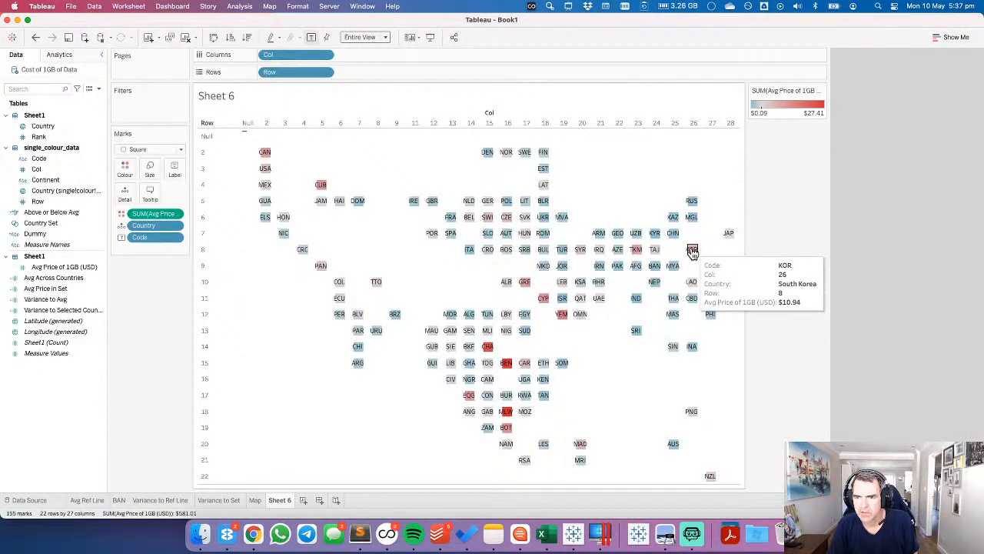
In Excel, close the PolicyViz_WorldTGM workbook and insert a blank row above Tajikistan in the World Tile Map workbook.
{"action": "left_click", "coordinate": [541, 533]}
{"action": "left_click", "coordinate": [226, 280]}
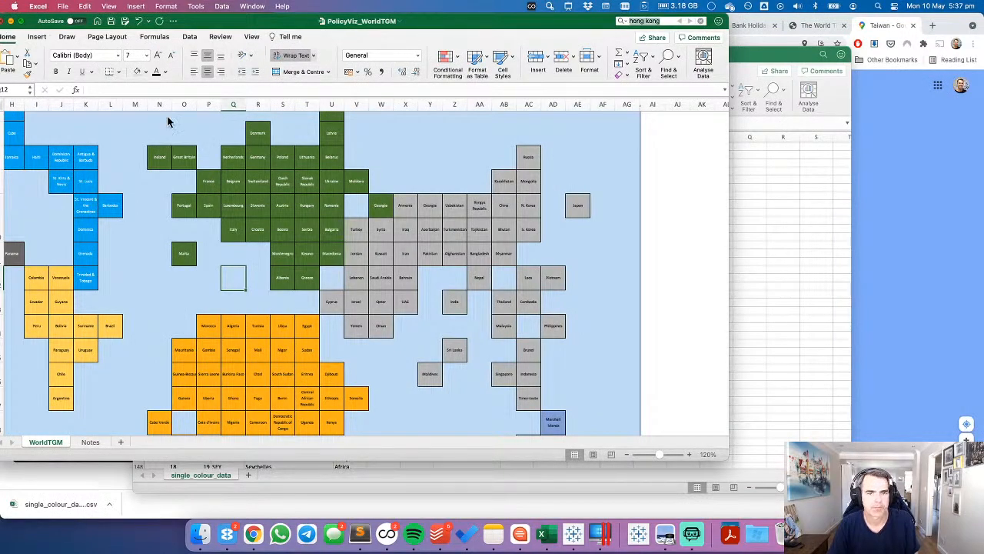
{"action": "key", "text": "super+w"}
{"action": "left_click", "coordinate": [274, 332]}
{"action": "key", "text": "super+Down"}
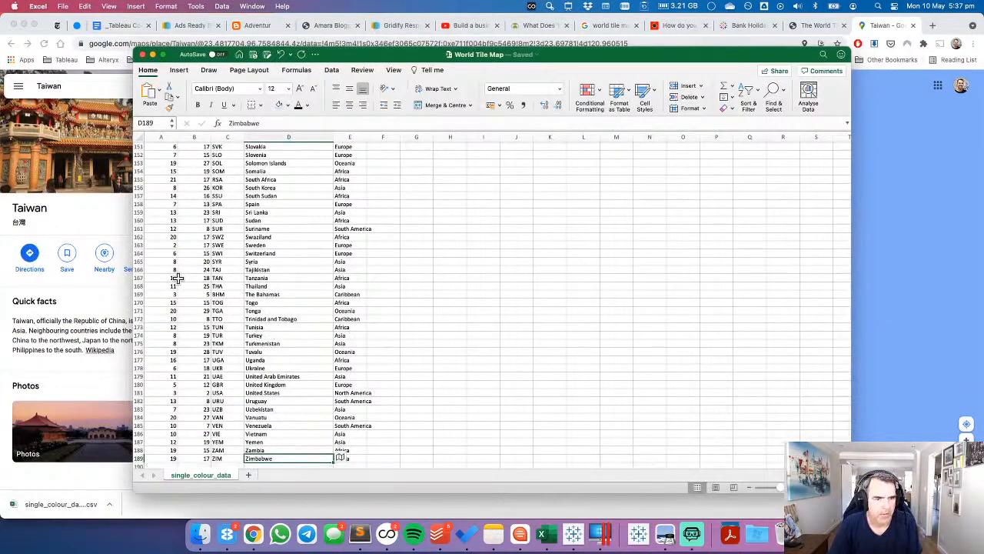
{"action": "left_click", "coordinate": [140, 270]}
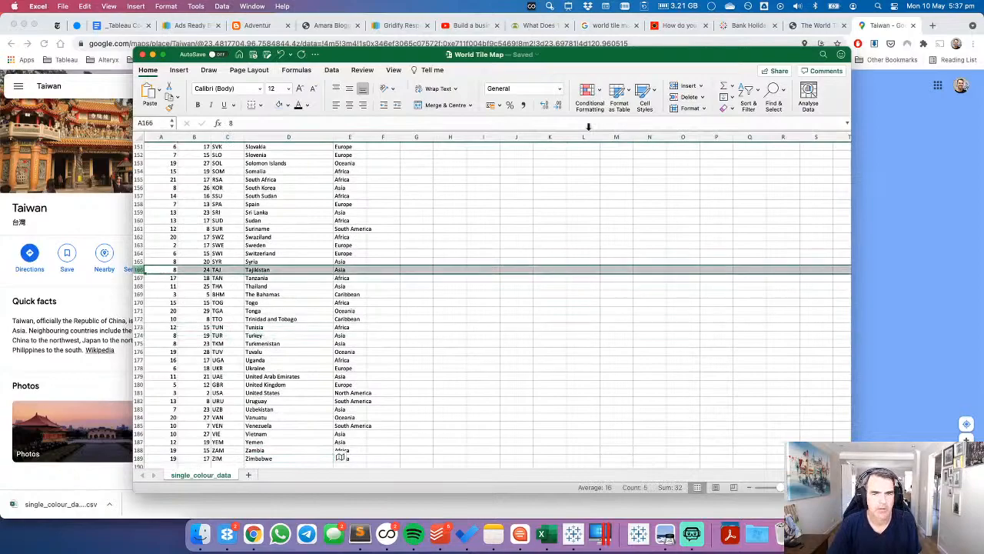
{"action": "left_click", "coordinate": [686, 86]}
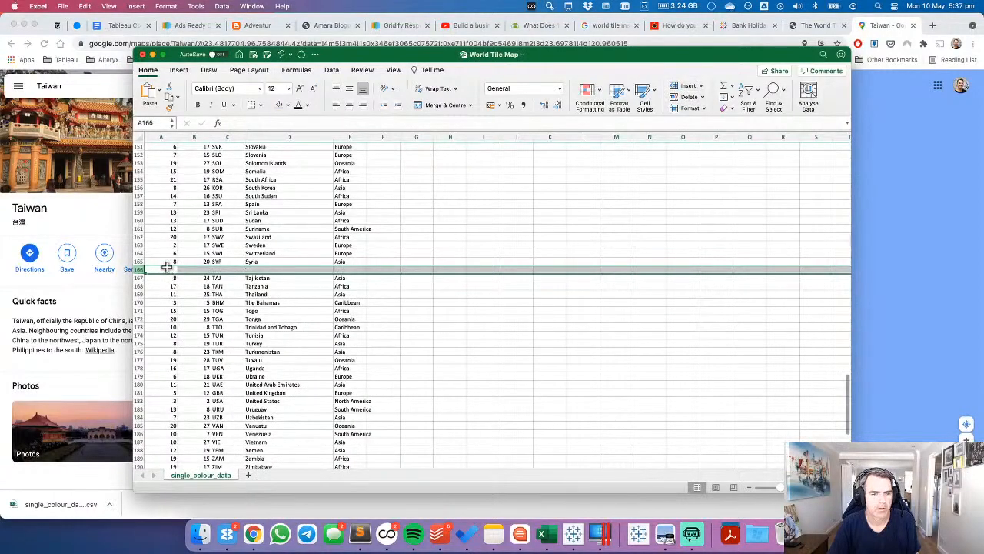
Fill the new line above Tajikistan with row 8, column 25, country Taiwan and continent Asia, leaving its code blank.
{"action": "left_click", "coordinate": [167, 267]}
{"action": "type", "text": "8"}
{"action": "key", "text": "Tab"}
{"action": "type", "text": "25"}
{"action": "key", "text": "Tab"}
{"action": "key", "text": "Tab"}
{"action": "type", "text": "Taiwan"}
{"action": "key", "text": "Tab"}
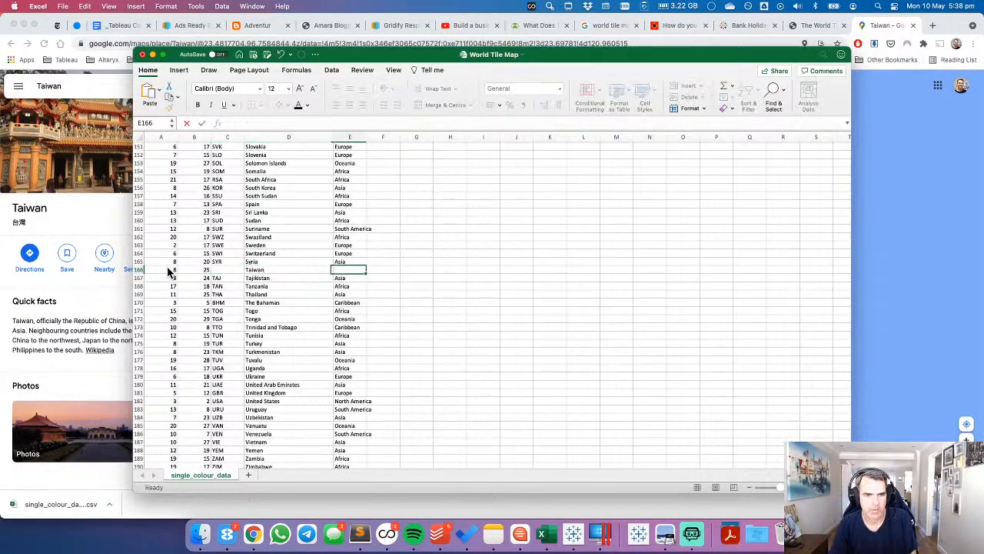
{"action": "type", "text": "Asai"}
{"action": "key", "text": "BackSpace"}
{"action": "key", "text": "BackSpace"}
{"action": "key", "text": "BackSpace"}
{"action": "type", "text": "sia"}
In Chrome, go back from the Taiwan map and search Google for "taiwan 3 character country code".
{"action": "left_click", "coordinate": [174, 271]}
{"action": "key", "text": "Right"}
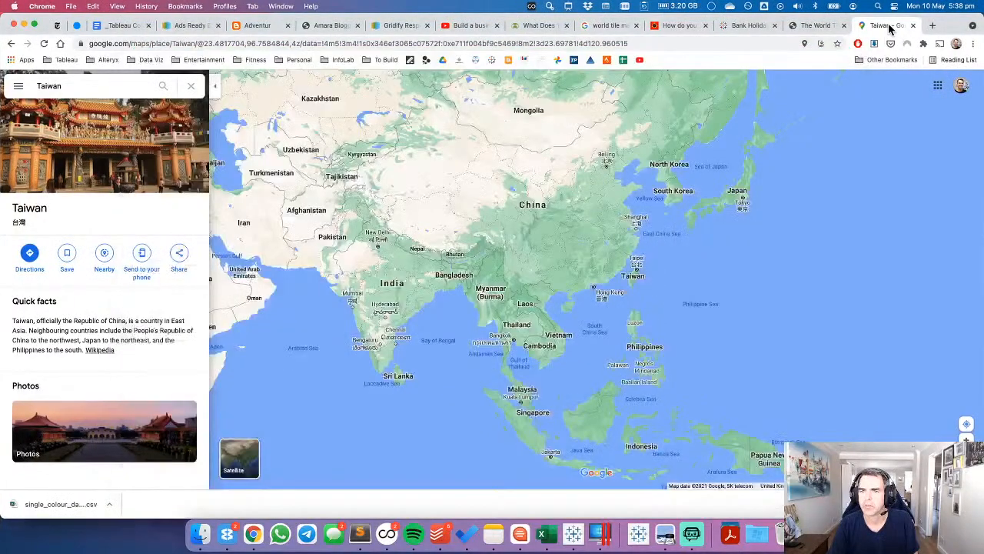
{"action": "left_click", "coordinate": [890, 28]}
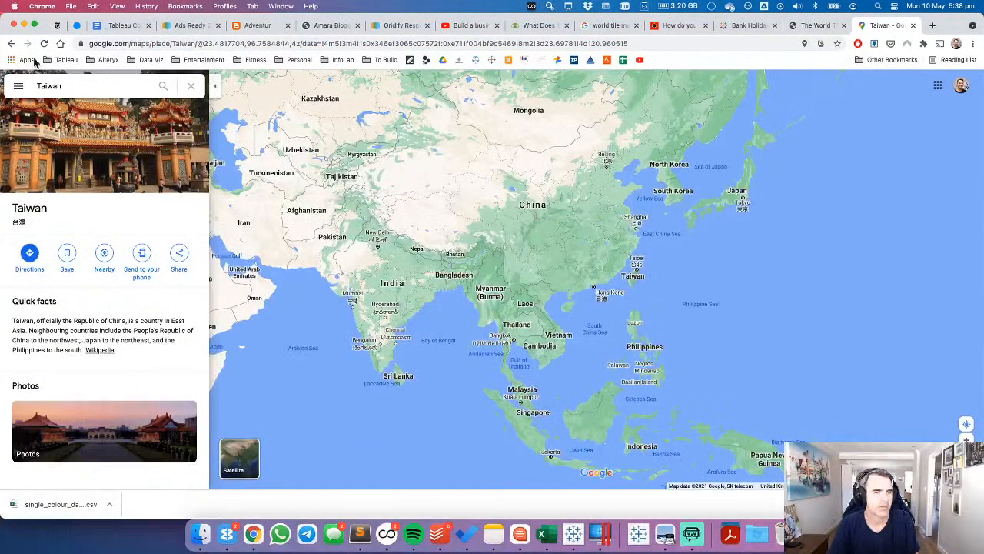
{"action": "left_click", "coordinate": [12, 44]}
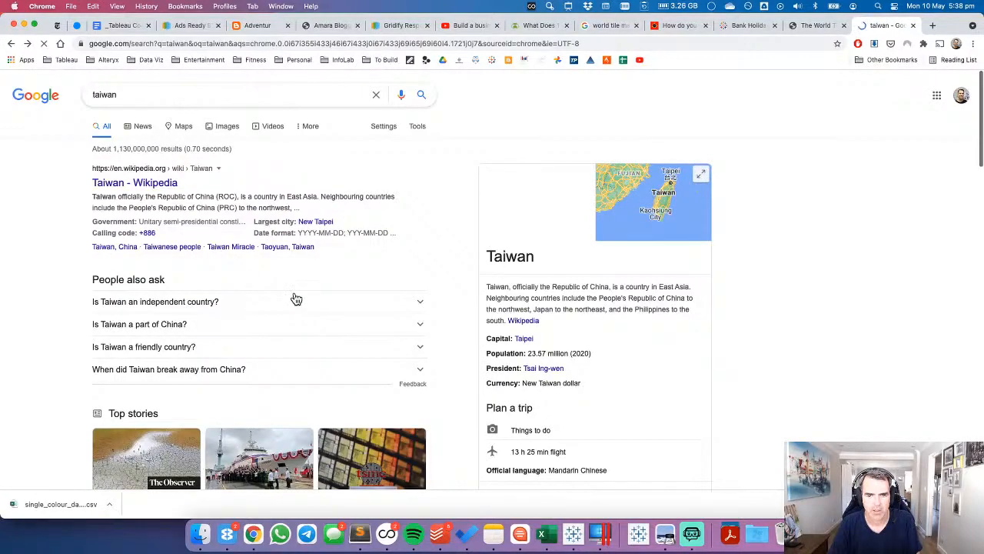
{"action": "left_click", "coordinate": [162, 93]}
{"action": "type", "text": "3 "}
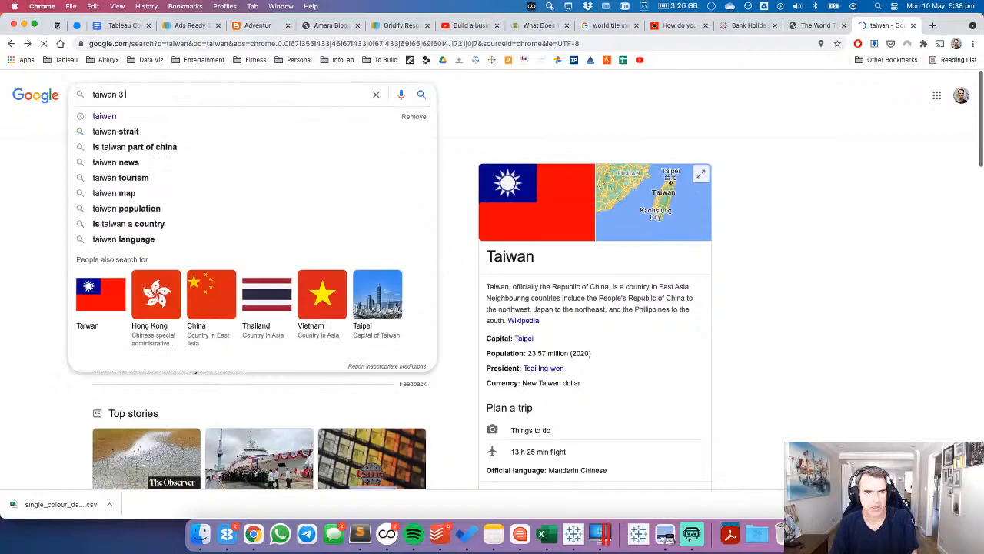
{"action": "type", "text": "character country code"}
{"action": "key", "text": "Return"}
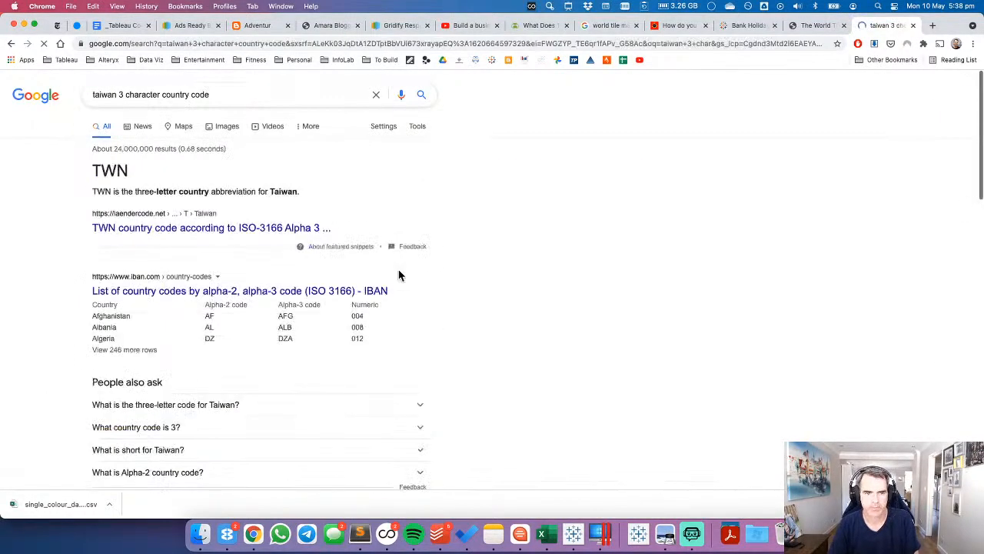
Return to Excel, enter TWN as Taiwan's code and save the World Tile Map workbook.
{"action": "key", "text": "super+Tab"}
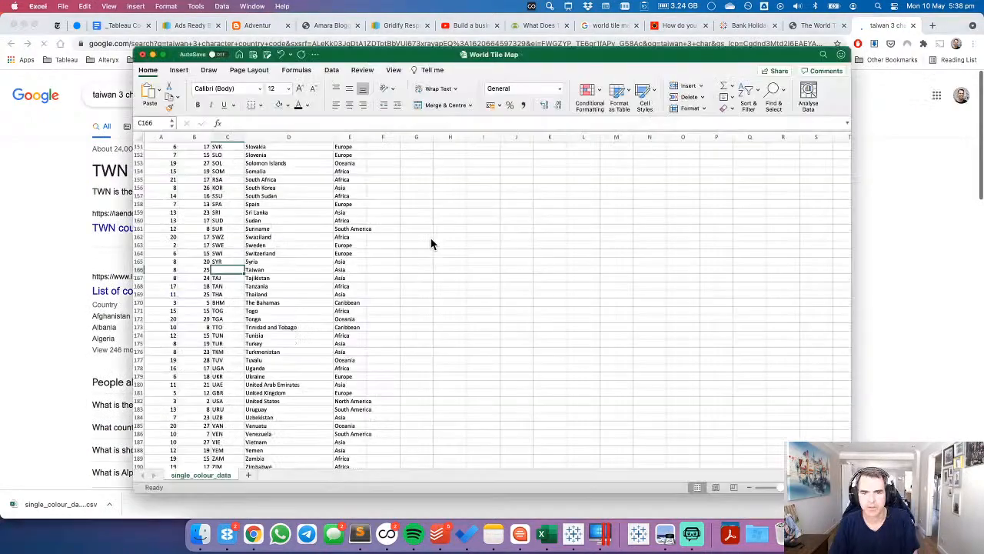
{"action": "type", "text": "T"}
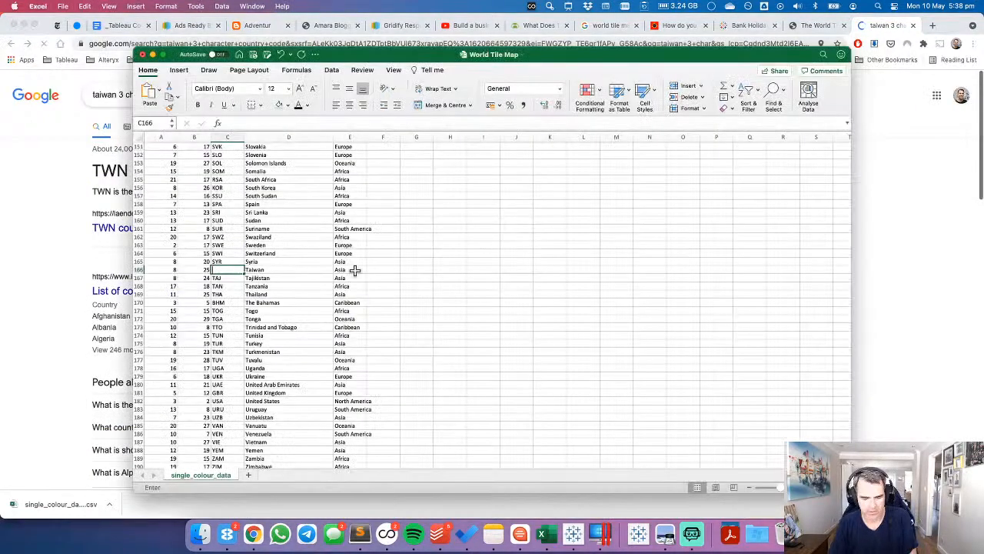
{"action": "type", "text": "WN"}
{"action": "key", "text": "Return"}
{"action": "key", "text": "super+s"}
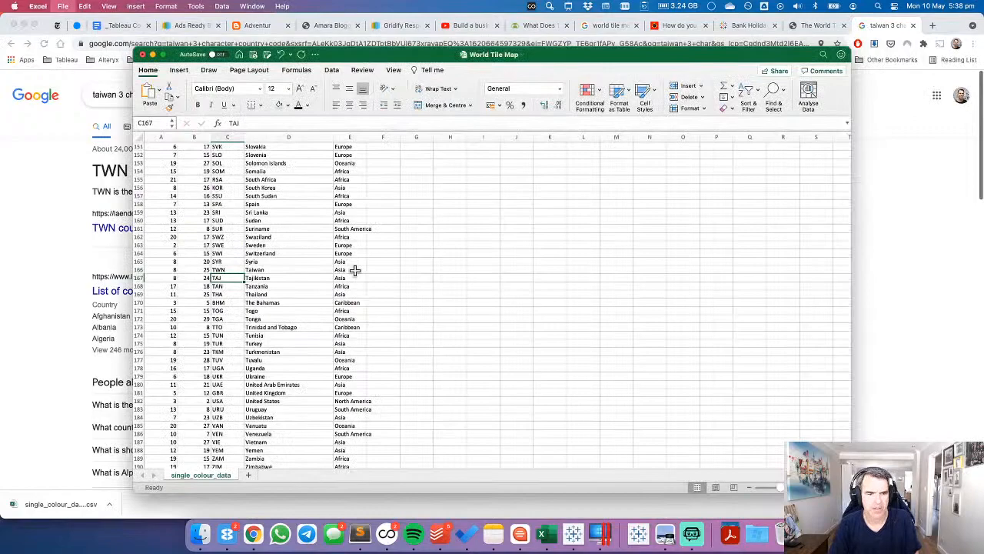
In Tableau, refresh the Cost of 1GB of Data source and change the Country detail on the tile marks to an attribute.
{"action": "key", "text": "super+Tab"}
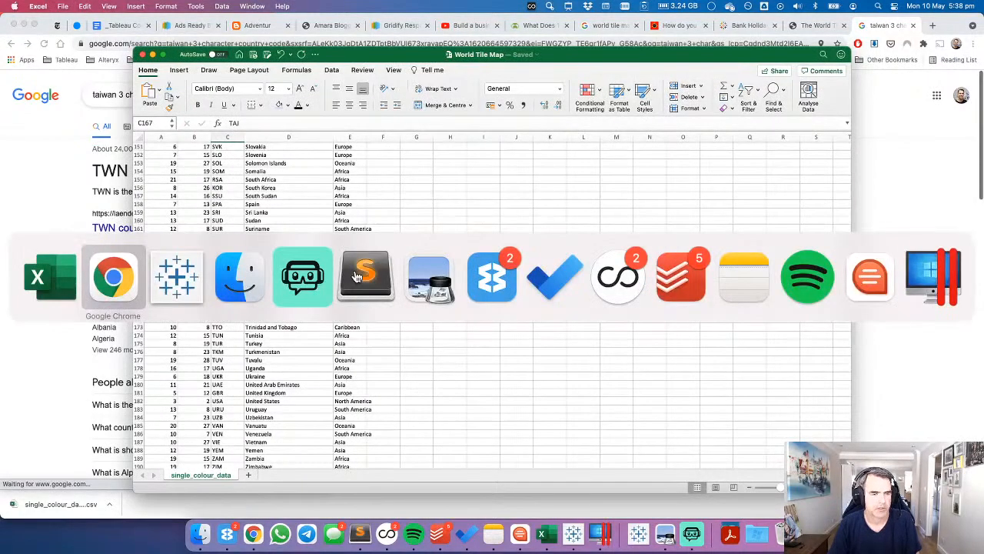
{"action": "key", "text": "super+Tab"}
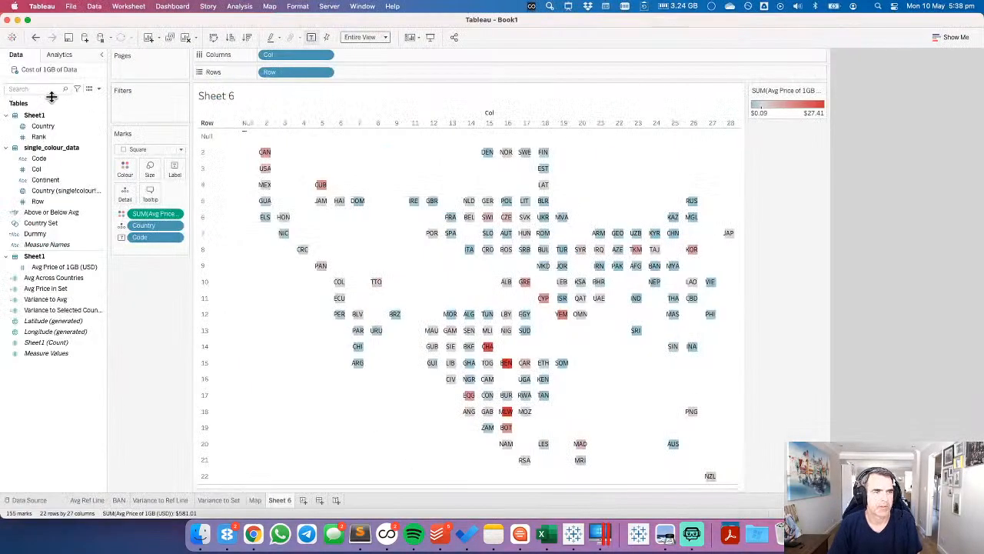
{"action": "right_click", "coordinate": [52, 71]}
{"action": "left_click", "coordinate": [205, 351]}
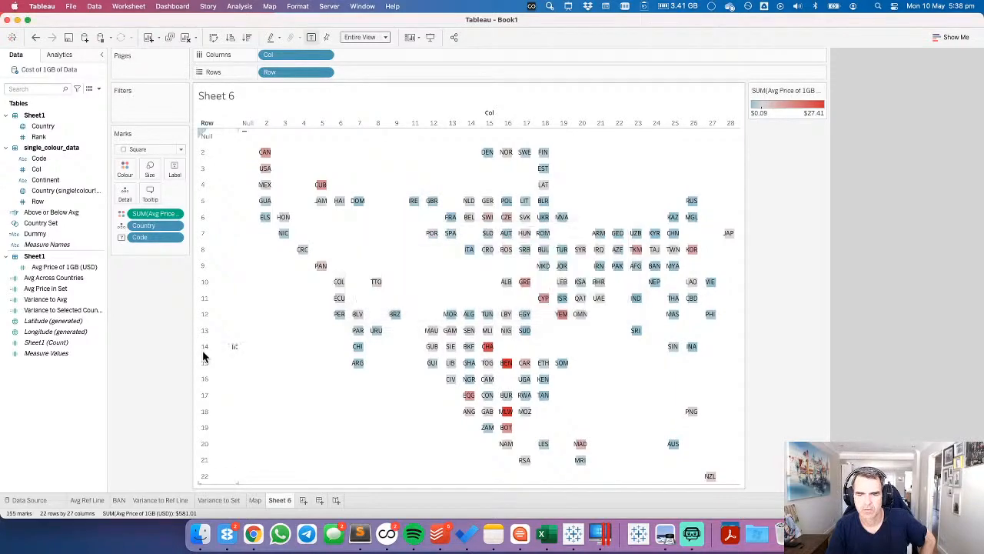
{"action": "left_click", "coordinate": [176, 227]}
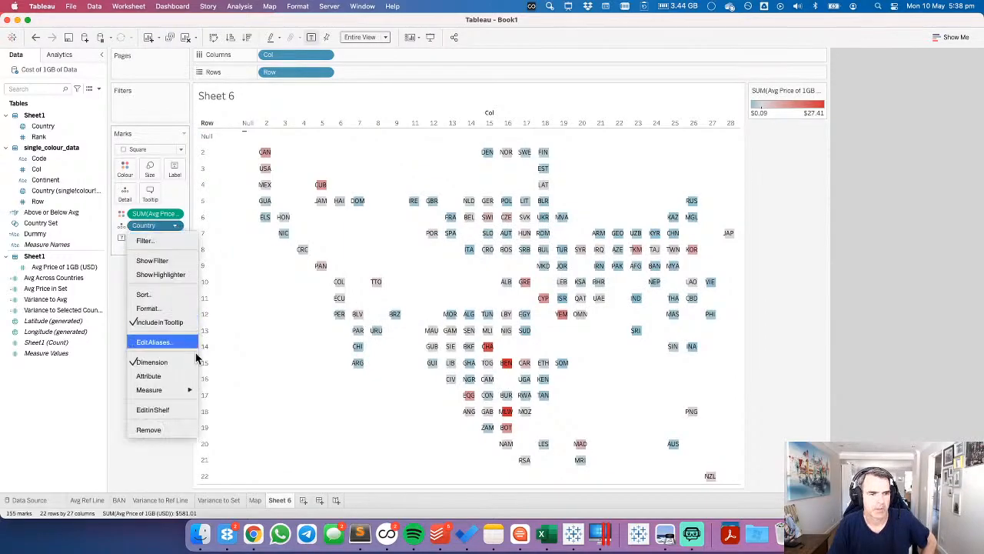
{"action": "left_click", "coordinate": [173, 376]}
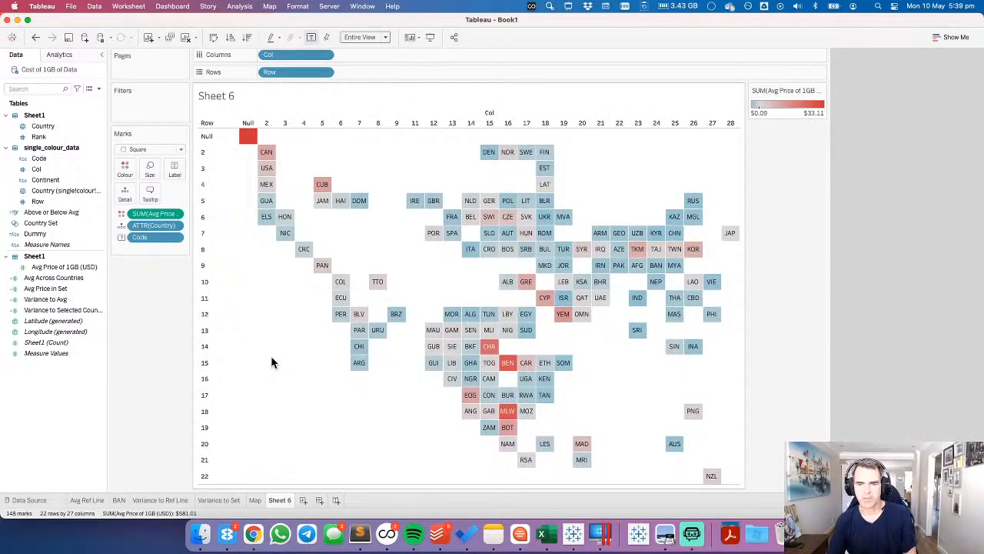
{"action": "key", "text": "super+Tab"}
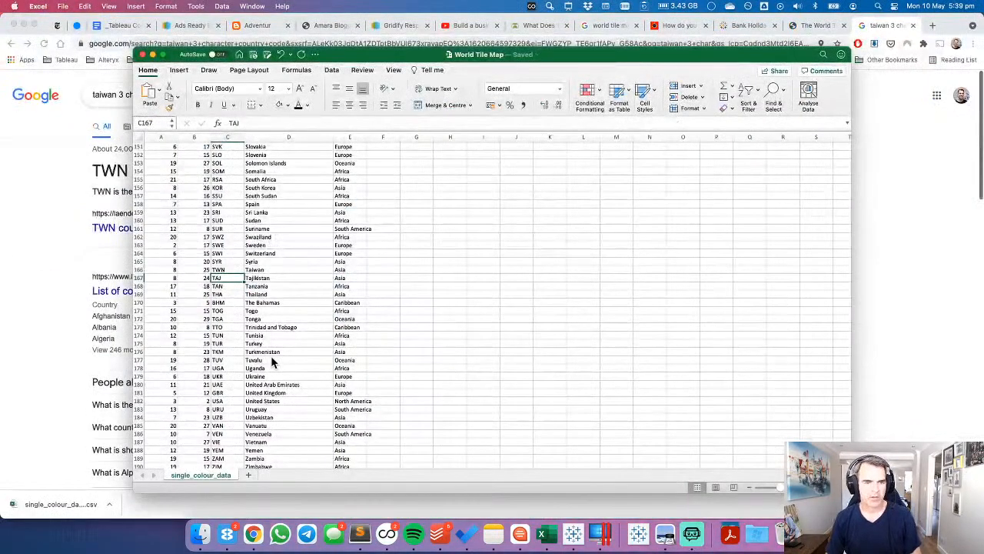
{"action": "key", "text": "super+Tab"}
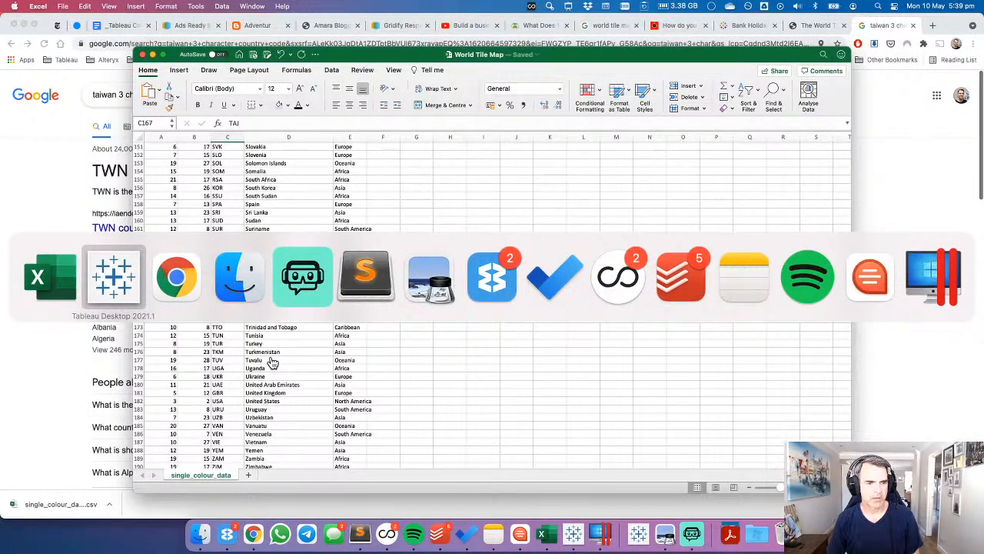
{"action": "key", "text": "Tab"}
{"action": "key", "text": "super+Tab"}
{"action": "key", "text": "Tab"}
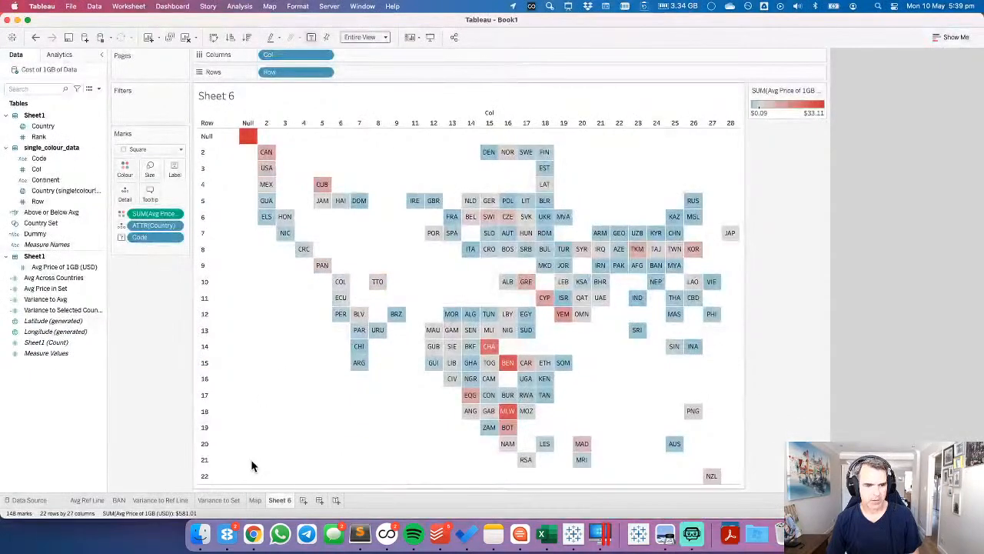
Create a new worksheet listing Country from Sheet1 beside Country from single_colour_data on the rows.
{"action": "left_click", "coordinate": [308, 500]}
{"action": "left_click_drag", "start_coordinate": [43, 129], "coordinate": [140, 208]}
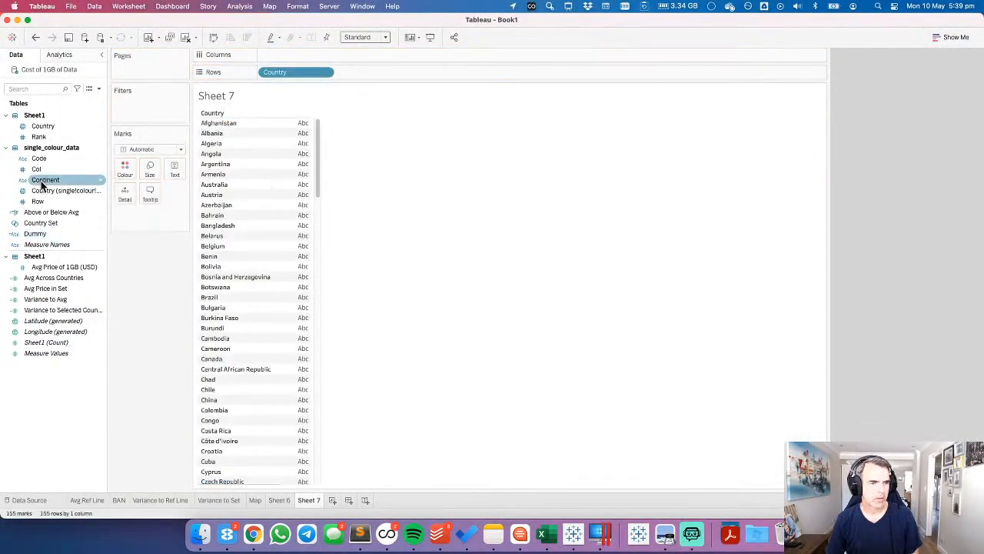
{"action": "left_click_drag", "start_coordinate": [46, 191], "coordinate": [361, 75]}
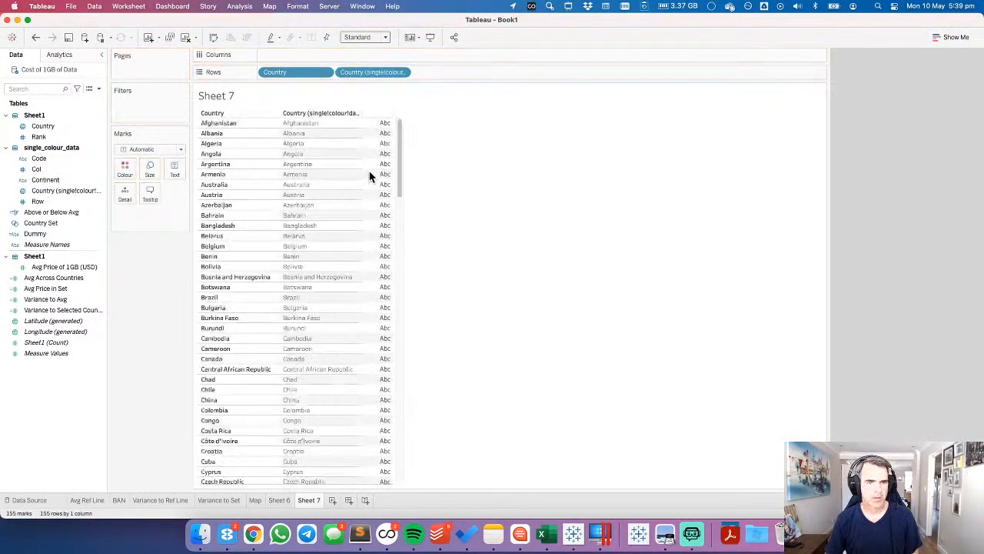
Filter the single_colour_data Country field to Null only, so that just the unmatched countries are listed.
{"action": "left_click", "coordinate": [402, 72]}
{"action": "left_click", "coordinate": [378, 87]}
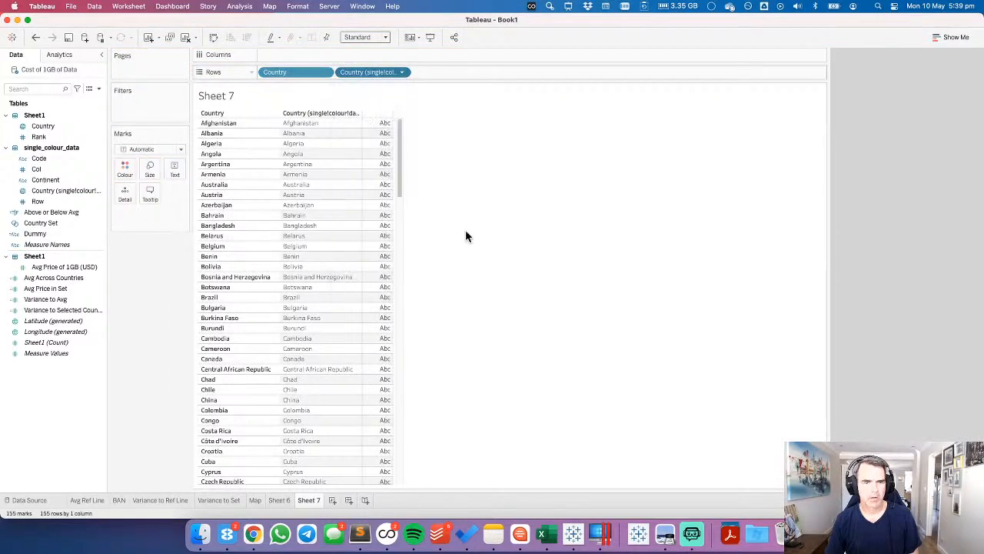
{"action": "left_click", "coordinate": [445, 308]}
{"action": "left_click", "coordinate": [392, 163]}
{"action": "left_click", "coordinate": [592, 427]}
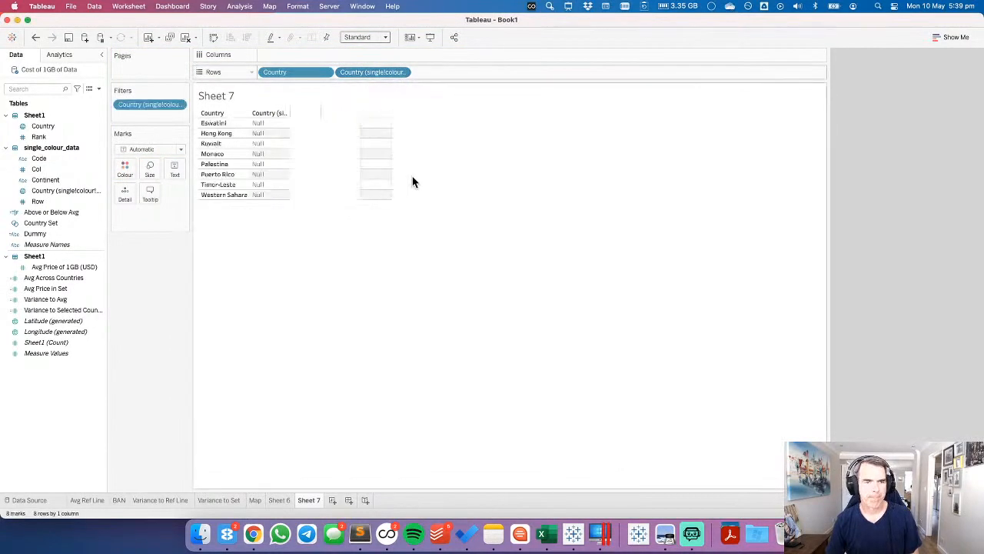
In Chrome, search Google for eswatini and open its map.
{"action": "key", "text": "super+Tab"}
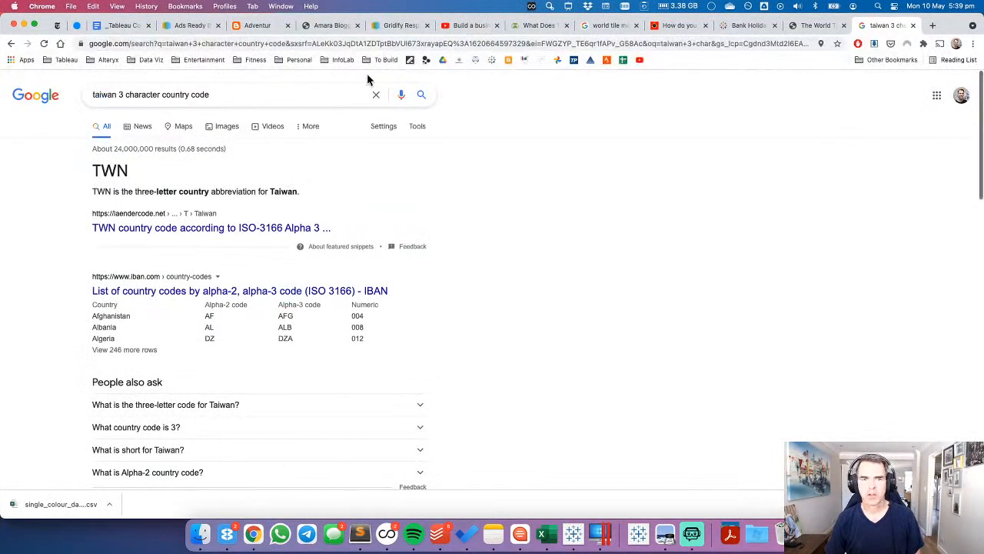
{"action": "triple_click", "coordinate": [148, 90]}
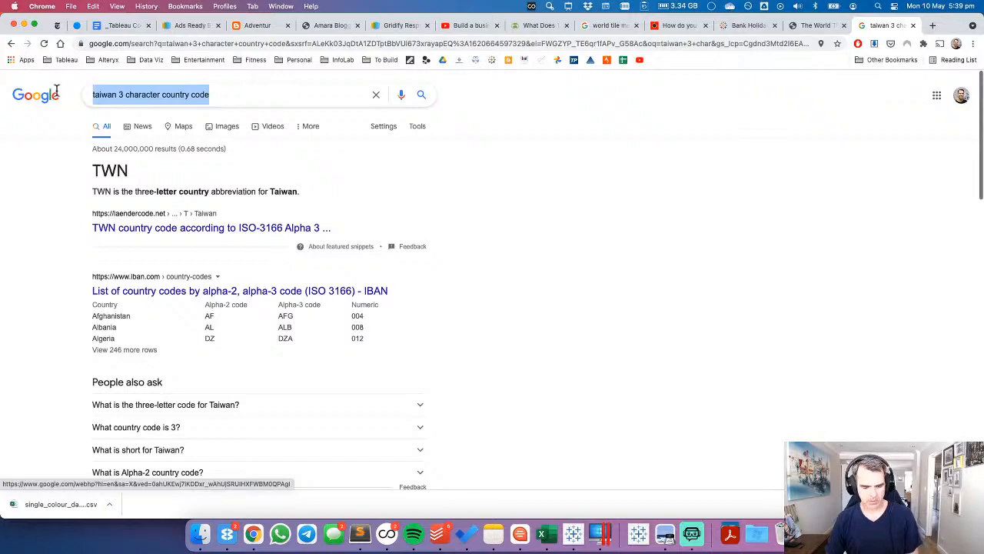
{"action": "type", "text": "eswatini"}
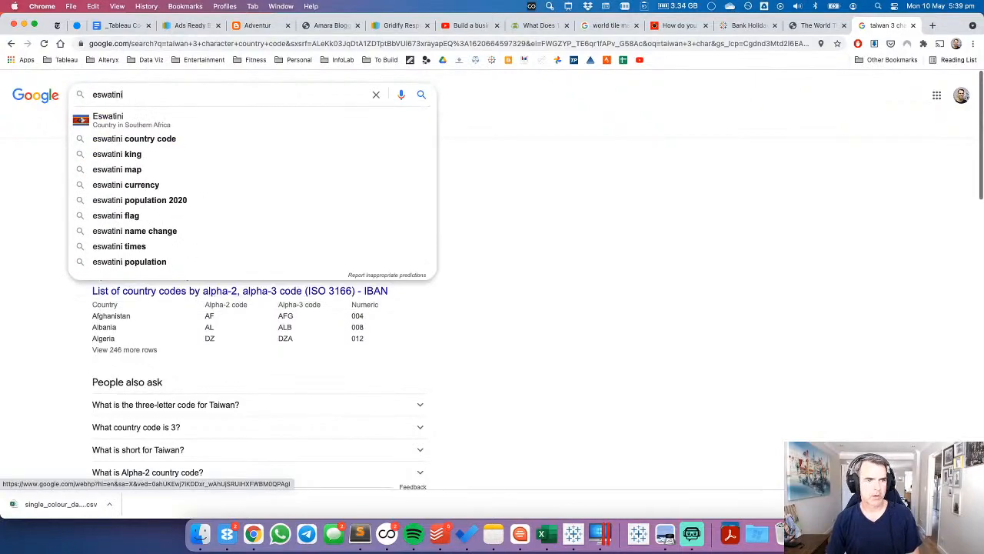
{"action": "key", "text": "Return"}
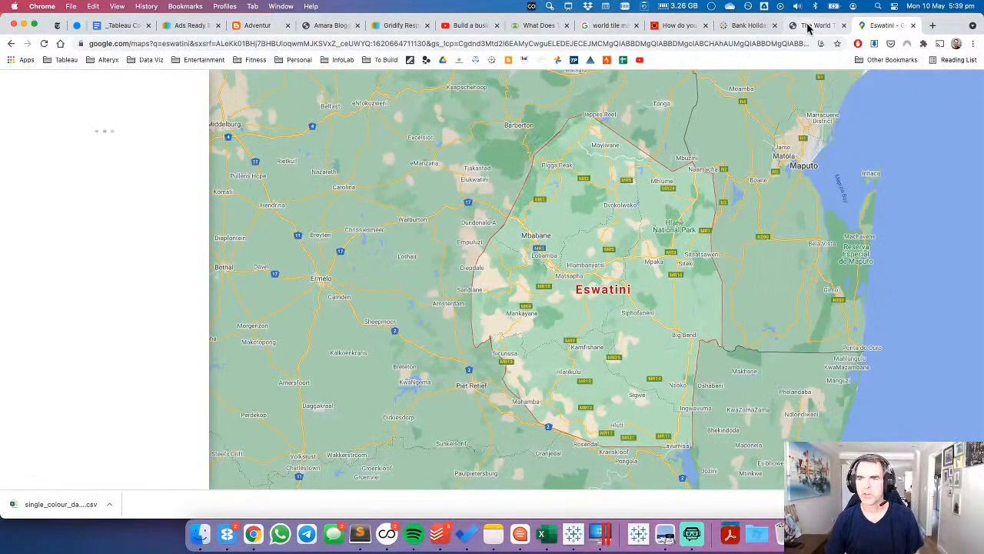
Compare Eswatini's neighbours on Google Maps with the southern African tiles on Sheet 6 in Tableau.
{"action": "key", "text": "super+Tab"}
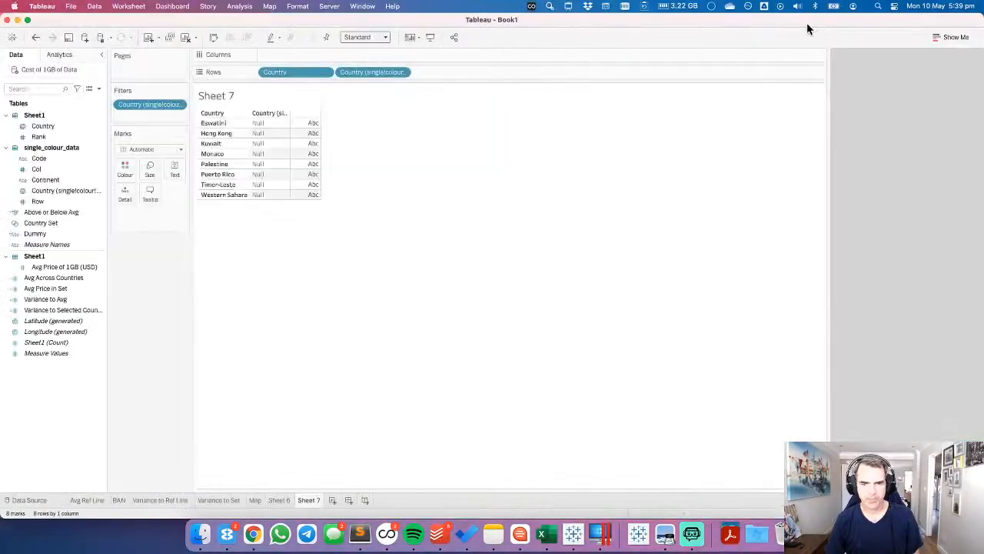
{"action": "left_click", "coordinate": [280, 500]}
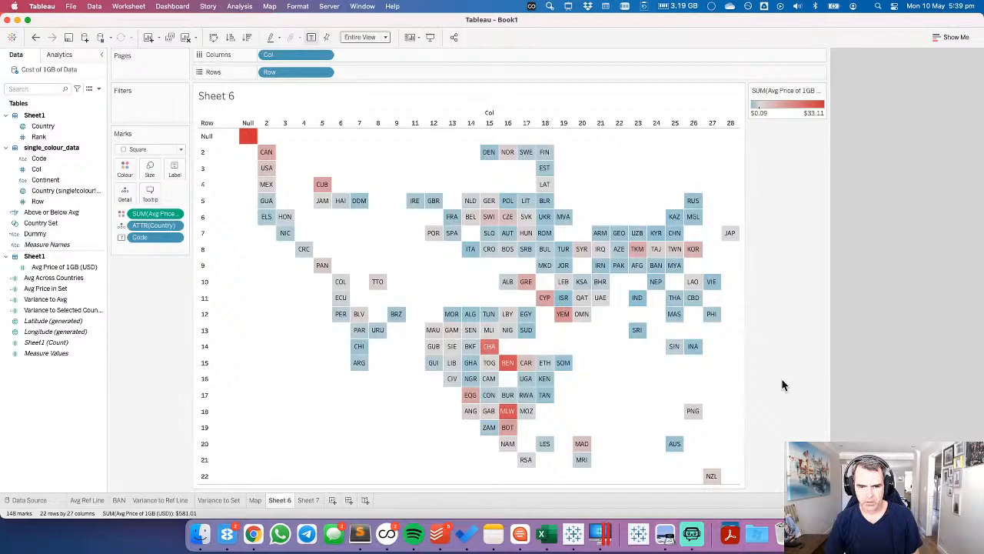
{"action": "key", "text": "super+Tab"}
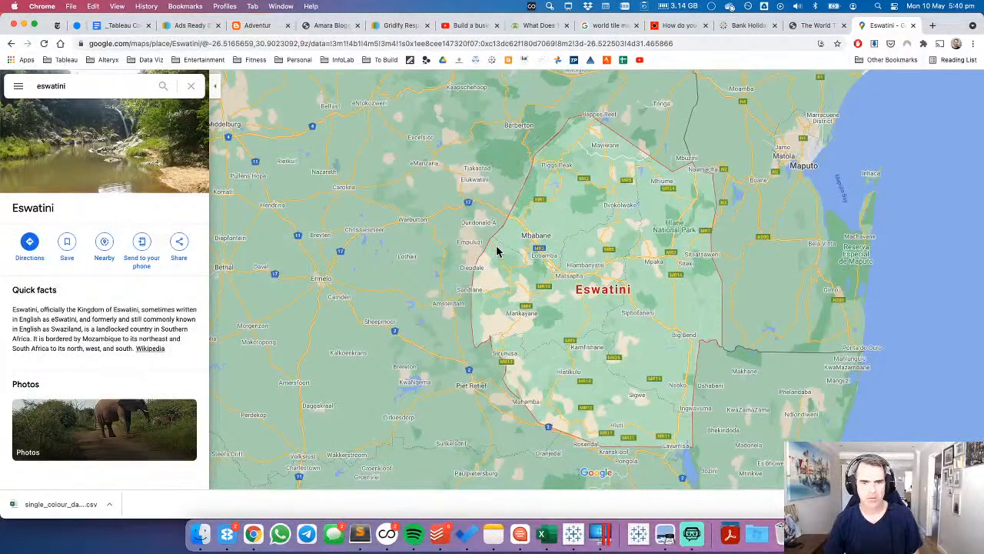
{"action": "scroll", "coordinate": [497, 252], "scroll_direction": "down", "scroll_amount": 2}
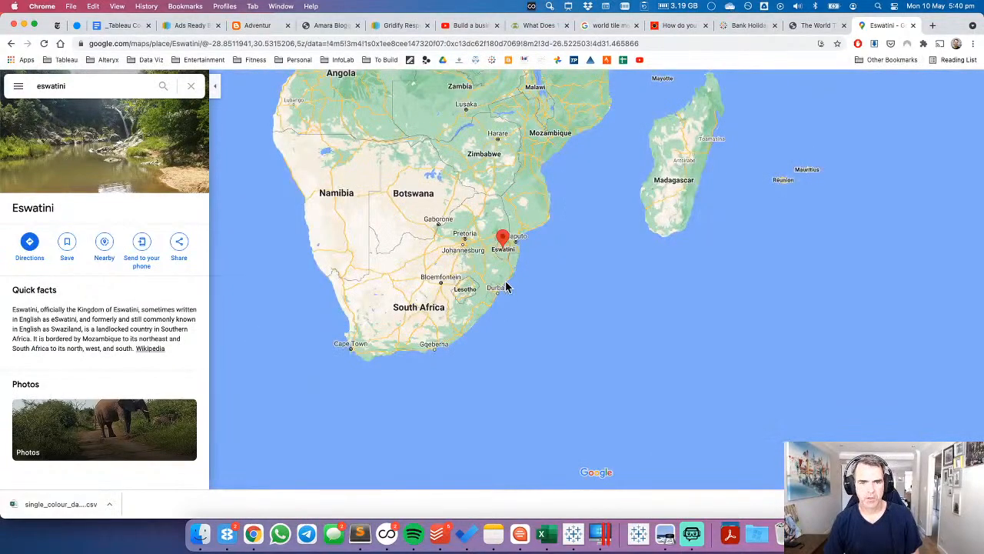
{"action": "key", "text": "super+Tab"}
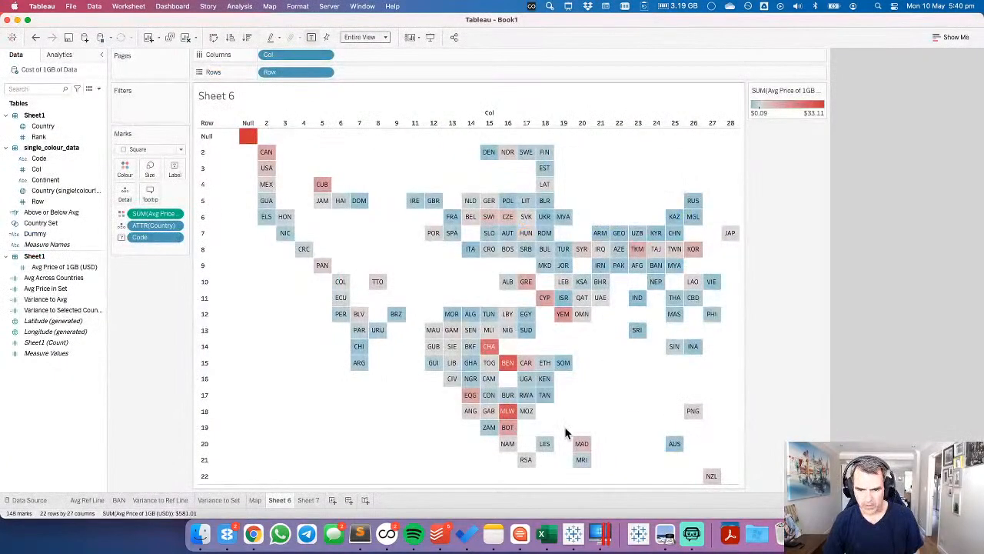
{"action": "key", "text": "super+Tab"}
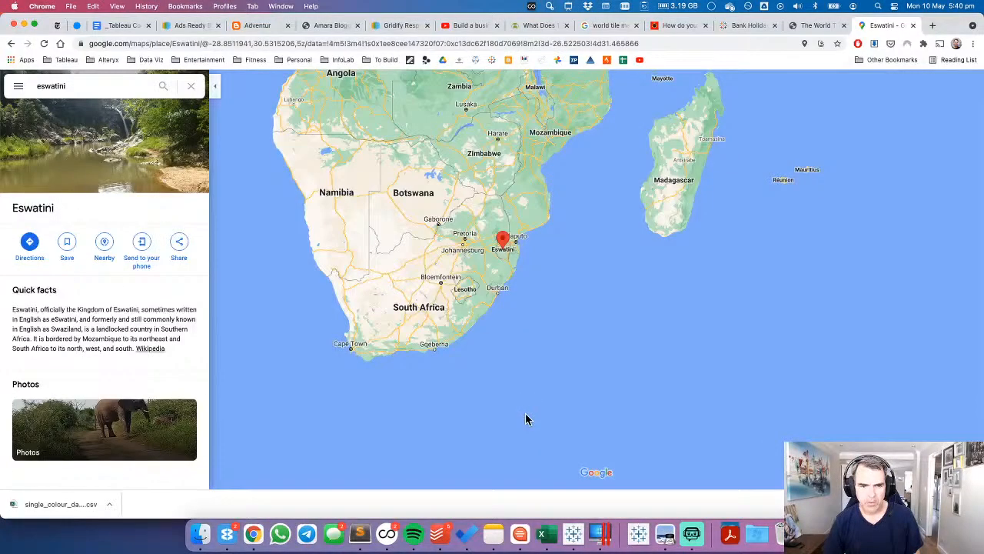
Check the tiles around Namibia and Lesotho on Sheet 6 against the map for a free Eswatini position.
{"action": "key", "text": "super+Tab"}
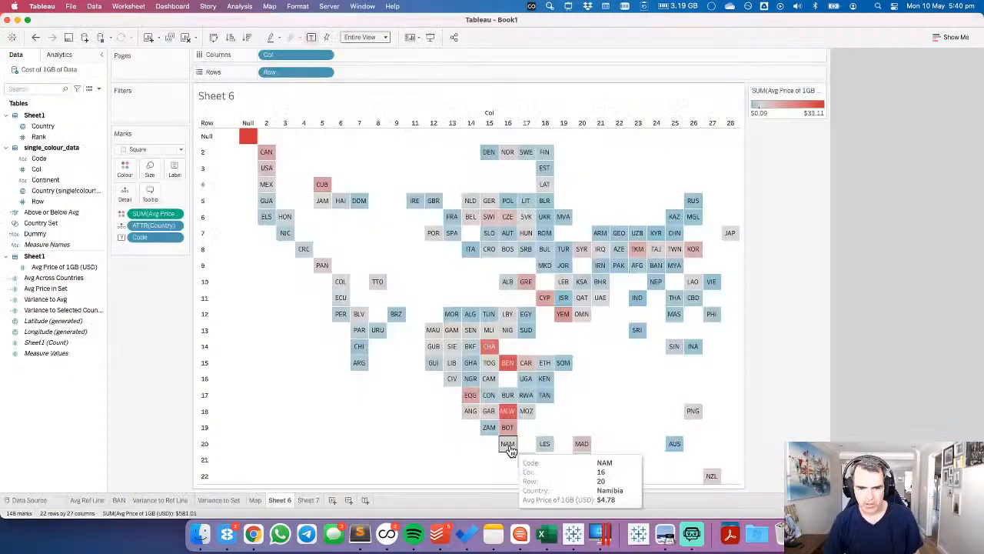
{"action": "key", "text": "super+Tab"}
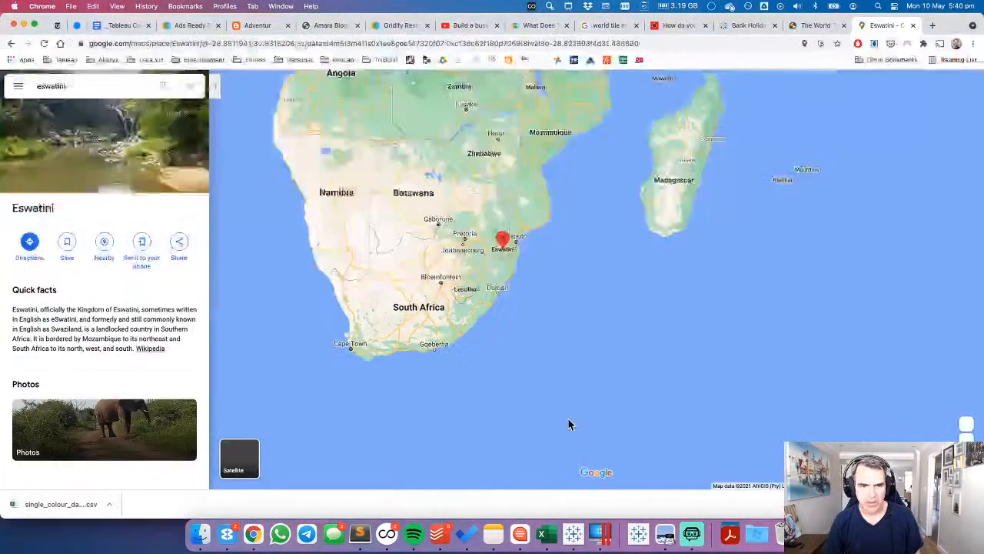
{"action": "key", "text": "super+Tab"}
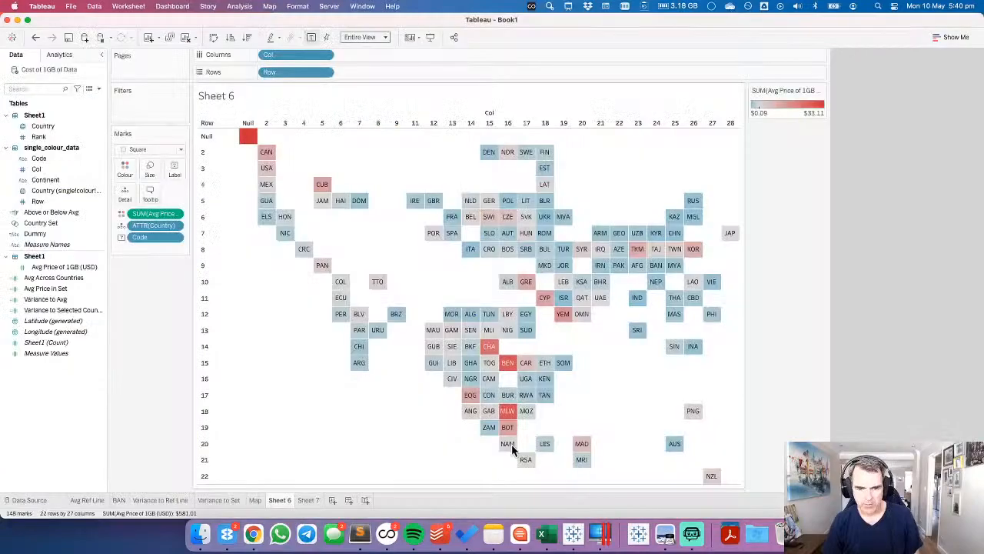
{"action": "mouse_move", "coordinate": [543, 444]}
Switch to the World Tile Map workbook in Excel, insert a row between Estonia and Ethiopia, and enter Eswatini as its country.
{"action": "key", "text": "super+Tab"}
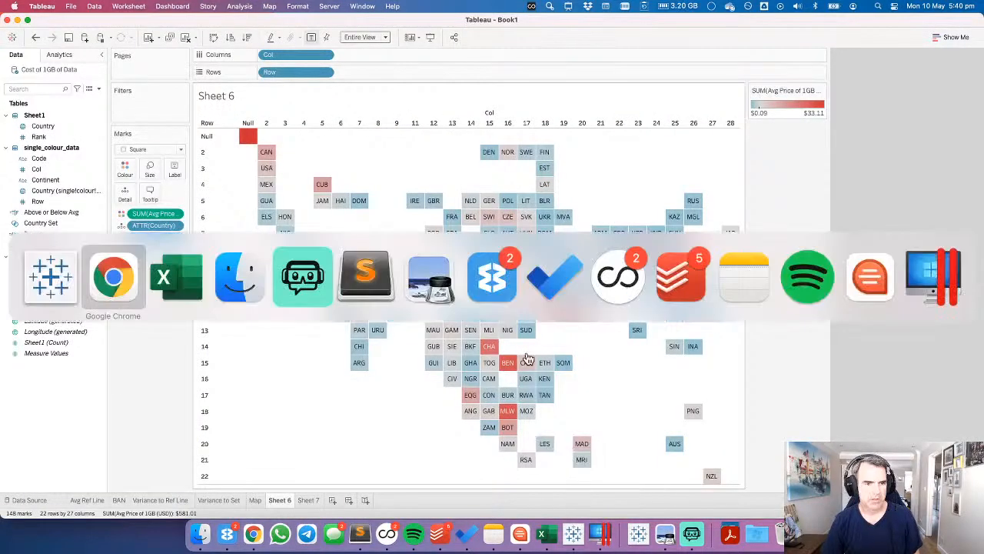
{"action": "key", "text": "super+Tab"}
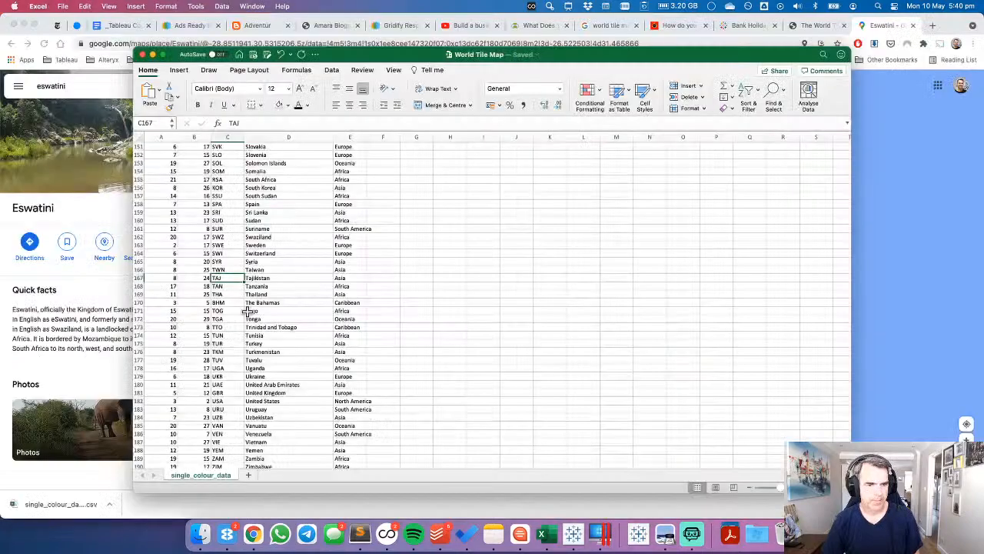
{"action": "scroll", "coordinate": [248, 311], "scroll_direction": "up", "scroll_amount": 20}
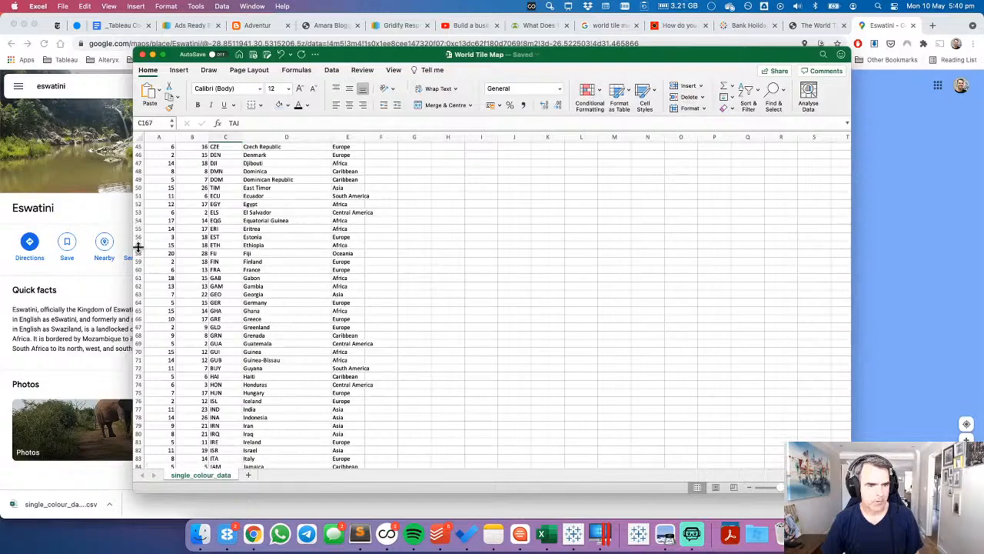
{"action": "left_click", "coordinate": [139, 246]}
{"action": "left_click", "coordinate": [686, 86]}
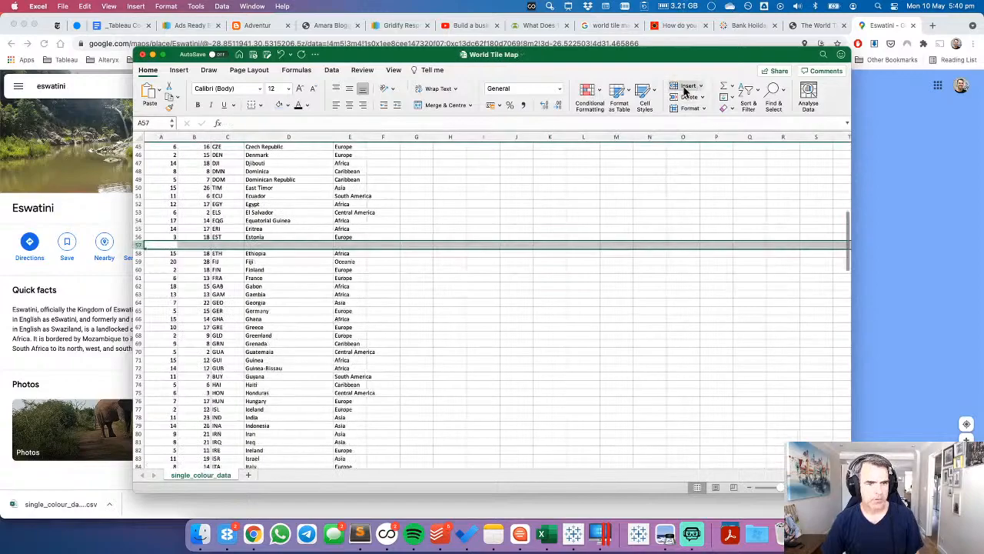
{"action": "key", "text": "Right"}
{"action": "key", "text": "Right"}
{"action": "key", "text": "Right"}
{"action": "type", "text": "E"}
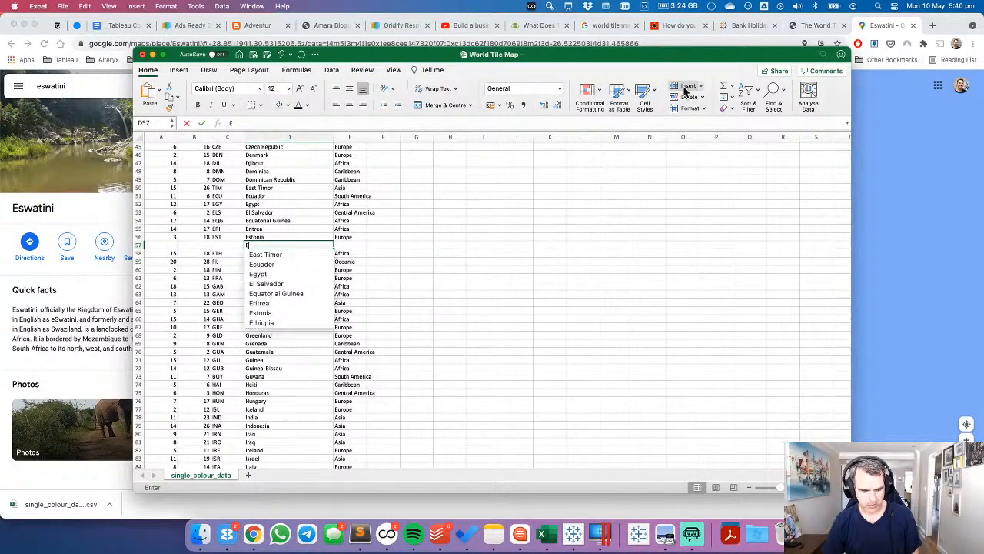
{"action": "type", "text": "swatini"}
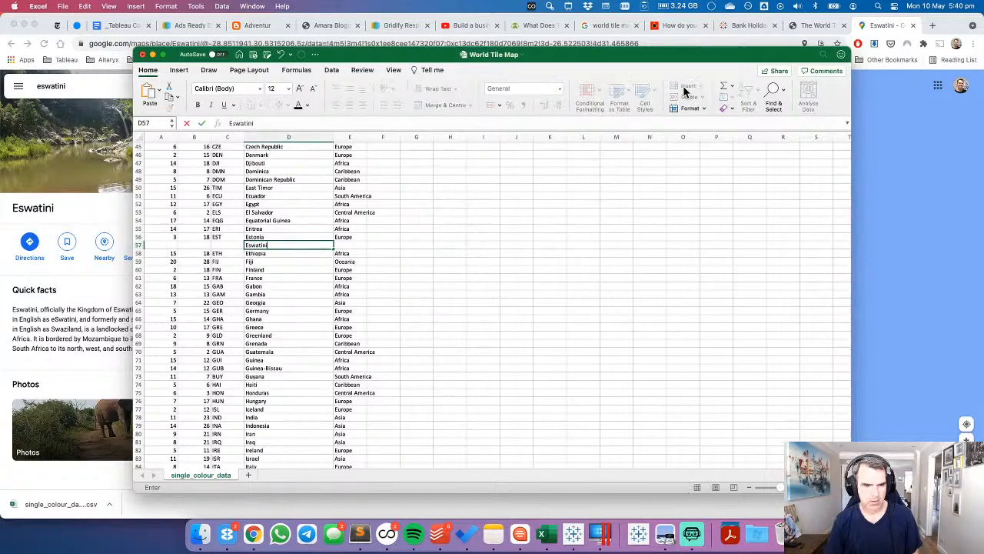
Copy the continent Africa from the Ethiopia row into the Eswatini row.
{"action": "key", "text": "Return"}
{"action": "key", "text": "Right"}
{"action": "key", "text": "super+c"}
{"action": "key", "text": "Up"}
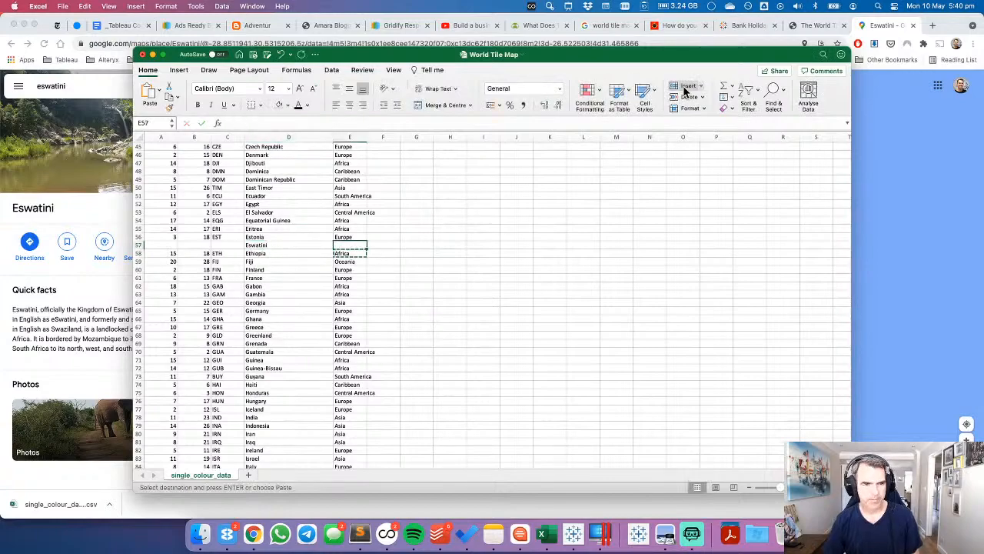
{"action": "key", "text": "super+v"}
Check the free tile on Sheet 6 in Tableau, and in Excel set Eswatini's Row to 20 and Col to 17.
{"action": "key", "text": "Home"}
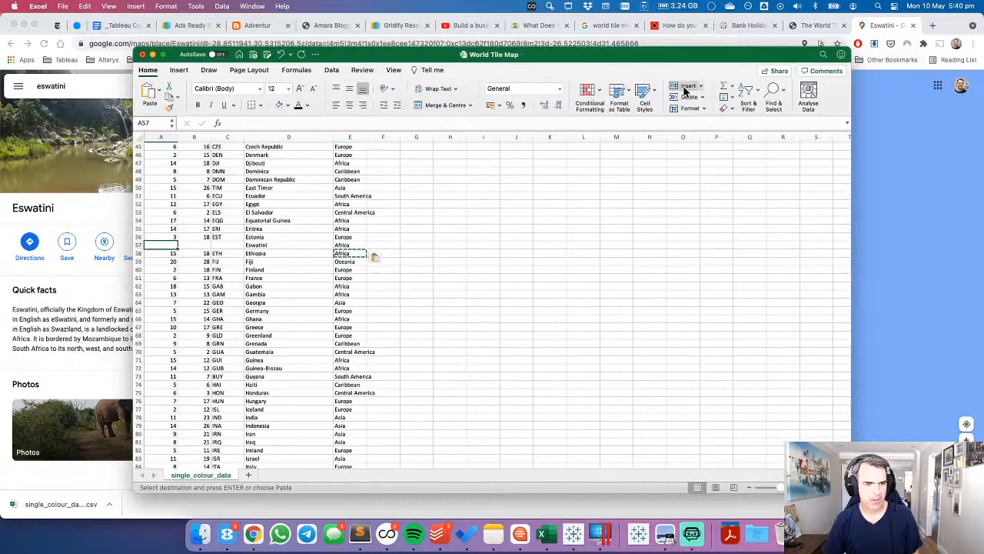
{"action": "key", "text": "super+Tab"}
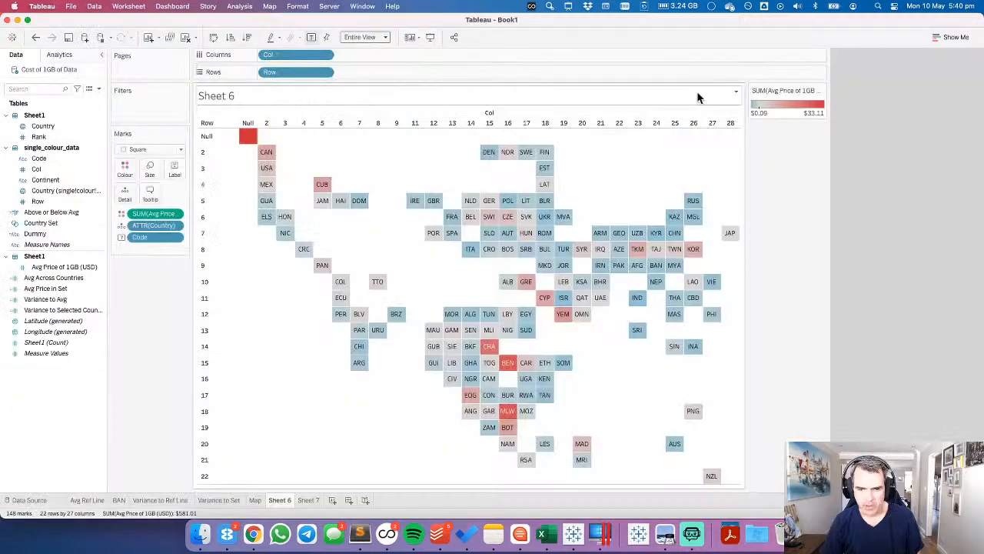
{"action": "mouse_move", "coordinate": [508, 451]}
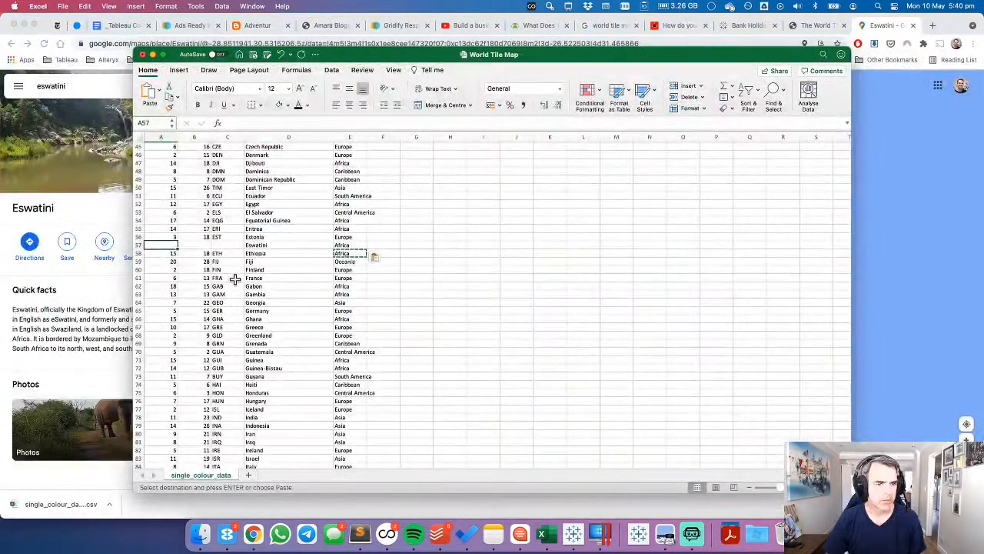
{"action": "scroll", "coordinate": [234, 279], "scroll_direction": "up", "scroll_amount": 15}
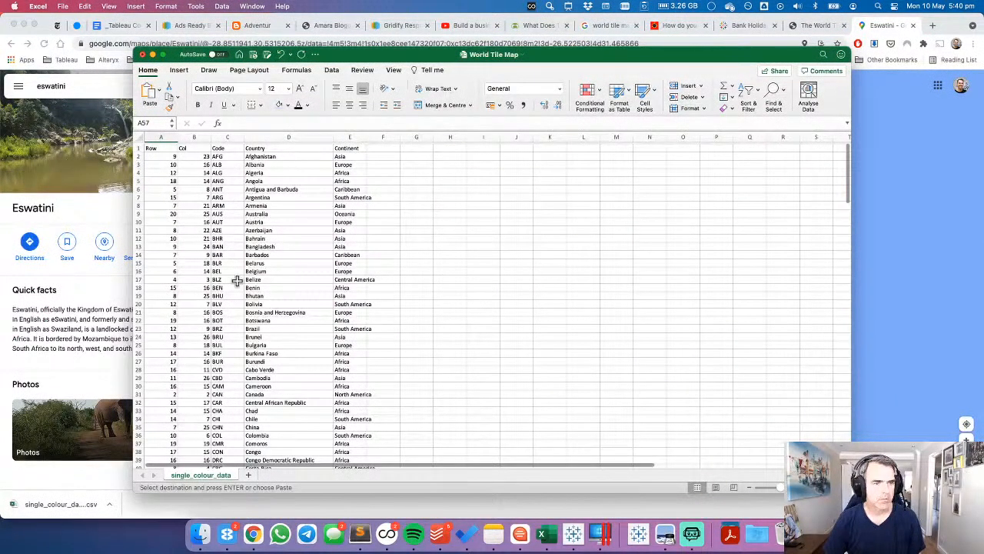
{"action": "scroll", "coordinate": [237, 281], "scroll_direction": "down", "scroll_amount": 11}
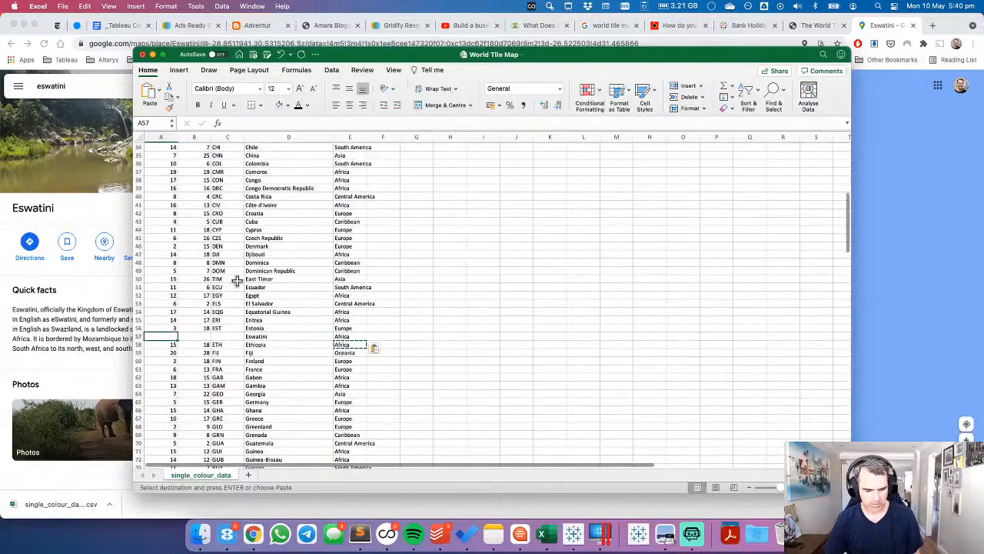
{"action": "type", "text": "20"}
{"action": "key", "text": "Tab"}
{"action": "type", "text": "17"}
{"action": "key", "text": "Tab"}
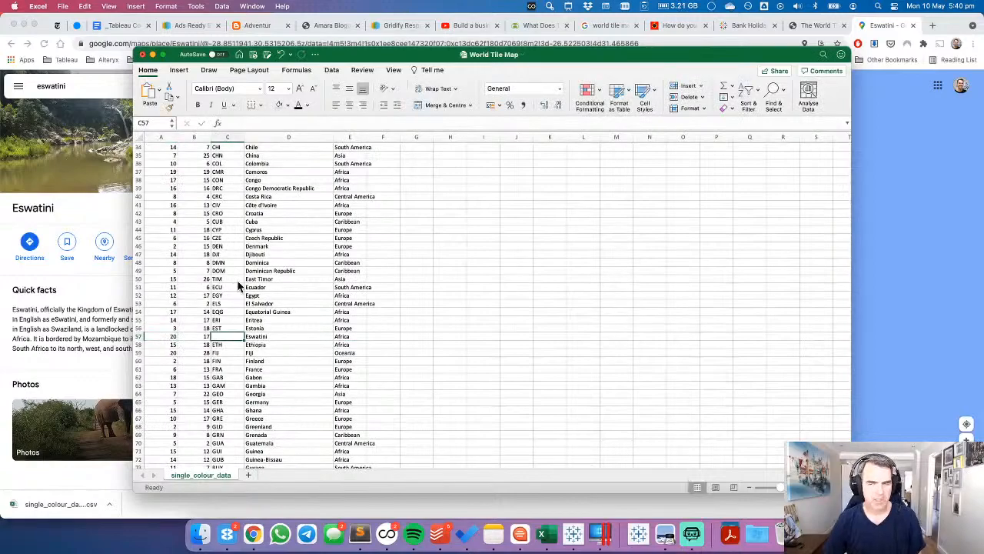
In Chrome, return to the Google results and search for "eswatini 3 letter code".
{"action": "left_click", "coordinate": [887, 31]}
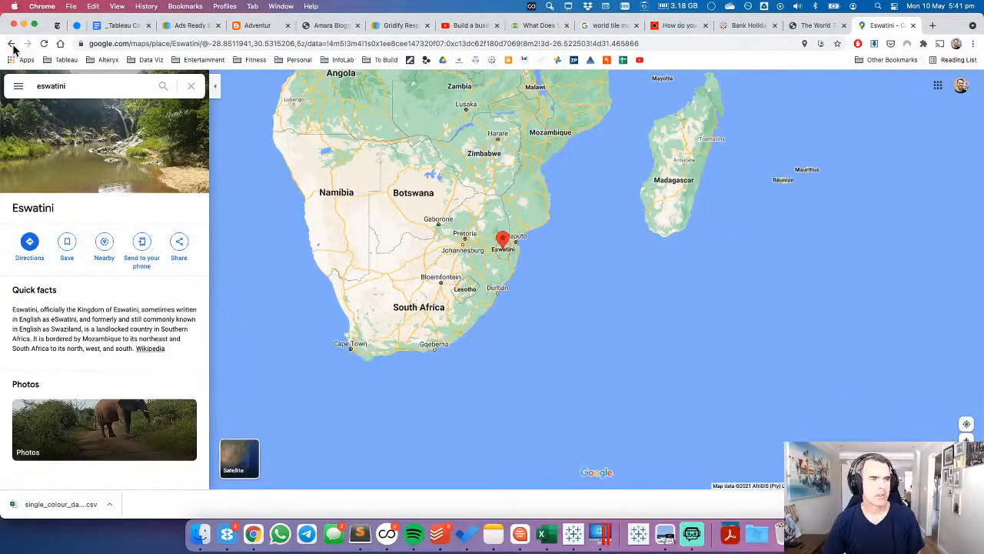
{"action": "left_click", "coordinate": [11, 43]}
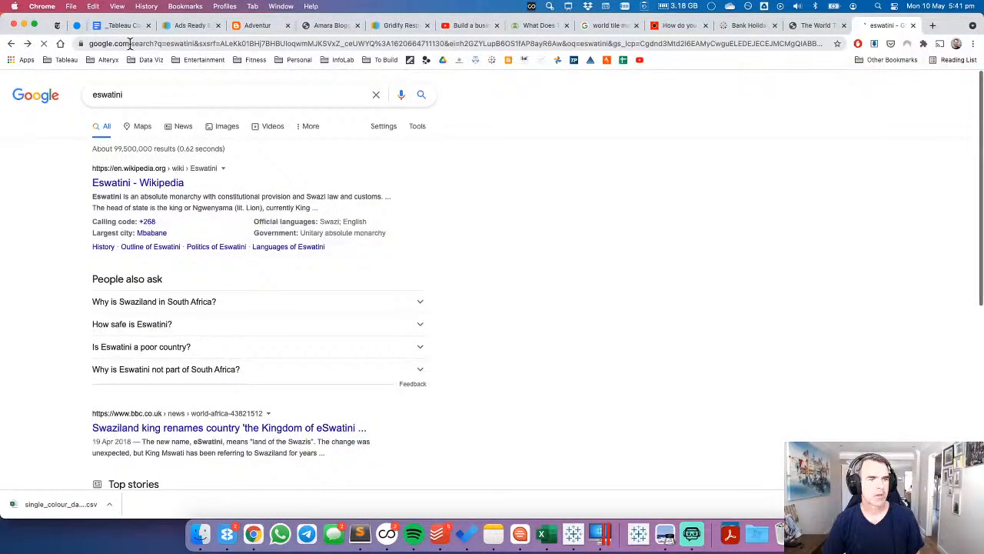
{"action": "left_click", "coordinate": [143, 93]}
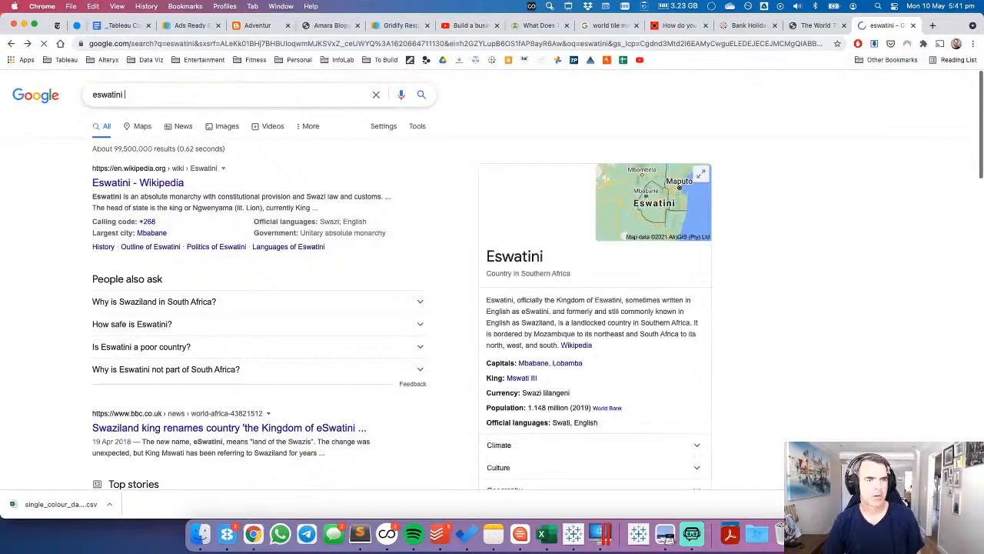
{"action": "type", "text": "3"}
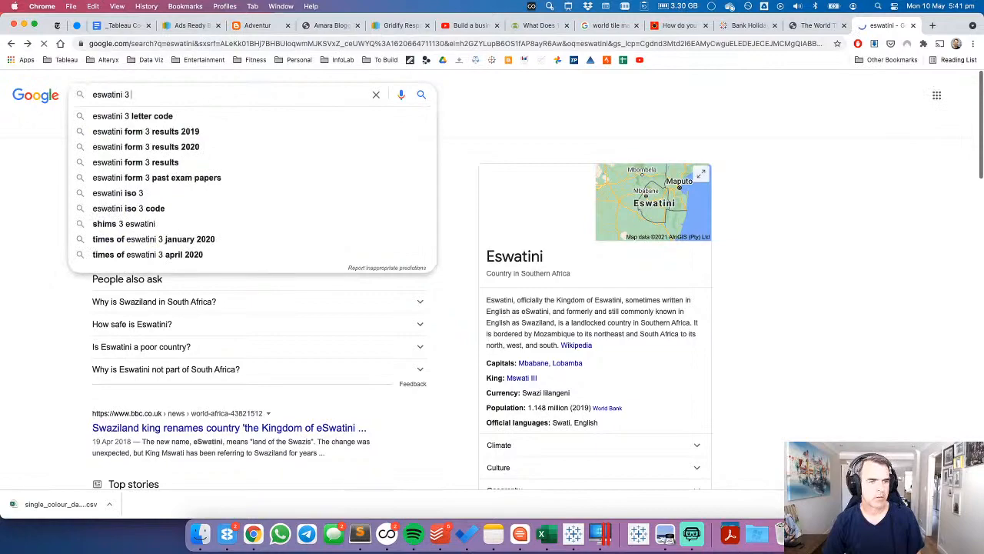
{"action": "left_click", "coordinate": [127, 117]}
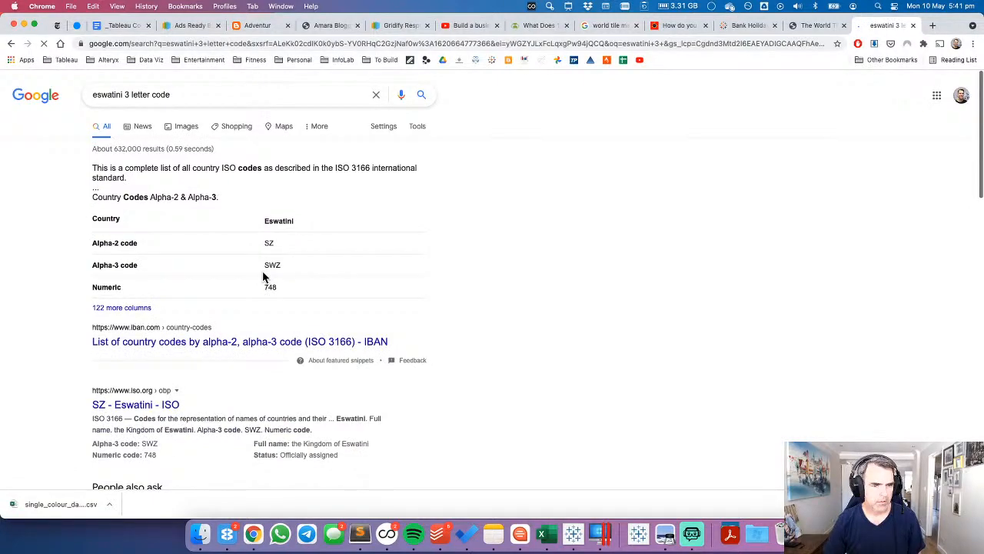
Switch back to Excel and enter SWZ as the Code in the Eswatini row.
{"action": "key", "text": "super+Tab"}
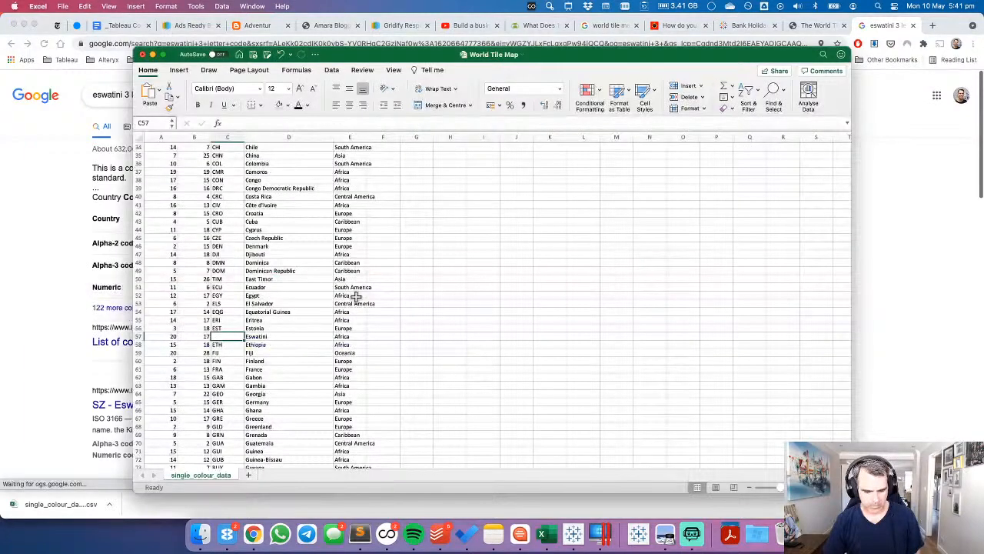
{"action": "type", "text": "SWZ"}
{"action": "key", "text": "Return"}
Find the existing Swaziland row in the country list and compare it with the new Eswatini row.
{"action": "scroll", "coordinate": [294, 356], "scroll_direction": "down", "scroll_amount": 5}
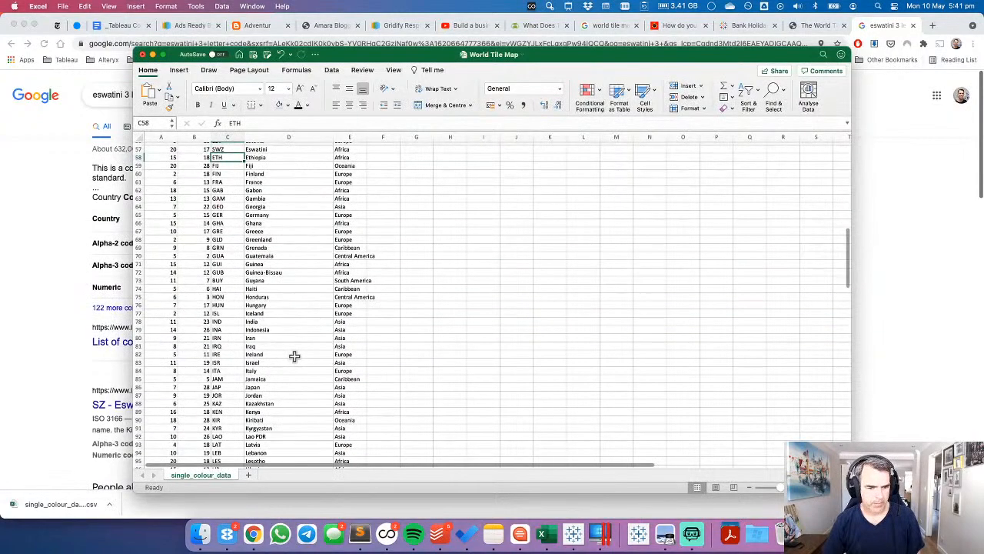
{"action": "scroll", "coordinate": [295, 356], "scroll_direction": "down", "scroll_amount": 15}
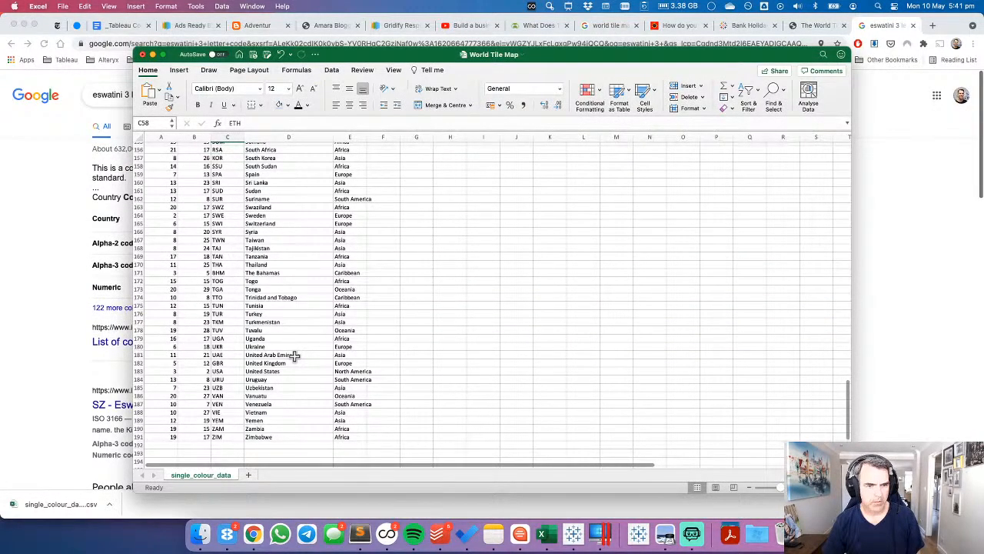
{"action": "scroll", "coordinate": [265, 261], "scroll_direction": "up", "scroll_amount": 2}
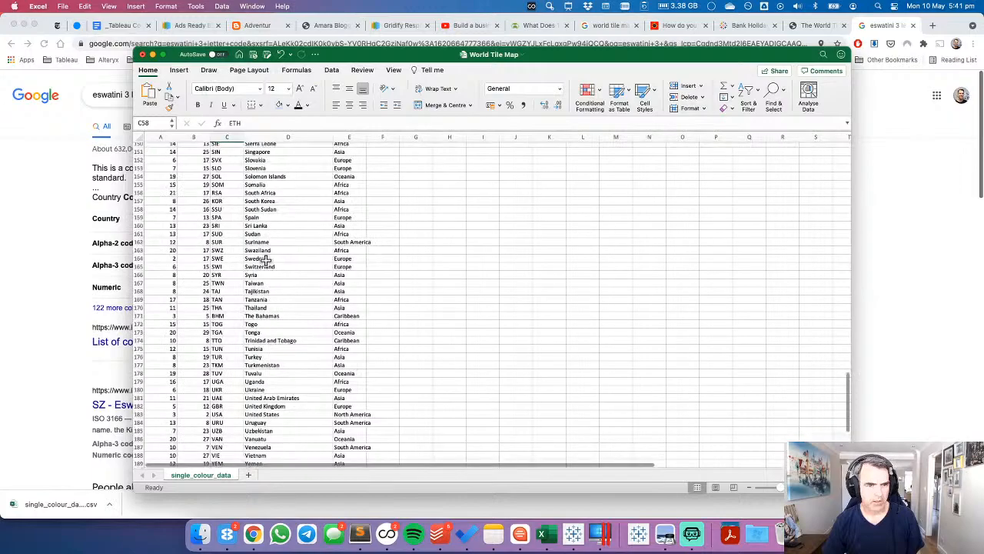
{"action": "left_click", "coordinate": [265, 252]}
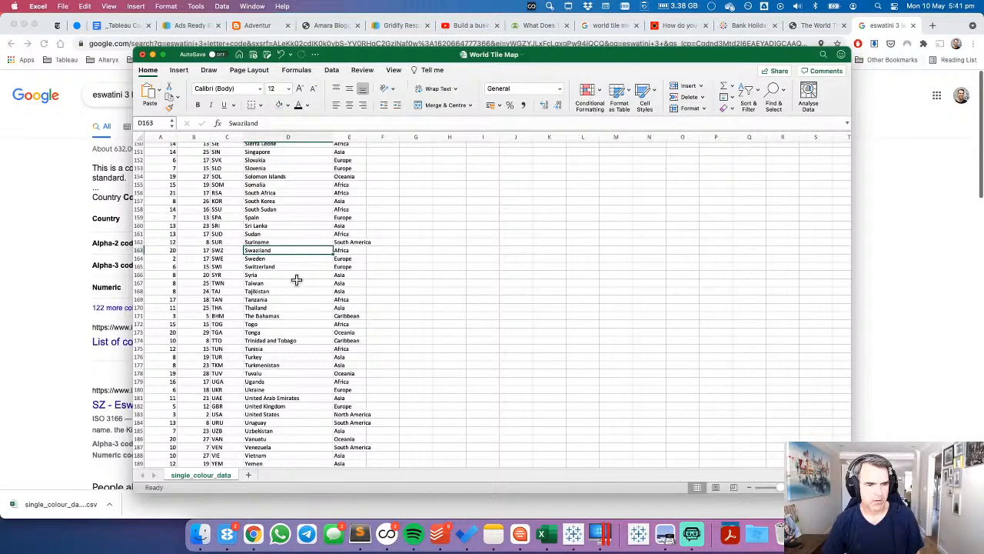
{"action": "scroll", "coordinate": [296, 280], "scroll_direction": "up", "scroll_amount": 15}
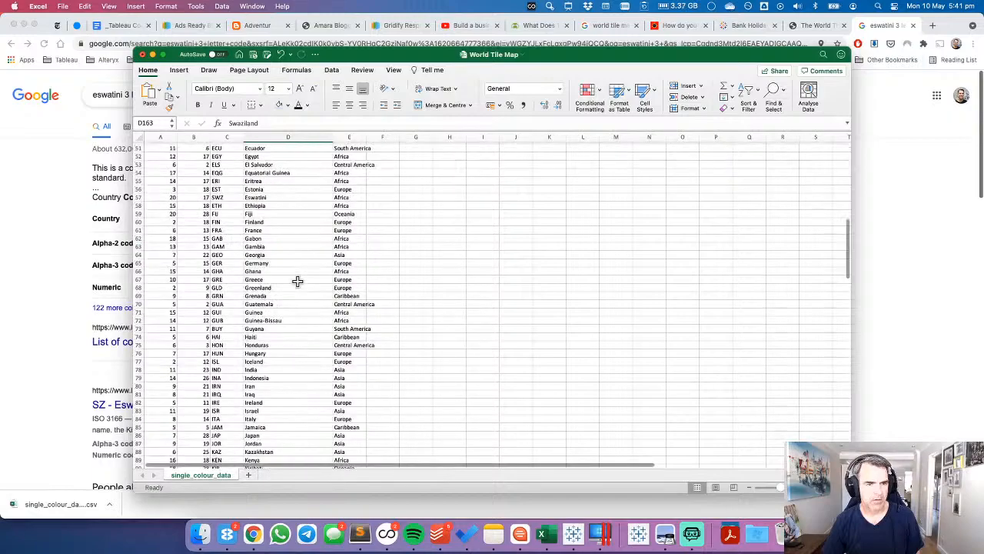
{"action": "scroll", "coordinate": [298, 281], "scroll_direction": "up", "scroll_amount": 2}
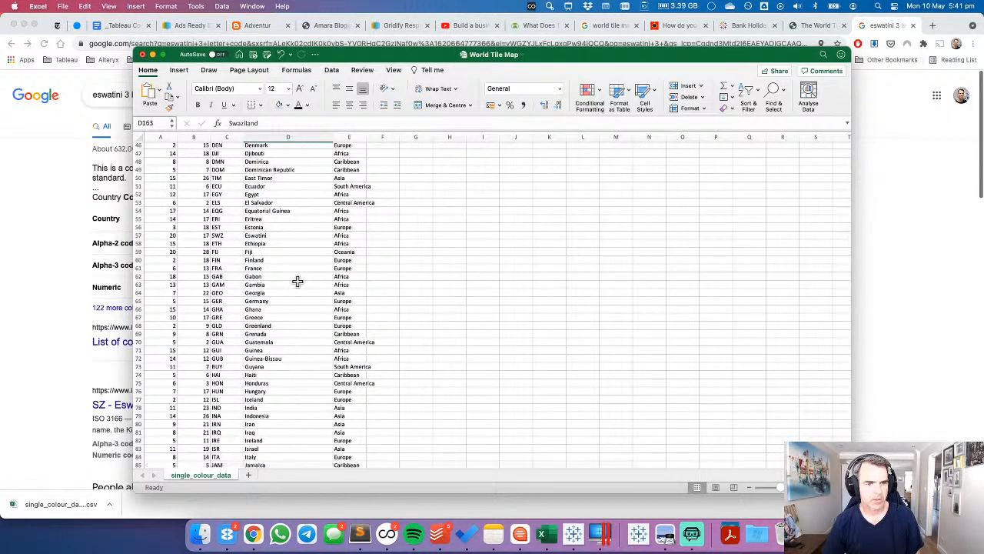
Save the workbook, refresh the Cost of 1GB of Data source from Sheet 7 in Tableau, and check the tile map on Sheet 6.
{"action": "key", "text": "super+Tab"}
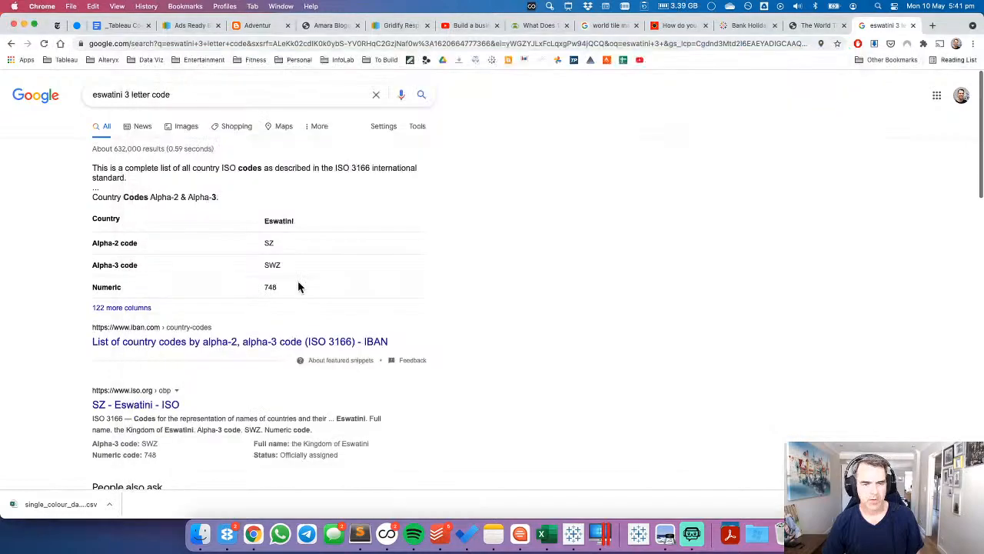
{"action": "key", "text": "super+Tab"}
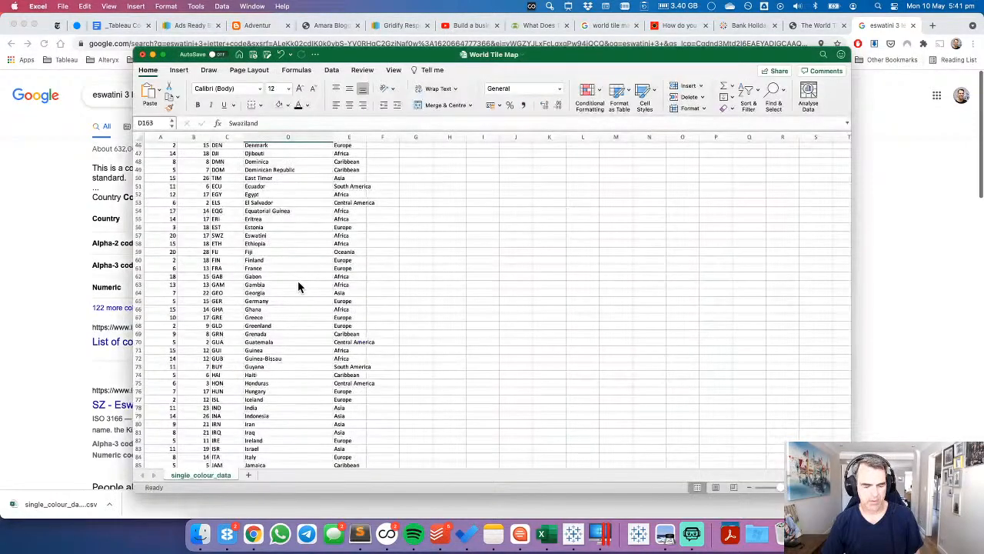
{"action": "left_click", "coordinate": [582, 543]}
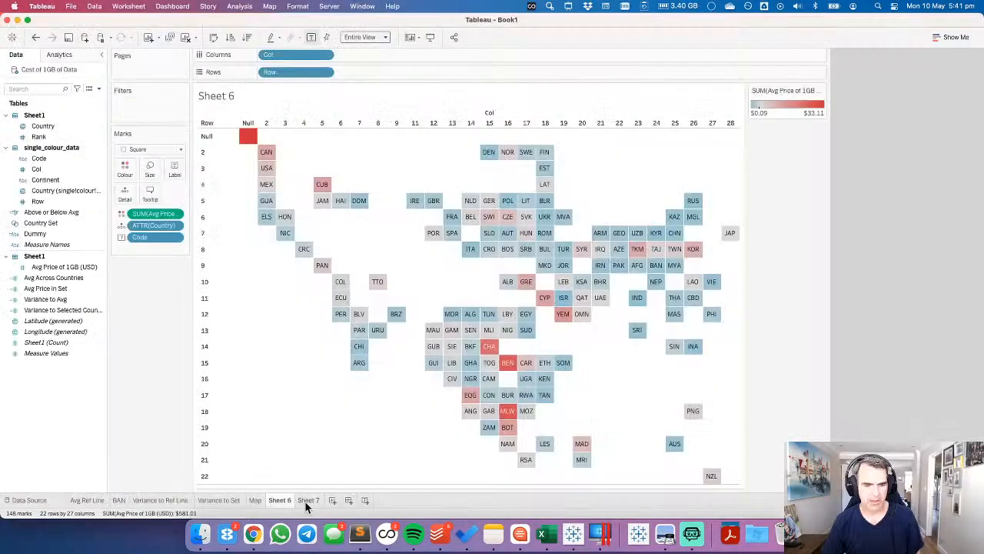
{"action": "left_click", "coordinate": [308, 500]}
{"action": "right_click", "coordinate": [42, 71]}
{"action": "left_click", "coordinate": [294, 286]}
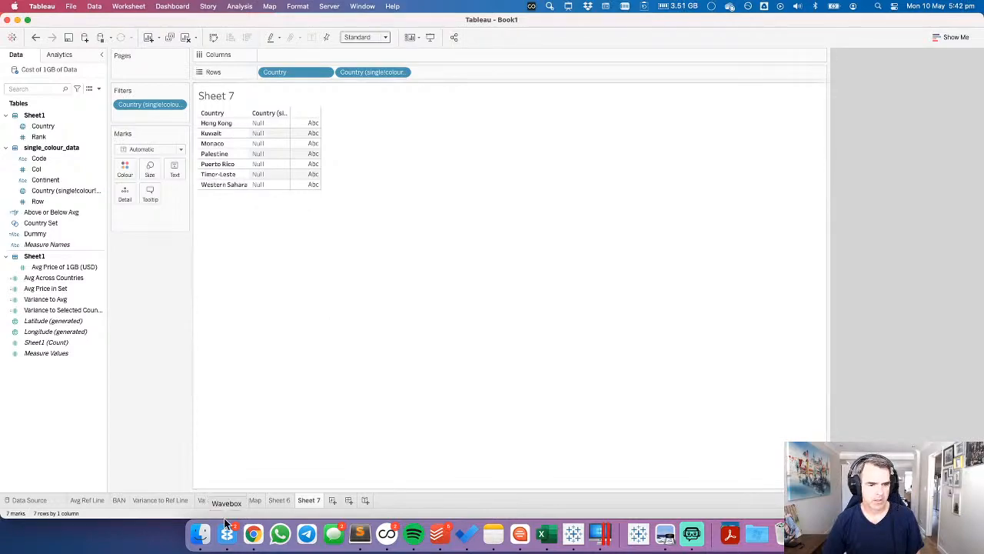
{"action": "left_click", "coordinate": [280, 500]}
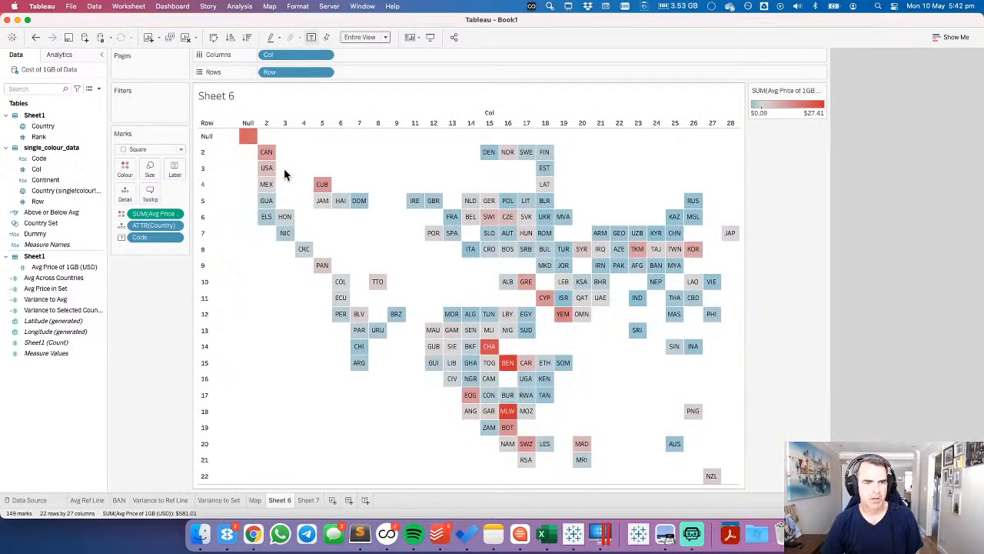
Switch to Excel and start a new row below Zimbabwe with Row 3 and Col 3.
{"action": "key", "text": "super+Tab"}
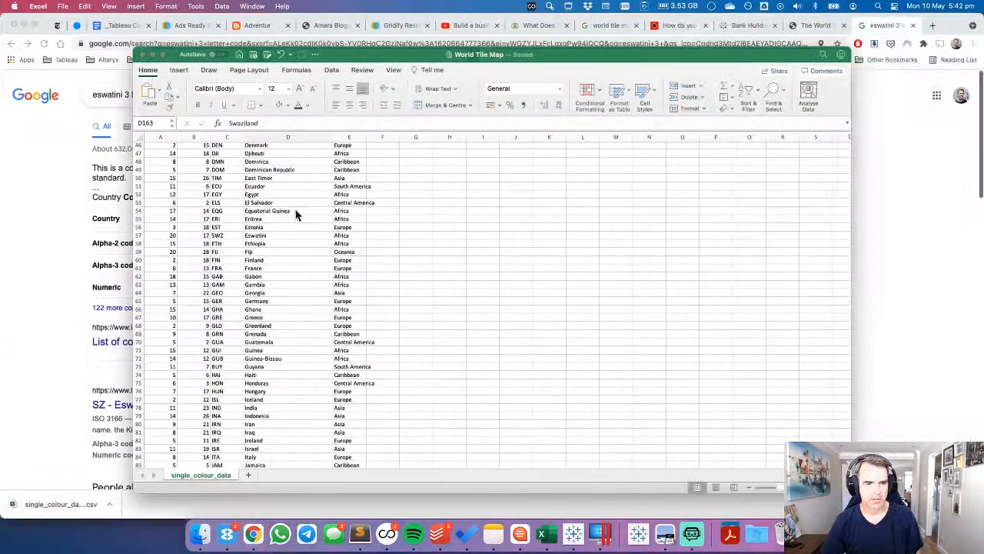
{"action": "scroll", "coordinate": [281, 351], "scroll_direction": "down", "scroll_amount": 20}
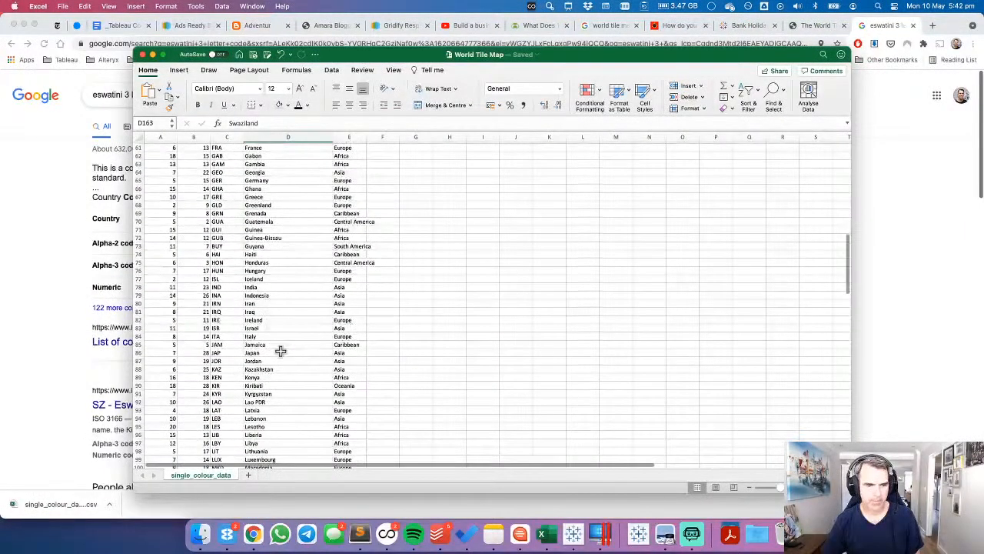
{"action": "key", "text": "super+Down"}
{"action": "key", "text": "Down"}
{"action": "key", "text": "super+Left"}
{"action": "type", "text": "3"}
{"action": "key", "text": "Tab"}
{"action": "type", "text": "3"}
{"action": "key", "text": "Tab"}
{"action": "key", "text": "Tab"}
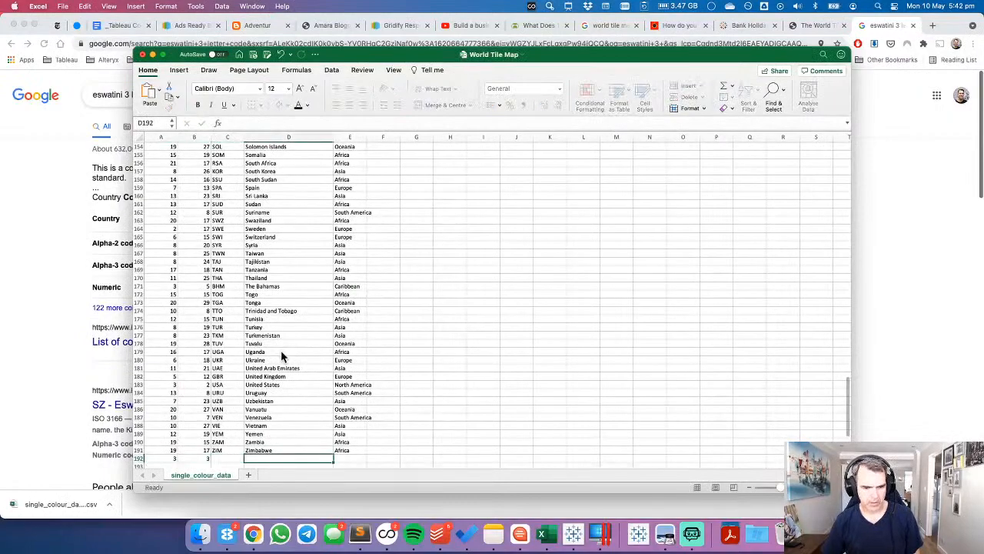
Enter Puerto Rico as the Country and North America as the Continent in the new row.
{"action": "type", "text": "Puerto Rico"}
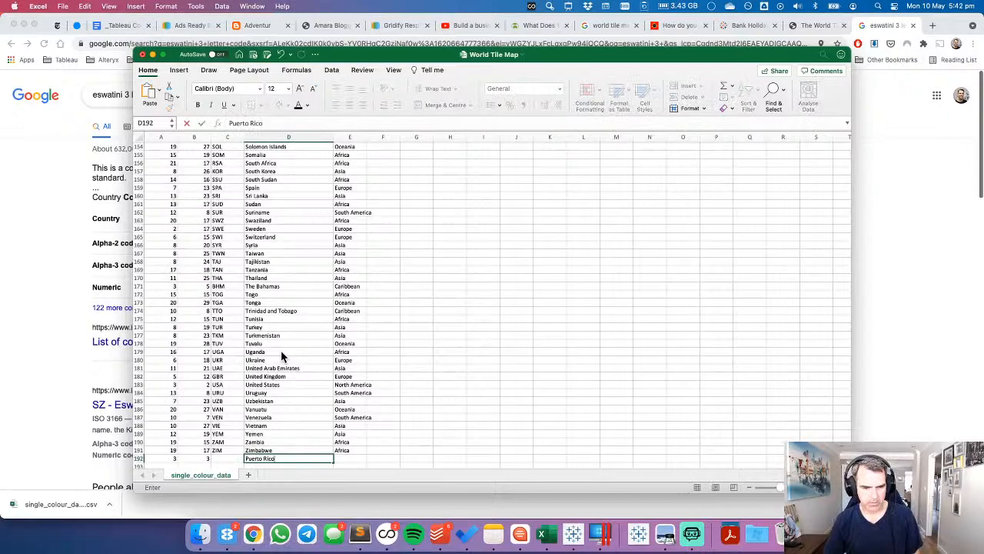
{"action": "key", "text": "Tab"}
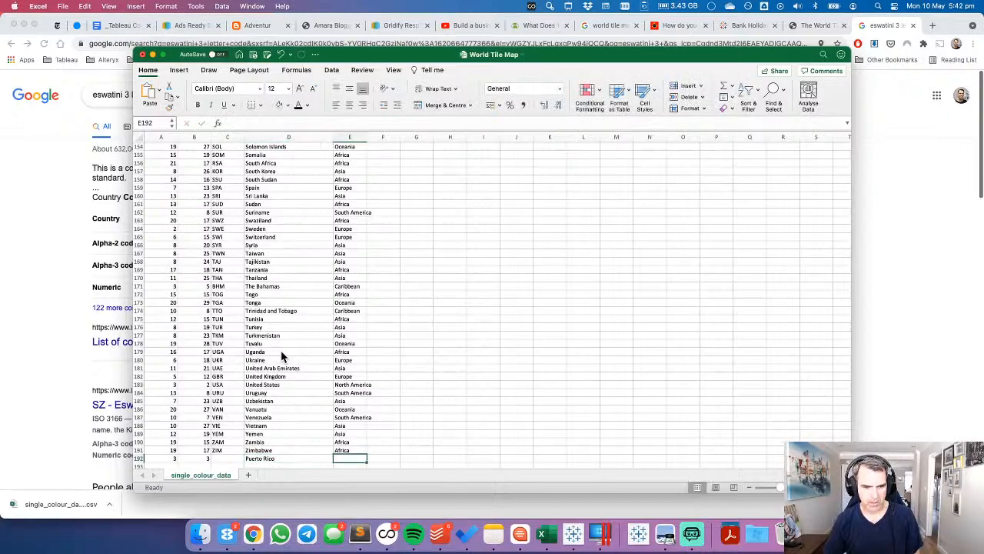
{"action": "type", "text": "North America"}
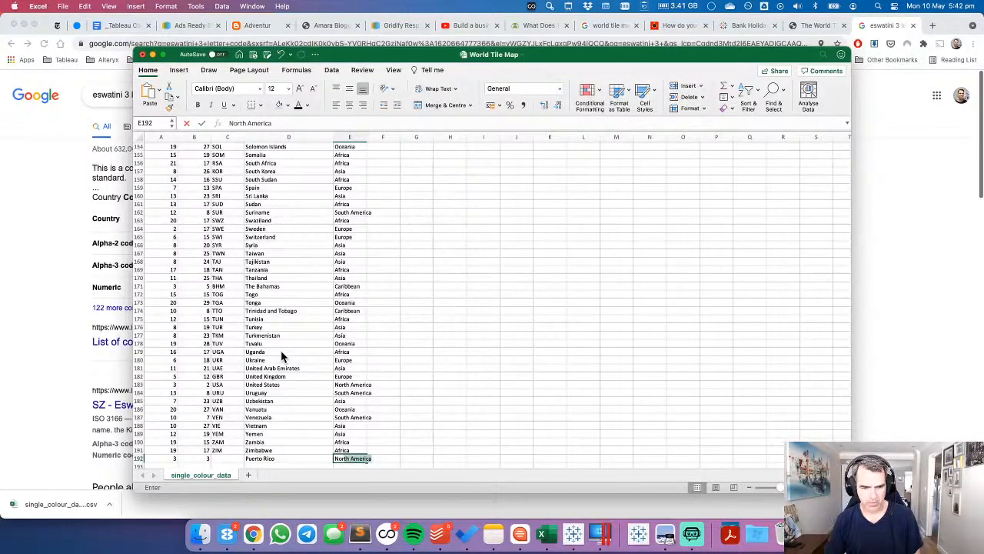
{"action": "key", "text": "Return"}
{"action": "key", "text": "Up"}
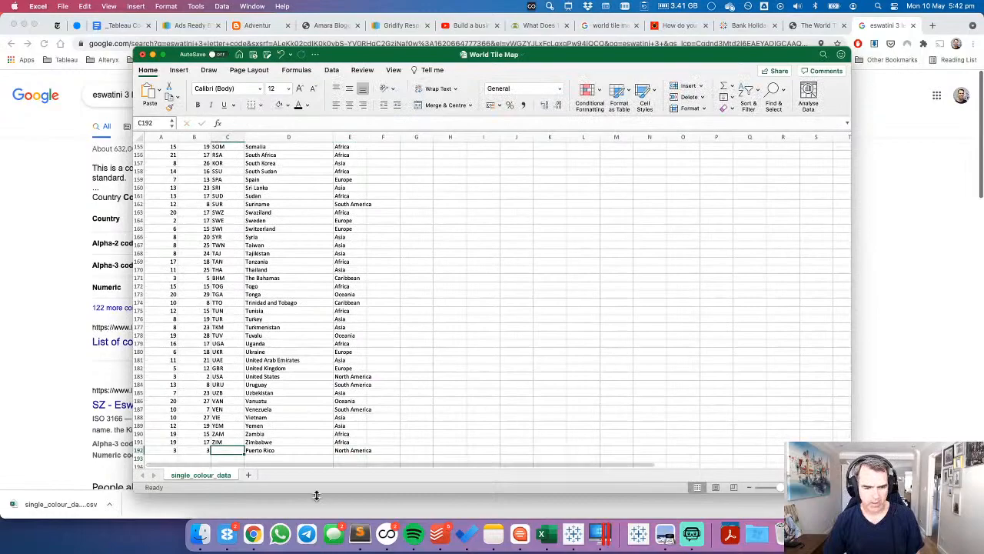
Switch to Chrome, open the IBAN list of country codes and find "puert" on the page.
{"action": "left_click", "coordinate": [247, 535]}
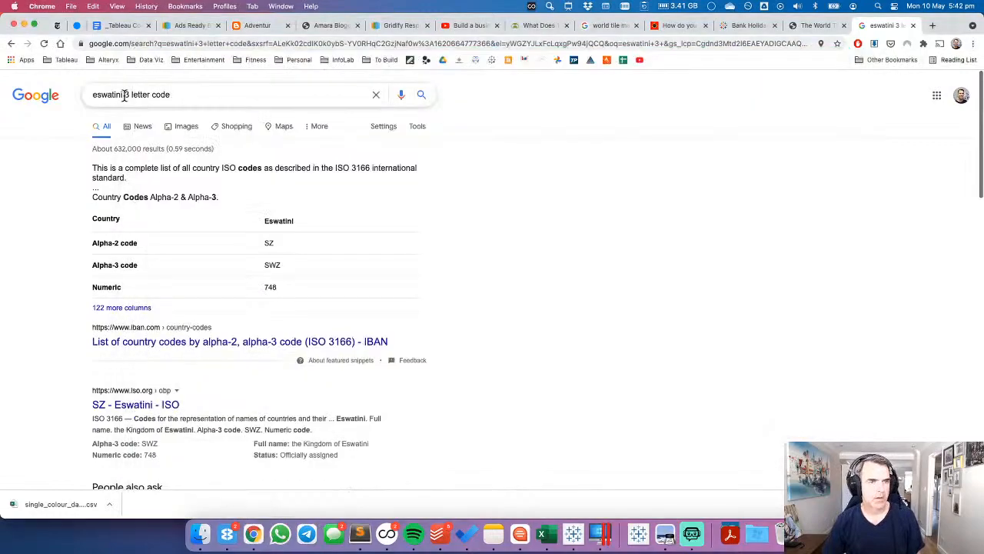
{"action": "left_click", "coordinate": [125, 95]}
{"action": "left_click", "coordinate": [176, 344]}
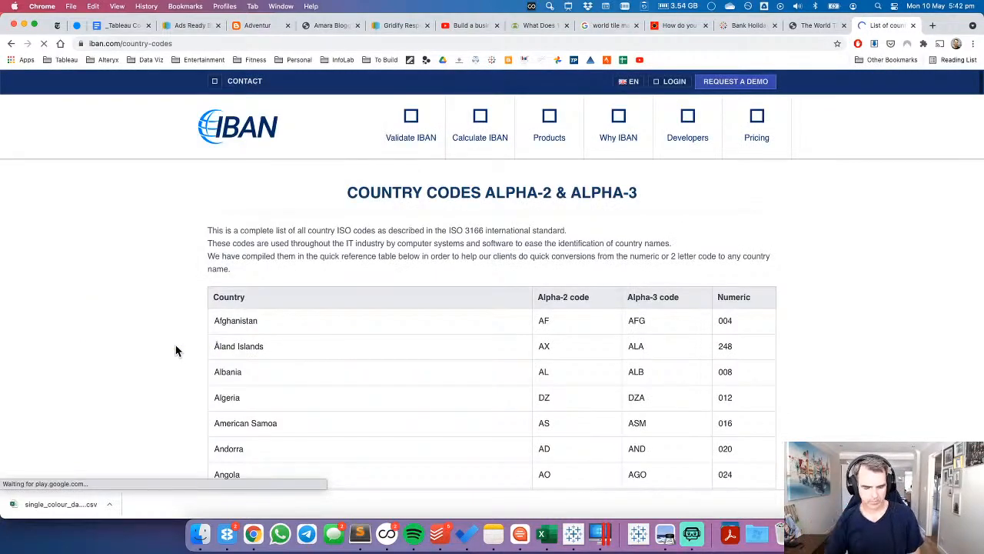
{"action": "key", "text": "super+f"}
{"action": "type", "text": "puert"}
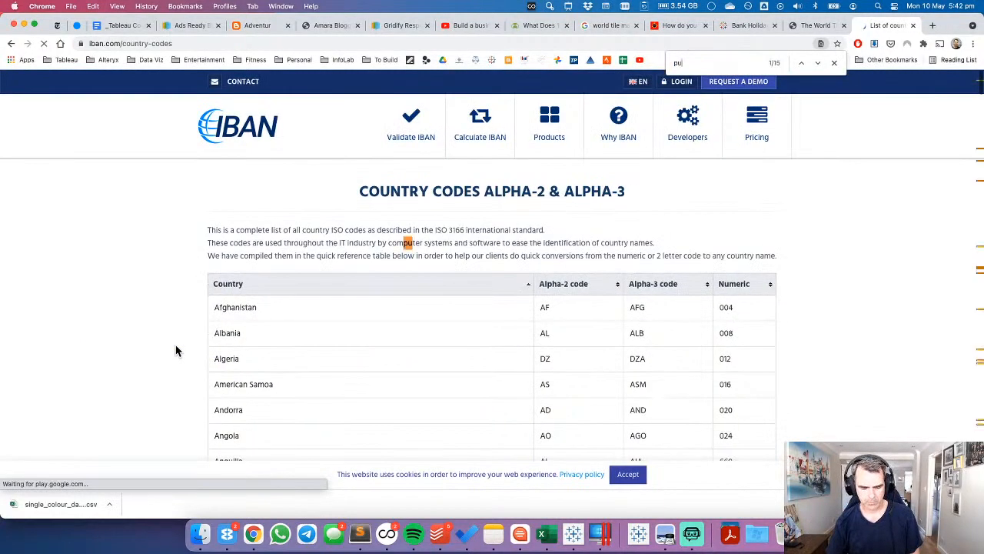
Switch back to Excel, enter PRI as the Code in the Puerto Rico row and save the workbook.
{"action": "key", "text": "super+Tab"}
{"action": "type", "text": "PRI"}
{"action": "key", "text": "Tab"}
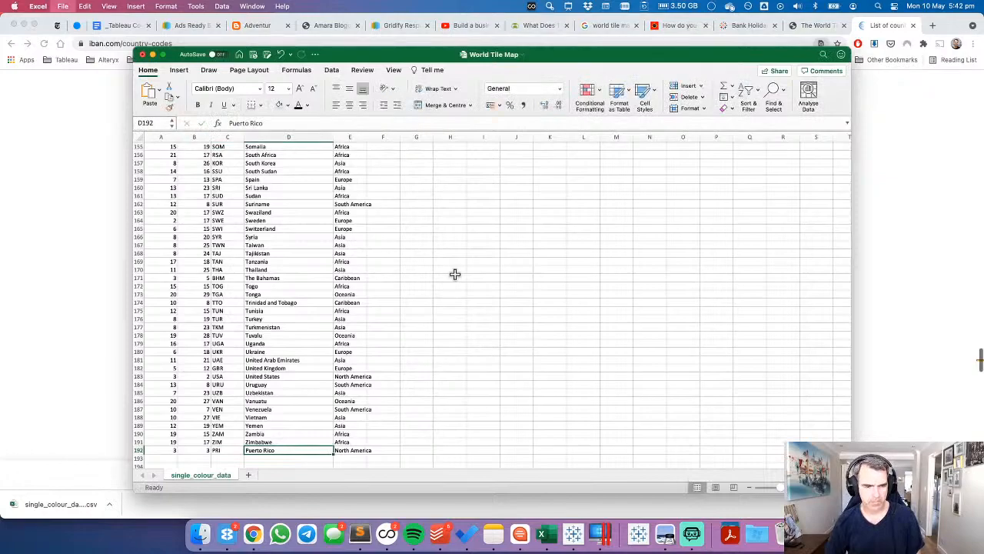
Switch to Tableau, refresh the Cost of 1GB of Data source and inspect the Cameroon tile on Sheet 6.
{"action": "key", "text": "super+Tab"}
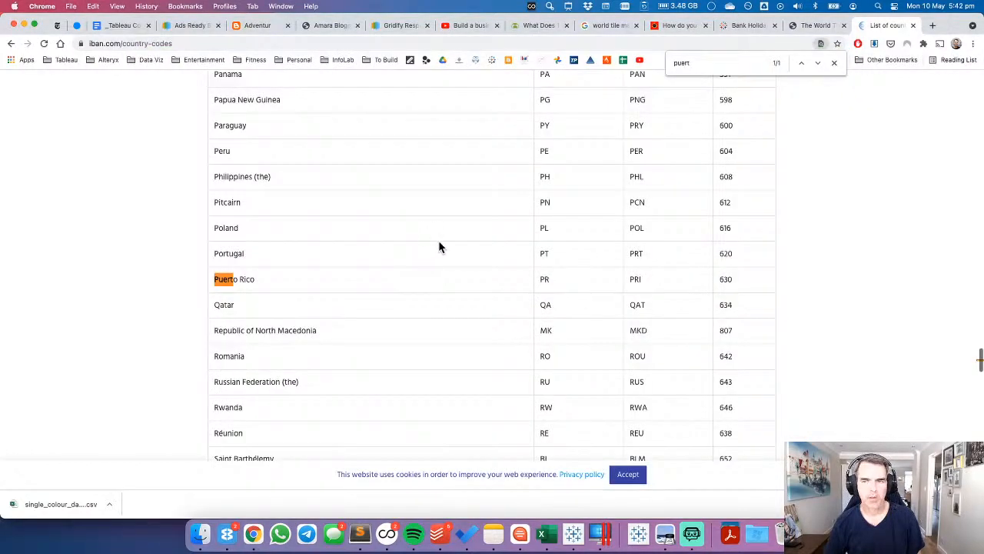
{"action": "key", "text": "super+Tab"}
{"action": "key", "text": "super+Tab"}
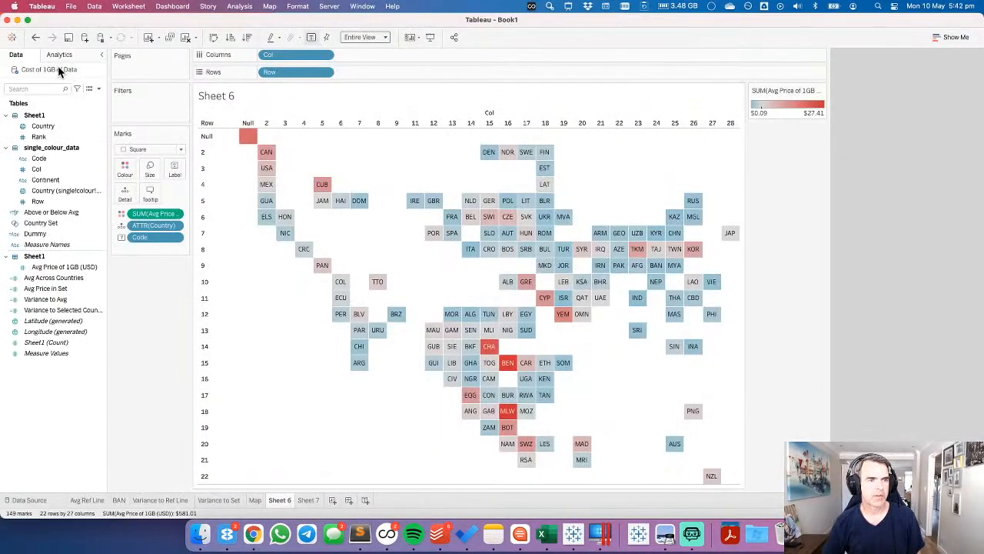
{"action": "right_click", "coordinate": [57, 65]}
{"action": "left_click", "coordinate": [77, 87]}
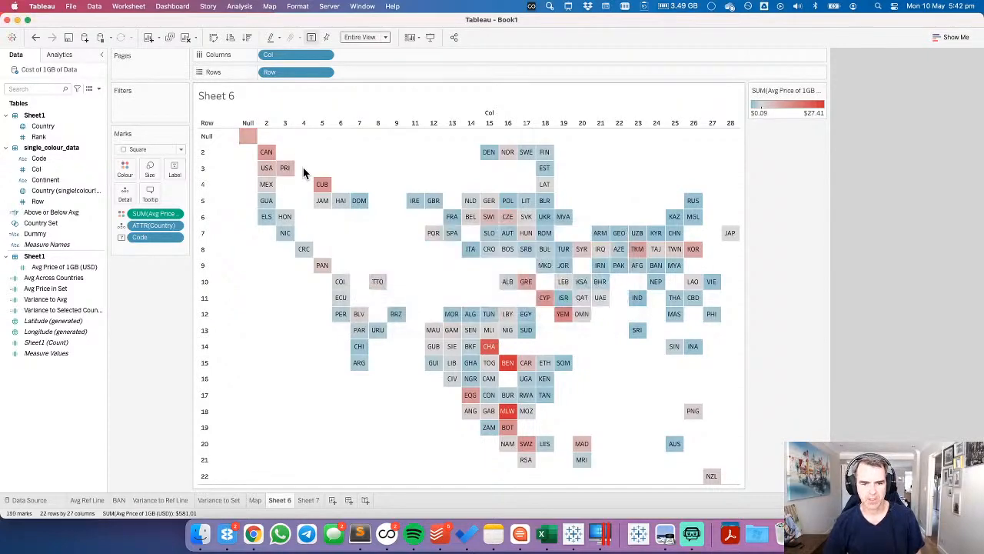
{"action": "mouse_move", "coordinate": [490, 377]}
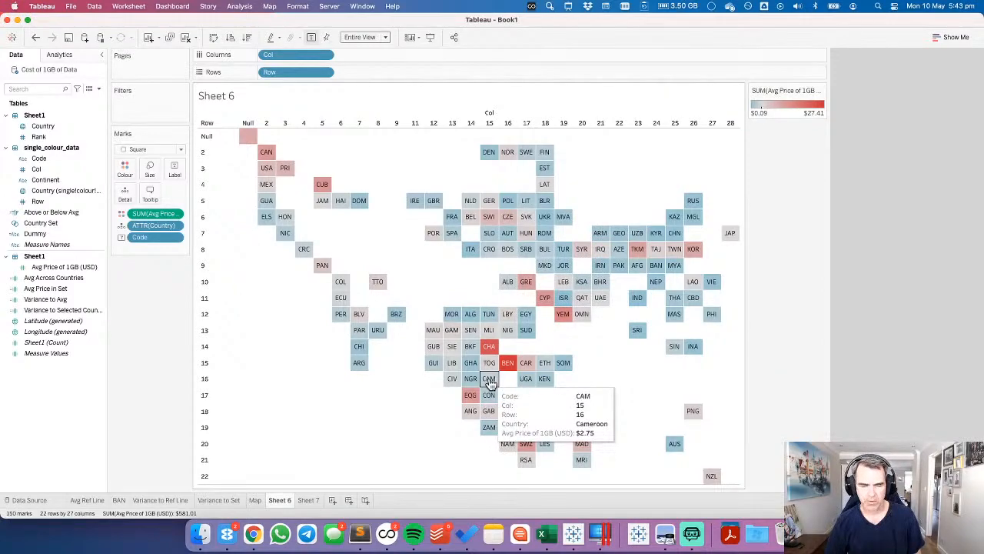
Switch back to Excel and sort the country list by Col from smallest to largest.
{"action": "key", "text": "super+Tab"}
{"action": "left_click", "coordinate": [543, 532]}
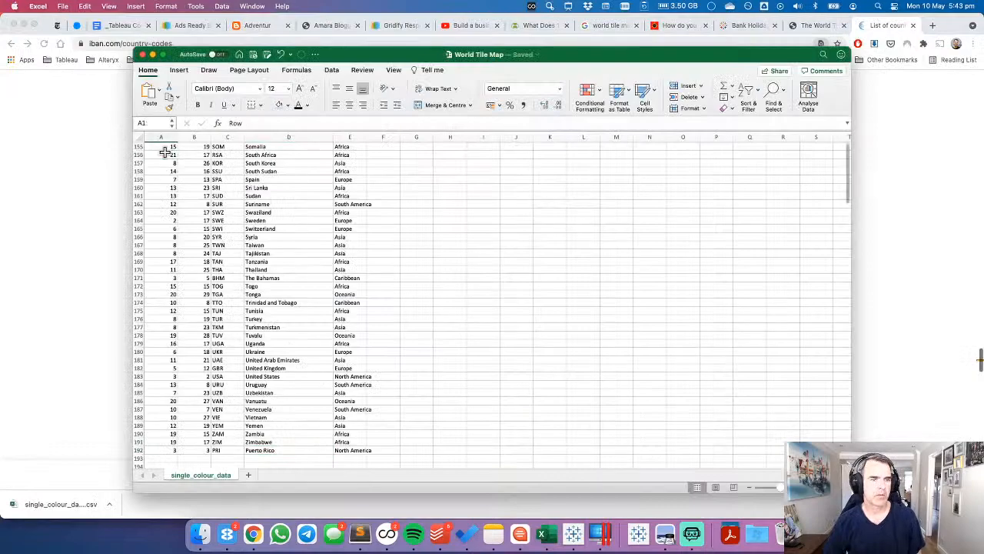
{"action": "scroll", "coordinate": [165, 152], "scroll_direction": "up", "scroll_amount": 20}
{"action": "left_click", "coordinate": [164, 155]}
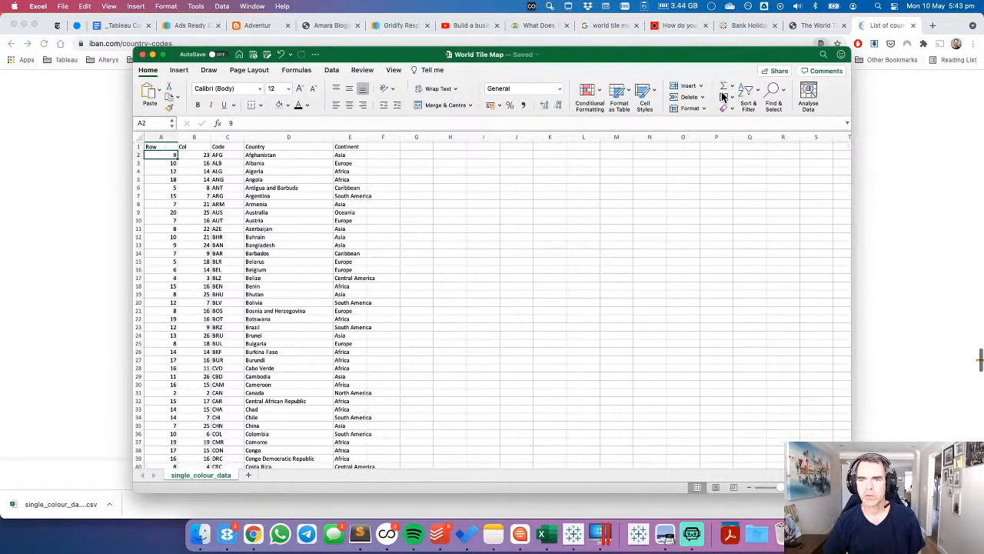
{"action": "left_click", "coordinate": [747, 92]}
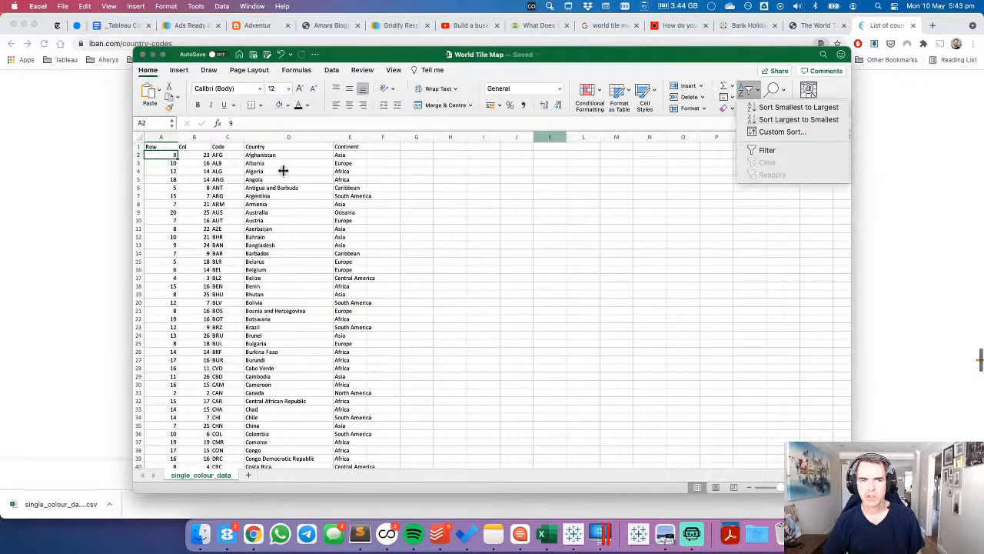
{"action": "left_click", "coordinate": [189, 157]}
{"action": "left_click", "coordinate": [194, 155]}
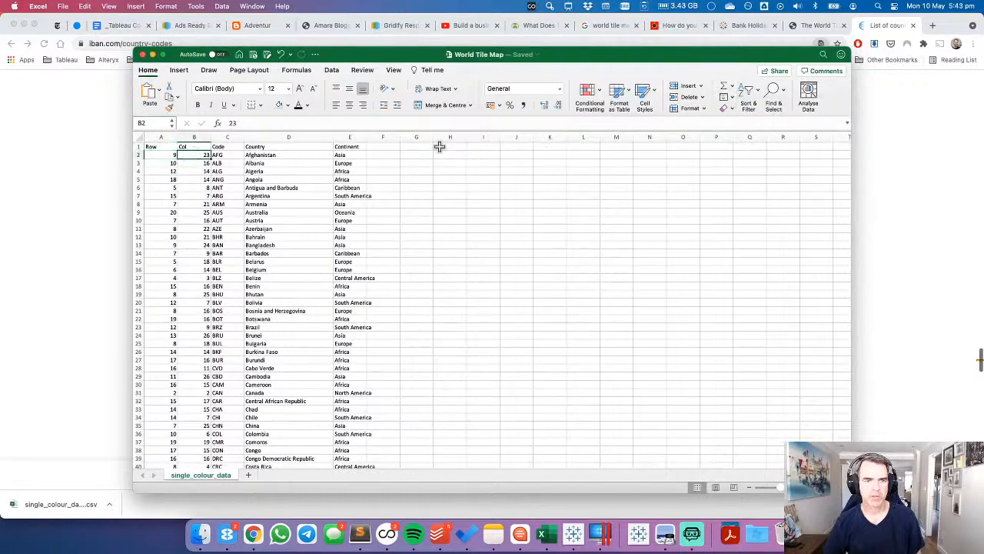
{"action": "left_click", "coordinate": [741, 93]}
{"action": "left_click", "coordinate": [769, 104]}
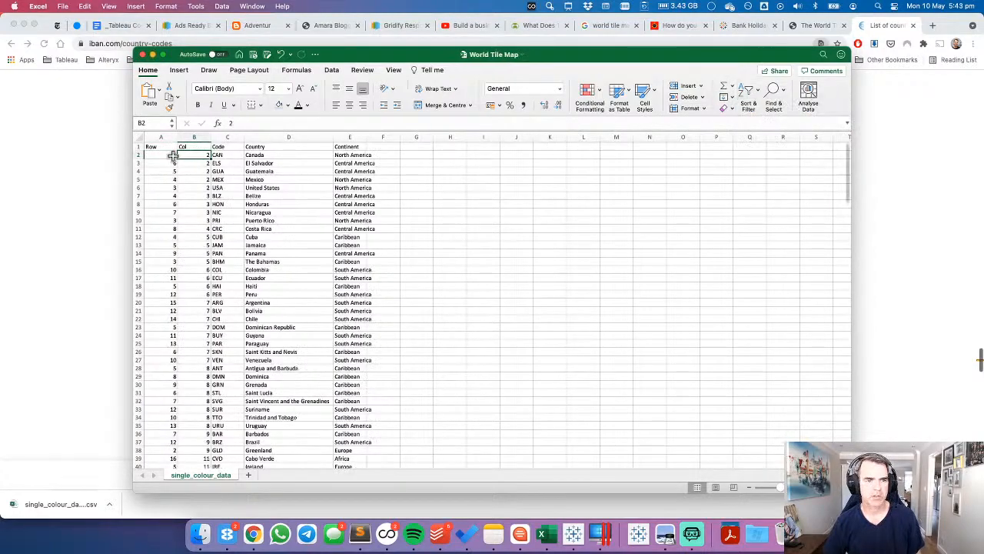
Sort the World Tile Map data by the Row column from smallest to largest.
{"action": "left_click", "coordinate": [165, 155]}
{"action": "left_click", "coordinate": [747, 92]}
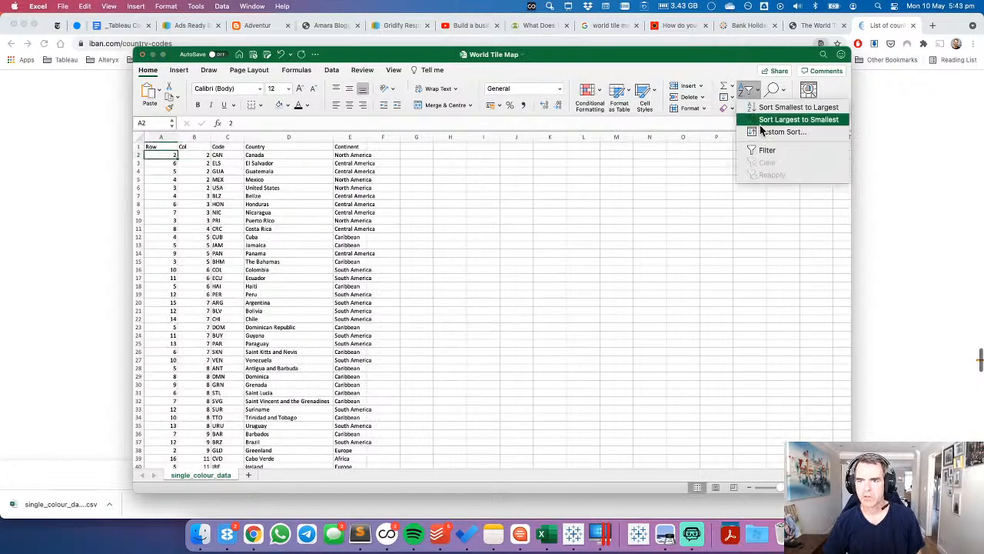
{"action": "left_click", "coordinate": [777, 107]}
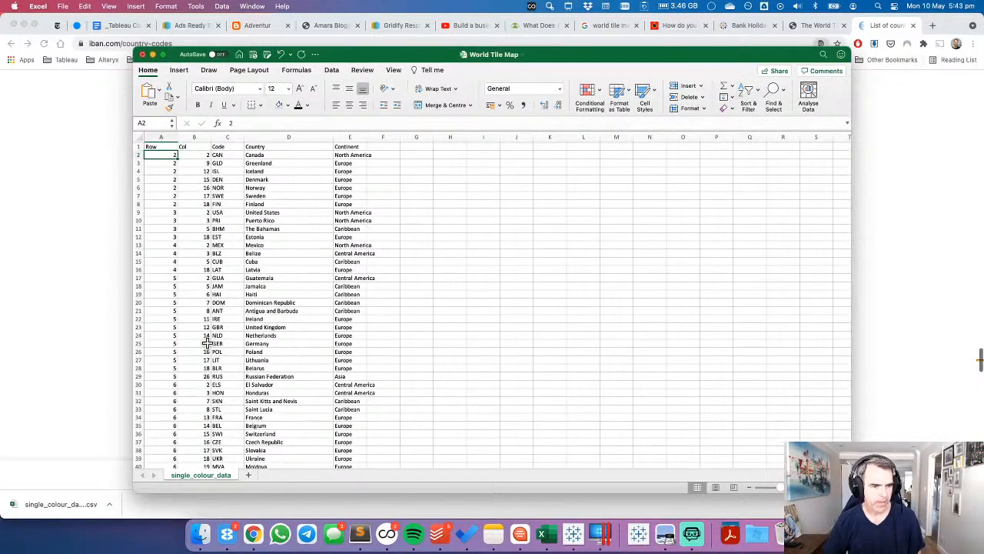
Compare the country codes around rows 15 to 20 in Excel with the Sheet 6 tile map and Sheet 7 unmatched countries in Tableau.
{"action": "scroll", "coordinate": [206, 343], "scroll_direction": "down", "scroll_amount": 20}
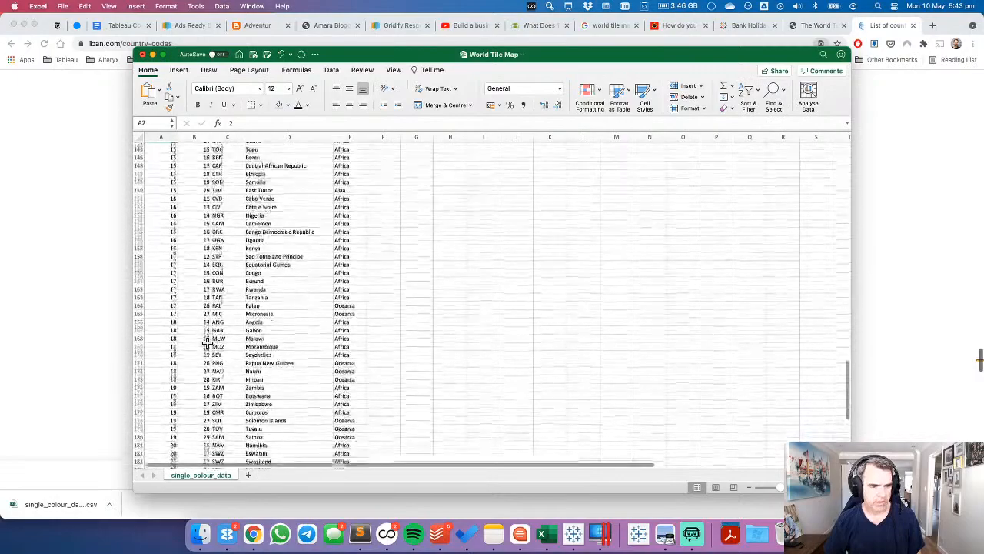
{"action": "left_click", "coordinate": [165, 246]}
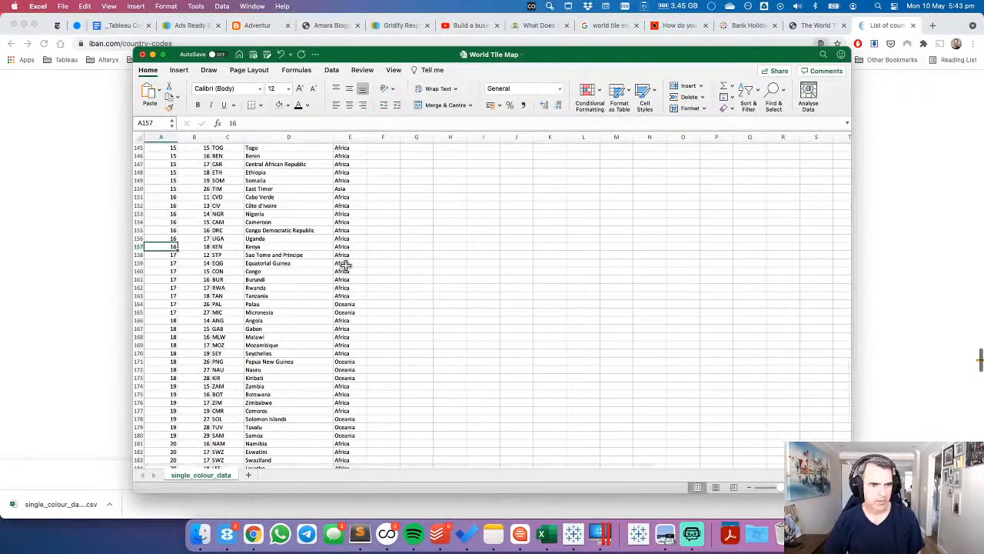
{"action": "key", "text": "super+Tab"}
{"action": "key", "text": "super+Tab"}
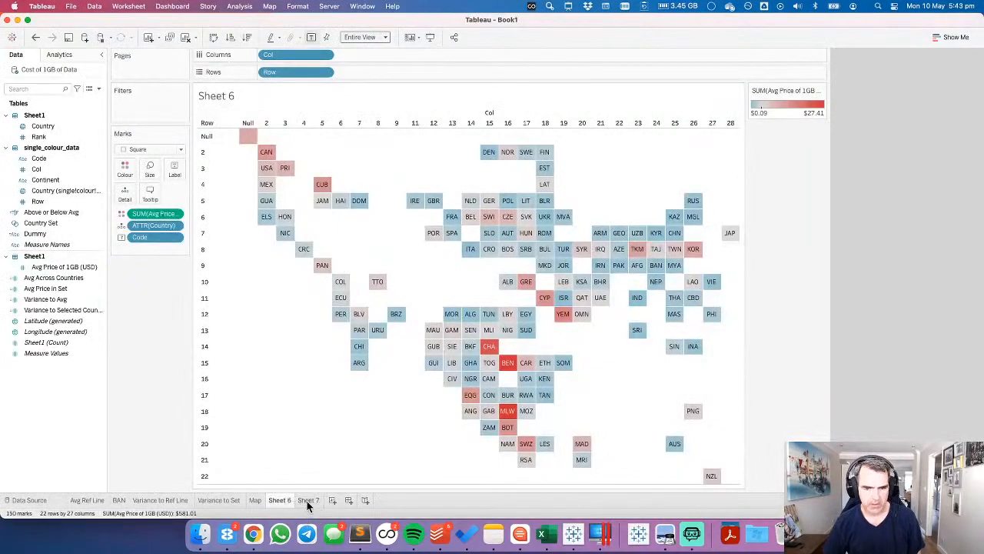
{"action": "key", "text": "super+Tab"}
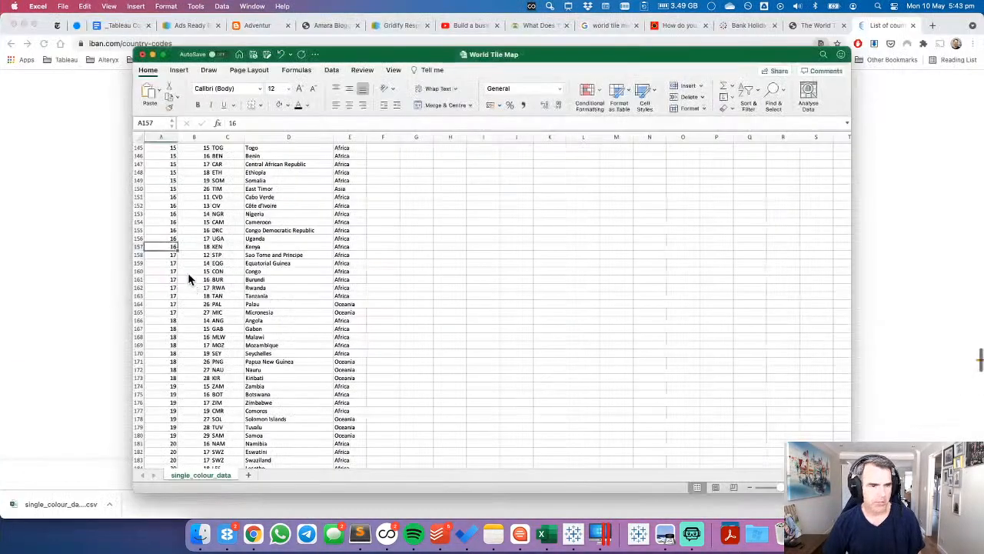
{"action": "left_click", "coordinate": [220, 238]}
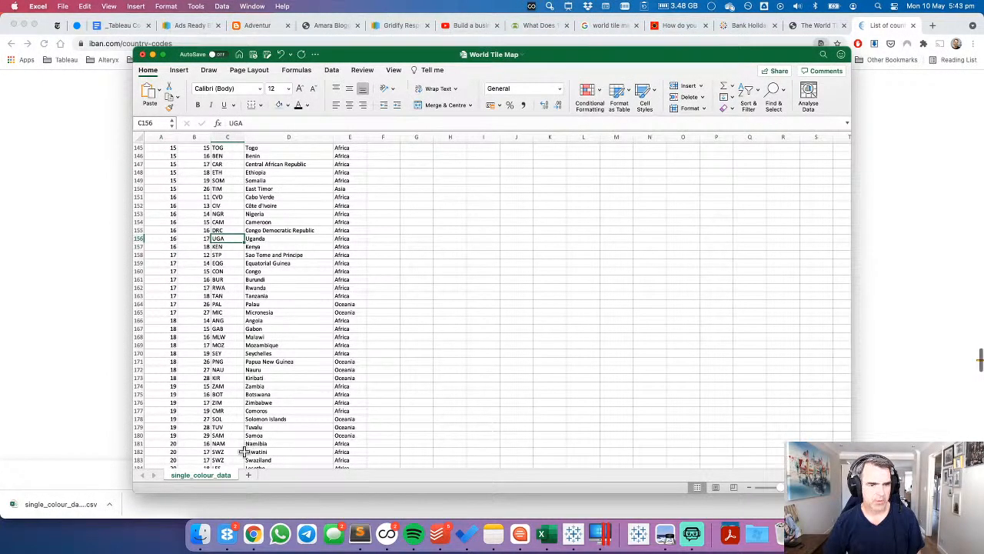
{"action": "key", "text": "super+Tab"}
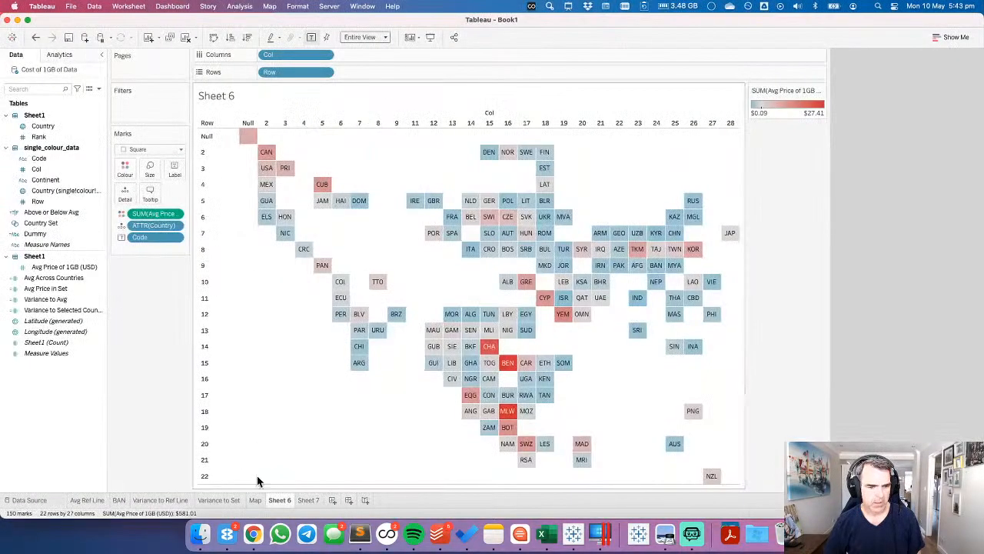
{"action": "left_click", "coordinate": [308, 500]}
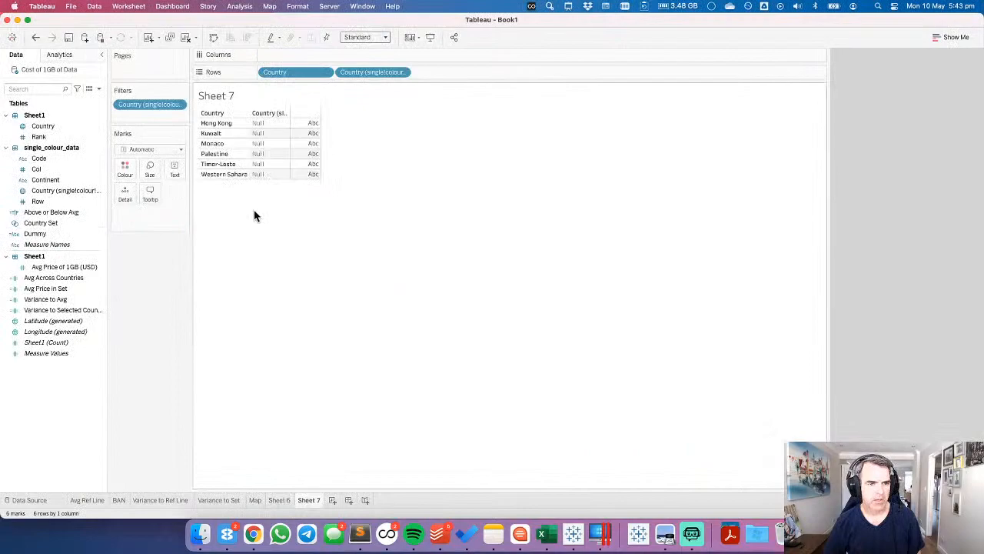
{"action": "key", "text": "super+Tab"}
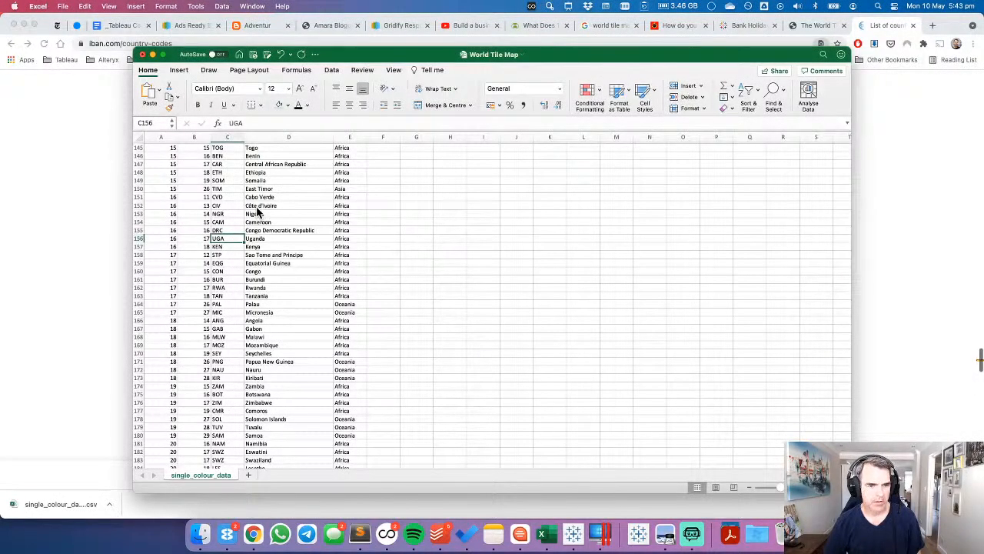
{"action": "key", "text": "super+Tab"}
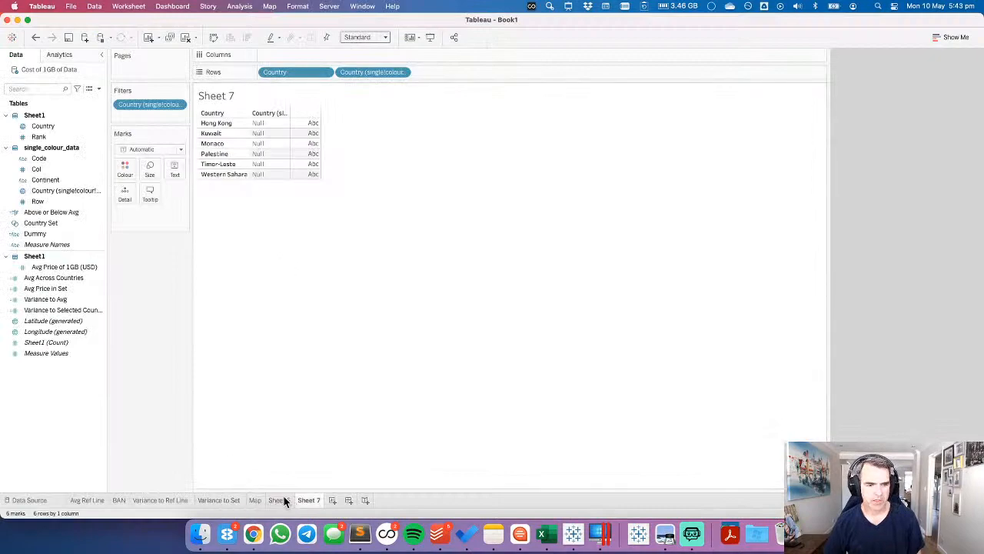
Exclude the Null row from the tile map on Sheet 6.
{"action": "left_click", "coordinate": [282, 499]}
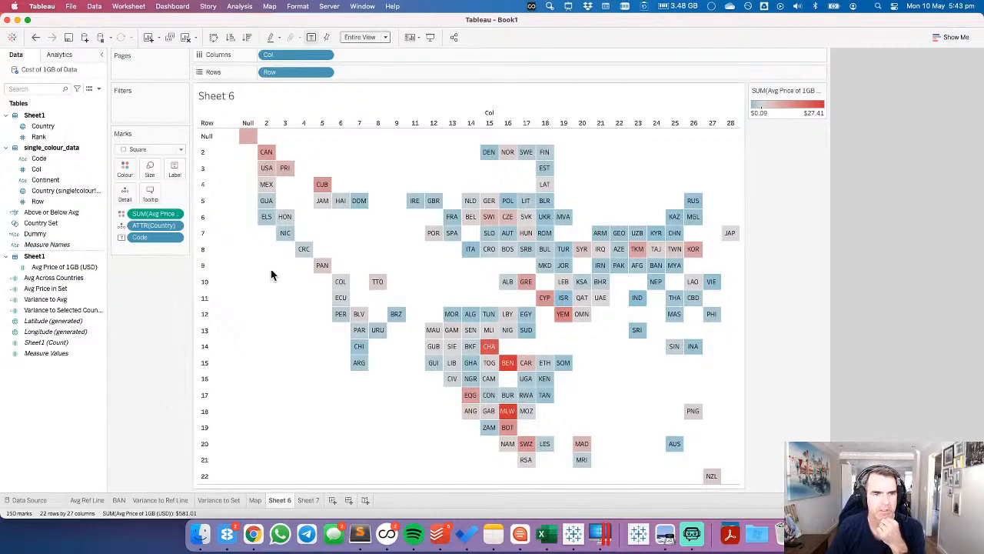
{"action": "right_click", "coordinate": [206, 137]}
{"action": "left_click", "coordinate": [225, 159]}
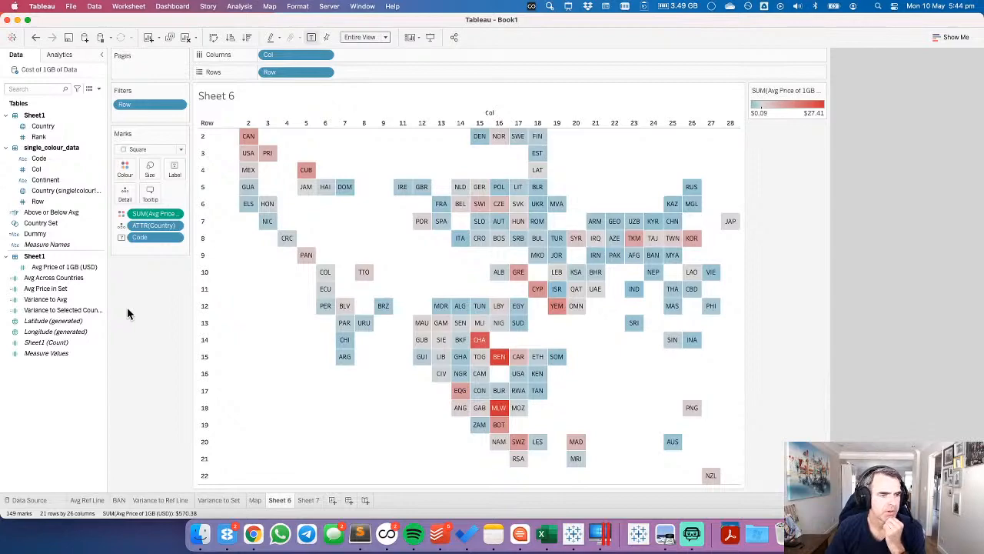
Colour the tiles by Variance to Avg in place of the average price, and open the colour settings for that measure.
{"action": "left_click", "coordinate": [59, 289]}
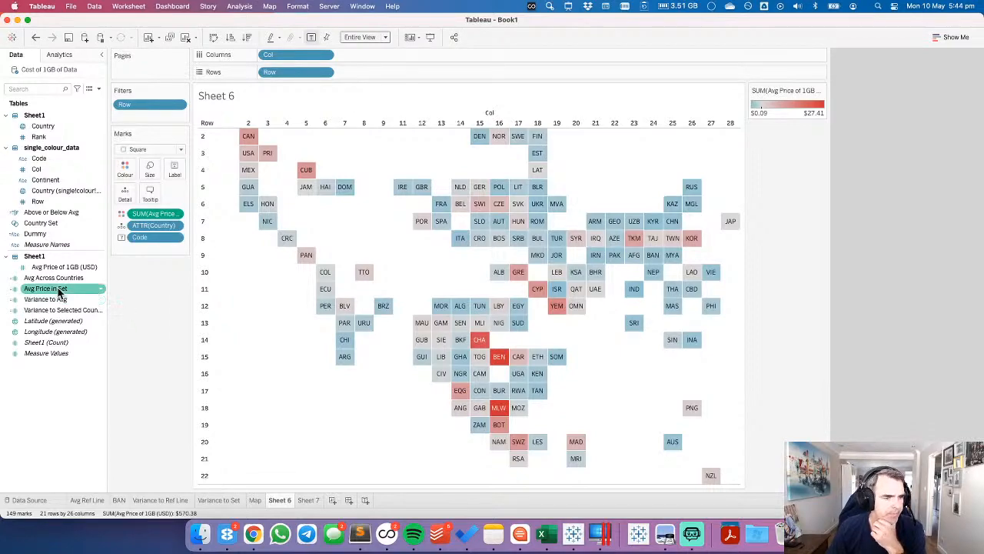
{"action": "left_click_drag", "start_coordinate": [46, 300], "coordinate": [156, 214]}
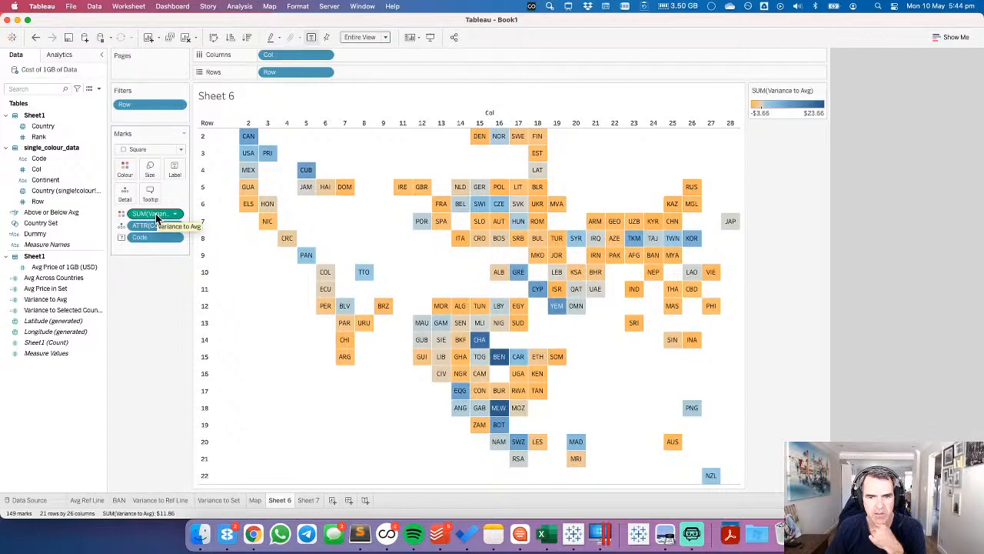
{"action": "double_click", "coordinate": [788, 114]}
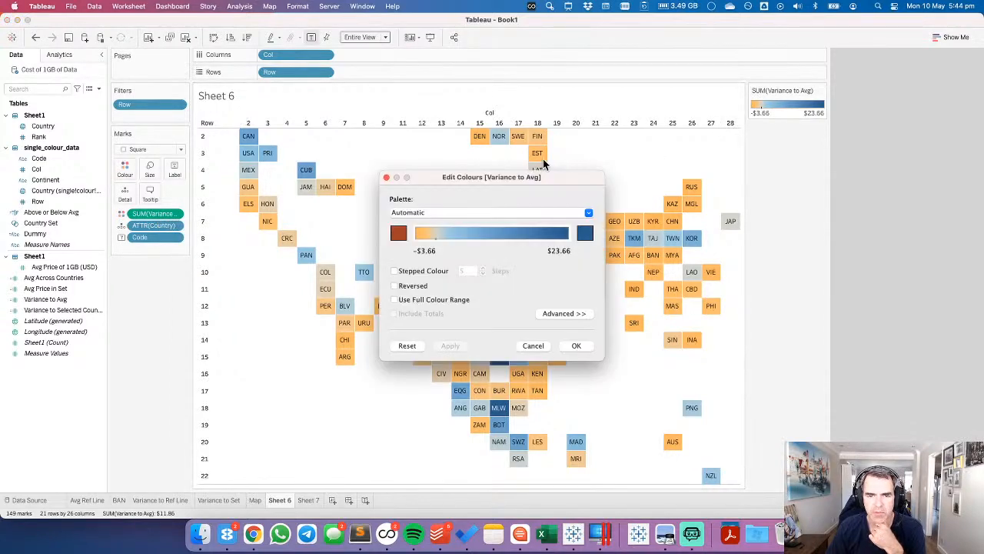
Try the Orange to Aqua palette on the Variance to Avg tiles.
{"action": "left_click", "coordinate": [469, 211]}
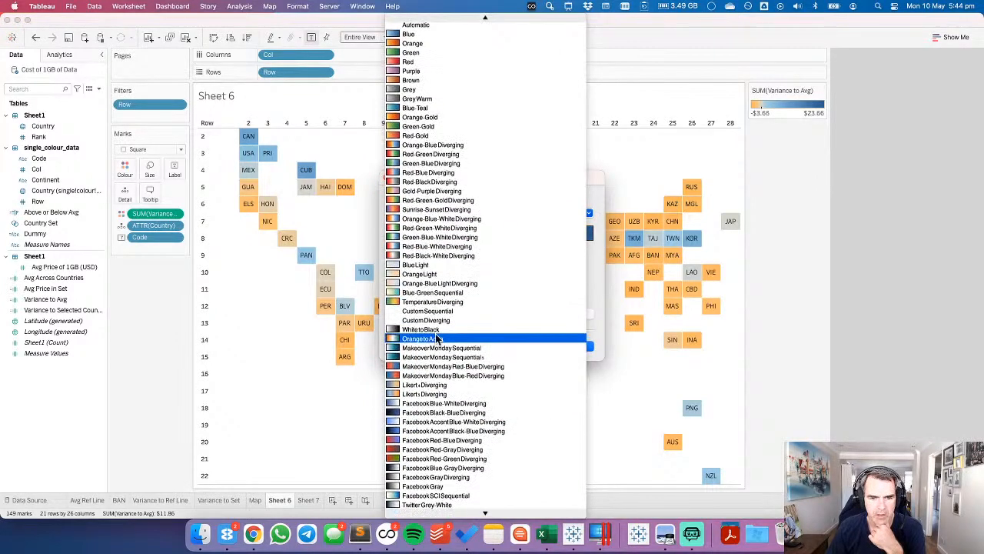
{"action": "left_click", "coordinate": [426, 335]}
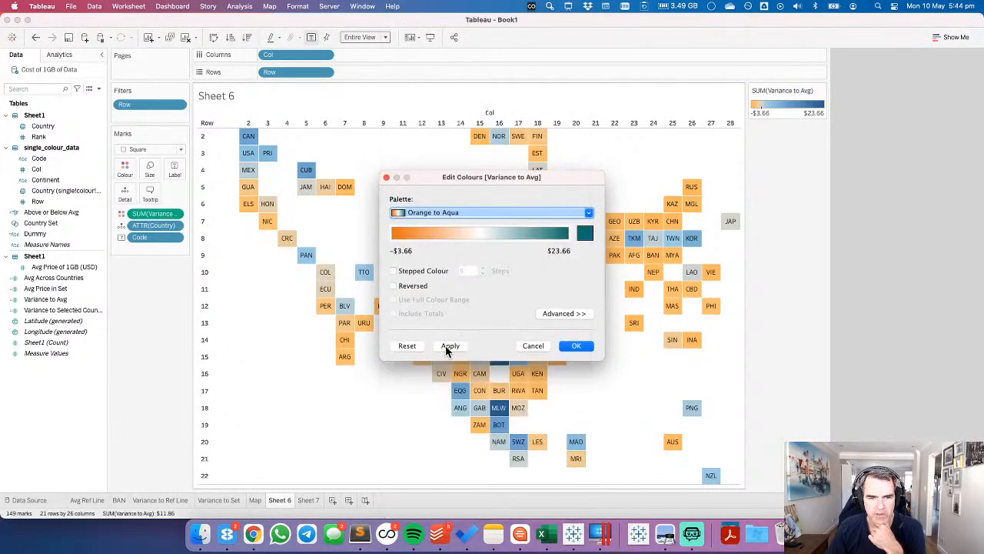
{"action": "left_click", "coordinate": [450, 346]}
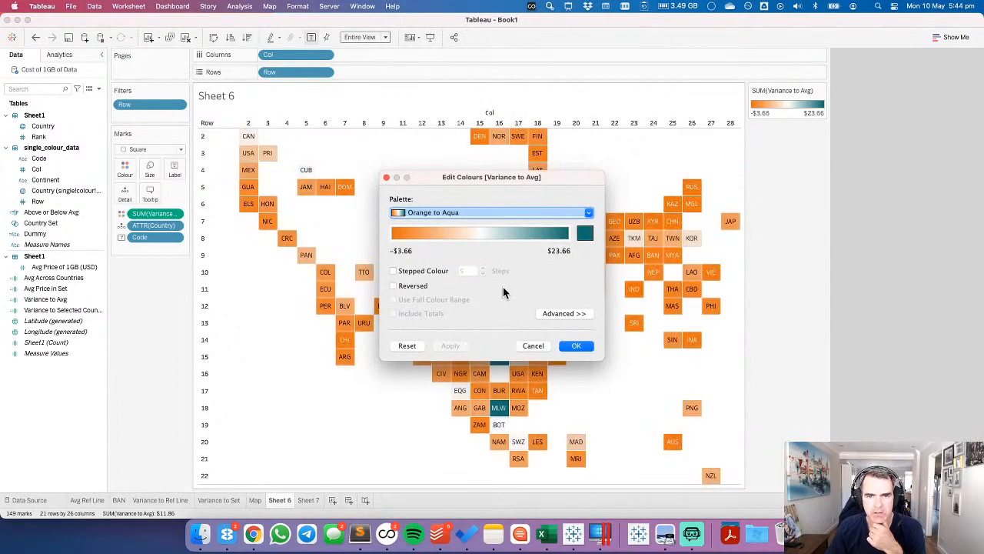
Apply the Red-Blue Diverging palette, reversed, to the Variance to Avg tiles.
{"action": "left_click_drag", "start_coordinate": [498, 179], "coordinate": [256, 130]}
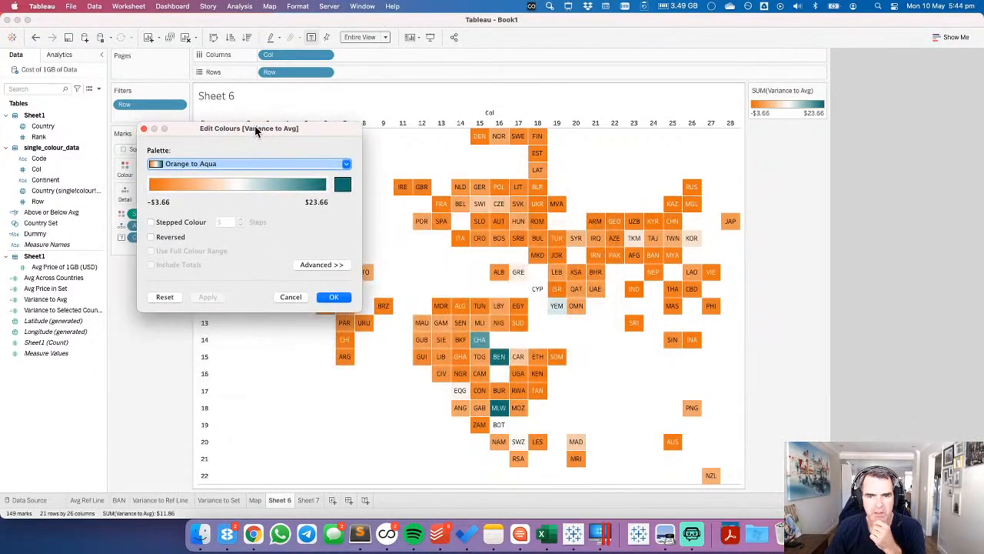
{"action": "left_click", "coordinate": [223, 160]}
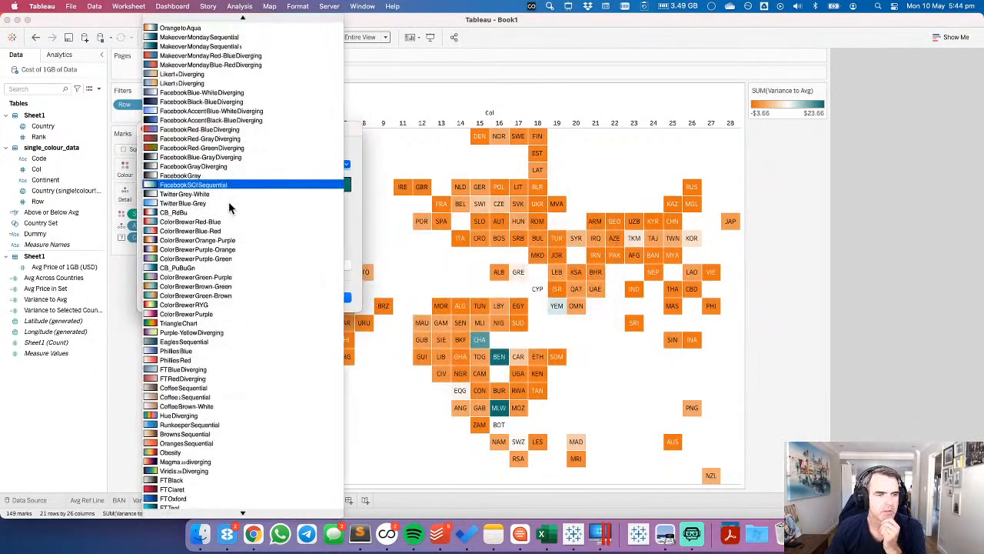
{"action": "scroll", "coordinate": [274, 264], "scroll_direction": "up", "scroll_amount": 10}
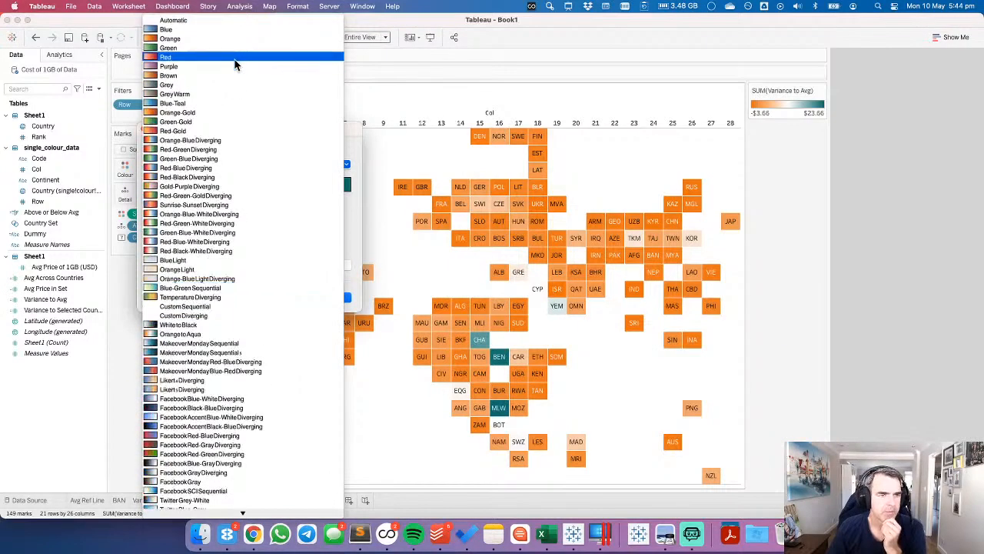
{"action": "left_click", "coordinate": [230, 167]}
{"action": "left_click", "coordinate": [169, 238]}
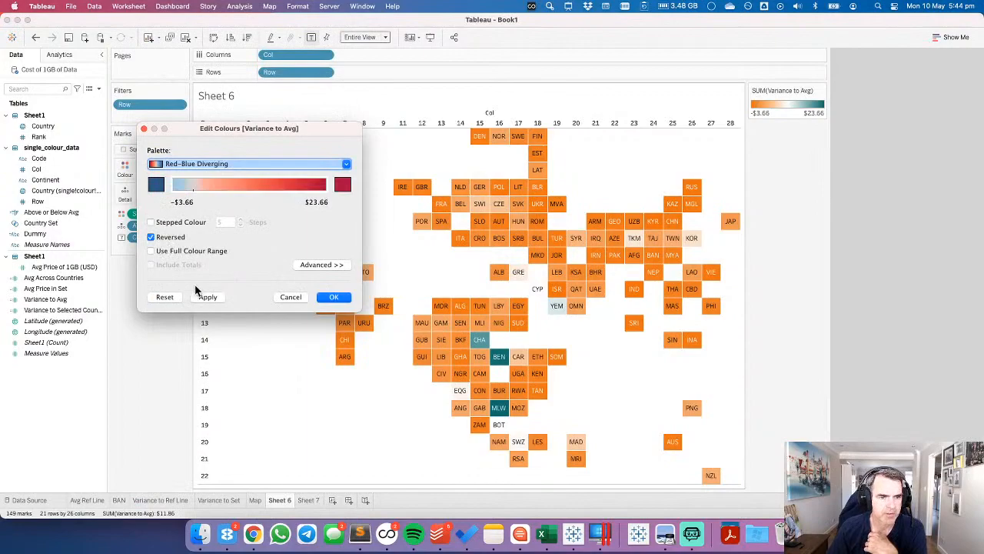
{"action": "left_click", "coordinate": [207, 299]}
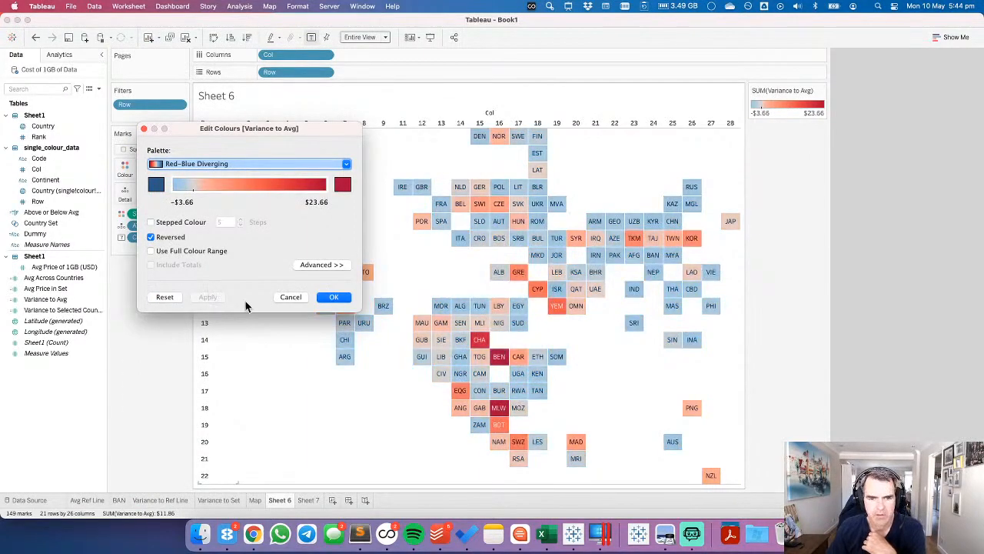
{"action": "left_click", "coordinate": [334, 298]}
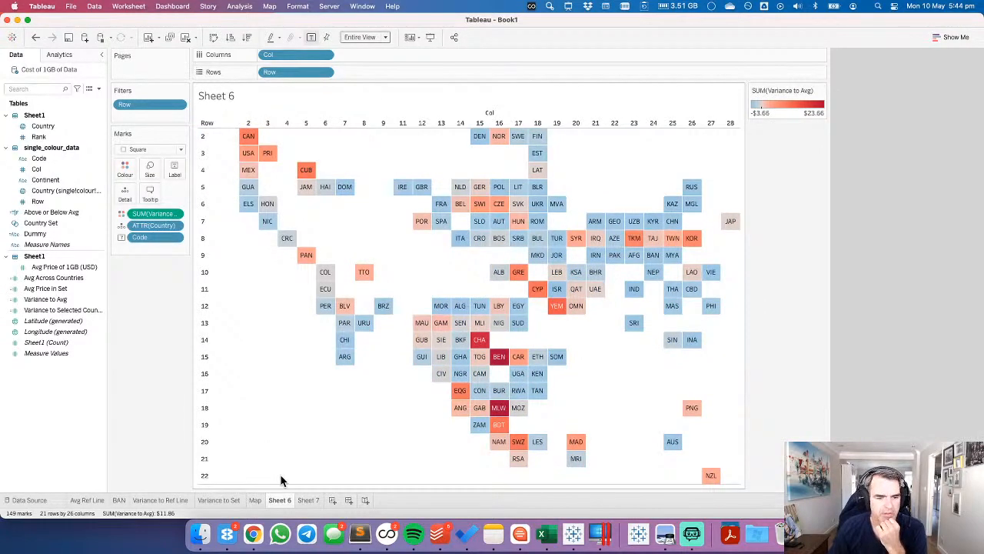
Rename Sheet 6 as Tile Above Below.
{"action": "right_click", "coordinate": [279, 500]}
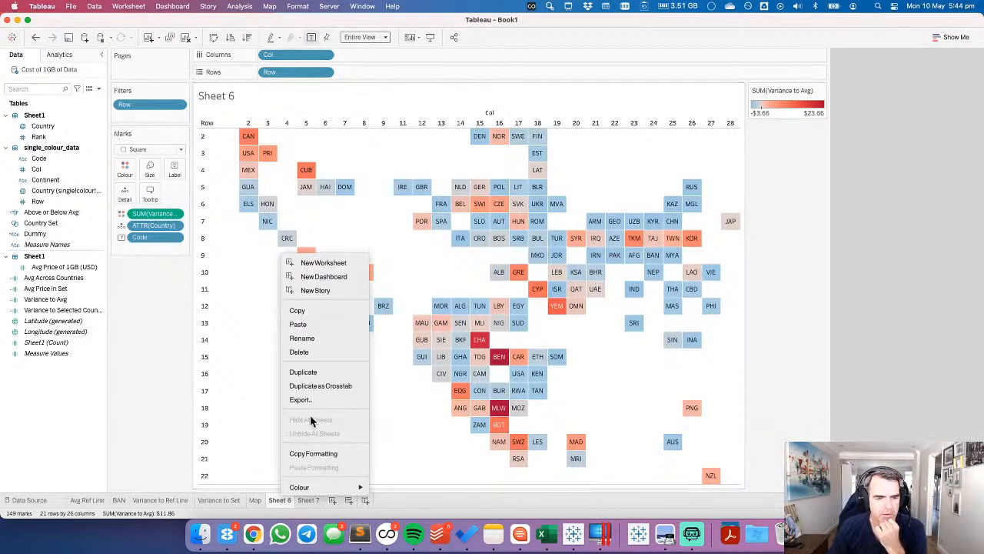
{"action": "left_click", "coordinate": [279, 501]}
{"action": "type", "text": "Tile Above Below"}
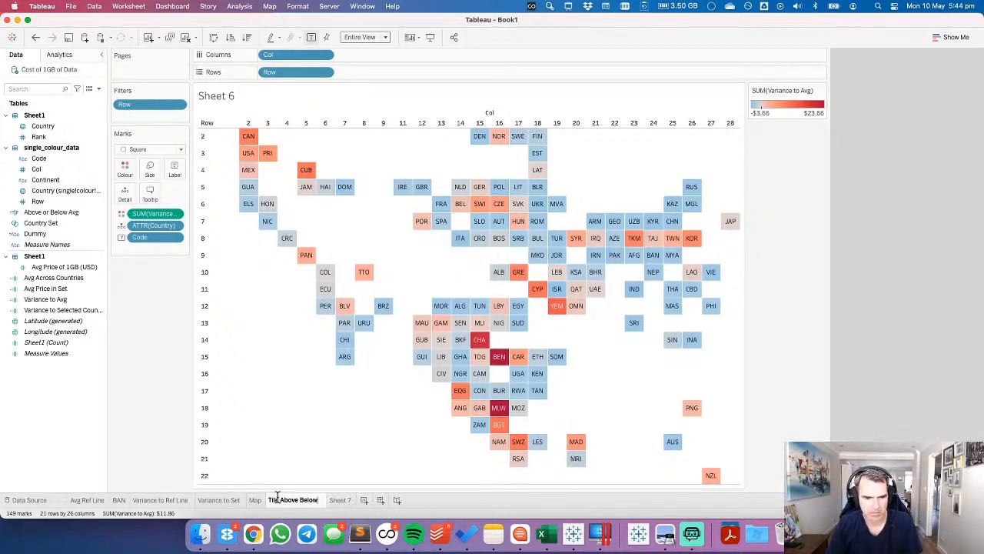
{"action": "key", "text": "Return"}
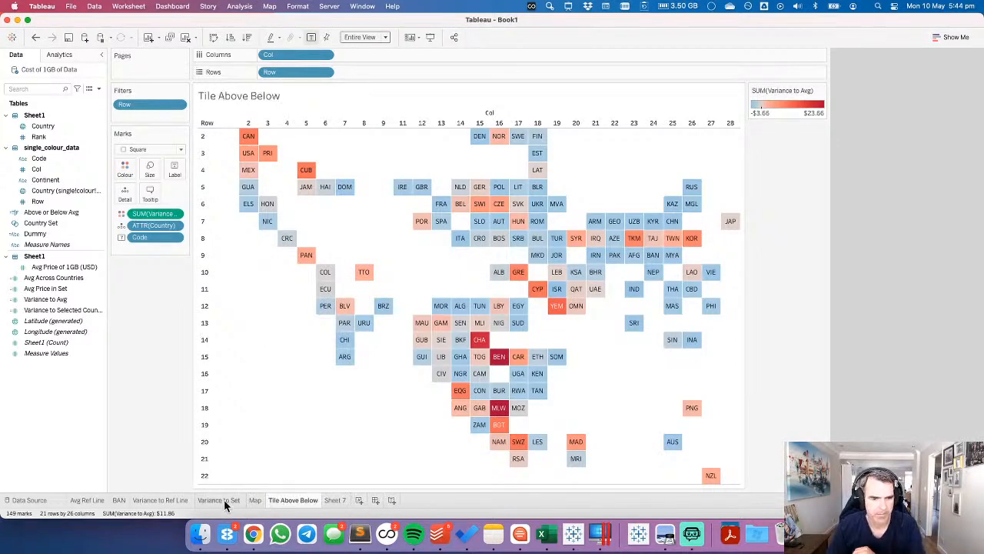
Duplicate the Tile Above Below sheet and colour the copy's tiles by Variance to Selected Country.
{"action": "right_click", "coordinate": [296, 500]}
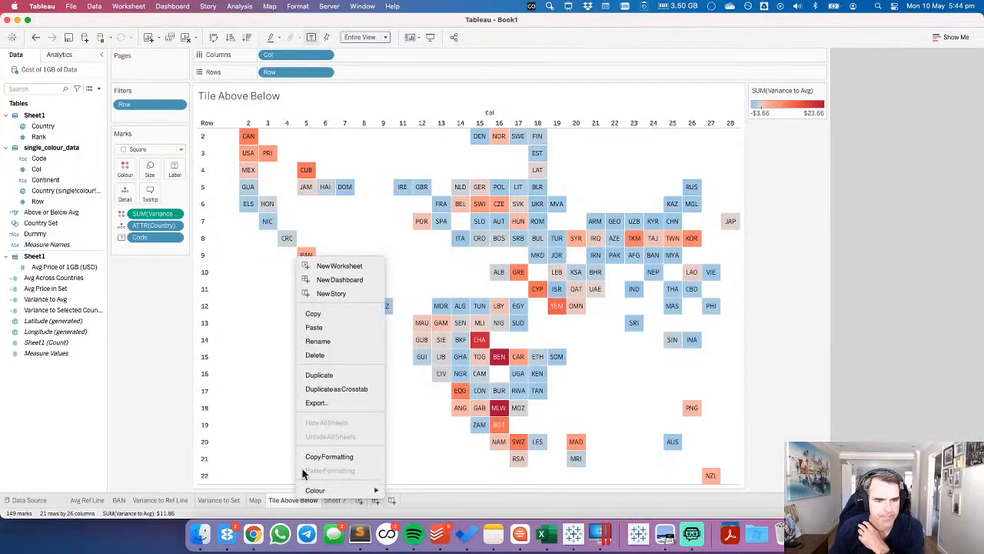
{"action": "left_click", "coordinate": [319, 377]}
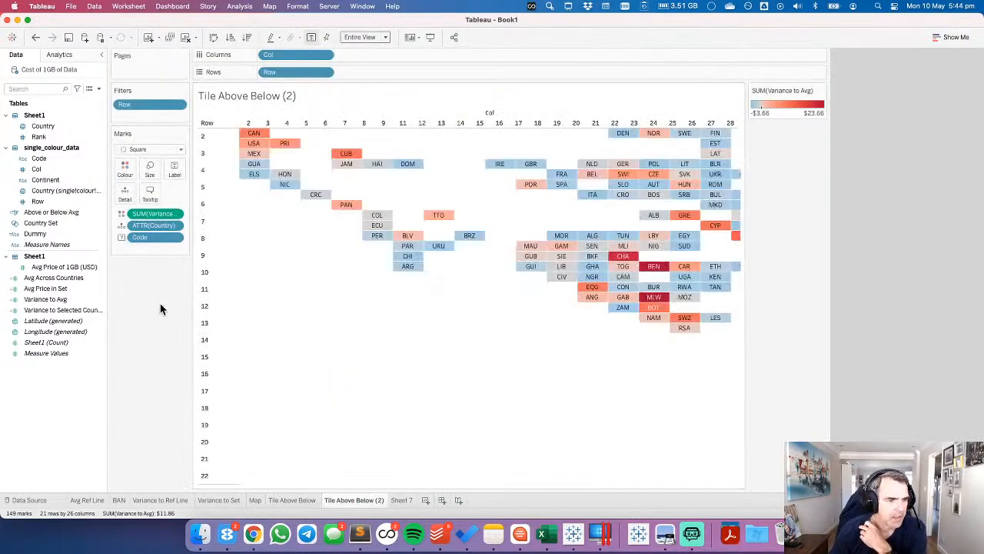
{"action": "left_click", "coordinate": [55, 310]}
{"action": "left_click_drag", "start_coordinate": [55, 310], "coordinate": [154, 215]}
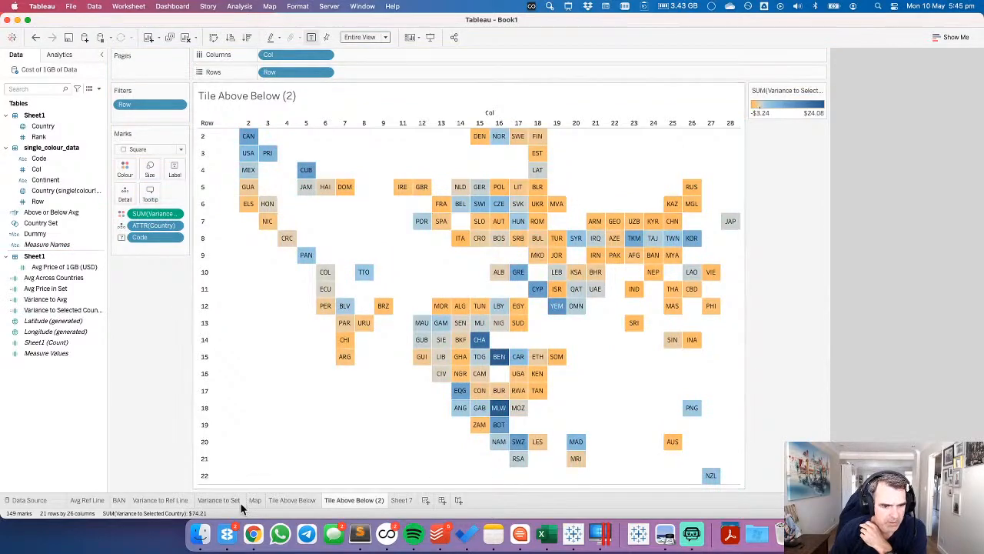
Select another country's bar near the high end of the Variance to Set chart, and check the recoloured tiles on Tile Above Below (2).
{"action": "left_click", "coordinate": [230, 500]}
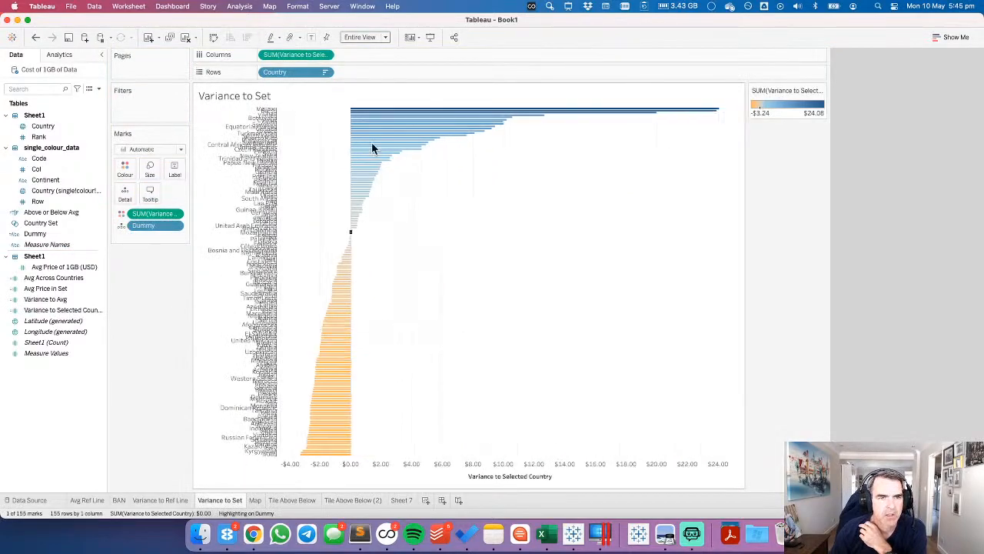
{"action": "left_click", "coordinate": [378, 251]}
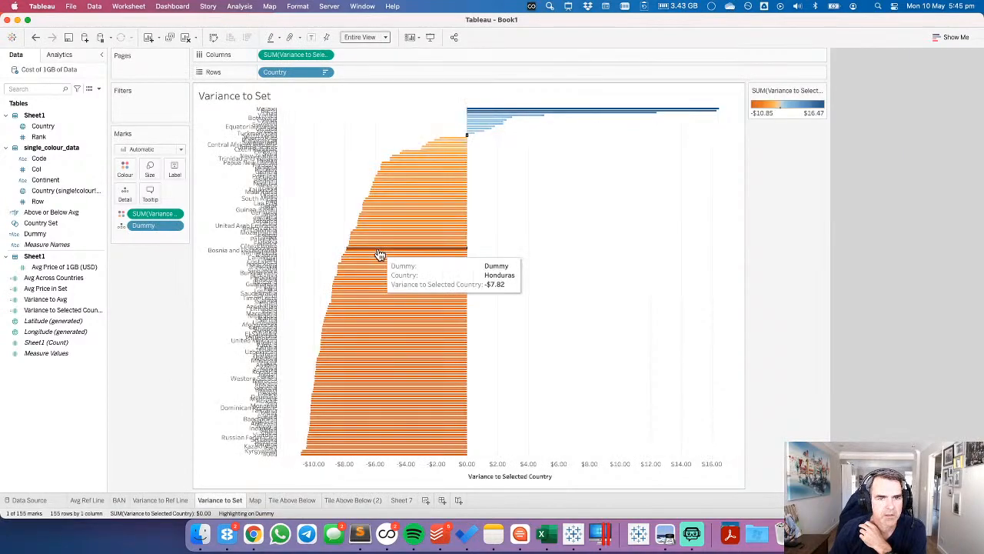
{"action": "left_click", "coordinate": [369, 500]}
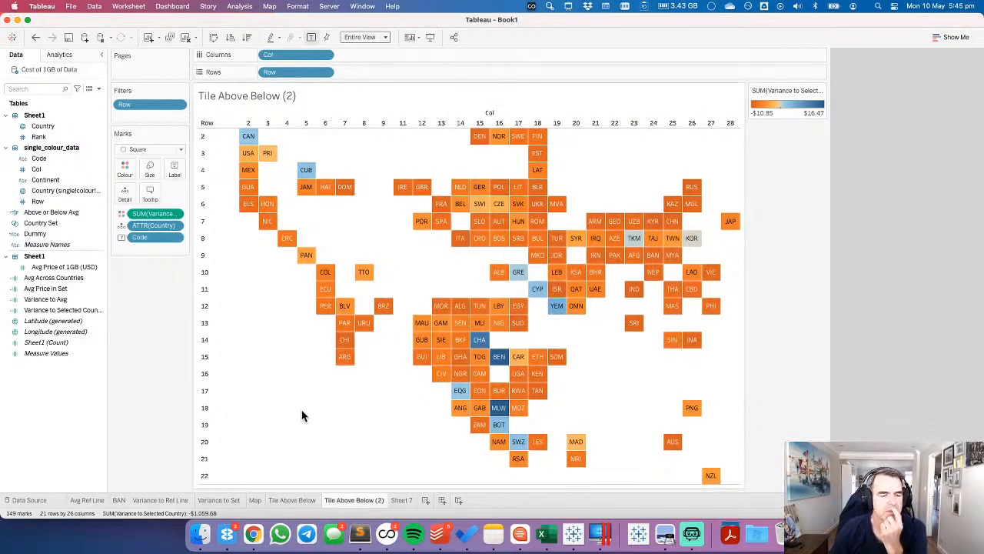
{"action": "left_click", "coordinate": [127, 6]}
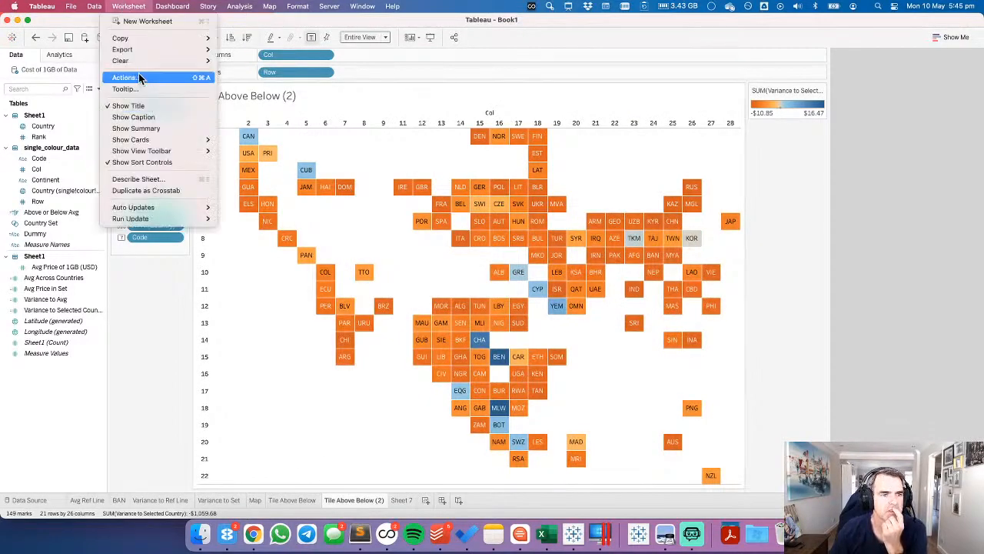
{"action": "left_click", "coordinate": [140, 77]}
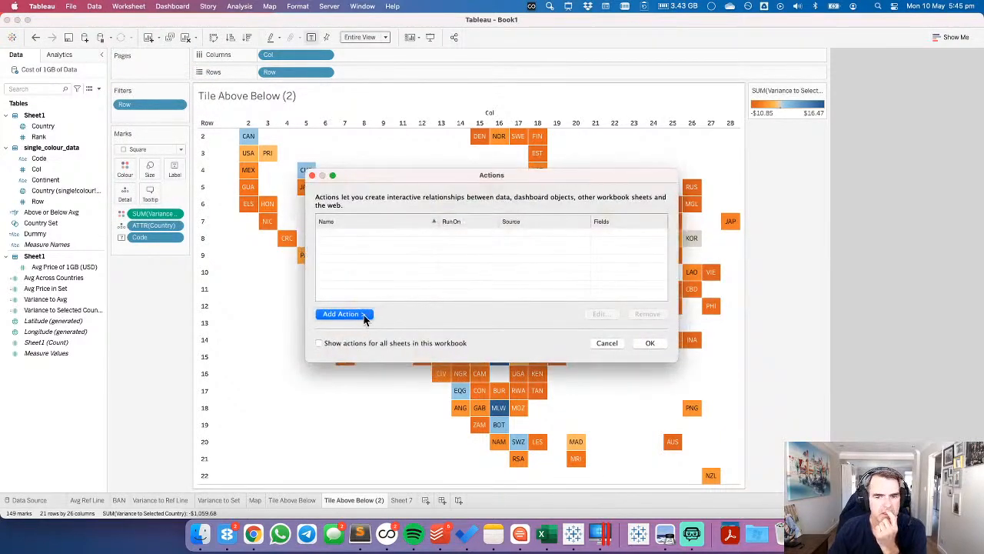
{"action": "left_click", "coordinate": [607, 343]}
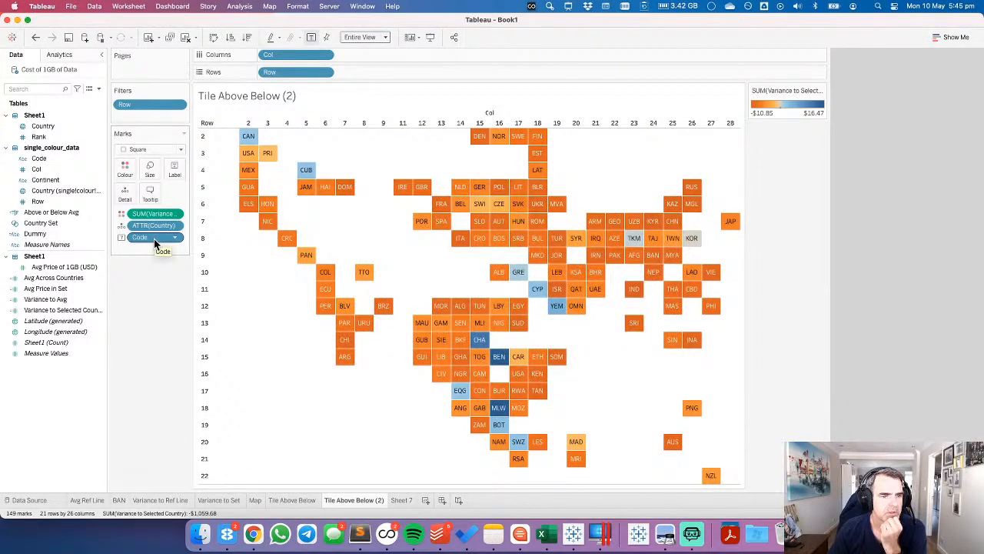
Add a change set values action on the Tile Above Below (2) sheet and name it Update Country Set.
{"action": "left_click", "coordinate": [129, 6]}
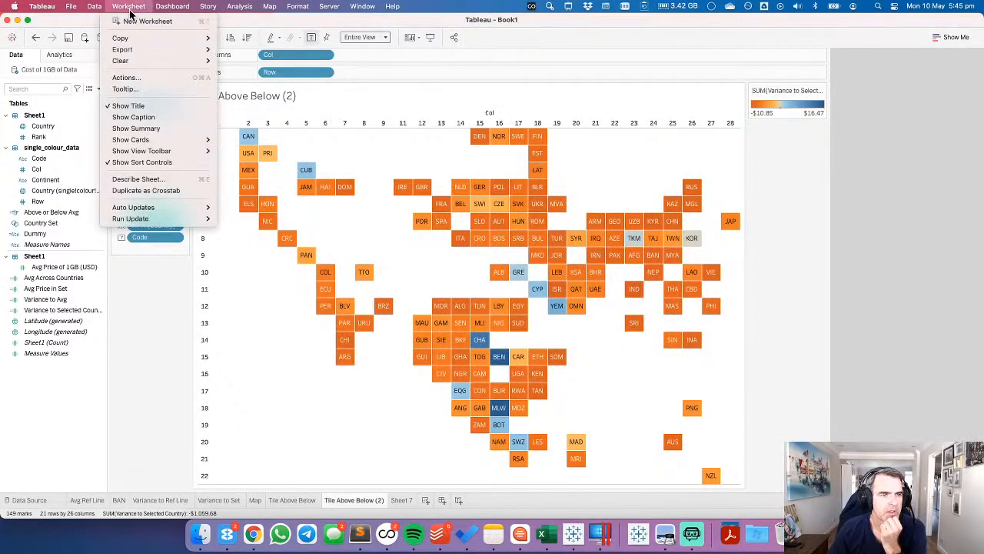
{"action": "left_click", "coordinate": [139, 78]}
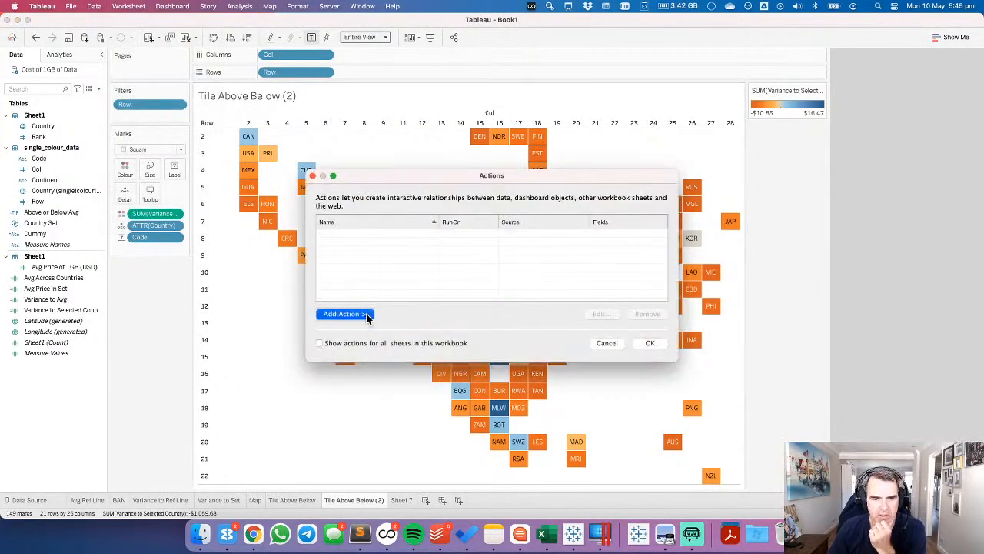
{"action": "left_click", "coordinate": [367, 313]}
{"action": "left_click", "coordinate": [416, 387]}
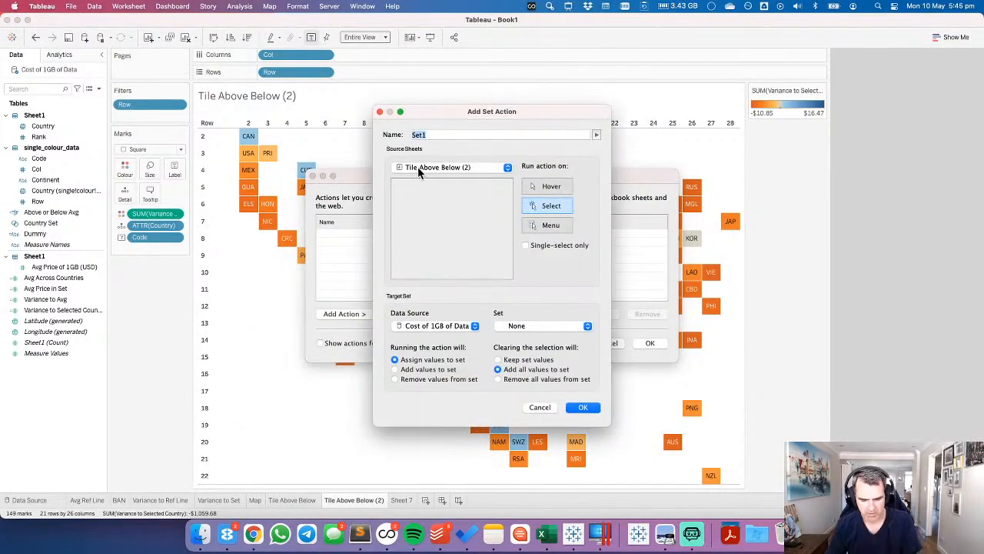
{"action": "type", "text": "Update Country set"}
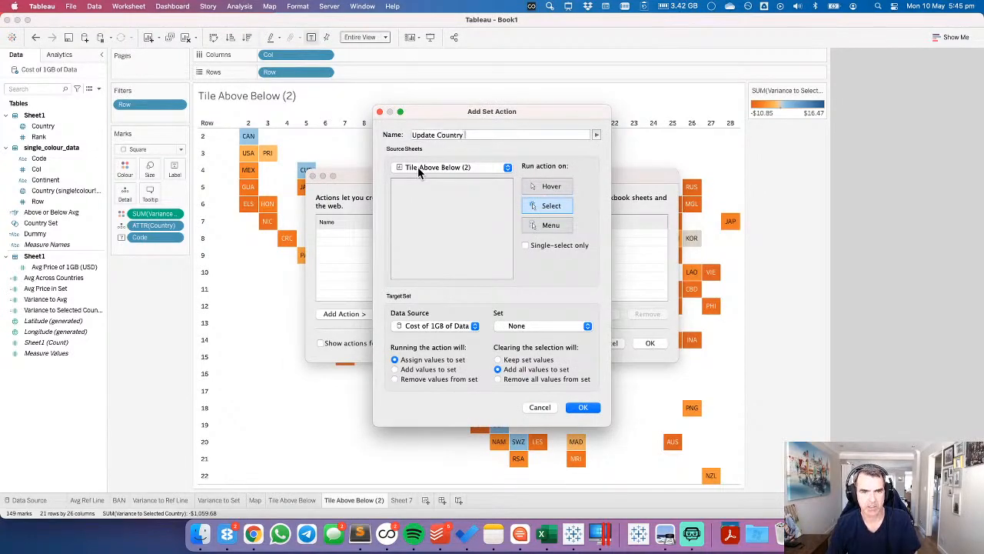
{"action": "key", "text": "BackSpace"}
{"action": "key", "text": "BackSpace"}
{"action": "key", "text": "BackSpace"}
{"action": "type", "text": "Set"}
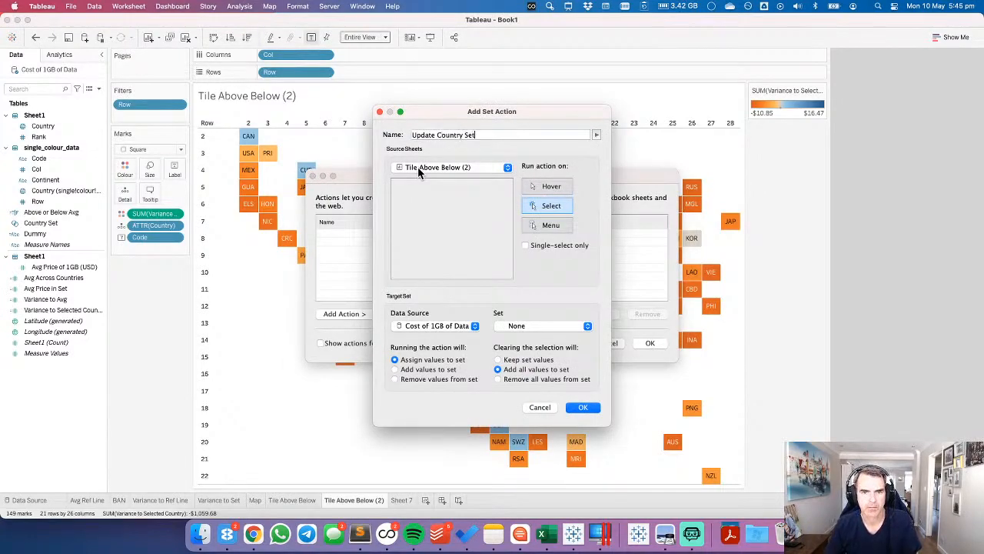
Set the action to run from Tile Above Below (2) on single-select only, targeting Country Set, and save it.
{"action": "left_click", "coordinate": [455, 168]}
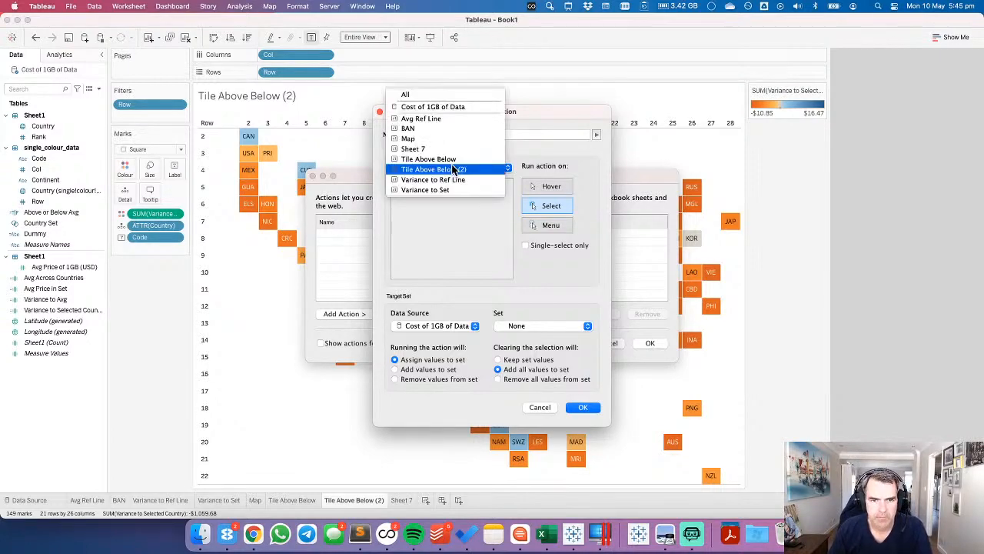
{"action": "left_click", "coordinate": [454, 168]}
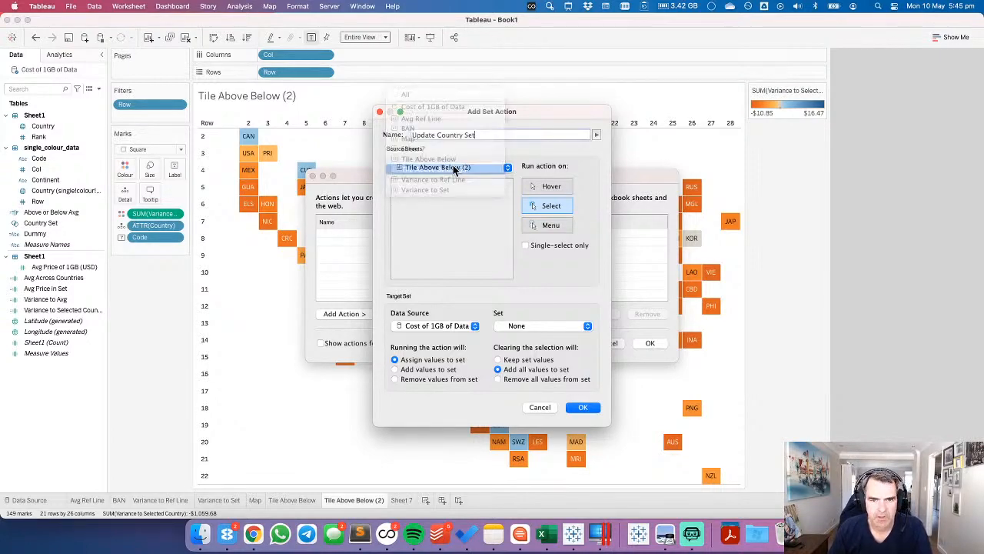
{"action": "left_click", "coordinate": [542, 248]}
{"action": "left_click", "coordinate": [537, 327]}
{"action": "left_click", "coordinate": [536, 339]}
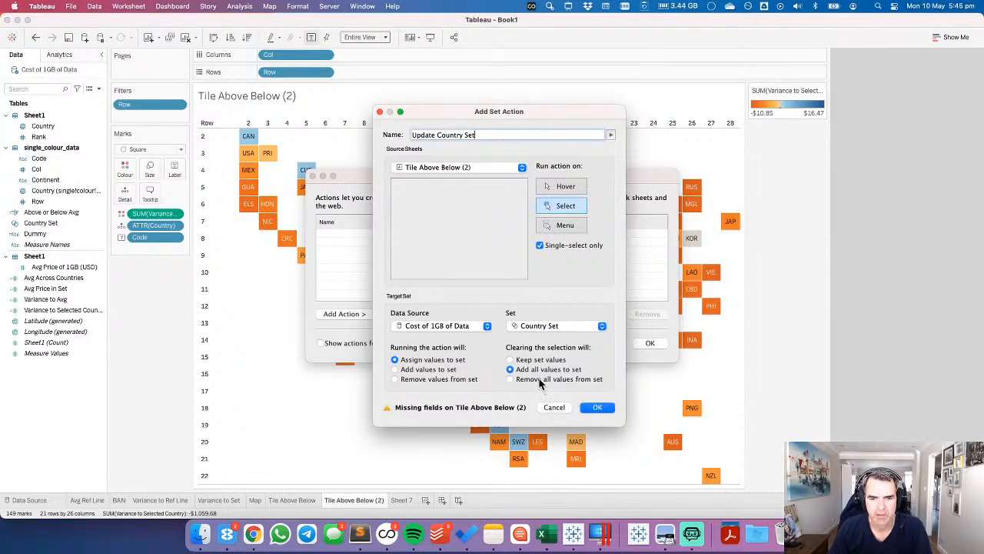
{"action": "left_click", "coordinate": [598, 407]}
{"action": "left_click", "coordinate": [650, 343]}
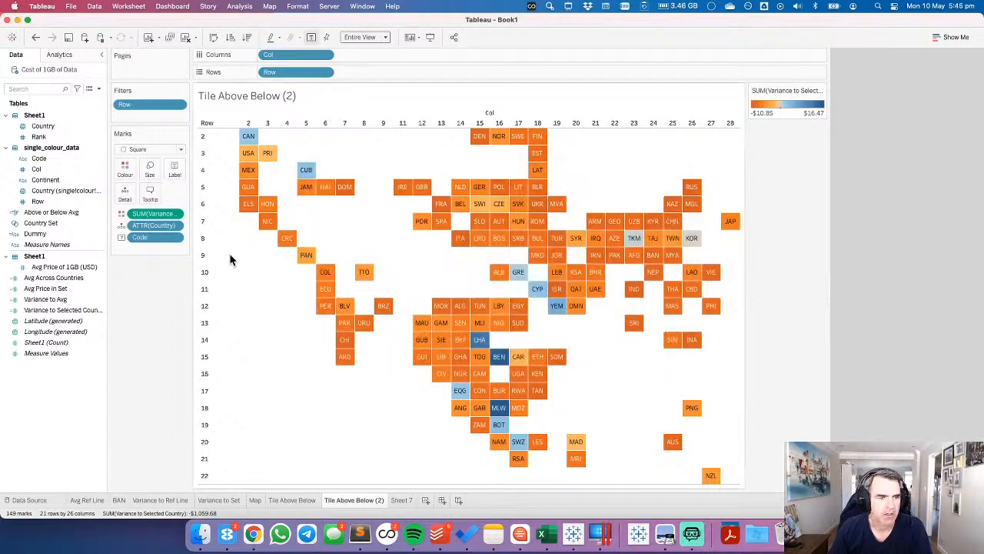
Convert the Country attribute in the tile marks to a dimension and test the selection on the CRC tile.
{"action": "left_click", "coordinate": [175, 225]}
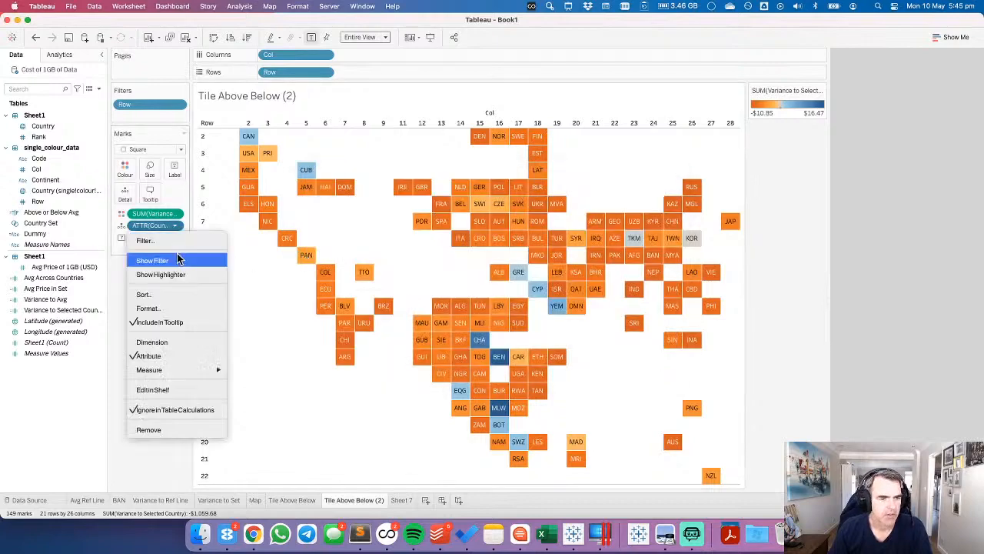
{"action": "left_click", "coordinate": [152, 342]}
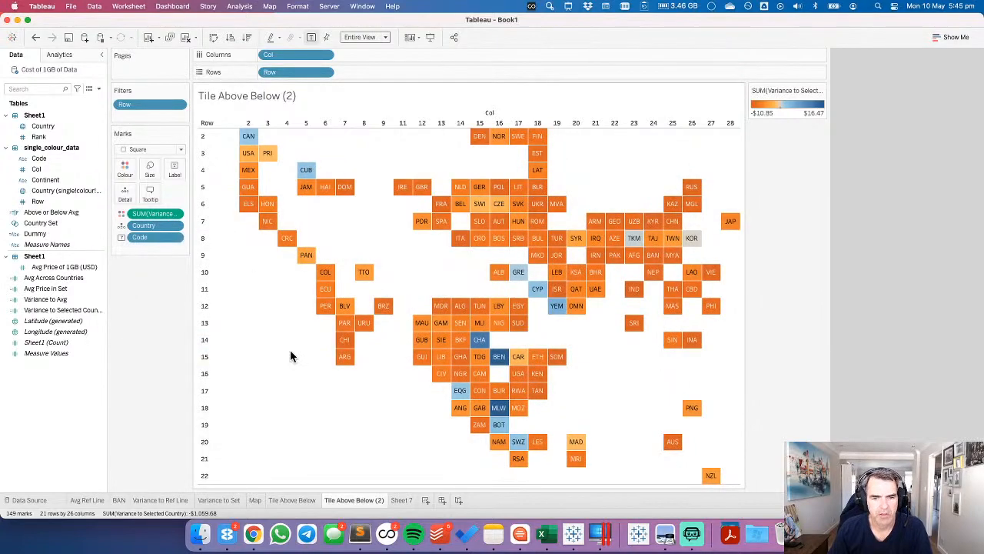
{"action": "left_click", "coordinate": [287, 238]}
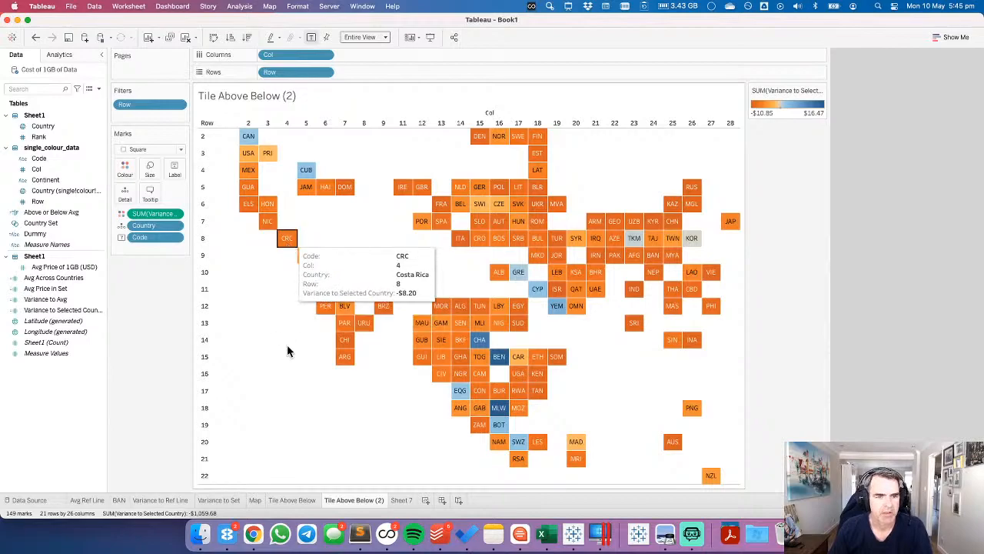
{"action": "left_click", "coordinate": [342, 237]}
Add Dummy to the tiles' detail and begin a highlight action named Highlight Dummy.
{"action": "left_click_drag", "start_coordinate": [45, 234], "coordinate": [347, 217]}
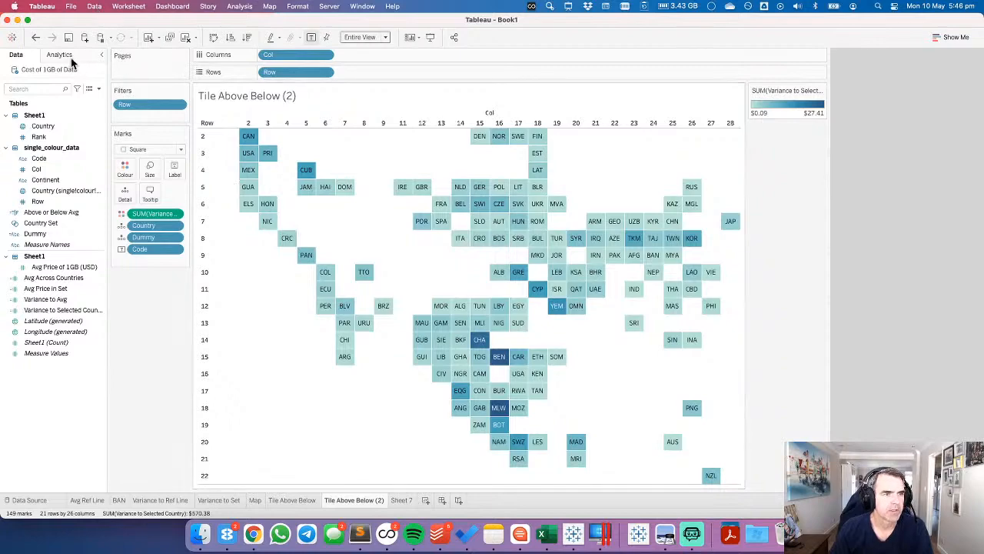
{"action": "left_click", "coordinate": [169, 8]}
{"action": "mouse_move", "coordinate": [128, 6]}
{"action": "left_click", "coordinate": [134, 80]}
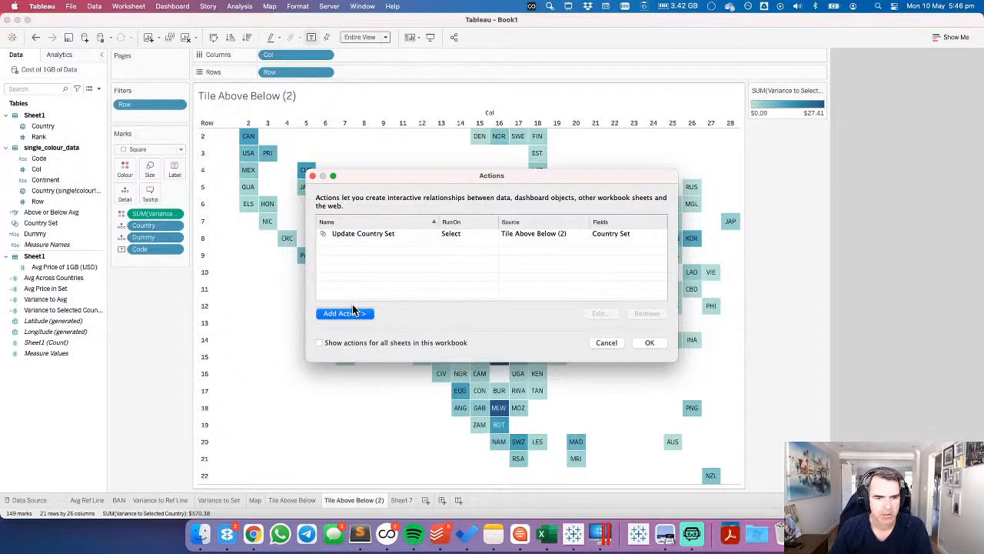
{"action": "left_click", "coordinate": [353, 312]}
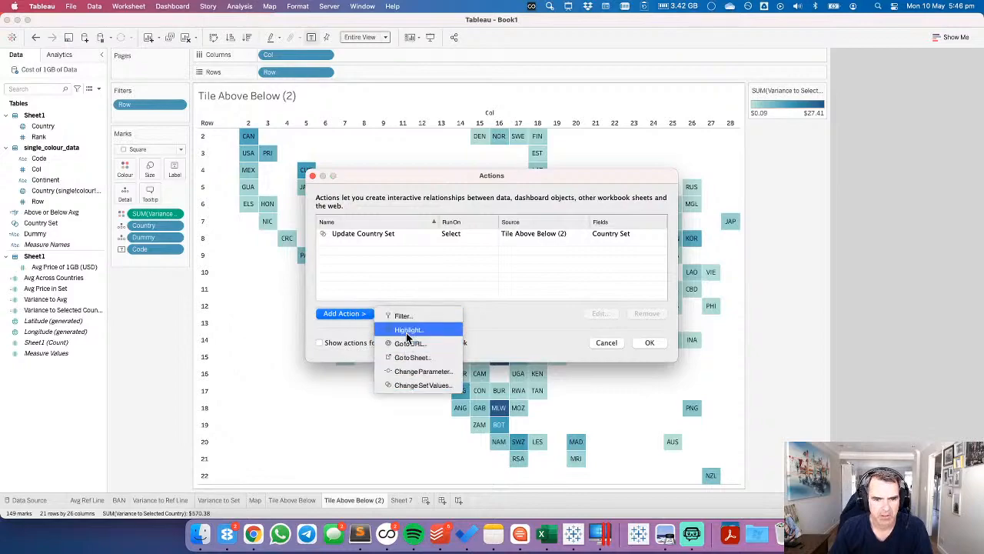
{"action": "left_click", "coordinate": [431, 330]}
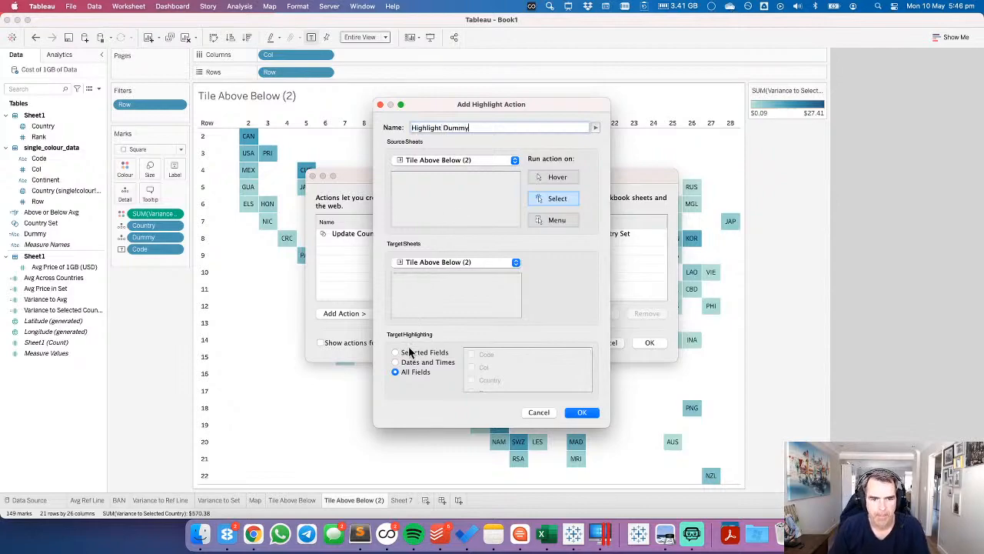
Limit the action's target highlighting to the selected field Dummy and save the worksheet actions.
{"action": "left_click", "coordinate": [411, 352]}
{"action": "scroll", "coordinate": [475, 380], "scroll_direction": "down", "scroll_amount": 2}
{"action": "left_click", "coordinate": [472, 374]}
{"action": "left_click", "coordinate": [589, 414]}
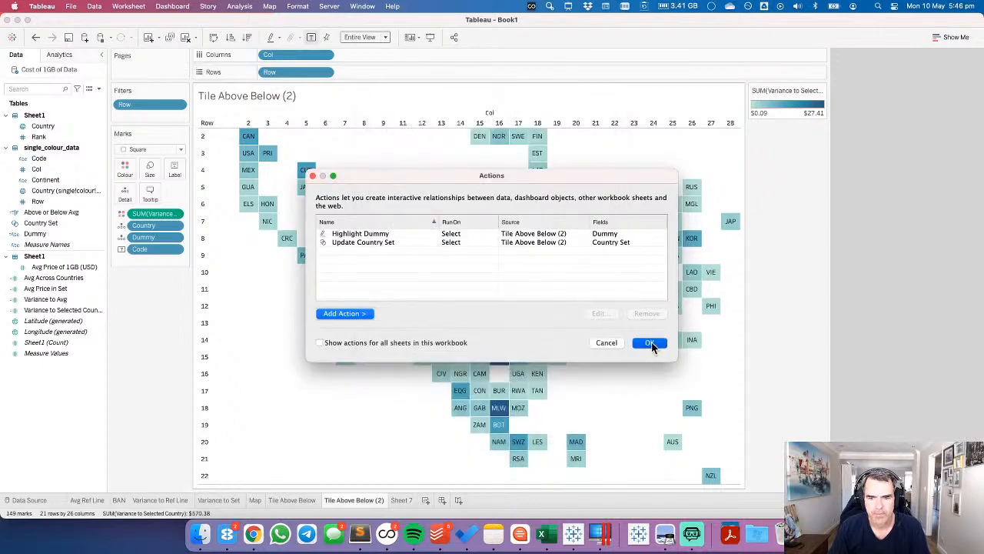
{"action": "left_click", "coordinate": [649, 342]}
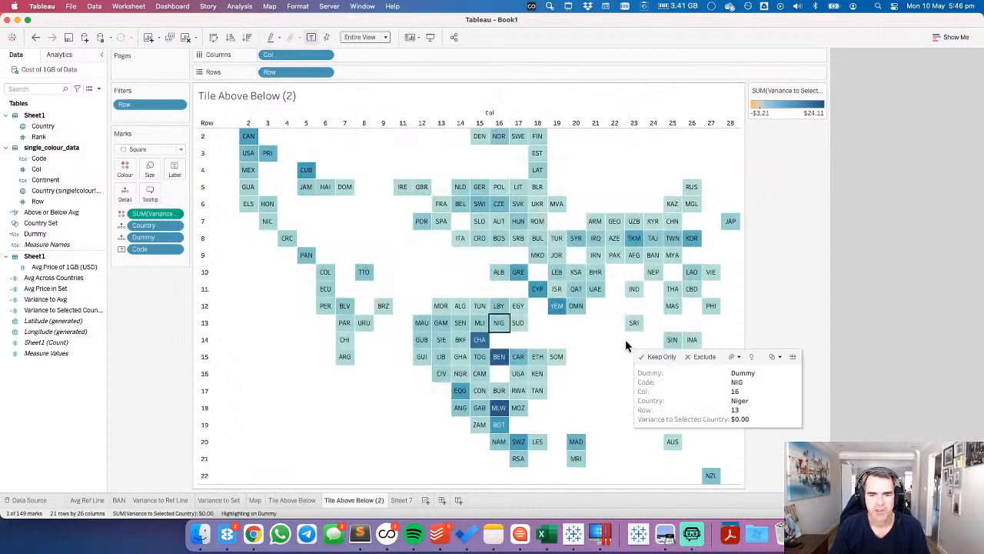
Test the set and highlight actions by selecting the ALB and SPA tiles in turn, and clear the selection.
{"action": "left_click", "coordinate": [499, 271]}
{"action": "left_click", "coordinate": [441, 220]}
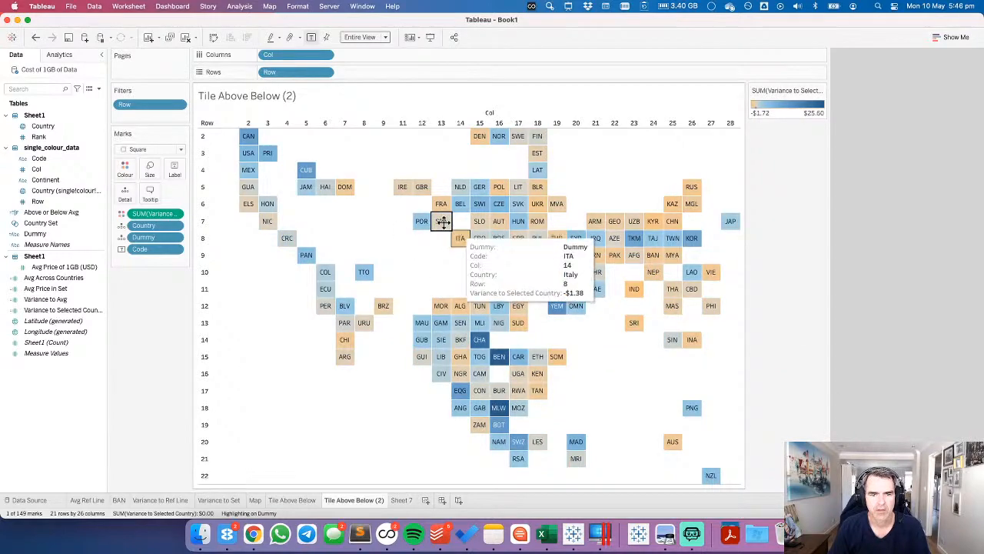
{"action": "left_click", "coordinate": [432, 260]}
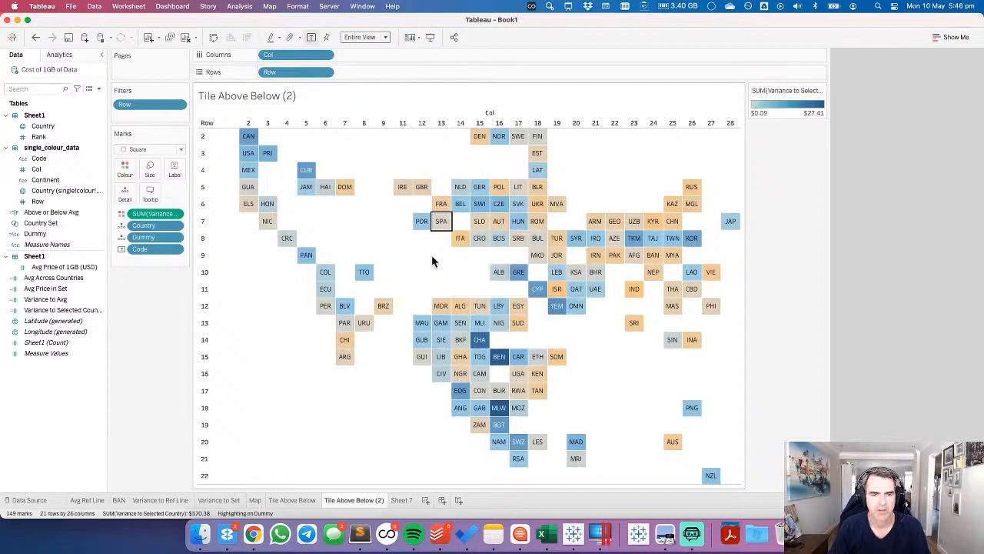
Apply the Red-Blue Diverging palette to the Variance to Selected Country colours, leaving stepped colour off.
{"action": "double_click", "coordinate": [779, 112]}
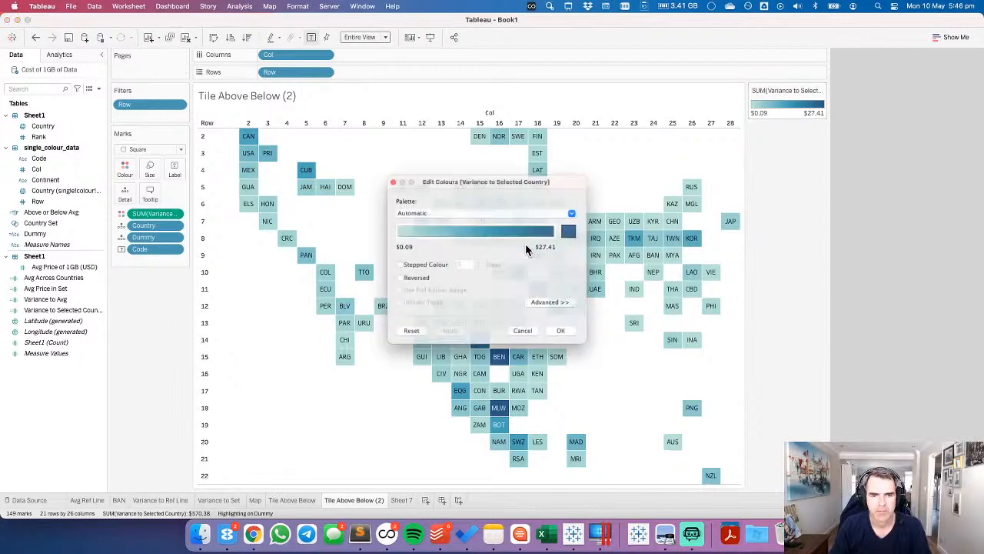
{"action": "left_click", "coordinate": [449, 213]}
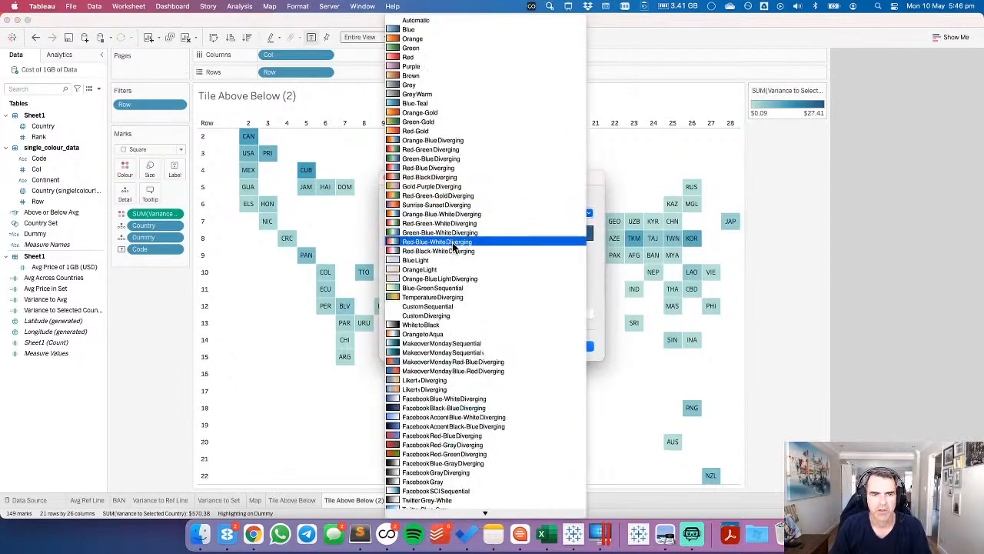
{"action": "left_click", "coordinate": [449, 168]}
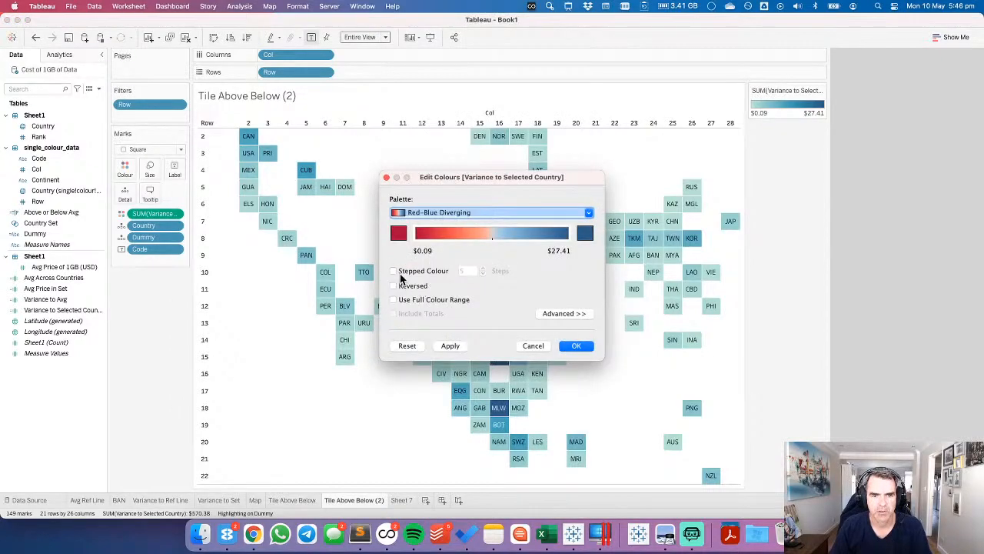
{"action": "left_click", "coordinate": [394, 271]}
{"action": "left_click", "coordinate": [576, 345]}
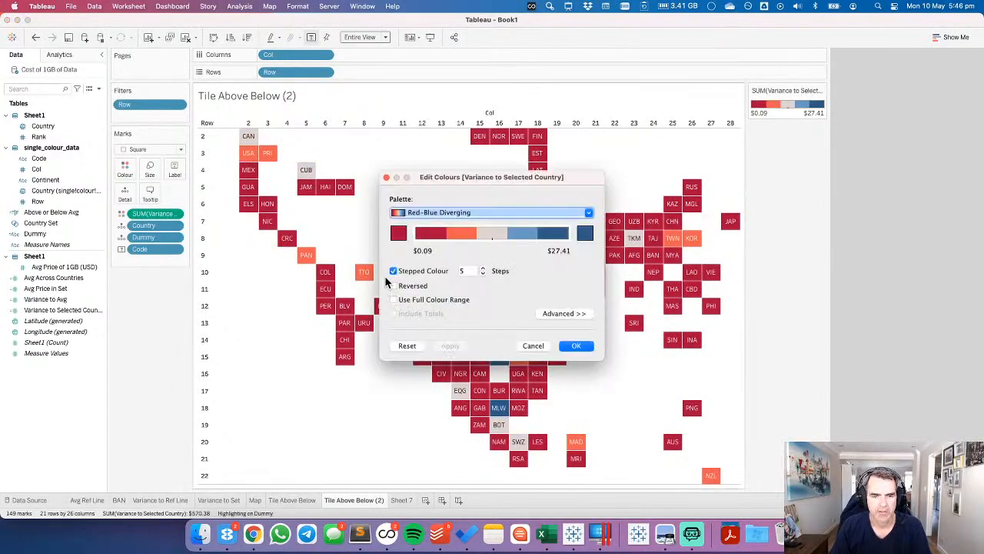
{"action": "left_click", "coordinate": [394, 271]}
{"action": "left_click", "coordinate": [577, 346]}
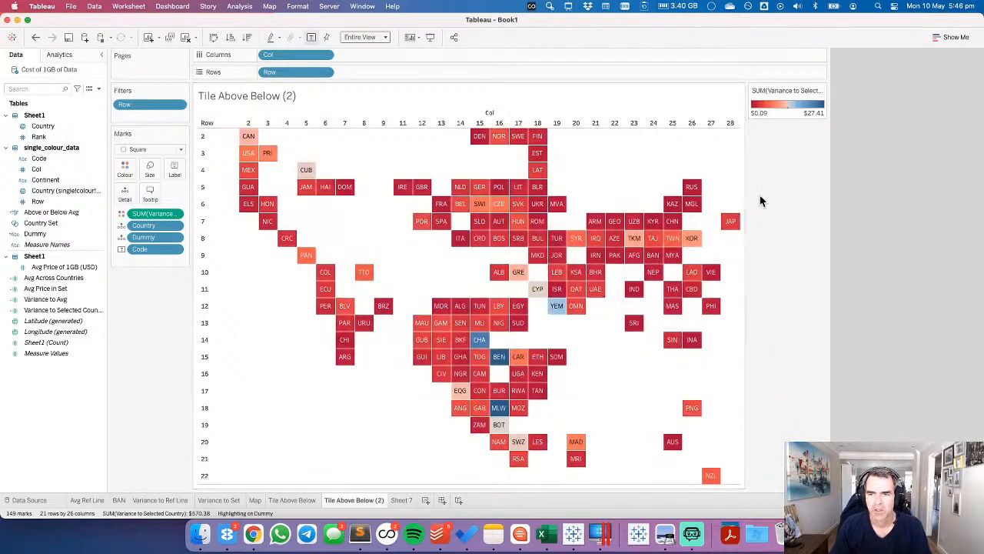
Check the recolouring by selecting the RUS, BUL, ITA and CHA tiles in turn, and clear the selection.
{"action": "left_click", "coordinate": [694, 186]}
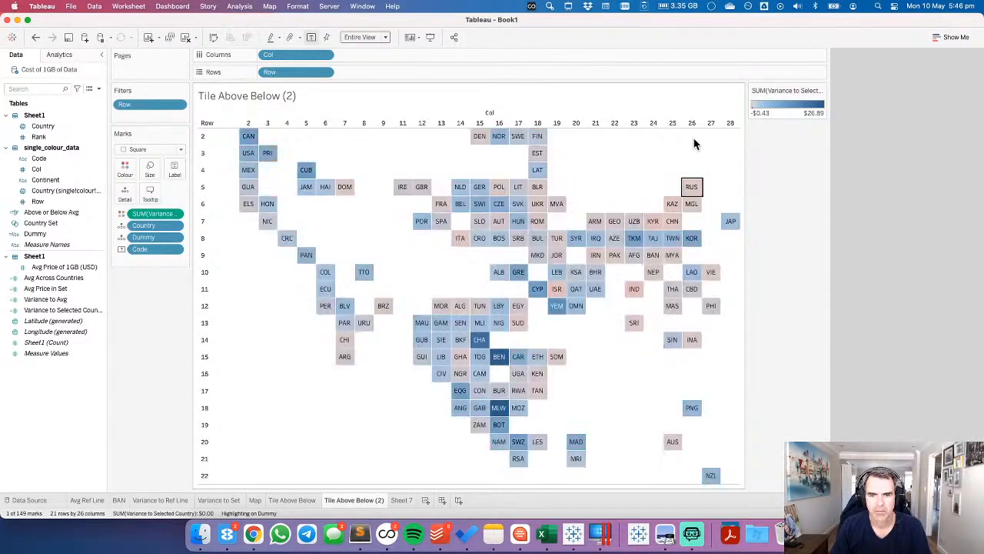
{"action": "left_click", "coordinate": [537, 238]}
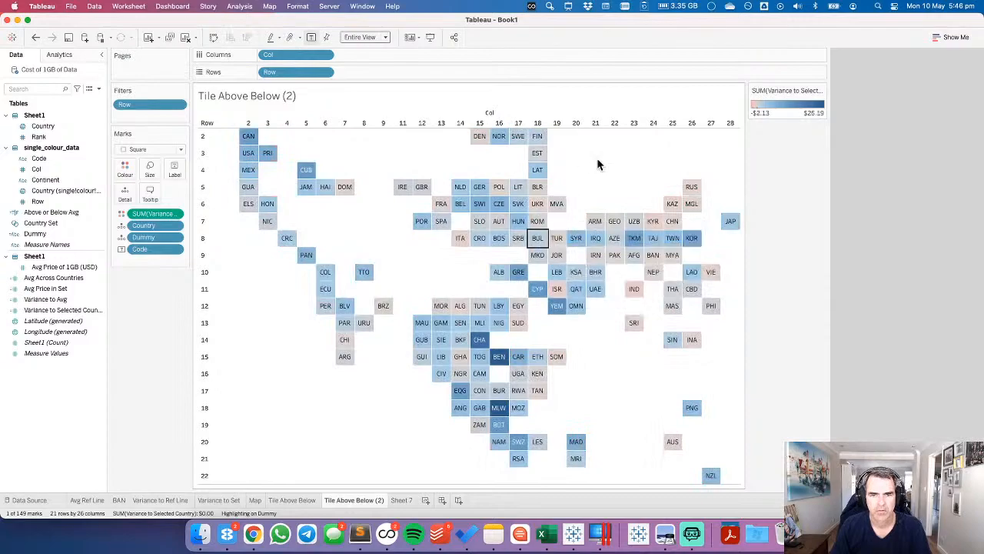
{"action": "left_click", "coordinate": [462, 238]}
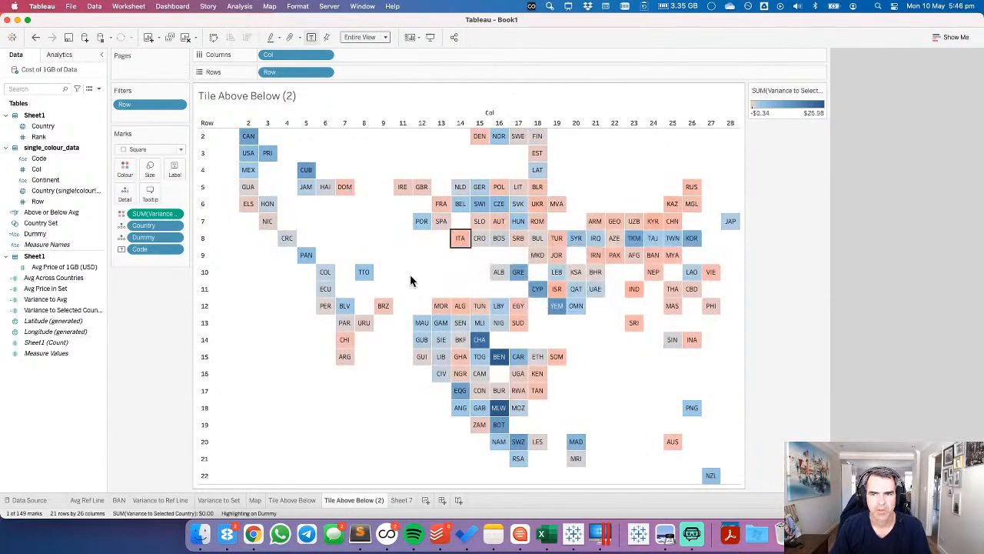
{"action": "mouse_move", "coordinate": [477, 339]}
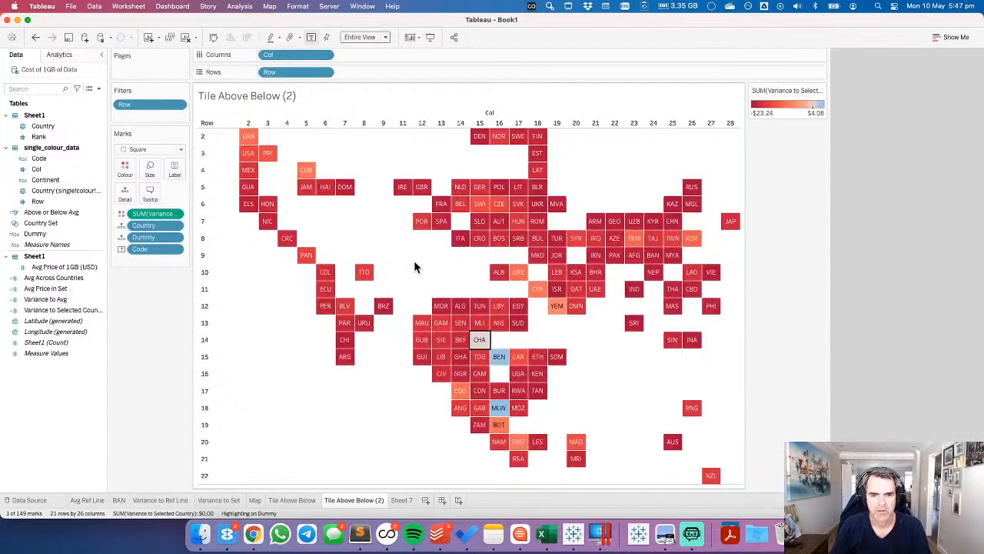
{"action": "left_click", "coordinate": [415, 263]}
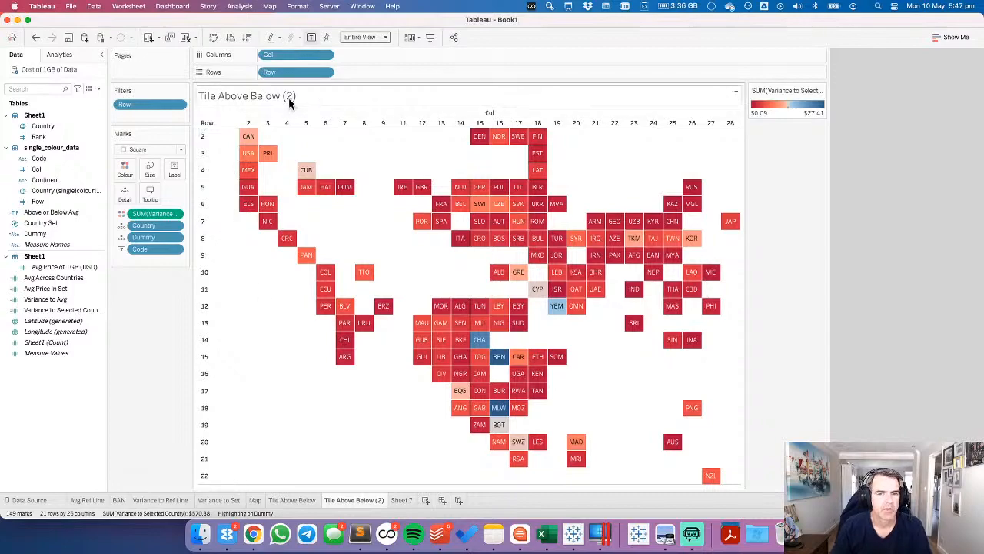
Create a new calculated field named Country Selected.
{"action": "right_click", "coordinate": [77, 391]}
{"action": "left_click", "coordinate": [116, 222]}
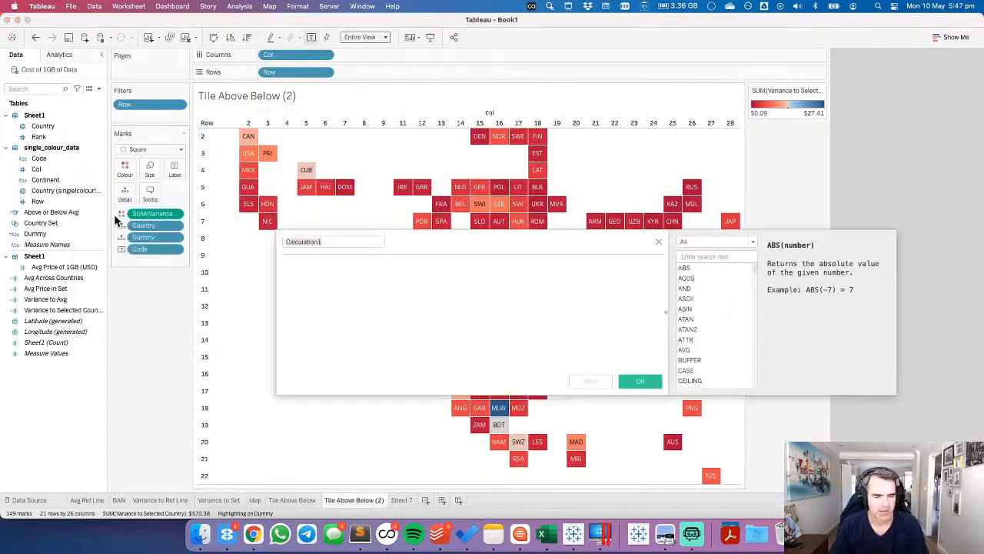
{"action": "type", "text": "Country Selected"}
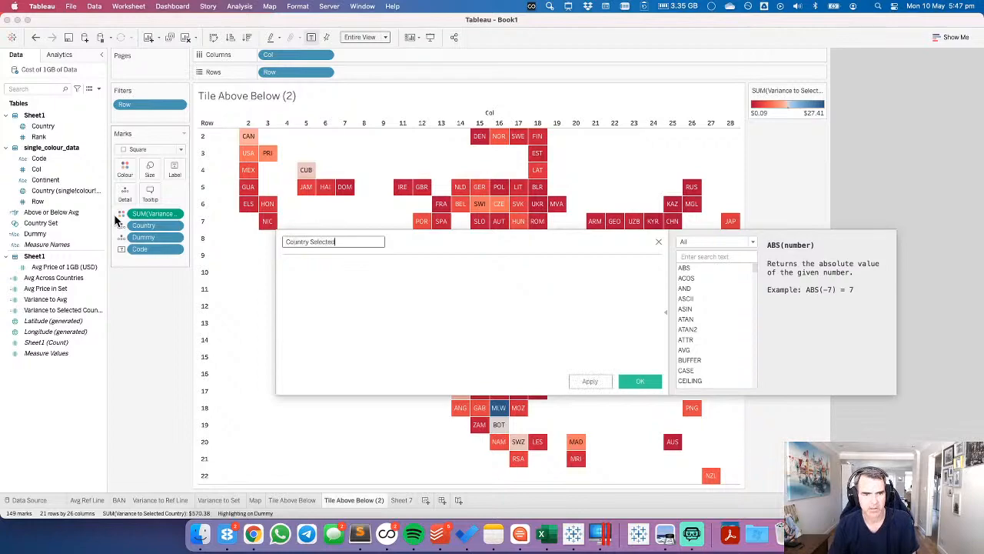
{"action": "key", "text": "Tab"}
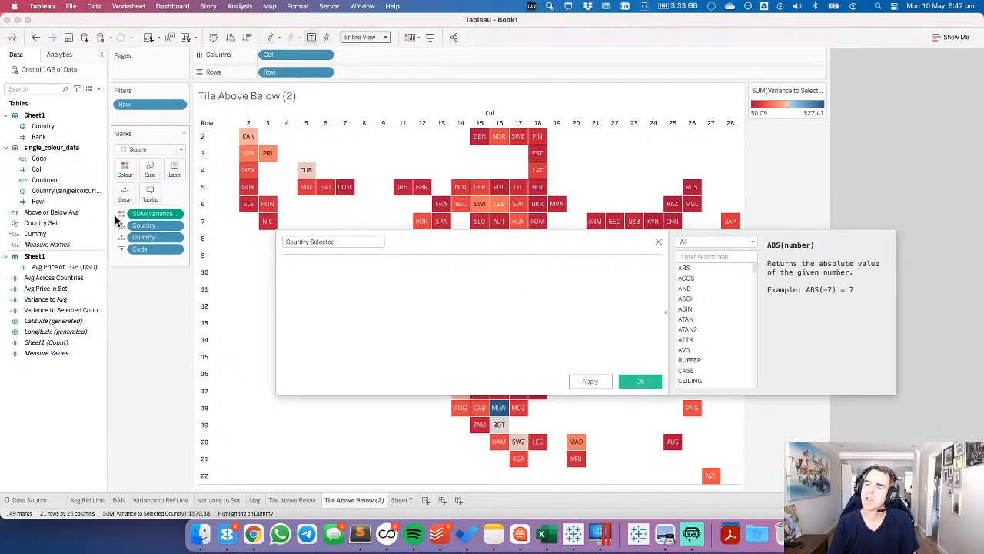
Enter the formula IF [Country Set] THEN [Country] END for Country Selected and save the calculation.
{"action": "type", "text": "IF cou"}
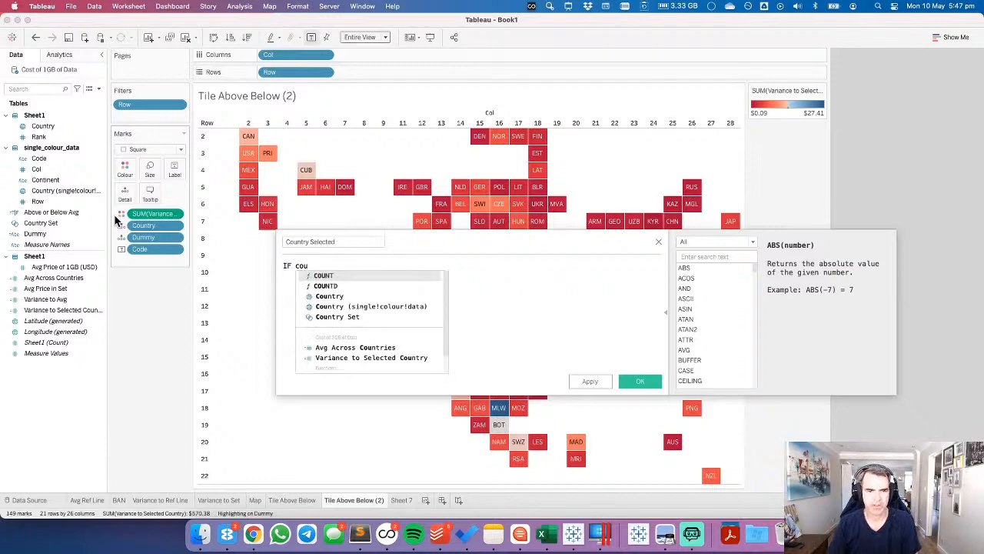
{"action": "key", "text": "Down"}
{"action": "key", "text": "Return"}
{"action": "type", "text": "THEN "}
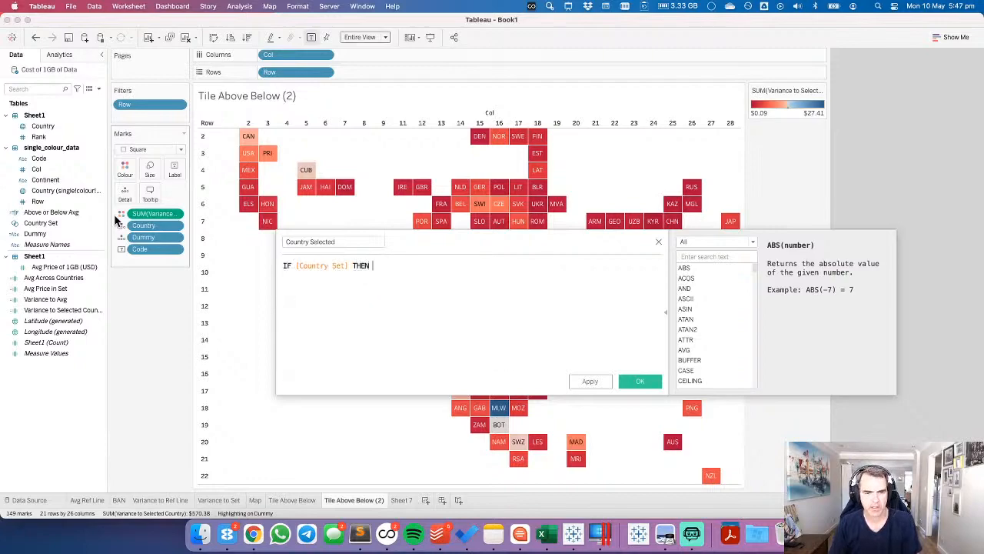
{"action": "type", "text": "coun"}
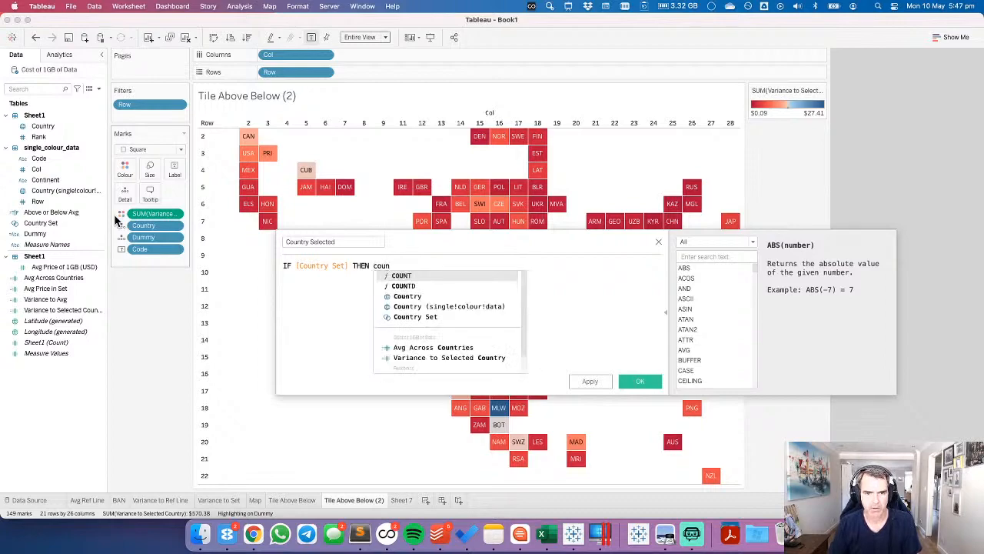
{"action": "key", "text": "Down"}
{"action": "key", "text": "Down"}
{"action": "key", "text": "Return"}
{"action": "key", "text": "Return"}
{"action": "type", "text": "END"}
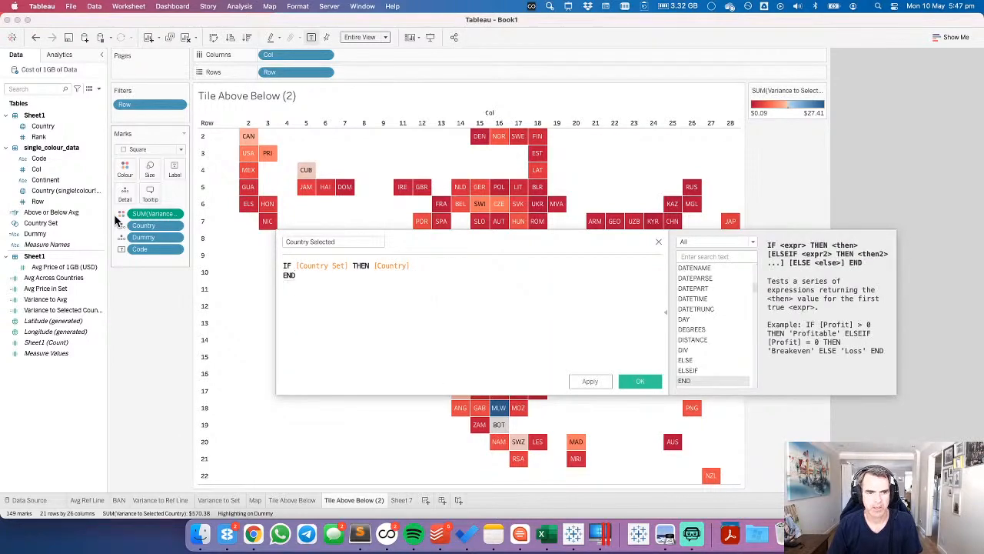
{"action": "left_click", "coordinate": [641, 380]}
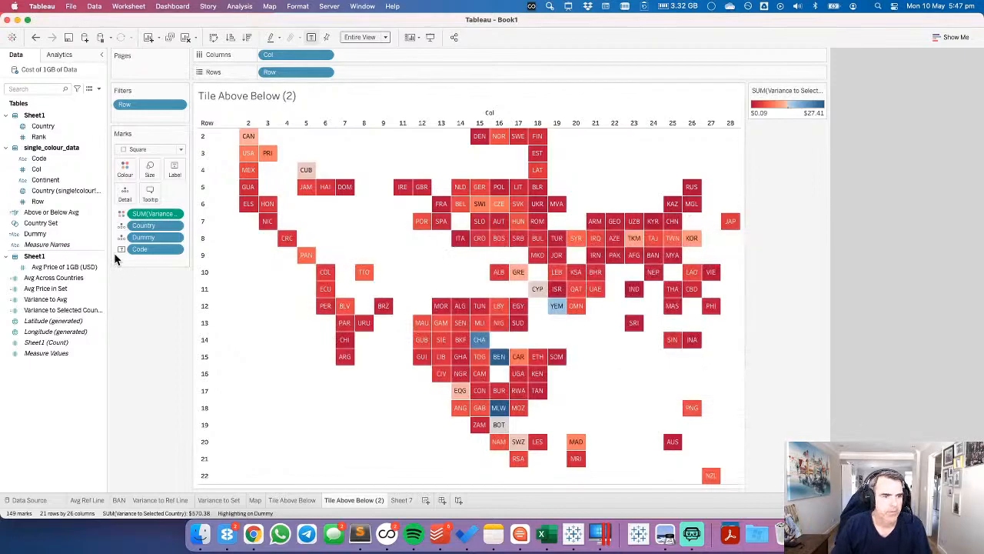
Add Country Selected to the marks' detail and replace the sheet name in the worksheet title with the Country Selected field.
{"action": "left_click_drag", "start_coordinate": [61, 223], "coordinate": [123, 197]}
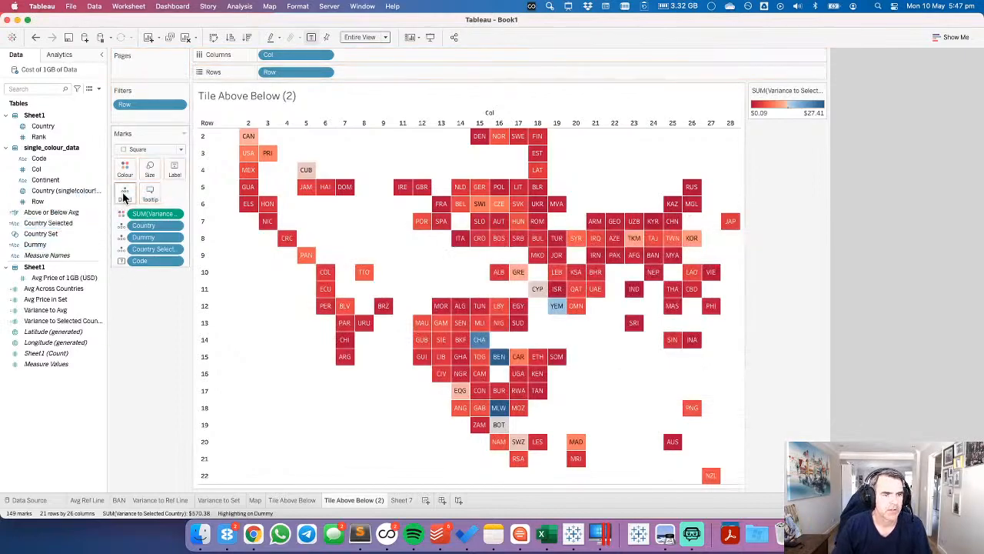
{"action": "double_click", "coordinate": [256, 97]}
{"action": "left_click_drag", "start_coordinate": [467, 301], "coordinate": [384, 303]}
{"action": "left_click", "coordinate": [641, 283]}
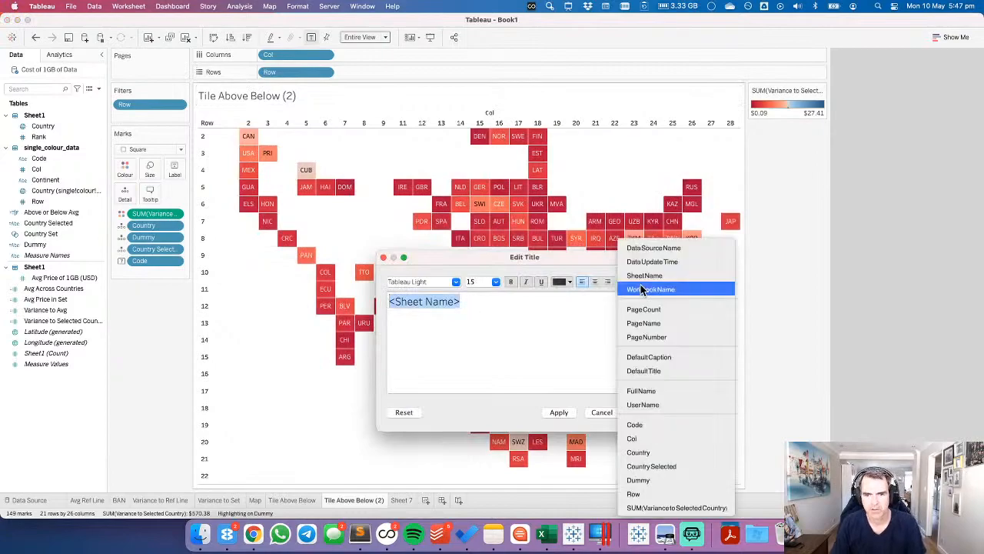
{"action": "left_click", "coordinate": [650, 466]}
{"action": "left_click", "coordinate": [643, 411]}
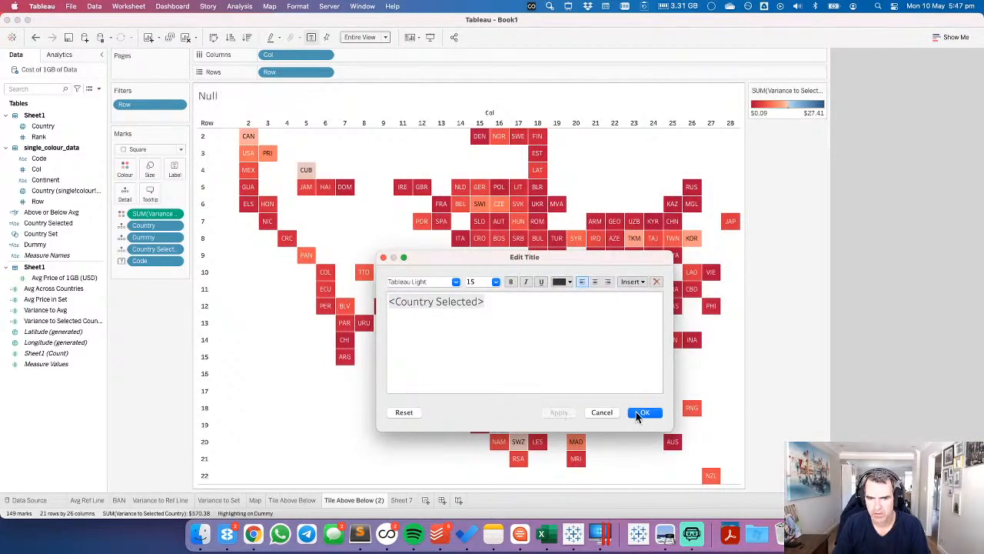
Test the title by selecting the DOM tile, and review the Country Selected formula and the tile's tooltip.
{"action": "left_click", "coordinate": [346, 187]}
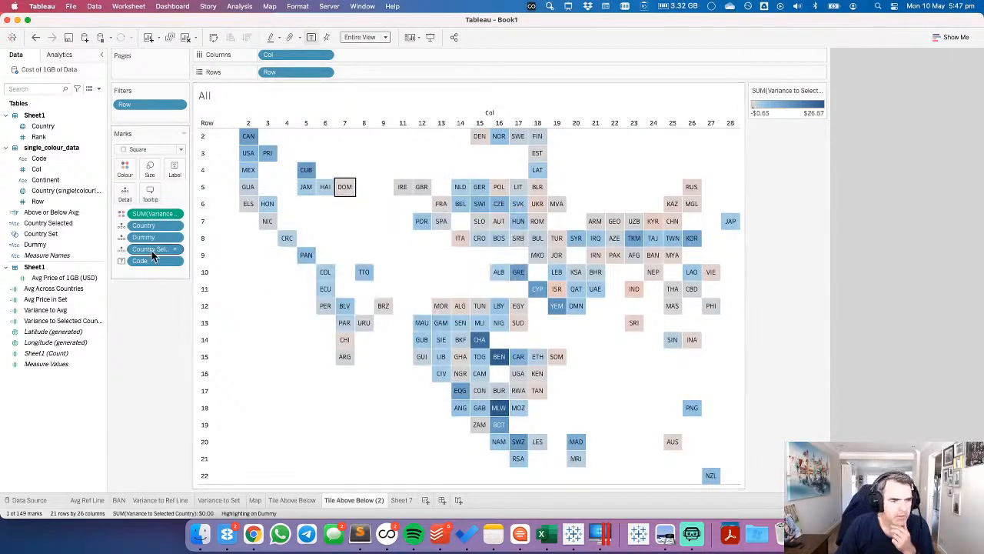
{"action": "left_click", "coordinate": [68, 222]}
{"action": "right_click", "coordinate": [68, 222]}
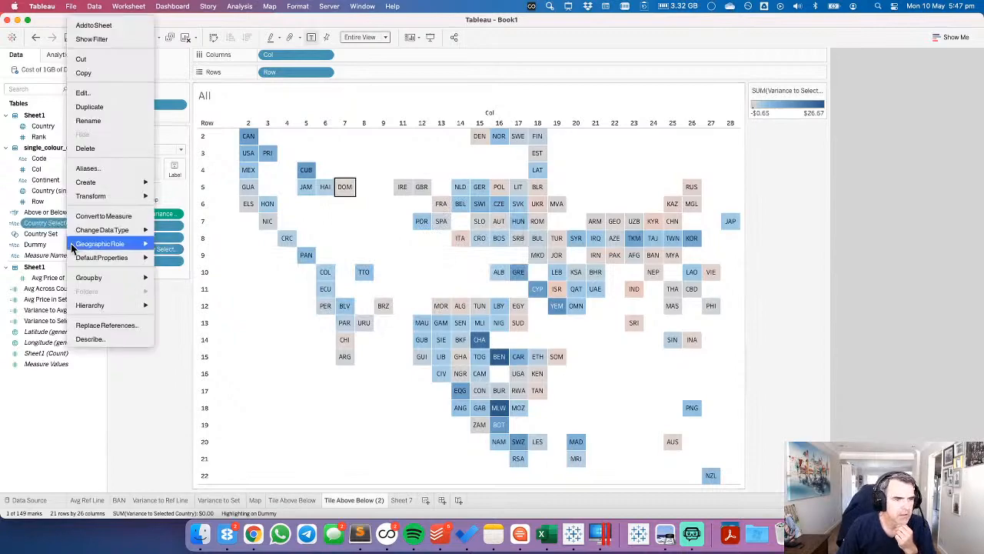
{"action": "left_click", "coordinate": [102, 98]}
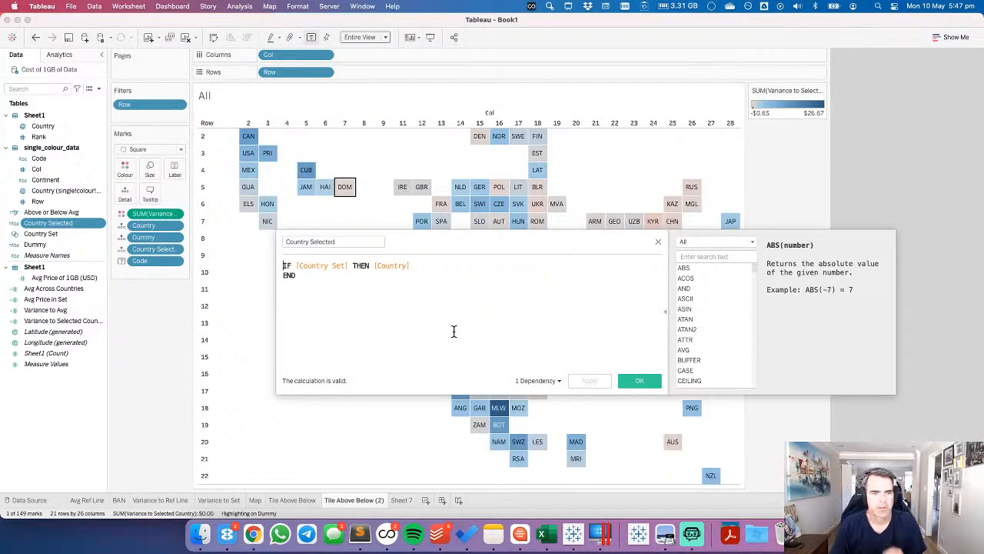
{"action": "left_click", "coordinate": [637, 379]}
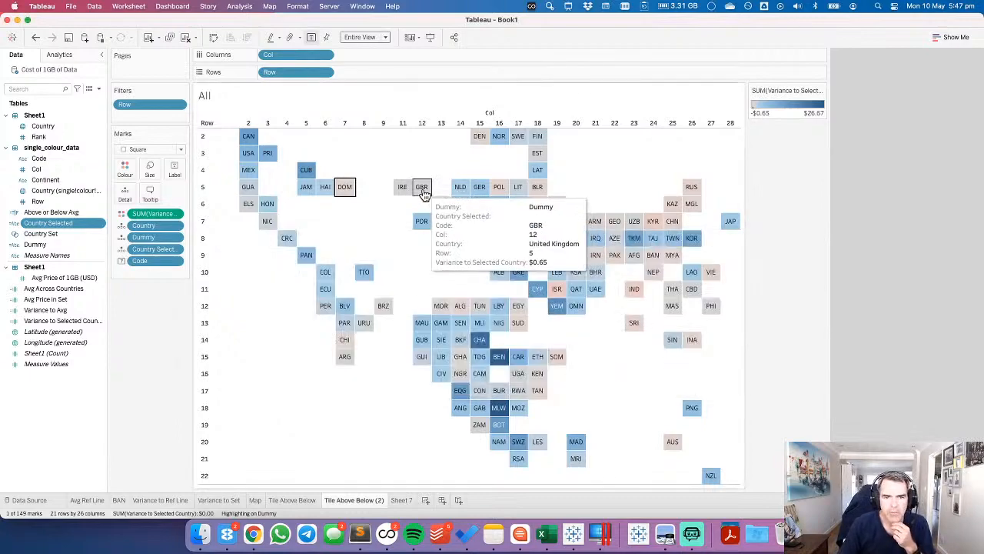
{"action": "mouse_move", "coordinate": [345, 187]}
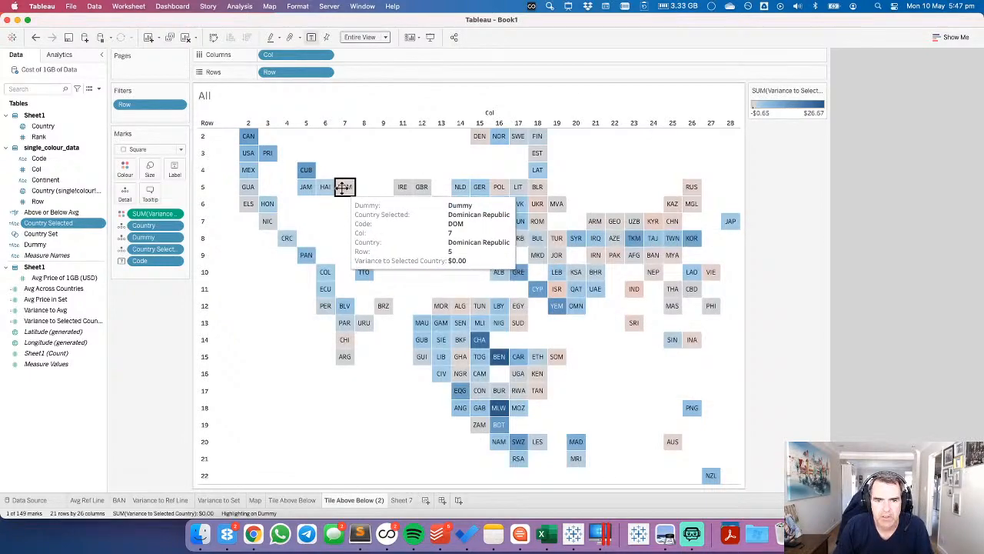
Change Country Selected to { MAX(IF [Country Set] THEN [Country] END)}, and test the title by selecting and clearing the IRE tile.
{"action": "right_click", "coordinate": [65, 225]}
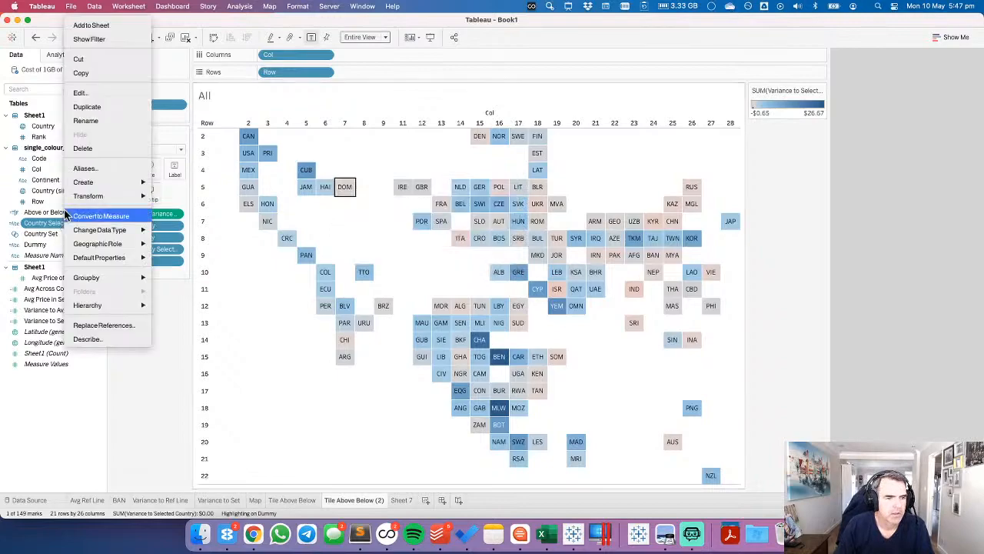
{"action": "left_click", "coordinate": [100, 92]}
{"action": "type", "text": "{ MINIF [Country Set] THEN [Country"}
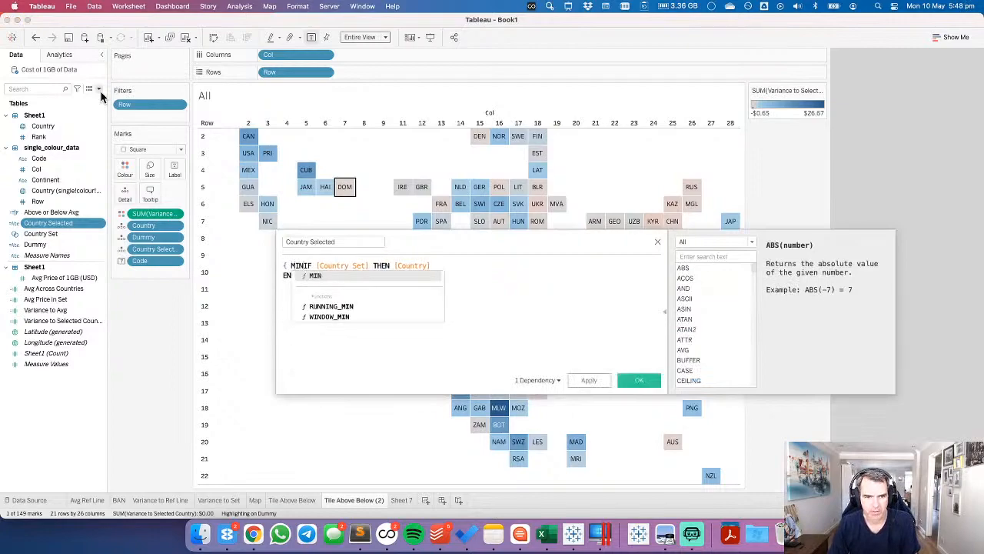
{"action": "key", "text": "BackSpace"}
{"action": "key", "text": "BackSpace"}
{"action": "type", "text": "X("}
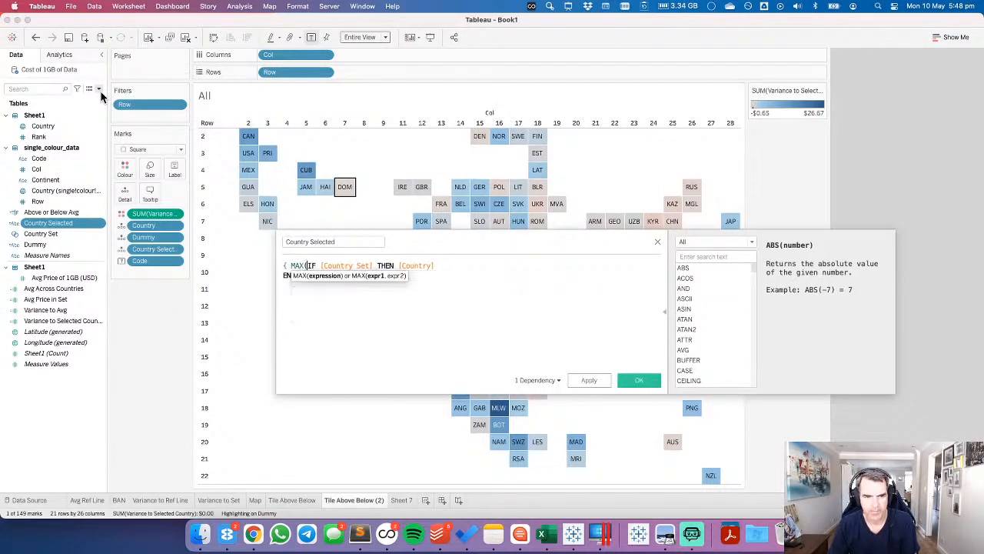
{"action": "key", "text": "Down"}
{"action": "type", "text": ")"}
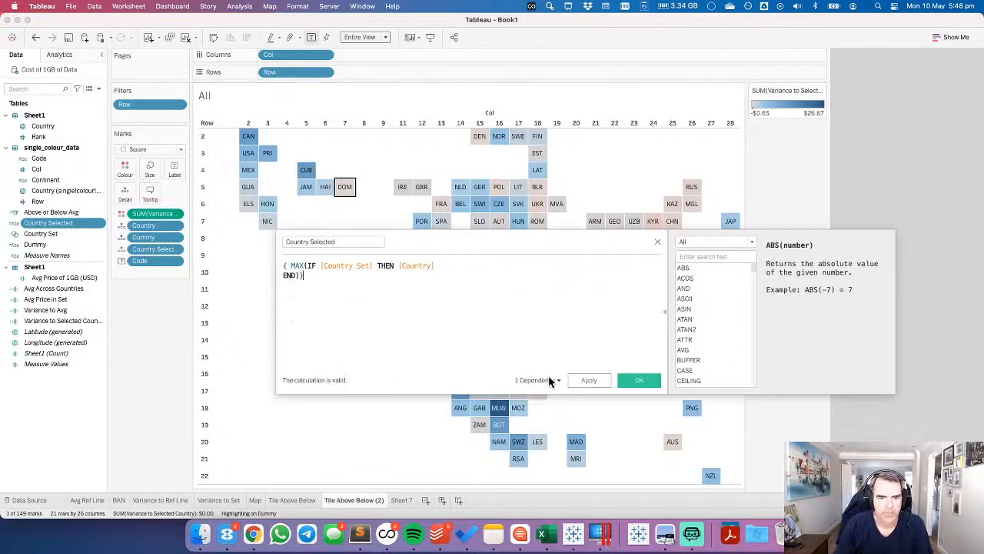
{"action": "key", "text": "Return"}
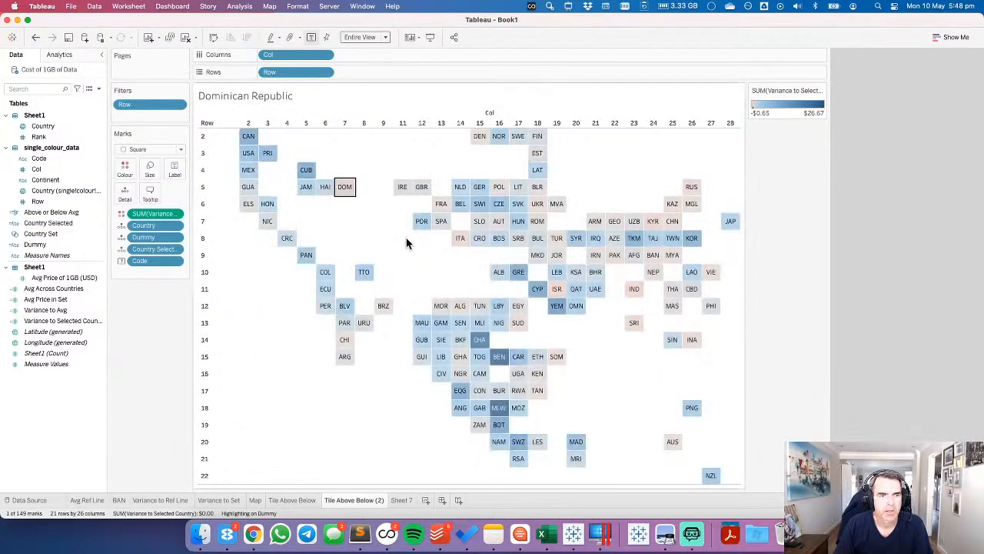
{"action": "left_click", "coordinate": [406, 190]}
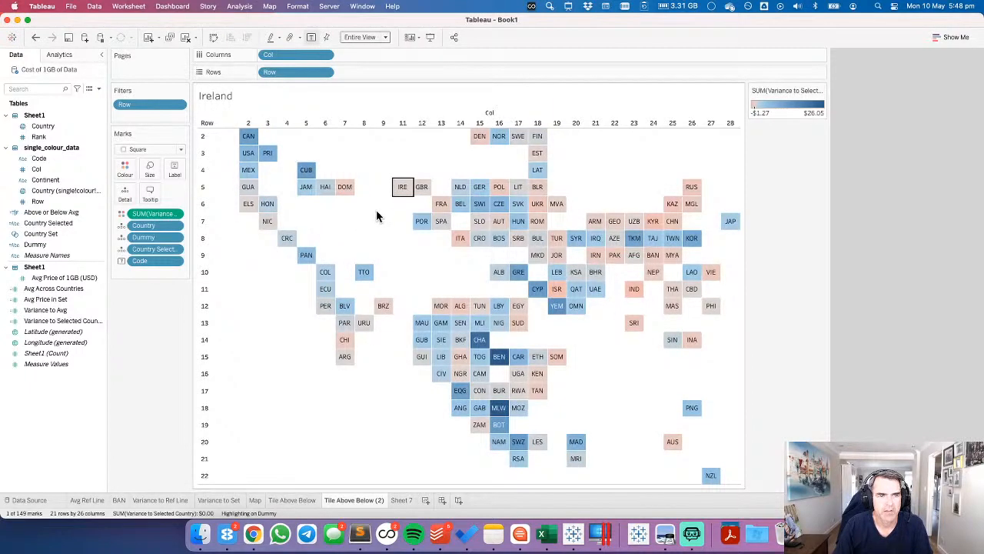
{"action": "left_click", "coordinate": [393, 215]}
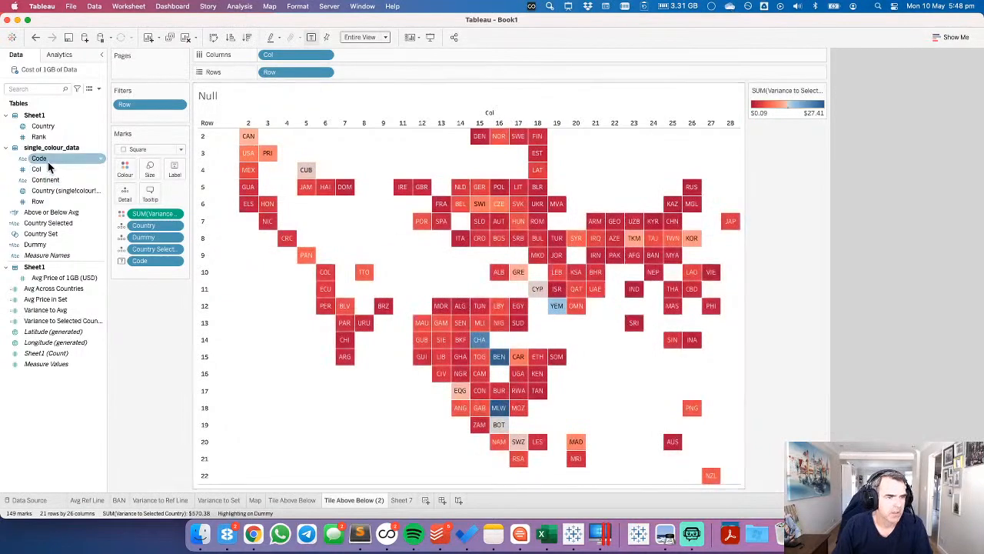
Reopen the Country Selected calculation and add an ELSE branch with the text 'All Countries after THEN [Country].
{"action": "right_click", "coordinate": [48, 222]}
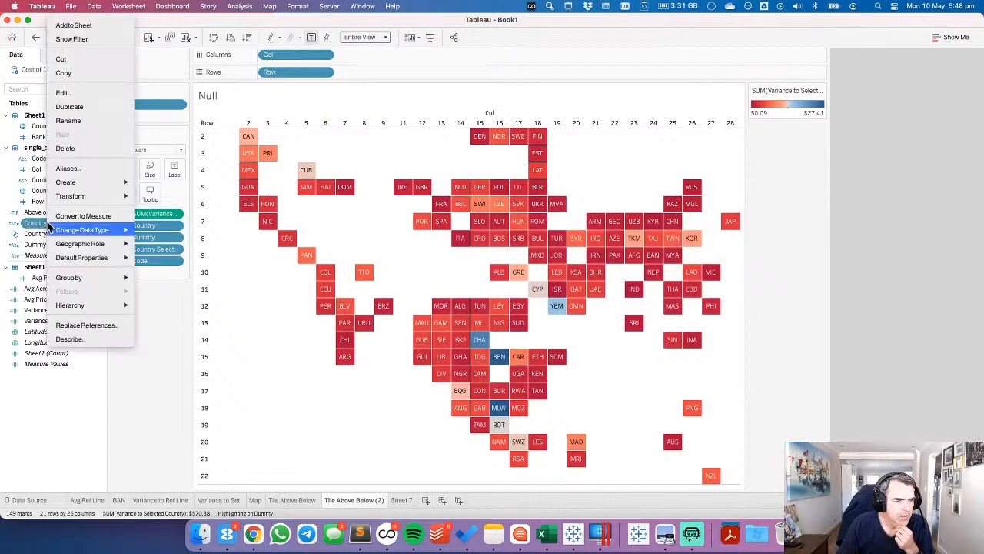
{"action": "left_click", "coordinate": [77, 94]}
{"action": "left_click", "coordinate": [451, 266]}
{"action": "type", "text": "ELS"}
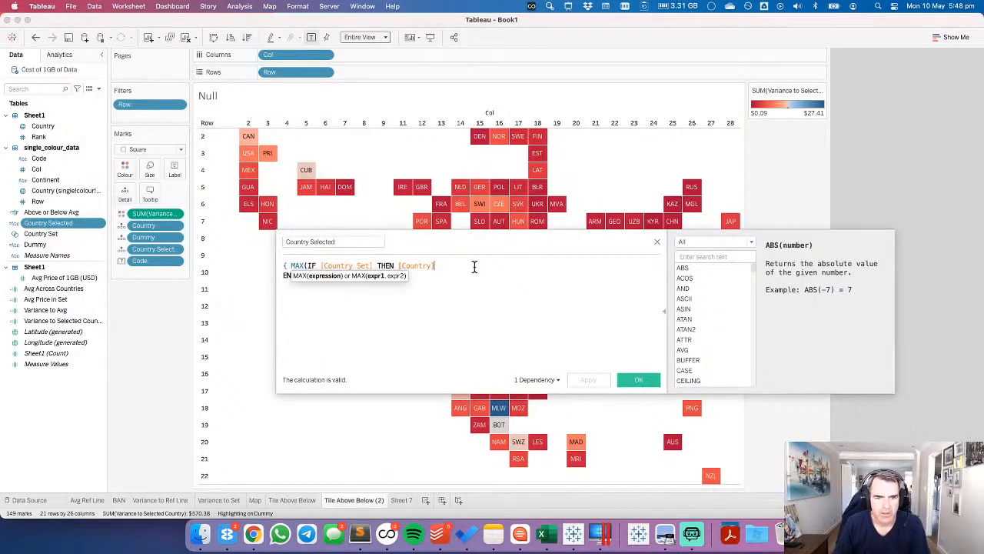
{"action": "type", "text": "E 'Al"}
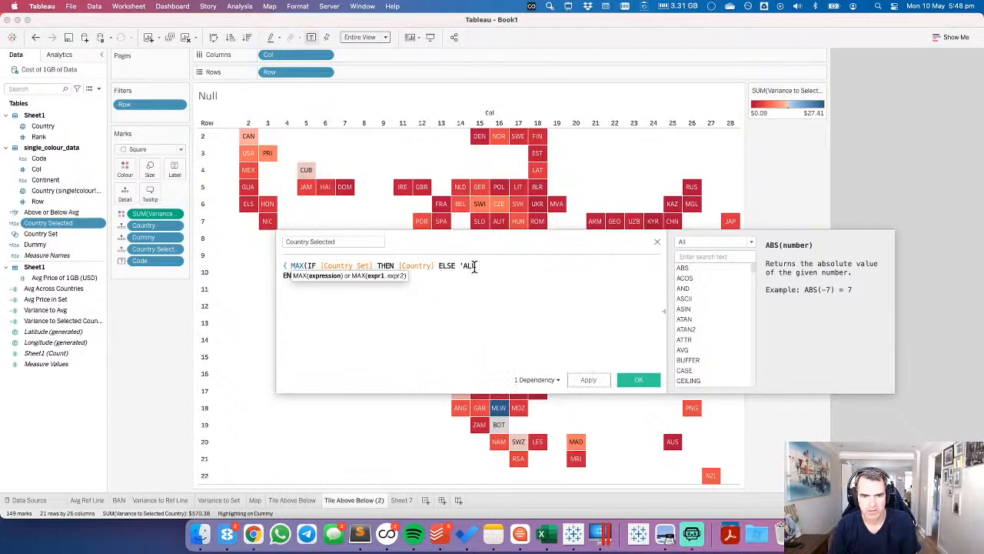
{"action": "type", "text": "l Countries"}
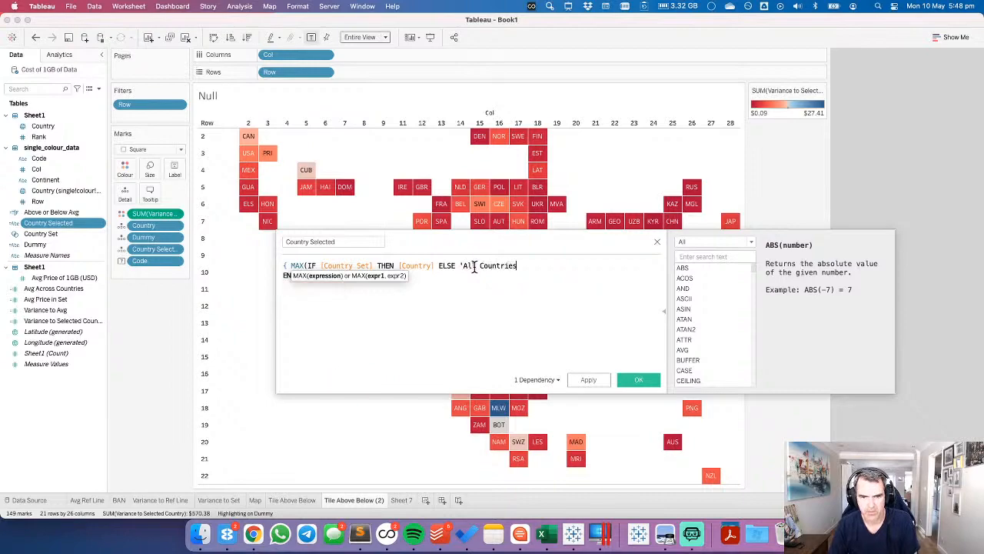
Make the ELSE branch return an empty string '' instead, save the calculation, and test the title by selecting and clearing the SWI tile.
{"action": "key", "text": "BackSpace"}
{"action": "key", "text": "BackSpace"}
{"action": "key", "text": "BackSpace"}
{"action": "key", "text": "BackSpace"}
{"action": "key", "text": "BackSpace"}
{"action": "key", "text": "BackSpace"}
{"action": "key", "text": "BackSpace"}
{"action": "key", "text": "BackSpace"}
{"action": "key", "text": "BackSpace"}
{"action": "key", "text": "BackSpace"}
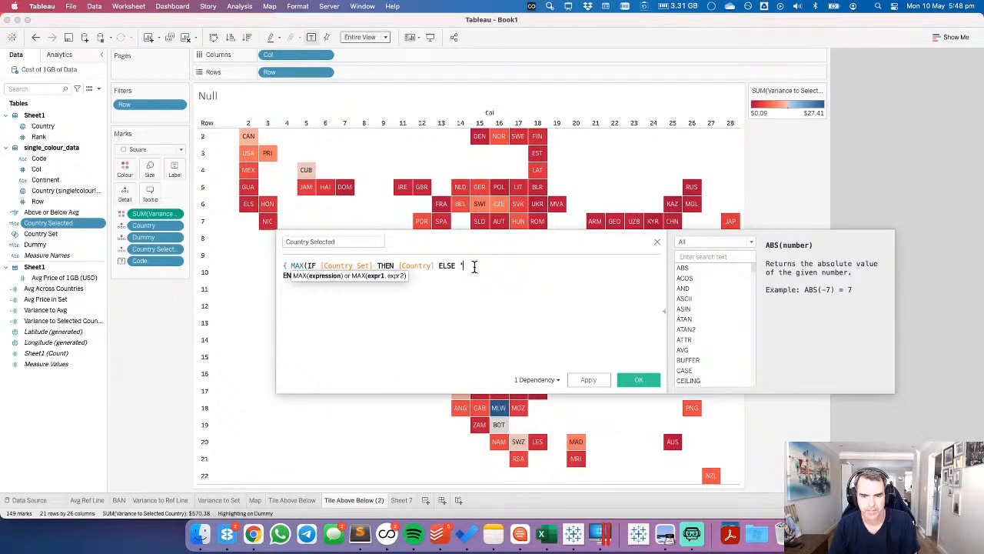
{"action": "type", "text": "'"}
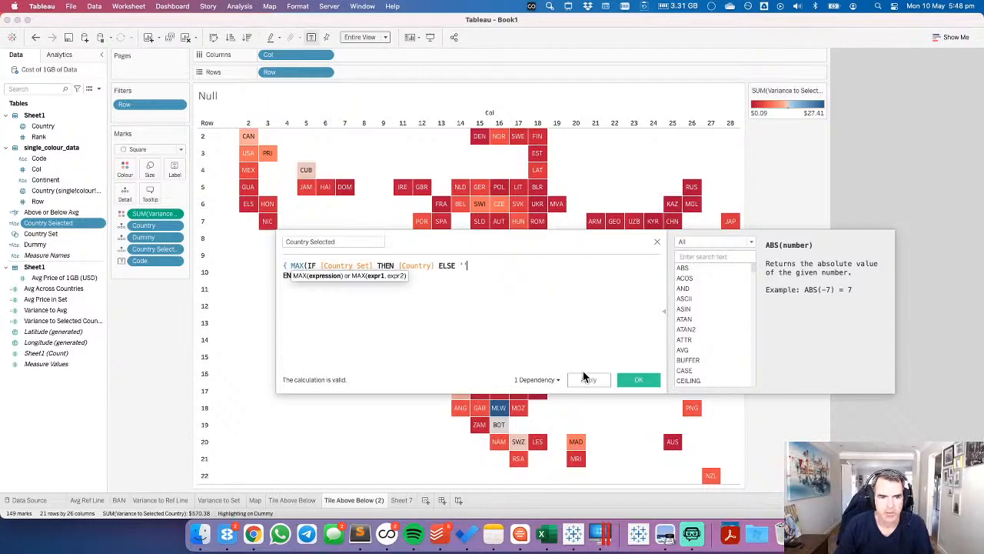
{"action": "left_click", "coordinate": [635, 381]}
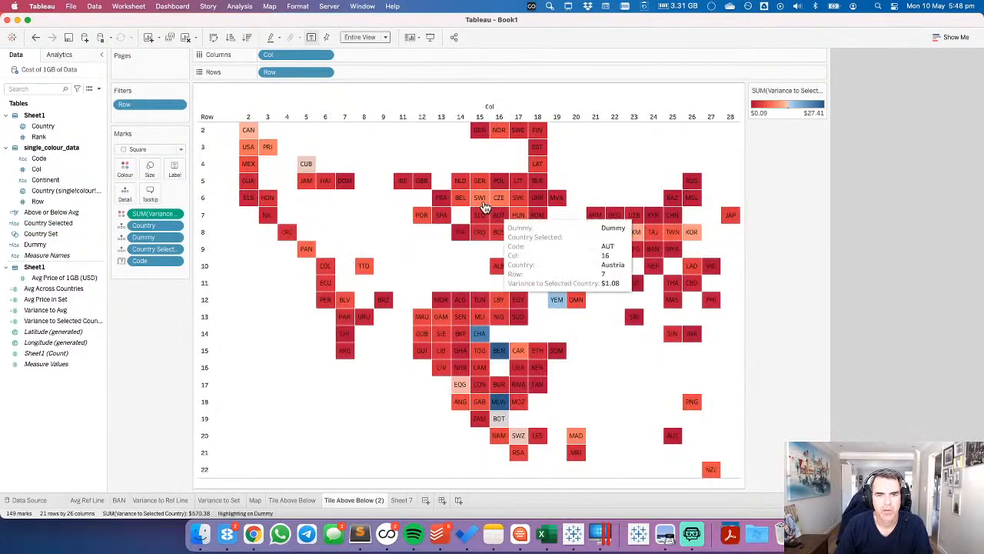
{"action": "left_click", "coordinate": [482, 203]}
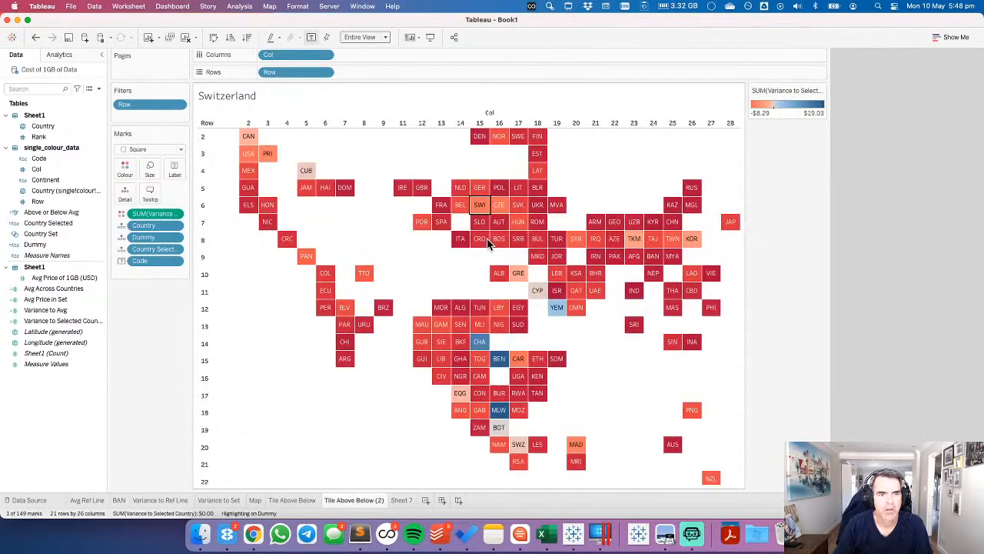
{"action": "left_click", "coordinate": [421, 244]}
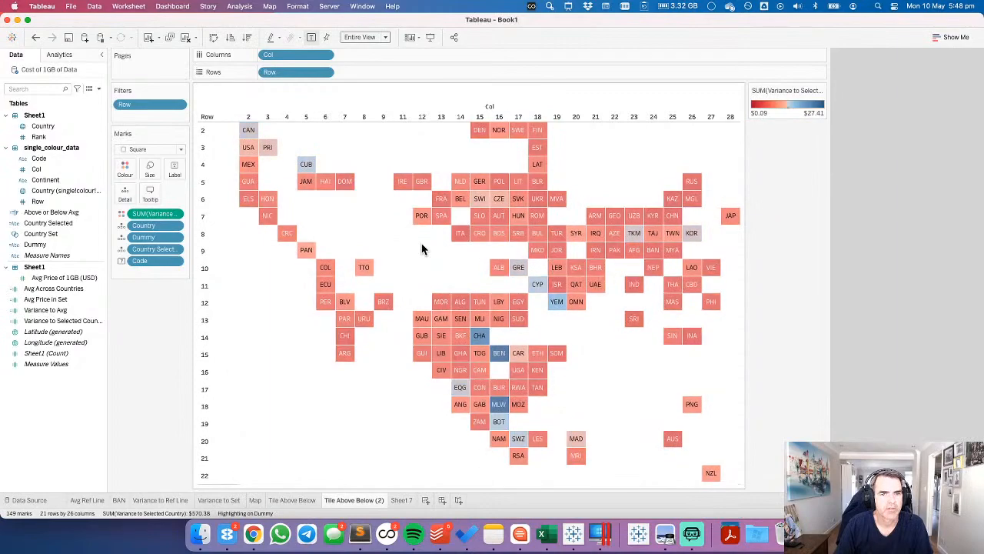
Exclude the Col field from the tooltip and hide its column header.
{"action": "left_click", "coordinate": [325, 54]}
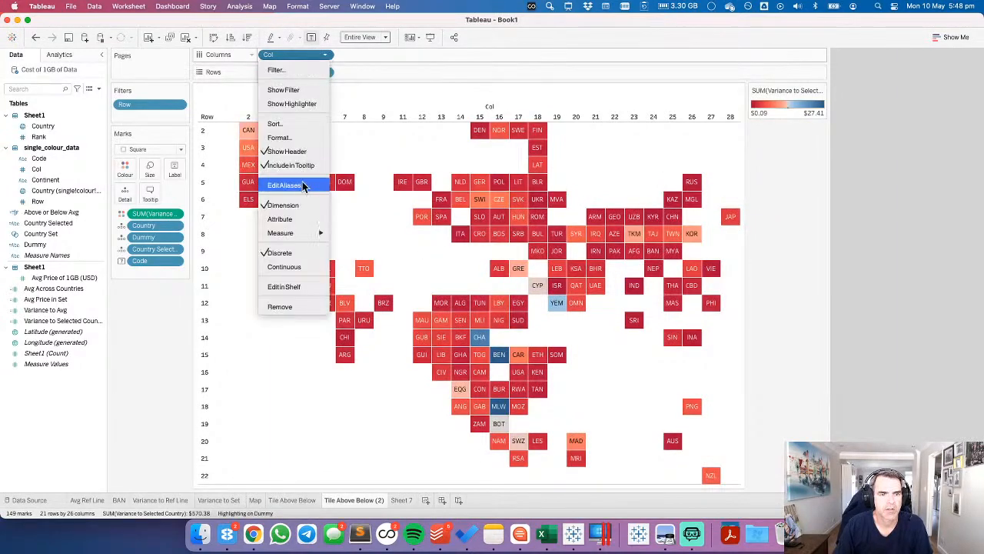
{"action": "left_click", "coordinate": [298, 168]}
{"action": "left_click", "coordinate": [326, 56]}
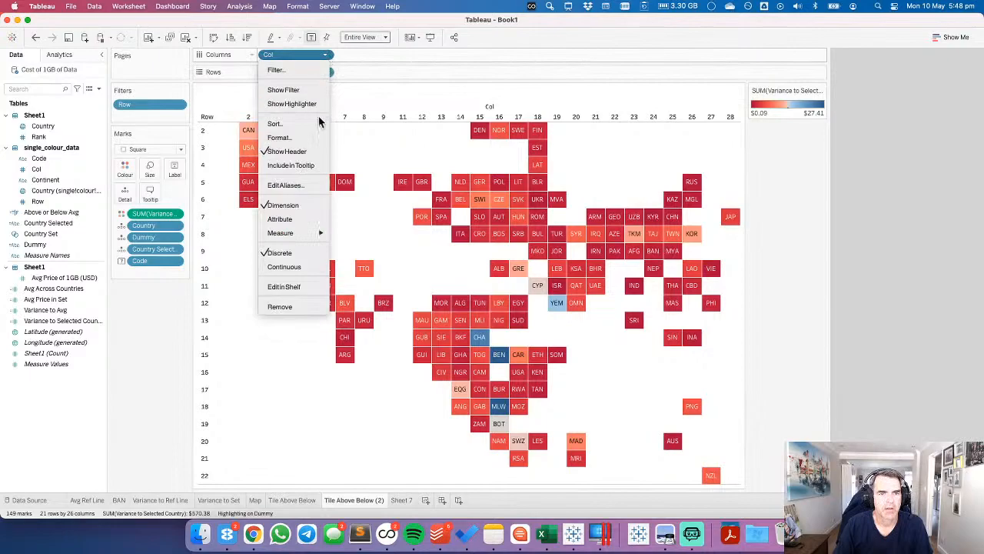
{"action": "left_click", "coordinate": [312, 152]}
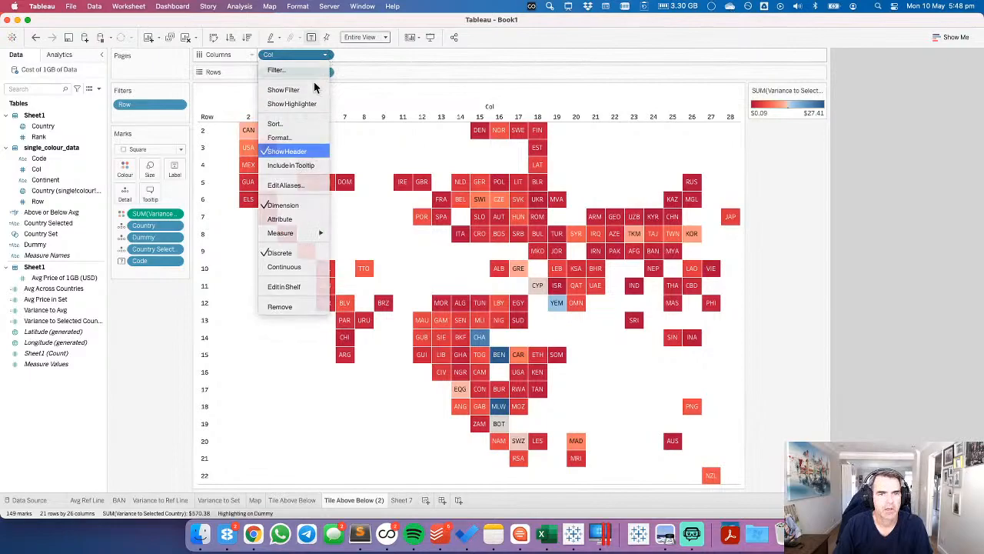
Hide the Row field's header and exclude the field from the tooltip.
{"action": "left_click", "coordinate": [324, 72]}
{"action": "left_click", "coordinate": [303, 169]}
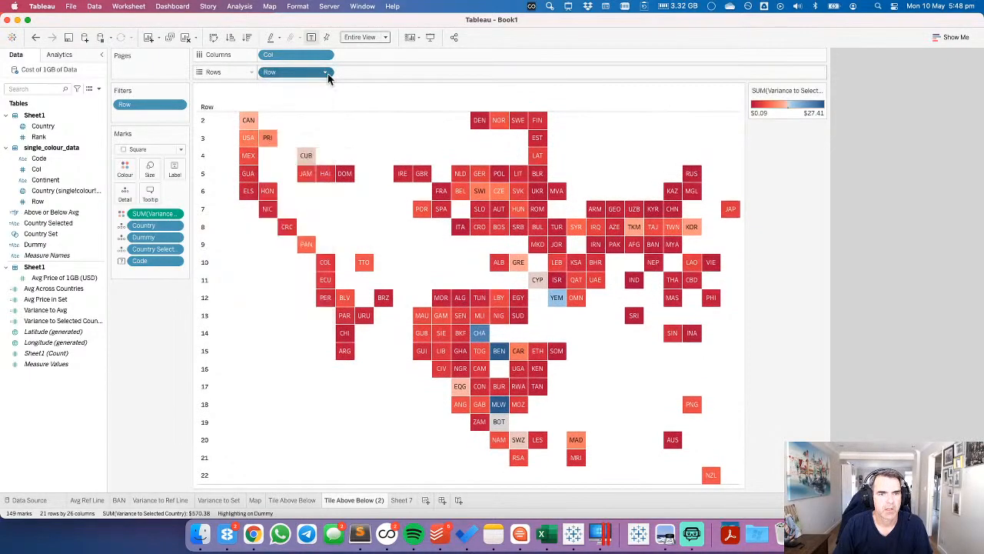
{"action": "left_click", "coordinate": [324, 72]}
{"action": "left_click", "coordinate": [307, 183]}
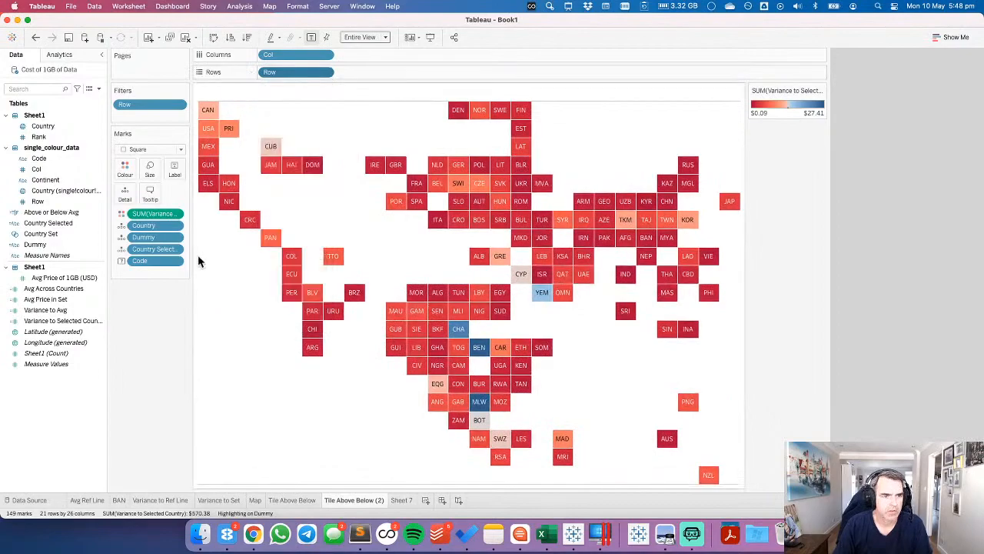
Exclude Code, Country Selected and Dummy from the tooltip, and add Avg Price of 1GB (USD) to the marks as Detail.
{"action": "left_click", "coordinate": [175, 263]}
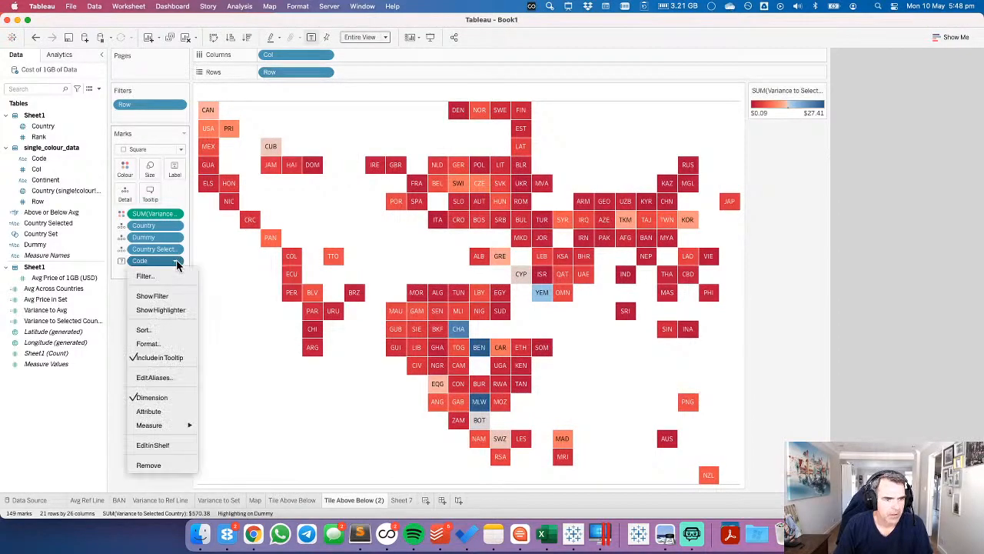
{"action": "left_click", "coordinate": [158, 357]}
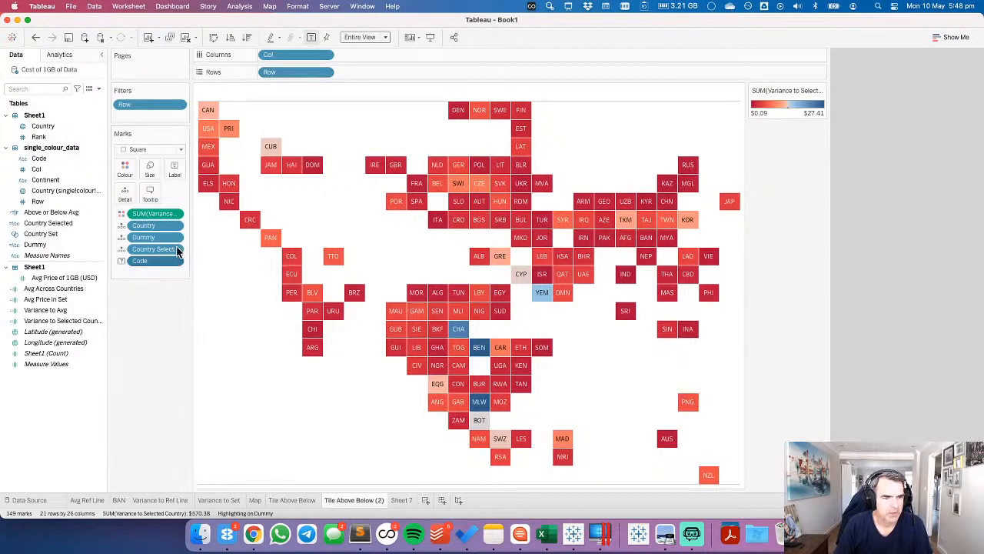
{"action": "left_click", "coordinate": [175, 249]}
{"action": "left_click", "coordinate": [161, 346]}
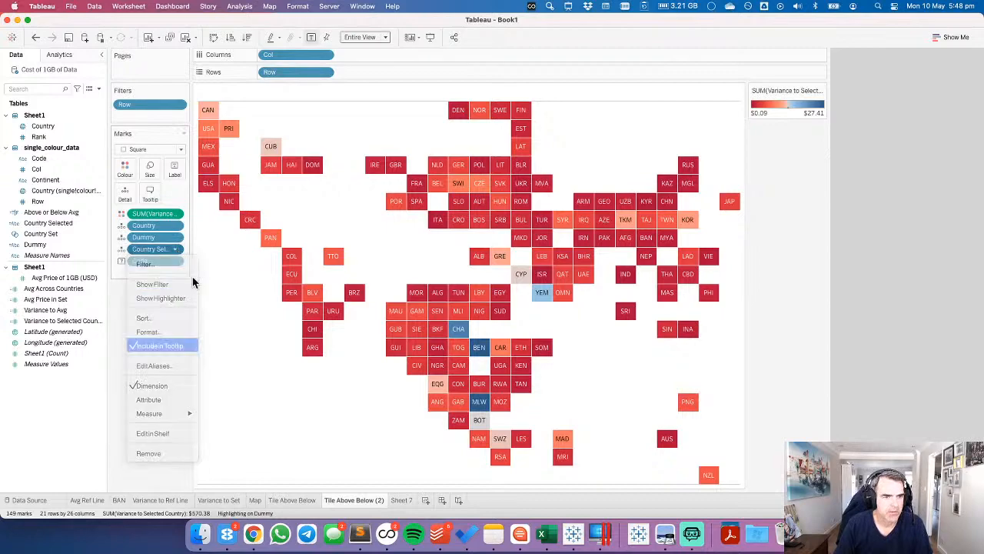
{"action": "left_click", "coordinate": [175, 237]}
{"action": "left_click", "coordinate": [169, 334]}
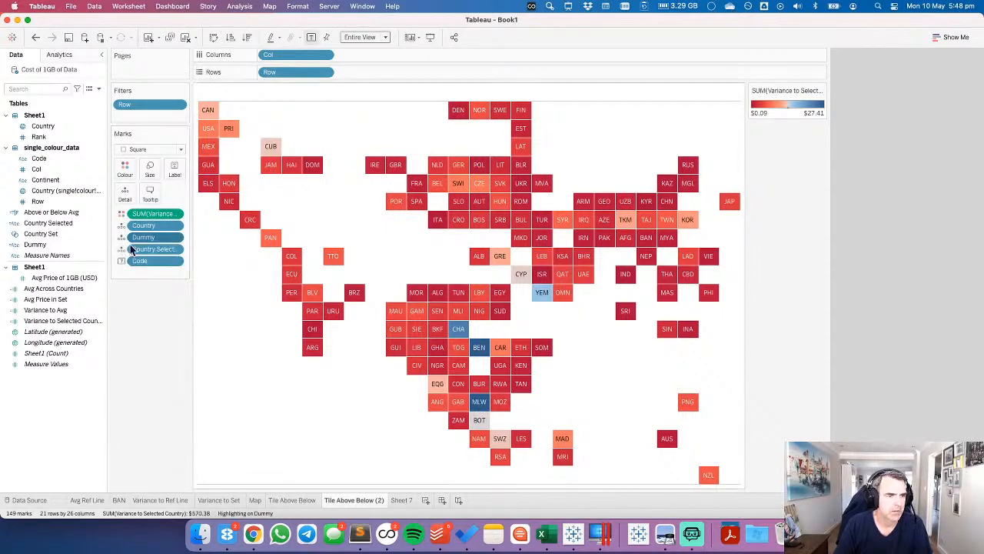
{"action": "left_click_drag", "start_coordinate": [58, 278], "coordinate": [130, 203]}
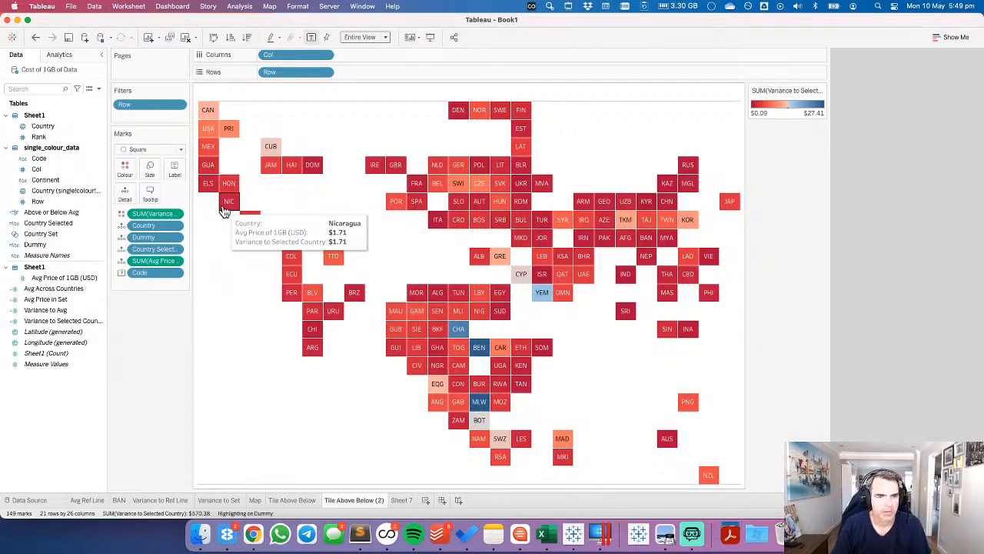
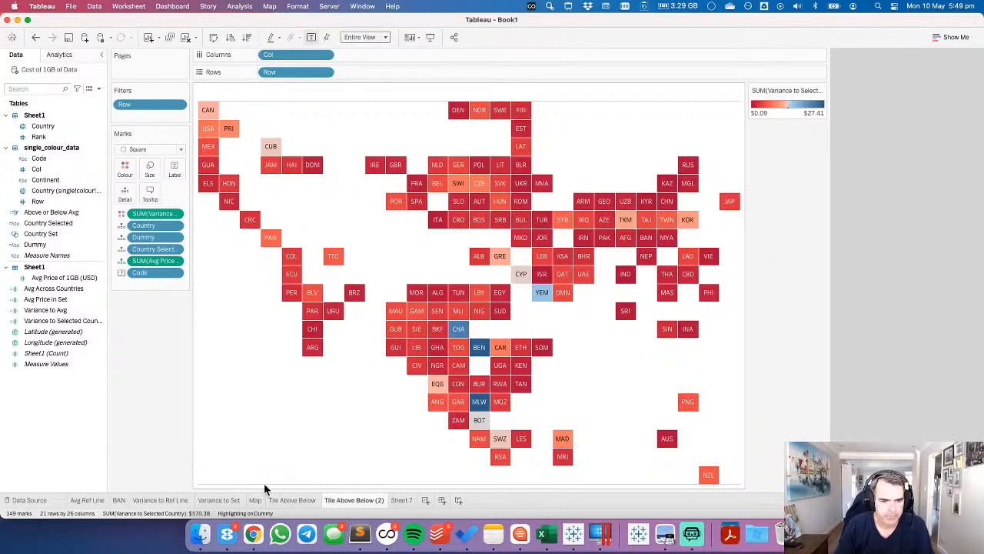
Create a new dashboard and delete its Phone layout.
{"action": "left_click", "coordinate": [442, 500]}
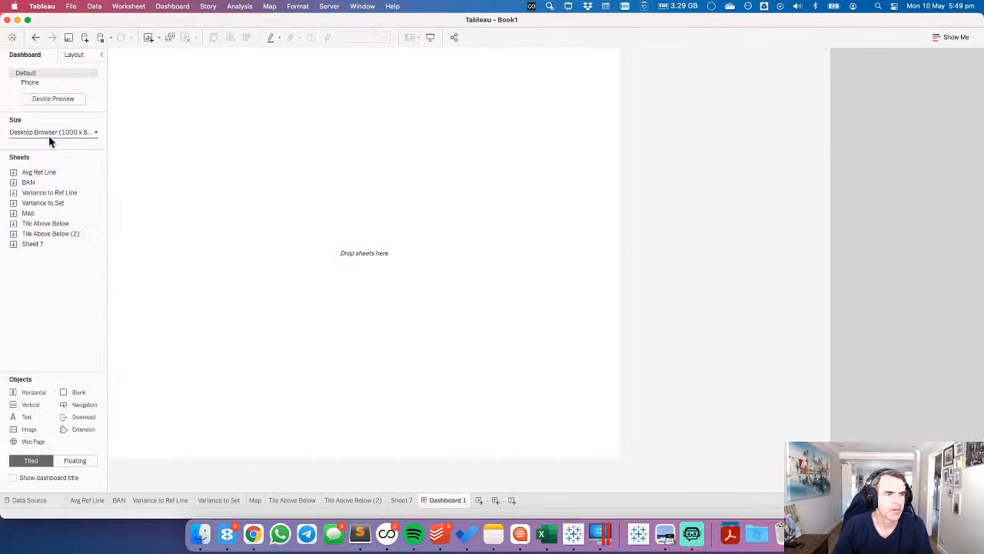
{"action": "left_click", "coordinate": [94, 83]}
{"action": "left_click", "coordinate": [96, 124]}
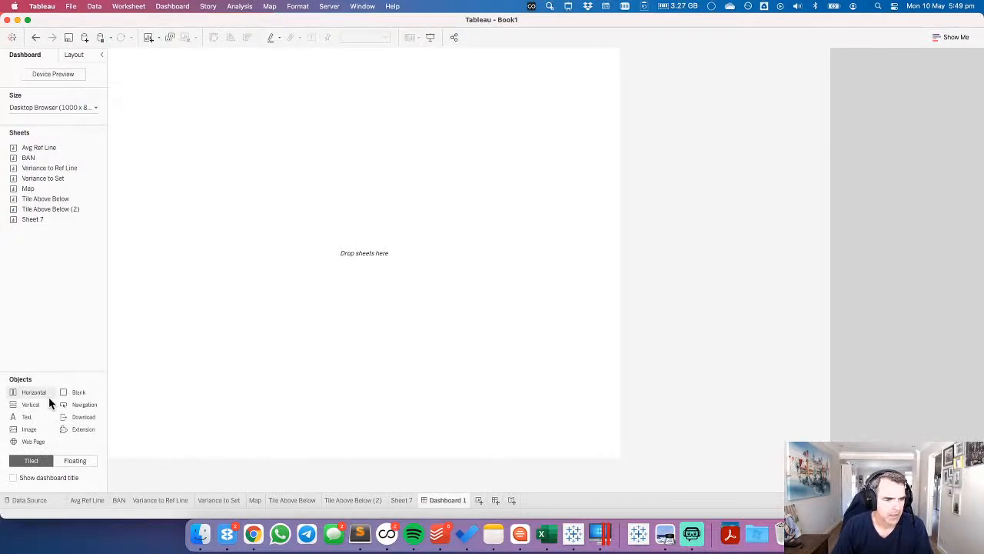
Switch to Chrome and examine the layout and proportions of the published world tile maps, especially the bank holidays visualisation.
{"action": "key", "text": "super+Tab"}
{"action": "key", "text": "super+Tab"}
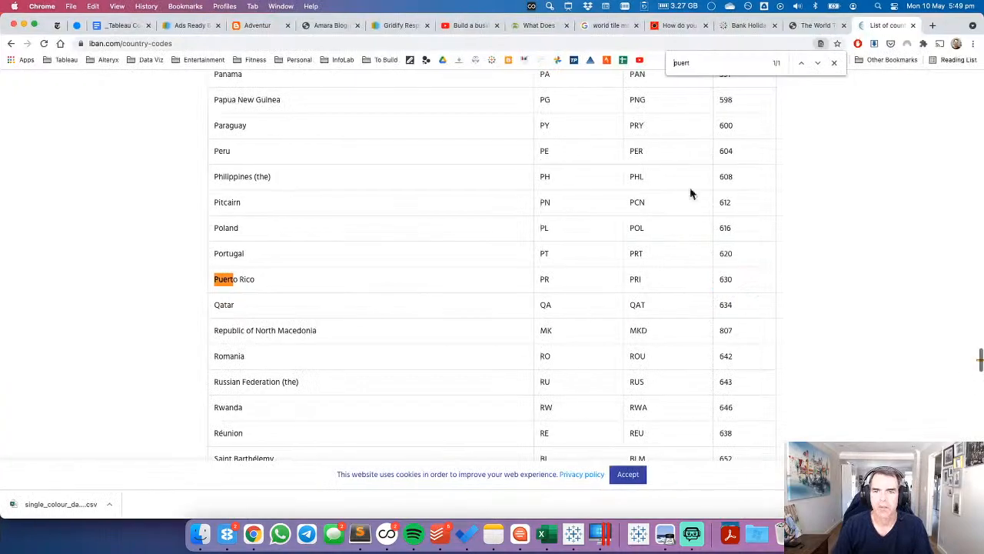
{"action": "left_click", "coordinate": [805, 27]}
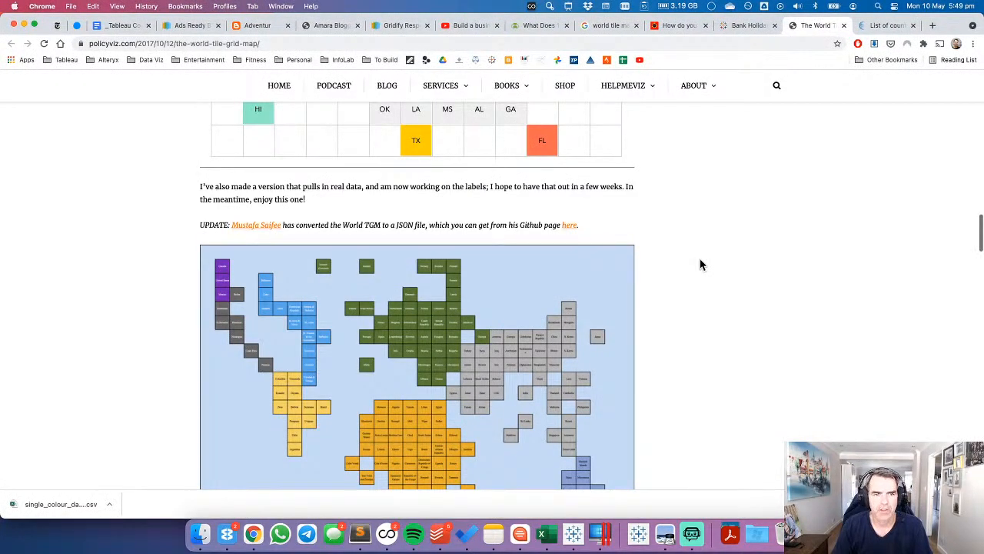
{"action": "scroll", "coordinate": [739, 28], "scroll_direction": "down", "scroll_amount": 4}
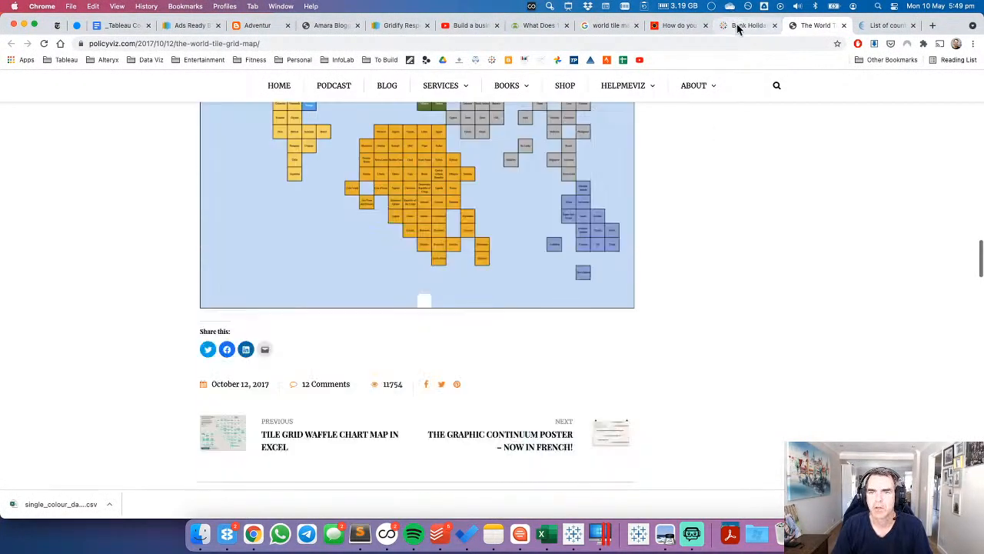
{"action": "left_click", "coordinate": [674, 28]}
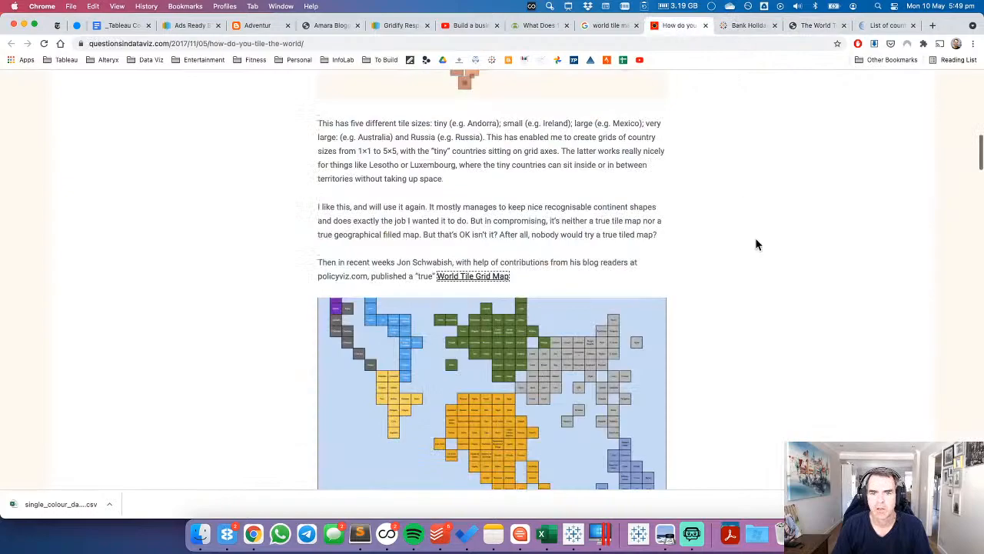
{"action": "left_click", "coordinate": [734, 27]}
{"action": "scroll", "coordinate": [765, 260], "scroll_direction": "up", "scroll_amount": 2}
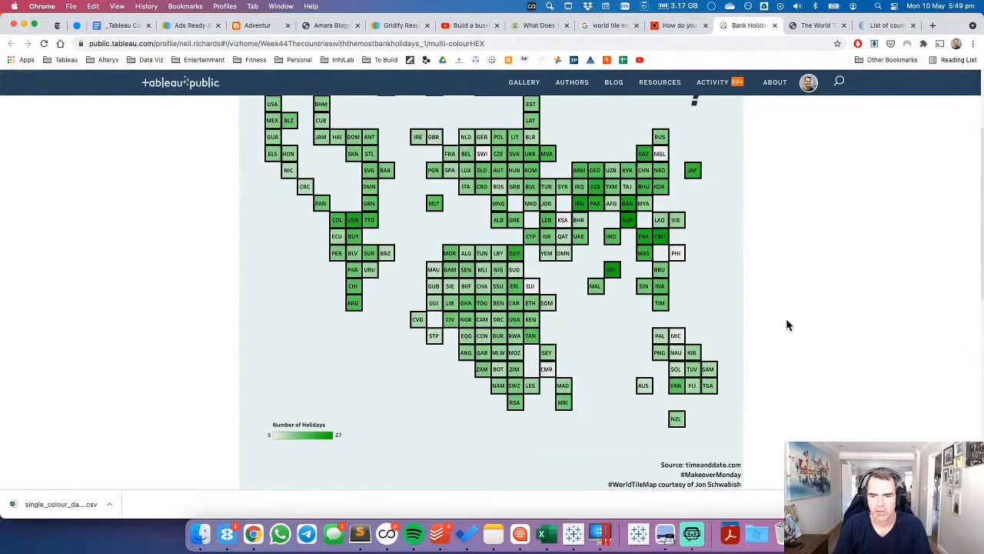
{"action": "key", "text": "super+minus"}
{"action": "key", "text": "super+minus"}
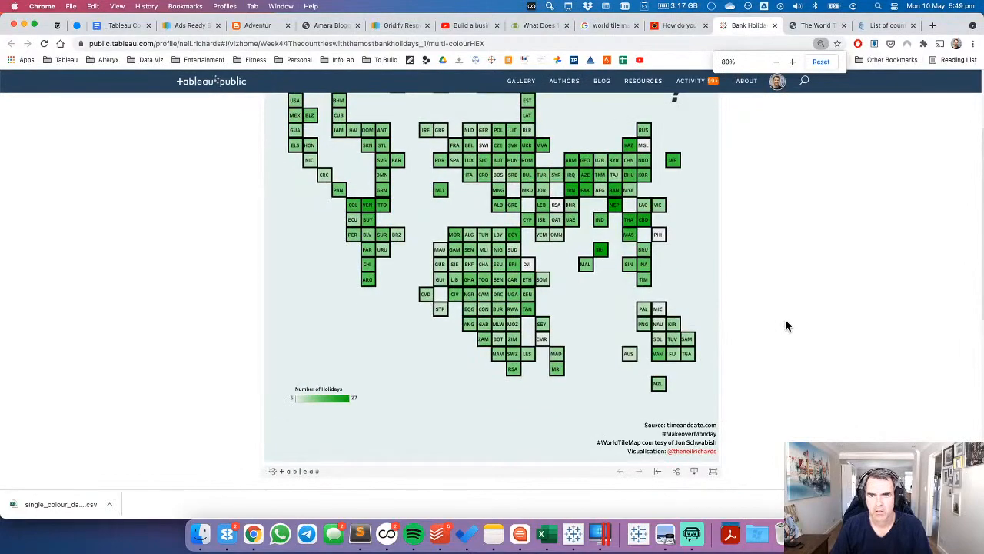
{"action": "scroll", "coordinate": [785, 325], "scroll_direction": "up", "scroll_amount": 3}
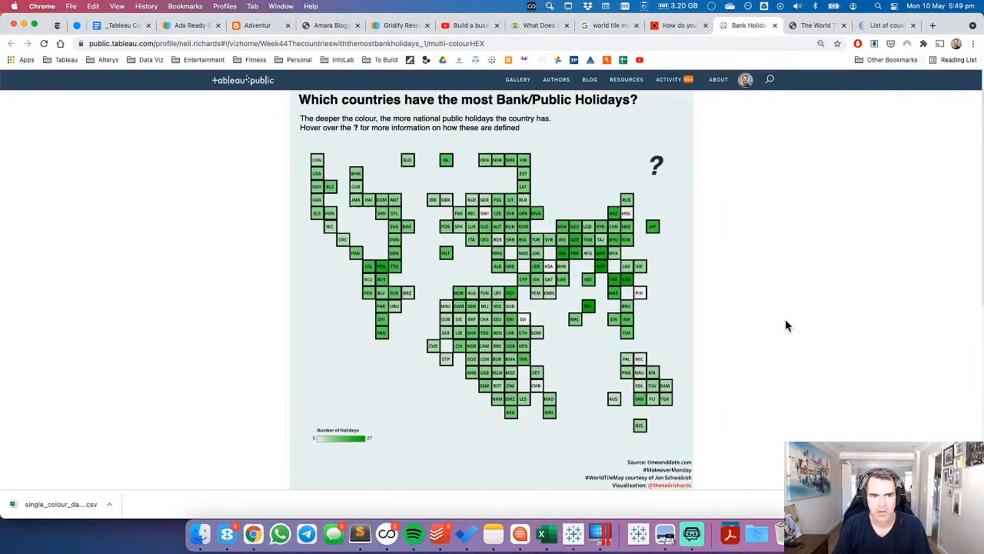
{"action": "scroll", "coordinate": [786, 325], "scroll_direction": "down", "scroll_amount": 1}
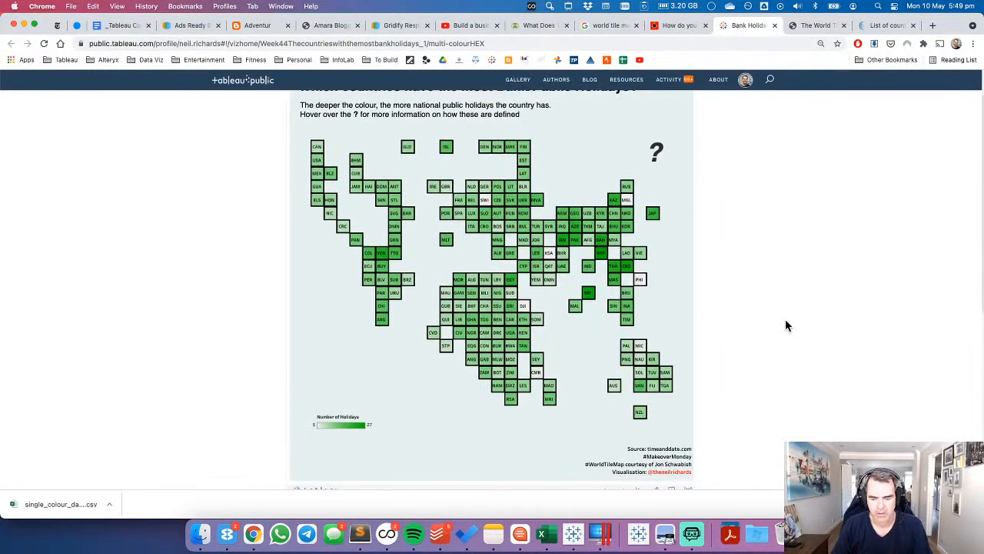
{"action": "key", "text": "super+minus"}
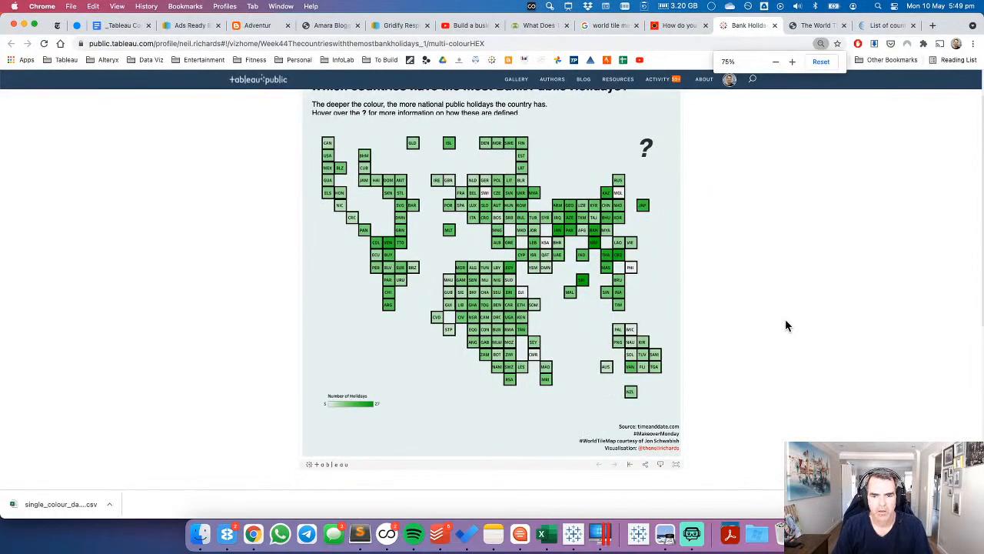
{"action": "key", "text": "super+0"}
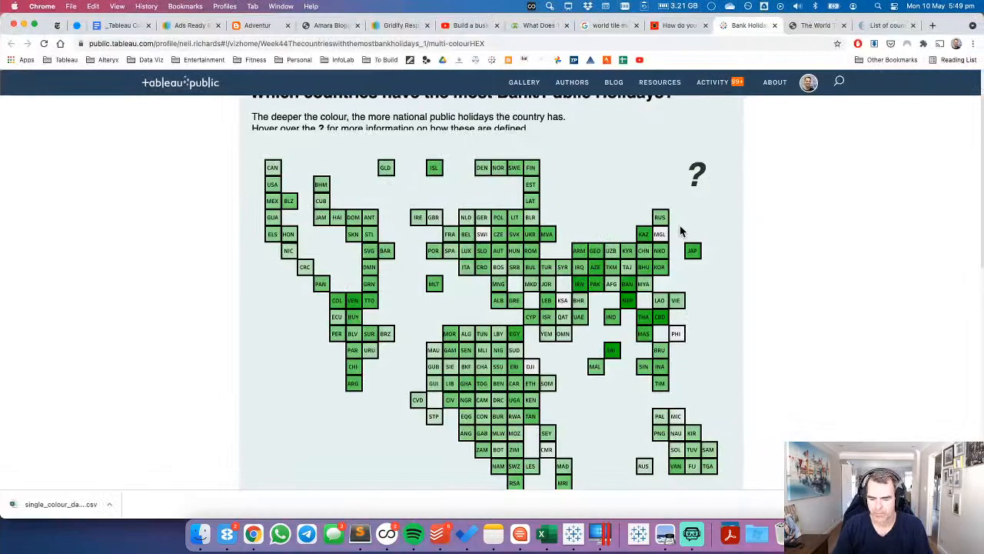
{"action": "key", "text": "super+minus"}
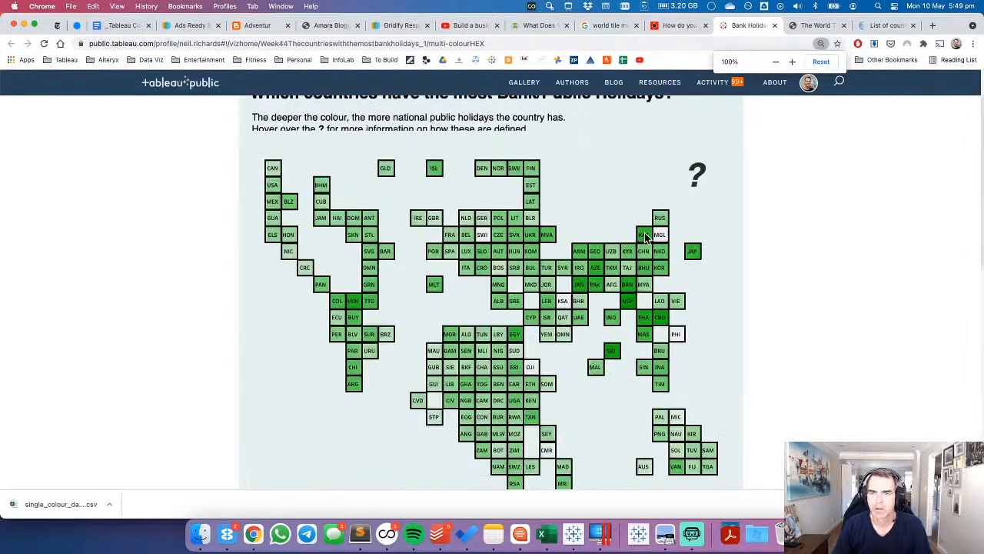
Switch back to Tableau and set the dashboard's fixed size to 900 px wide by 800 px high.
{"action": "key", "text": "super+Tab"}
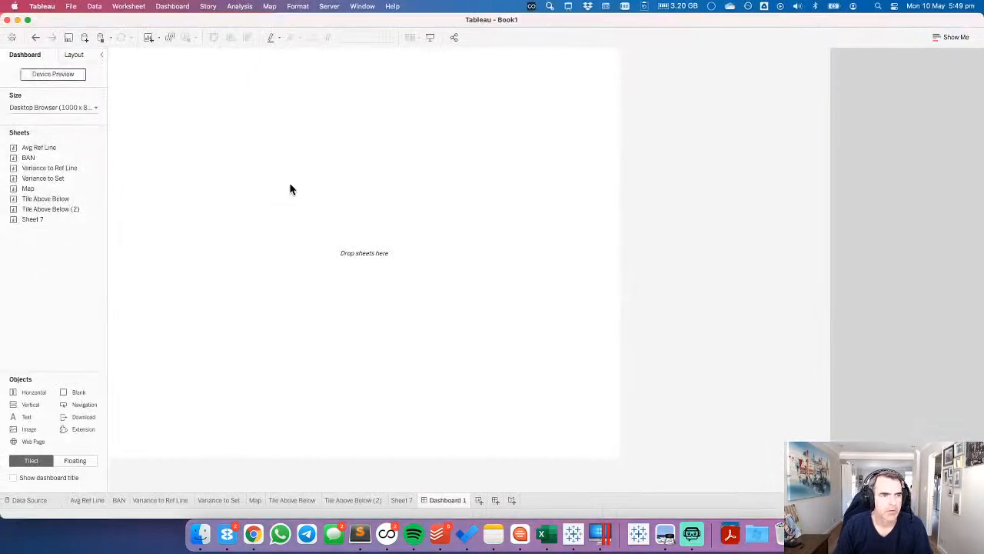
{"action": "left_click", "coordinate": [70, 107]}
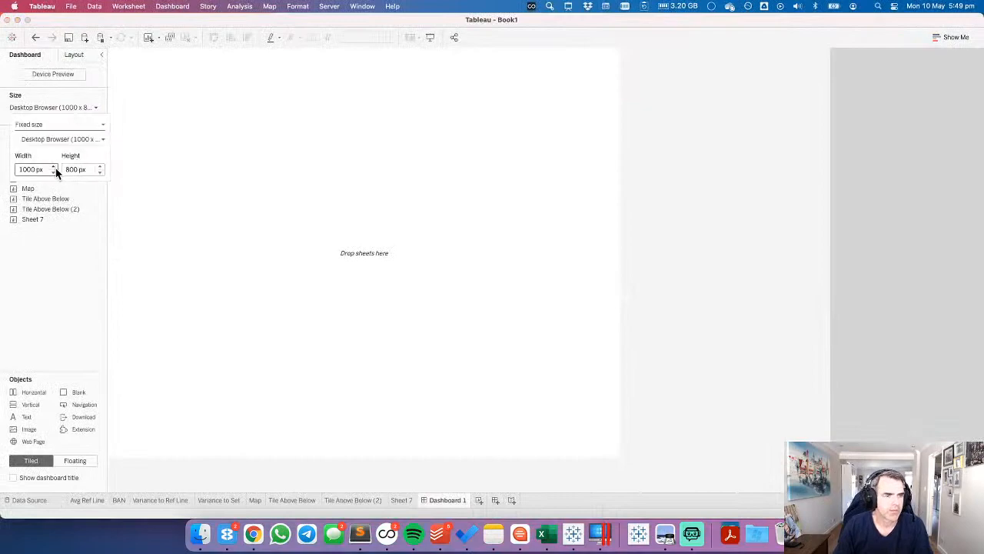
{"action": "left_click", "coordinate": [53, 171]}
{"action": "left_click", "coordinate": [81, 265]}
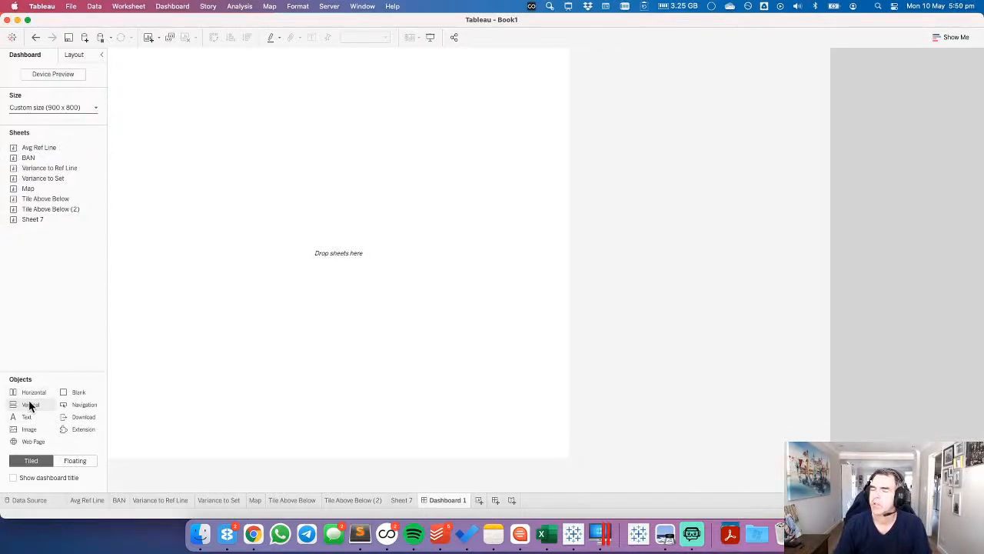
Float the Tile Above Below (2) sheet on the dashboard at x 0, y 0 with a width of 900 and height of 800.
{"action": "mouse_move", "coordinate": [42, 210]}
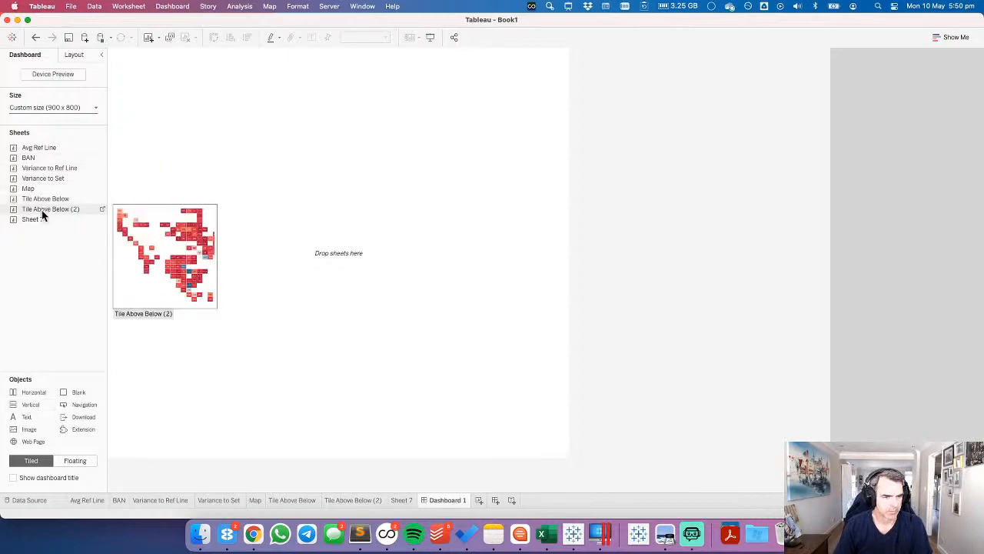
{"action": "left_click_drag", "start_coordinate": [41, 210], "coordinate": [183, 82]}
{"action": "left_click", "coordinate": [75, 55]}
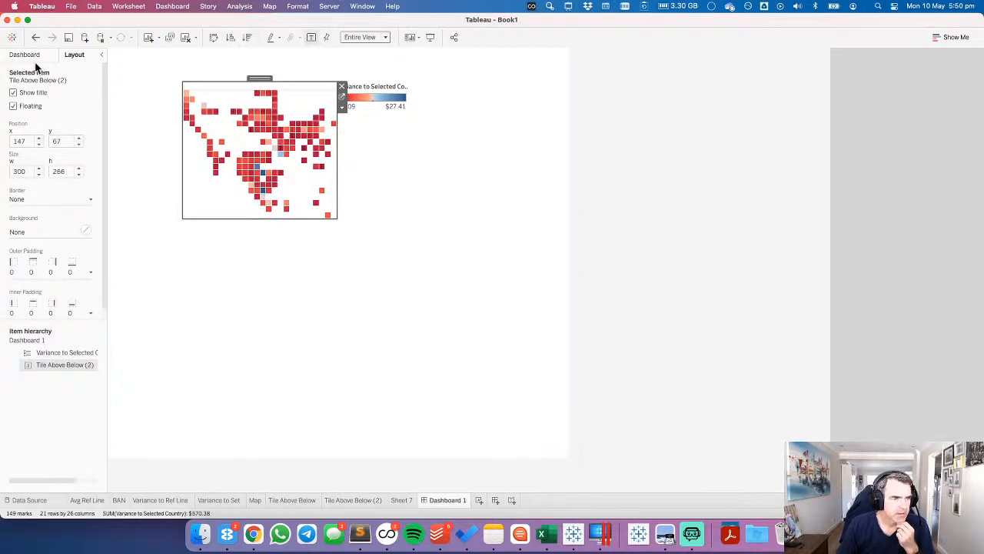
{"action": "type", "text": "0"}
{"action": "key", "text": "Tab"}
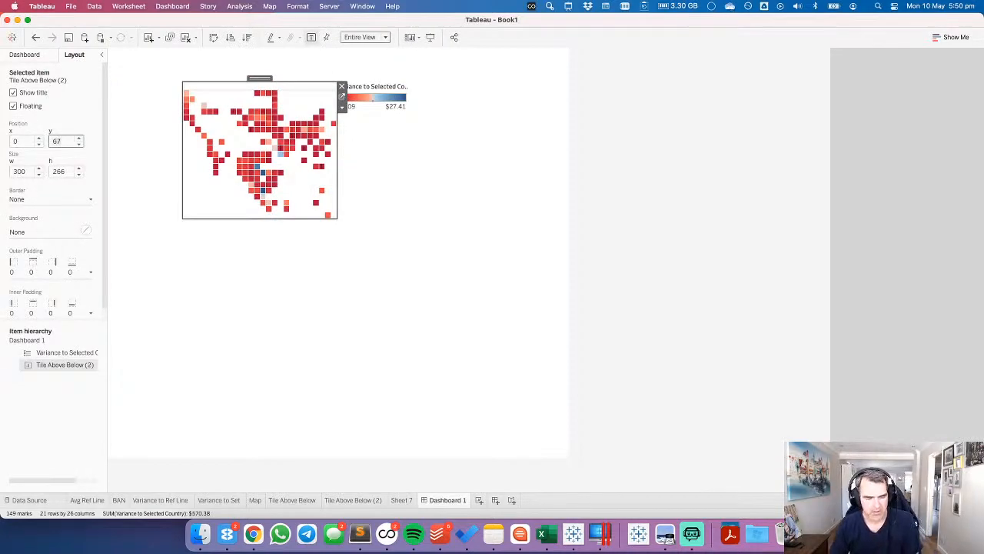
{"action": "type", "text": "0"}
{"action": "key", "text": "Tab"}
{"action": "type", "text": "900"}
{"action": "key", "text": "Tab"}
{"action": "type", "text": "800"}
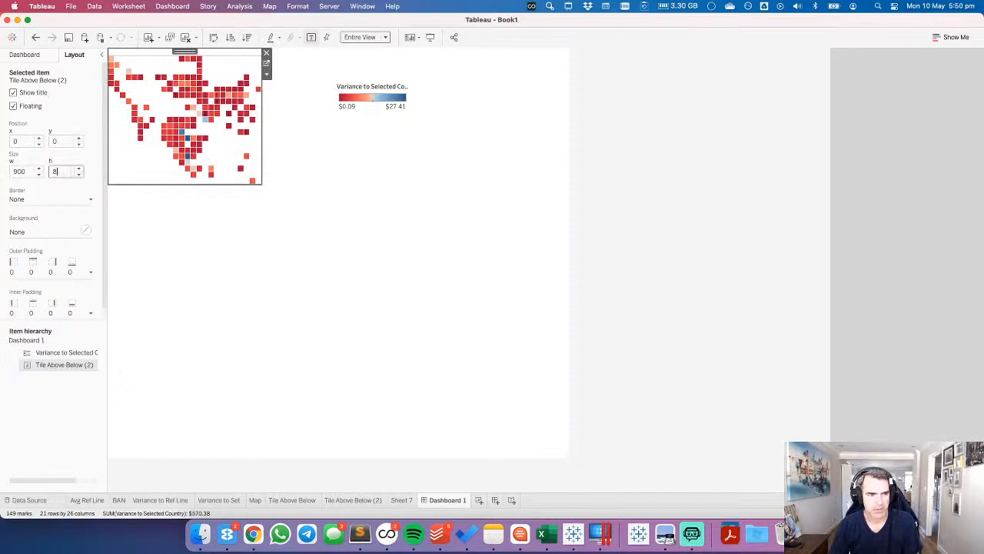
{"action": "key", "text": "Tab"}
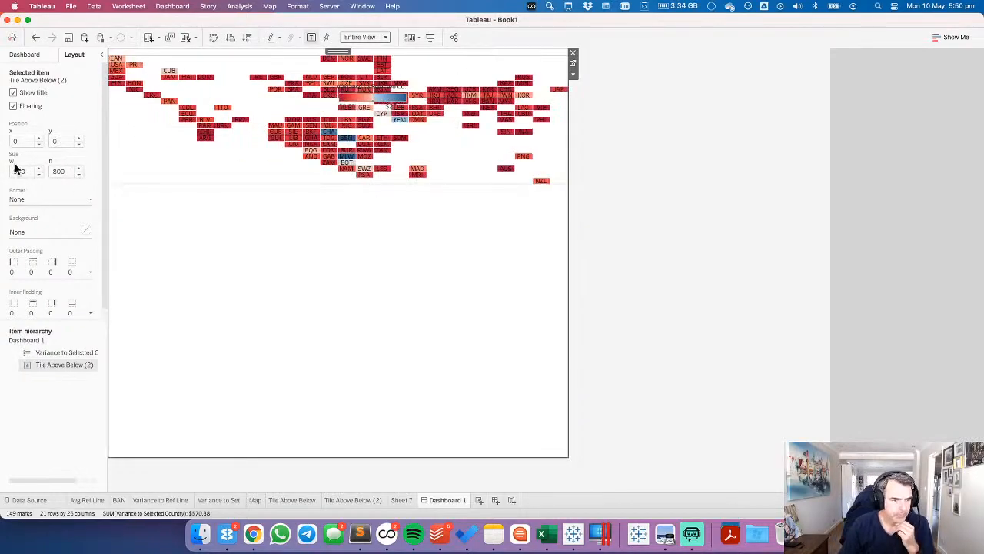
Set the map's inner padding to 20 on all sides and move the colour legend to about x 627, y 44, clear of the tiles.
{"action": "left_click", "coordinate": [51, 312]}
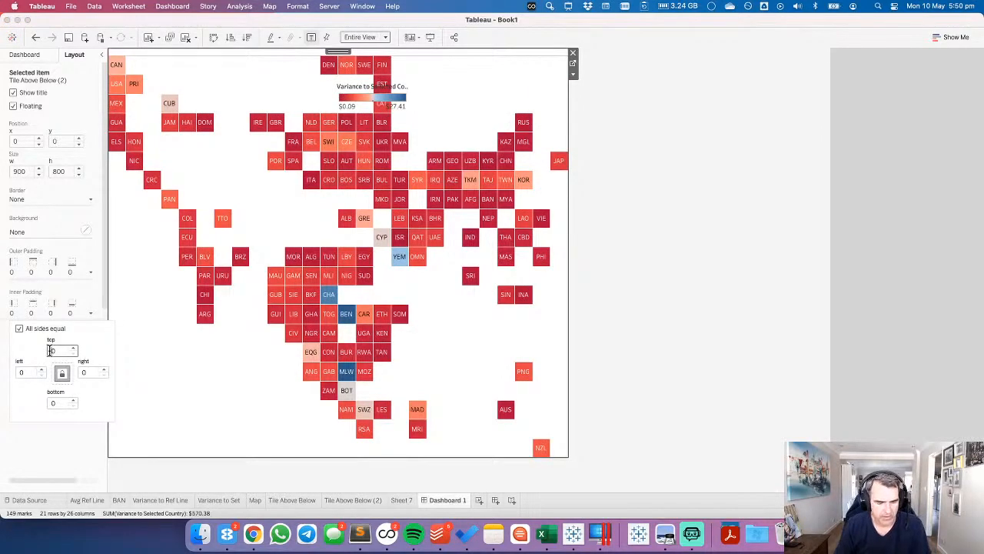
{"action": "type", "text": "2"}
{"action": "left_click", "coordinate": [825, 183]}
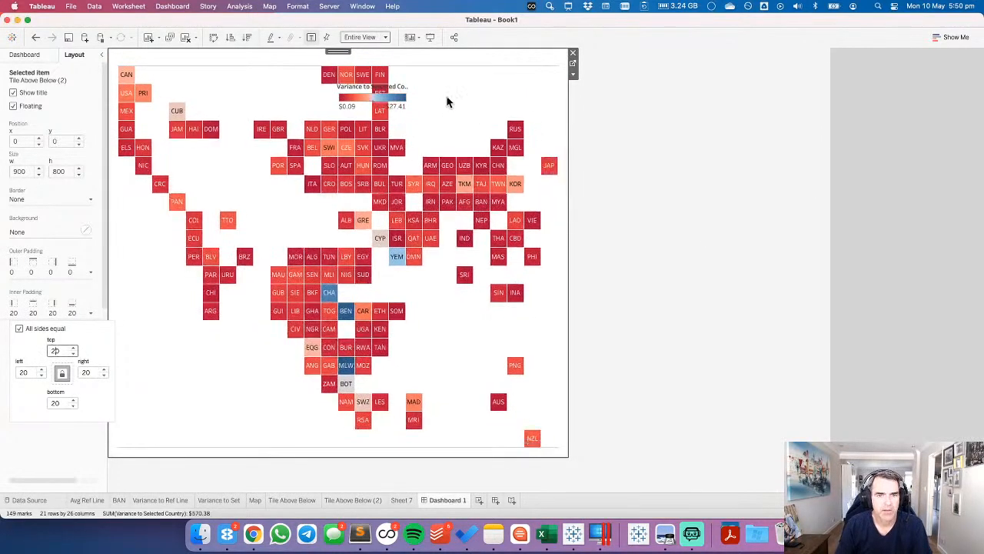
{"action": "left_click", "coordinate": [405, 93]}
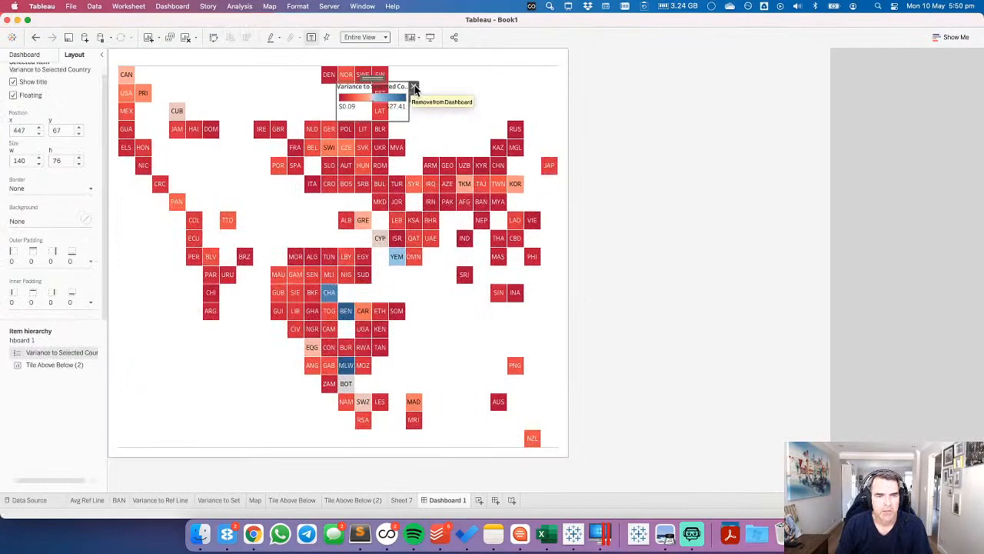
{"action": "left_click_drag", "start_coordinate": [377, 81], "coordinate": [464, 72]}
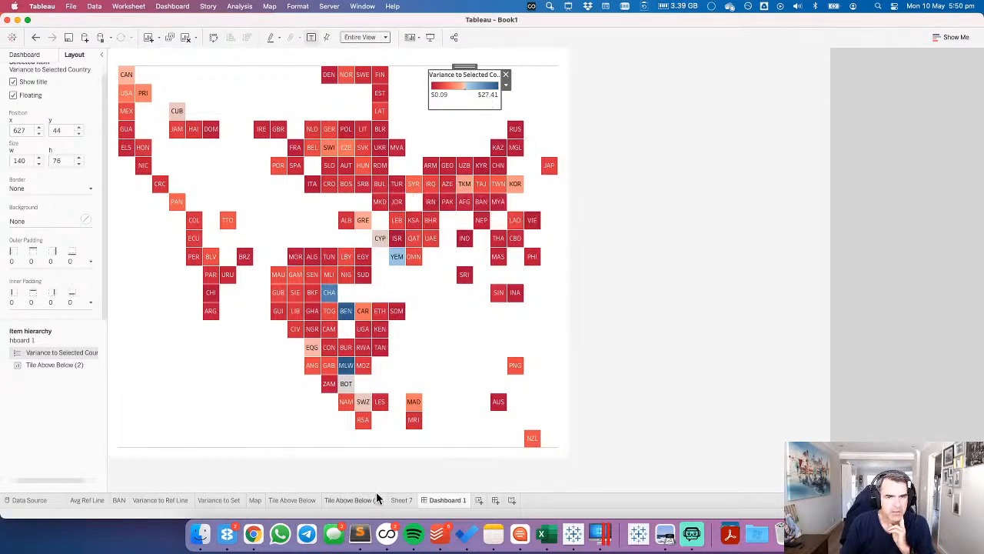
On the Tile Above Below (2) sheet, set the Variance to Selected Country colour palette to Automatic.
{"action": "mouse_move", "coordinate": [402, 498]}
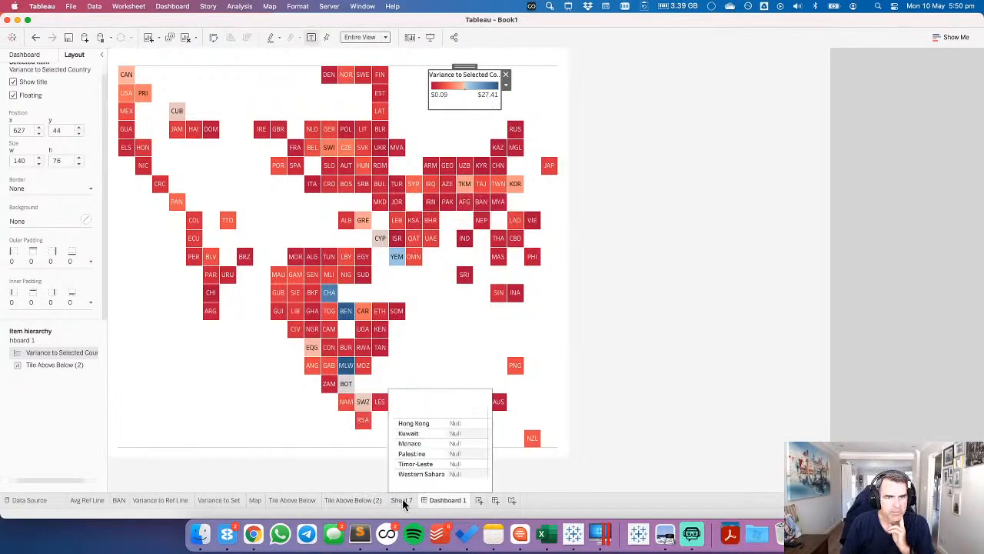
{"action": "left_click", "coordinate": [402, 498]}
{"action": "left_click", "coordinate": [361, 500]}
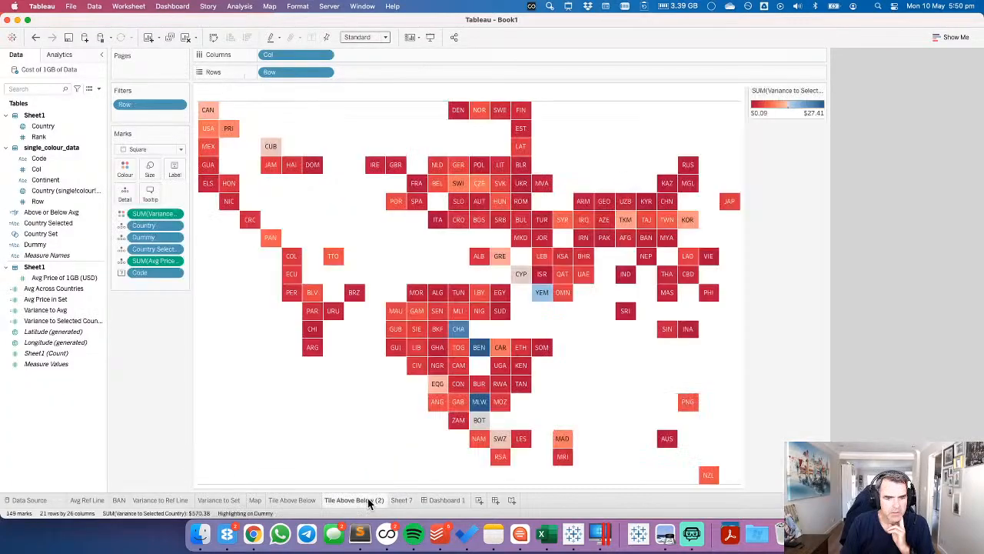
{"action": "double_click", "coordinate": [781, 117]}
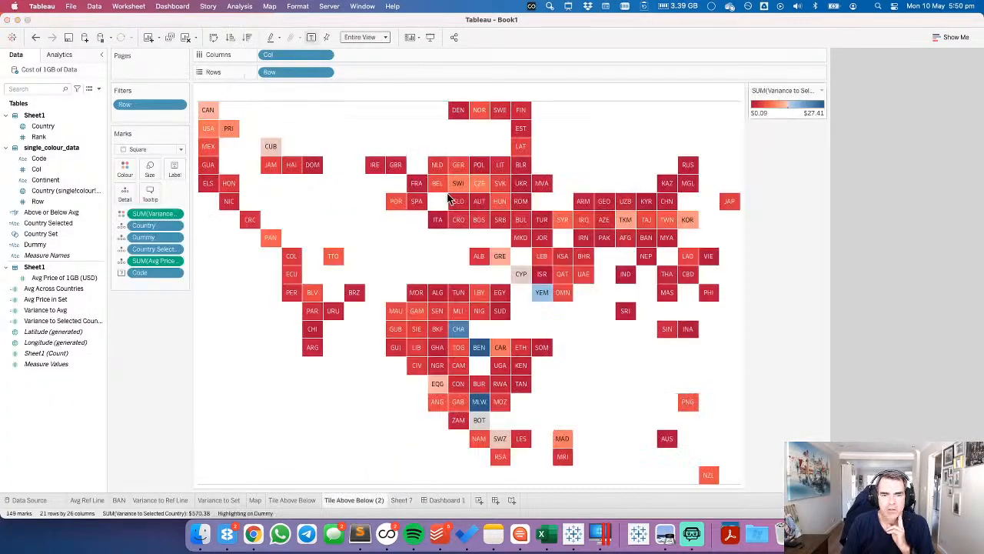
{"action": "left_click", "coordinate": [436, 214]}
{"action": "scroll", "coordinate": [442, 169], "scroll_direction": "up", "scroll_amount": 10}
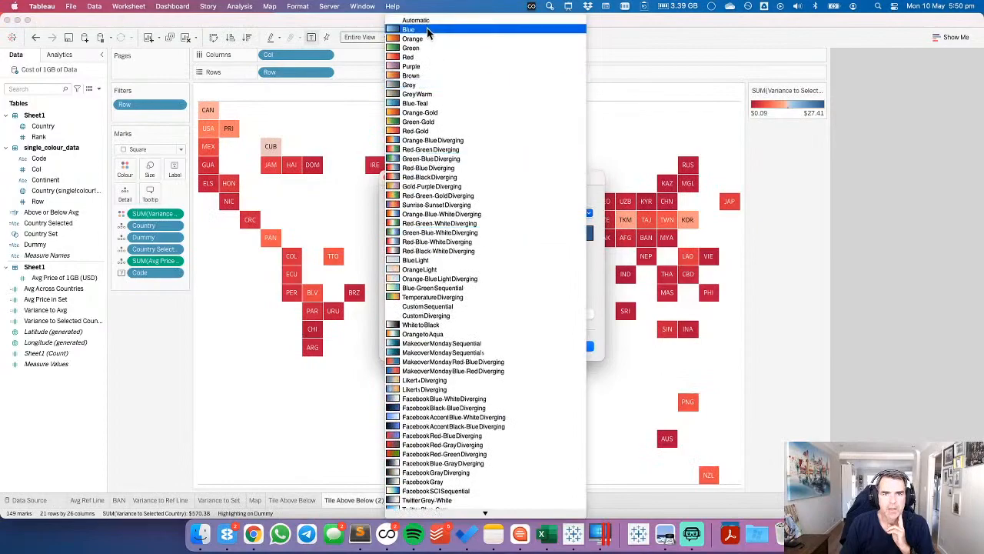
{"action": "left_click", "coordinate": [430, 25]}
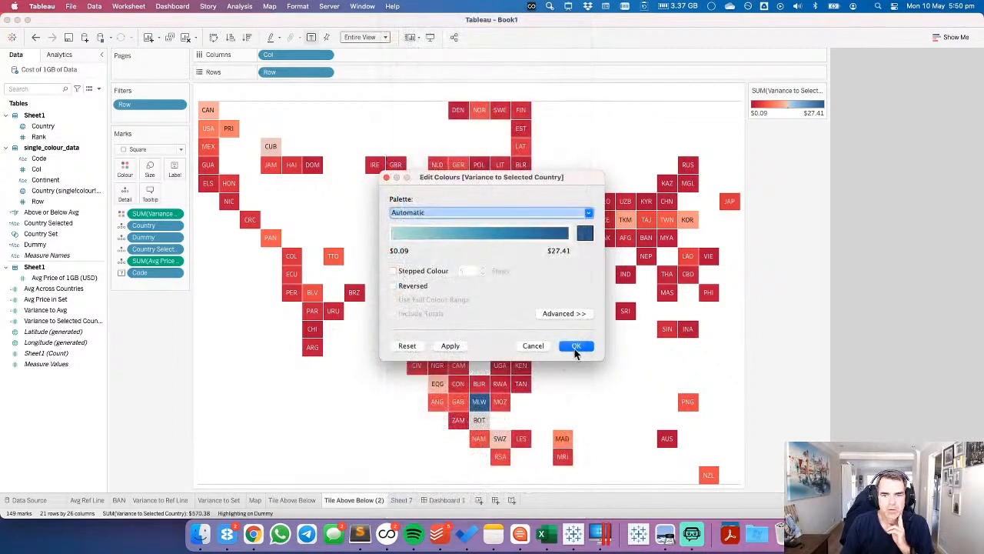
{"action": "left_click", "coordinate": [451, 345]}
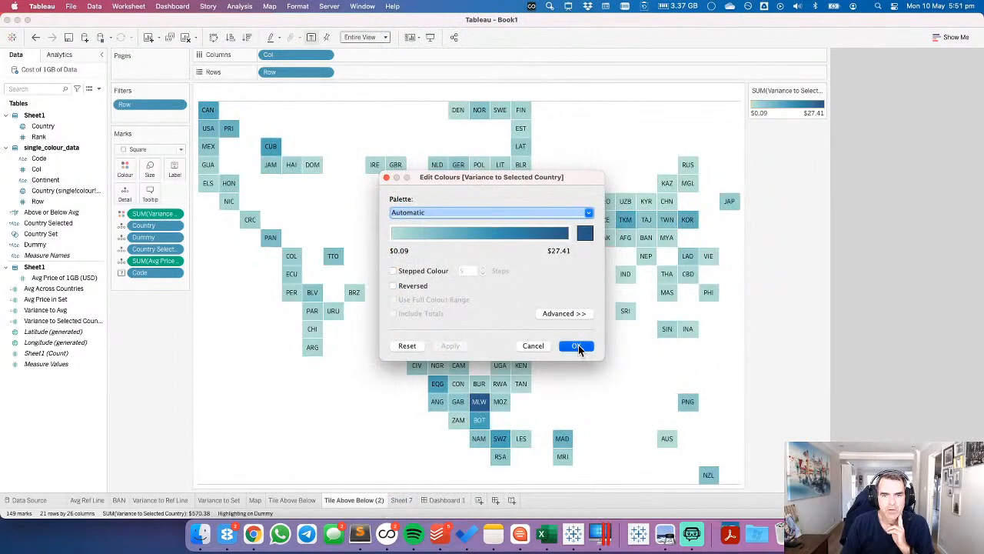
{"action": "left_click", "coordinate": [577, 346]}
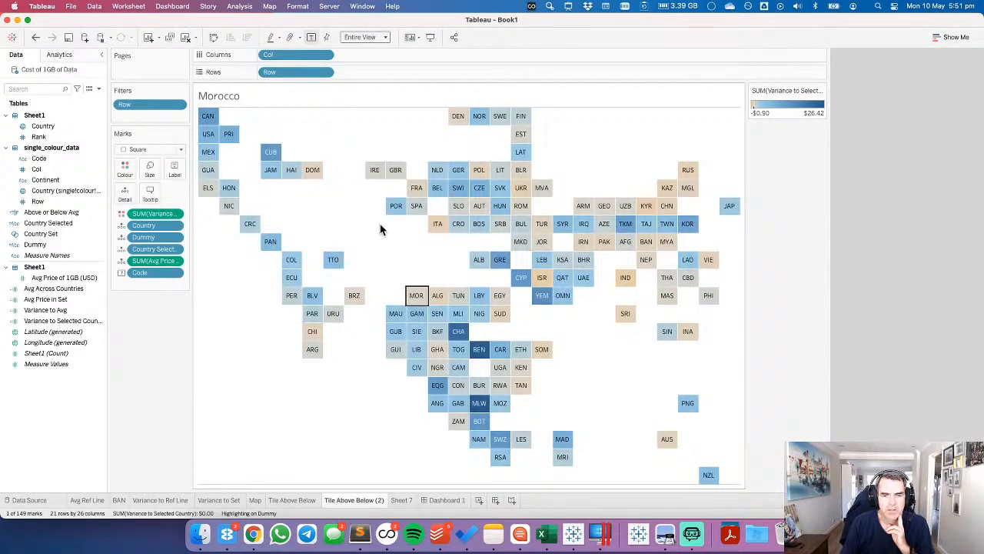
Remove the floating colour legend from Dashboard 1 and test the map's interactivity by selecting and deselecting the Tunisia tile.
{"action": "left_click", "coordinate": [443, 500]}
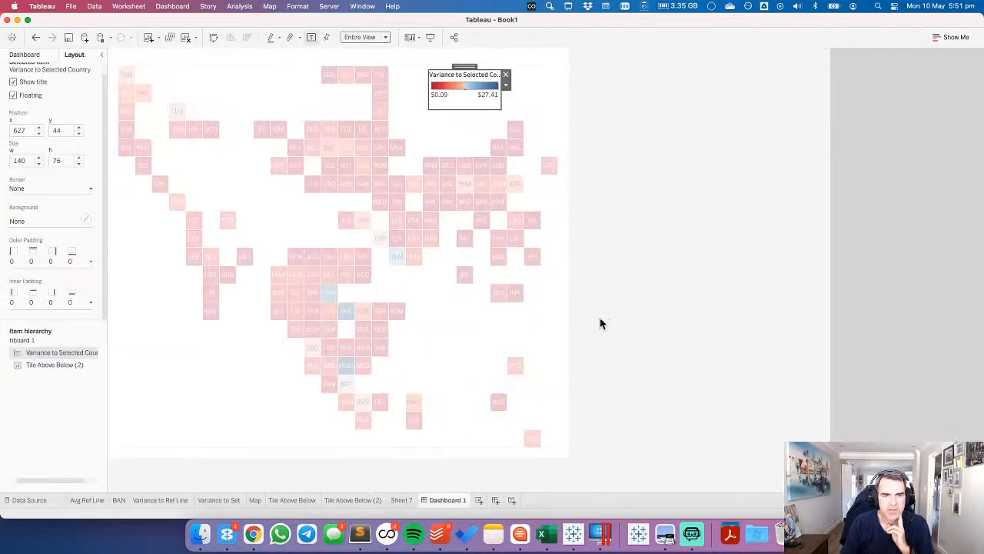
{"action": "left_click", "coordinate": [506, 76]}
{"action": "left_click", "coordinate": [331, 265]}
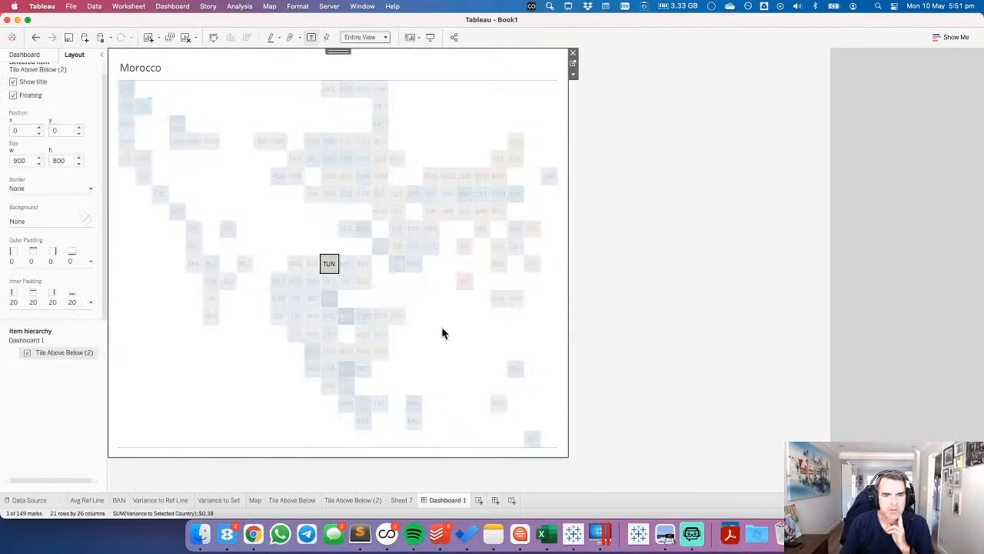
{"action": "left_click", "coordinate": [210, 192]}
Edit the Highlight Dummy action to use Dashboard 1 as its source and highlight on the Dummy field.
{"action": "left_click", "coordinate": [129, 7]}
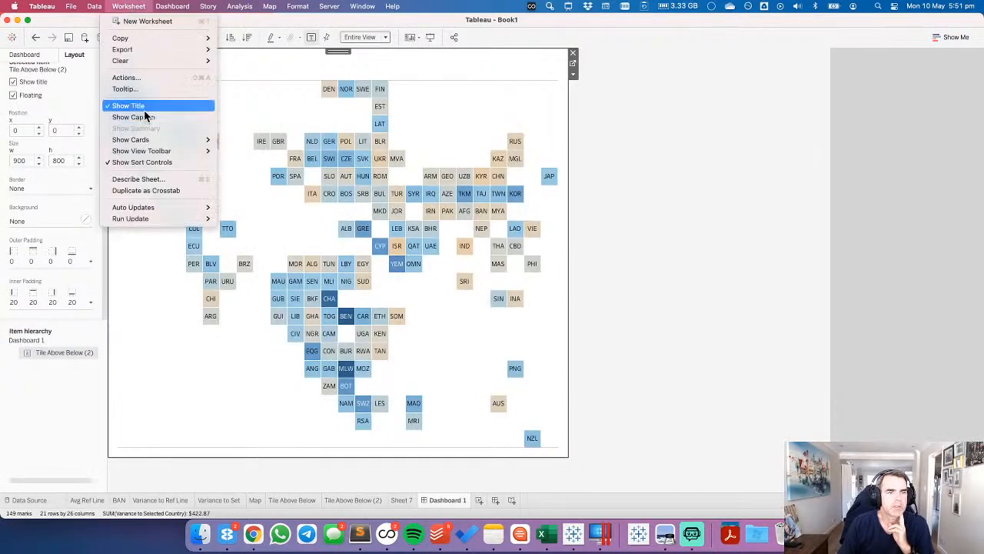
{"action": "left_click", "coordinate": [138, 78]}
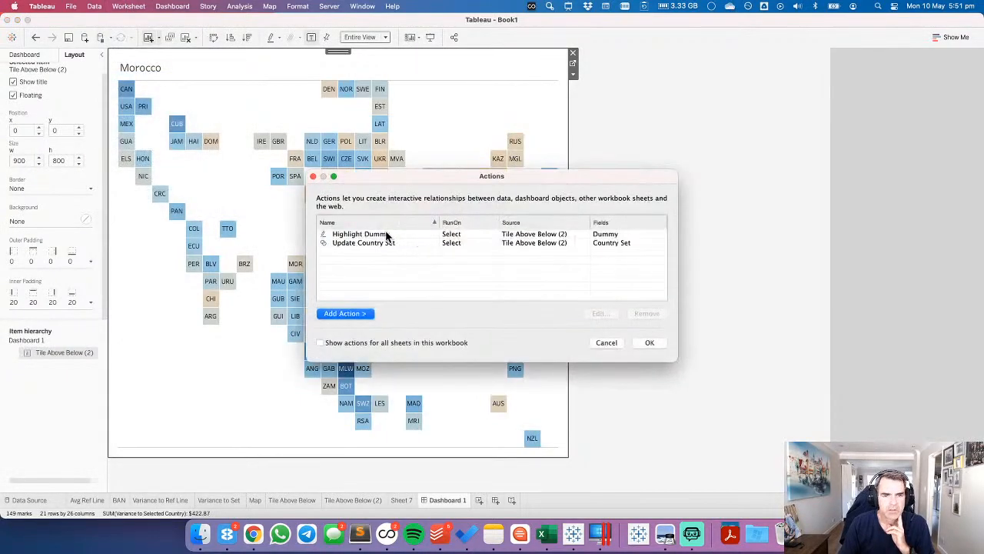
{"action": "double_click", "coordinate": [387, 234]}
{"action": "left_click", "coordinate": [416, 162]}
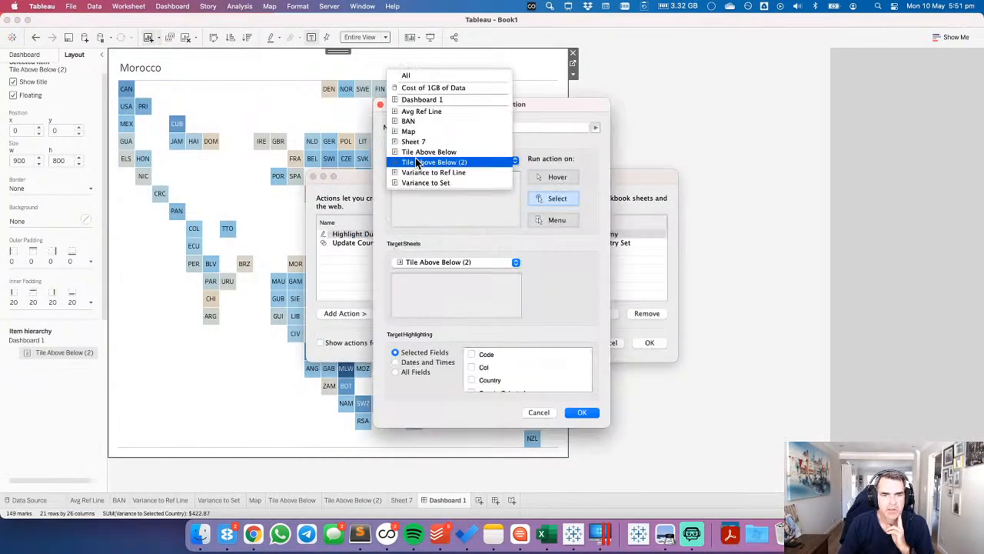
{"action": "left_click", "coordinate": [421, 100]}
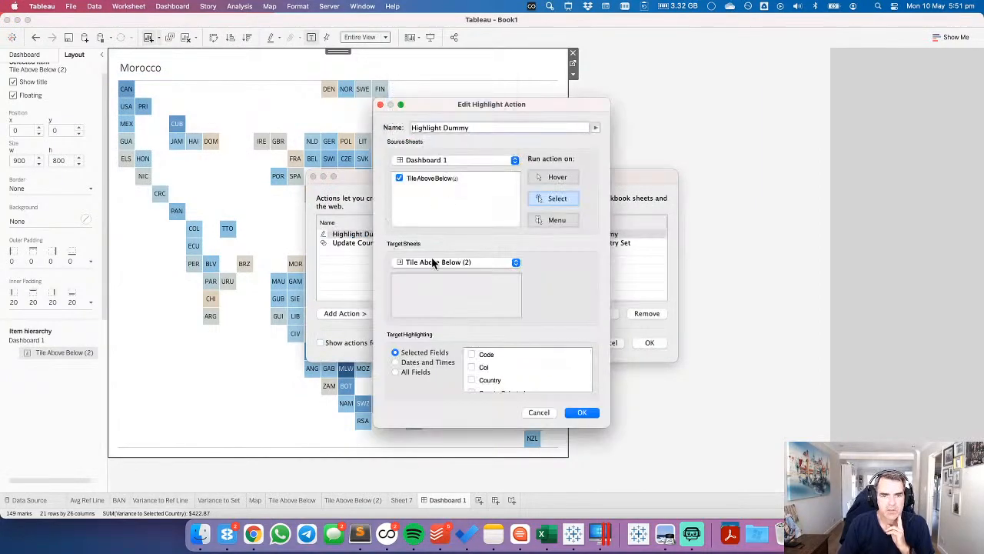
{"action": "scroll", "coordinate": [466, 372], "scroll_direction": "down", "scroll_amount": 2}
{"action": "left_click", "coordinate": [471, 372]}
{"action": "left_click", "coordinate": [578, 414]}
Set the Update Country Set action's source to Dashboard 1, save the actions, and clear the map selection.
{"action": "double_click", "coordinate": [363, 241]}
{"action": "left_click", "coordinate": [425, 164]}
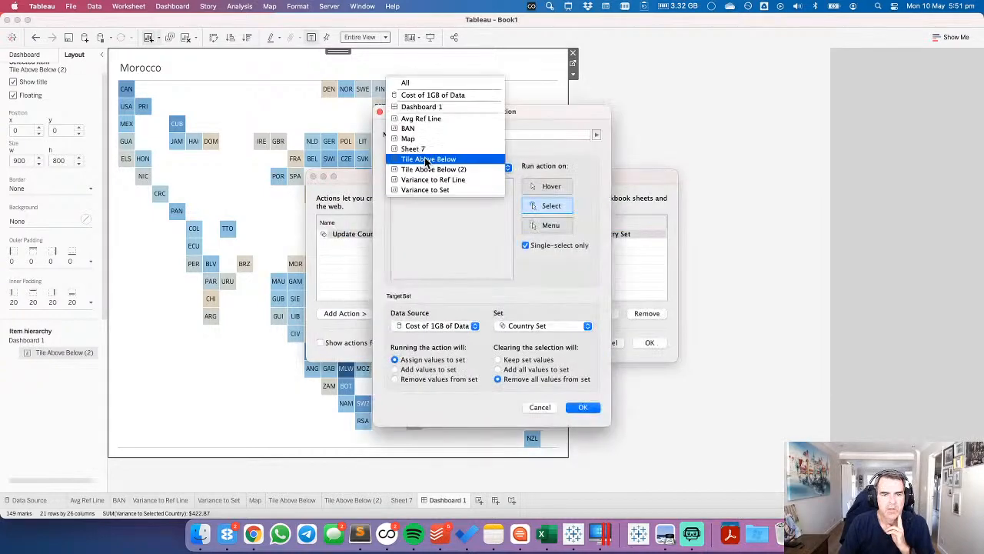
{"action": "left_click", "coordinate": [421, 106]}
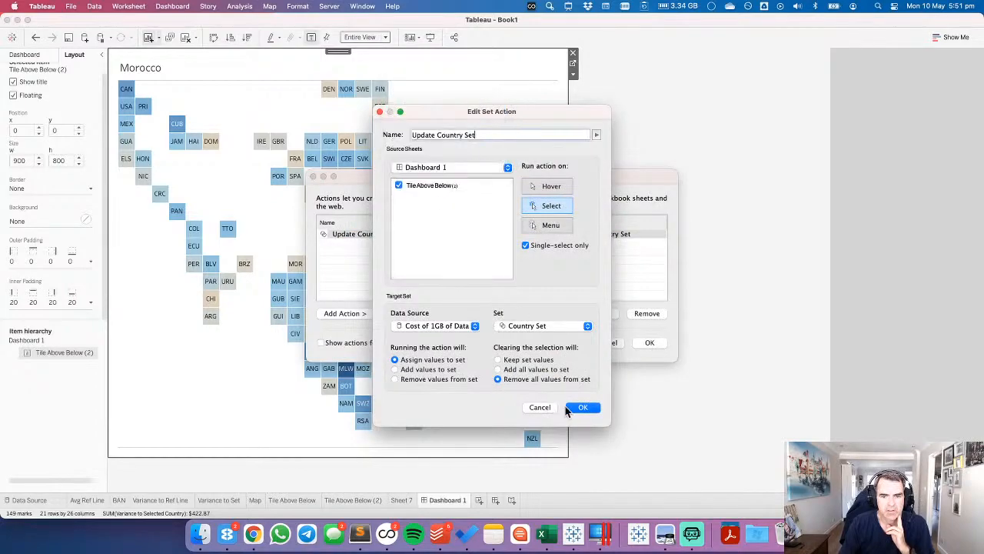
{"action": "left_click", "coordinate": [586, 406]}
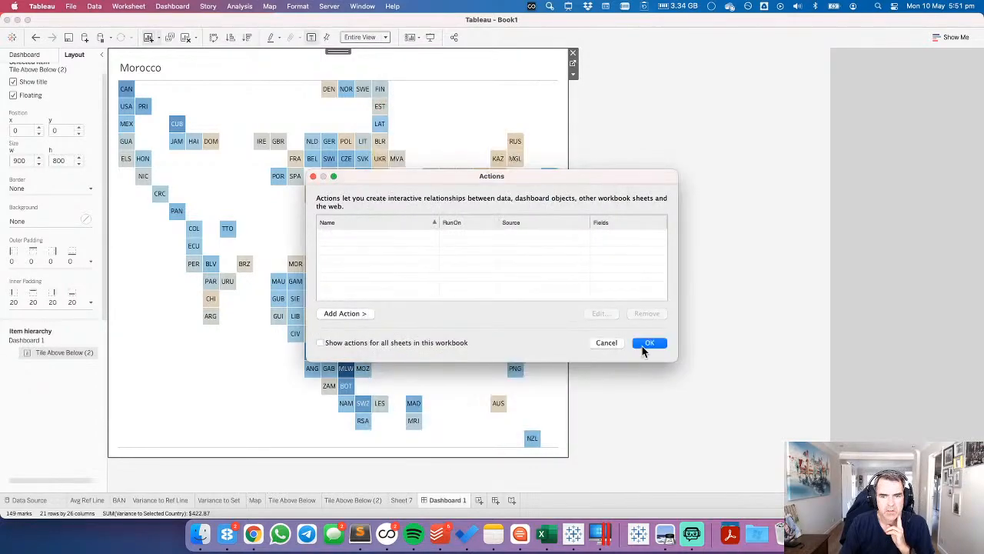
{"action": "left_click", "coordinate": [648, 343]}
{"action": "left_click", "coordinate": [414, 265]}
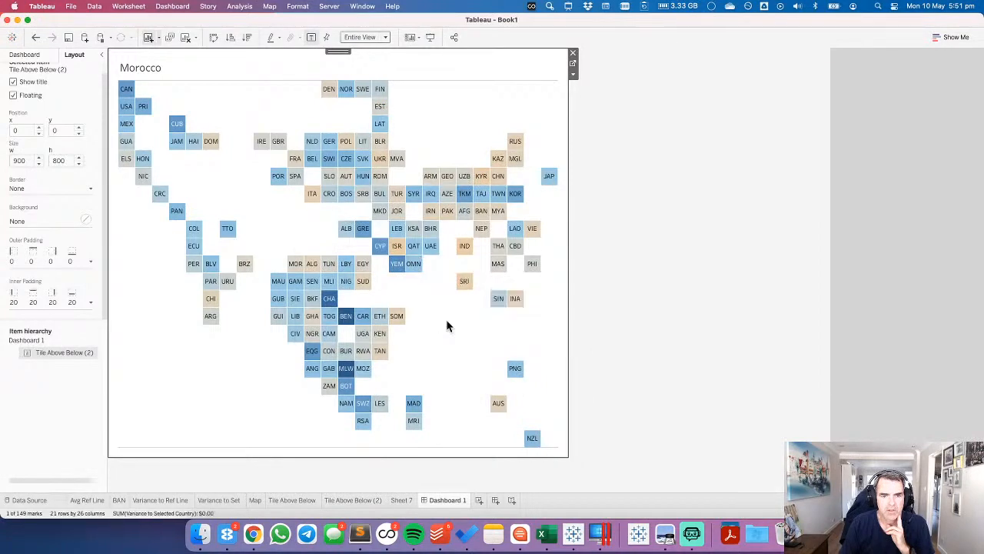
{"action": "left_click", "coordinate": [446, 326]}
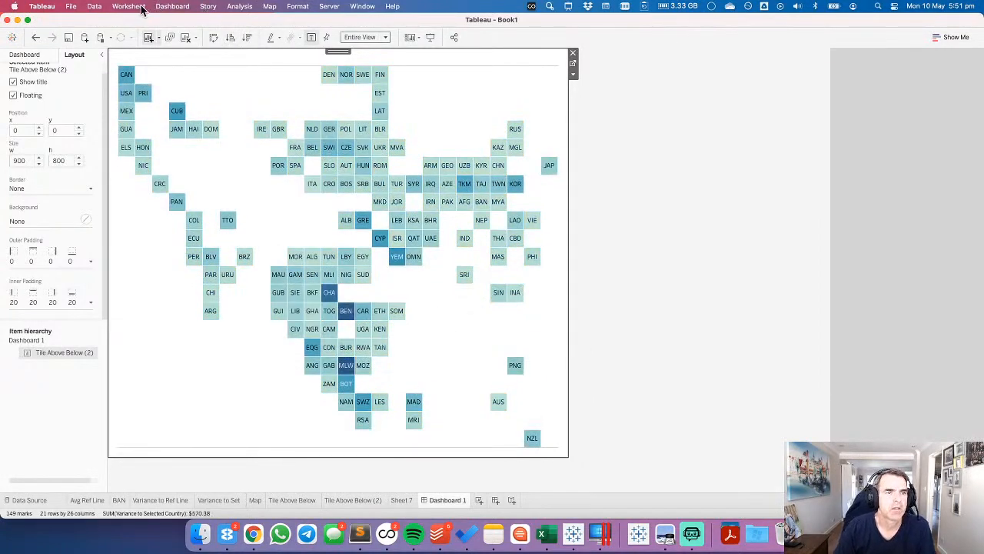
Remove the Highlight Dummy action from the dashboard's actions.
{"action": "left_click", "coordinate": [172, 7]}
{"action": "left_click", "coordinate": [196, 145]}
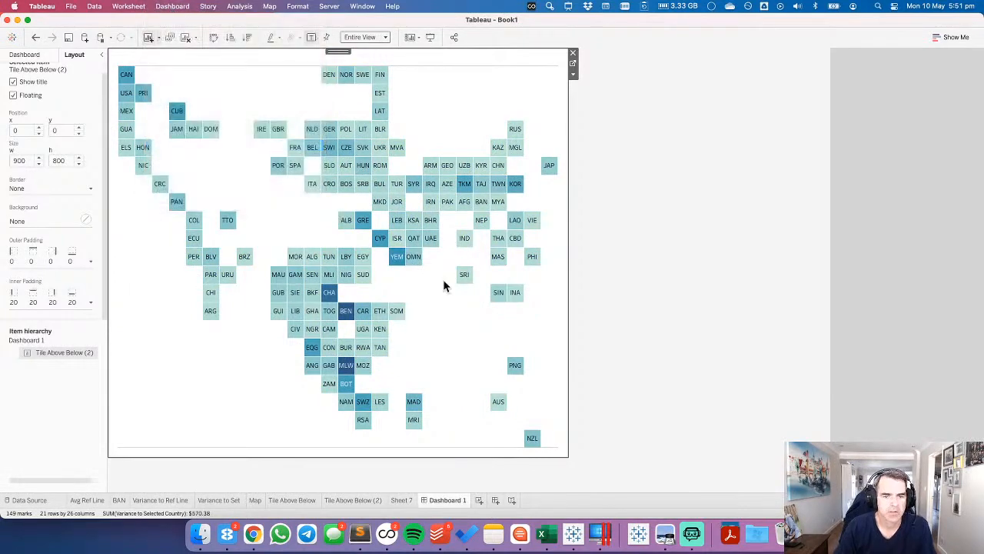
{"action": "left_click", "coordinate": [376, 234]}
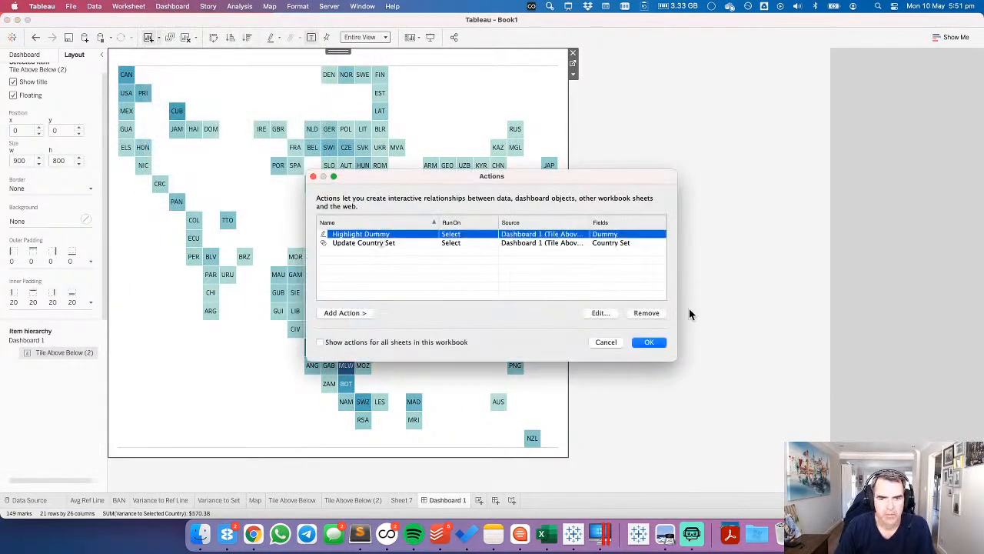
{"action": "left_click", "coordinate": [646, 313]}
{"action": "left_click", "coordinate": [367, 317]}
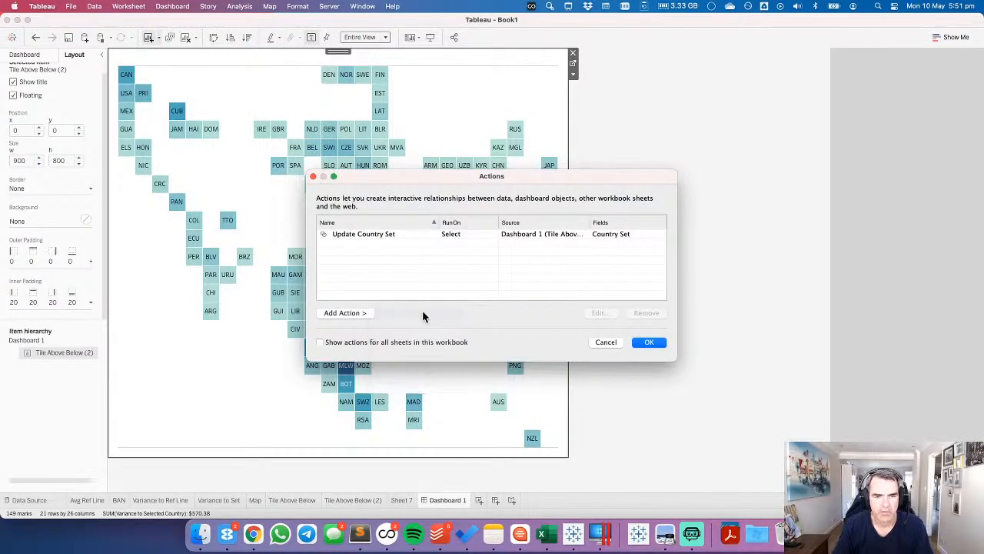
{"action": "left_click", "coordinate": [421, 314]}
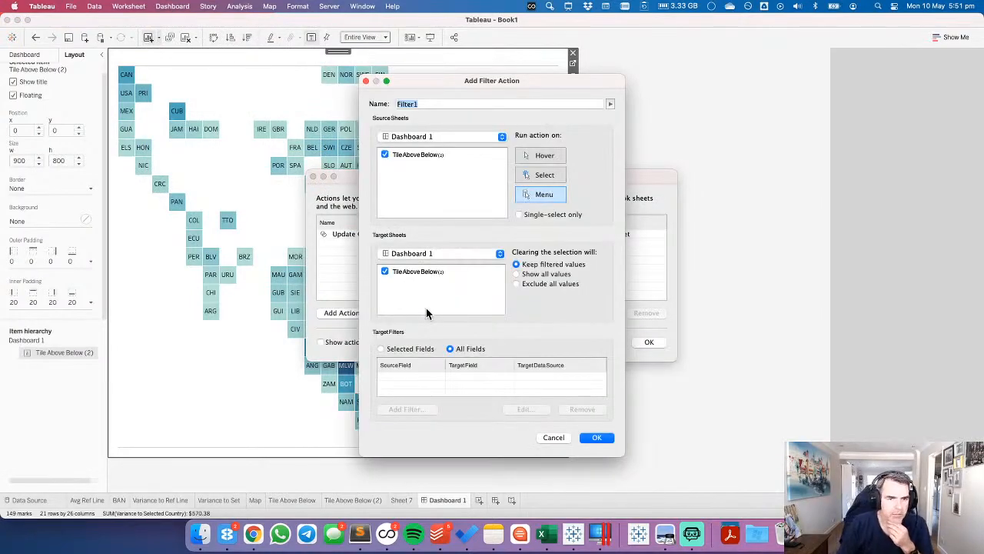
{"action": "left_click", "coordinate": [554, 438]}
Add a highlight action named Highlight Dummy, run on select from Dashboard 1 to Tile Above Below (2) on the Dummy field, and test it on India.
{"action": "left_click", "coordinate": [351, 313]}
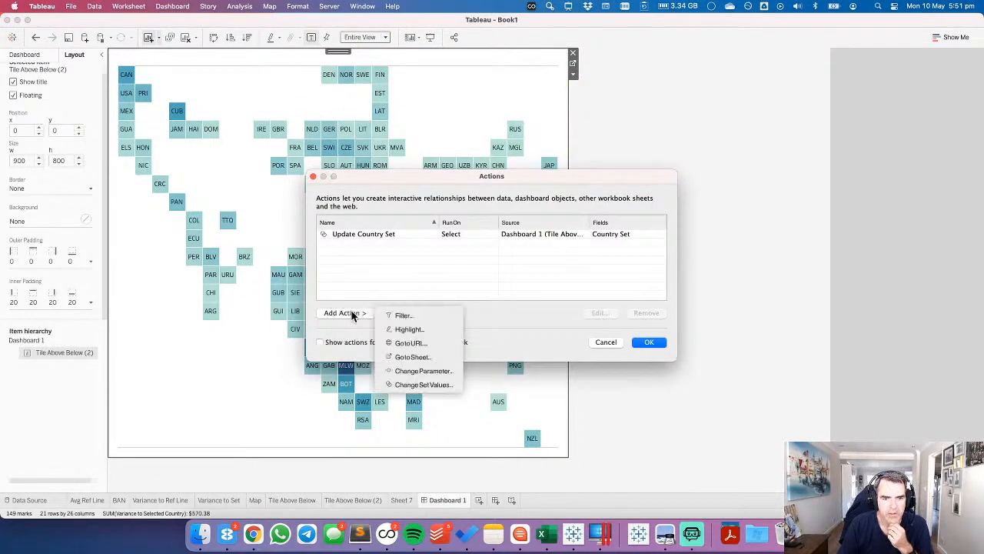
{"action": "left_click", "coordinate": [419, 326]}
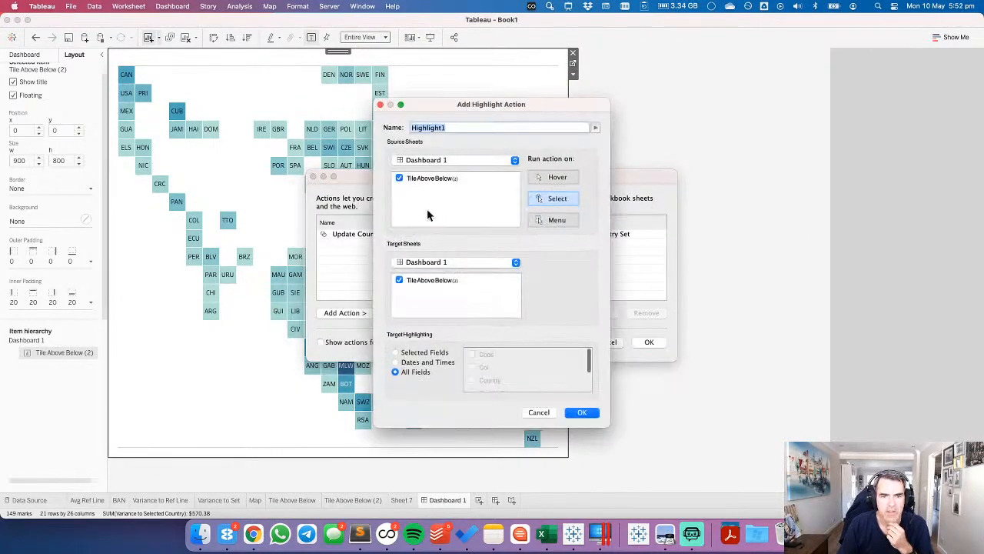
{"action": "left_click", "coordinate": [425, 262]}
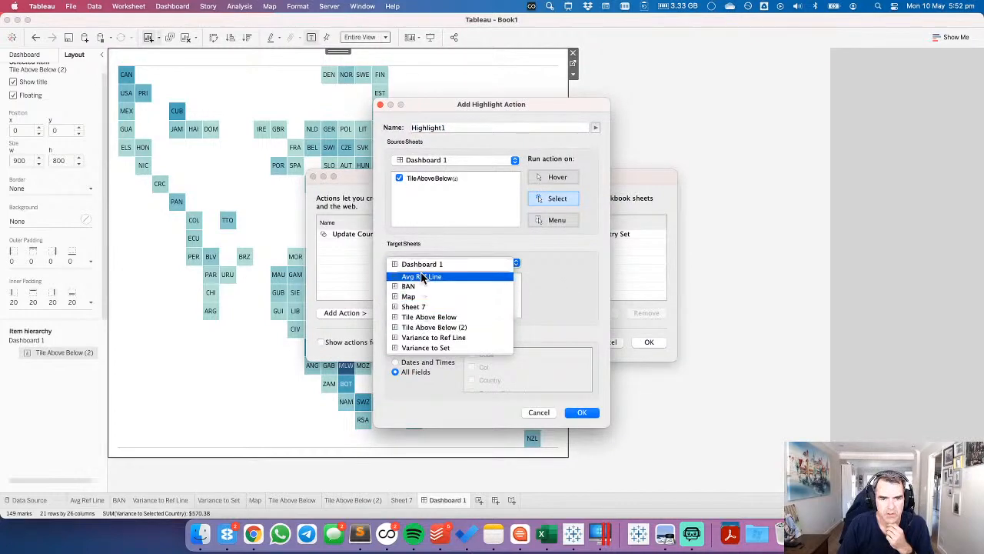
{"action": "left_click", "coordinate": [421, 328]}
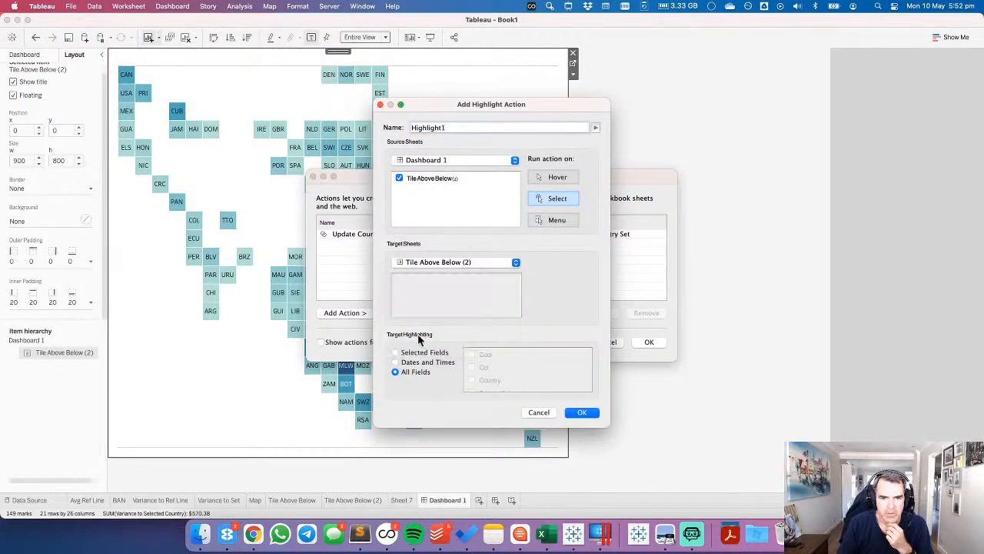
{"action": "left_click", "coordinate": [417, 354]}
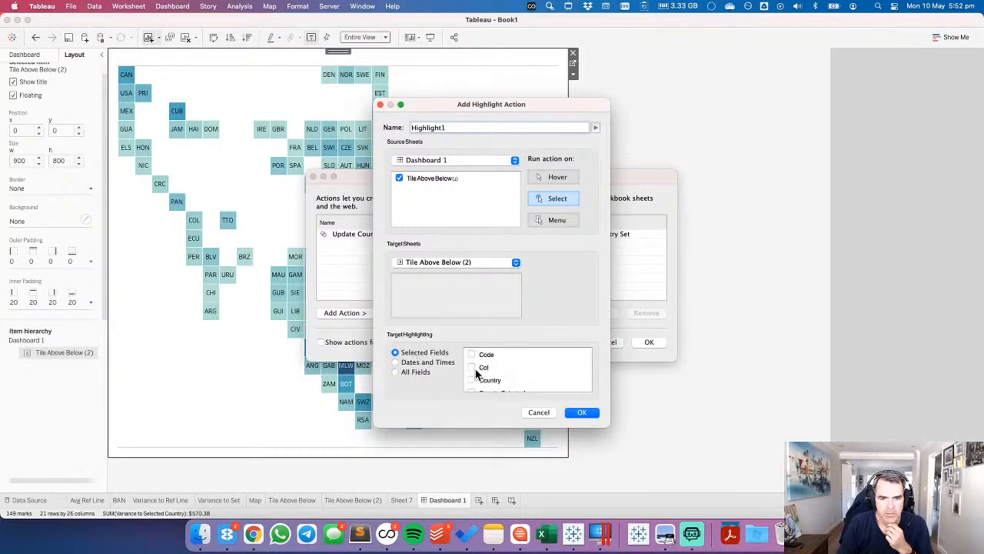
{"action": "scroll", "coordinate": [503, 373], "scroll_direction": "down", "scroll_amount": 2}
{"action": "left_click", "coordinate": [473, 373]}
{"action": "left_click", "coordinate": [450, 129]}
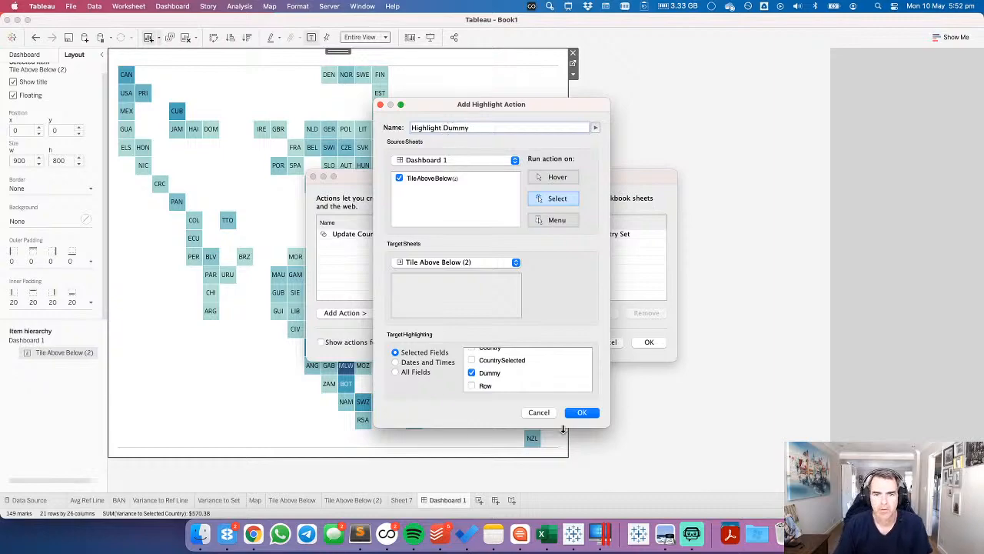
{"action": "left_click", "coordinate": [582, 412]}
{"action": "left_click", "coordinate": [649, 342]}
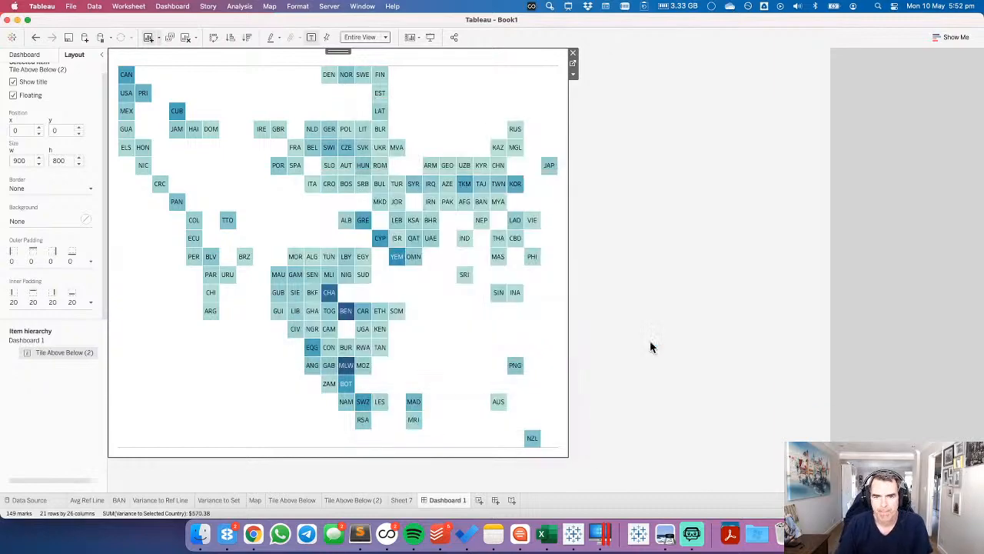
{"action": "left_click", "coordinate": [466, 259]}
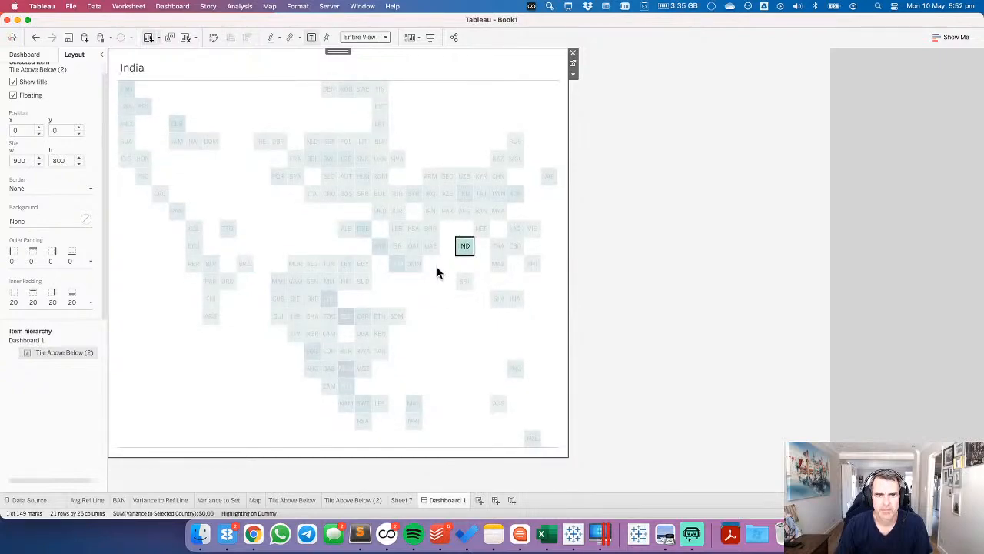
{"action": "left_click", "coordinate": [434, 270]}
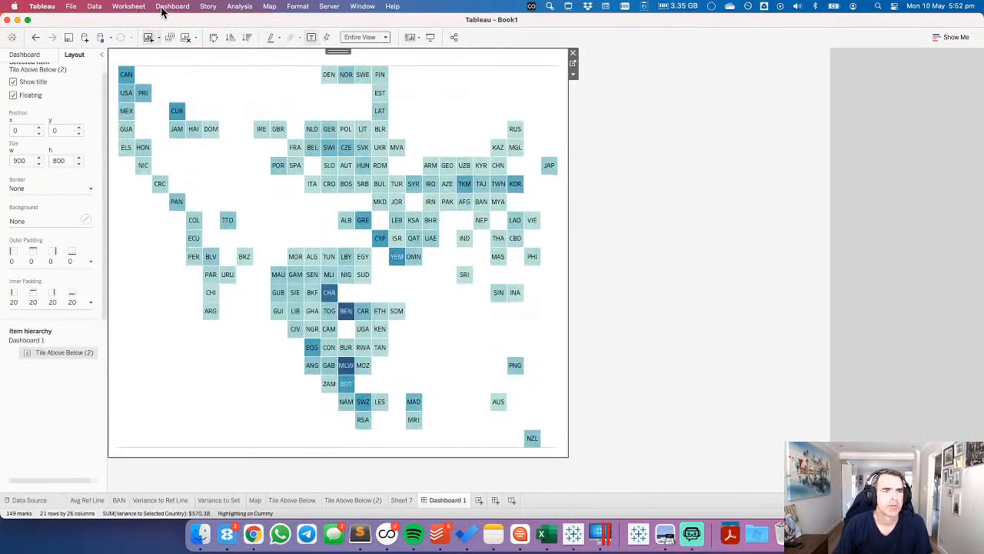
Change the Highlight Dummy action's target to Dashboard 1 with Dummy as the highlight field, and test it on the India tile.
{"action": "left_click", "coordinate": [172, 6]}
{"action": "left_click", "coordinate": [196, 144]}
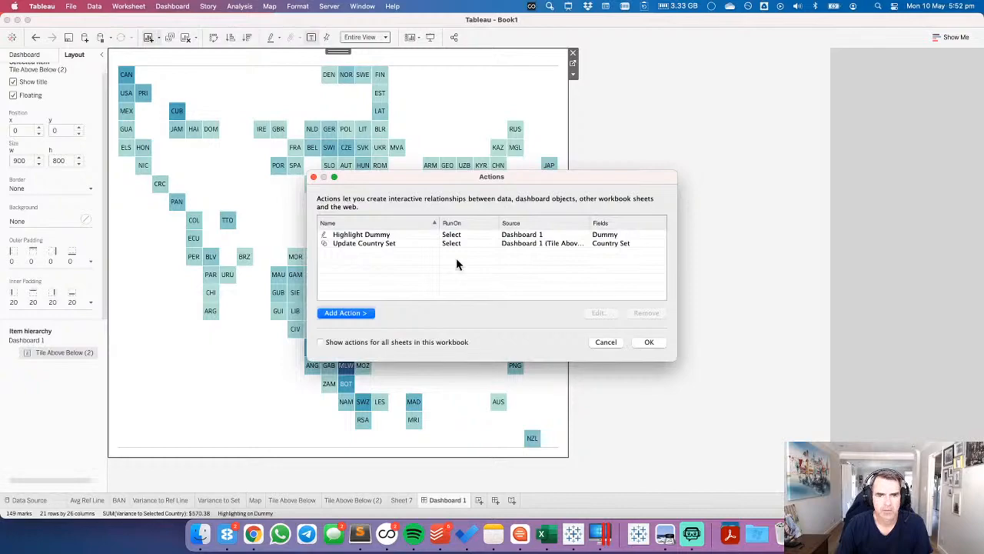
{"action": "double_click", "coordinate": [400, 233]}
{"action": "left_click", "coordinate": [420, 259]}
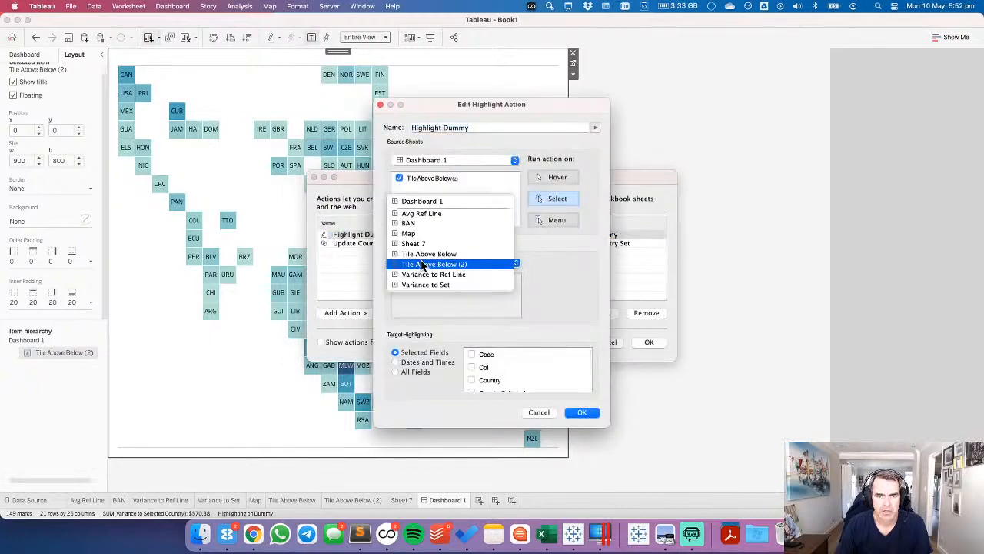
{"action": "left_click", "coordinate": [413, 203]}
{"action": "scroll", "coordinate": [527, 363], "scroll_direction": "down", "scroll_amount": 2}
{"action": "scroll", "coordinate": [527, 363], "scroll_direction": "down", "scroll_amount": 1}
{"action": "left_click", "coordinate": [582, 412]}
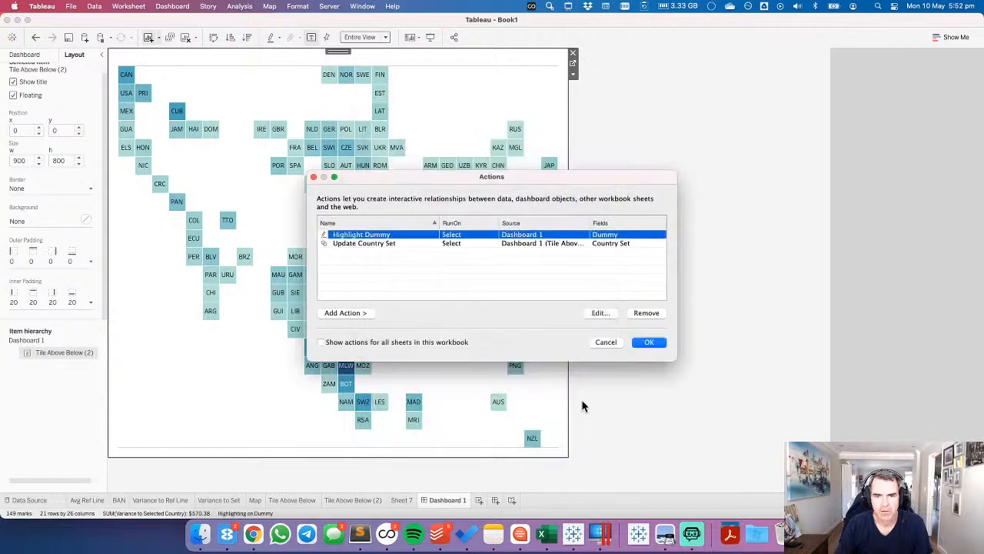
{"action": "left_click", "coordinate": [649, 341]}
{"action": "left_click", "coordinate": [464, 239]}
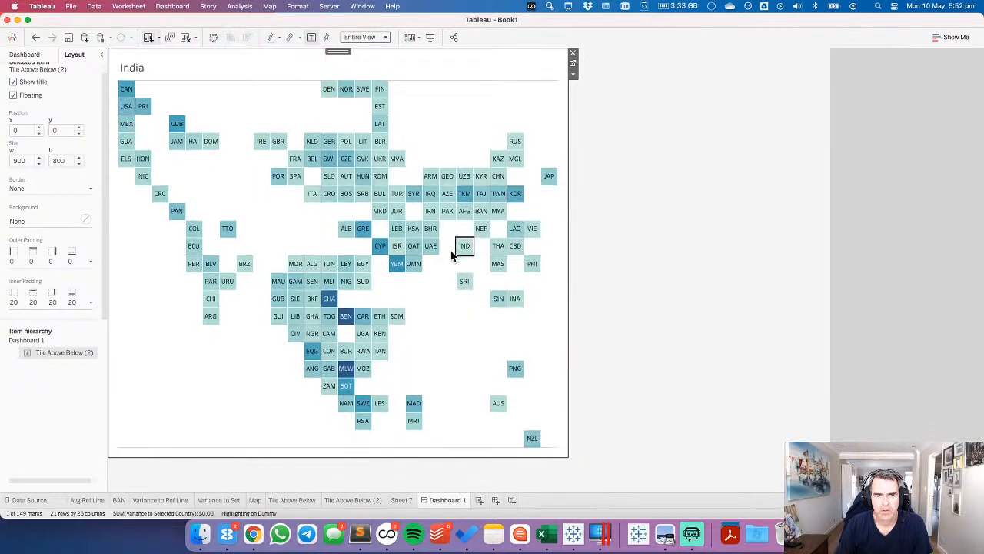
Test the dashboard's country selection and highlighting on the Qatar, Niger and Morocco tiles.
{"action": "left_click", "coordinate": [413, 246]}
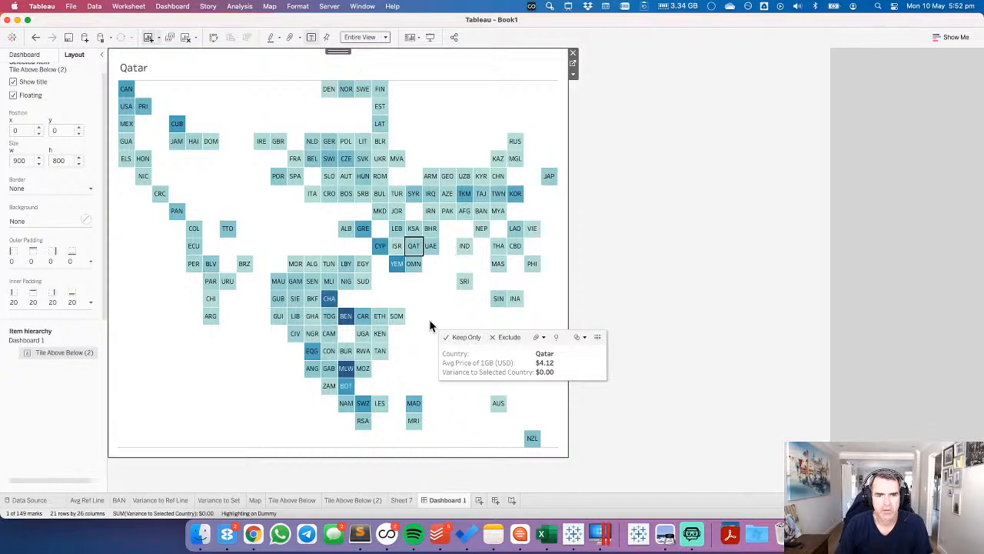
{"action": "left_click", "coordinate": [346, 281]}
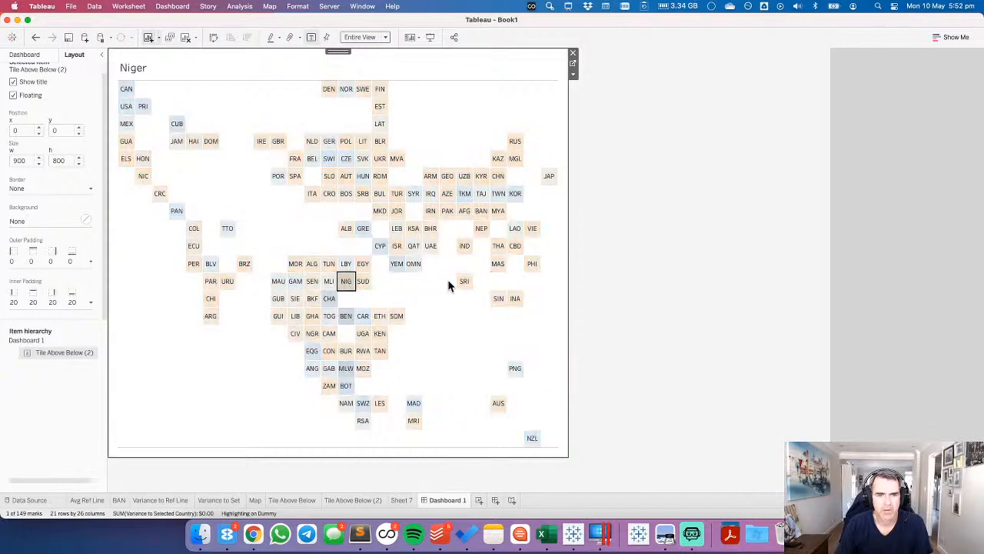
{"action": "left_click", "coordinate": [295, 263]}
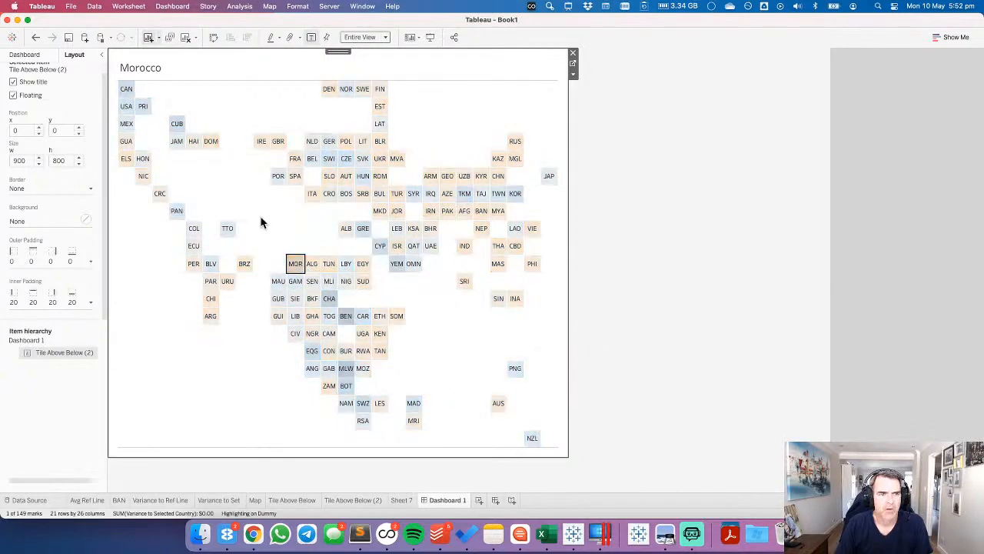
Change the map's title to "How does the price of 1GB of data compare to <Country Selected>?".
{"action": "double_click", "coordinate": [153, 69]}
{"action": "type", "text": "How does th"}
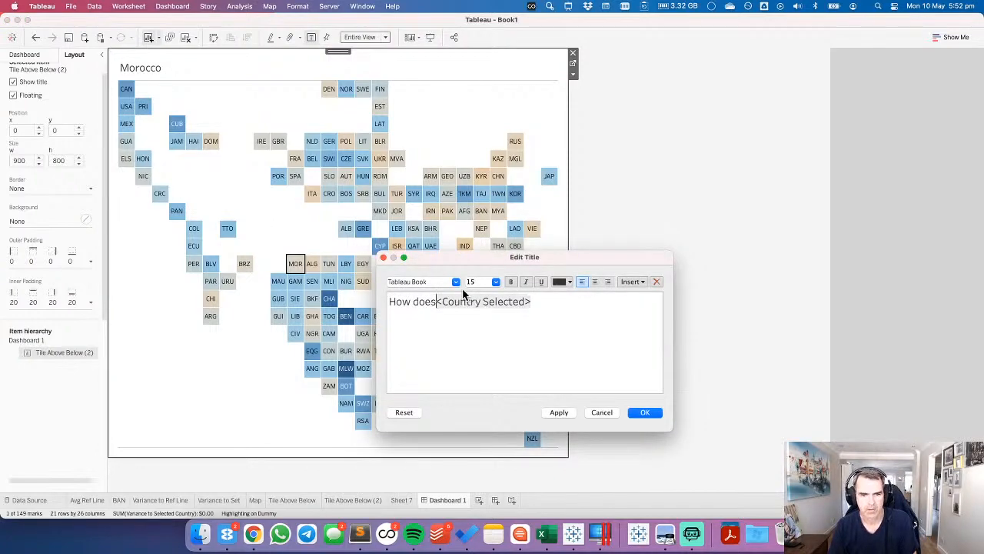
{"action": "type", "text": "e pr"}
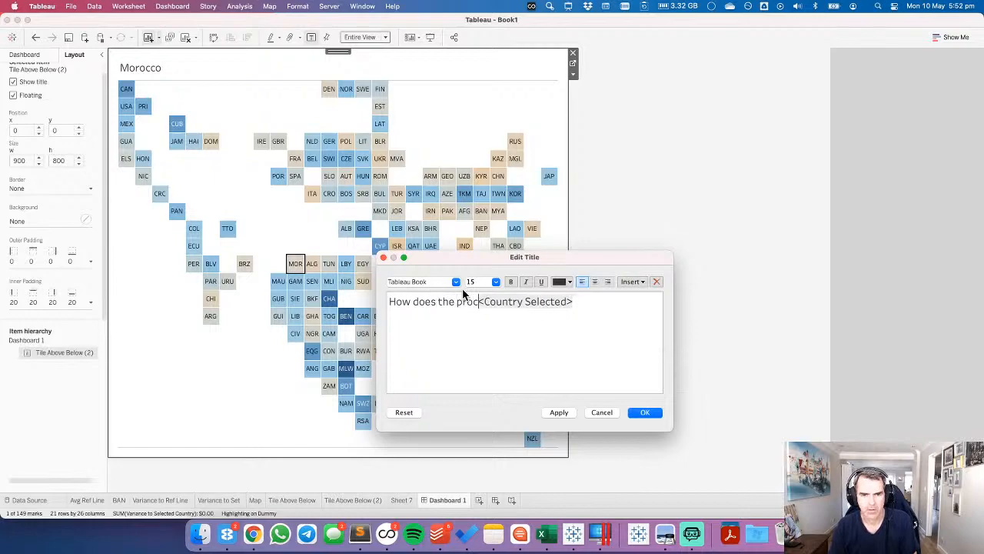
{"action": "type", "text": "ice of "}
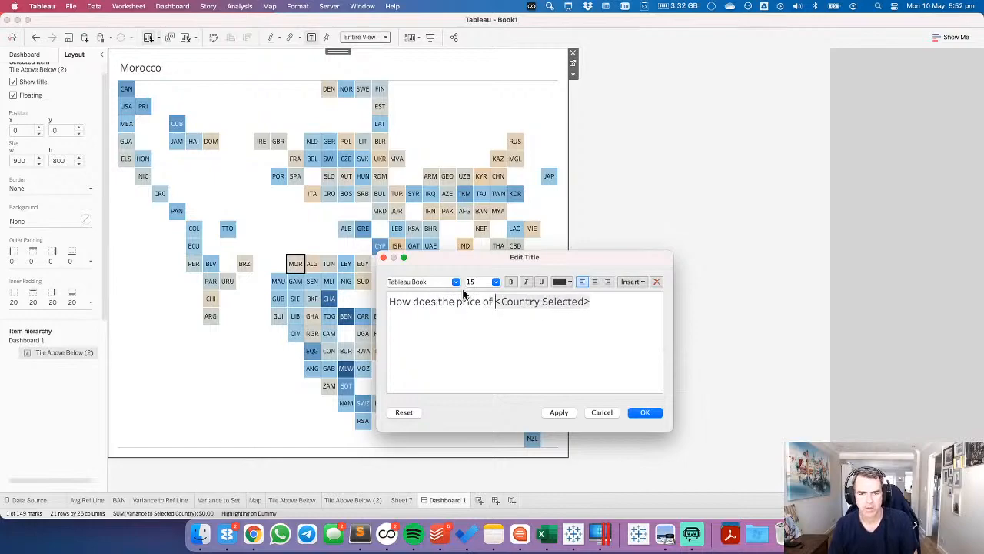
{"action": "type", "text": "1GB of data compare to"}
{"action": "key", "text": "Down"}
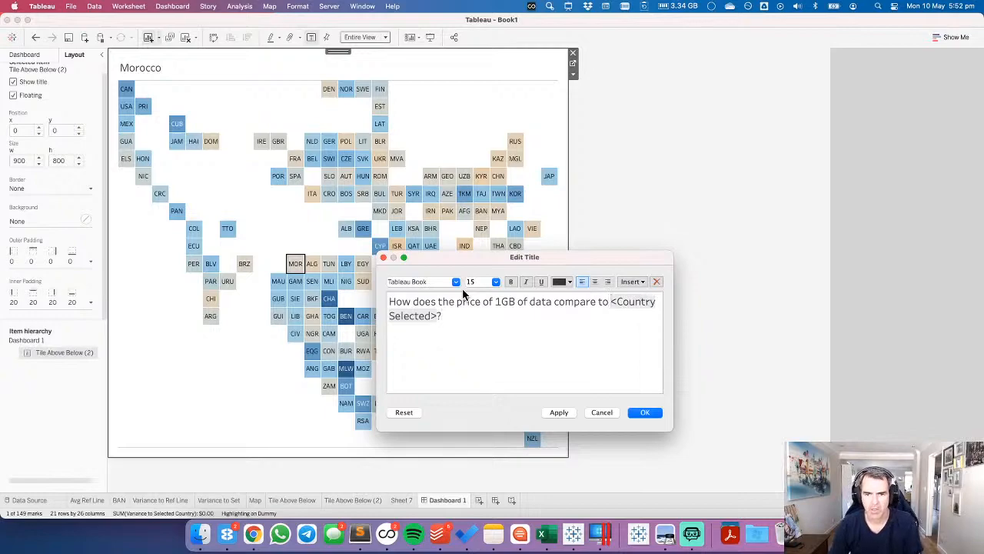
{"action": "type", "text": "?"}
{"action": "left_click", "coordinate": [562, 412]}
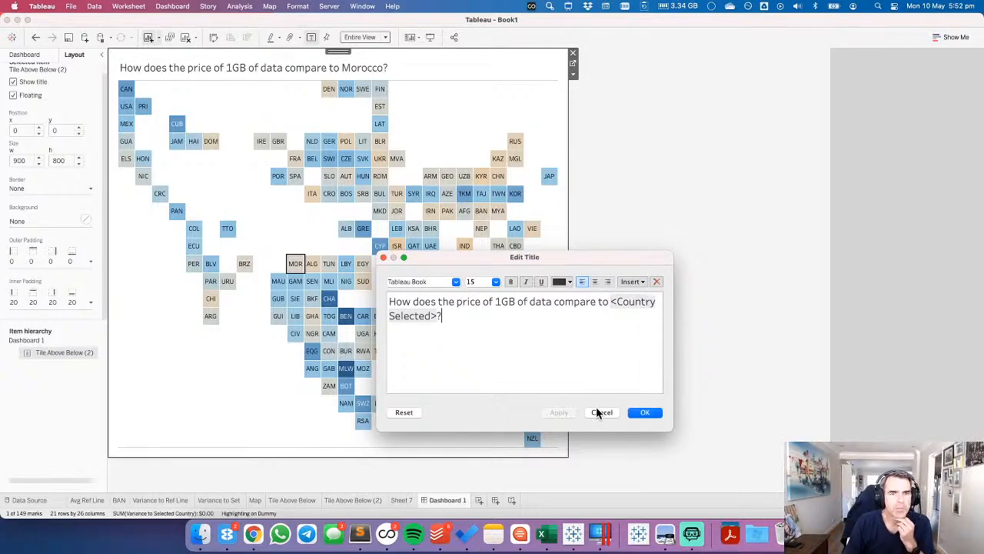
{"action": "left_click", "coordinate": [646, 412]}
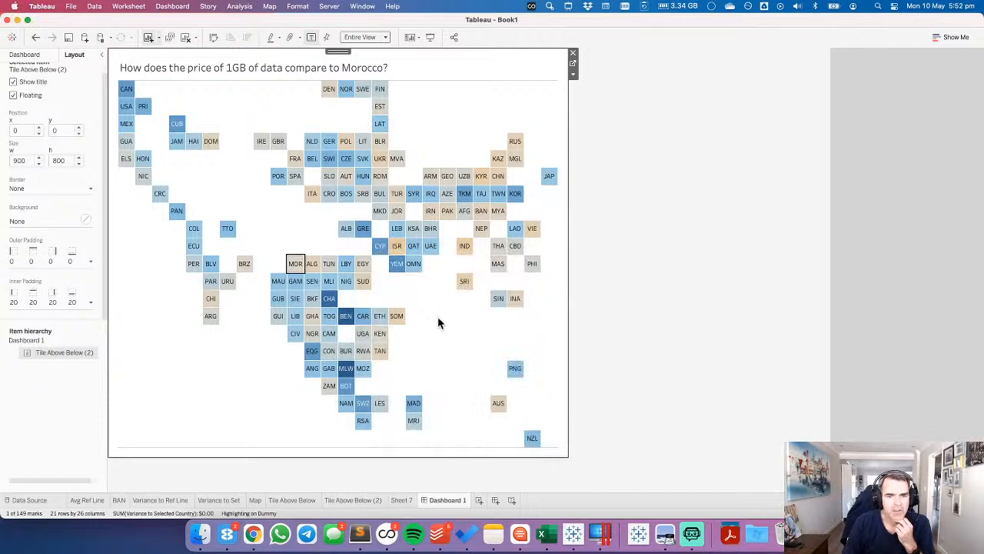
Clear the tile selection and set the map's row divider borders to None.
{"action": "right_click", "coordinate": [458, 350]}
{"action": "key", "text": "Escape"}
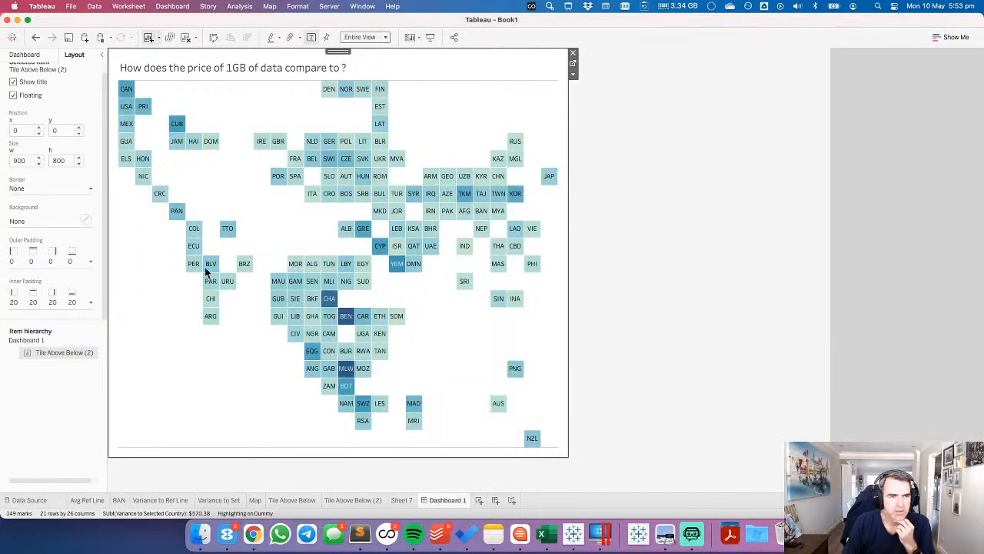
{"action": "left_click", "coordinate": [62, 72]}
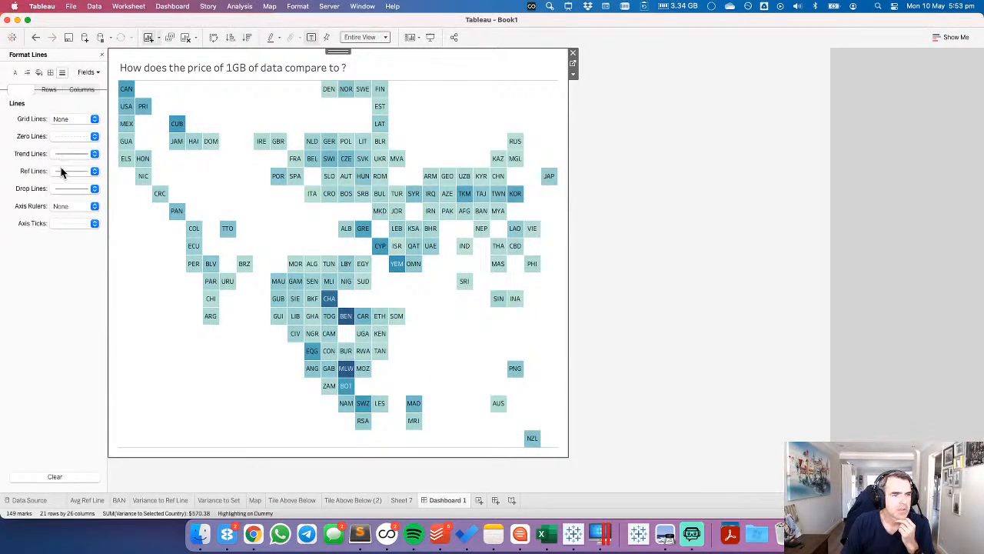
{"action": "left_click", "coordinate": [50, 72]}
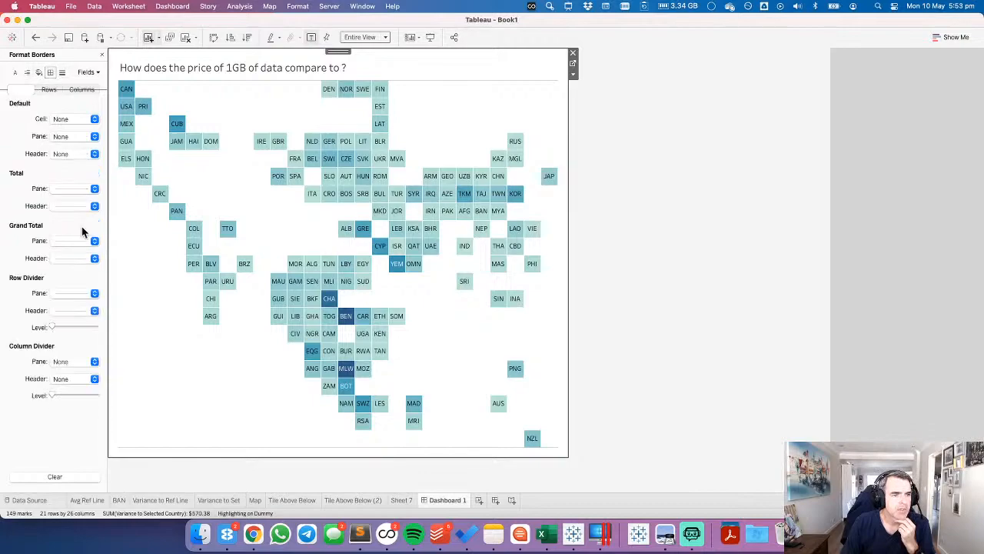
{"action": "left_click", "coordinate": [73, 293]}
{"action": "left_click", "coordinate": [88, 310]}
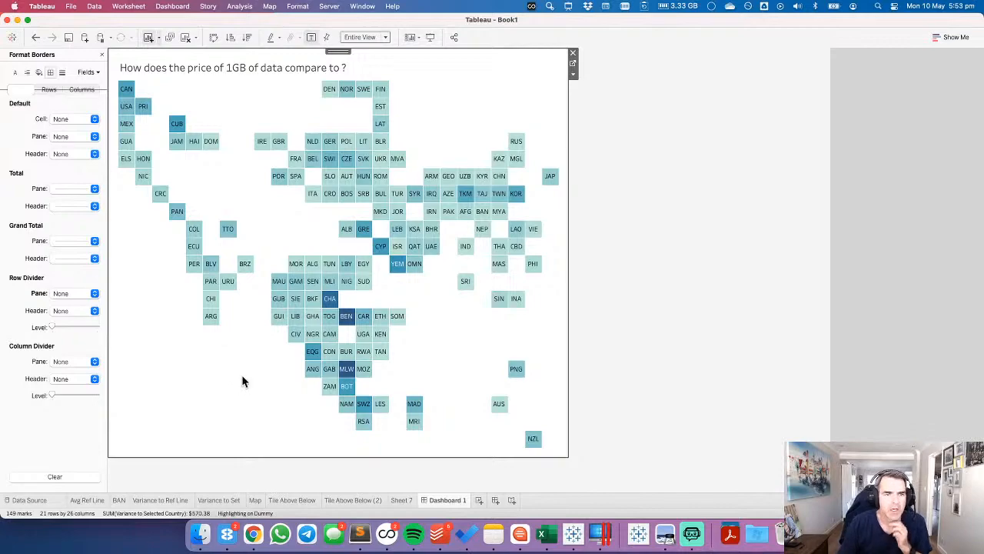
{"action": "left_click", "coordinate": [102, 55]}
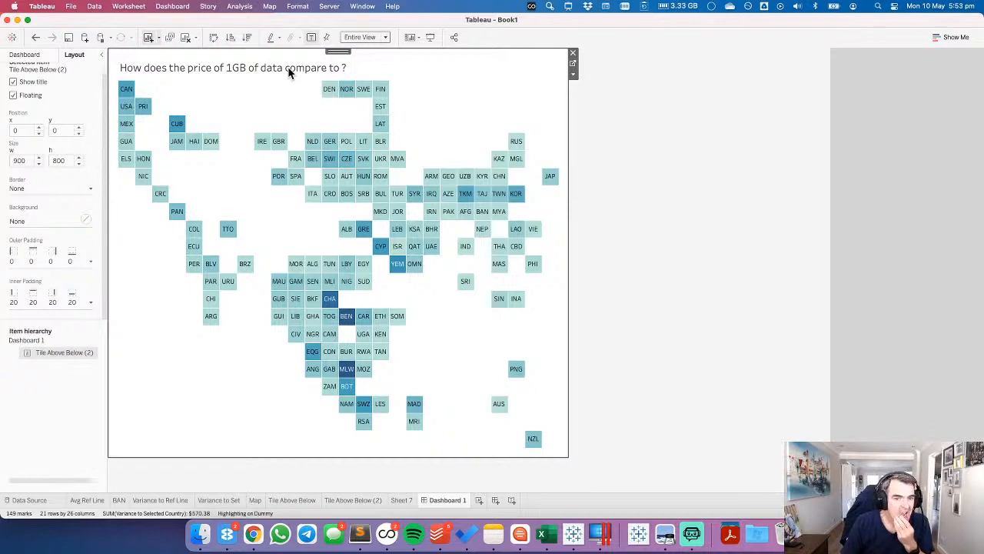
Go to the Tile Above Below (2) sheet and copy the full text of its title.
{"action": "left_click", "coordinate": [573, 63]}
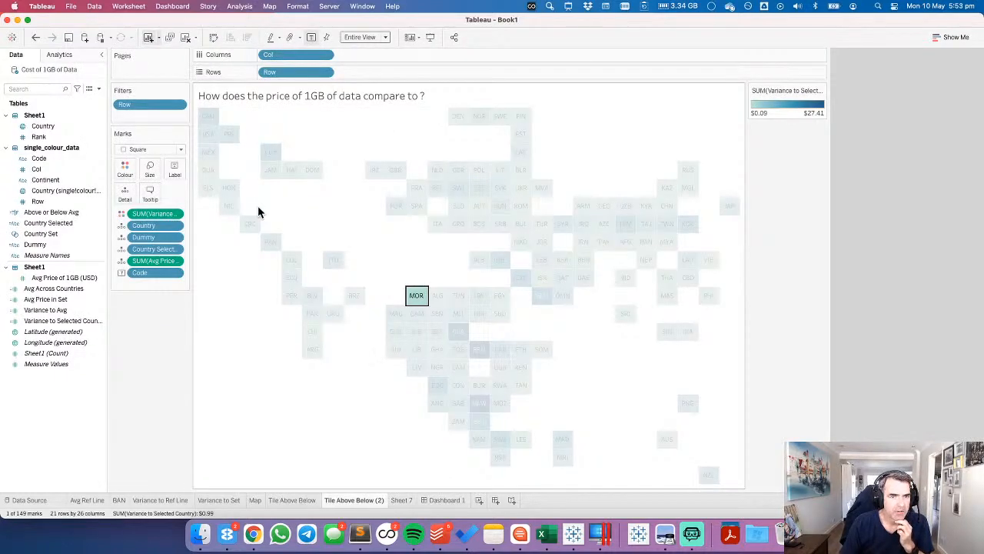
{"action": "double_click", "coordinate": [261, 101]}
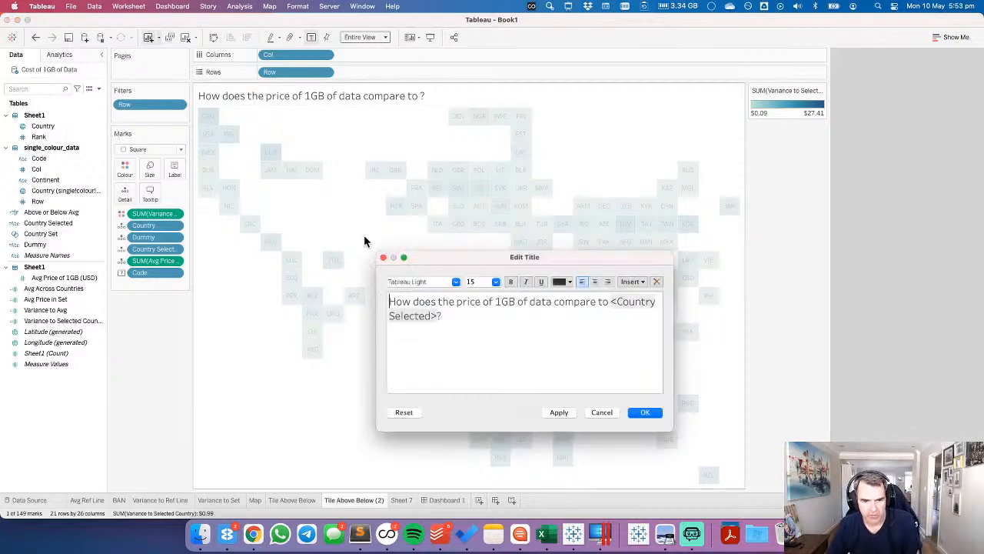
{"action": "key", "text": "super+a"}
{"action": "key", "text": "super+c"}
{"action": "left_click", "coordinate": [601, 413]}
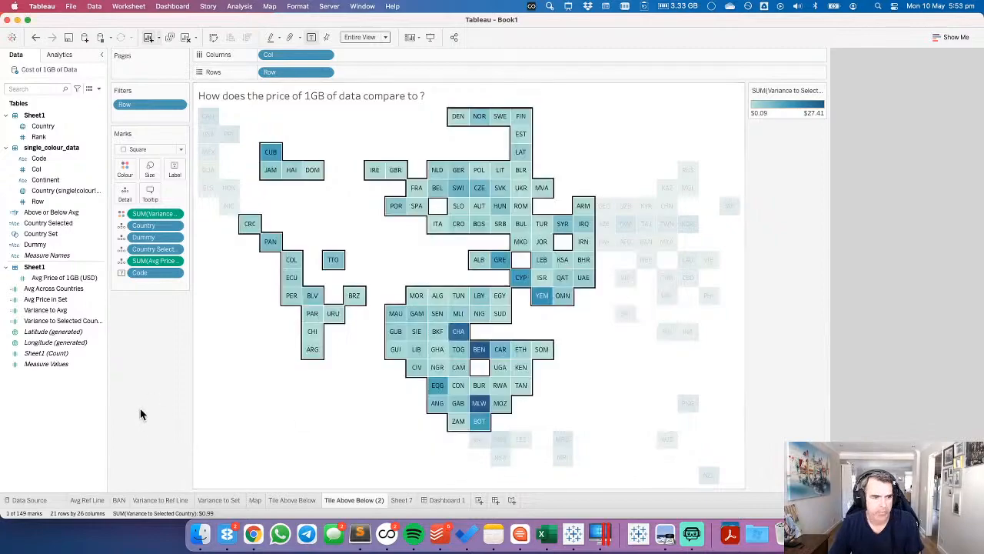
Create a calculated field named Title.
{"action": "right_click", "coordinate": [64, 406]}
{"action": "left_click", "coordinate": [233, 342]}
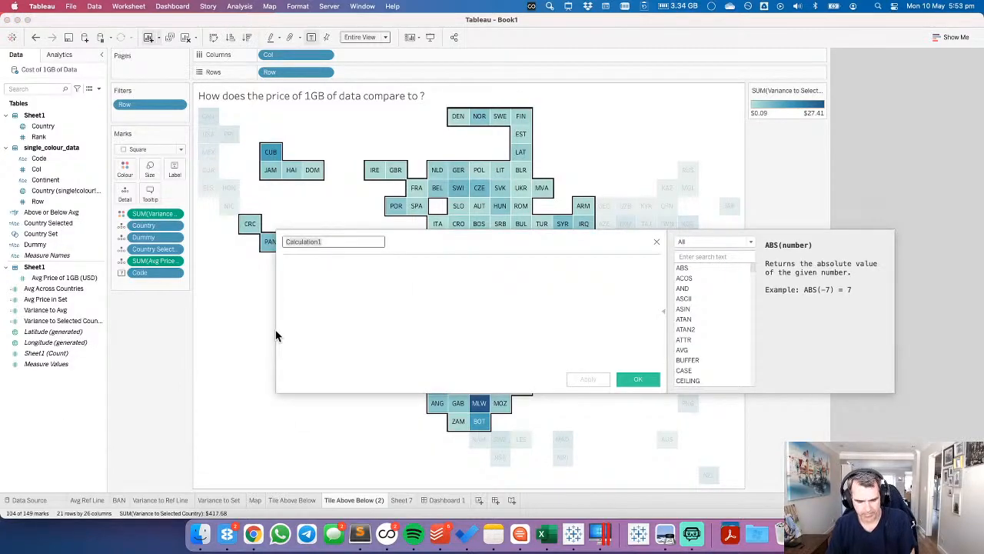
{"action": "type", "text": "Title - C"}
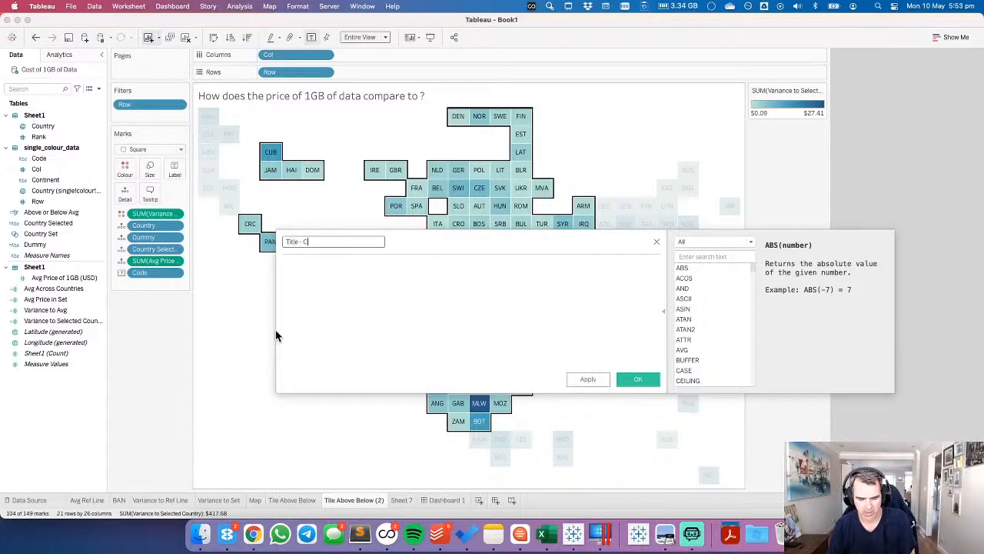
{"action": "type", "text": "ountry Selected"}
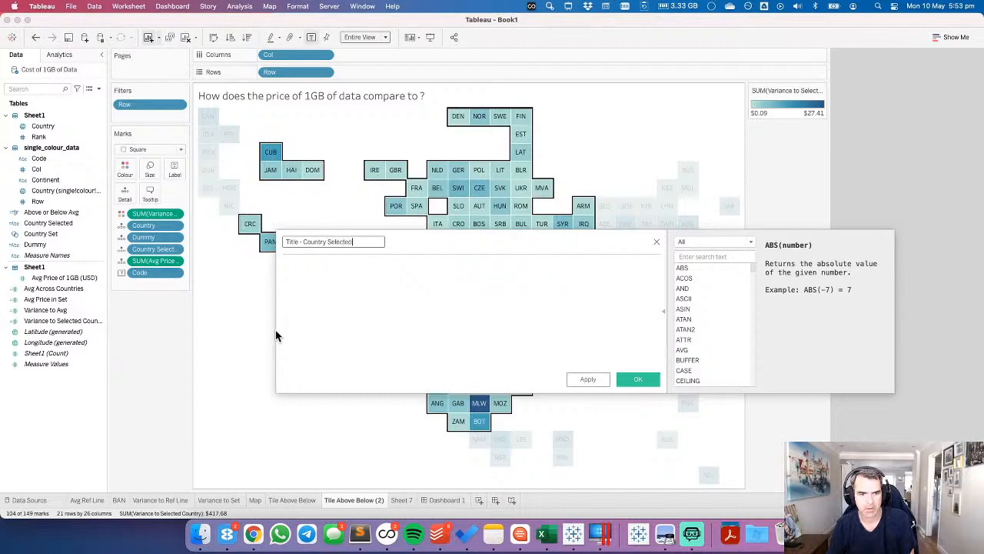
{"action": "key", "text": "Tab"}
{"action": "left_click", "coordinate": [300, 242]}
{"action": "left_click_drag", "start_coordinate": [299, 241], "coordinate": [409, 239]}
{"action": "key", "text": "BackSpace"}
{"action": "key", "text": "Tab"}
Begin the Title formula with the condition IF [Country Set] THEN.
{"action": "type", "text": "IF "}
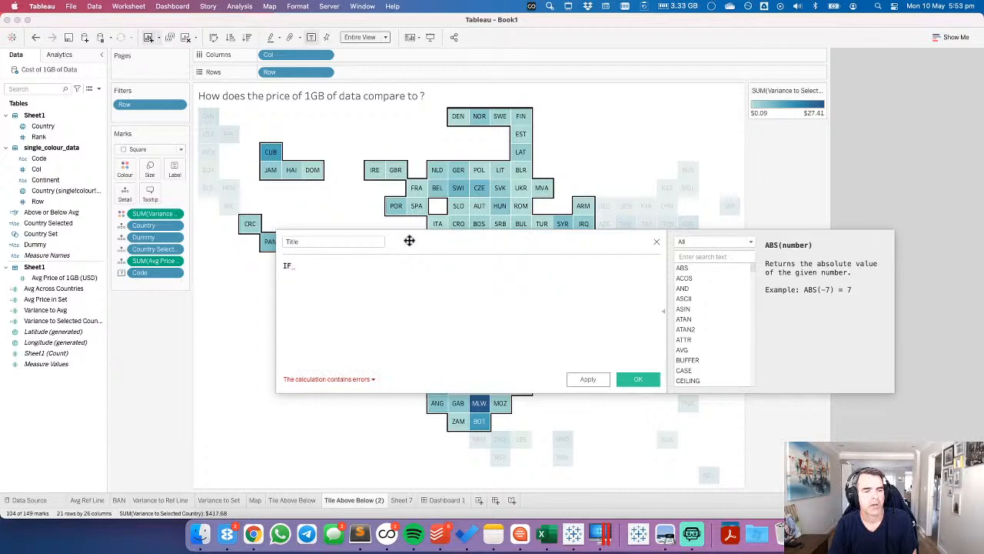
{"action": "type", "text": "coun"}
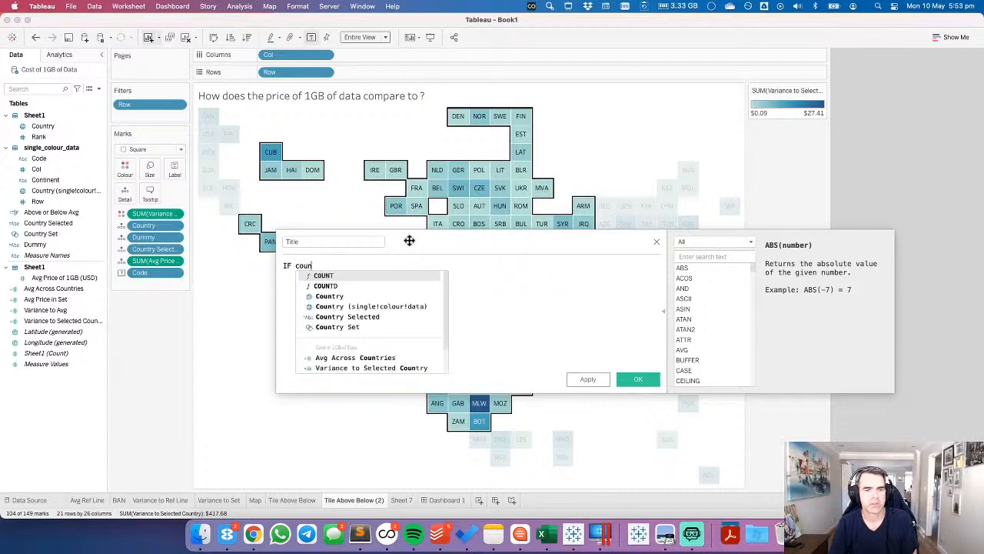
{"action": "key", "text": "Down"}
{"action": "key", "text": "Down"}
{"action": "key", "text": "Down"}
{"action": "key", "text": "Down"}
{"action": "key", "text": "Down"}
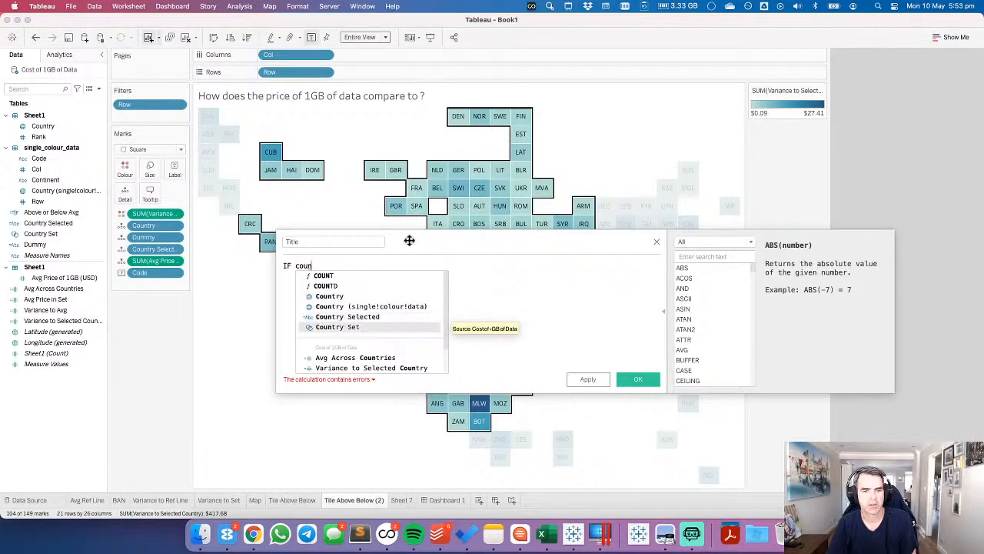
{"action": "key", "text": "Return"}
{"action": "type", "text": "THEN"}
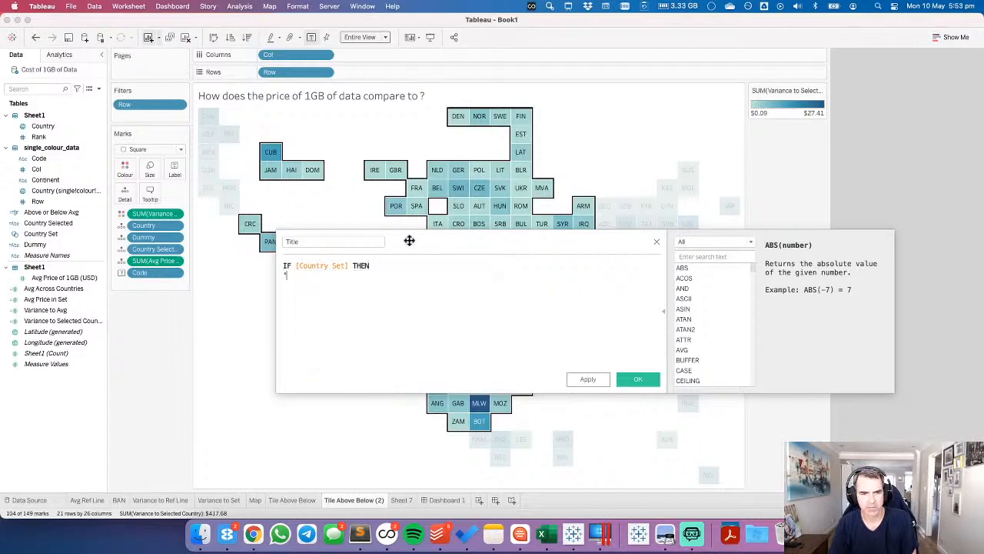
Paste the copied title below the condition and replace its wording with the uppercase string 'HOW DOES THE PRICE OF 1GB OF DATA COMPARE TO '+.
{"action": "key", "text": "super+v"}
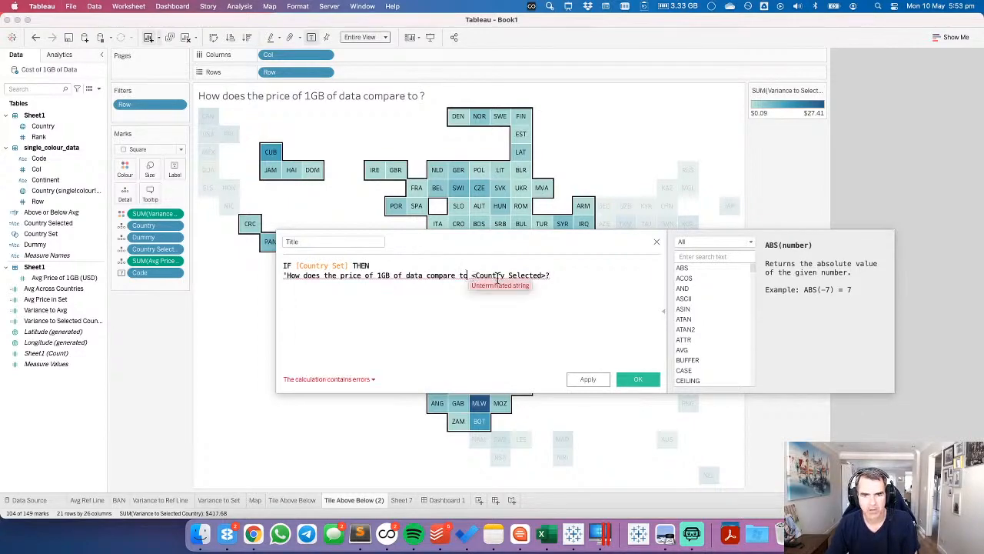
{"action": "key", "text": "alt+Left"}
{"action": "key", "text": "alt+Left"}
{"action": "key", "text": "alt+Left"}
{"action": "key", "text": "alt+Left"}
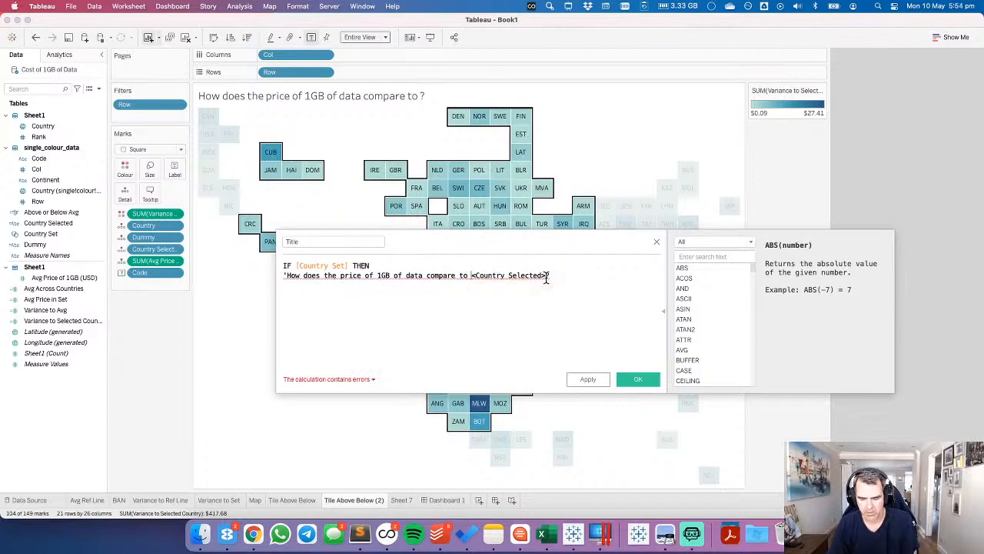
{"action": "key", "text": "super+shift+Left"}
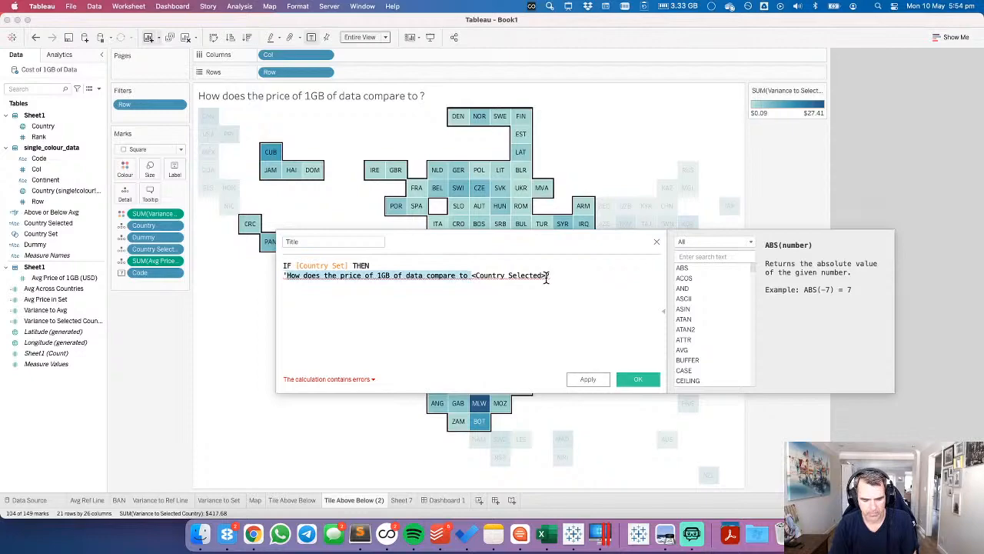
{"action": "type", "text": "HOW DOE THE"}
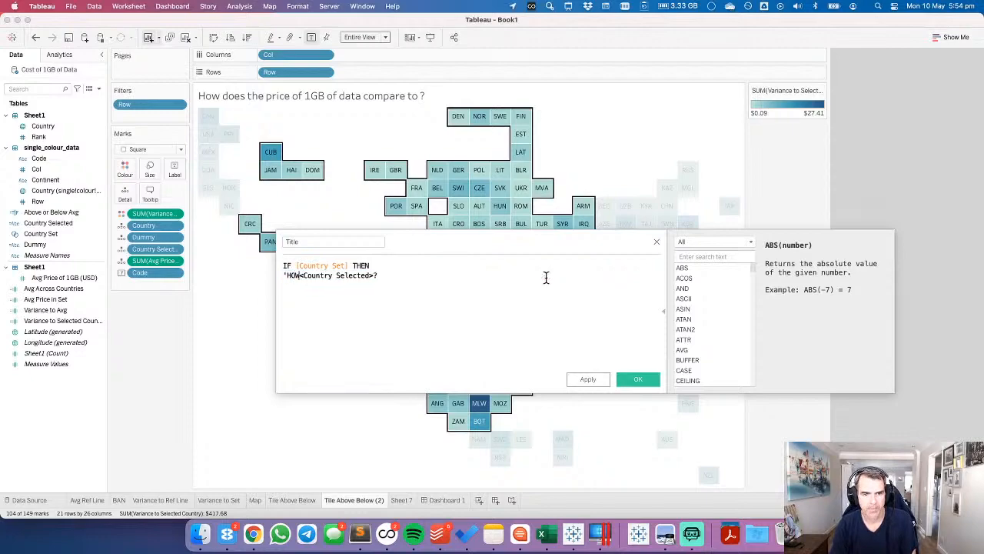
{"action": "key", "text": "BackSpace"}
{"action": "key", "text": "BackSpace"}
{"action": "key", "text": "BackSpace"}
{"action": "key", "text": "BackSpace"}
{"action": "type", "text": "S THE PRICE"}
{"action": "type", "text": " OF 1"}
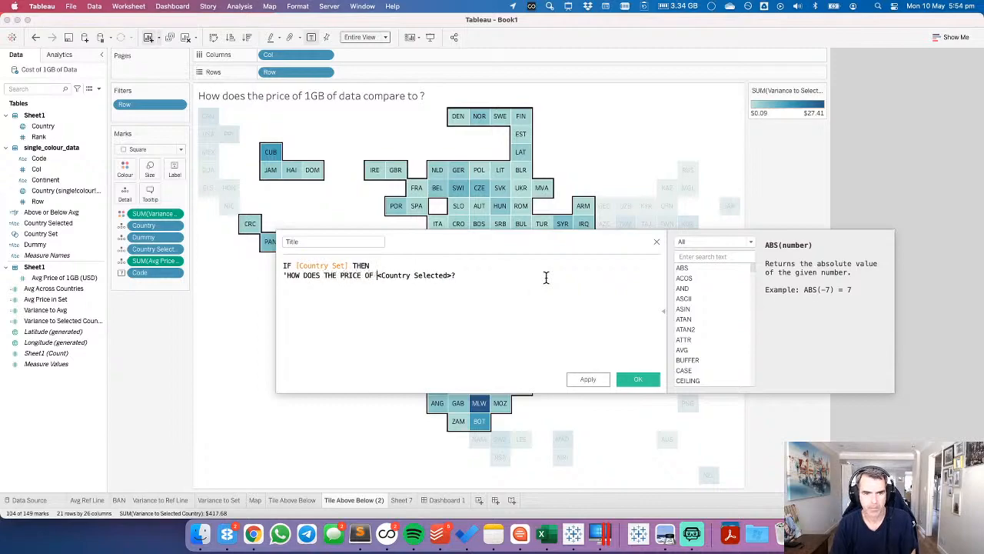
{"action": "type", "text": "GB OF DATA "}
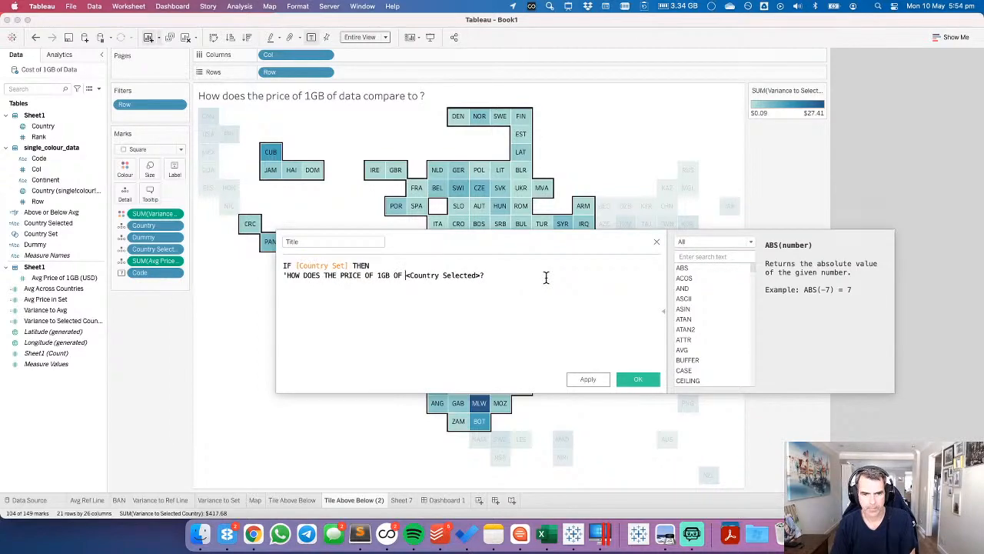
{"action": "type", "text": "COMPARE TO"}
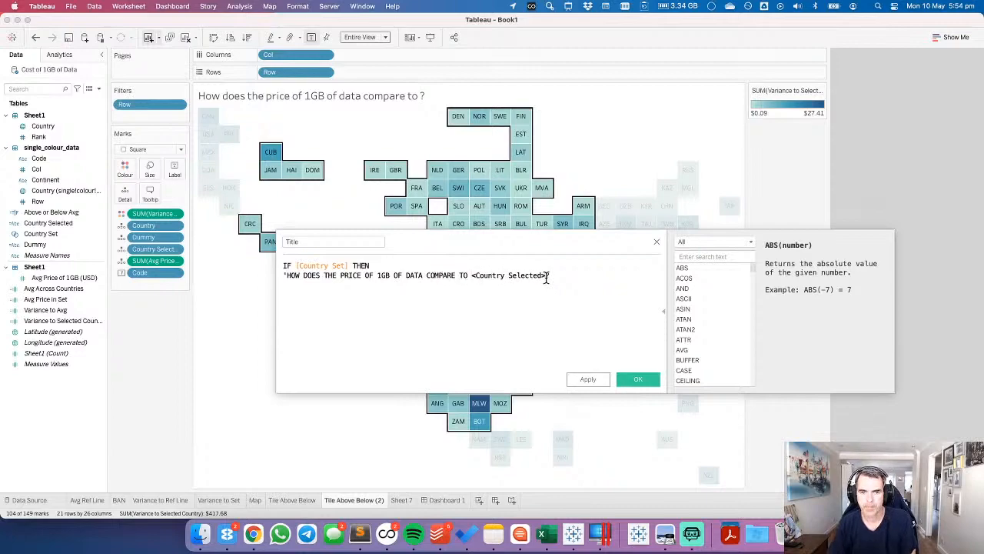
{"action": "type", "text": " '+"}
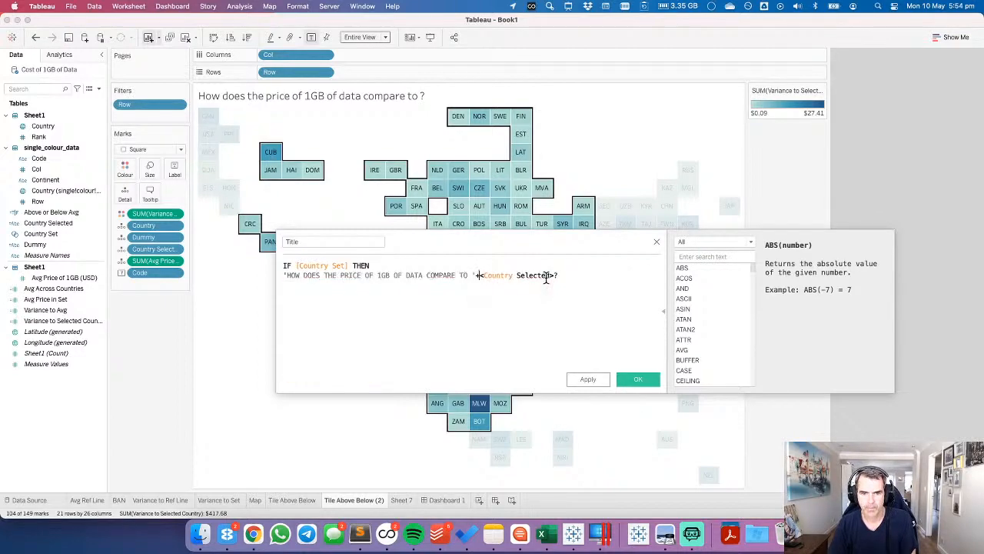
Replace the pasted <Country Selected>? placeholder at the end of the string with the [Country Selected] field.
{"action": "key", "text": "shift+End"}
{"action": "type", "text": "COUN"}
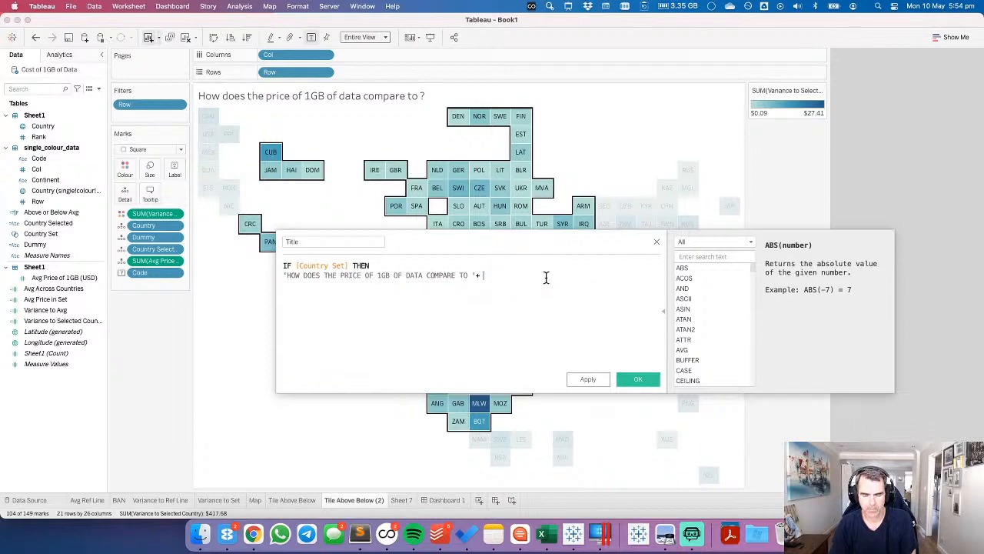
{"action": "key", "text": "Down"}
{"action": "key", "text": "Down"}
{"action": "key", "text": "Down"}
{"action": "key", "text": "Down"}
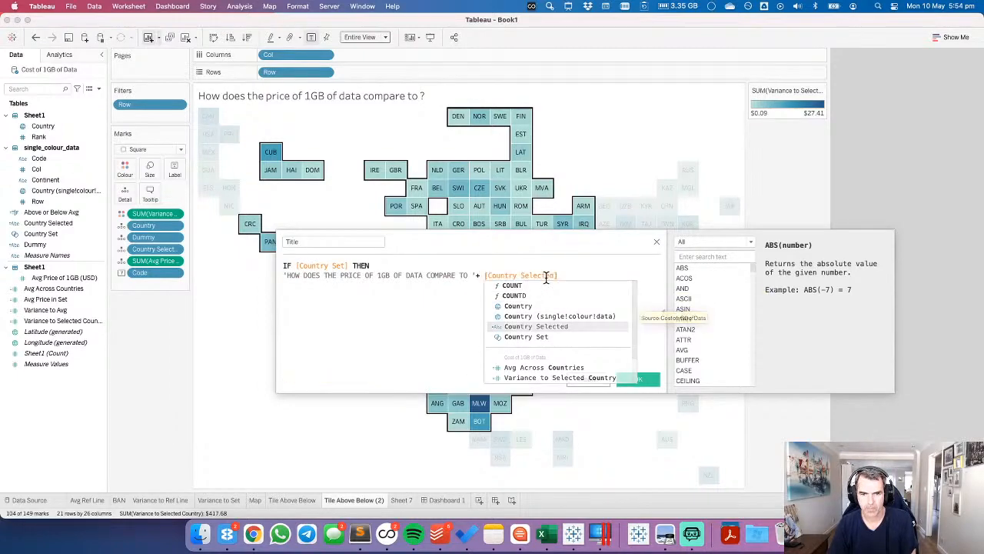
{"action": "key", "text": "Return"}
{"action": "left_click", "coordinate": [483, 276]}
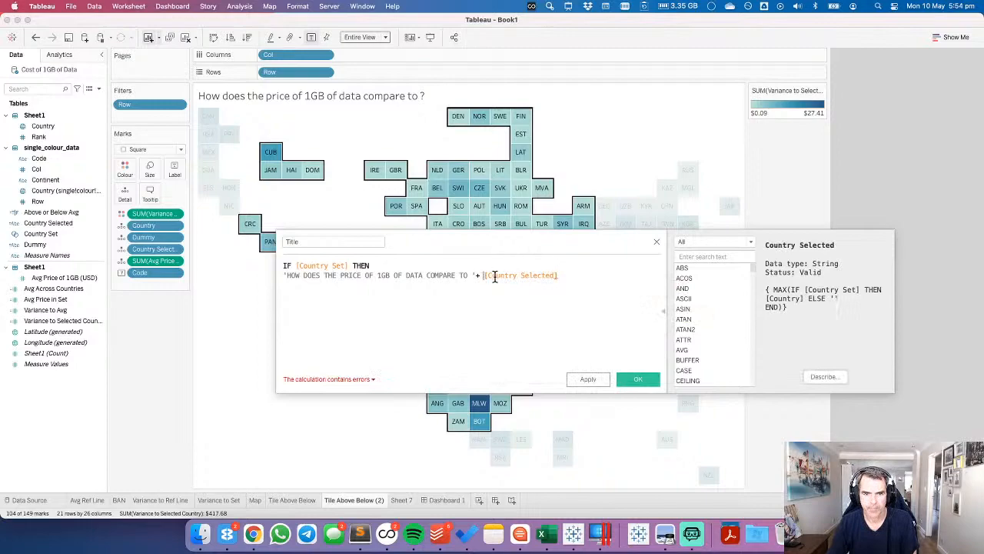
Wrap [Country Selected] in UPPER() in the Title formula and append + '?' to the end of the line.
{"action": "type", "text": "UPPER("}
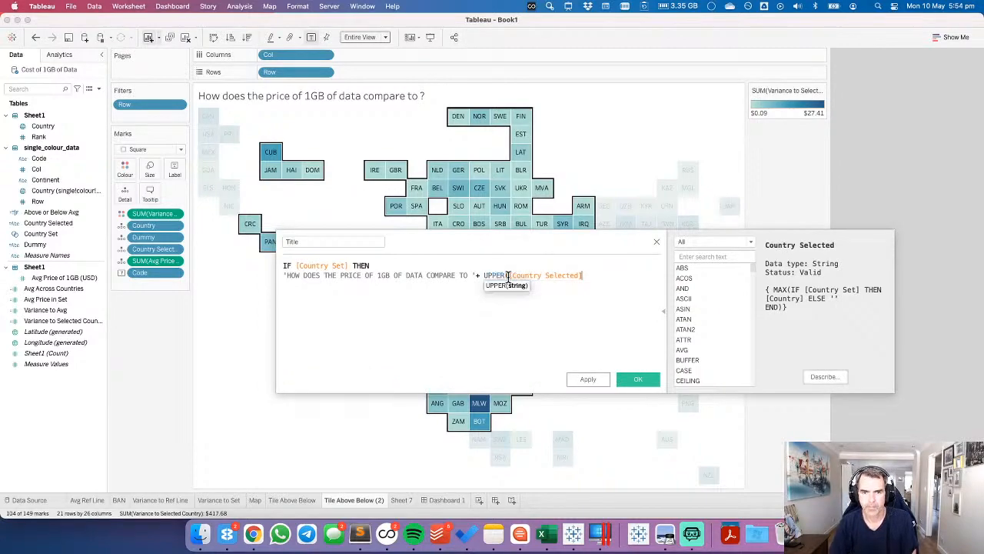
{"action": "key", "text": "End"}
{"action": "type", "text": ") + '?' "}
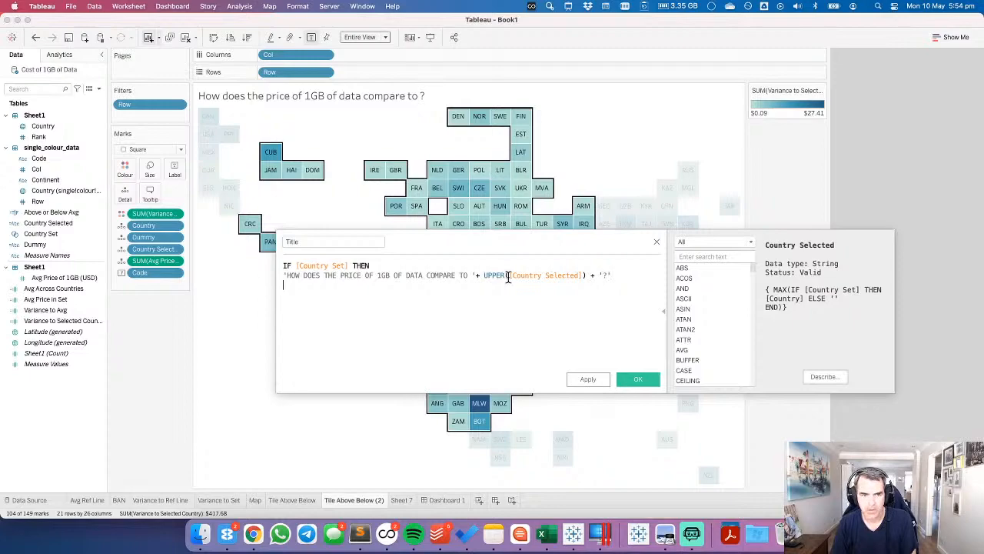
Add an ELSE line to the Title formula and begin its string with 'THE PRICE OF.
{"action": "type", "text": "ELSE"}
{"action": "key", "text": "Return"}
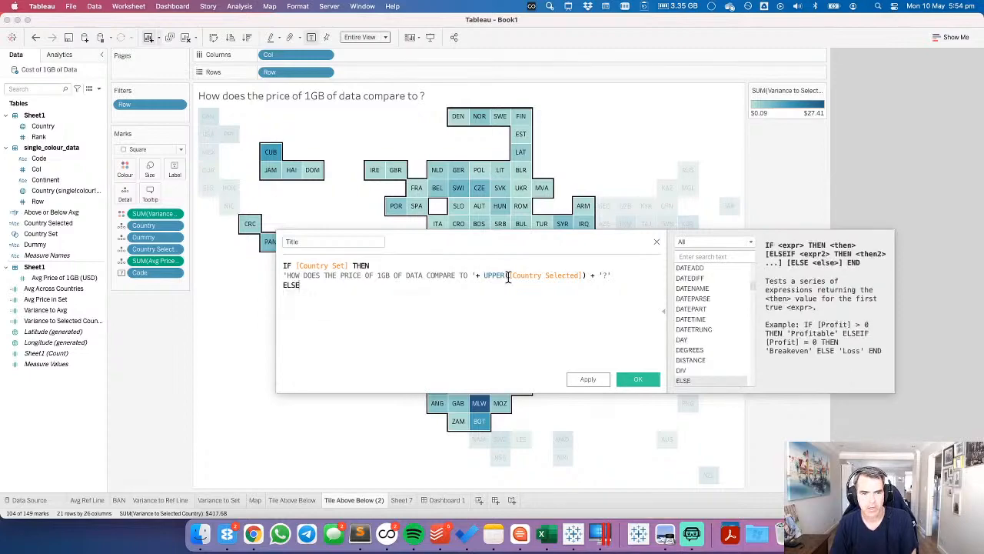
{"action": "key", "text": "BackSpace"}
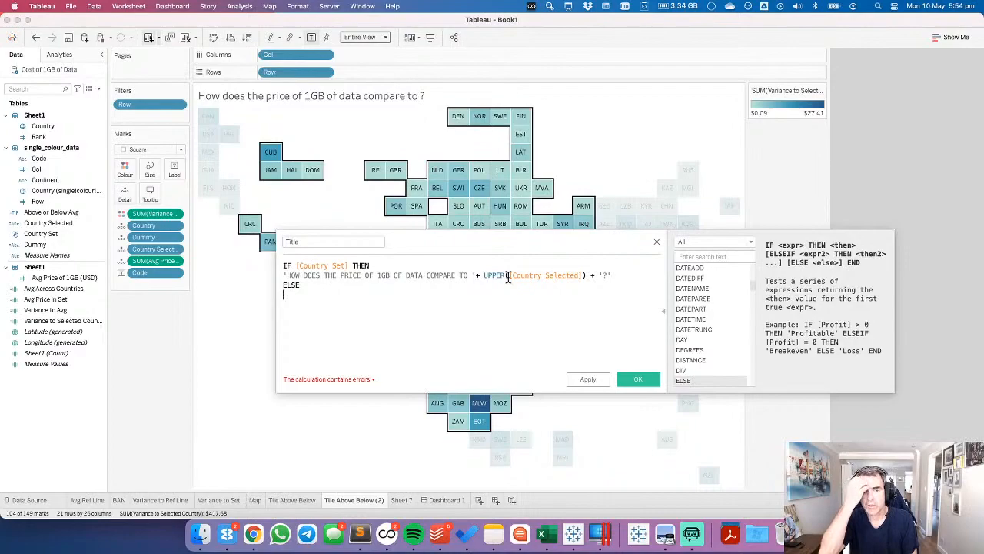
{"action": "key", "text": "Return"}
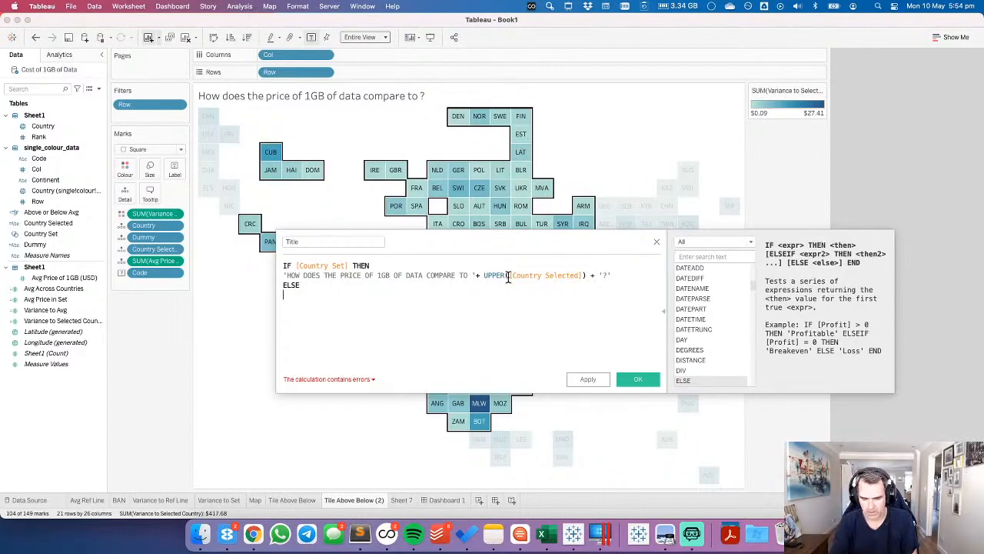
{"action": "type", "text": "'"}
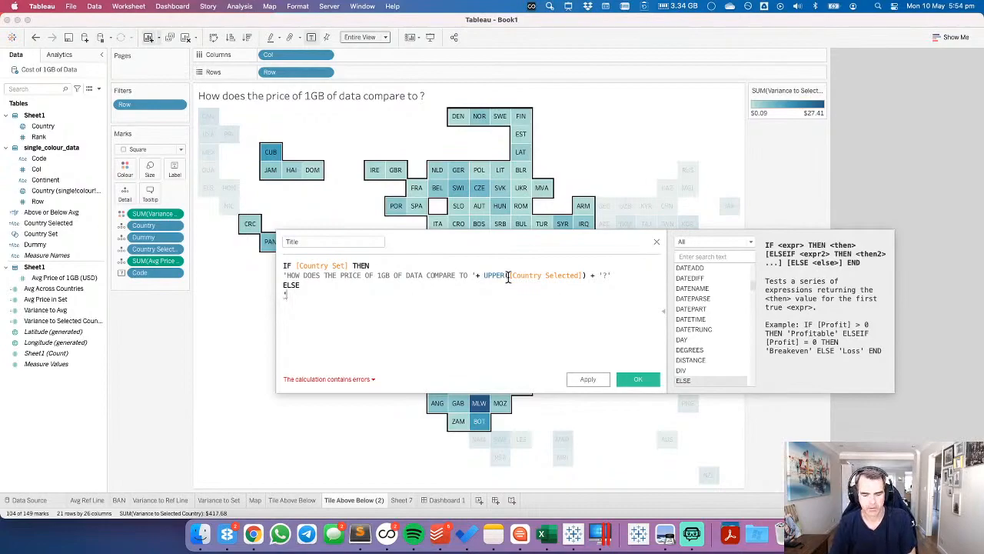
{"action": "type", "text": "THE PRICE OF"}
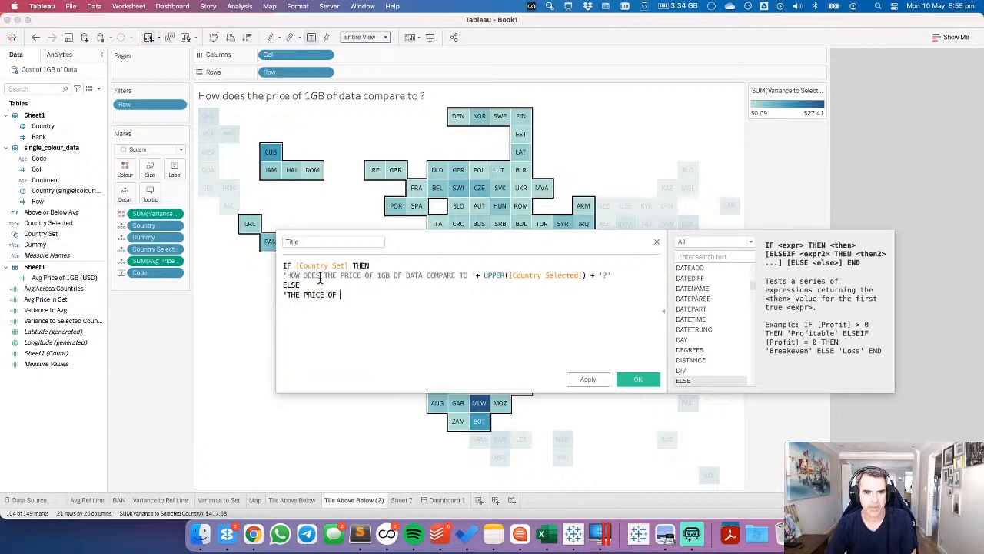
Switch to Chrome to check how the mobile data cost article words its heading, and return to Tableau.
{"action": "key", "text": "super+Tab"}
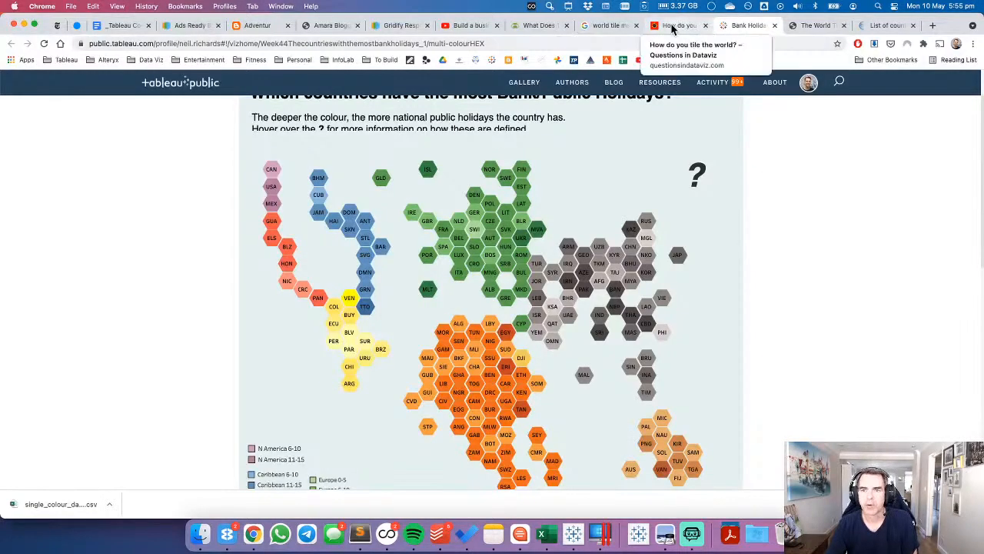
{"action": "left_click", "coordinate": [677, 26]}
{"action": "left_click", "coordinate": [530, 28]}
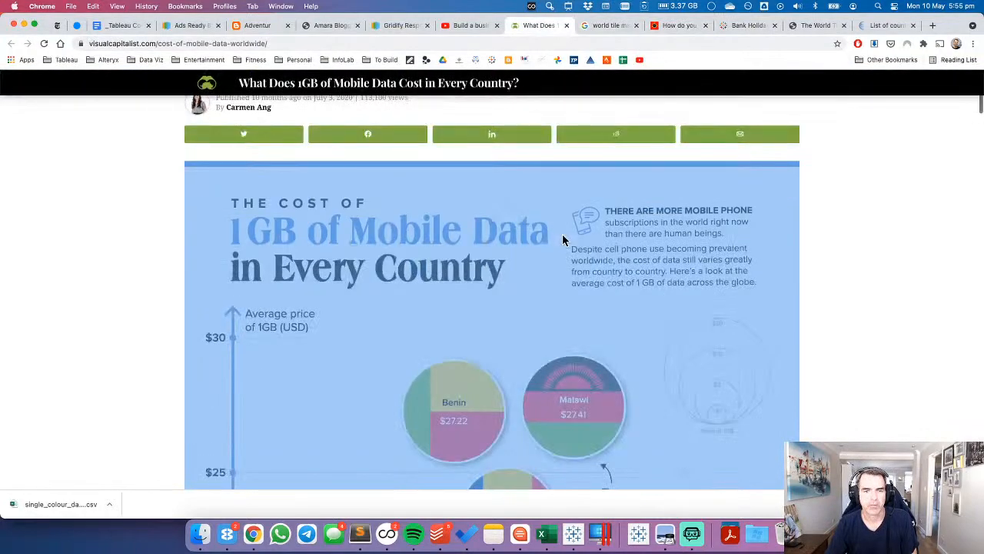
{"action": "key", "text": "super+Tab"}
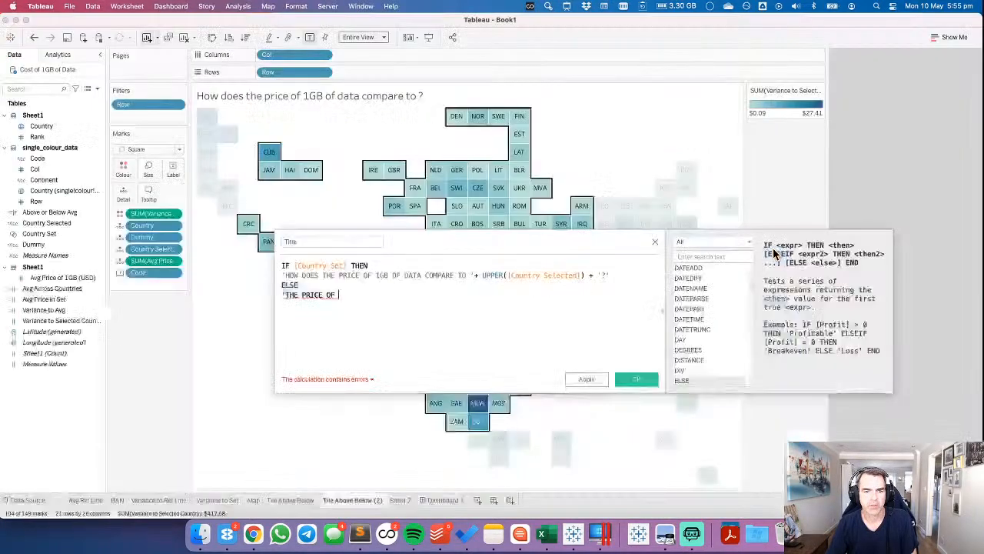
Complete the ELSE string so it reads 'THE PRICE OF 1GB OF DATA IN EVERY COUNTRY'.
{"action": "type", "text": "1GB IF D"}
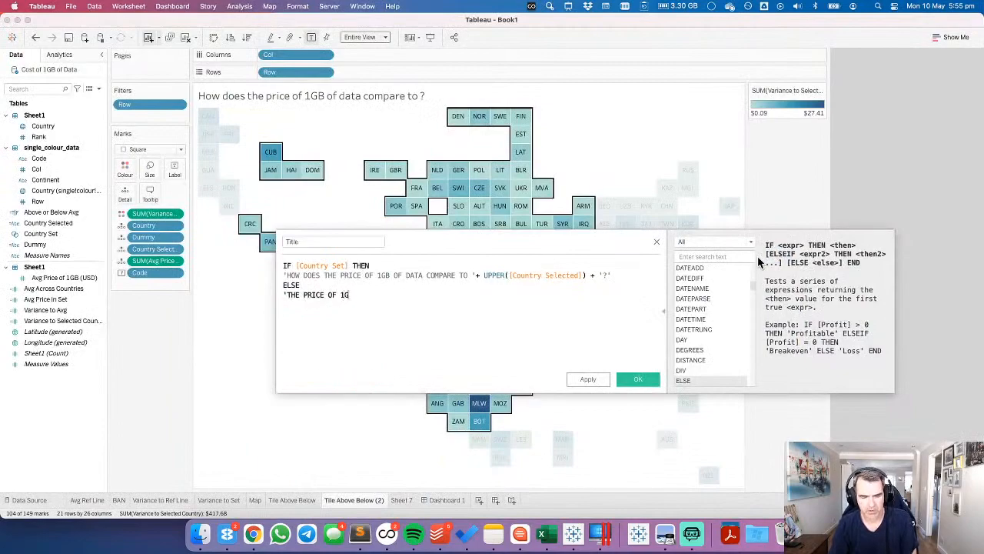
{"action": "key", "text": "BackSpace"}
{"action": "key", "text": "BackSpace"}
{"action": "key", "text": "BackSpace"}
{"action": "key", "text": "BackSpace"}
{"action": "type", "text": "OF DTAA"}
{"action": "key", "text": "BackSpace"}
{"action": "type", "text": "TA IN EVERY COUN"}
{"action": "type", "text": "TRY' "}
Close the Title formula with END on its own line and save the calculated field.
{"action": "type", "text": "END"}
{"action": "key", "text": "Return"}
{"action": "key", "text": "BackSpace"}
{"action": "key", "text": "BackSpace"}
{"action": "key", "text": "BackSpace"}
{"action": "key", "text": "Return"}
{"action": "type", "text": "END"}
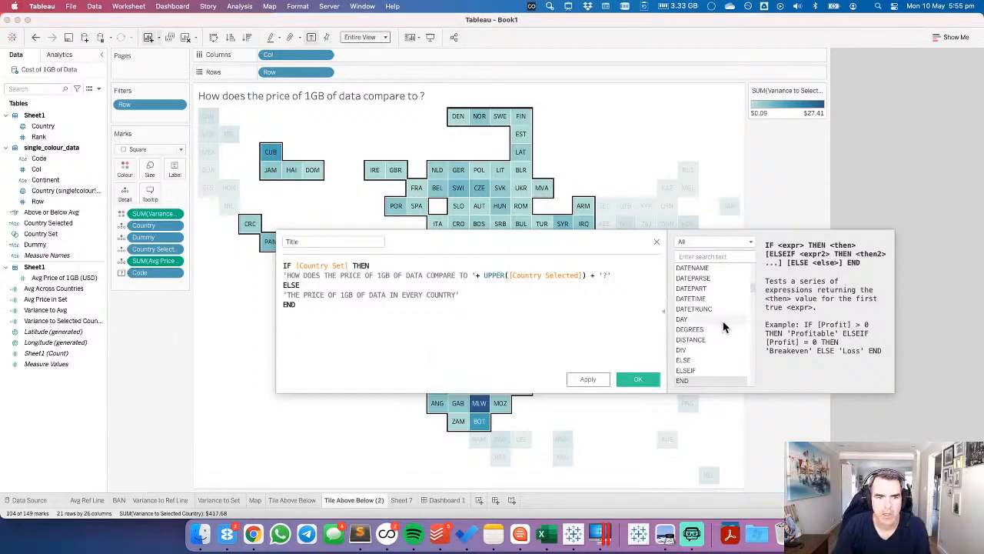
{"action": "left_click", "coordinate": [638, 379]}
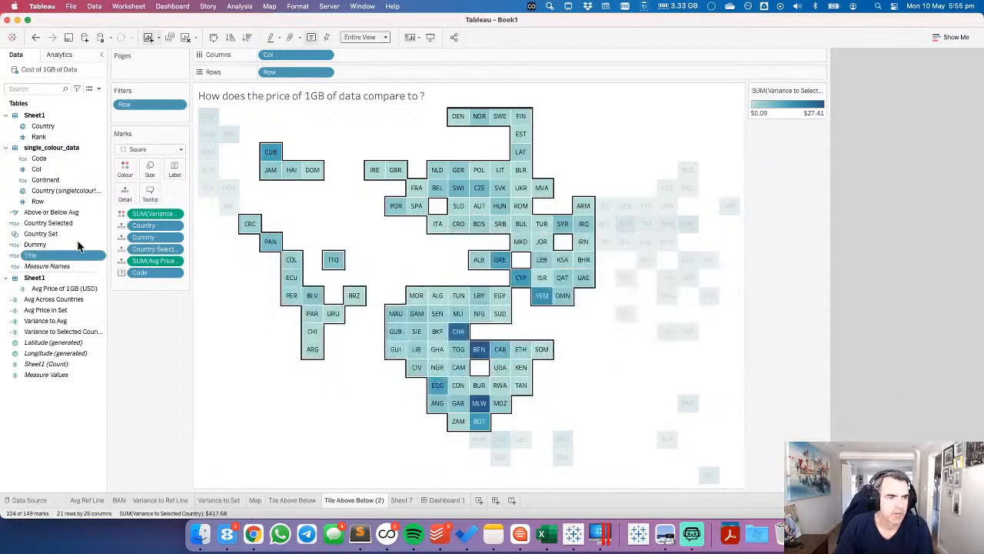
Add the Title field to Detail and replace the whole worksheet title text with the inserted <Title> field.
{"action": "left_click_drag", "start_coordinate": [44, 256], "coordinate": [127, 194]}
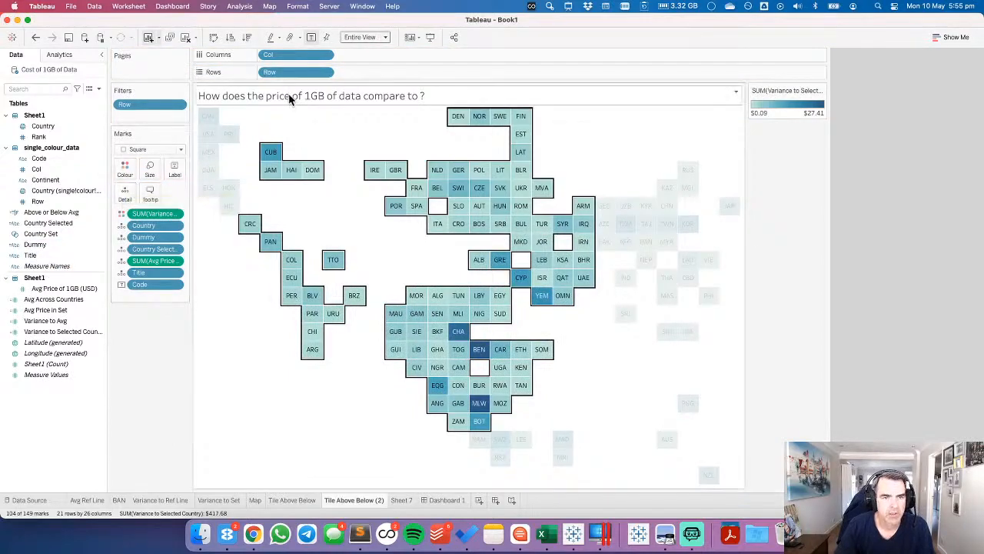
{"action": "double_click", "coordinate": [291, 99]}
{"action": "key", "text": "super+a"}
{"action": "left_click", "coordinate": [633, 283]}
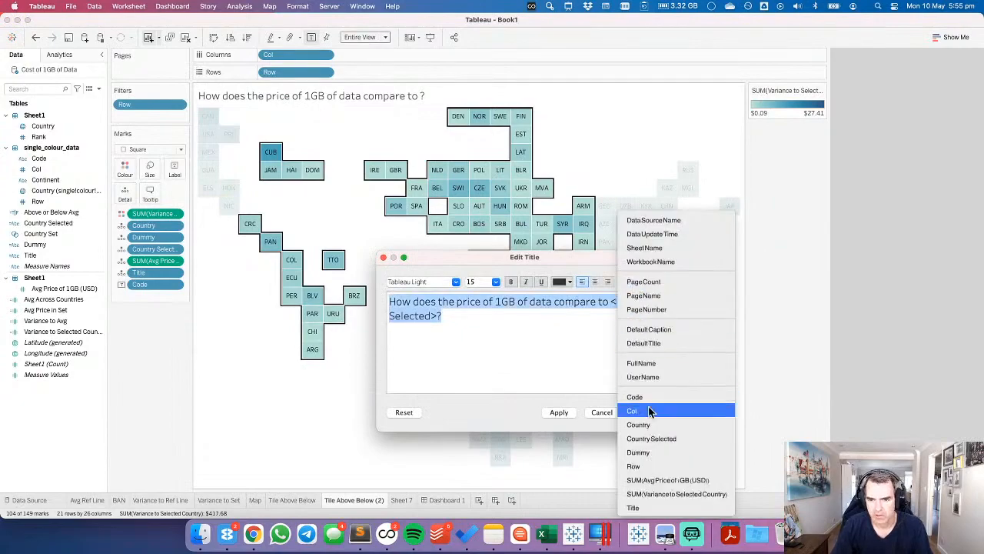
{"action": "left_click", "coordinate": [633, 507]}
{"action": "left_click", "coordinate": [560, 413]}
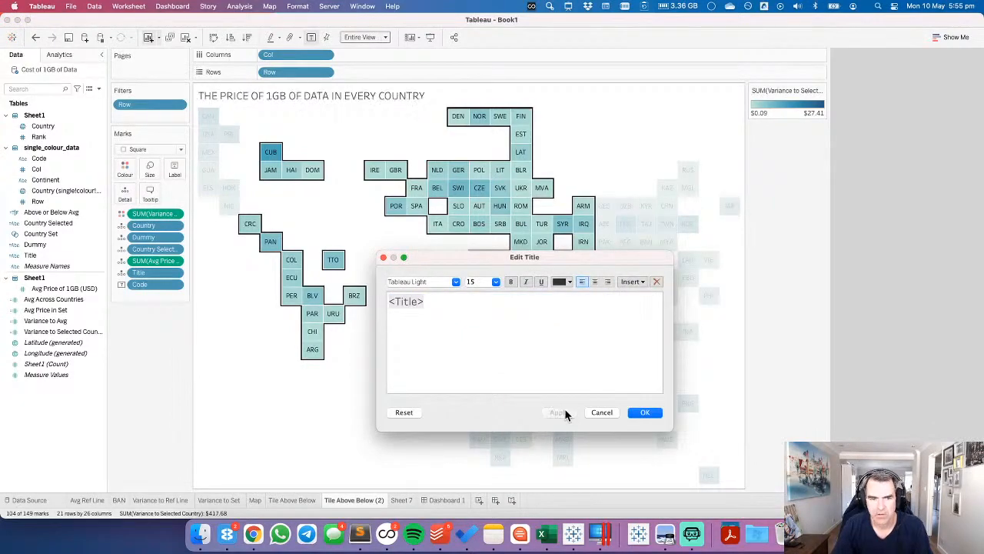
{"action": "left_click", "coordinate": [645, 412]}
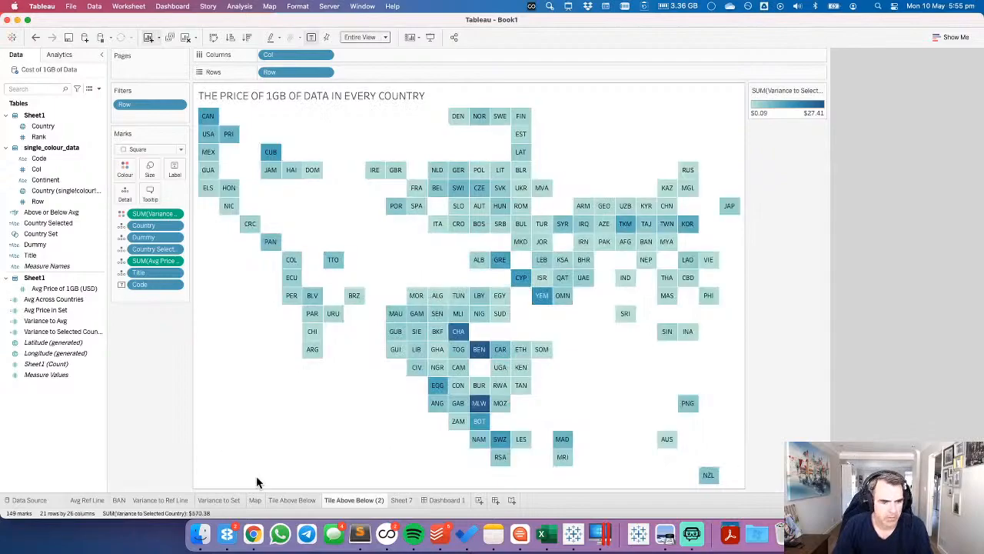
Test the dynamic title on Dashboard 1 by selecting the GBR tile, and return to the Tile Above Below (2) sheet.
{"action": "left_click", "coordinate": [442, 500]}
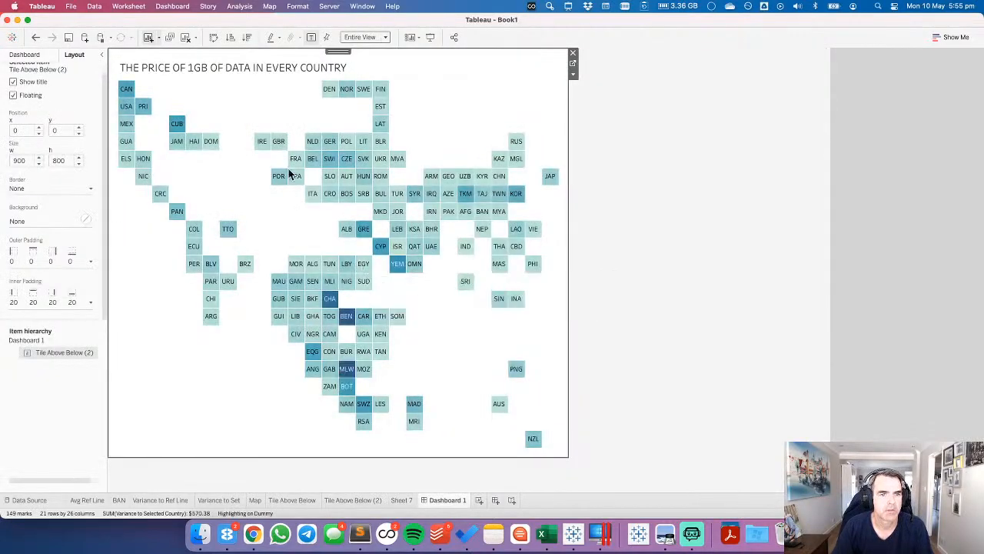
{"action": "left_click", "coordinate": [265, 183]}
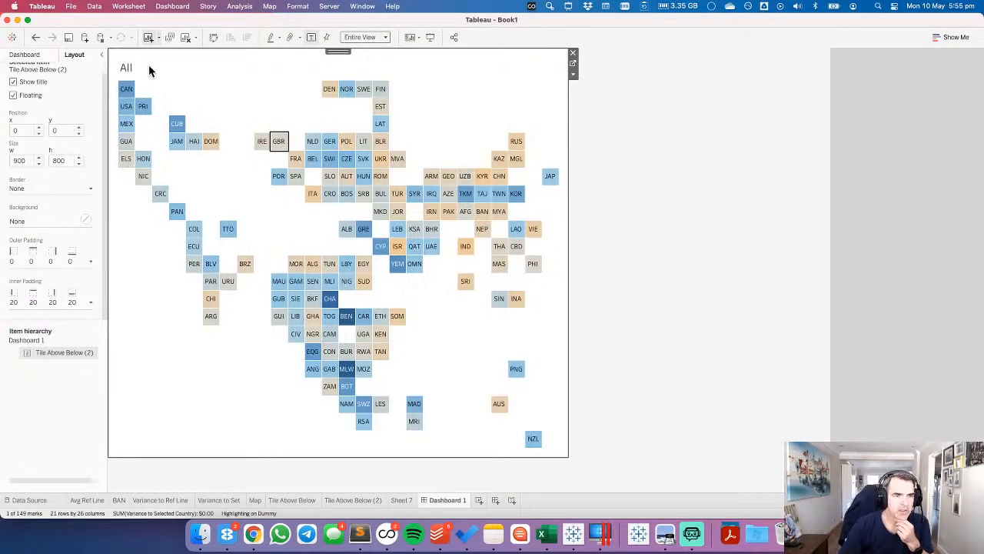
{"action": "left_click", "coordinate": [573, 63]}
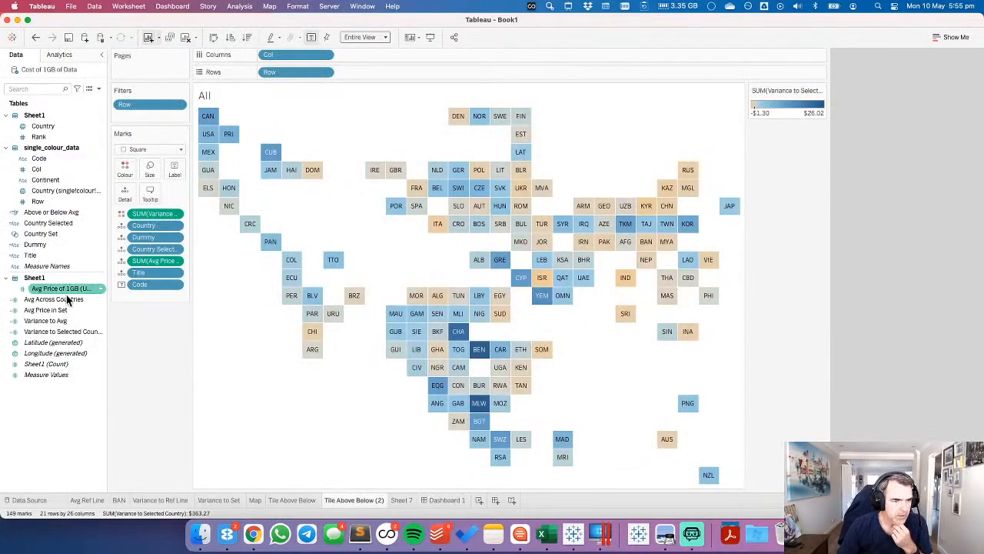
{"action": "right_click", "coordinate": [54, 256]}
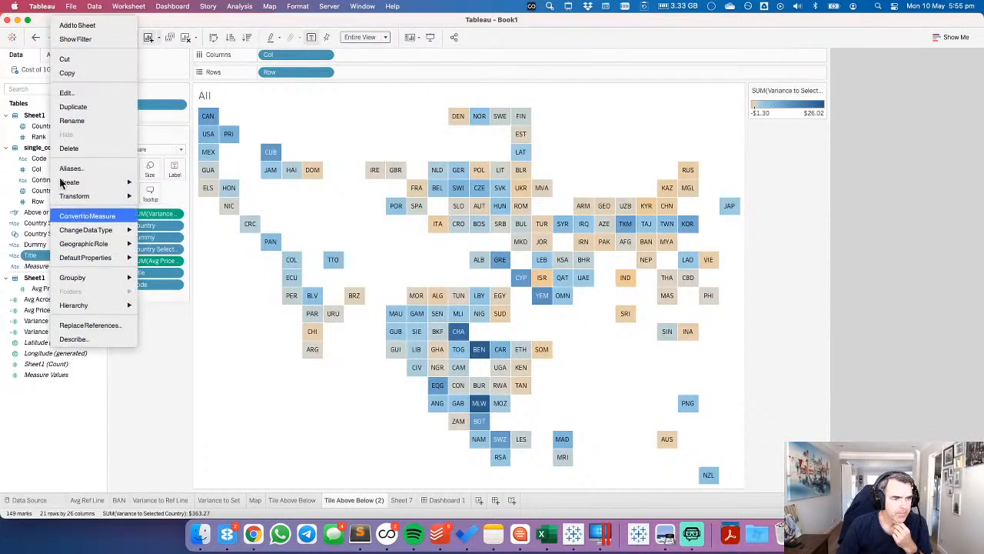
{"action": "left_click", "coordinate": [161, 323]}
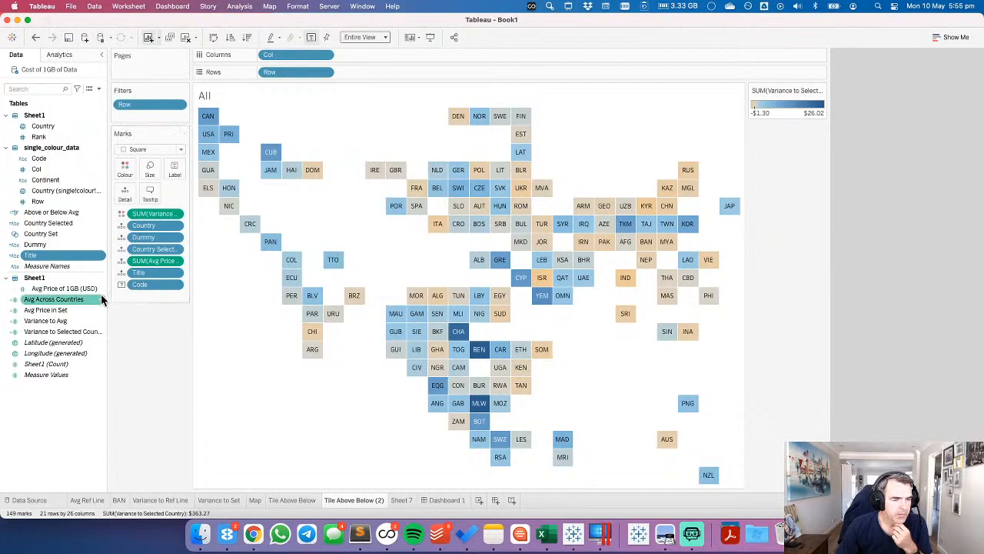
{"action": "right_click", "coordinate": [59, 214]}
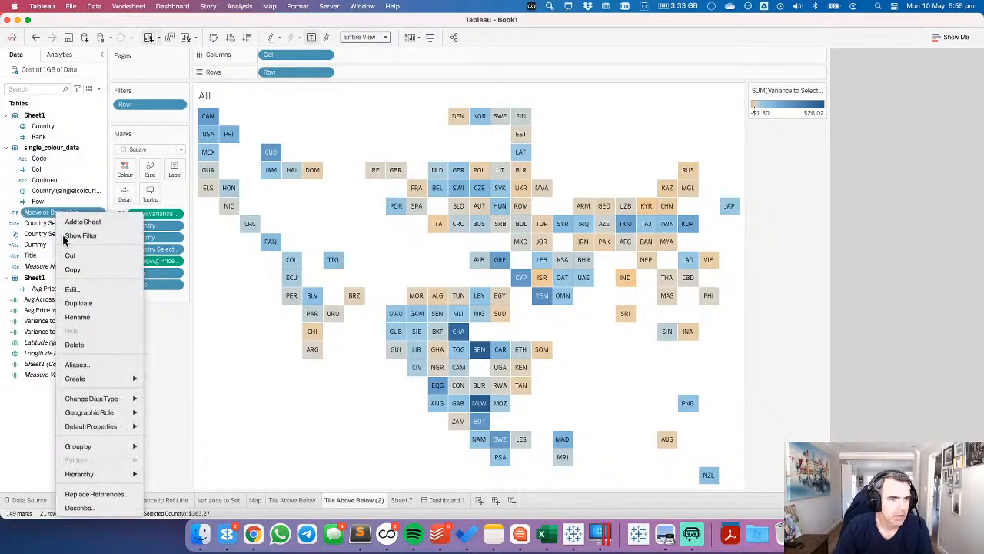
{"action": "left_click", "coordinate": [73, 291]}
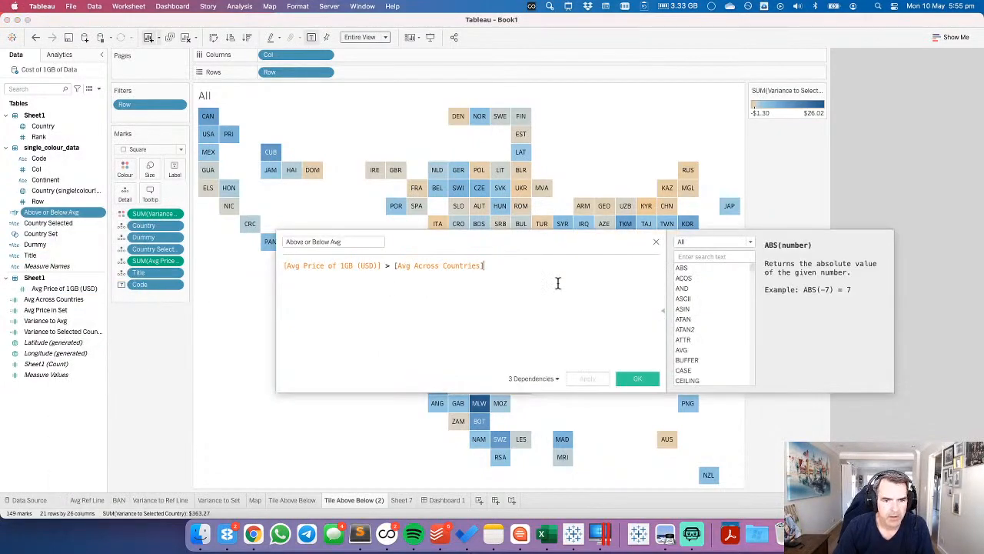
{"action": "left_click", "coordinate": [655, 242]}
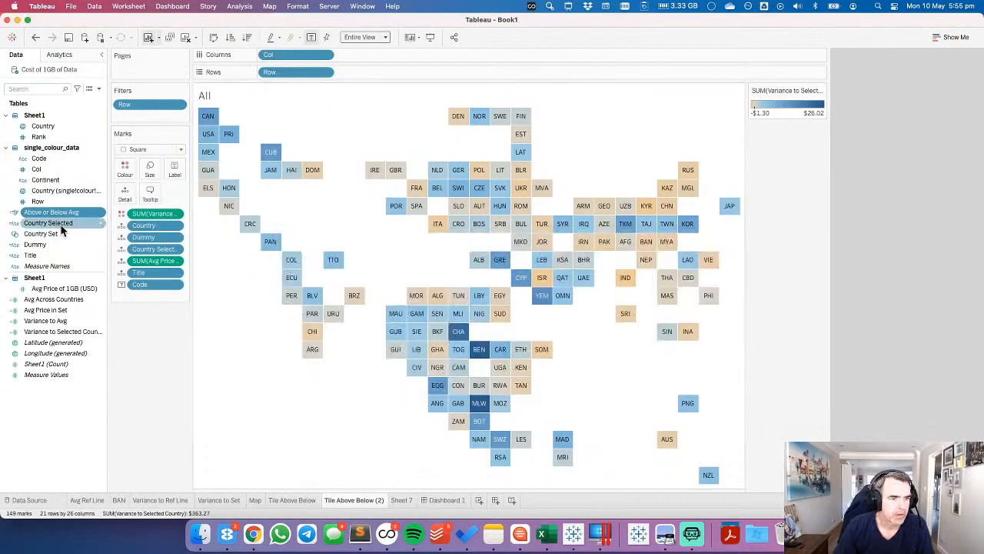
Copy the full MAX expression from the Country Selected calculated field and close its editor.
{"action": "right_click", "coordinate": [61, 224]}
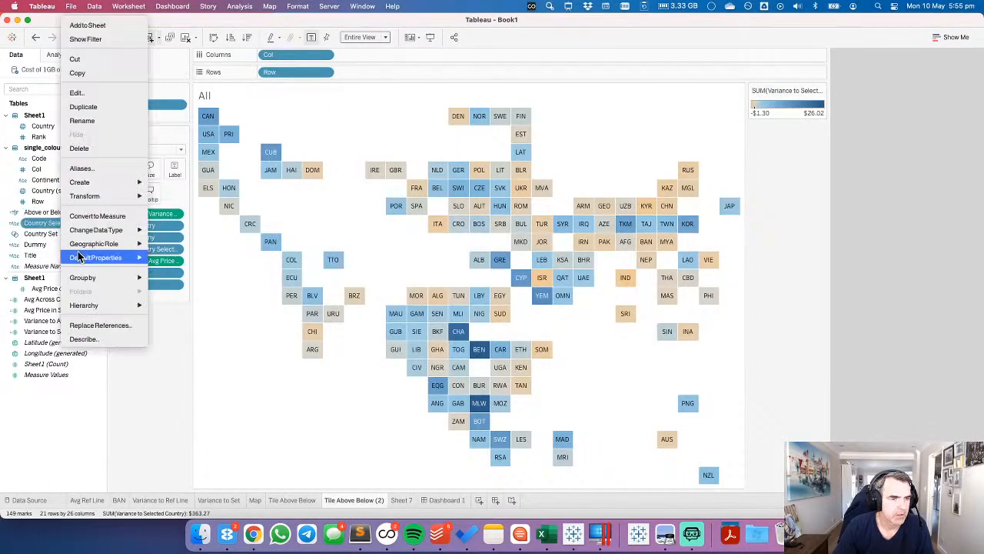
{"action": "left_click", "coordinate": [81, 93]}
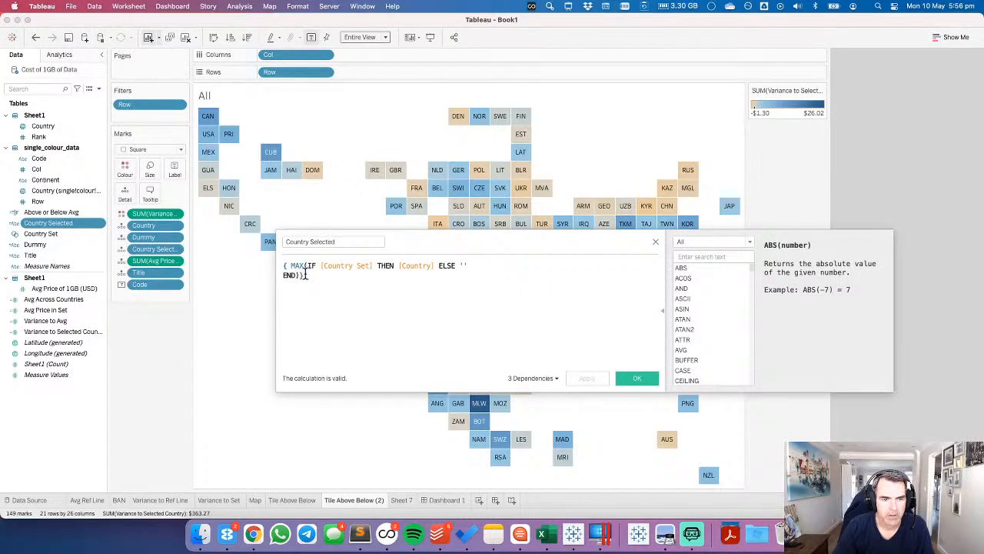
{"action": "left_click_drag", "start_coordinate": [307, 276], "coordinate": [282, 264]}
{"action": "key", "text": "super+c"}
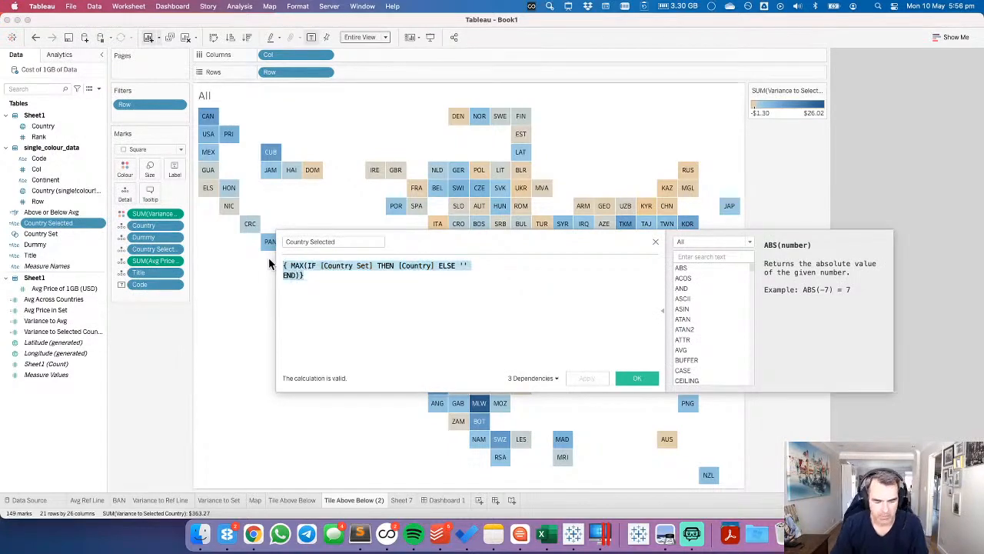
{"action": "left_click", "coordinate": [637, 377]}
Open the Title calculated field for editing and paste the copied MAX expression below END as a reference.
{"action": "right_click", "coordinate": [30, 255]}
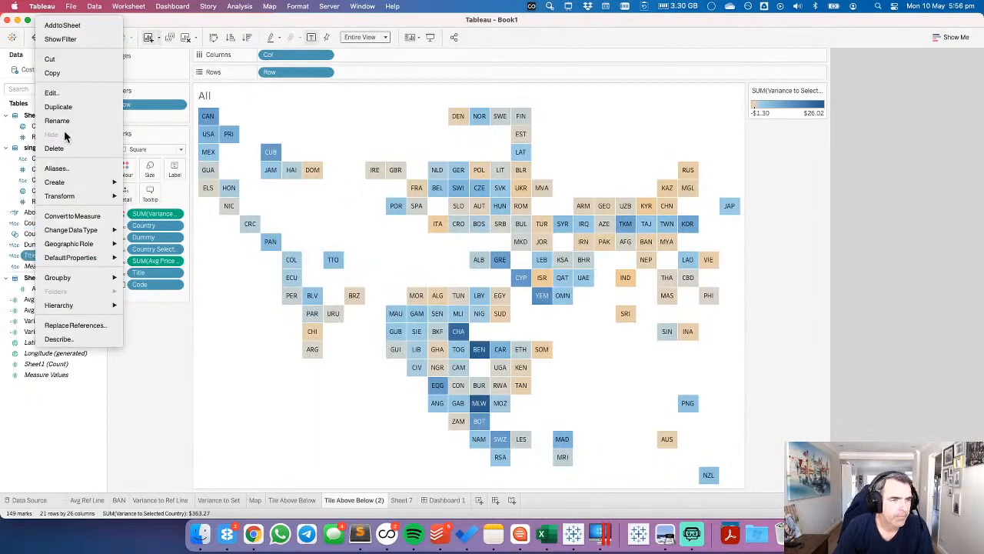
{"action": "left_click", "coordinate": [66, 95]}
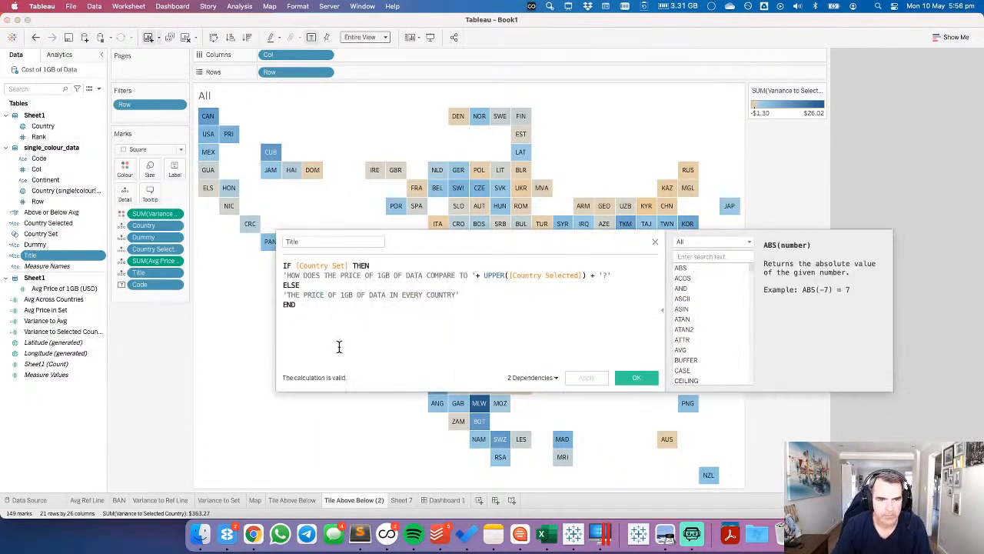
{"action": "key", "text": "super+v"}
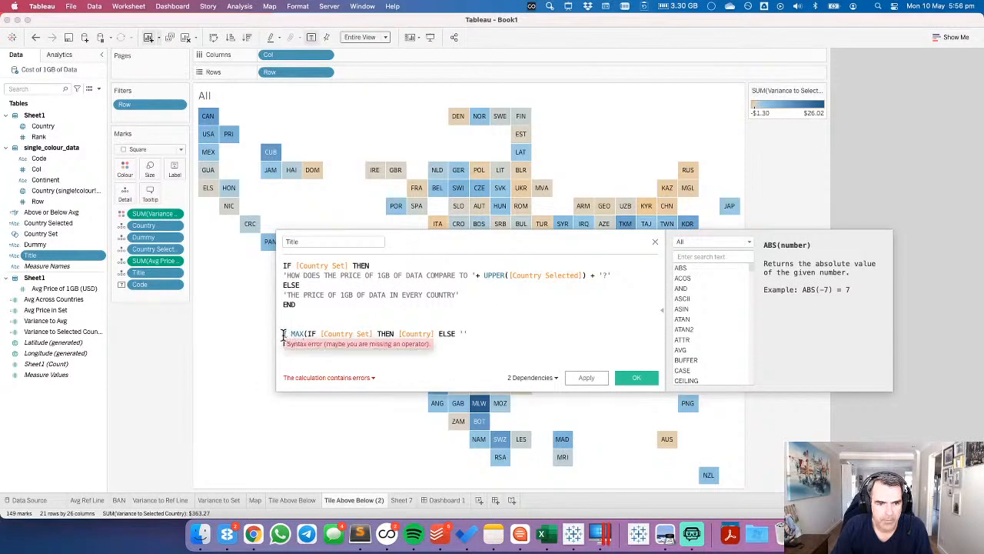
{"action": "left_click_drag", "start_coordinate": [283, 336], "coordinate": [305, 346]}
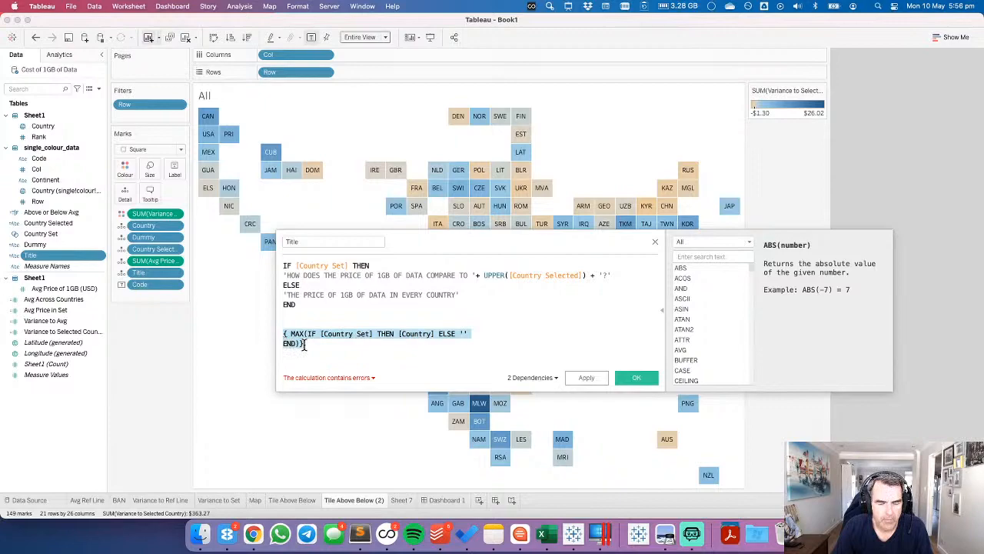
Change the Title formula's condition to {MAX([Country Set])}=1.
{"action": "left_click", "coordinate": [297, 265]}
{"action": "type", "text": "("}
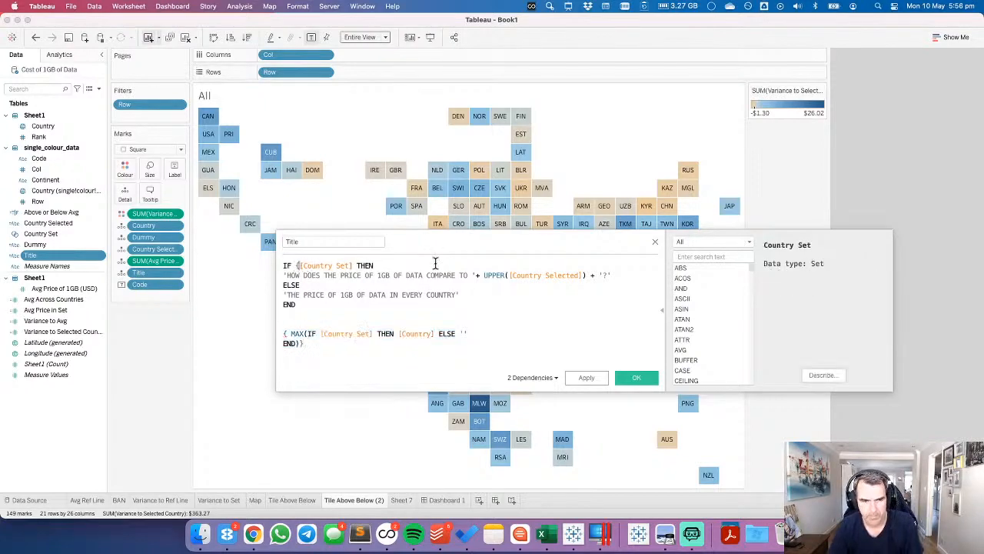
{"action": "type", "text": "MAX("}
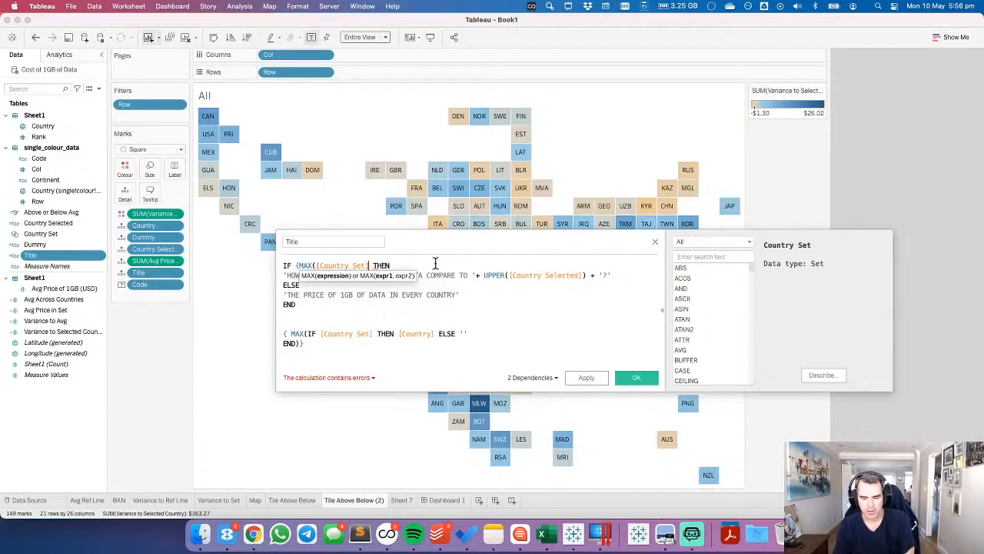
{"action": "type", "text": ")=1"}
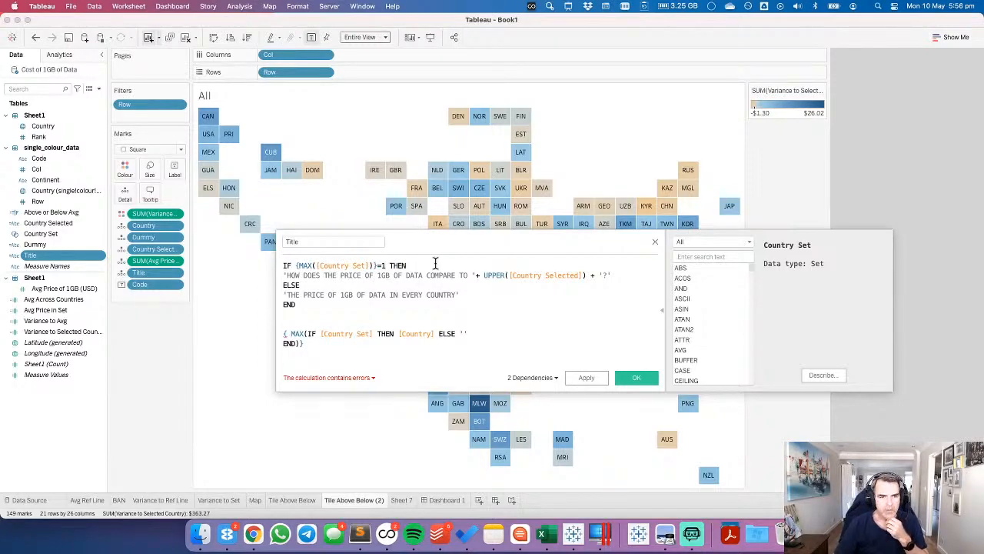
Delete the pasted MAX expression below END in the Title formula and check the calculation's error message.
{"action": "left_click_drag", "start_coordinate": [285, 324], "coordinate": [302, 350]}
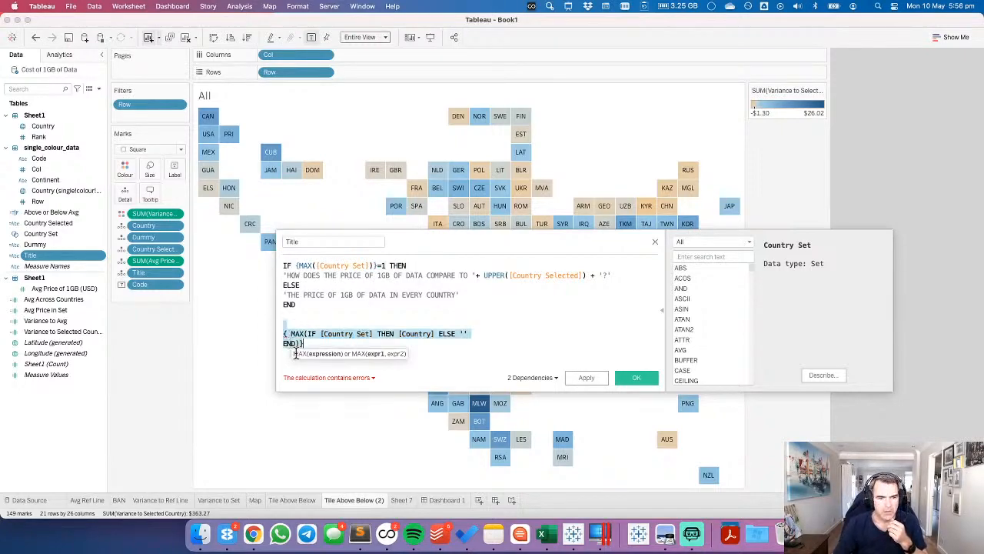
{"action": "key", "text": "BackSpace"}
{"action": "left_click", "coordinate": [588, 378]}
{"action": "left_click", "coordinate": [336, 380]}
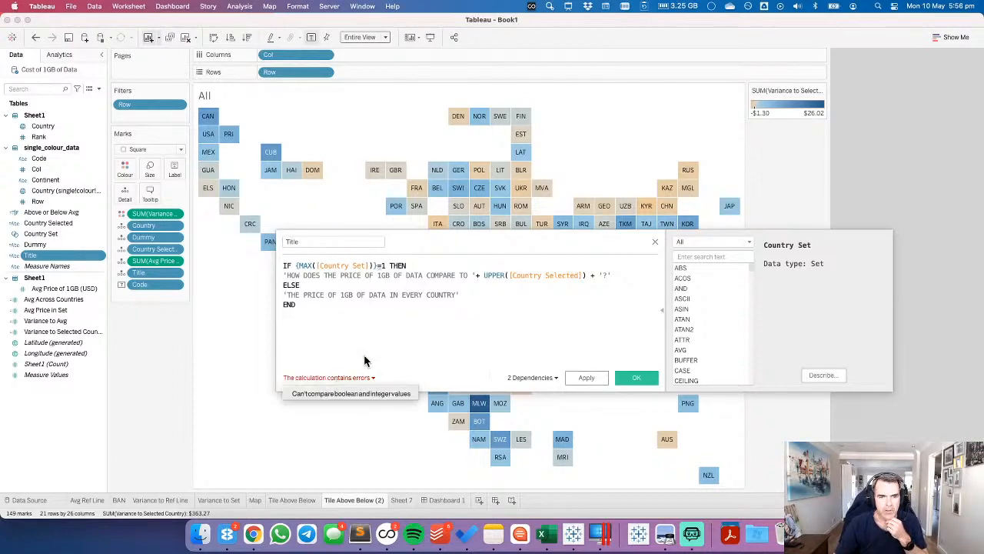
{"action": "left_click", "coordinate": [364, 360]}
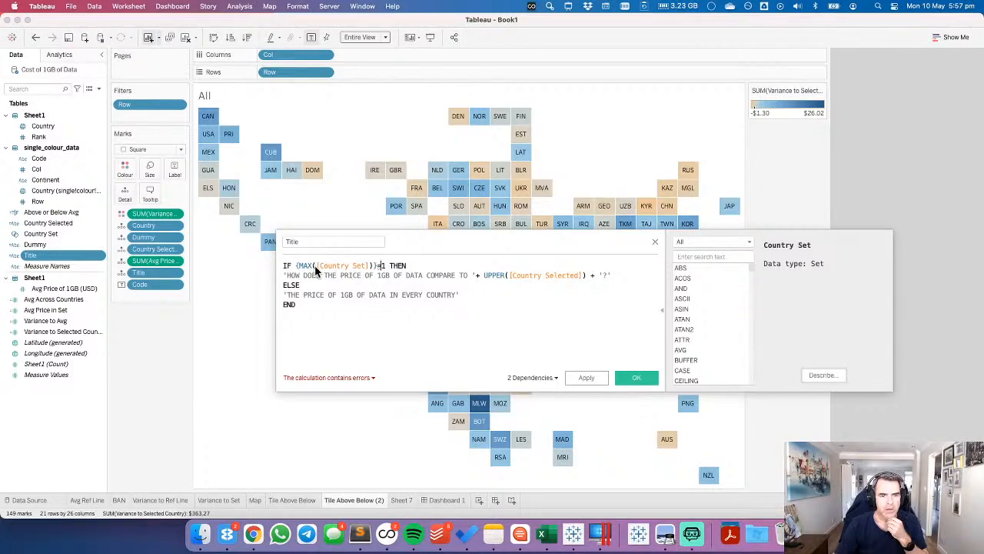
Wrap Country Set in INT so the Title condition reads {MAX(INT([Country Set]))}=1, and save the calculation.
{"action": "type", "text": "INT("}
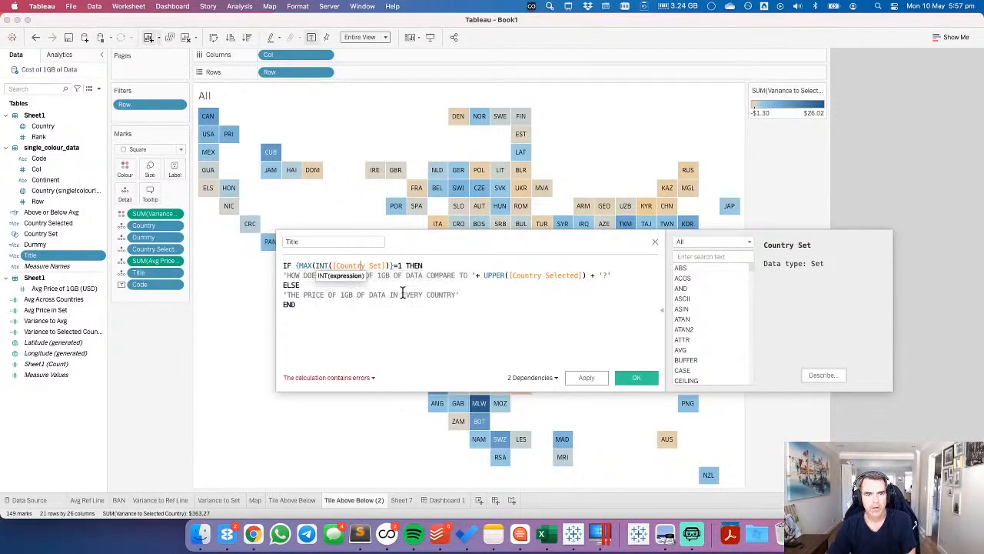
{"action": "type", "text": ")"}
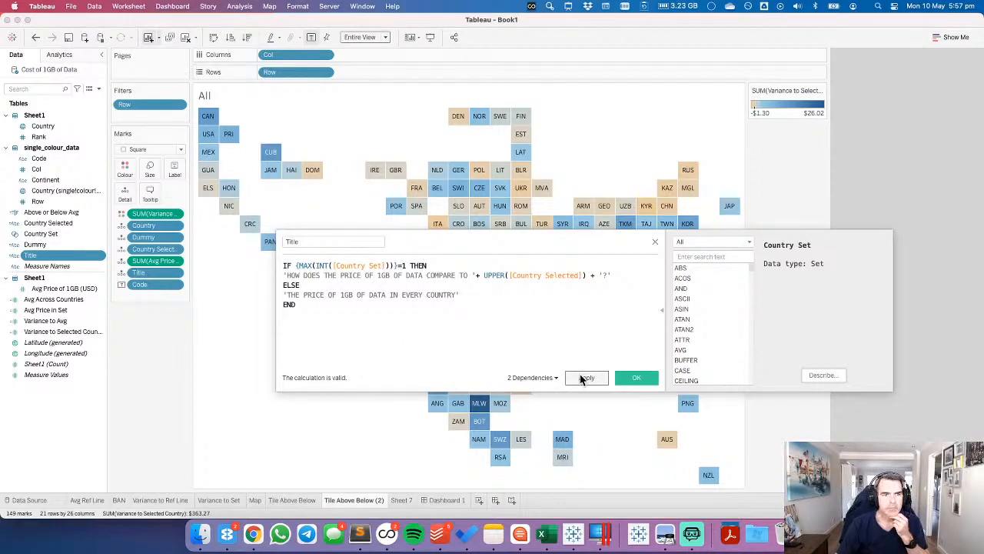
{"action": "left_click", "coordinate": [584, 378]}
{"action": "left_click", "coordinate": [627, 377]}
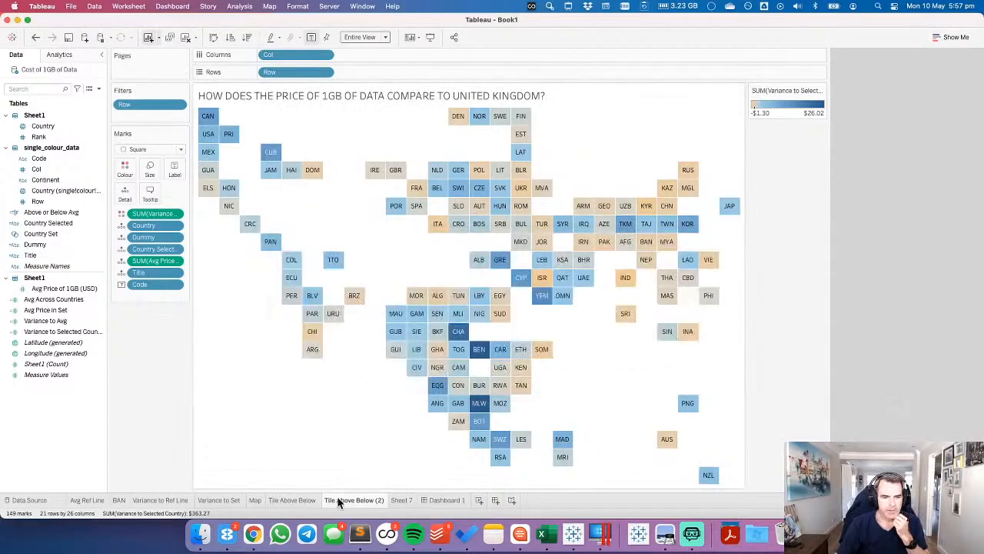
Test the dynamic title on Dashboard 1 by selecting the IRE tile and clearing the selection.
{"action": "left_click", "coordinate": [437, 500]}
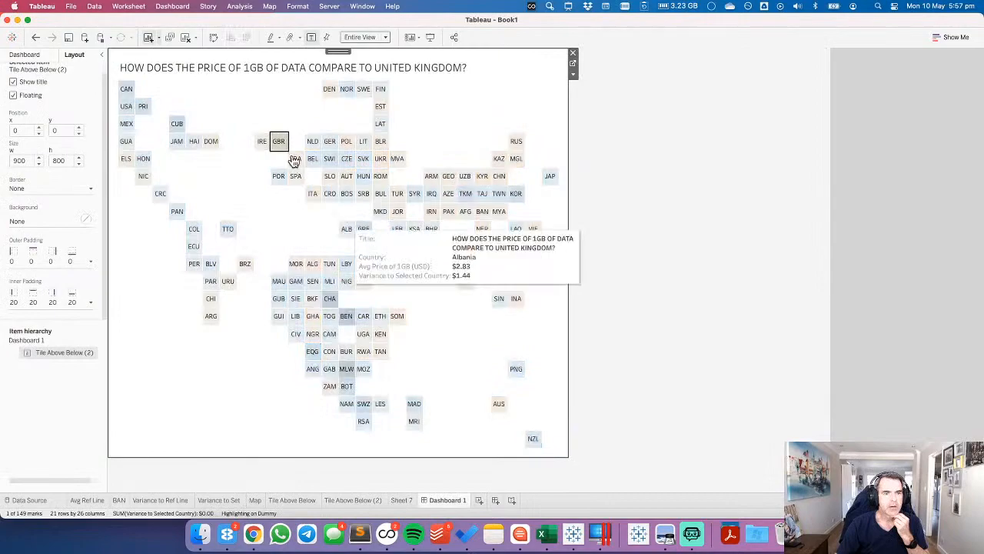
{"action": "left_click", "coordinate": [261, 142]}
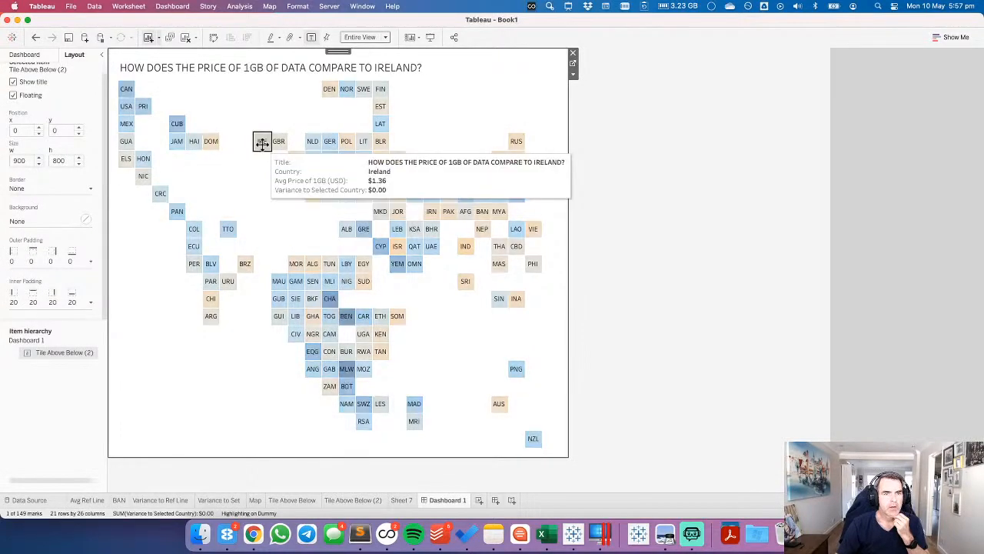
{"action": "left_click", "coordinate": [262, 183]}
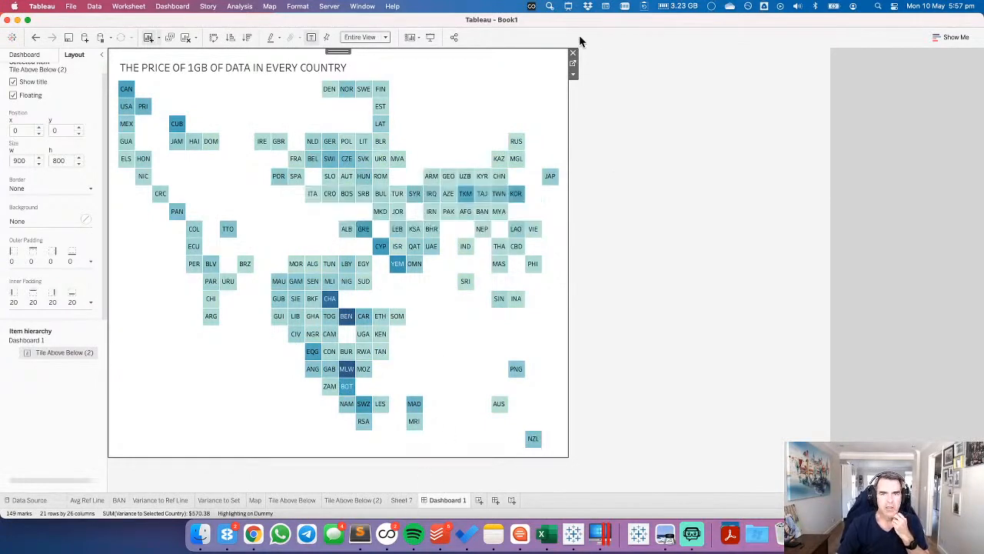
Open the Title calculation from the Tile Above Below (2) sheet, review its INT condition and both title texts, and close it.
{"action": "left_click", "coordinate": [573, 63]}
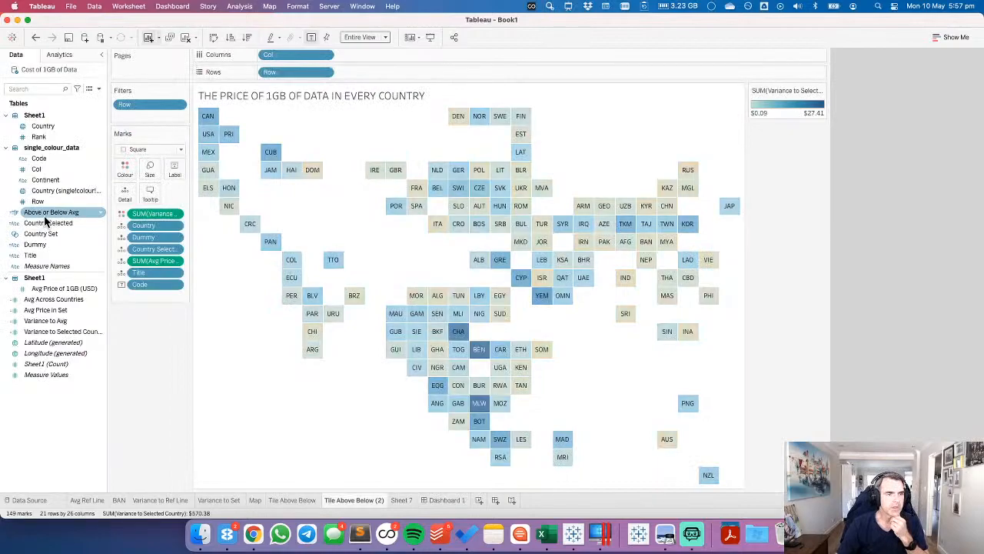
{"action": "right_click", "coordinate": [53, 255]}
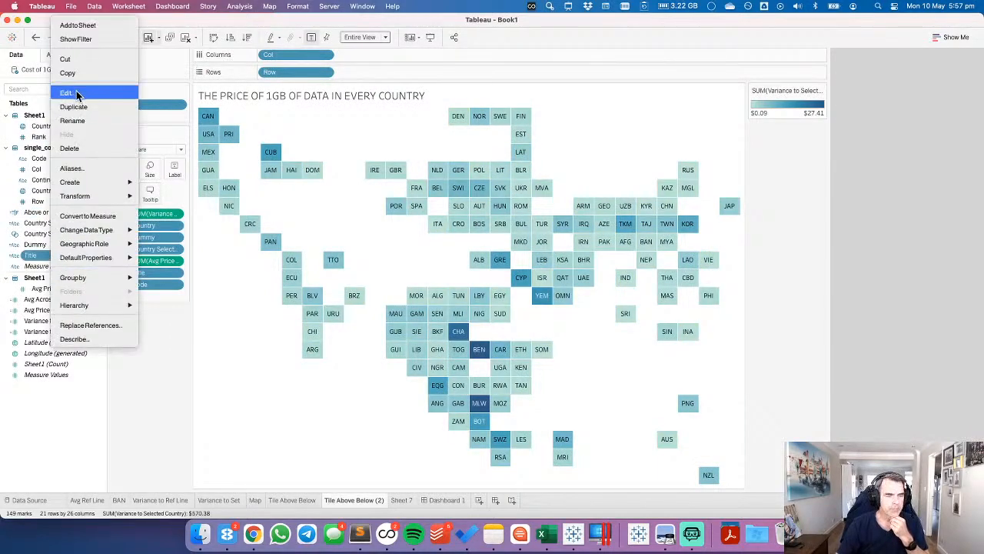
{"action": "left_click", "coordinate": [69, 93]}
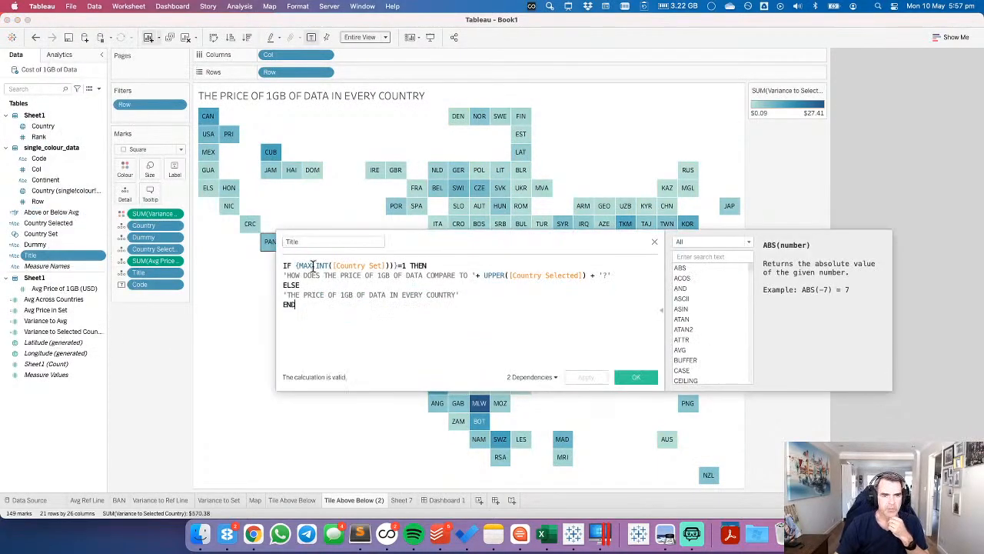
{"action": "left_click_drag", "start_coordinate": [314, 266], "coordinate": [388, 265]}
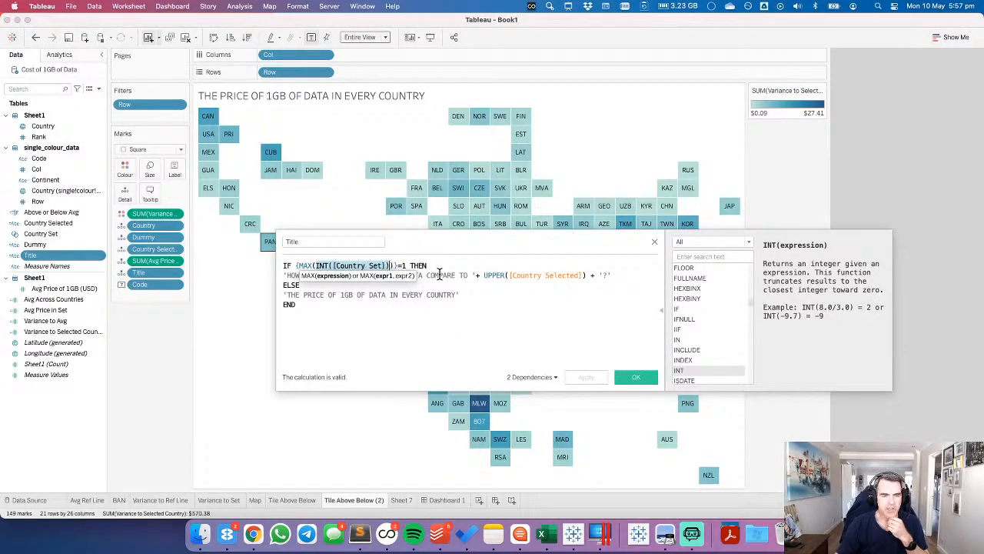
{"action": "key", "text": "shift+Right"}
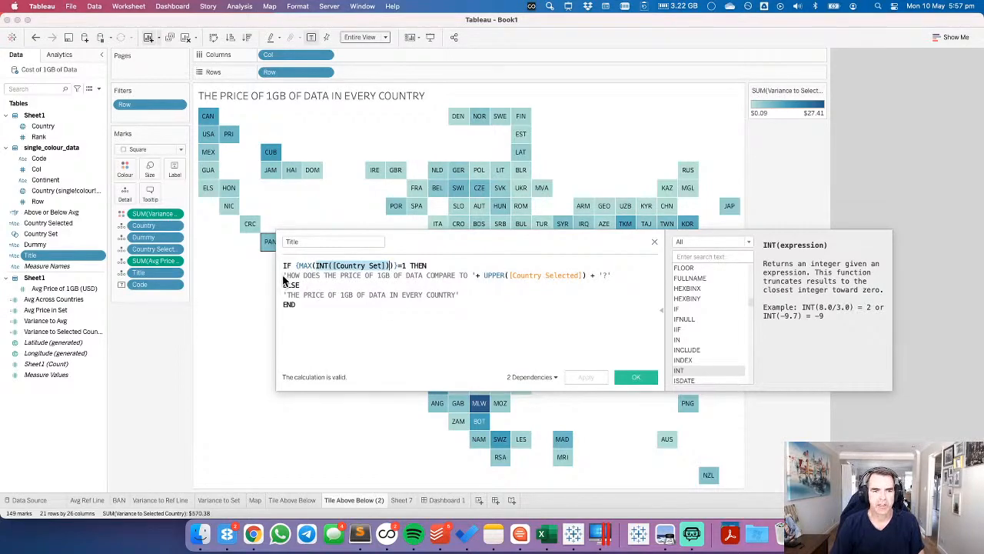
{"action": "left_click", "coordinate": [548, 267]}
{"action": "left_click_drag", "start_coordinate": [549, 268], "coordinate": [627, 273]}
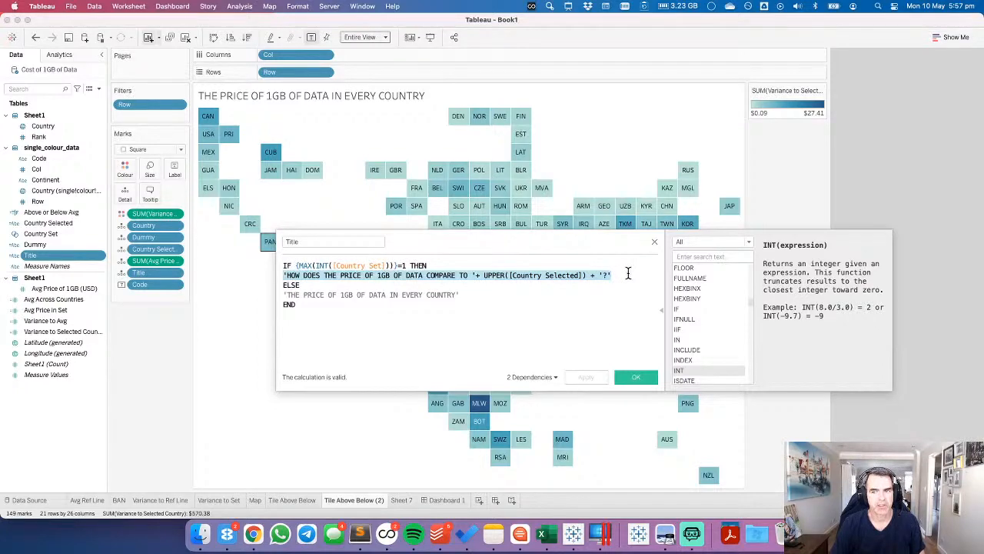
{"action": "left_click", "coordinate": [341, 296]}
{"action": "left_click_drag", "start_coordinate": [283, 295], "coordinate": [468, 295]}
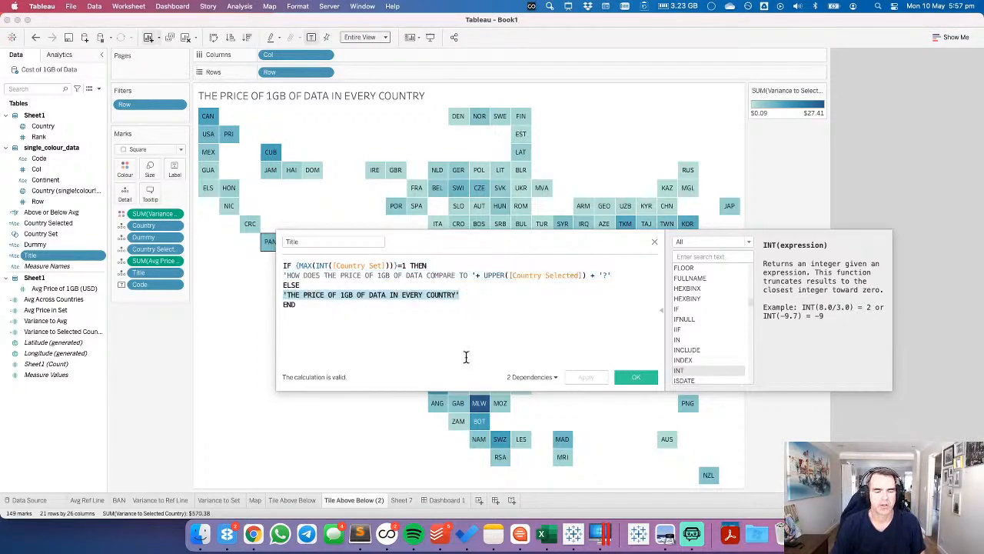
{"action": "left_click", "coordinate": [405, 265]}
{"action": "left_click_drag", "start_coordinate": [406, 265], "coordinate": [402, 265]}
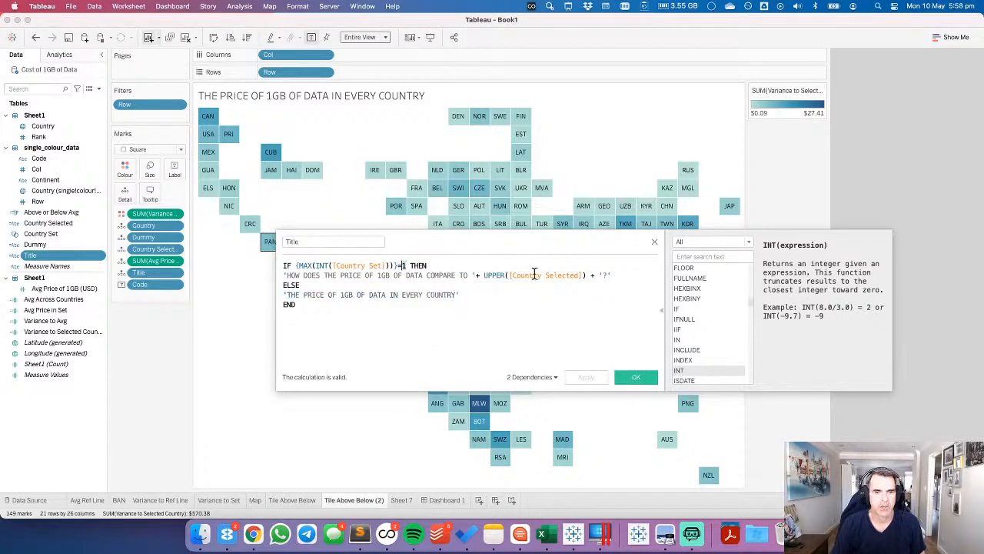
{"action": "left_click", "coordinate": [507, 296]}
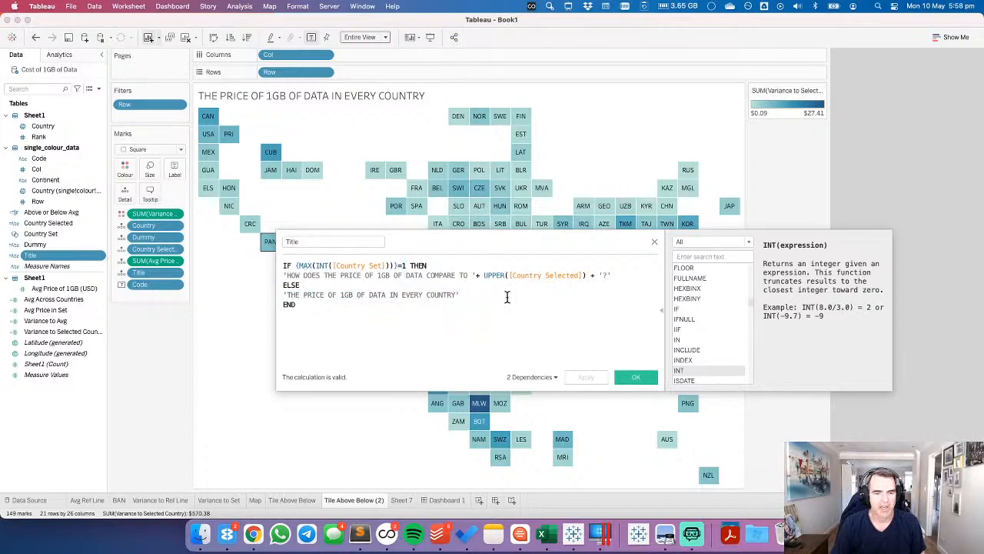
{"action": "left_click", "coordinate": [636, 377]}
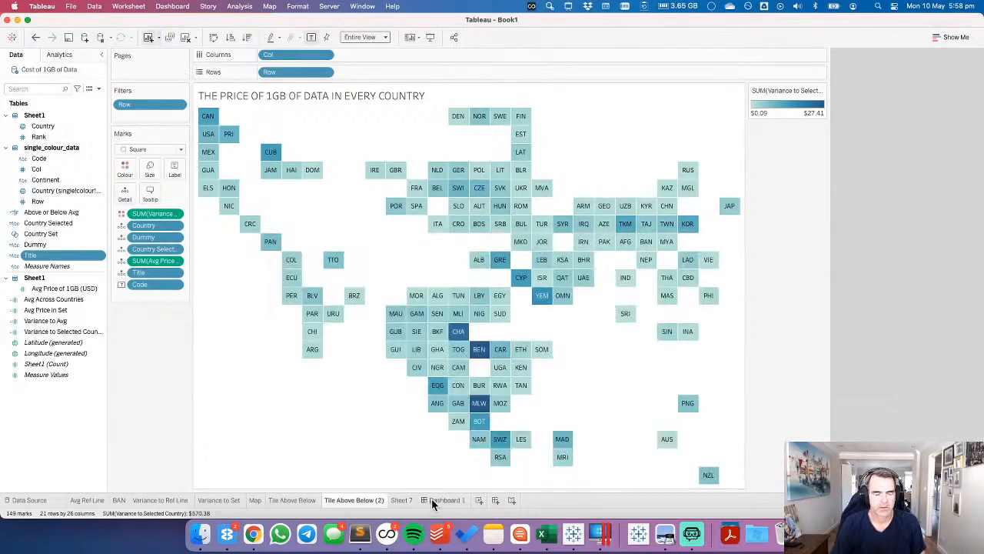
Return to Dashboard 1 and show the tile map's caption.
{"action": "left_click", "coordinate": [433, 501]}
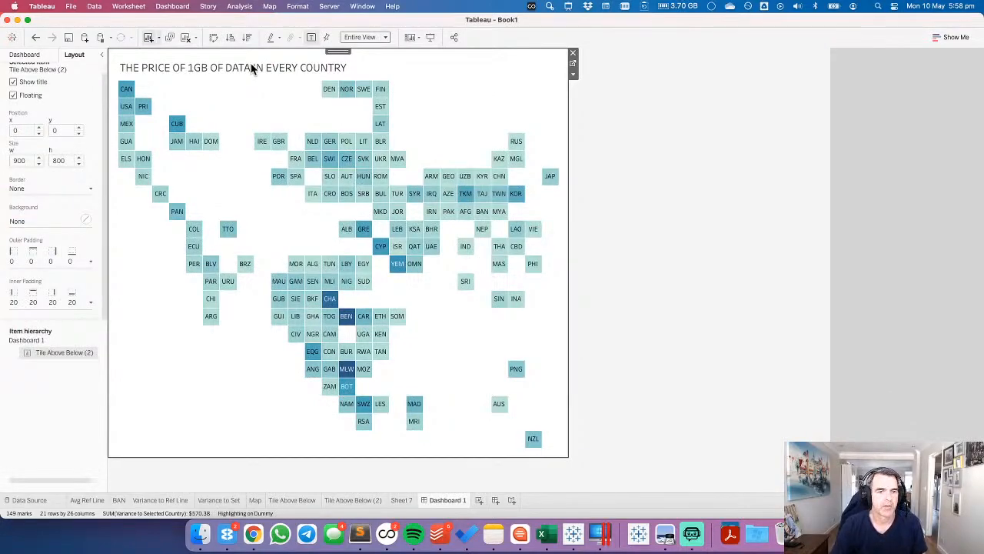
{"action": "left_click", "coordinate": [573, 73]}
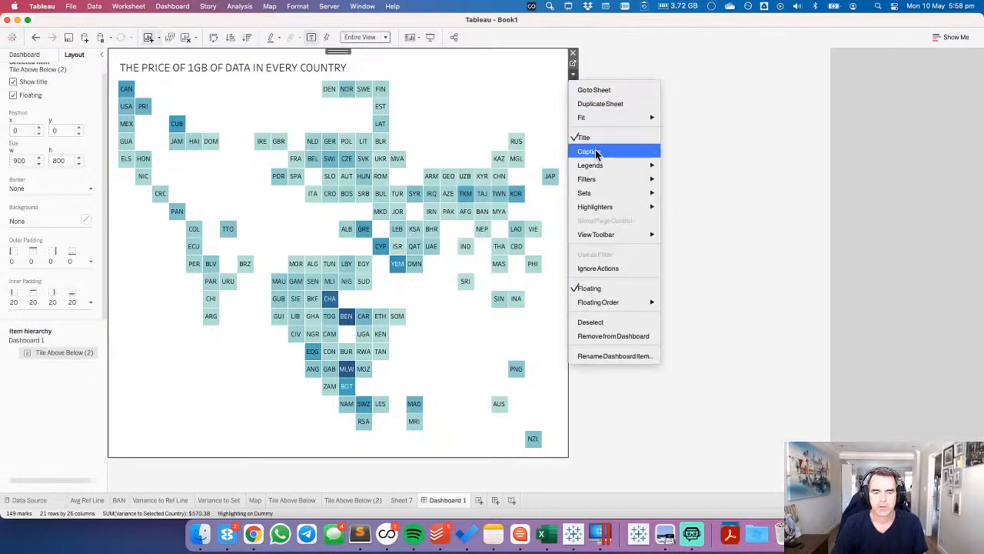
{"action": "key", "text": "Escape"}
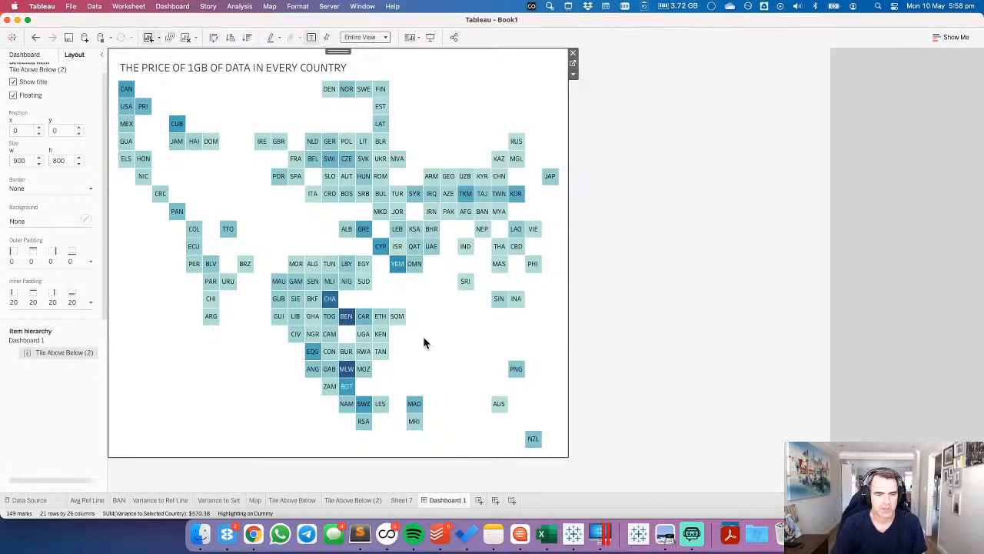
Switch to Chrome and open the Makeover Monday data sets page in a new browser tab.
{"action": "left_click", "coordinate": [253, 533]}
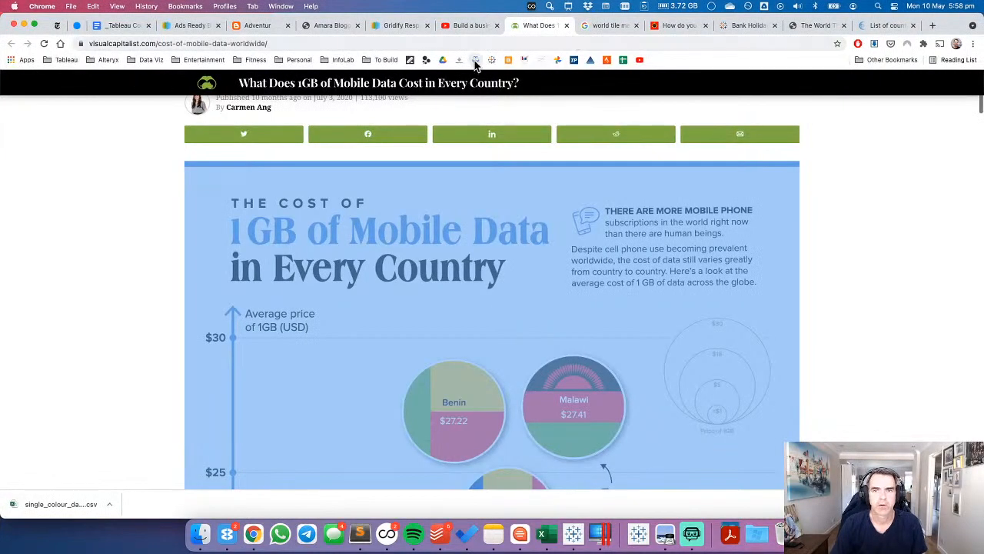
{"action": "left_click", "coordinate": [475, 62]}
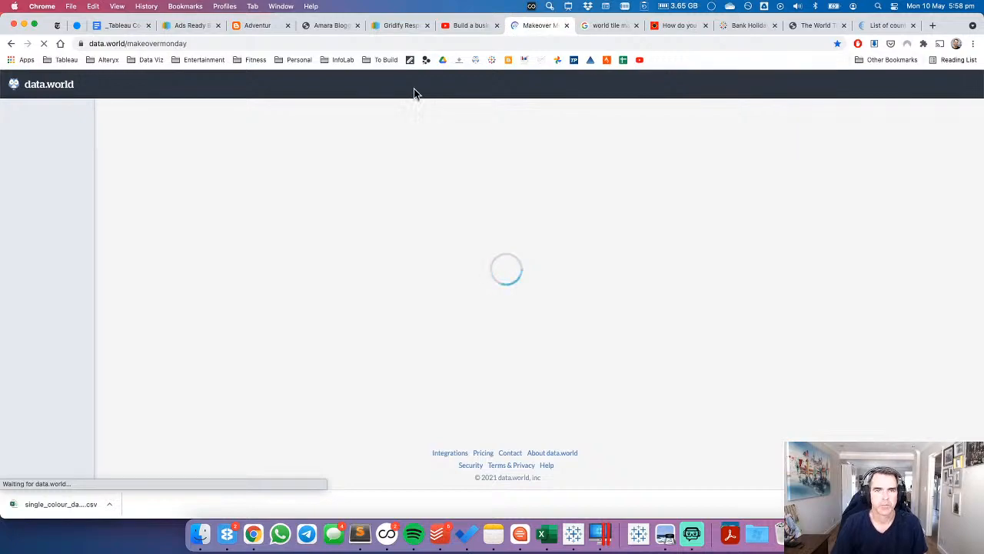
{"action": "left_click", "coordinate": [933, 26]}
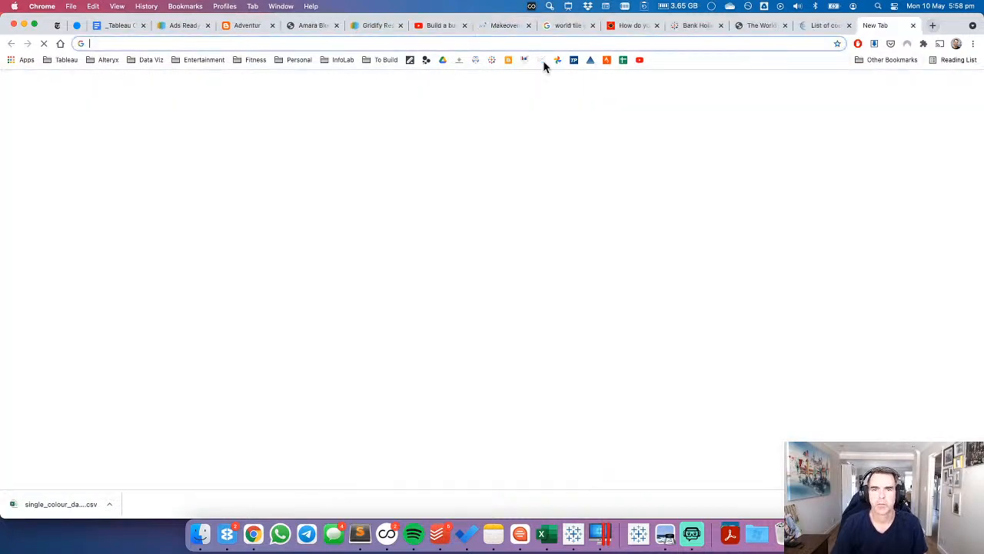
{"action": "left_click", "coordinate": [459, 62]}
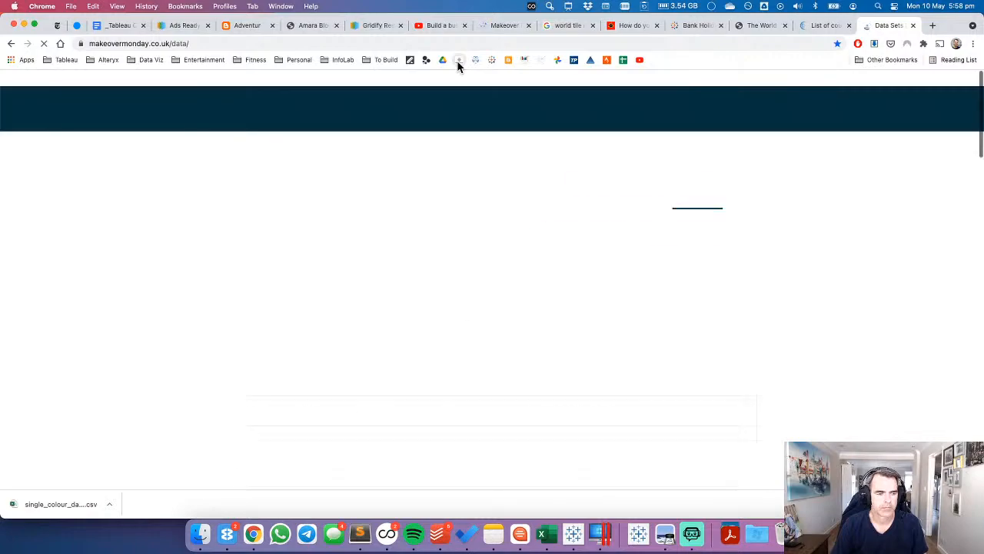
Look up the data source credit for the week 19 mobile data entry, and switch back to Tableau.
{"action": "scroll", "coordinate": [463, 307], "scroll_direction": "down", "scroll_amount": 5}
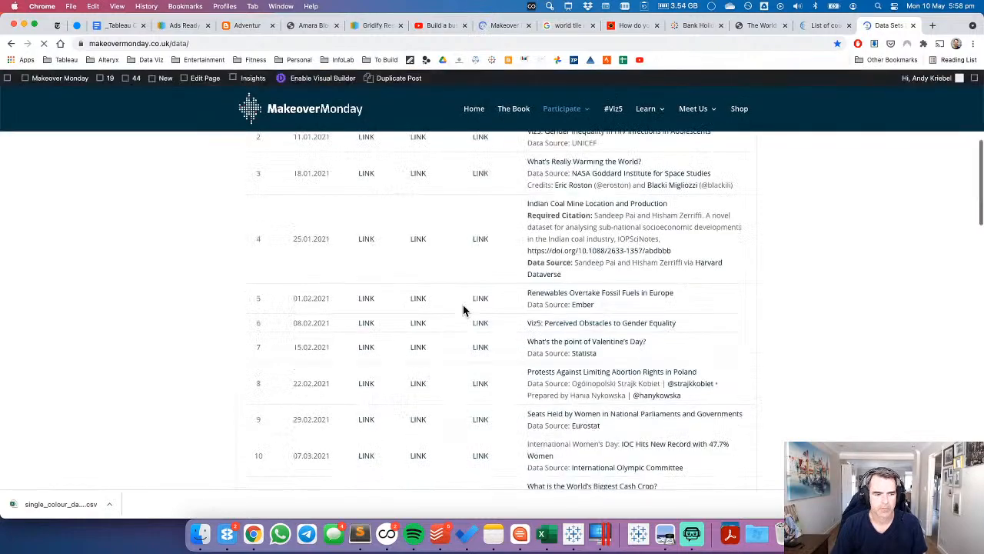
{"action": "scroll", "coordinate": [463, 306], "scroll_direction": "down", "scroll_amount": 5}
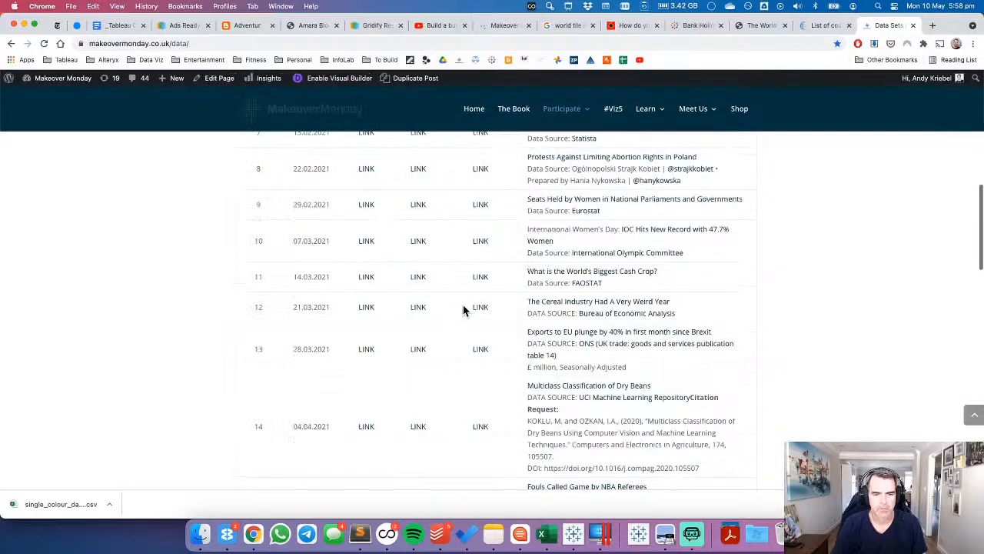
{"action": "scroll", "coordinate": [462, 305], "scroll_direction": "down", "scroll_amount": 4}
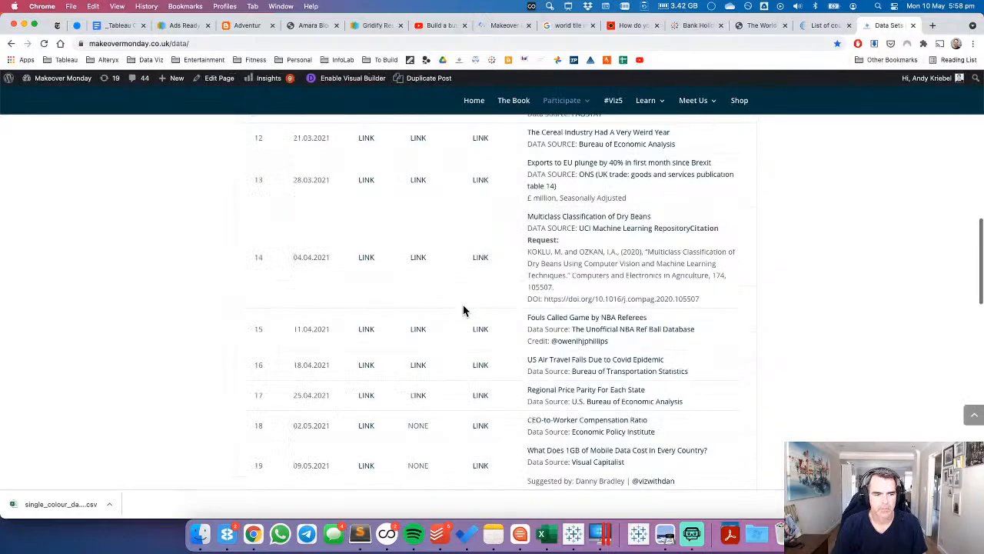
{"action": "scroll", "coordinate": [463, 310], "scroll_direction": "down", "scroll_amount": 4}
{"action": "scroll", "coordinate": [463, 309], "scroll_direction": "up", "scroll_amount": 3}
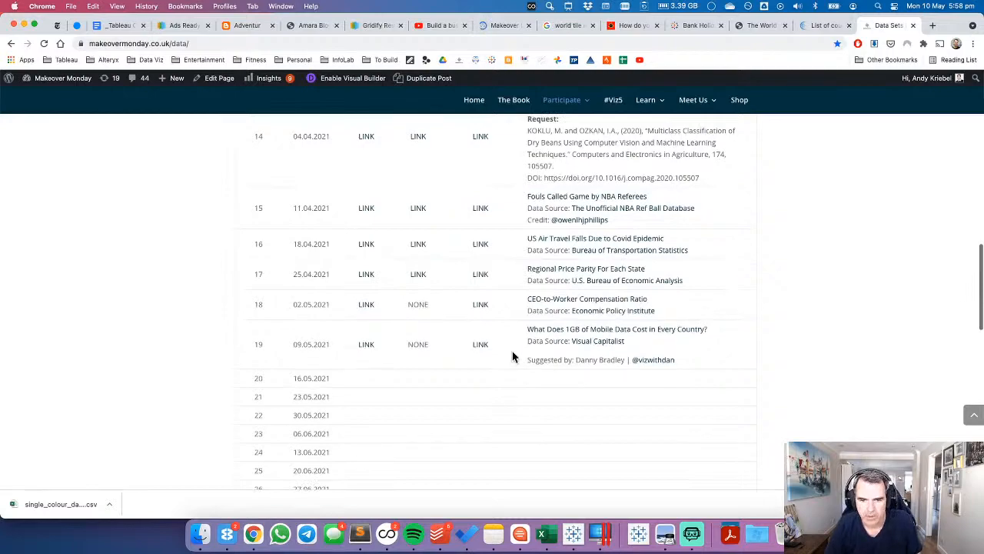
{"action": "key", "text": "super+Tab"}
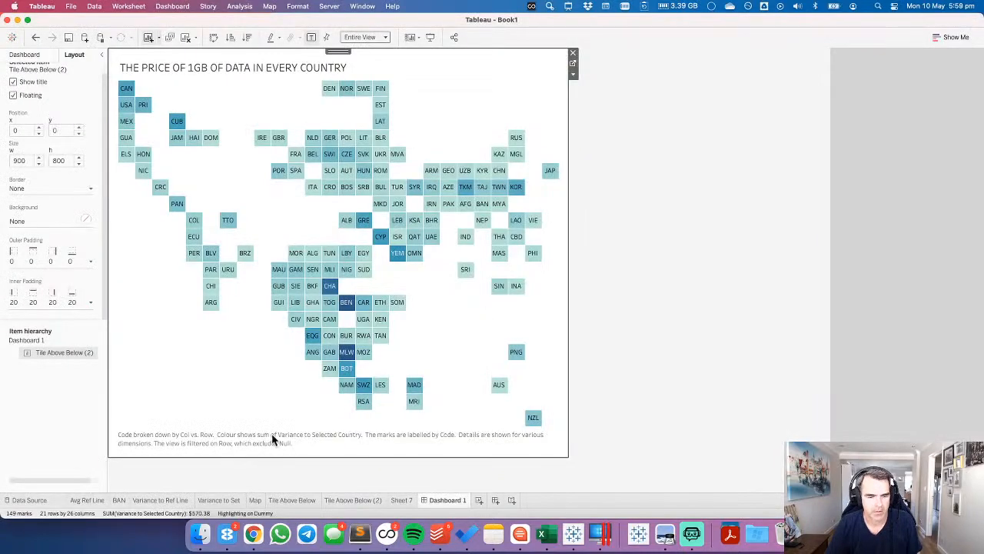
Open the dashboard caption for editing and format its text as light grey, centred and size 8.
{"action": "double_click", "coordinate": [272, 433]}
{"action": "left_click", "coordinate": [528, 200]}
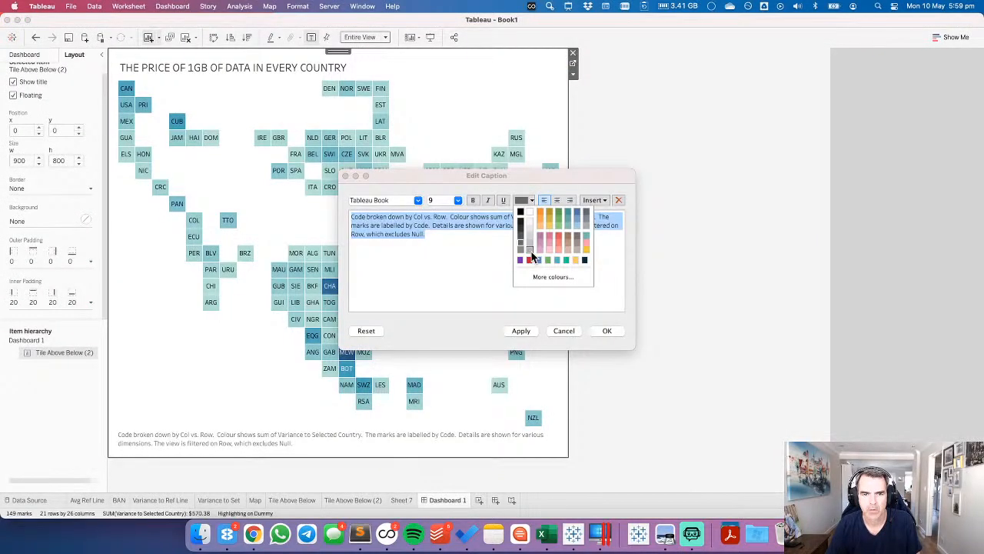
{"action": "left_click", "coordinate": [555, 202]}
{"action": "left_click", "coordinate": [445, 201]}
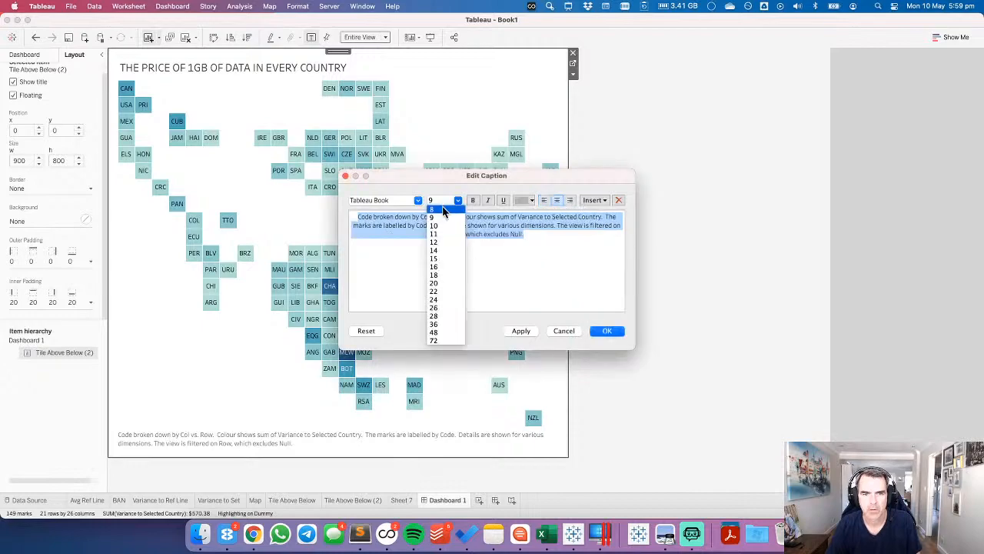
{"action": "left_click", "coordinate": [442, 208]}
Replace the caption with "DATA SOURCE: VISUAL CAPITALIST • INSPIRED BY: • CREATED BY:", adding the inspirer's and the author's full names after their labels.
{"action": "type", "text": "DATA SOURCE"}
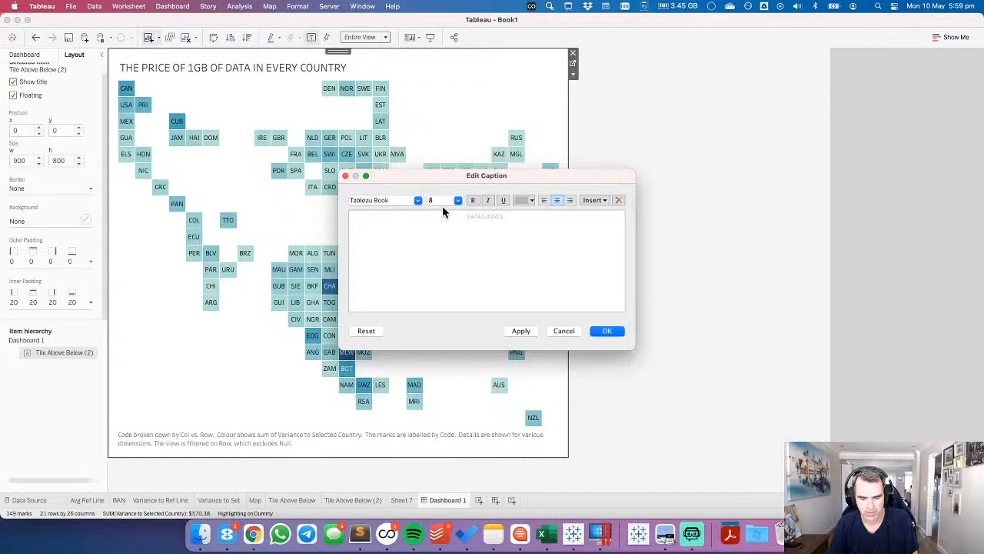
{"action": "type", "text": ": VISUAL CAP"}
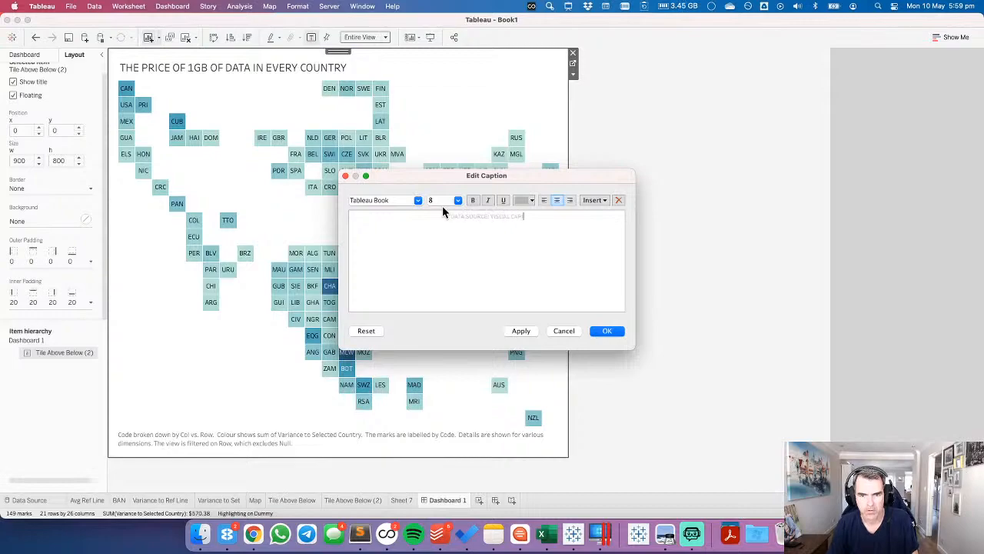
{"action": "type", "text": "ITALIST"}
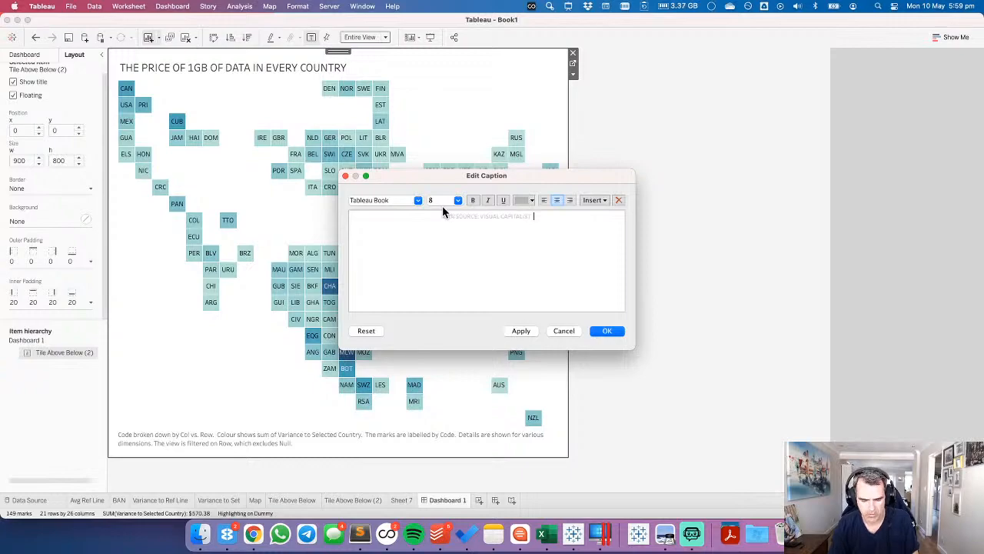
{"action": "type", "text": " + INSPIRED BY: NEIL R"}
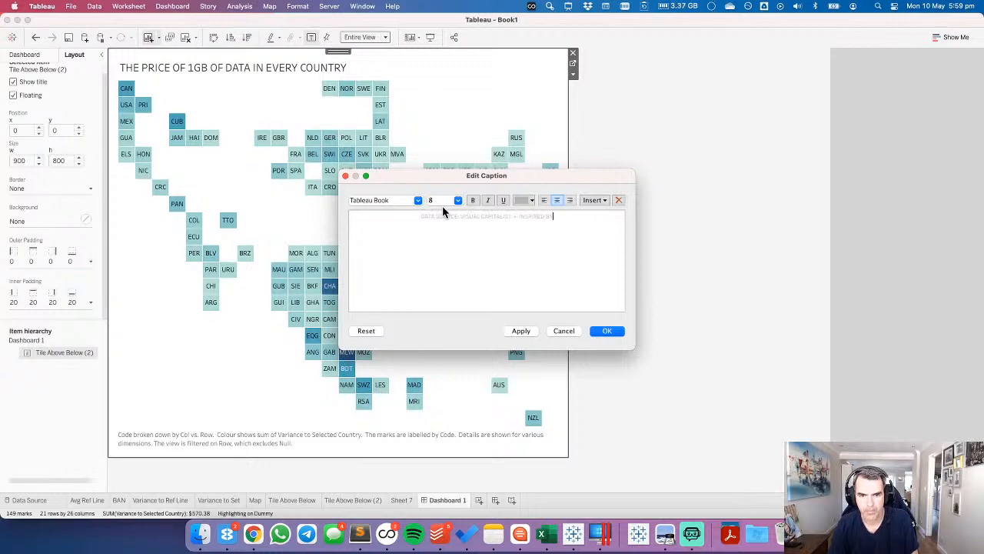
{"action": "type", "text": "ICHARDS"}
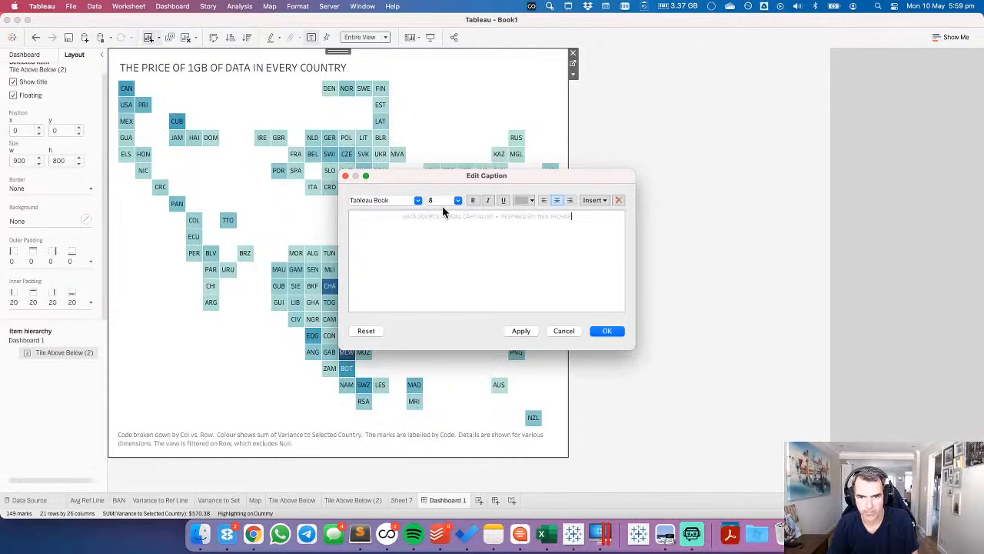
{"action": "type", "text": " + "}
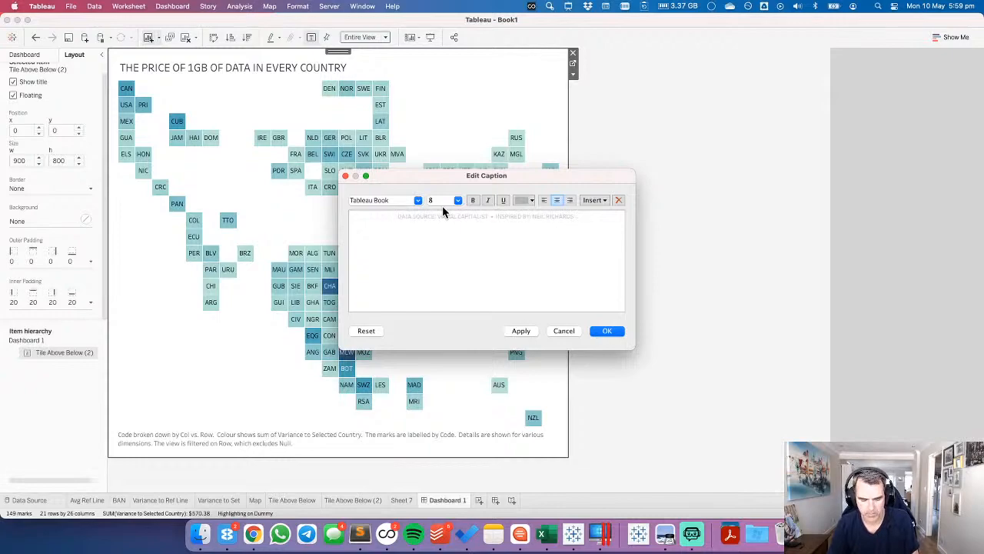
{"action": "type", "text": "CREATED BY: "}
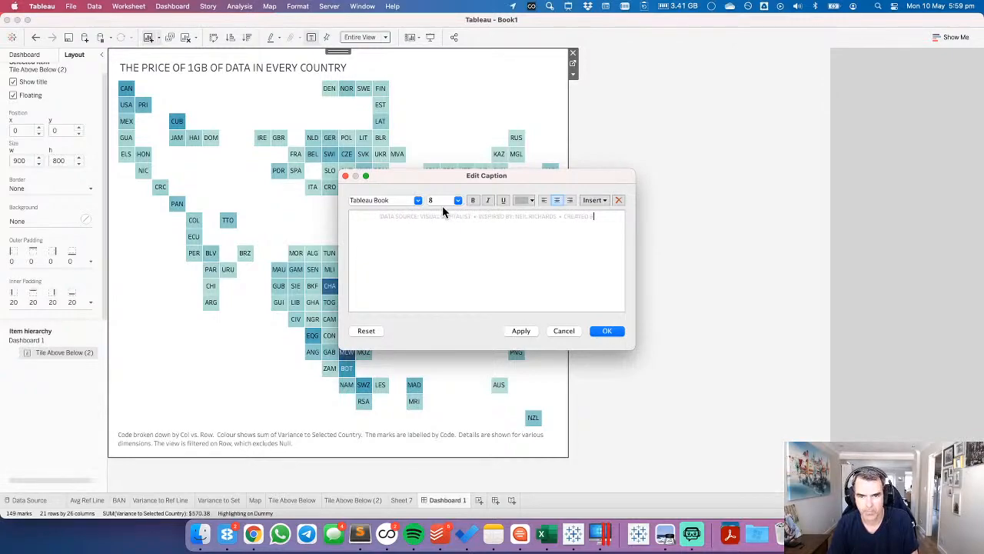
{"action": "type", "text": "ANDY KRIEBEL"}
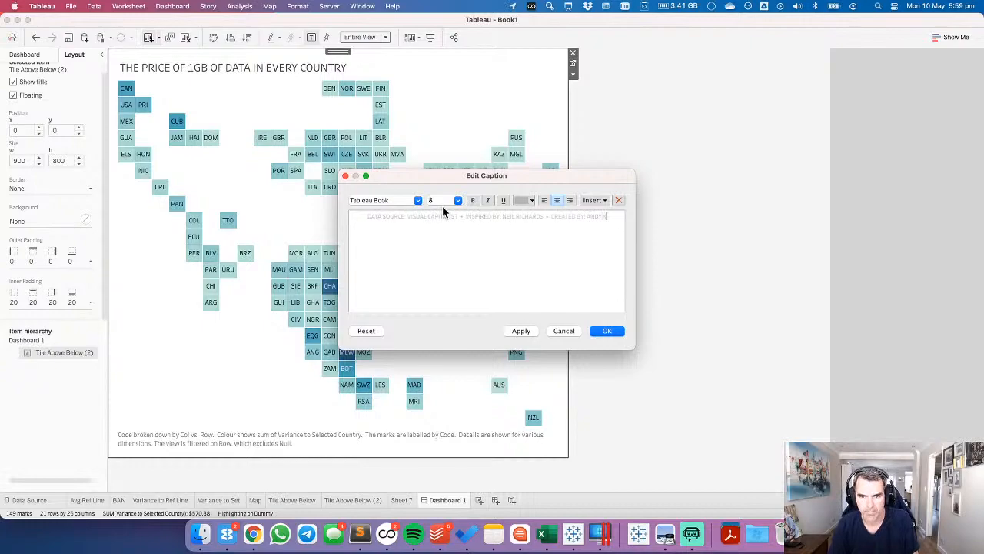
{"action": "left_click", "coordinate": [608, 331]}
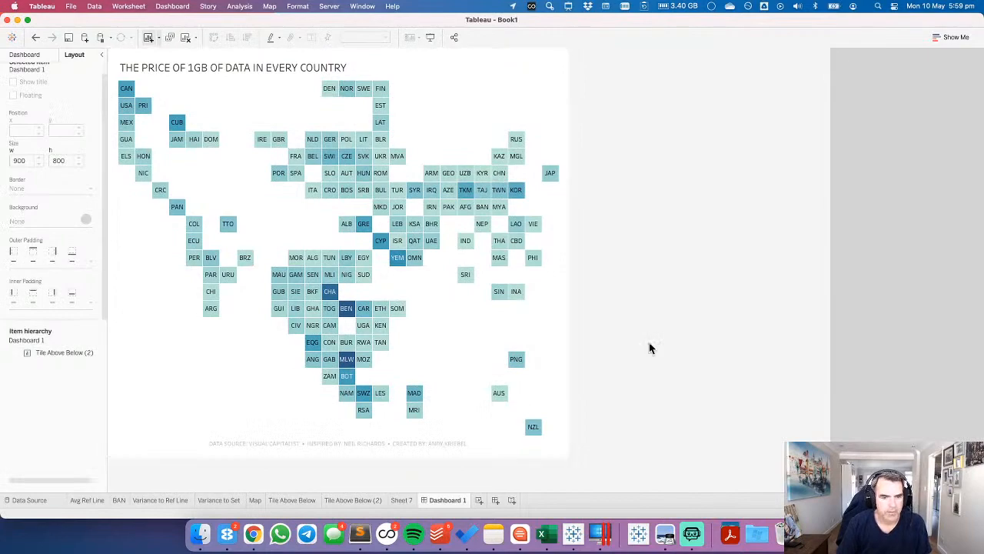
Format the dashboard's tile map title in Tableau Medium at size 18 and apply it.
{"action": "left_click", "coordinate": [461, 121]}
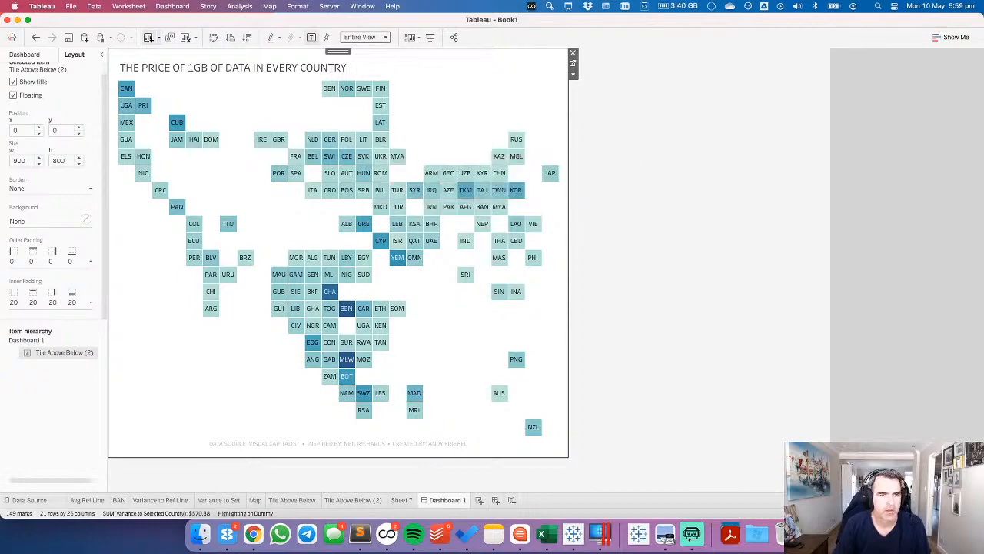
{"action": "double_click", "coordinate": [256, 68]}
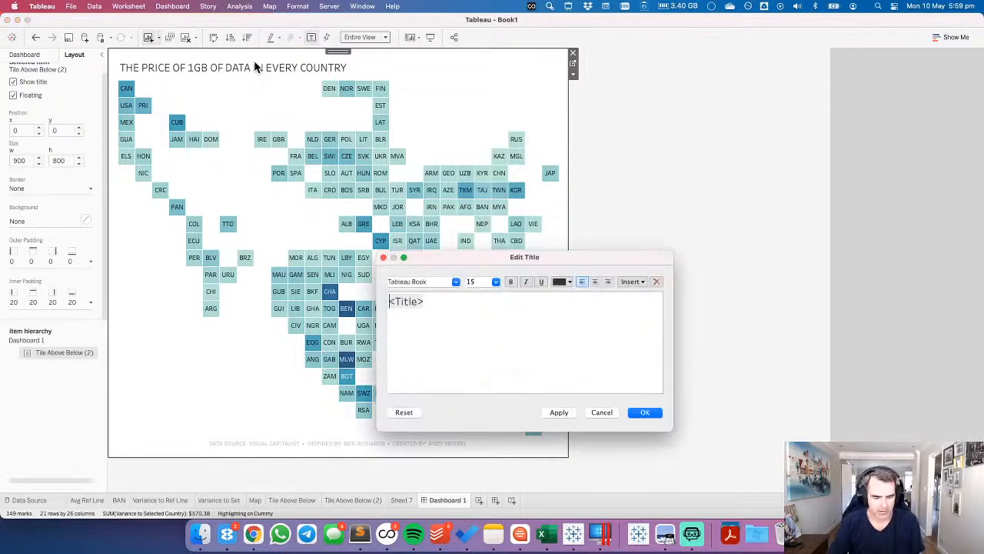
{"action": "left_click", "coordinate": [455, 282]}
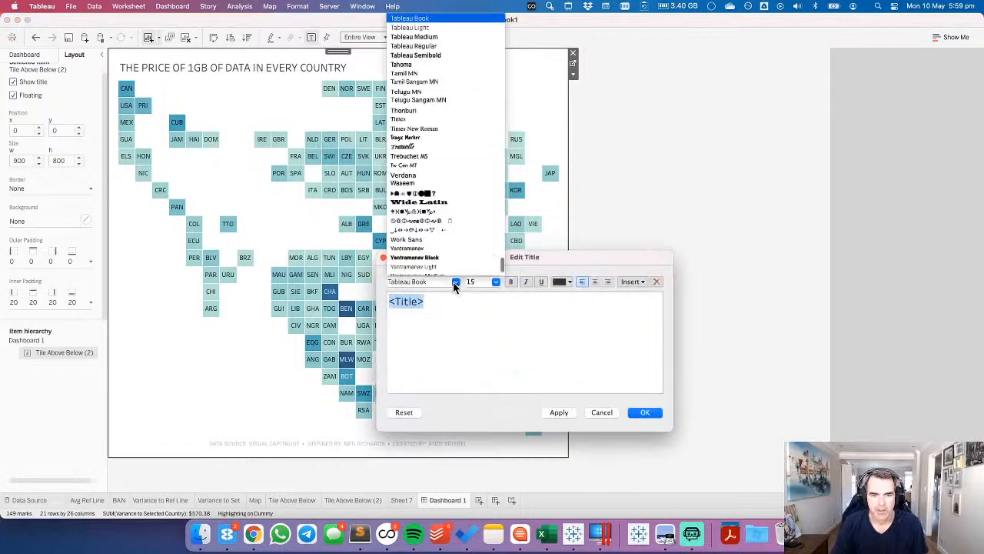
{"action": "left_click", "coordinate": [419, 36]}
{"action": "left_click", "coordinate": [496, 282]}
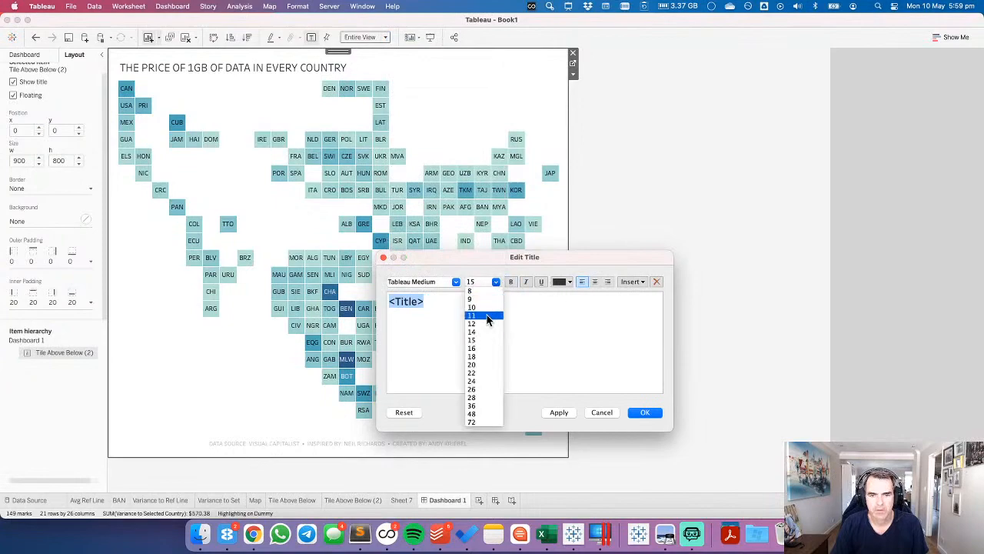
{"action": "left_click", "coordinate": [484, 348]}
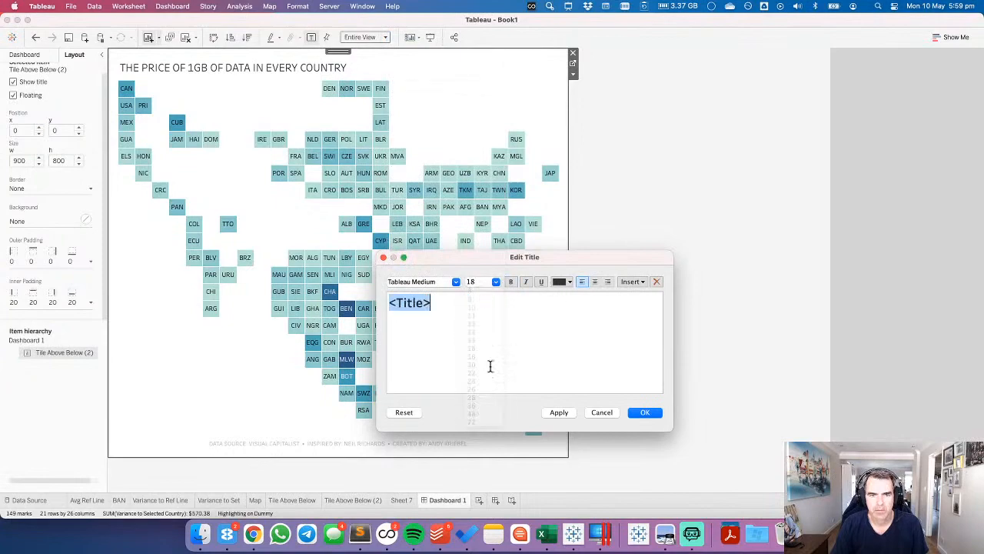
{"action": "left_click", "coordinate": [559, 412]}
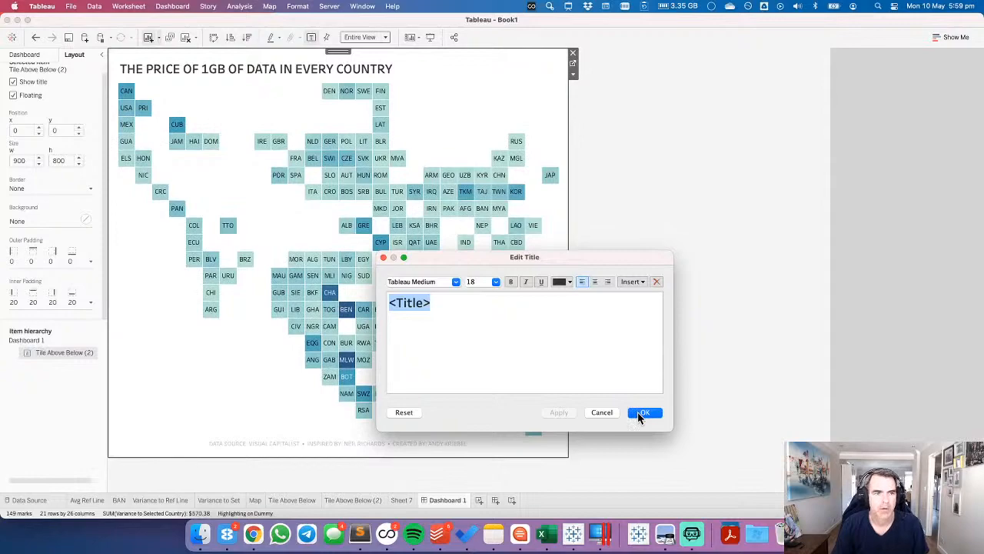
Add a blank size 12 line below the title placeholder to space it from the tile map, and apply it.
{"action": "left_click", "coordinate": [487, 308]}
{"action": "key", "text": "Return"}
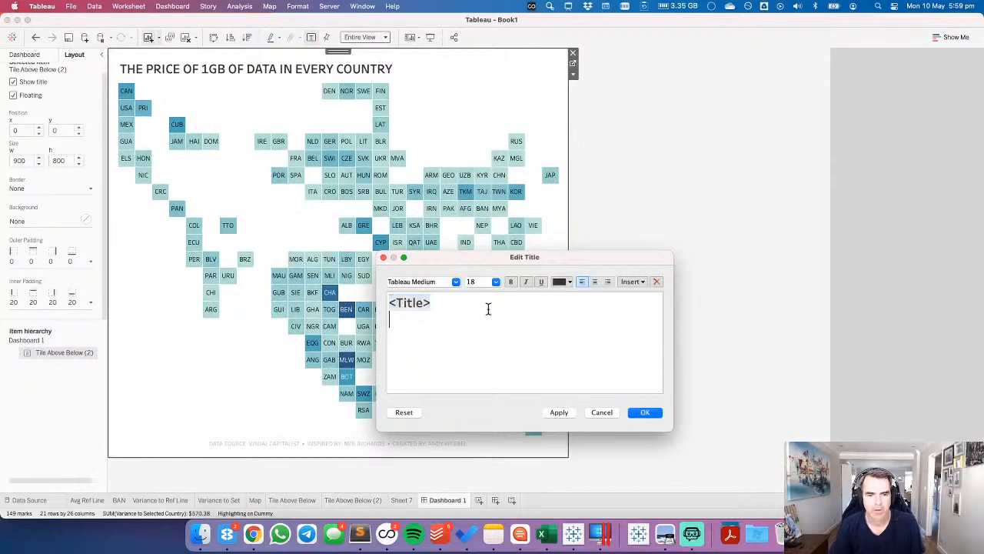
{"action": "left_click", "coordinate": [559, 413]}
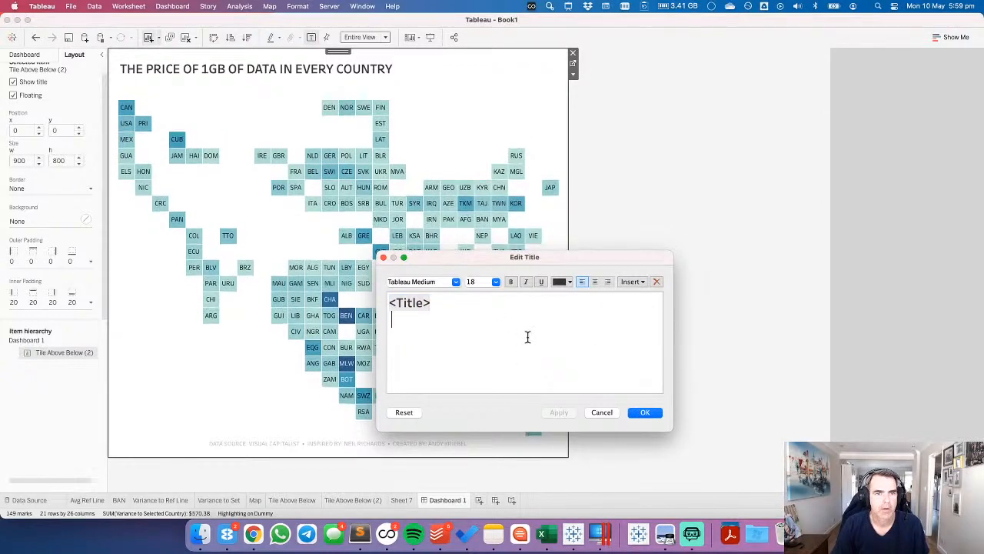
{"action": "left_click", "coordinate": [496, 281]}
{"action": "left_click", "coordinate": [481, 323]}
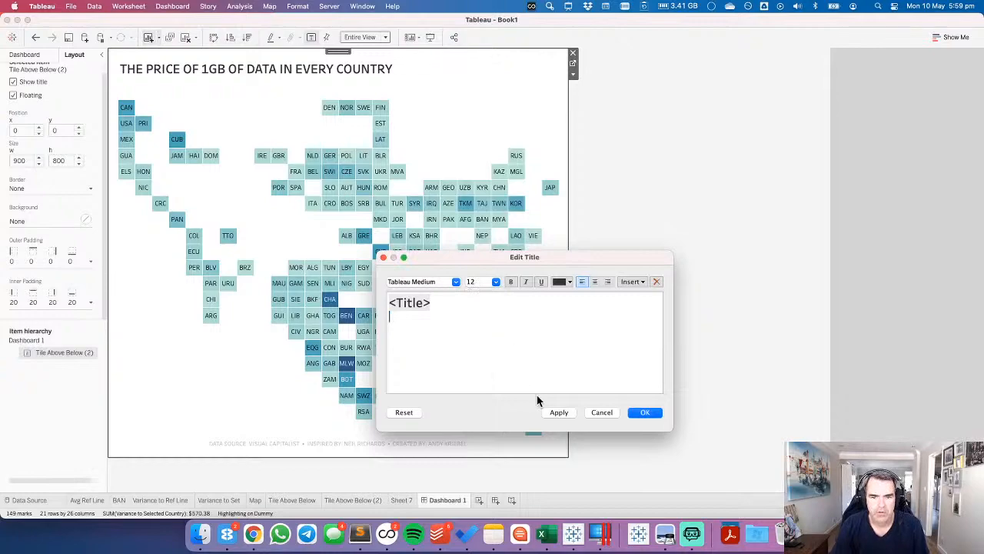
{"action": "left_click", "coordinate": [558, 413]}
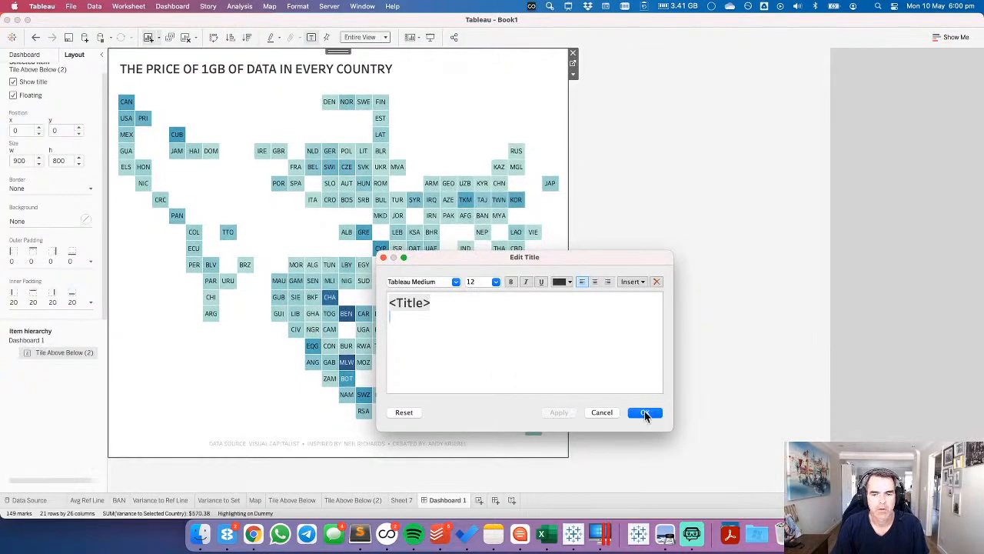
Switch to Chrome and review the Visual Capitalist article on 1GB mobile data costs down to its full country breakdown, and return to Tableau.
{"action": "left_click", "coordinate": [253, 533]}
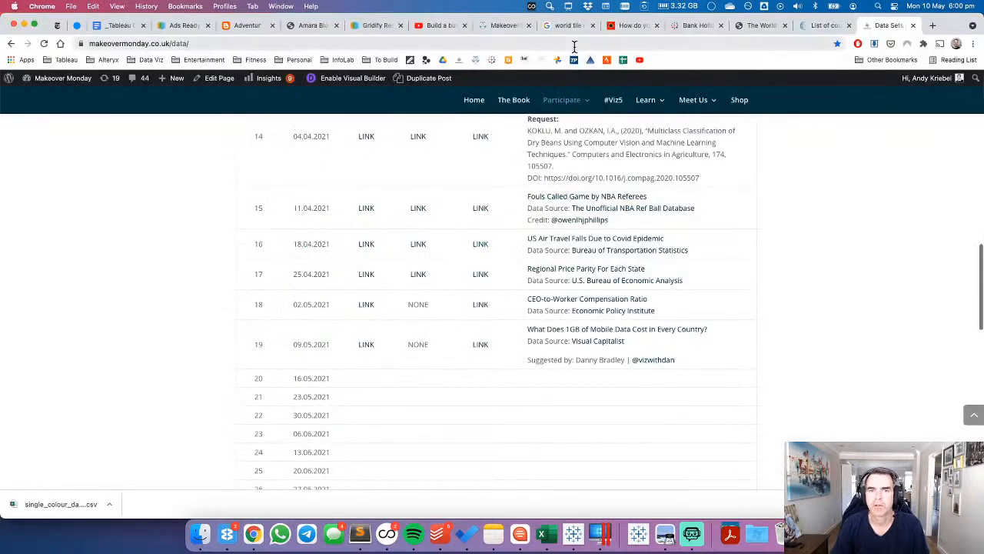
{"action": "left_click", "coordinate": [501, 24]}
{"action": "left_click", "coordinate": [11, 44]}
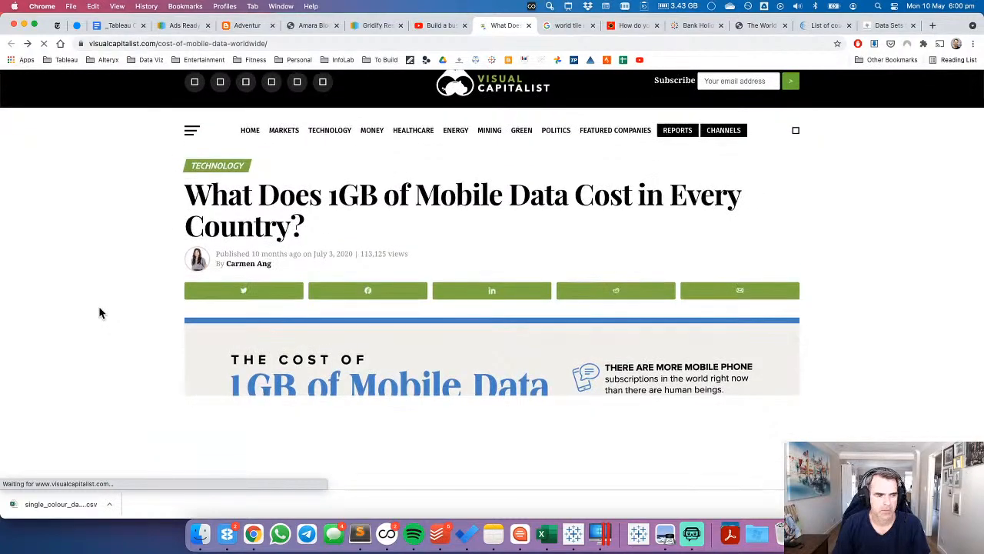
{"action": "scroll", "coordinate": [115, 300], "scroll_direction": "down", "scroll_amount": 4}
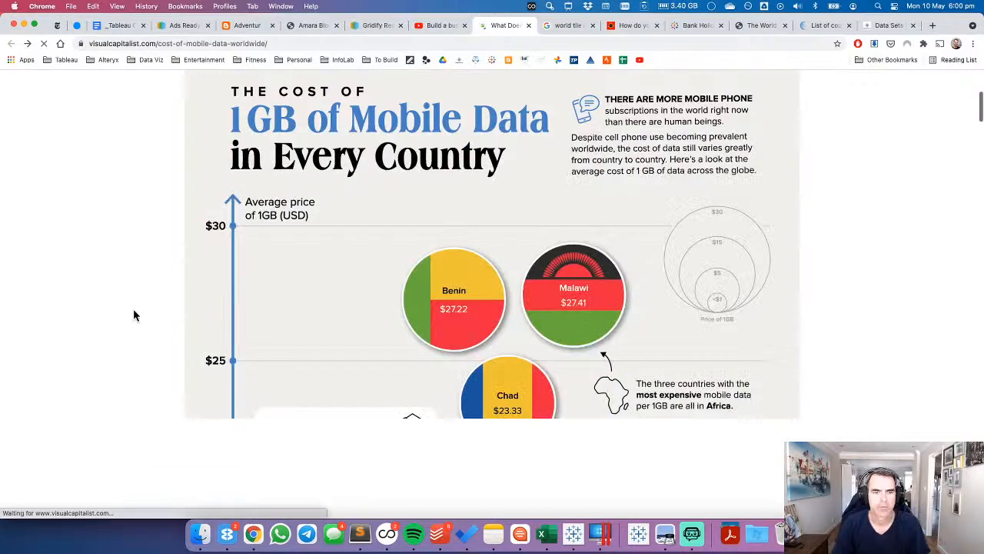
{"action": "scroll", "coordinate": [132, 314], "scroll_direction": "down", "scroll_amount": 4}
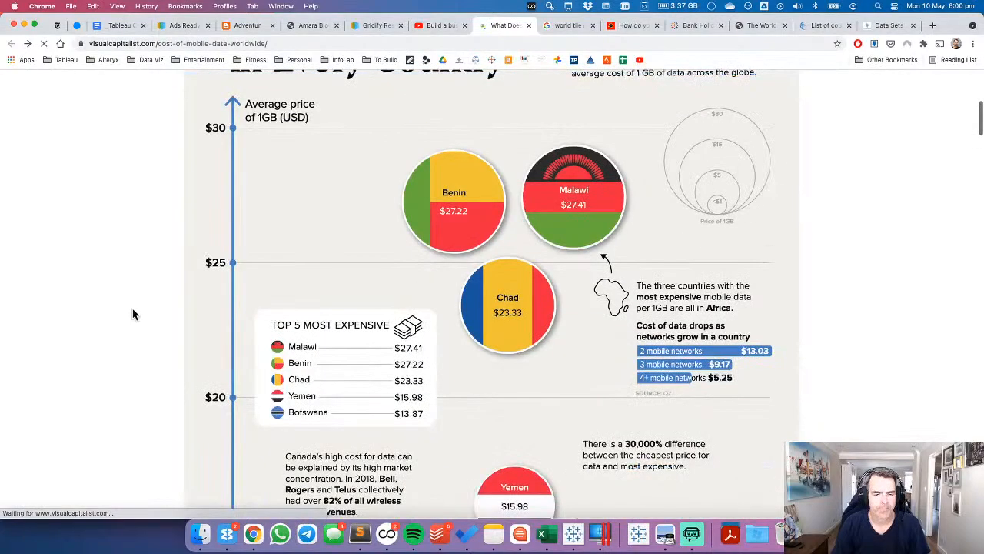
{"action": "scroll", "coordinate": [132, 313], "scroll_direction": "down", "scroll_amount": 7}
{"action": "scroll", "coordinate": [132, 314], "scroll_direction": "down", "scroll_amount": 10}
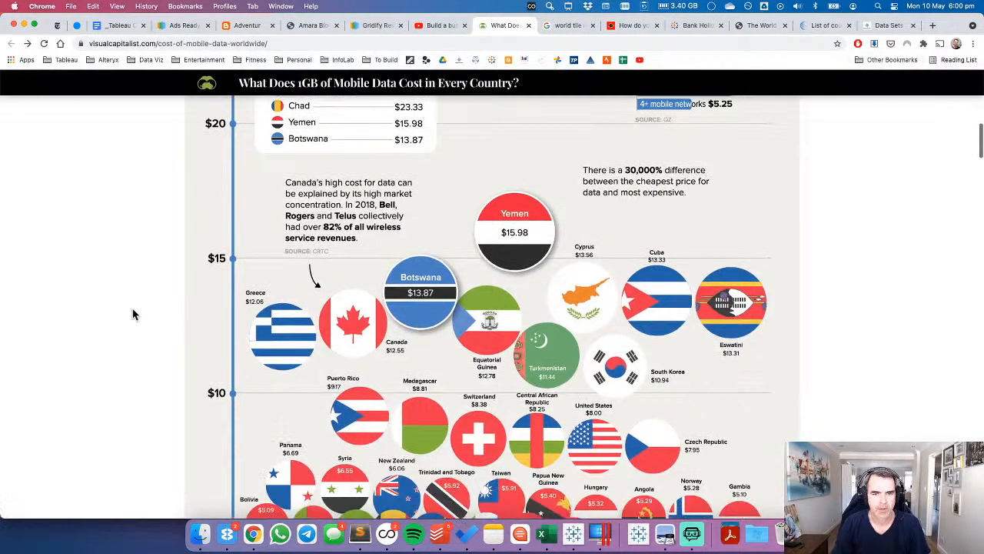
{"action": "scroll", "coordinate": [132, 314], "scroll_direction": "down", "scroll_amount": 2}
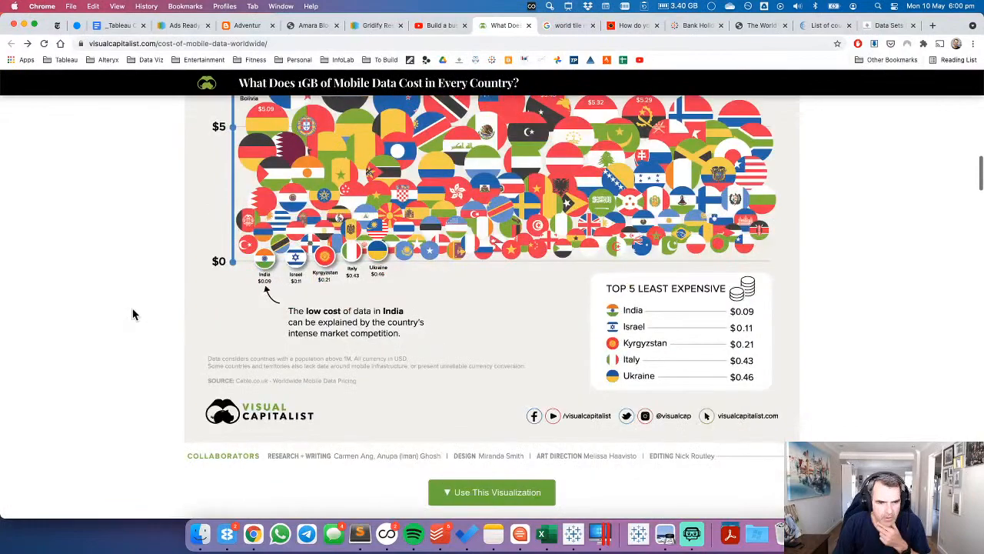
{"action": "scroll", "coordinate": [133, 313], "scroll_direction": "down", "scroll_amount": 9}
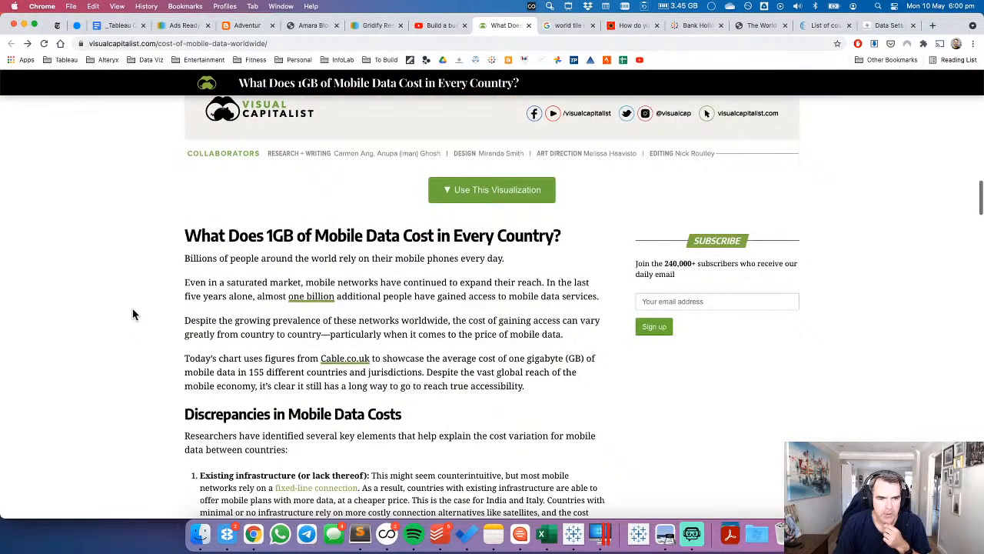
{"action": "scroll", "coordinate": [132, 313], "scroll_direction": "down", "scroll_amount": 7}
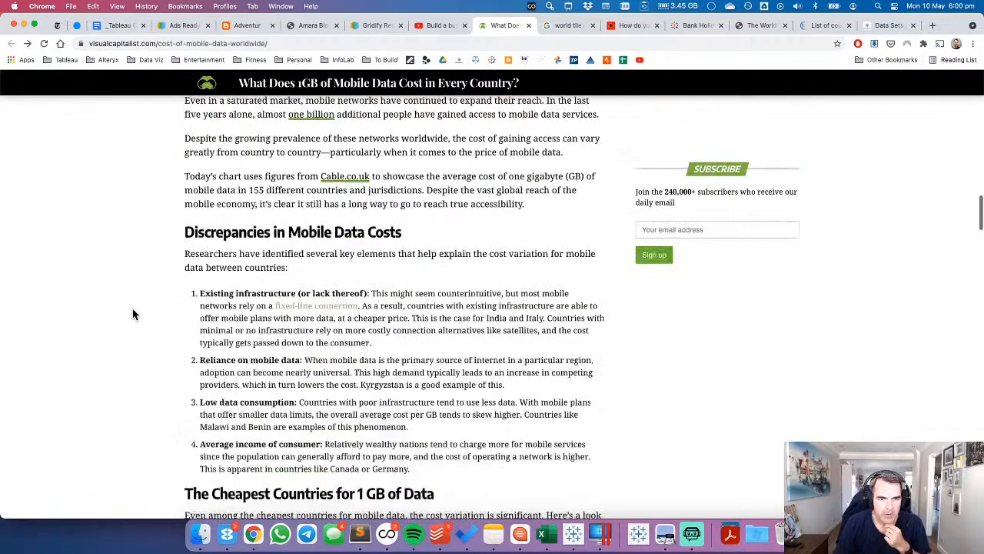
{"action": "scroll", "coordinate": [132, 314], "scroll_direction": "down", "scroll_amount": 14}
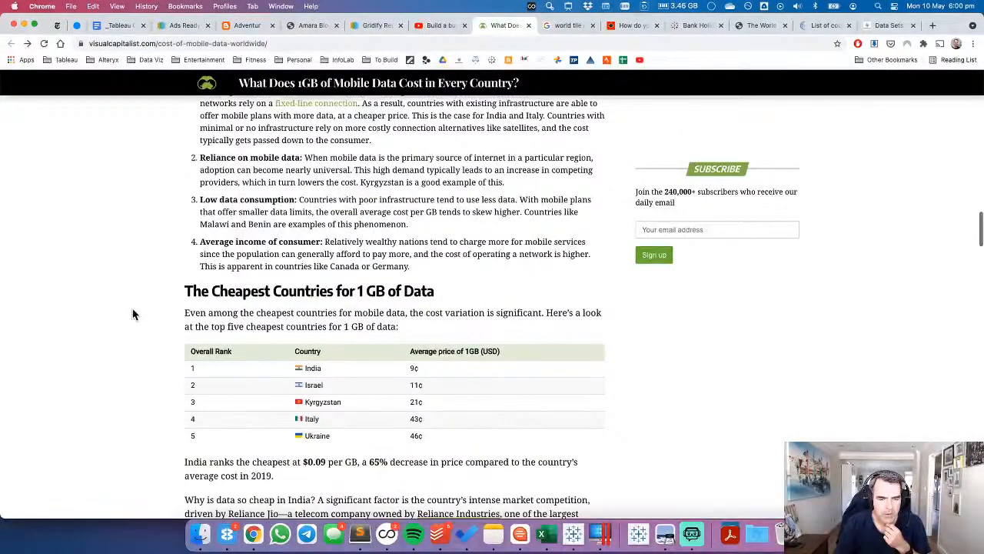
{"action": "scroll", "coordinate": [132, 311], "scroll_direction": "down", "scroll_amount": 2}
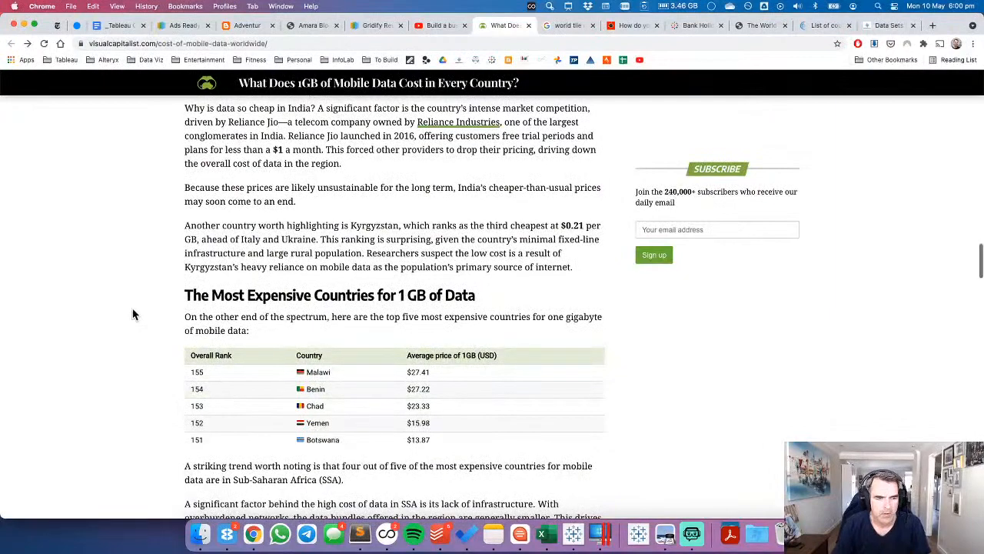
{"action": "scroll", "coordinate": [132, 313], "scroll_direction": "down", "scroll_amount": 7}
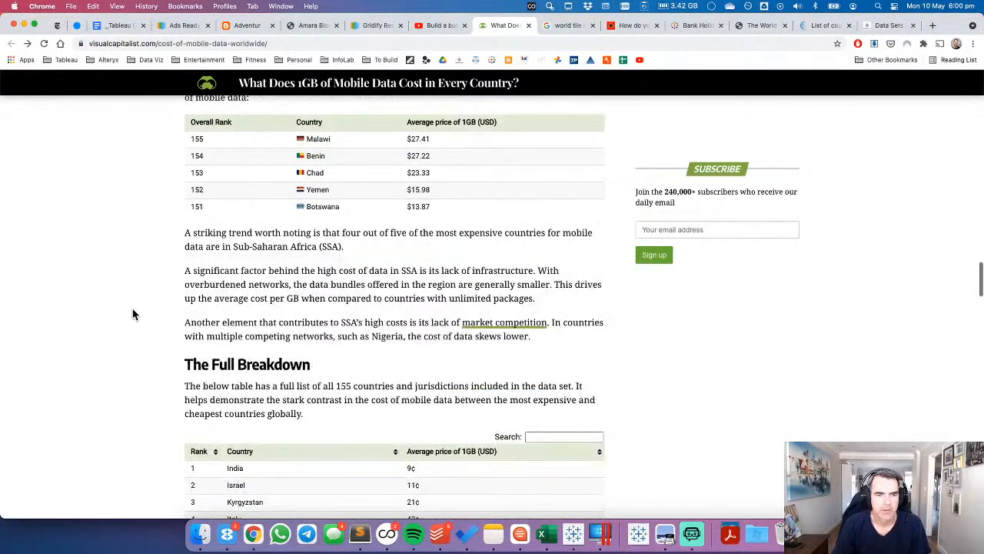
{"action": "scroll", "coordinate": [133, 314], "scroll_direction": "down", "scroll_amount": 20}
{"action": "scroll", "coordinate": [132, 314], "scroll_direction": "up", "scroll_amount": 4}
{"action": "scroll", "coordinate": [132, 314], "scroll_direction": "up", "scroll_amount": 4}
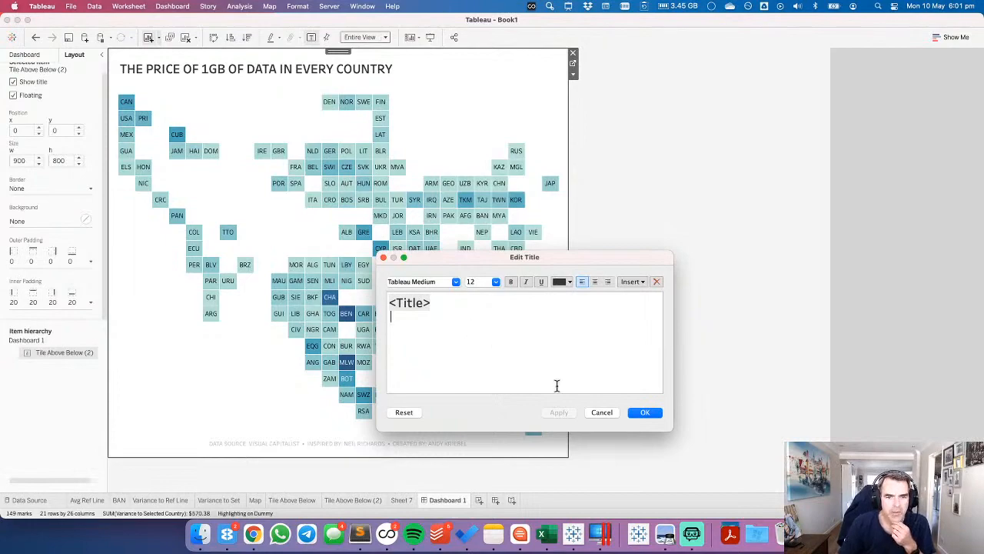
Accept the title changes and set the fixed dashboard width to 800 px.
{"action": "left_click", "coordinate": [645, 412]}
{"action": "left_click", "coordinate": [669, 260]}
{"action": "left_click", "coordinate": [487, 104]}
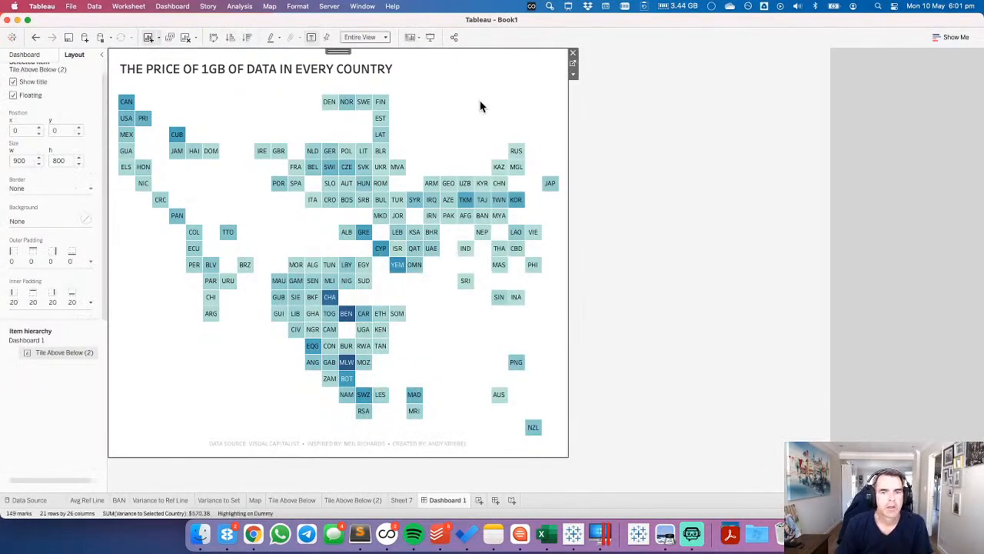
{"action": "left_click", "coordinate": [31, 56]}
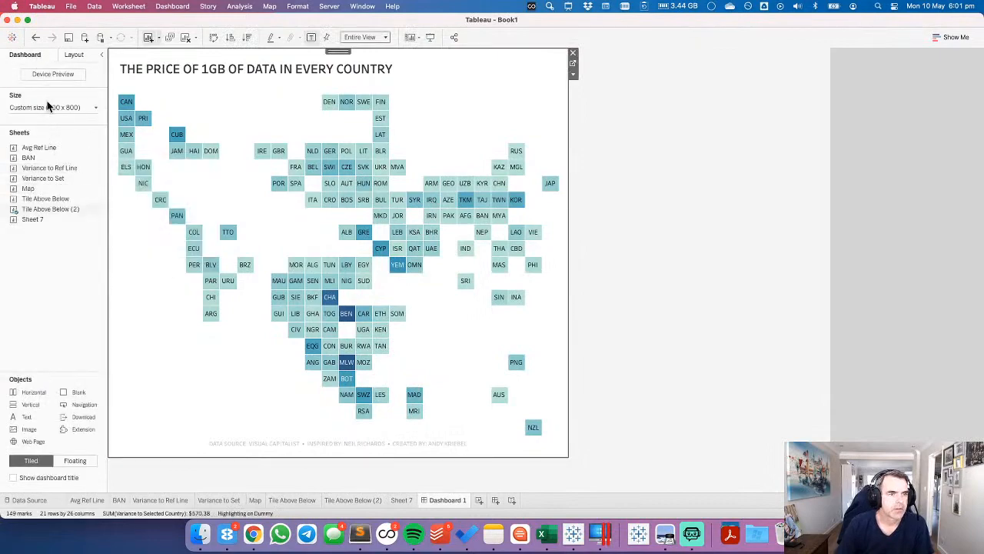
{"action": "left_click", "coordinate": [47, 107]}
{"action": "left_click", "coordinate": [53, 172]}
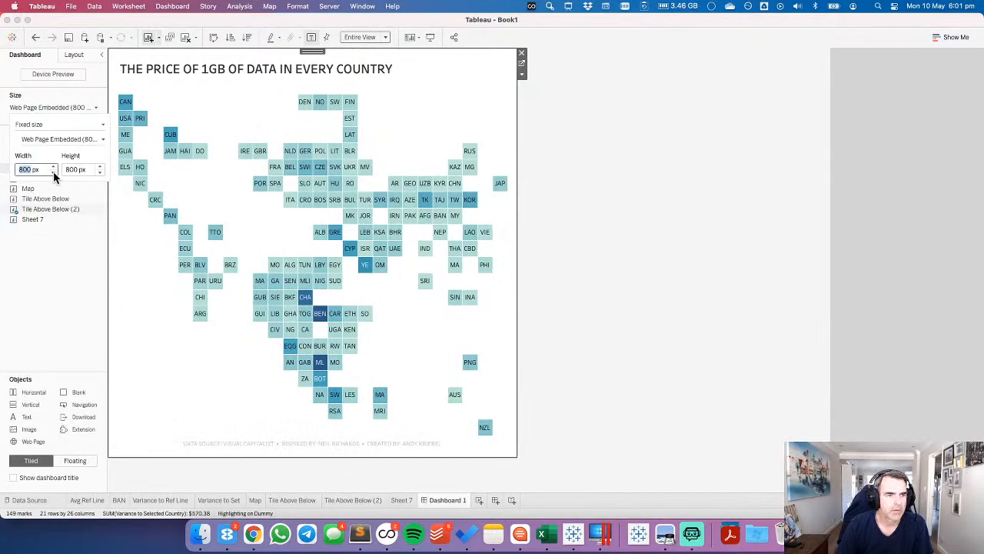
{"action": "left_click", "coordinate": [625, 206]}
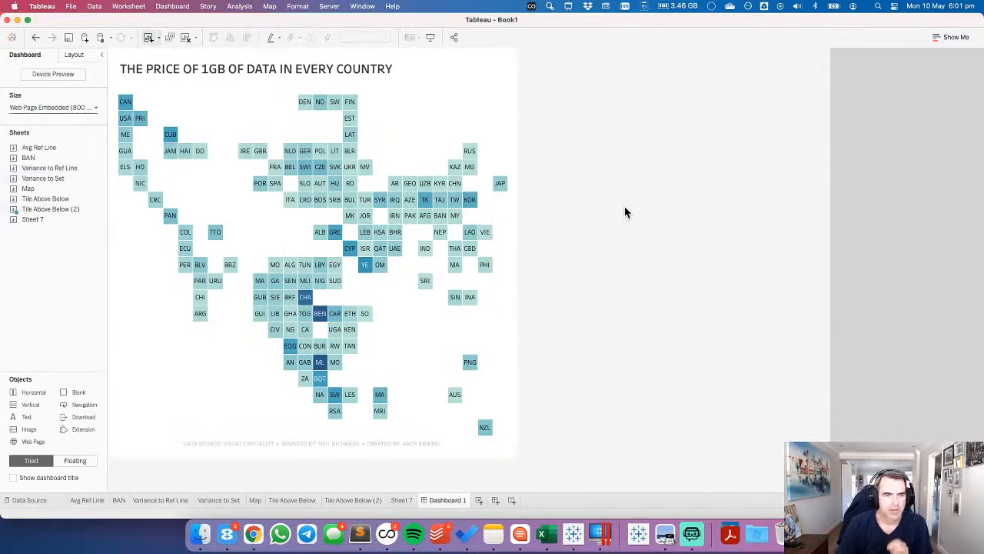
Center the tile map title, set it in bold Tableau Light, and accept the changes.
{"action": "double_click", "coordinate": [320, 69]}
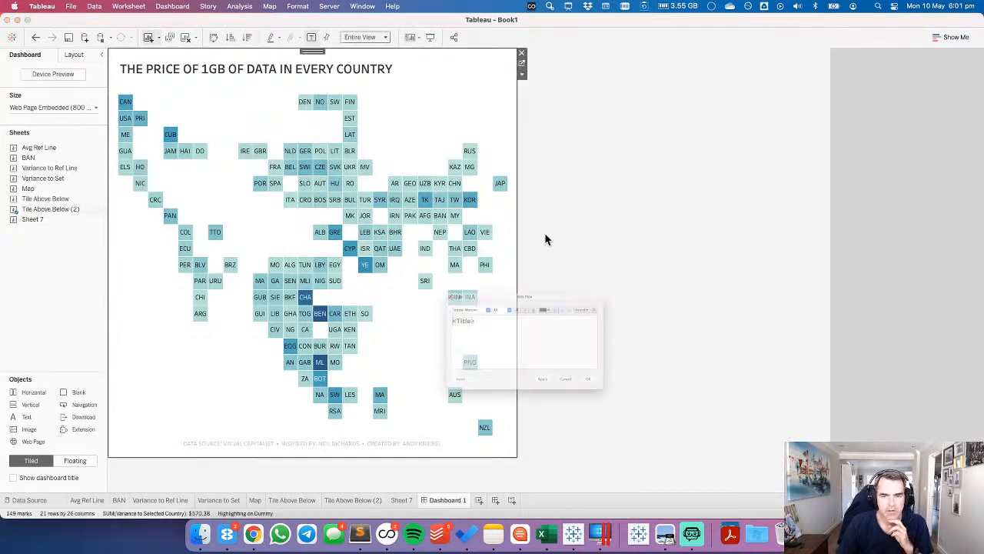
{"action": "left_click", "coordinate": [594, 282]}
{"action": "left_click_drag", "start_coordinate": [548, 303], "coordinate": [501, 303]}
{"action": "left_click", "coordinate": [455, 282]}
{"action": "scroll", "coordinate": [442, 52], "scroll_direction": "up", "scroll_amount": 5}
{"action": "left_click", "coordinate": [433, 80]}
{"action": "left_click", "coordinate": [511, 282]}
{"action": "left_click", "coordinate": [561, 414]}
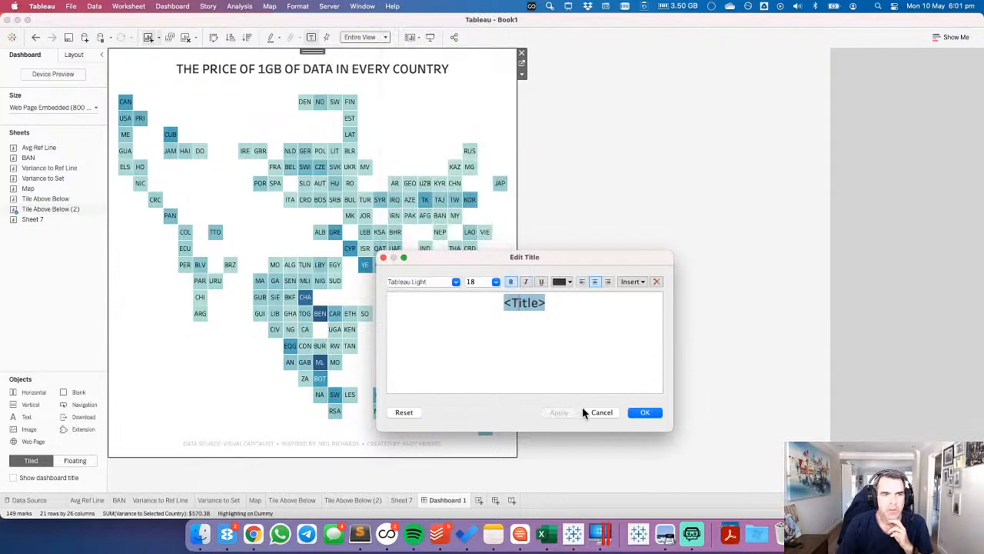
{"action": "left_click", "coordinate": [641, 412]}
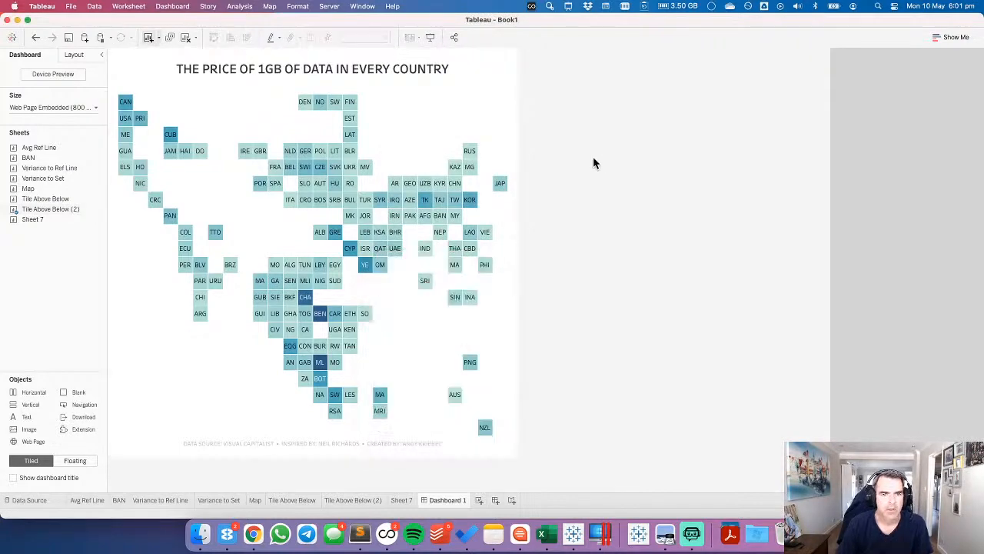
Test the dynamic title and tile colours by selecting Finland and then South Africa on the tile map.
{"action": "left_click", "coordinate": [352, 103]}
{"action": "left_click", "coordinate": [352, 104]}
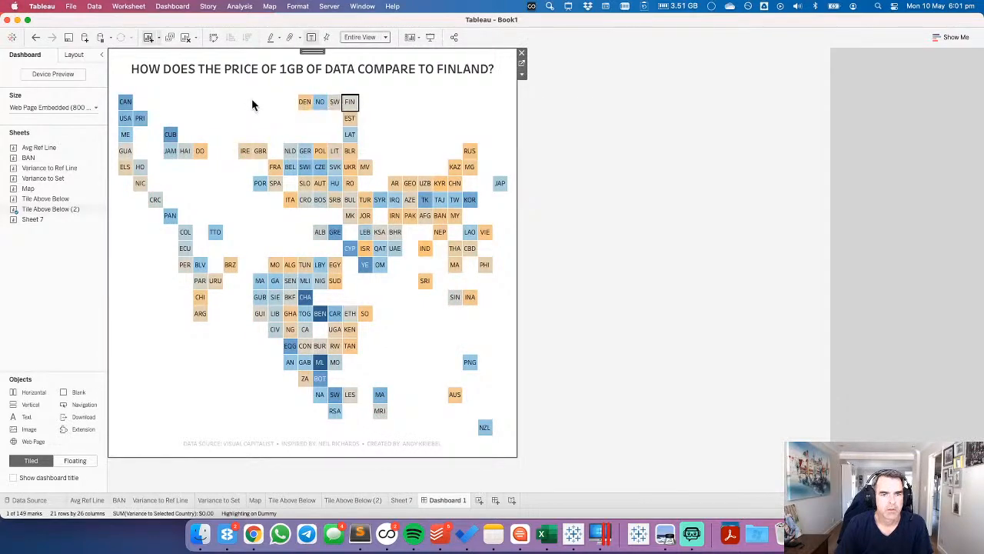
{"action": "left_click", "coordinate": [335, 413]}
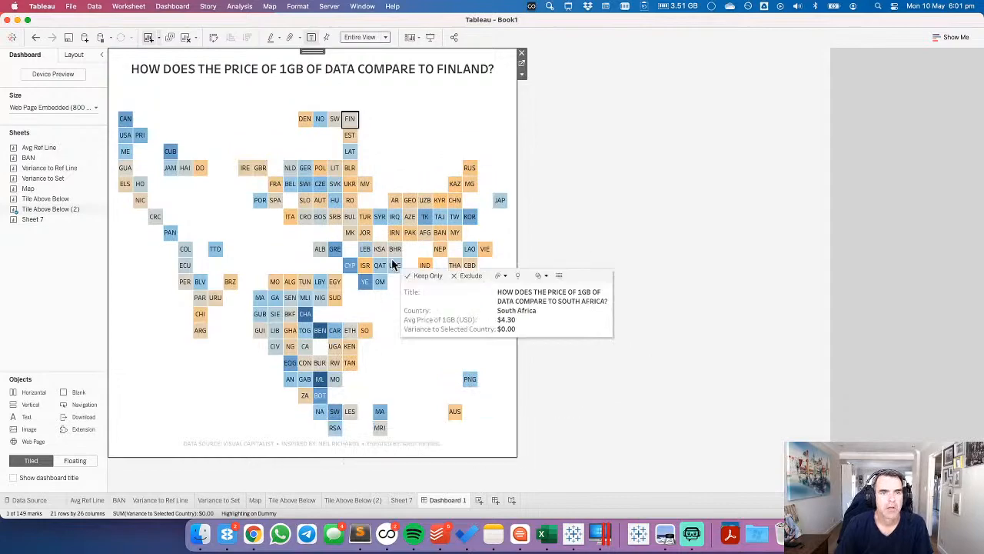
Reduce the tile map title's font size to 16 and accept the change.
{"action": "double_click", "coordinate": [313, 74]}
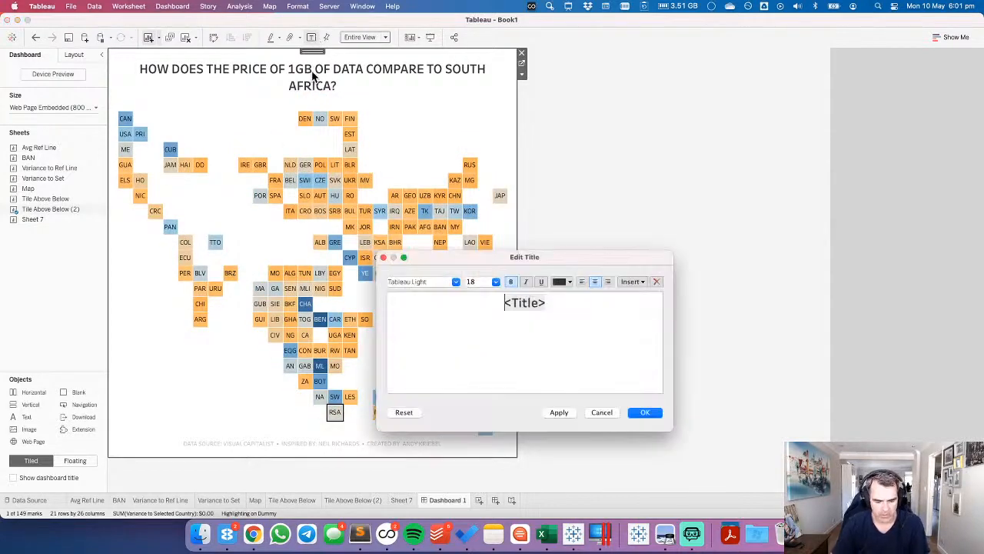
{"action": "key", "text": "super+a"}
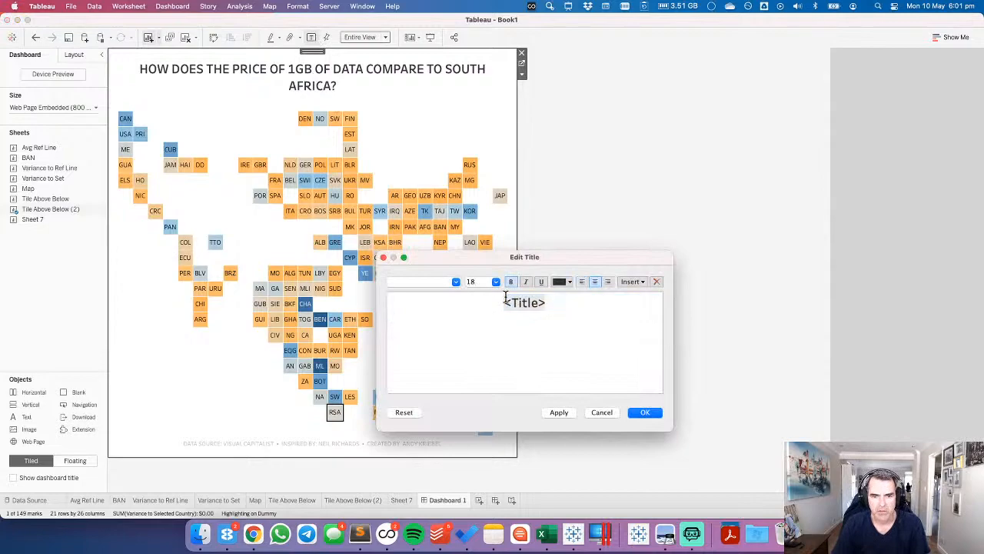
{"action": "left_click", "coordinate": [496, 282]}
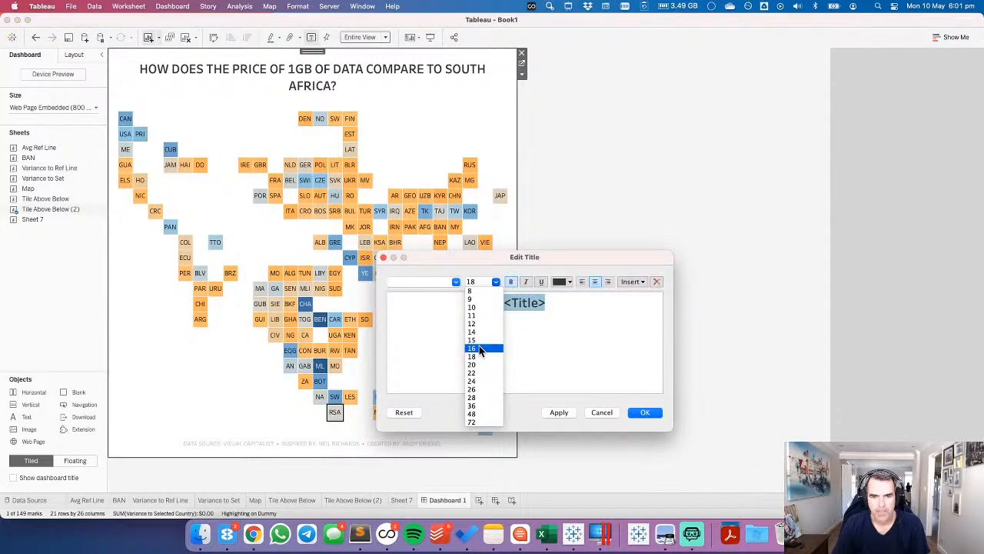
{"action": "left_click", "coordinate": [479, 350]}
{"action": "left_click", "coordinate": [643, 412]}
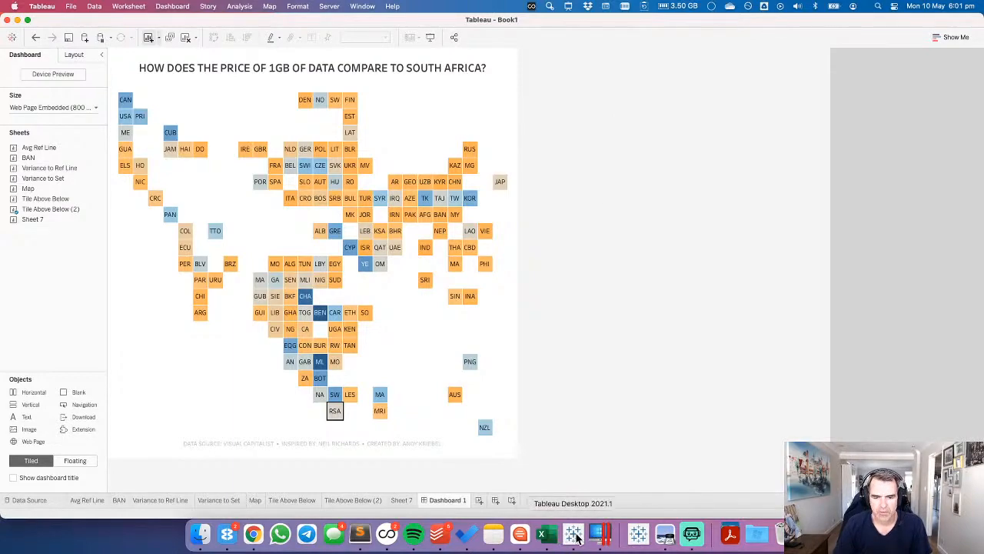
Review the countries without a match on Sheet 7, glance at the World Tile Map workbook in Excel, and return to Tableau's Dashboard 1.
{"action": "left_click", "coordinate": [400, 500]}
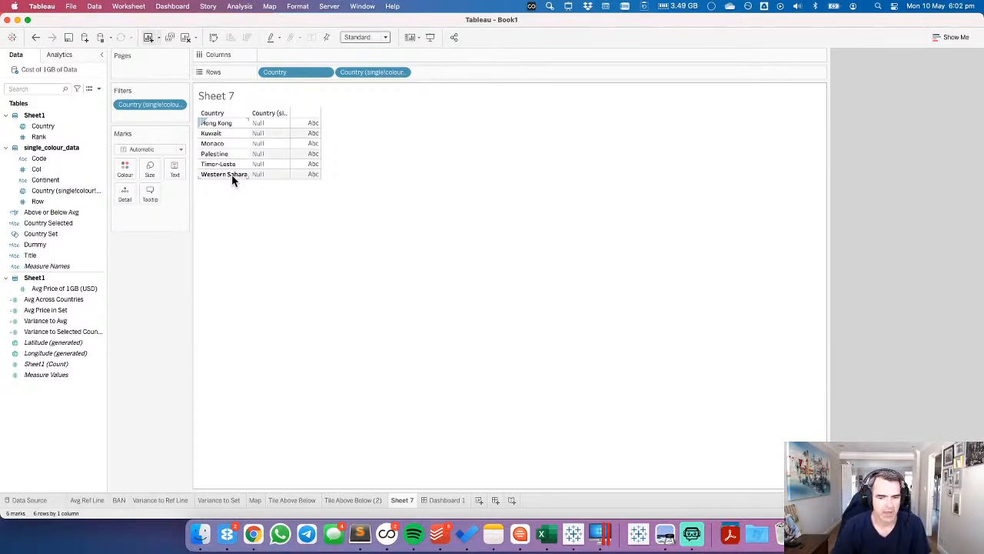
{"action": "left_click", "coordinate": [542, 532]}
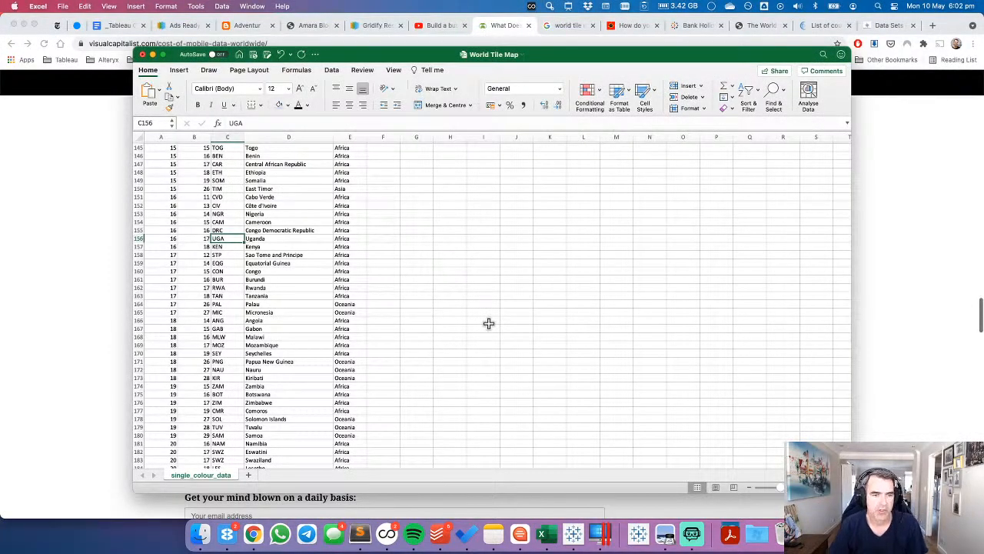
{"action": "key", "text": "super+Tab"}
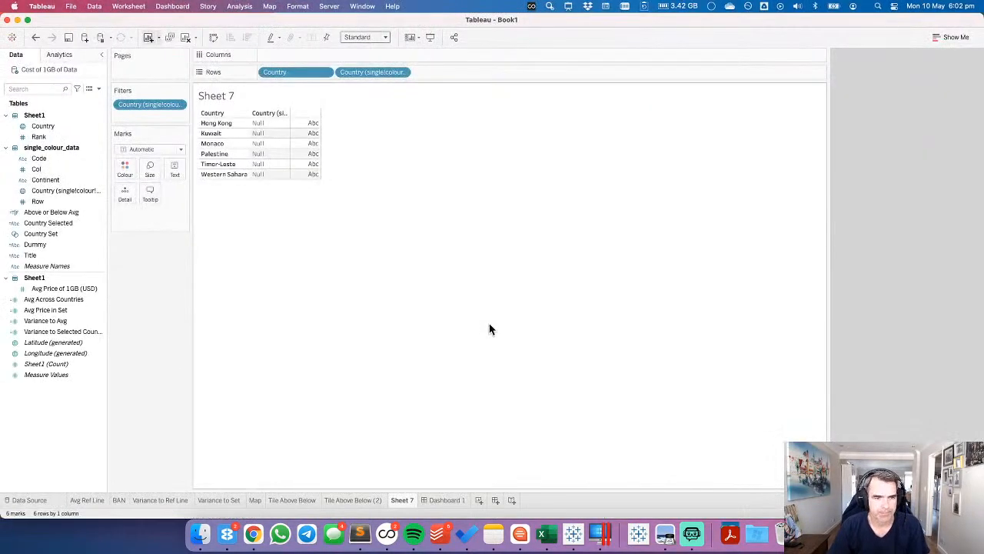
{"action": "left_click", "coordinate": [459, 499]}
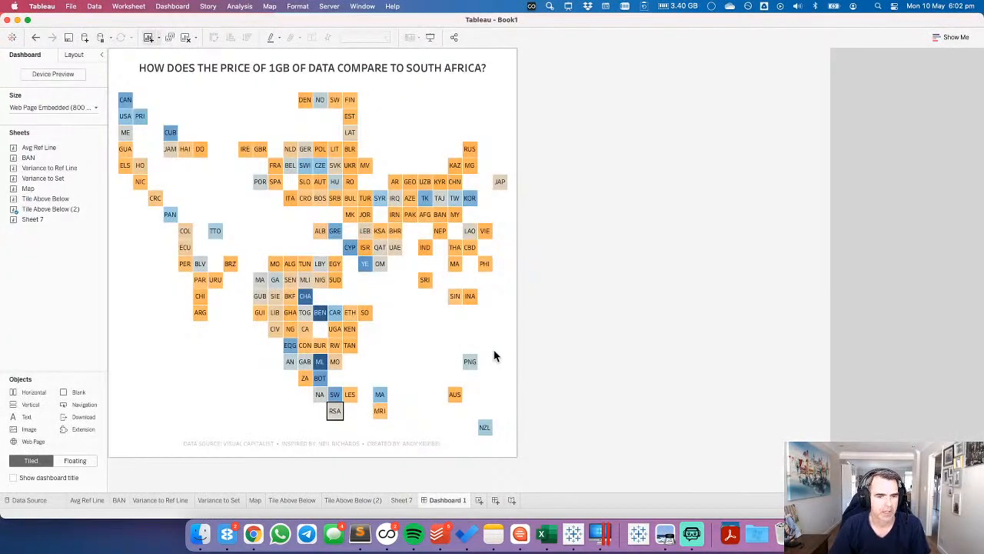